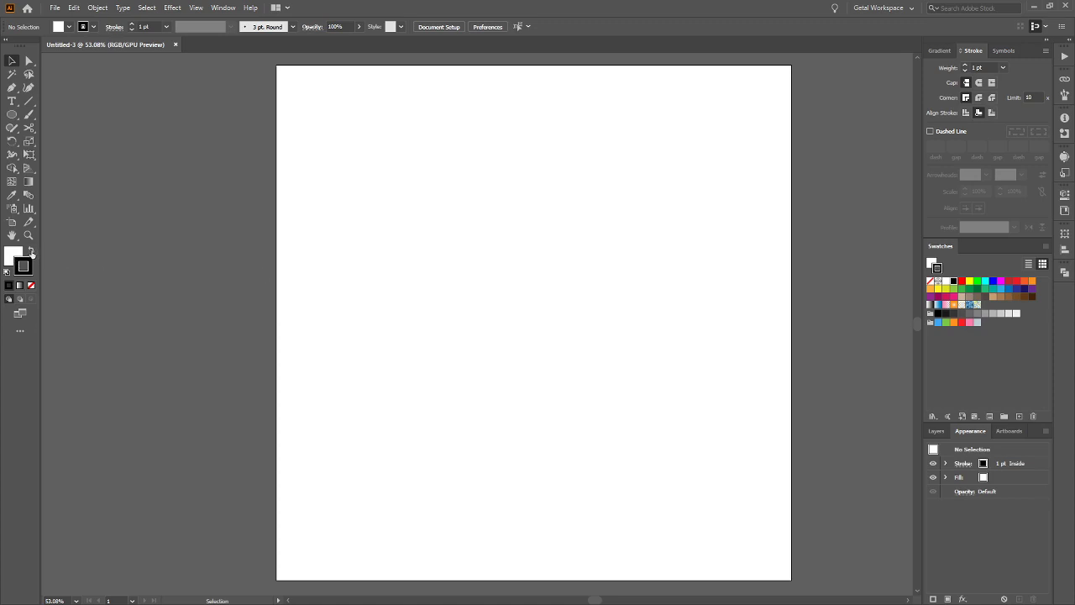
# Make the fill solid black with no stroke, ready to draw ellipses
pyautogui.click(32, 253)
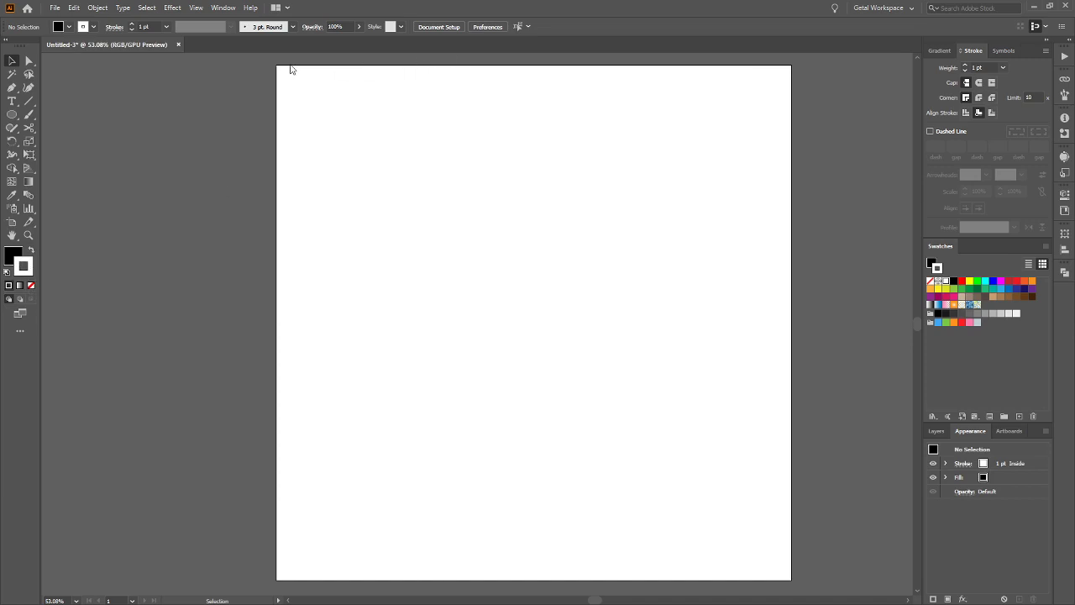
pyautogui.click(31, 286)
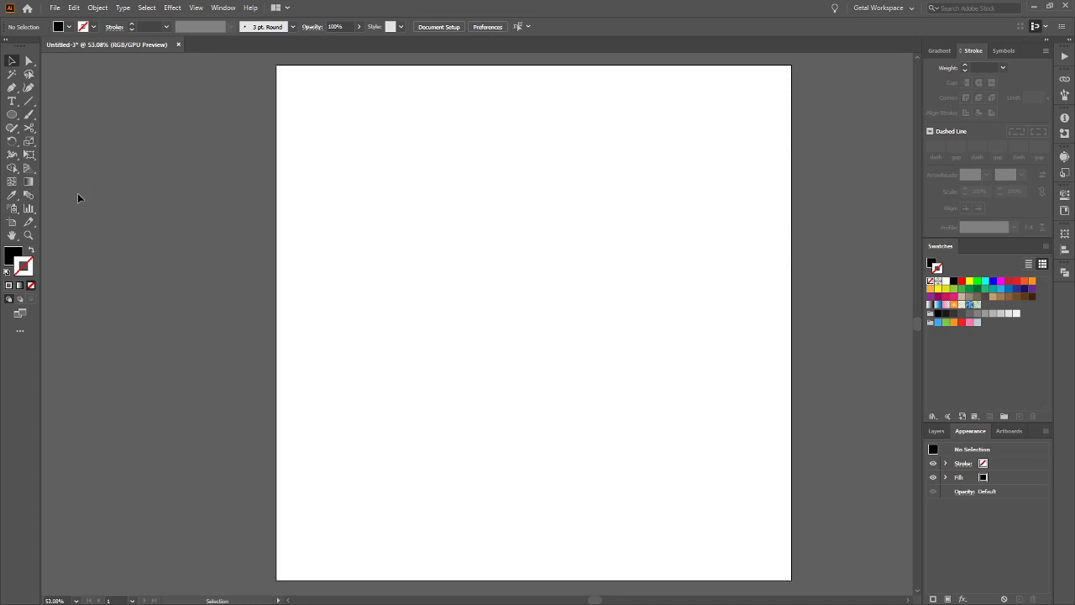
pyautogui.click(11, 115)
# Draw a 370 px black circle from the artboard centre
pyautogui.moveTo(533, 323)
pyautogui.mouseDown()
pyautogui.moveTo(531, 305)
pyautogui.moveTo(531, 321)
pyautogui.mouseUp()
pyautogui.moveTo(531, 321); pyautogui.dragTo(532, 323)
pyautogui.moveTo(534, 322); pyautogui.dragTo(652, 299)
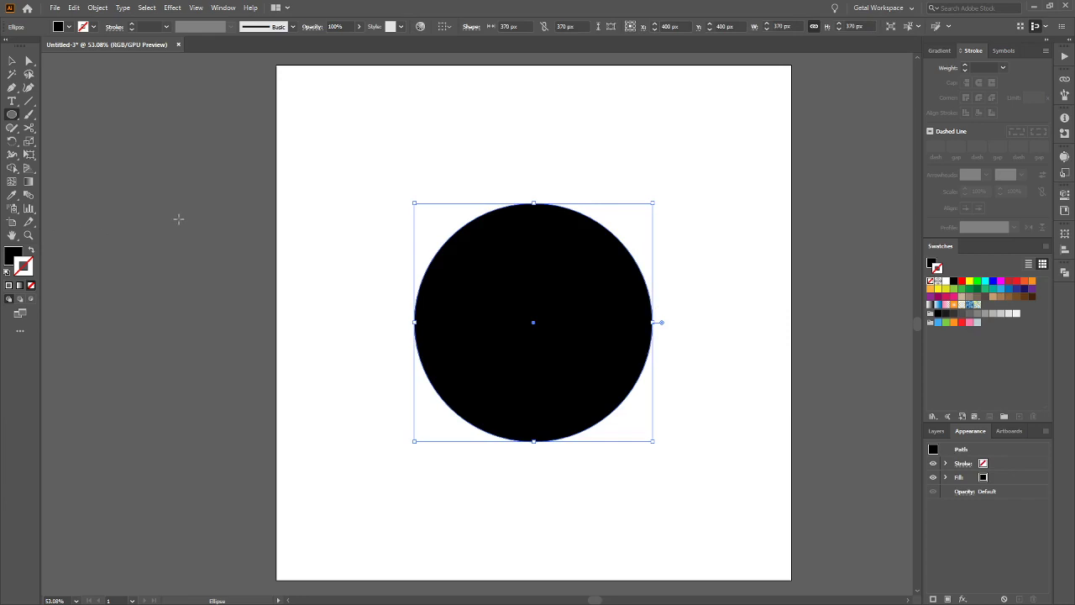
# Duplicate the circle 121 px to the right so the copy overlaps it
pyautogui.press('v')
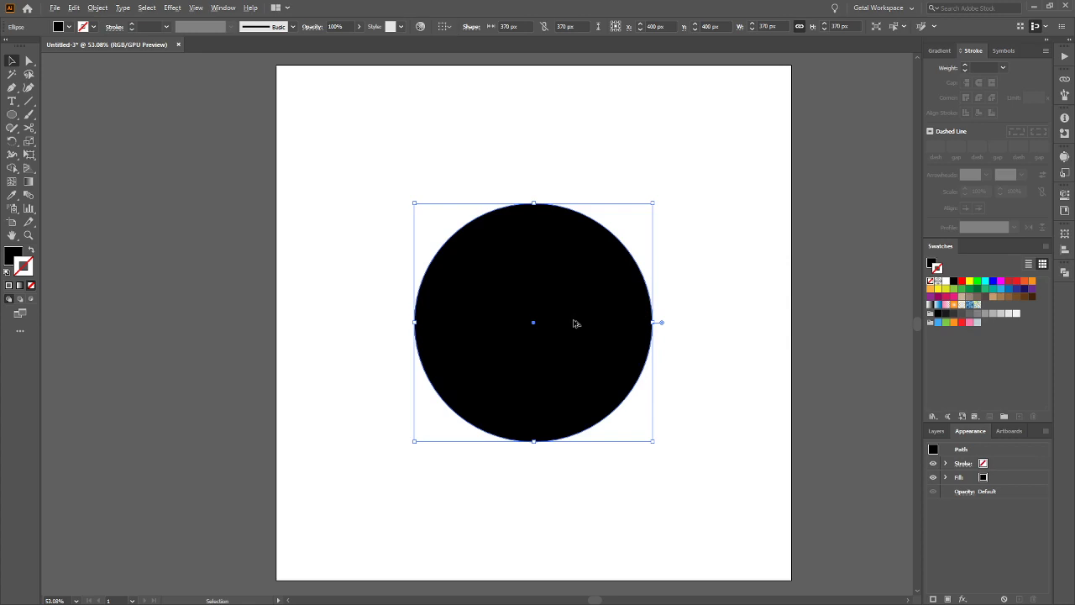
pyautogui.moveTo(574, 324); pyautogui.dragTo(653, 324)
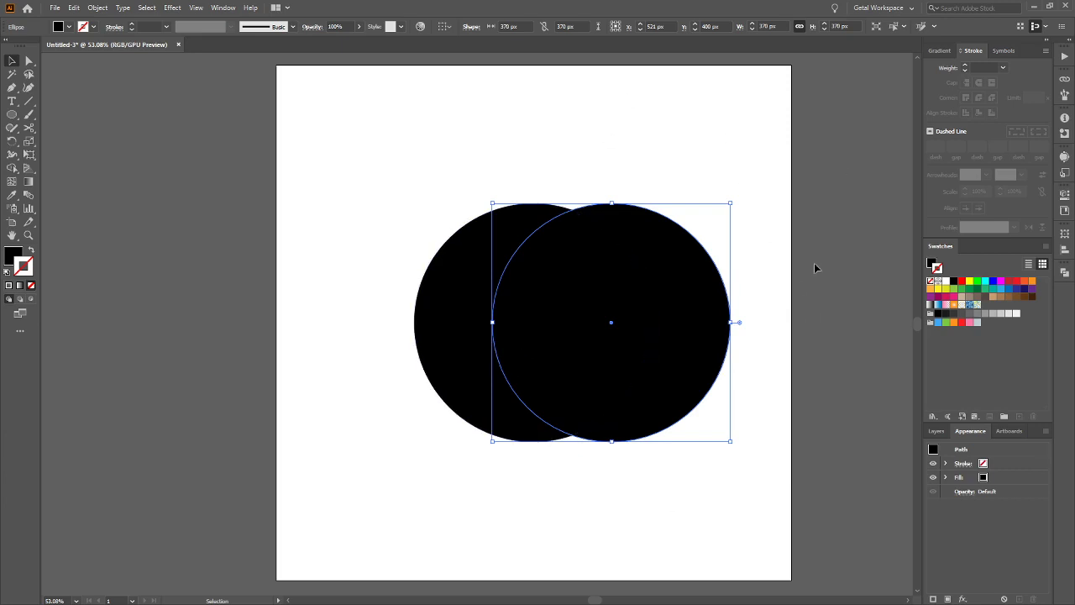
pyautogui.click(134, 217)
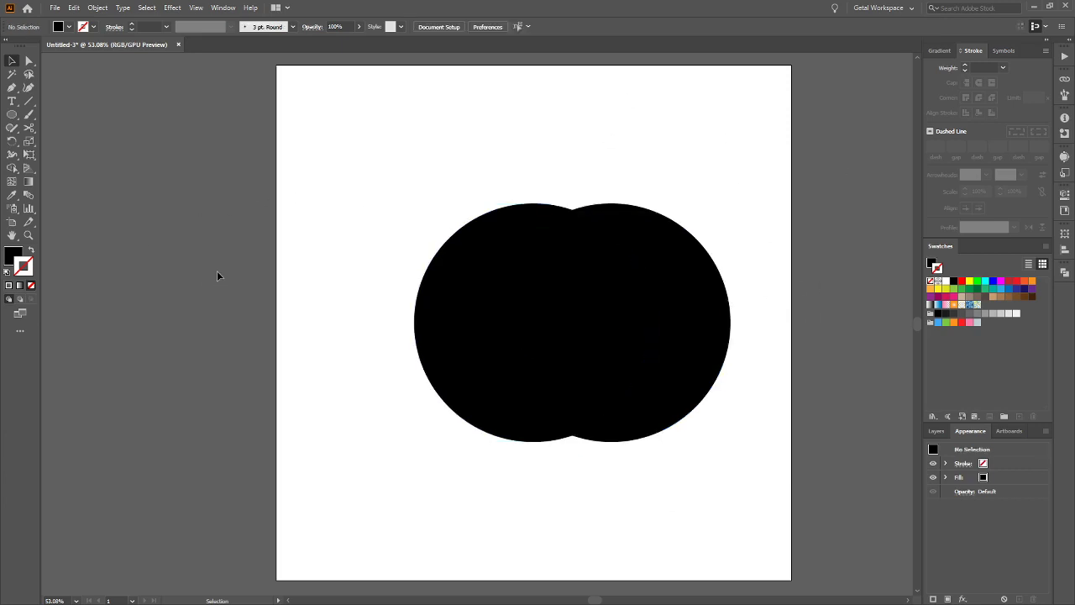
# Use Shape Builder on both circles to delete the overlap and right part, leaving a crescent
pyautogui.moveTo(309, 105); pyautogui.dragTo(804, 504)
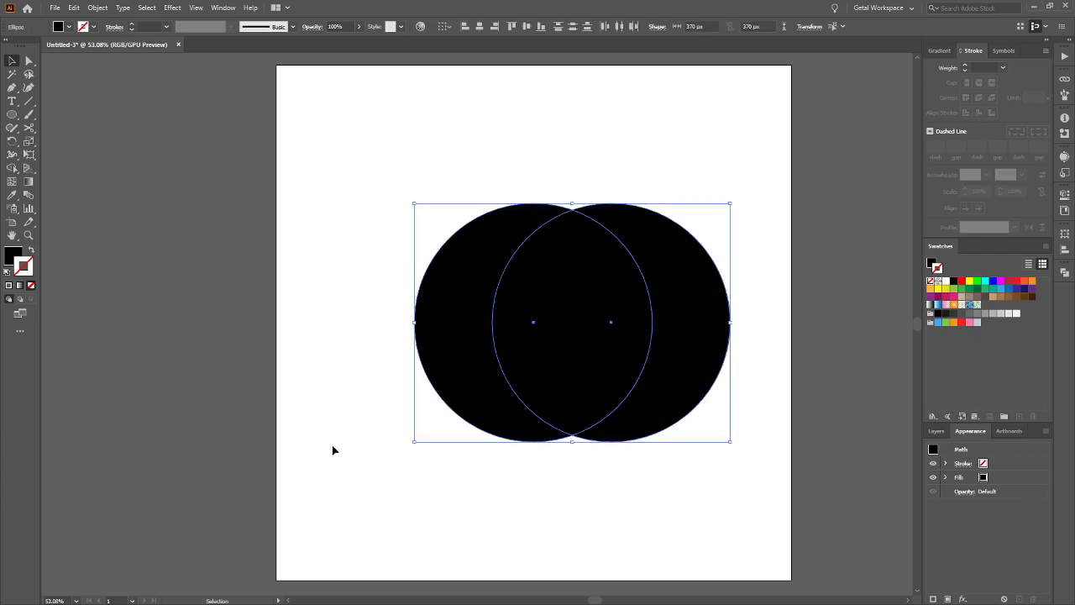
pyautogui.hotkey('shift', 'm')
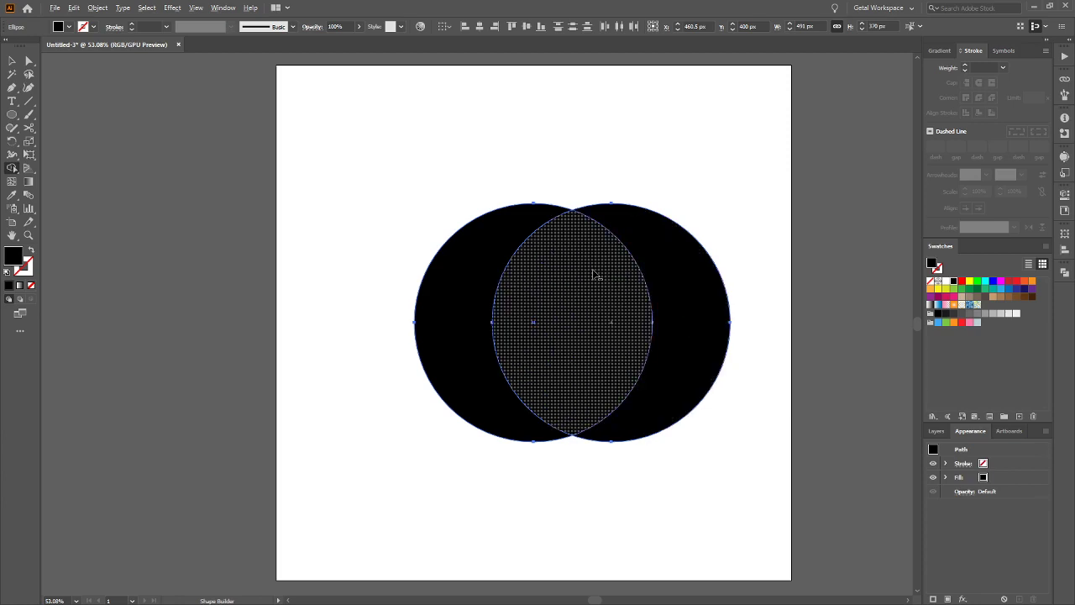
pyautogui.moveTo(740, 270); pyautogui.dragTo(600, 289)
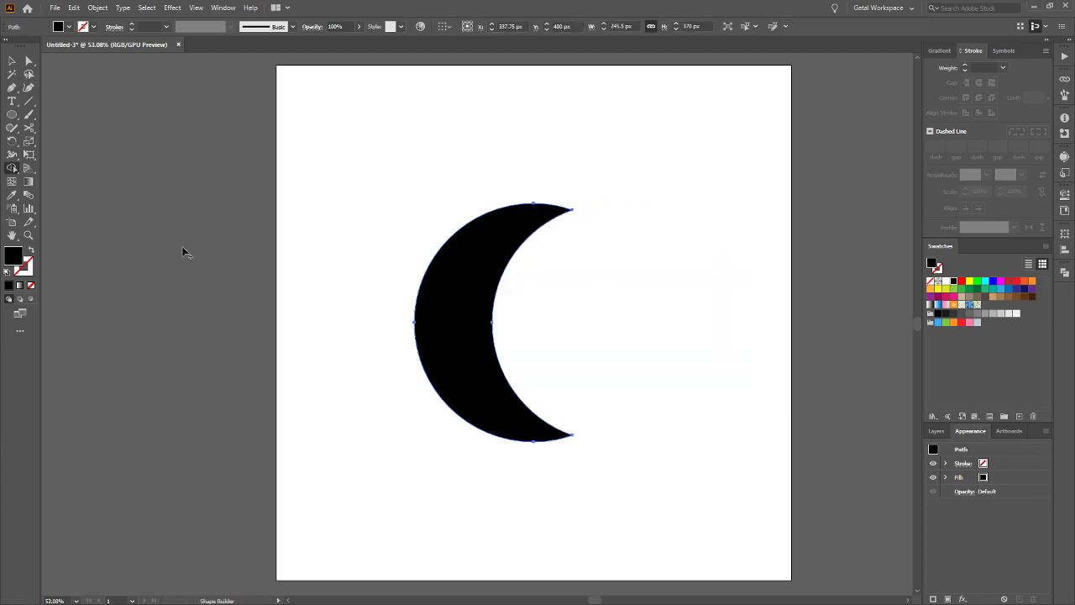
pyautogui.click(12, 61)
pyautogui.click(320, 263)
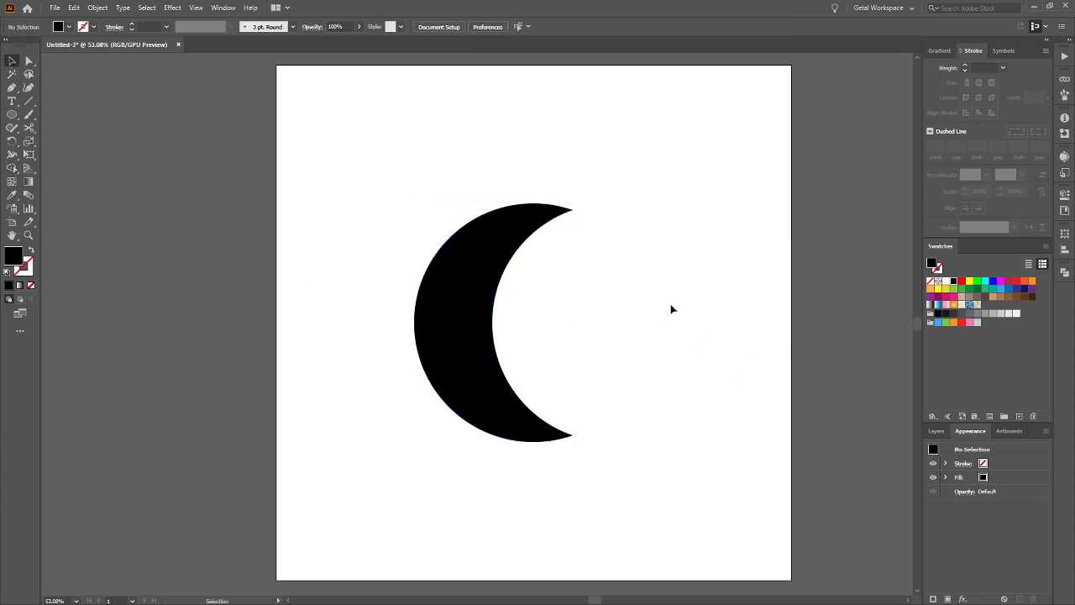
# Scale the crescent down proportionally to about 112 × 169 px
pyautogui.click(467, 313)
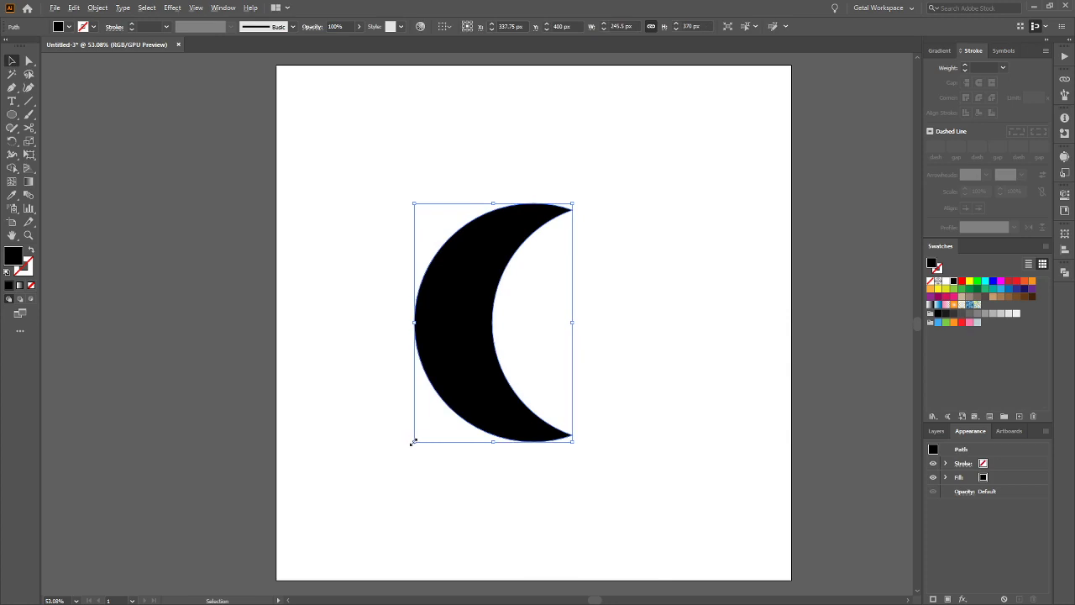
pyautogui.moveTo(412, 442); pyautogui.dragTo(511, 389)
pyautogui.hotkey('ctrl', 'z')
pyautogui.moveTo(415, 442); pyautogui.dragTo(496, 312)
# Move the crescent off the artboard to the left
pyautogui.moveTo(512, 257); pyautogui.dragTo(74, 203)
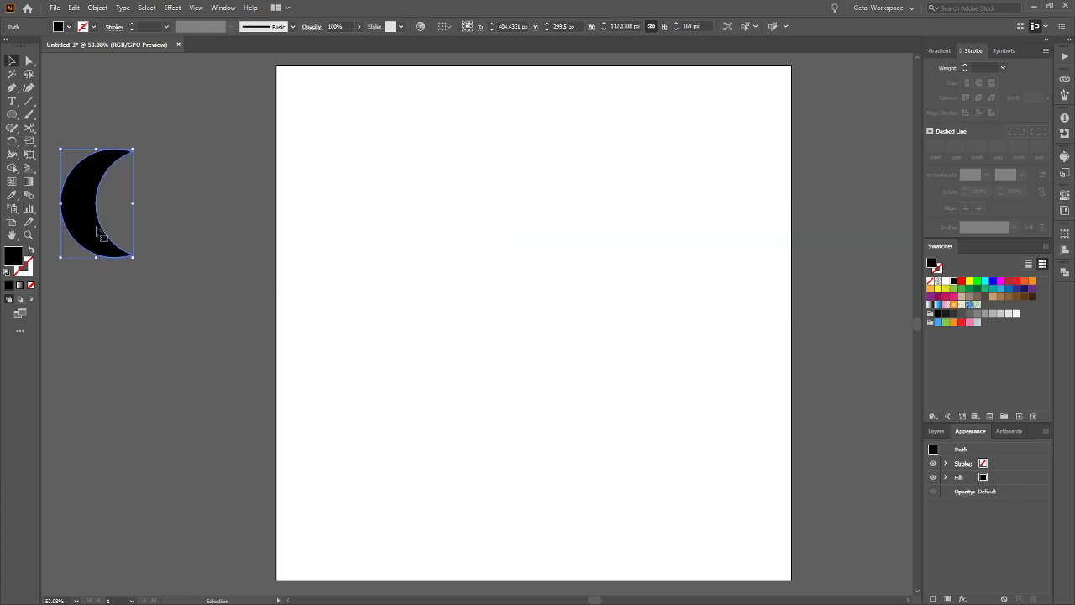
pyautogui.click(151, 368)
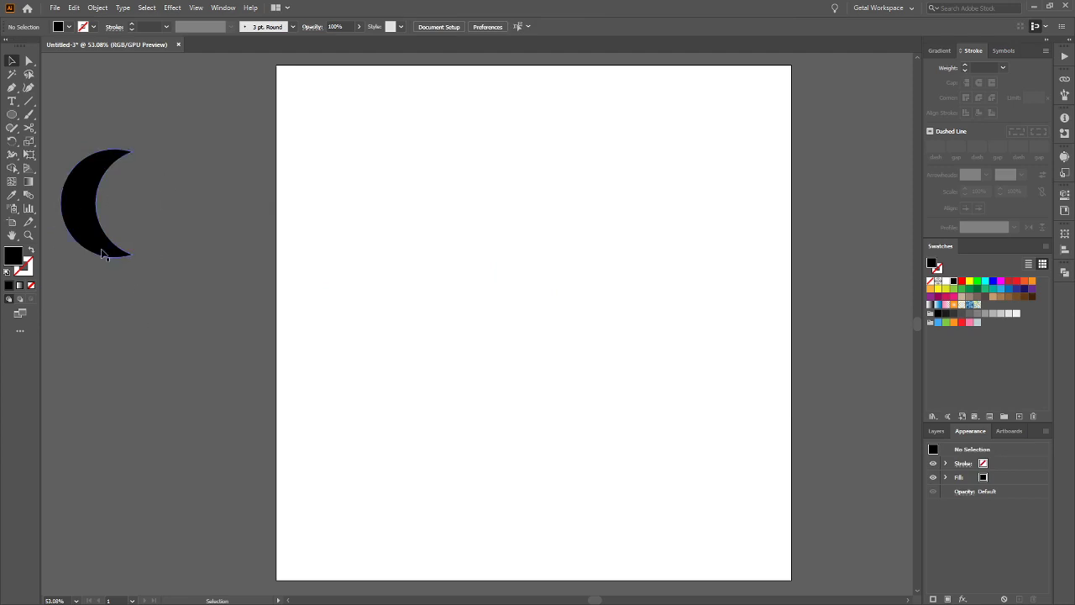
pyautogui.click(11, 114)
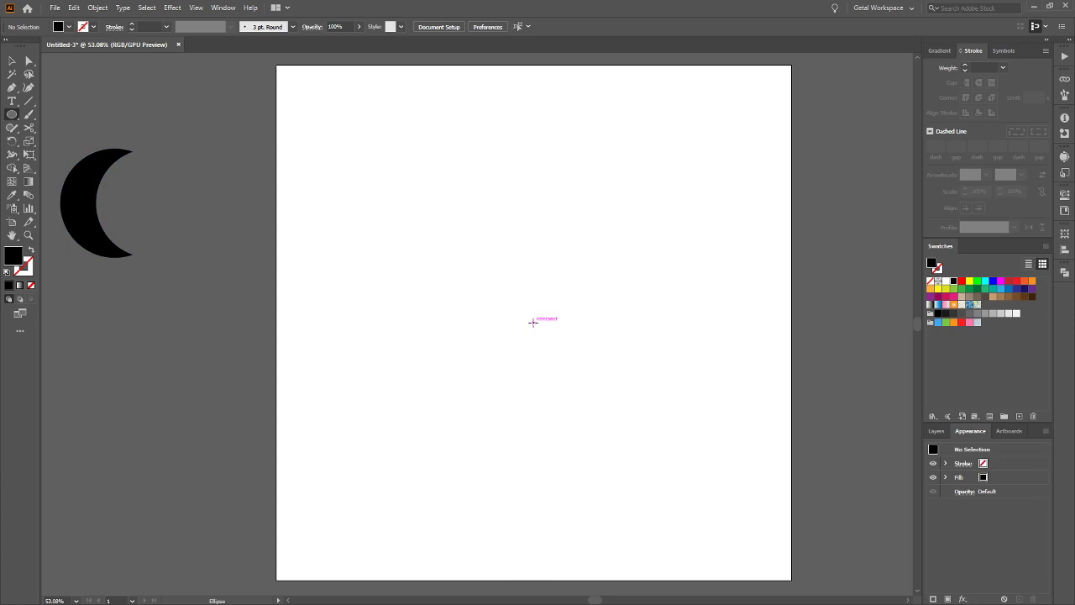
# Draw a 346 px circle at the centre, copy it about 103 px right, and select both
pyautogui.moveTo(532, 322); pyautogui.dragTo(645, 271)
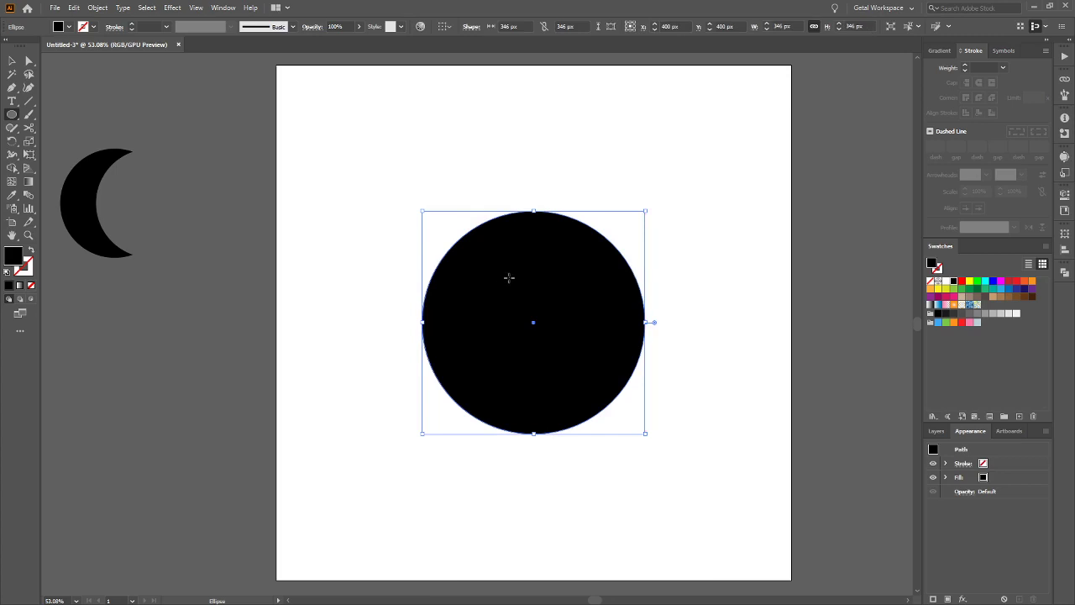
pyautogui.press('v')
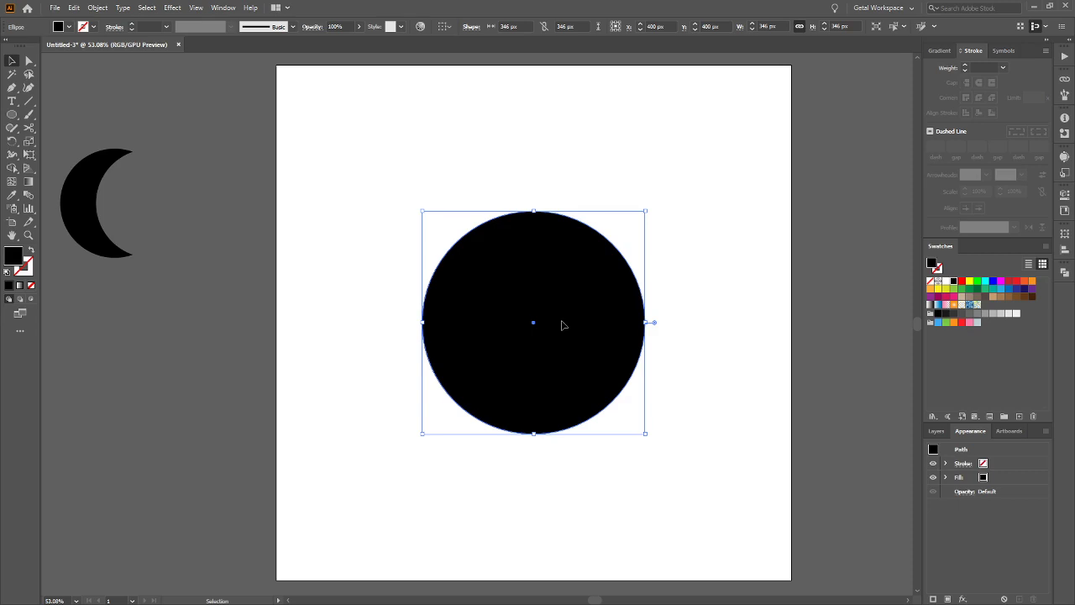
pyautogui.moveTo(563, 325); pyautogui.dragTo(625, 325)
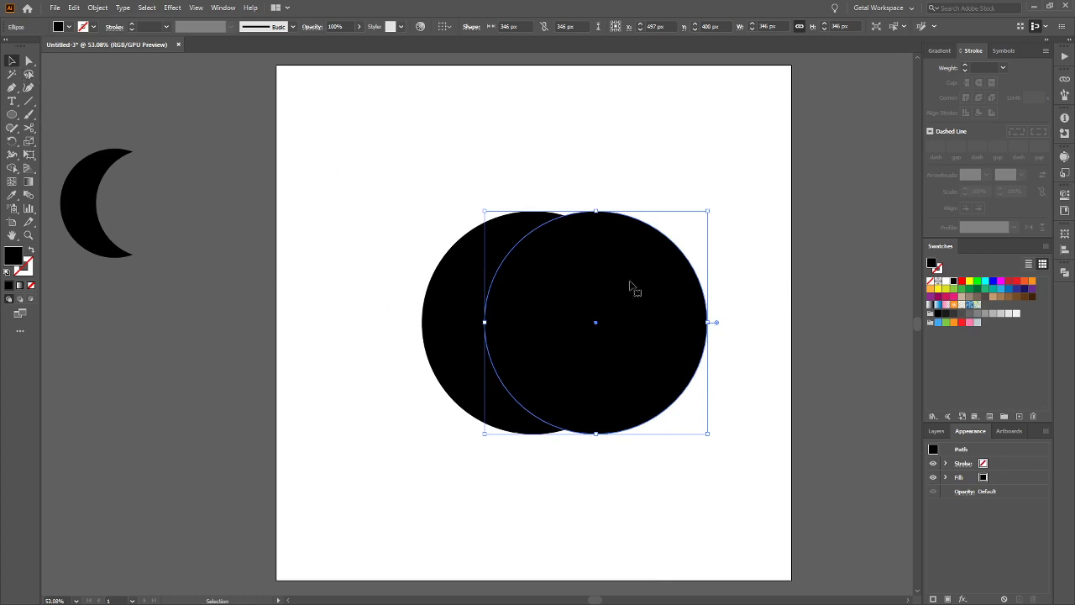
pyautogui.moveTo(343, 154); pyautogui.dragTo(775, 490)
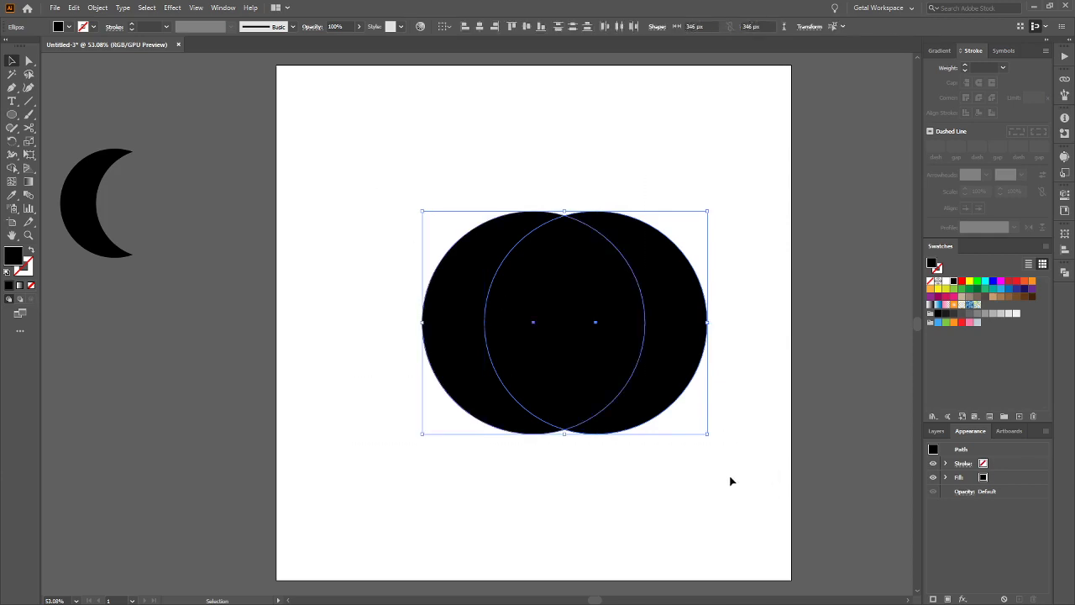
# Delete the right circle's outer region with Shape Builder, leaving a circle with an inner lens piece
pyautogui.hotkey('shift', 'm')
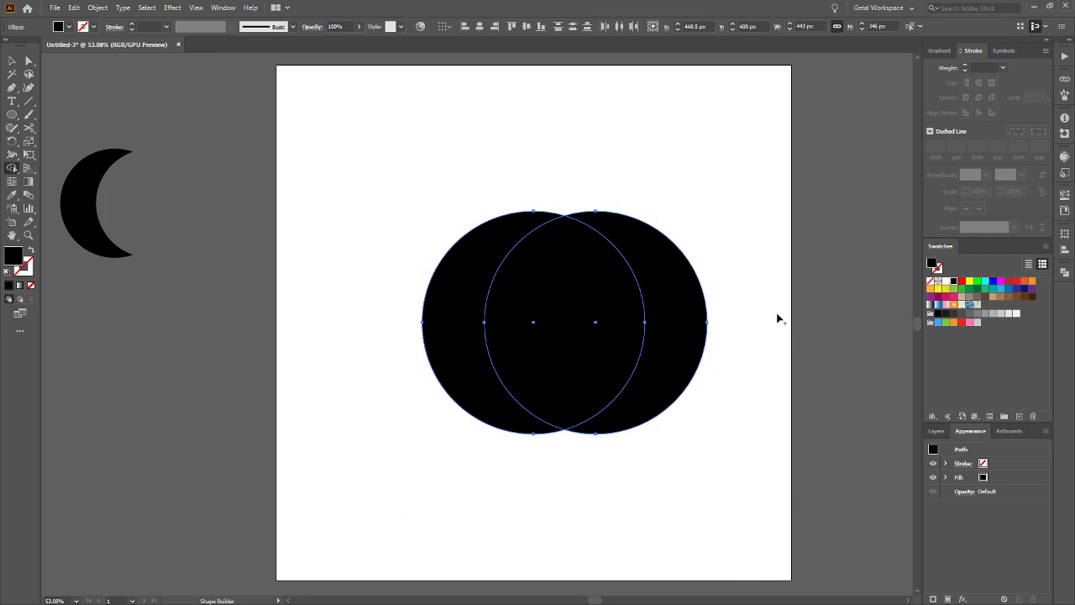
pyautogui.keyDown('alt'); pyautogui.click(677, 330); pyautogui.keyUp('alt')
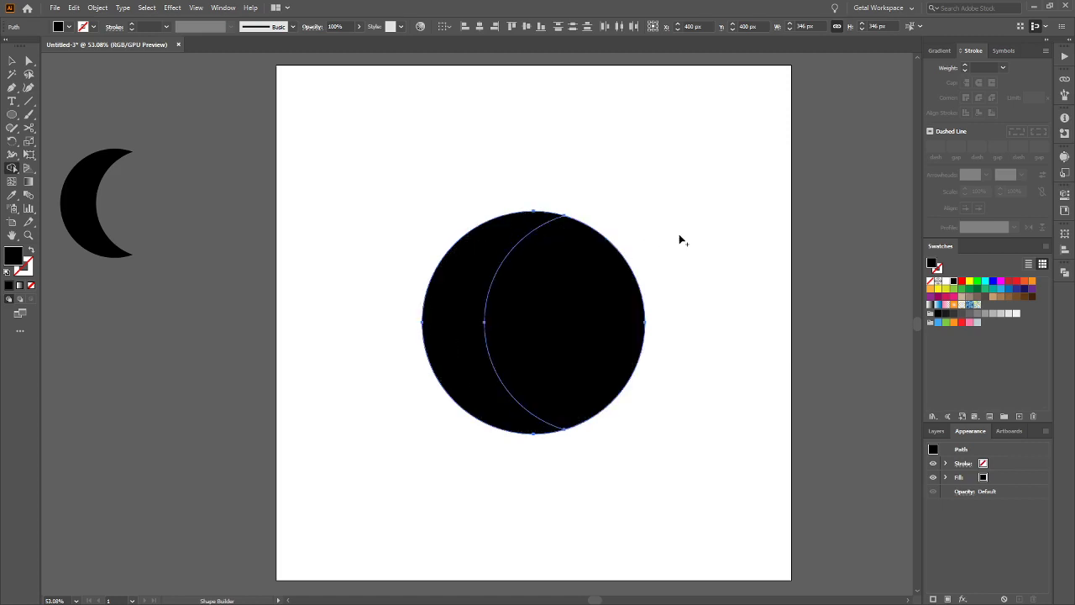
pyautogui.press('v')
pyautogui.click(712, 255)
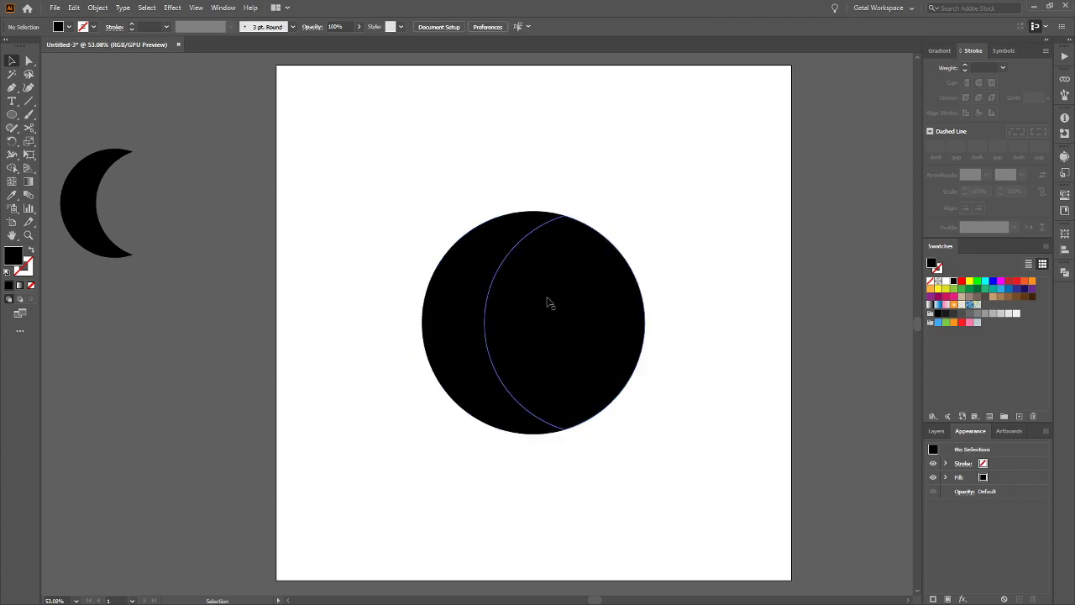
# Test pulling the lens piece out, undo the move, and select the circle and lens together
pyautogui.moveTo(550, 300); pyautogui.dragTo(705, 218)
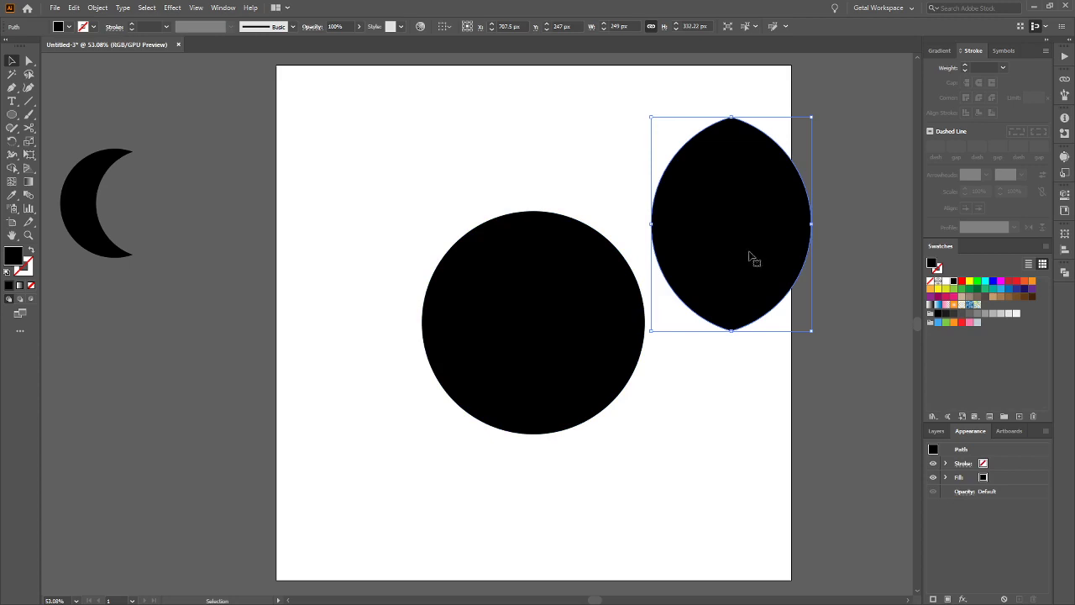
pyautogui.click(620, 381)
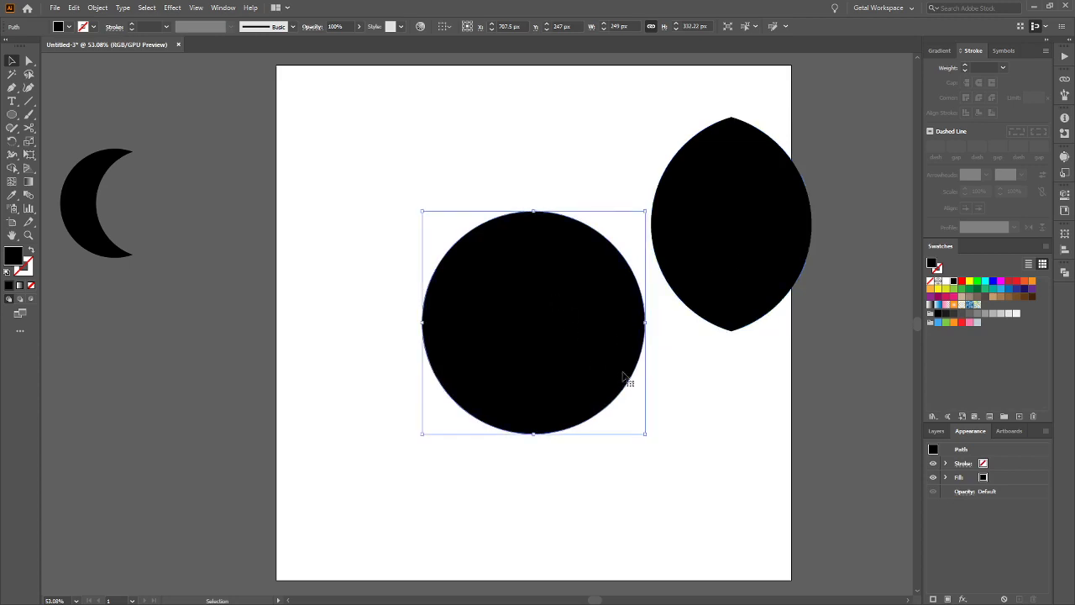
pyautogui.hotkey('ctrl', 'shift', 'a')
pyautogui.hotkey('ctrl', 'z')
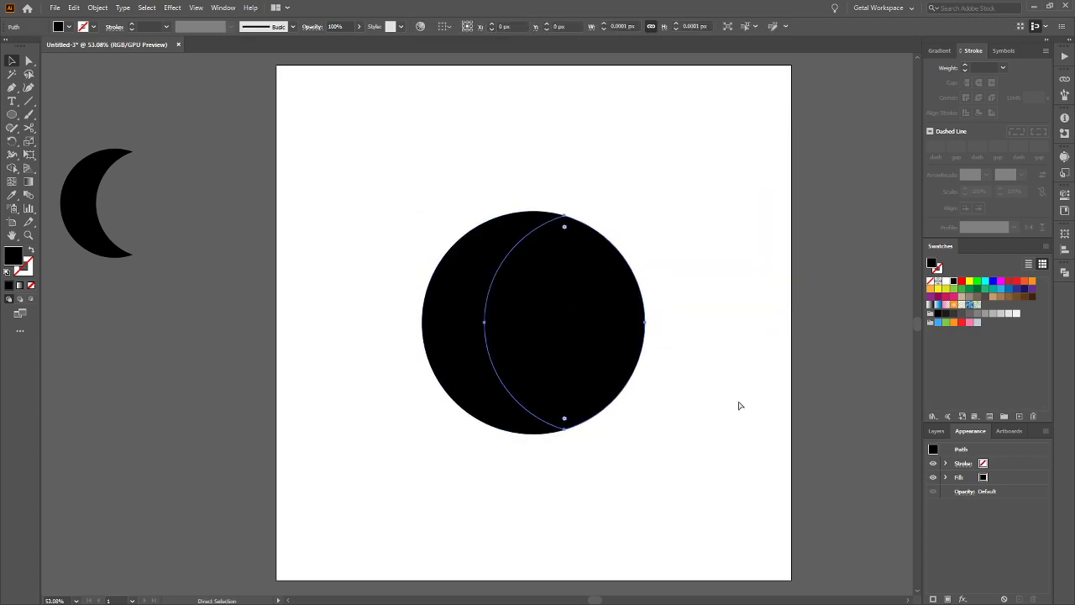
pyautogui.click(751, 373)
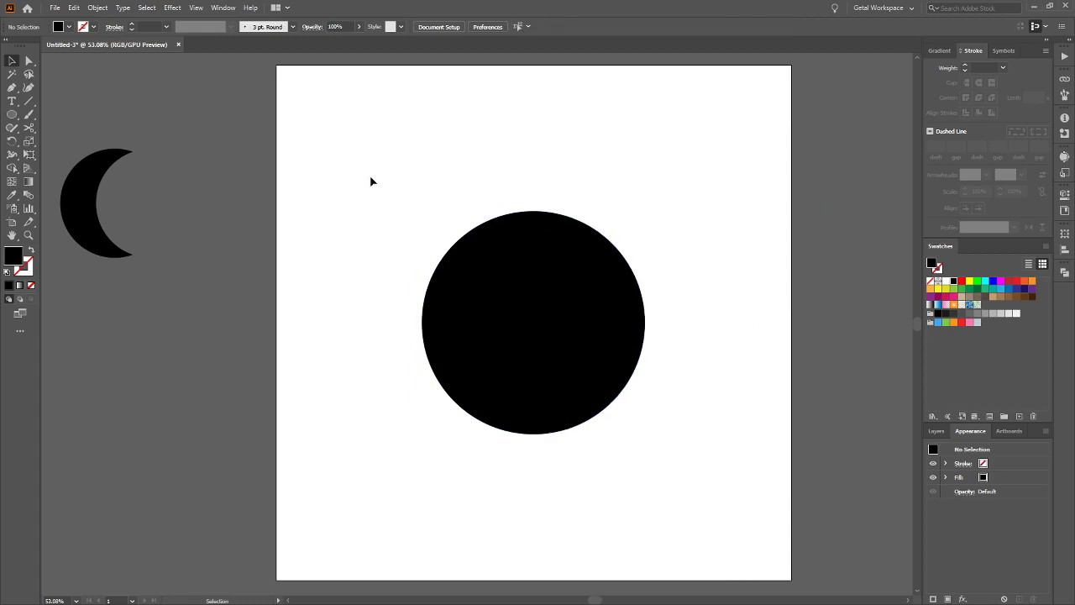
pyautogui.moveTo(372, 181); pyautogui.dragTo(756, 475)
# Merge the left crescent region with Shape Builder, then test-pull the lens out and undo
pyautogui.hotkey('shift', 'm')
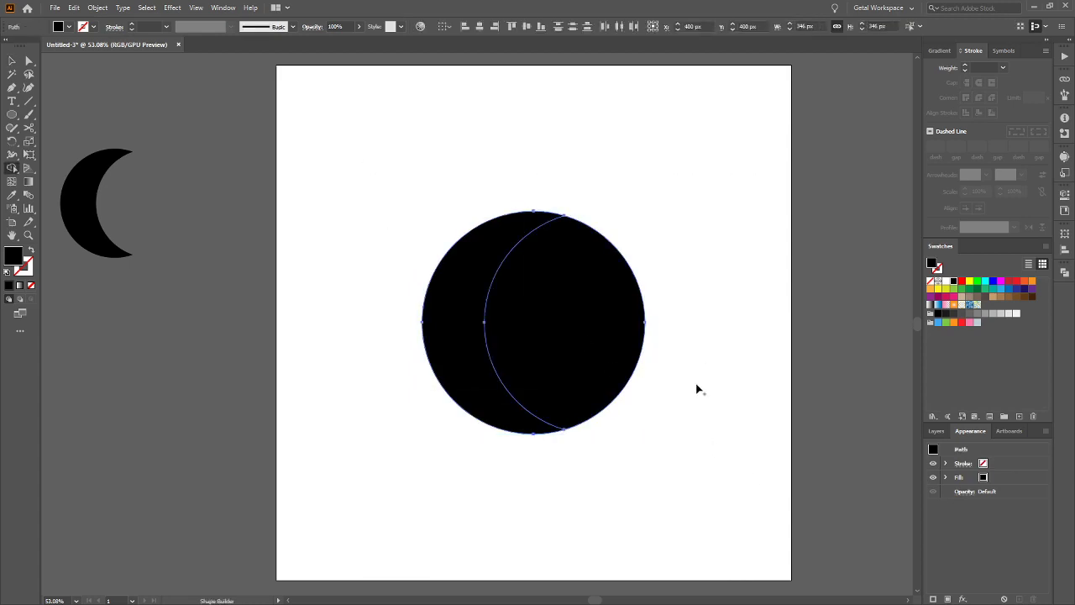
pyautogui.click(528, 307)
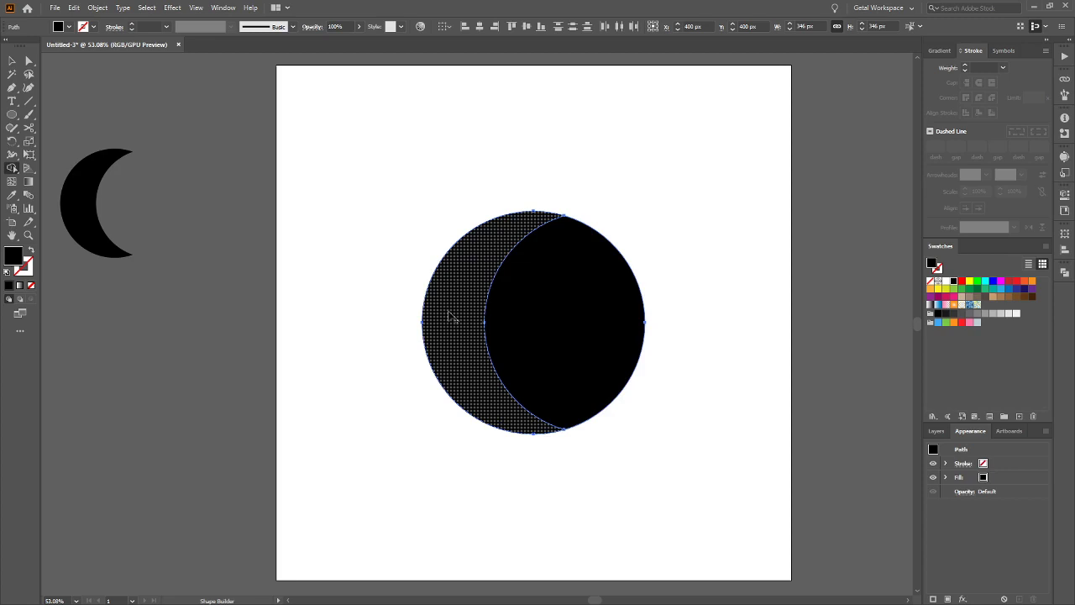
pyautogui.click(479, 307)
pyautogui.press('v')
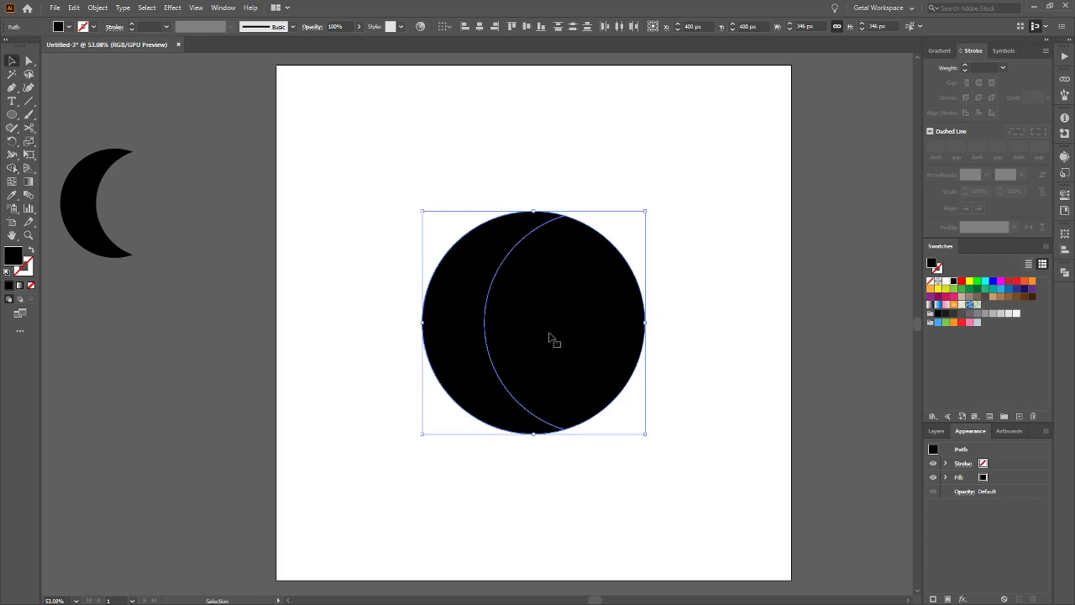
pyautogui.click(790, 311)
pyautogui.moveTo(568, 327); pyautogui.dragTo(742, 327)
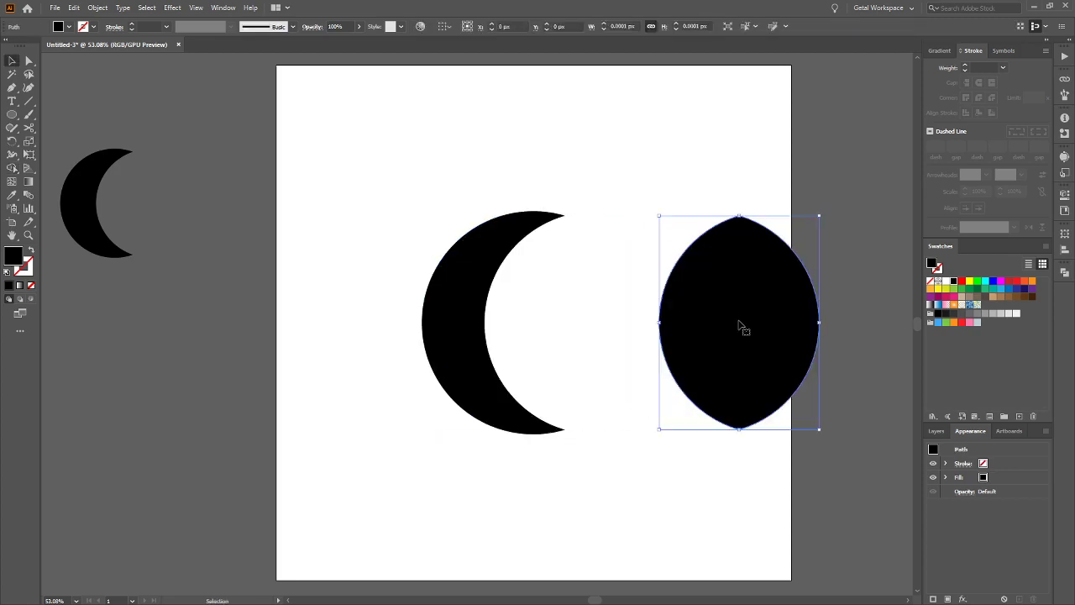
pyautogui.hotkey('ctrl', 'z')
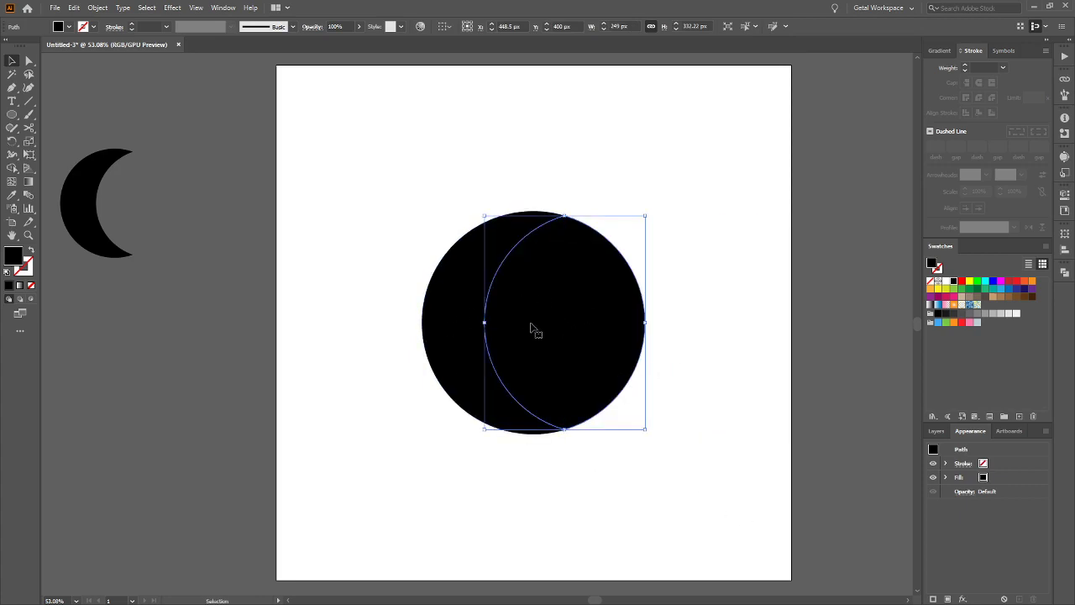
# Nudge the lens slightly right to open a thin gap, then deselect to check it
pyautogui.press('Right')
pyautogui.press('Right')
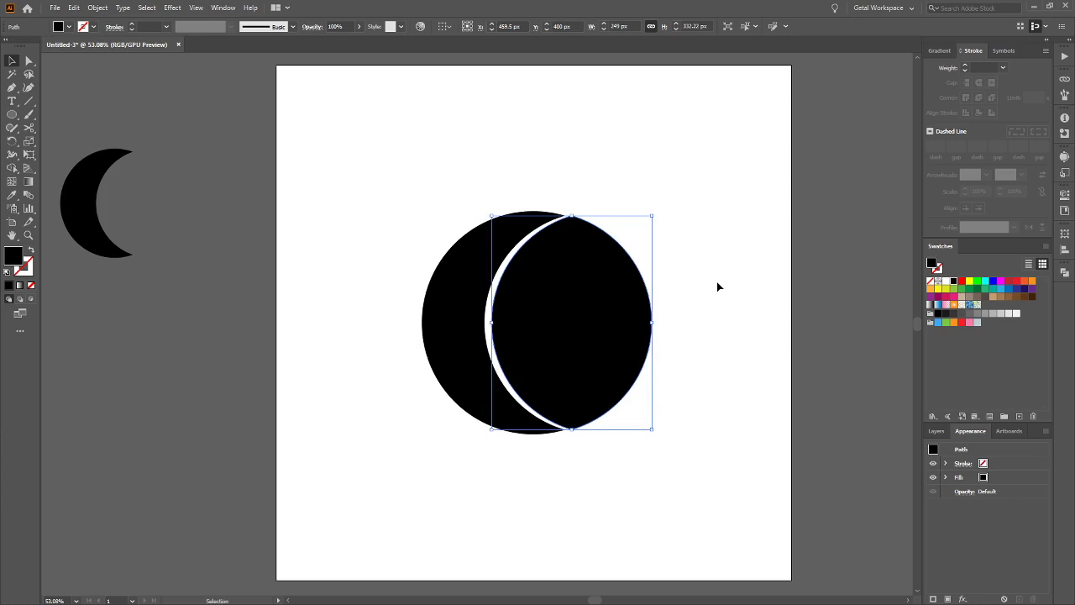
pyautogui.click(717, 288)
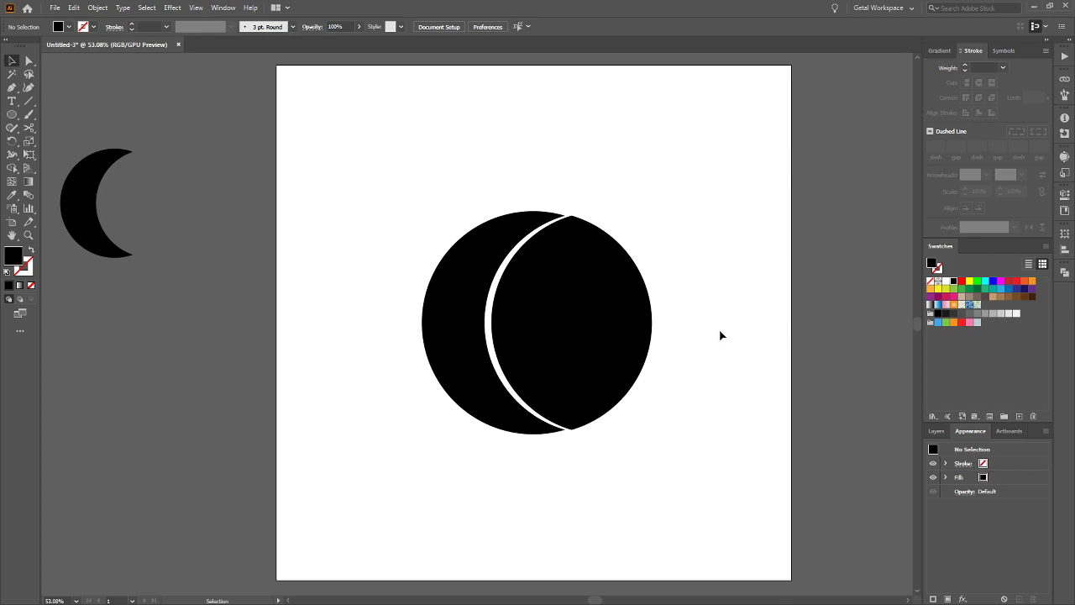
pyautogui.hotkey('ctrl', '+')
pyautogui.hotkey('ctrl', '+')
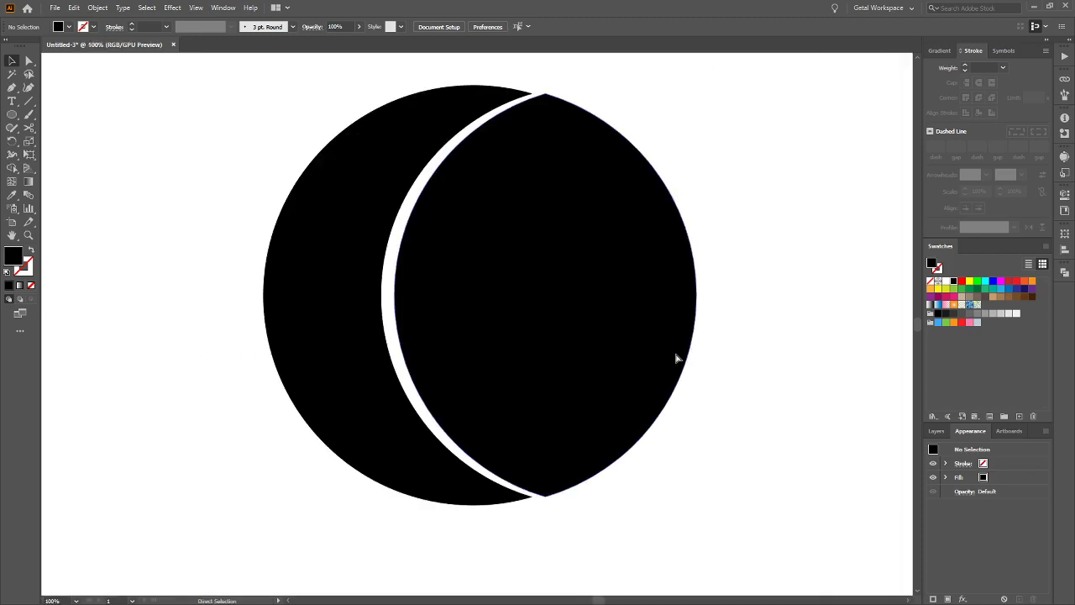
# With the lens flush inside the circle again, reselect the right circle piece
pyautogui.scroll(-1, 703, 362)
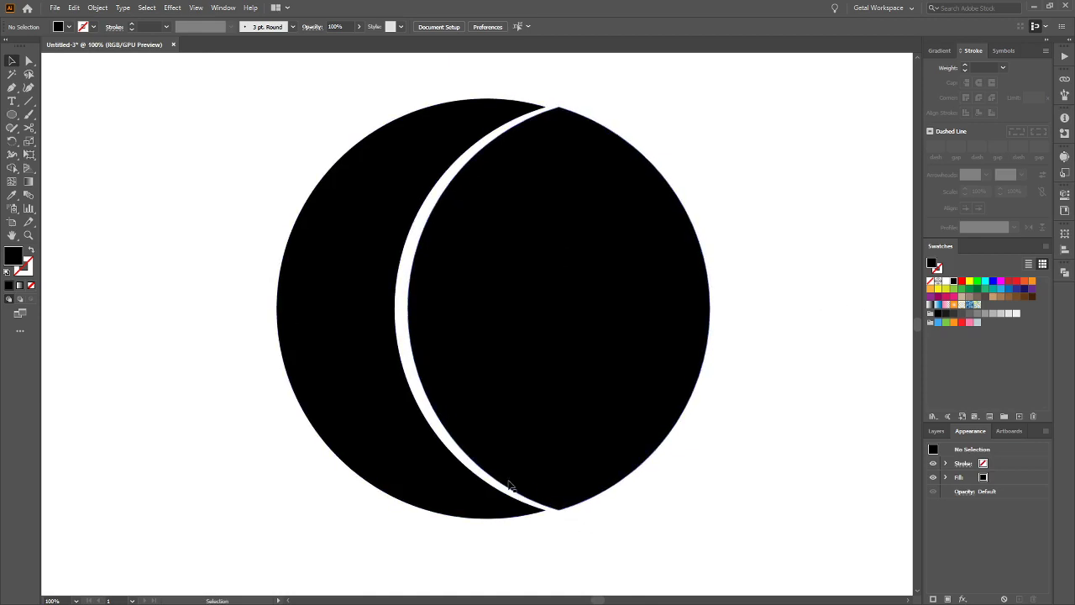
pyautogui.click(464, 211)
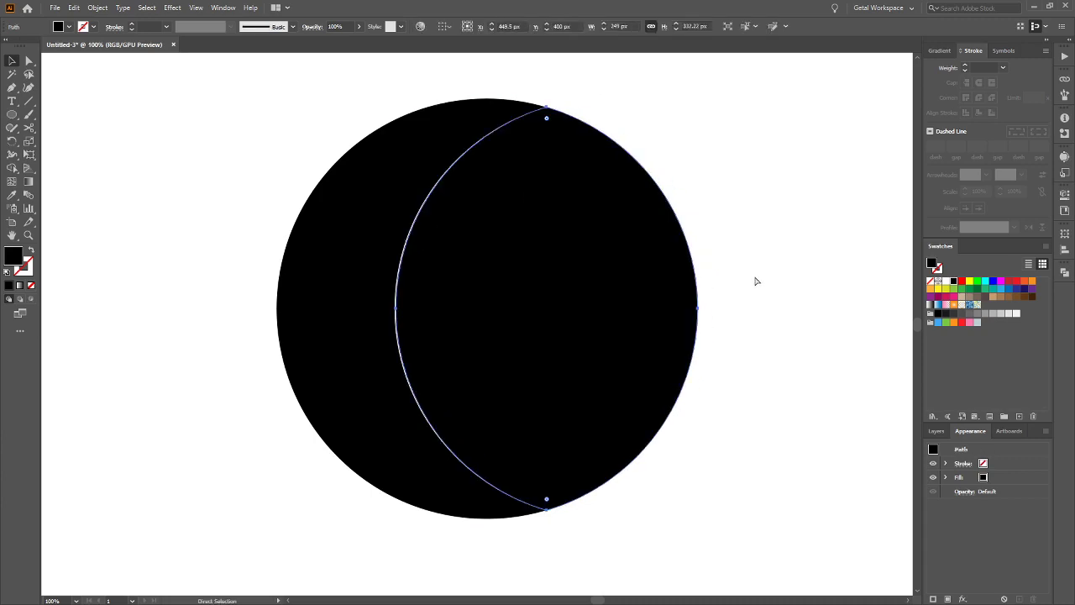
pyautogui.click(775, 220)
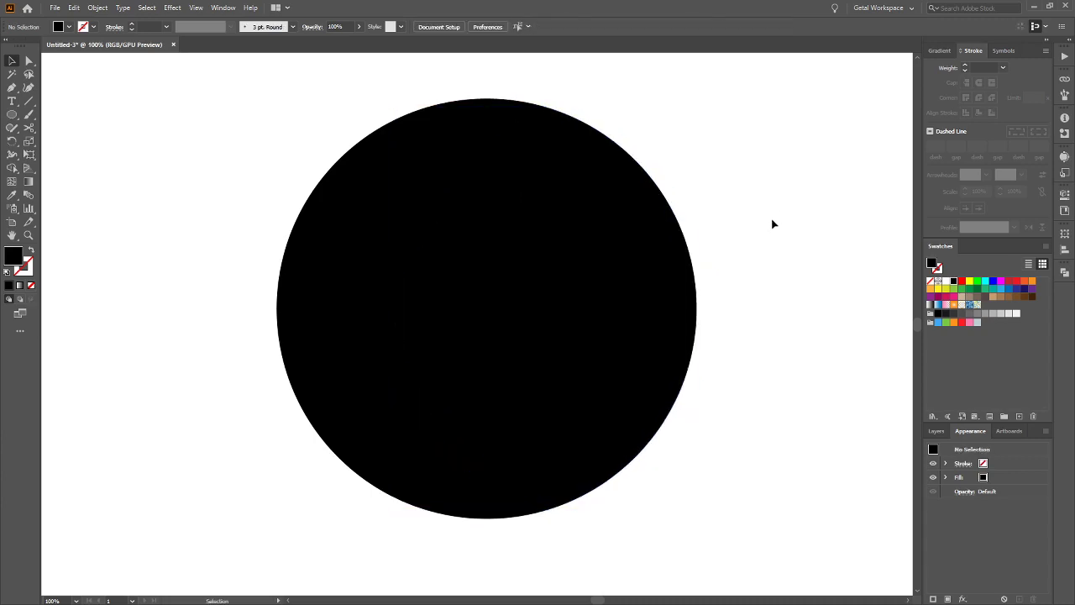
pyautogui.click(603, 259)
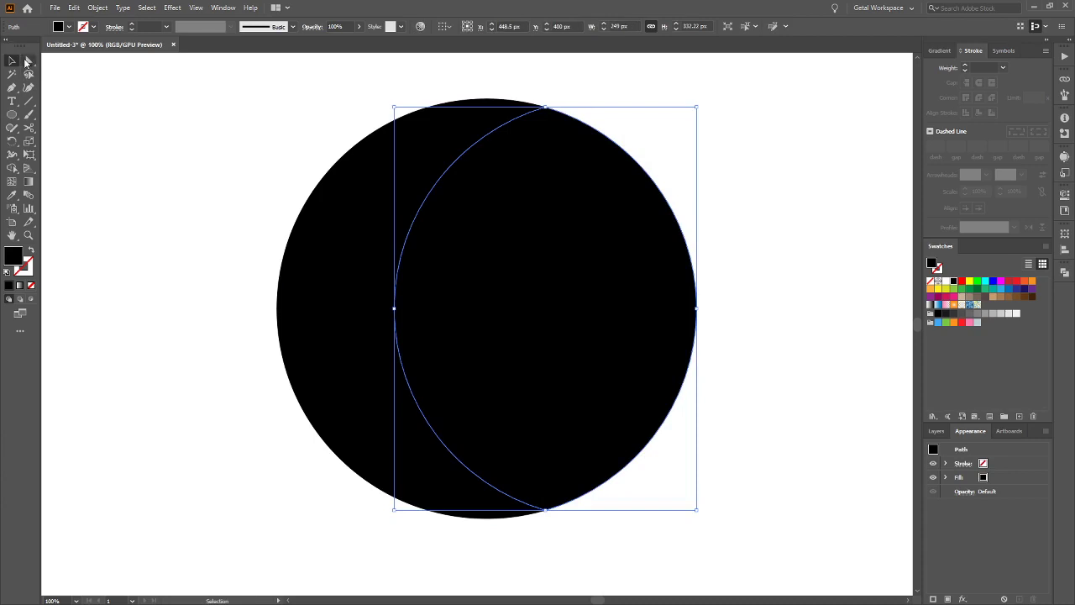
pyautogui.click(99, 245)
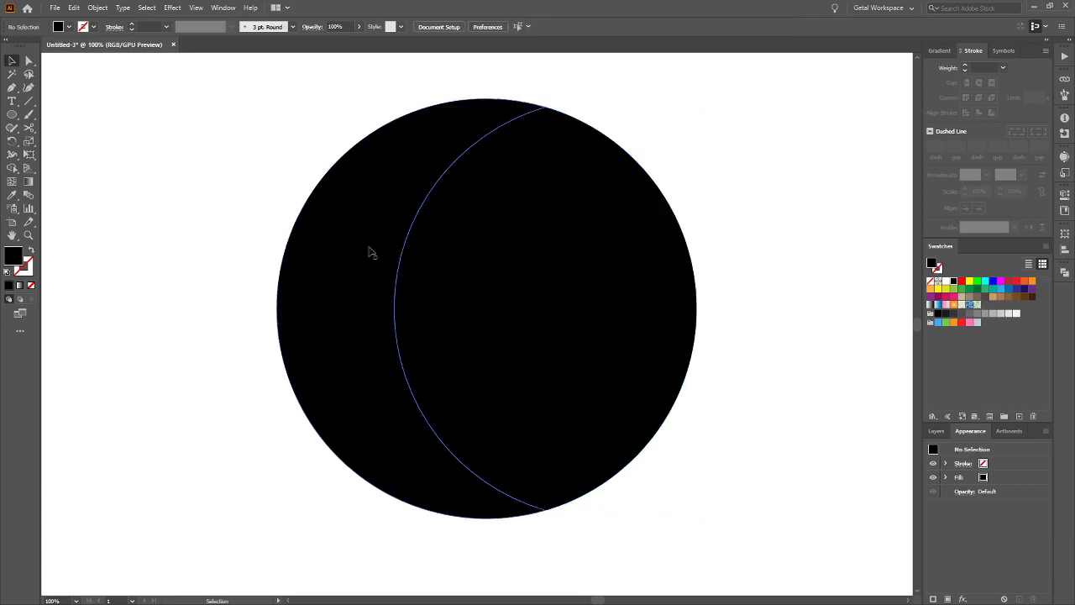
pyautogui.click(519, 247)
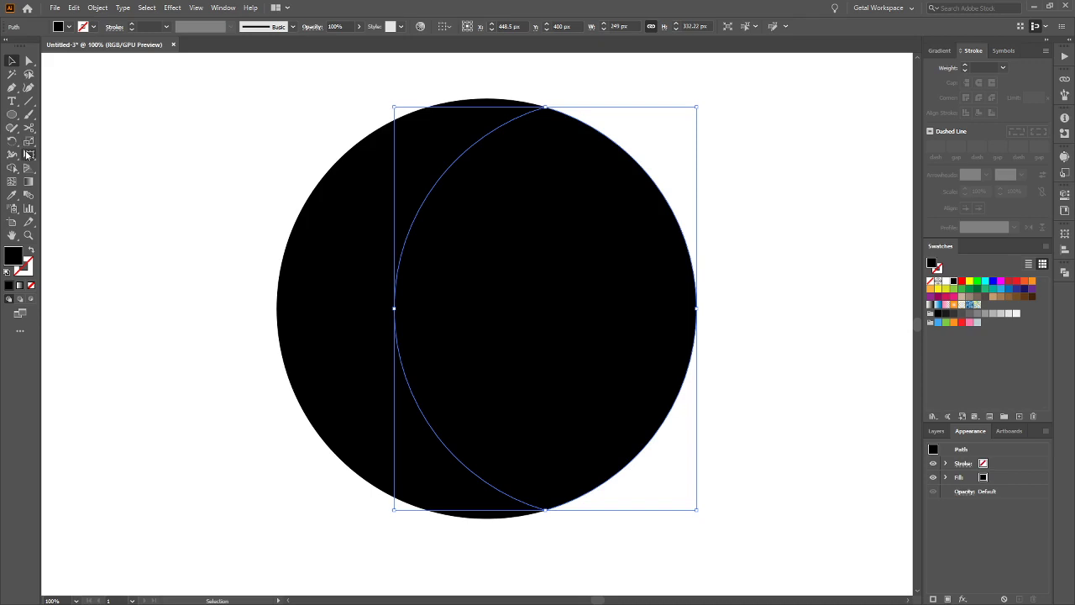
# Place a copy of the left crescent piece 100 px to the right
pyautogui.scroll(-1, 130, 258)
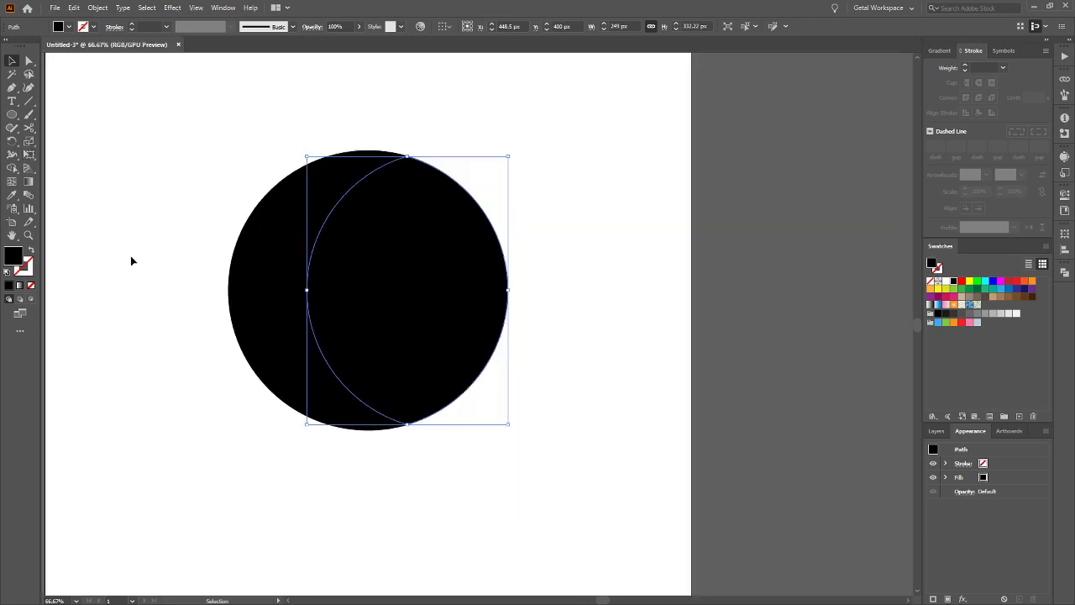
pyautogui.hscroll(-3, 132, 260)
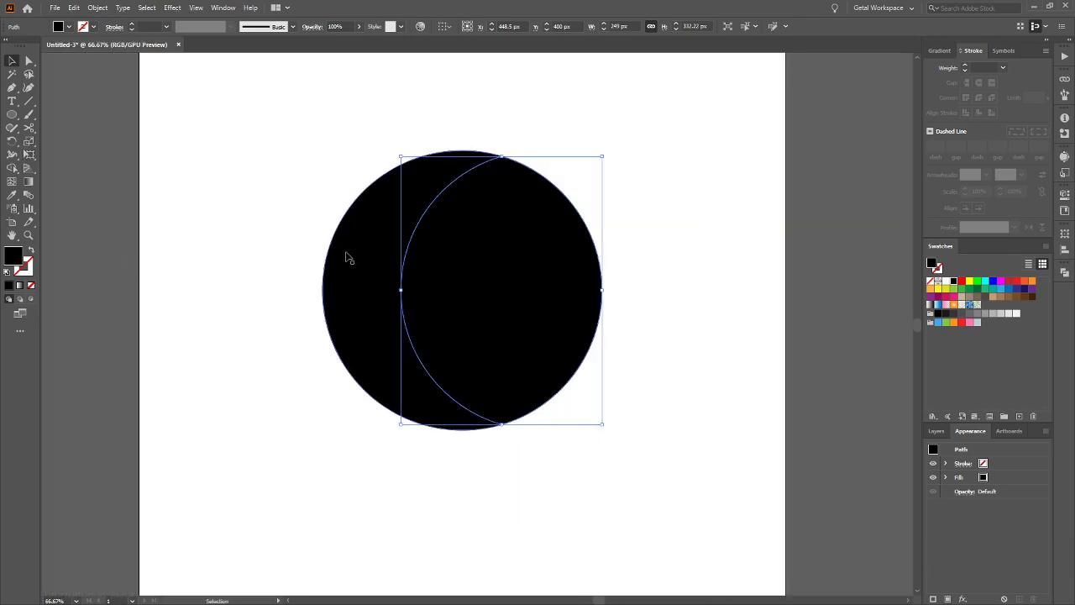
pyautogui.click(349, 258)
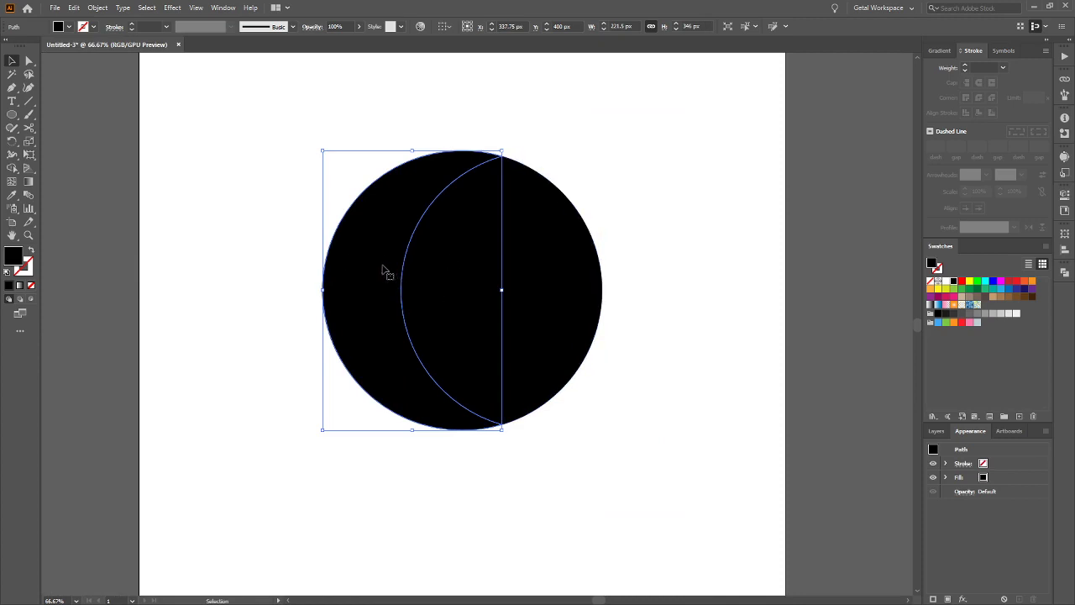
pyautogui.moveTo(367, 277); pyautogui.dragTo(460, 282)
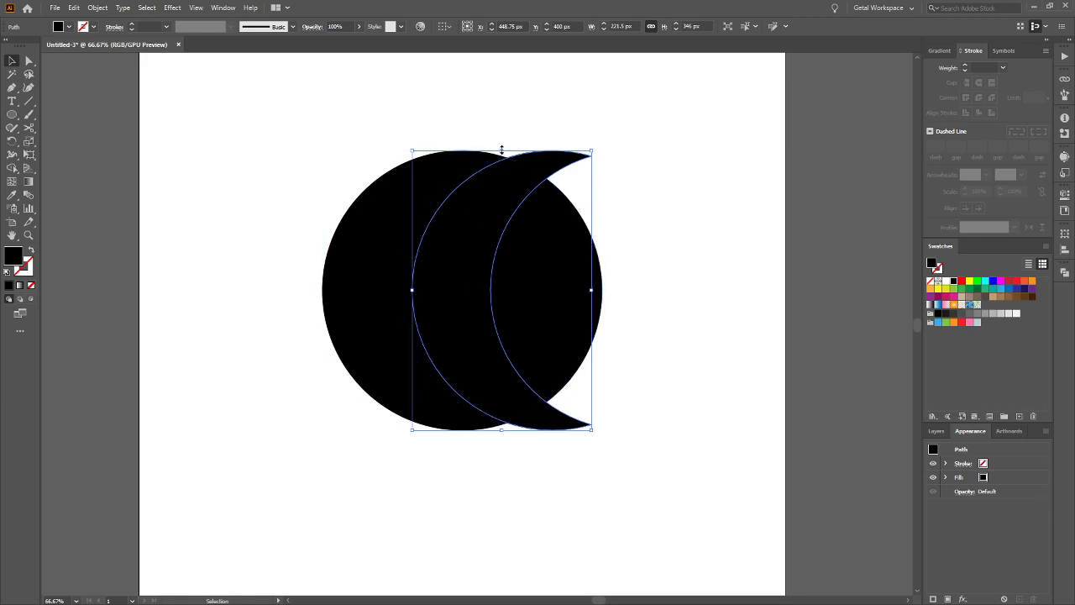
# Try shortening the copied crescent to 332 px tall, then undo it
pyautogui.moveTo(502, 150); pyautogui.dragTo(503, 157)
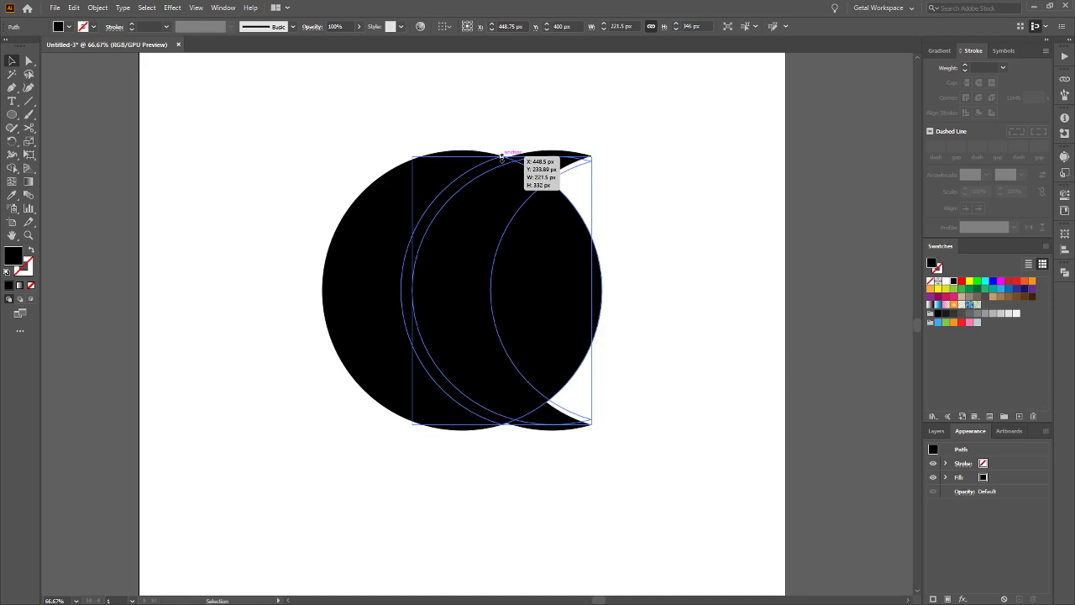
pyautogui.moveTo(501, 156); pyautogui.dragTo(502, 157)
pyautogui.hotkey('ctrl', 'z')
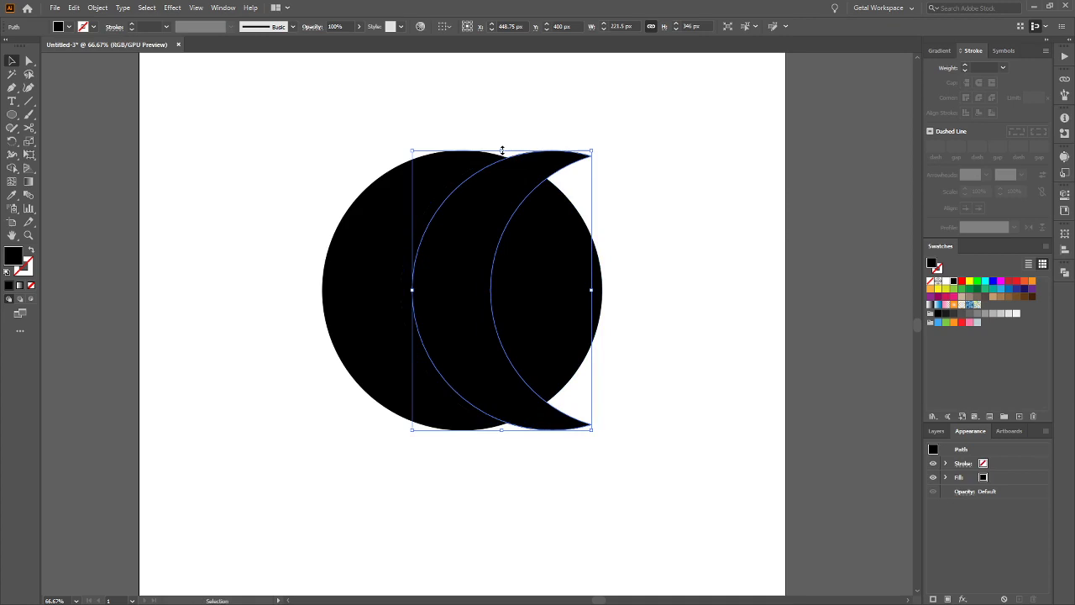
# Shorten the copied crescent to 221.5 × 332 px and select all the overlapping shapes
pyautogui.moveTo(503, 150); pyautogui.dragTo(502, 157)
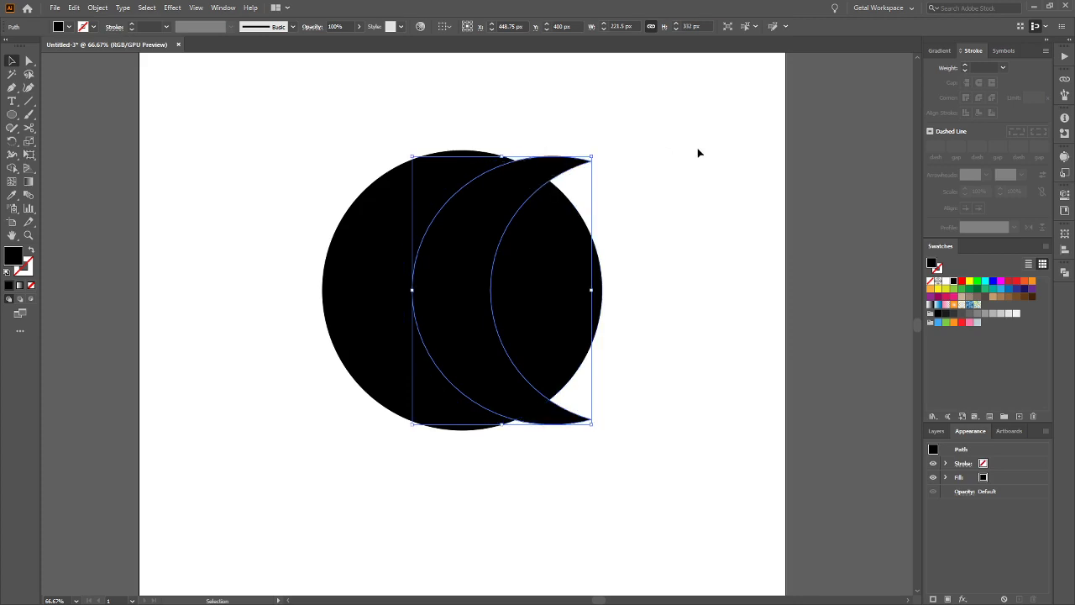
pyautogui.click(213, 208)
pyautogui.moveTo(271, 128); pyautogui.dragTo(690, 485)
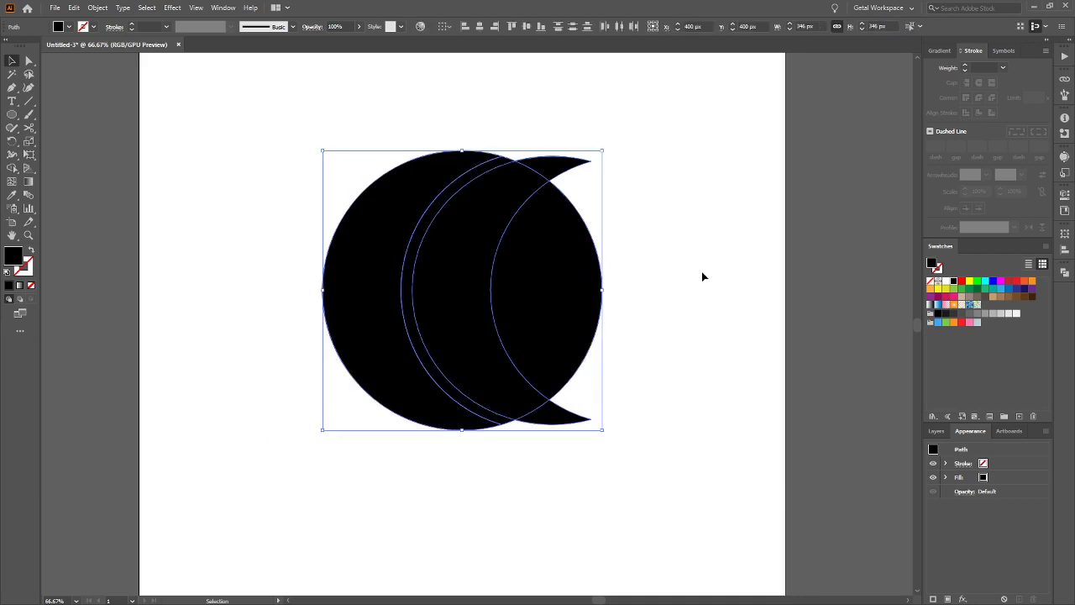
pyautogui.hotkey('shift', 'm')
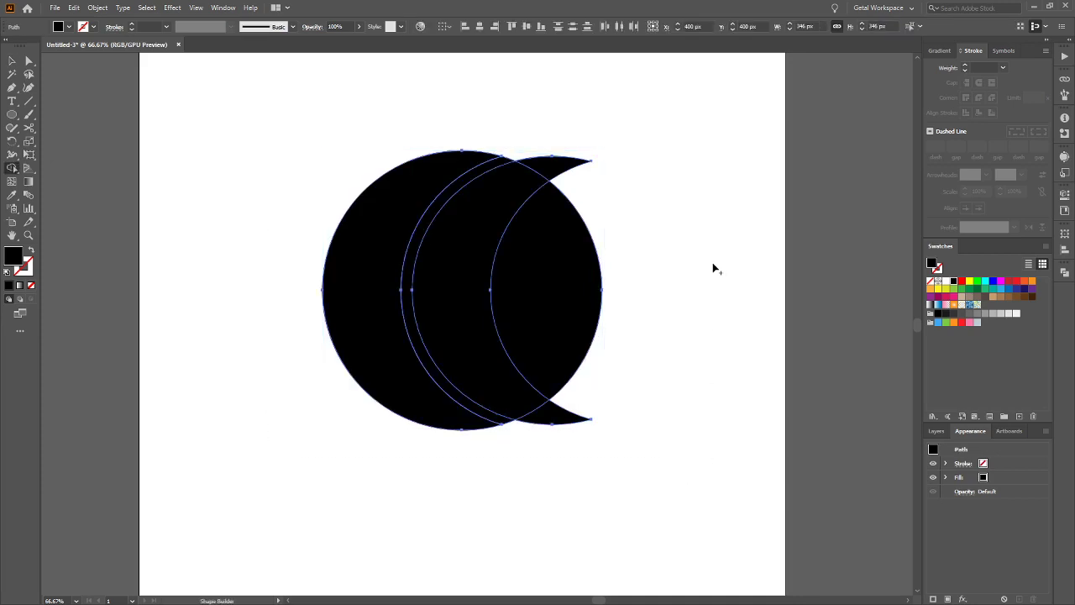
# Delete the crescent's top tip, bottom tail and thin inner sliver with Shape Builder
pyautogui.keyDown('alt'); pyautogui.click(563, 171); pyautogui.keyUp('alt')
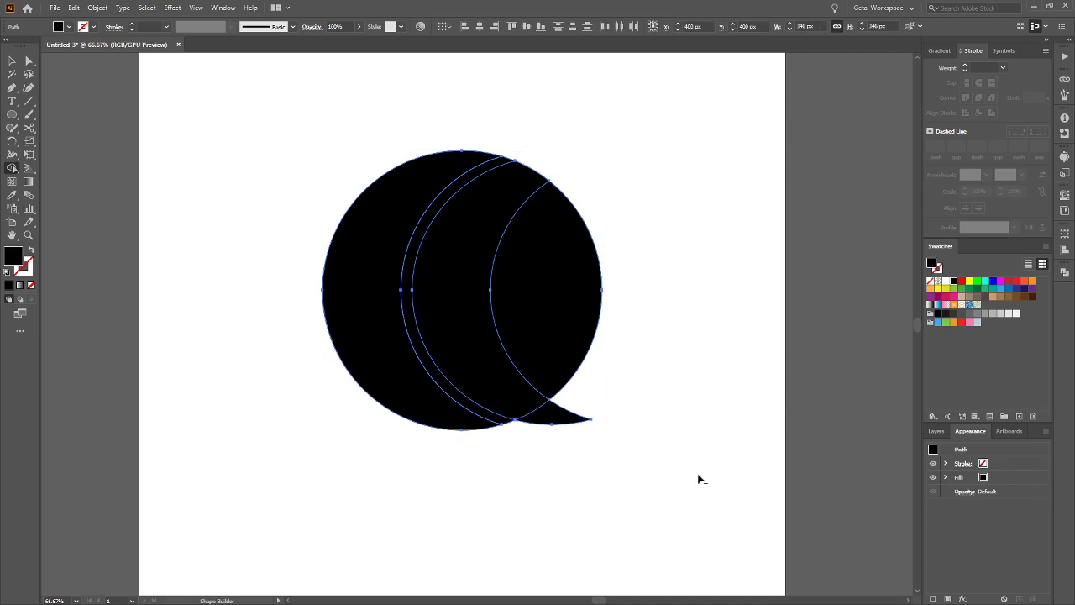
pyautogui.keyDown('alt'); pyautogui.click(571, 420); pyautogui.keyUp('alt')
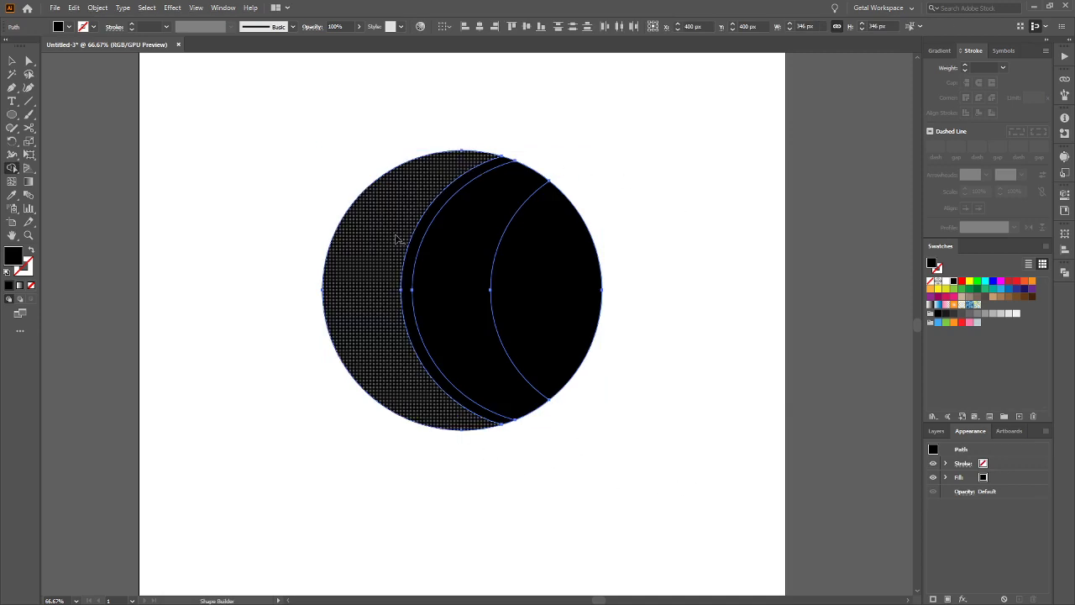
pyautogui.keyDown('alt'); pyautogui.click(411, 255); pyautogui.keyUp('alt')
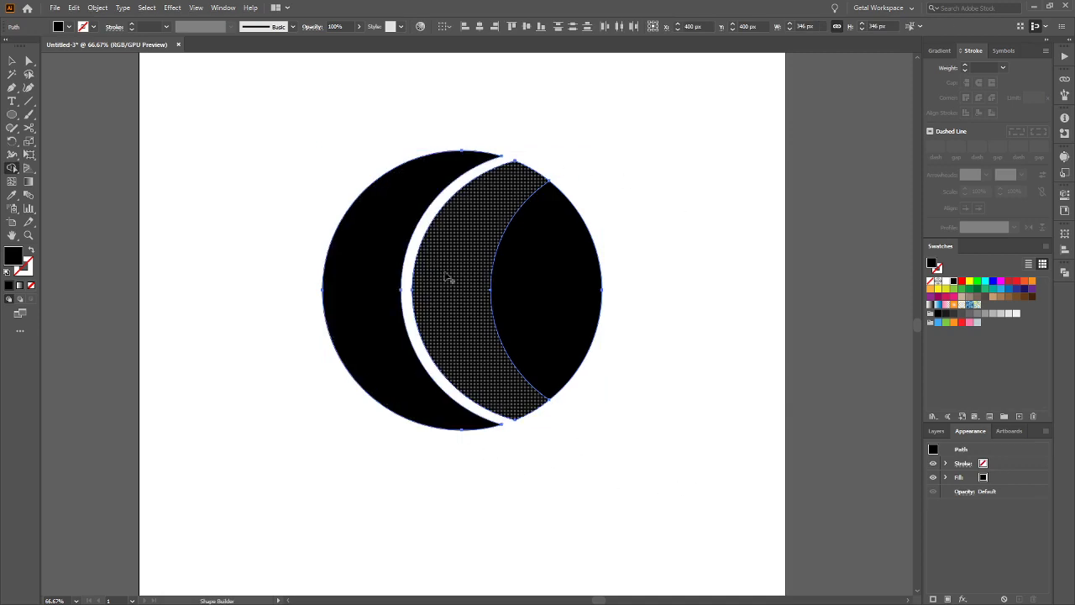
# Merge the lens regions into a single shape and deselect the moon
pyautogui.moveTo(448, 276); pyautogui.dragTo(530, 285)
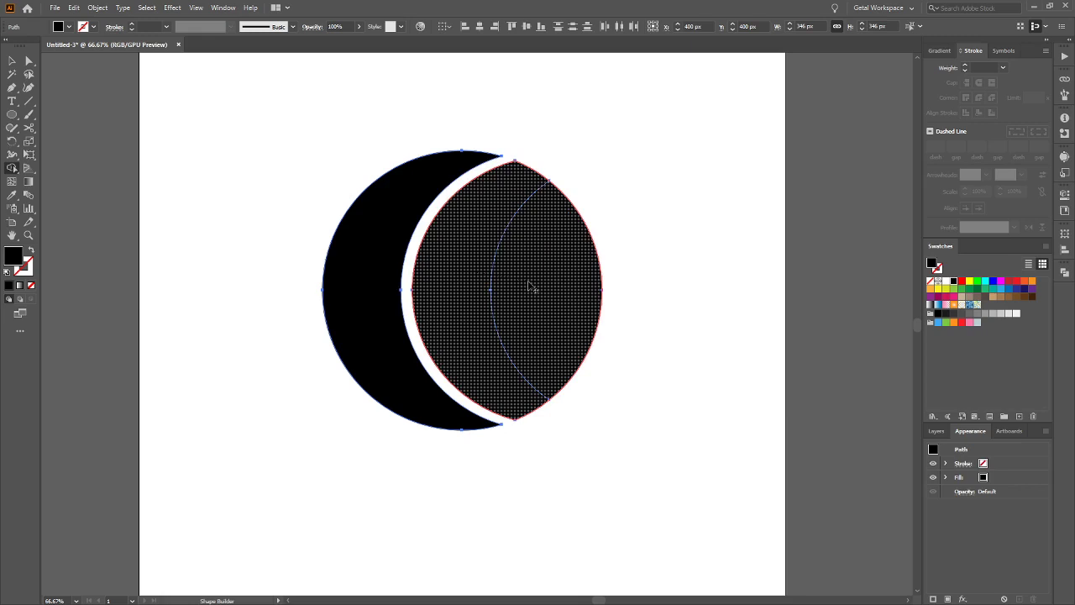
pyautogui.moveTo(529, 285); pyautogui.dragTo(531, 287)
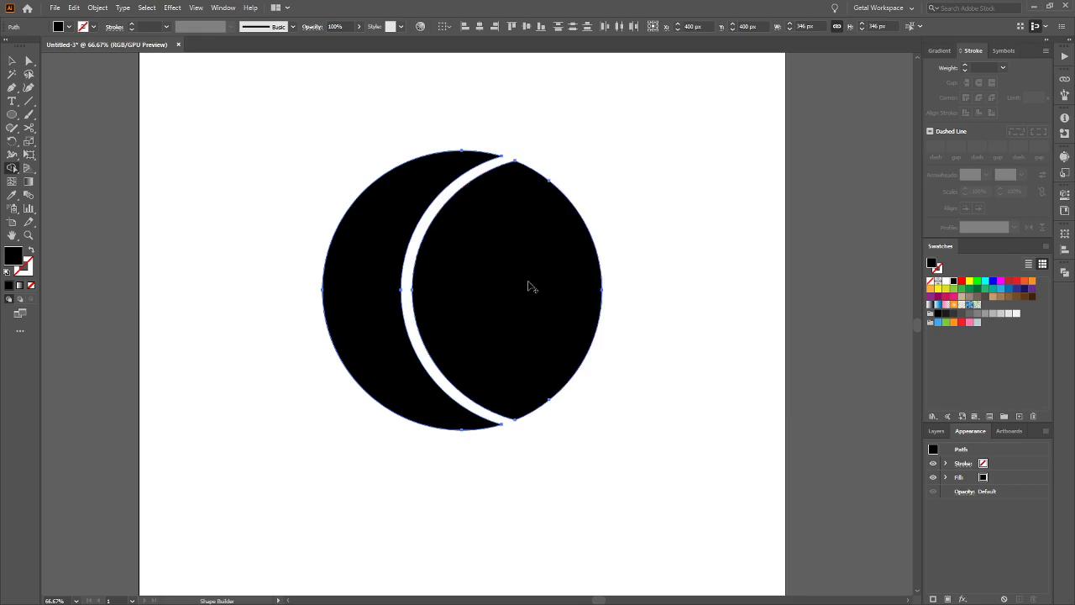
pyautogui.click(12, 60)
pyautogui.click(428, 496)
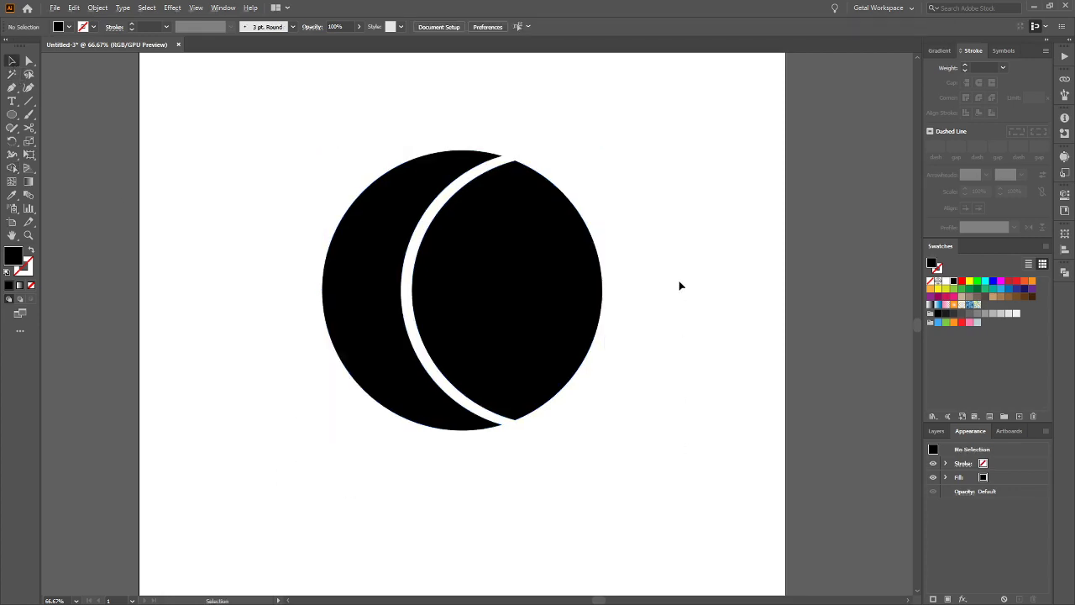
# Select both split-moon shapes and group them with Ctrl+G
pyautogui.scroll(-1, 680, 285)
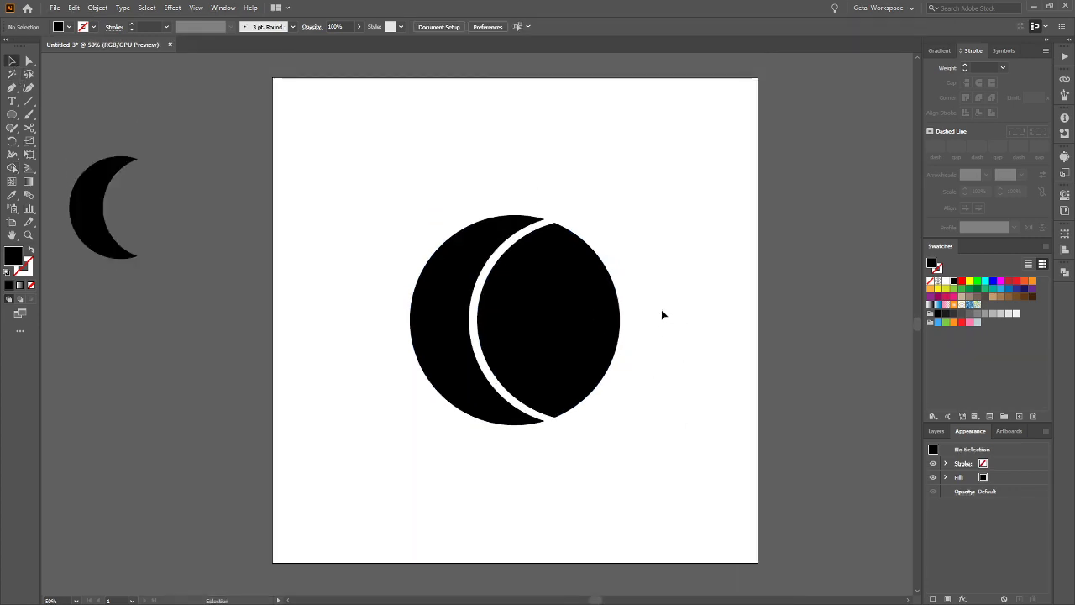
pyautogui.moveTo(359, 189); pyautogui.dragTo(667, 466)
pyautogui.hotkey('ctrl', 'shift', 'b')
pyautogui.hotkey('ctrl', 'g')
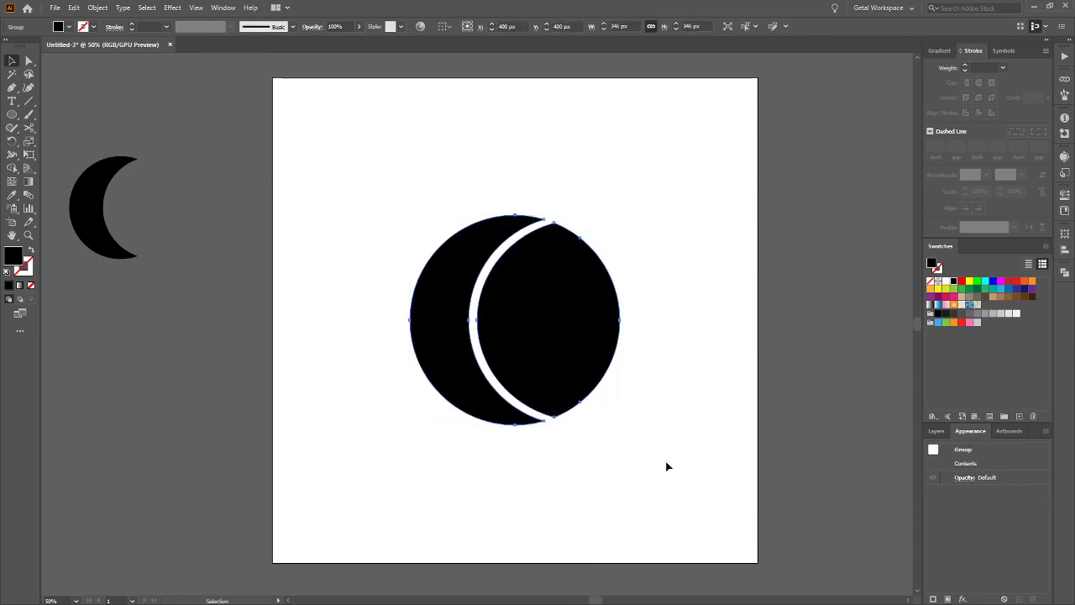
pyautogui.hotkey('ctrl', 'shift', 'b')
pyautogui.click(678, 401)
pyautogui.click(540, 307)
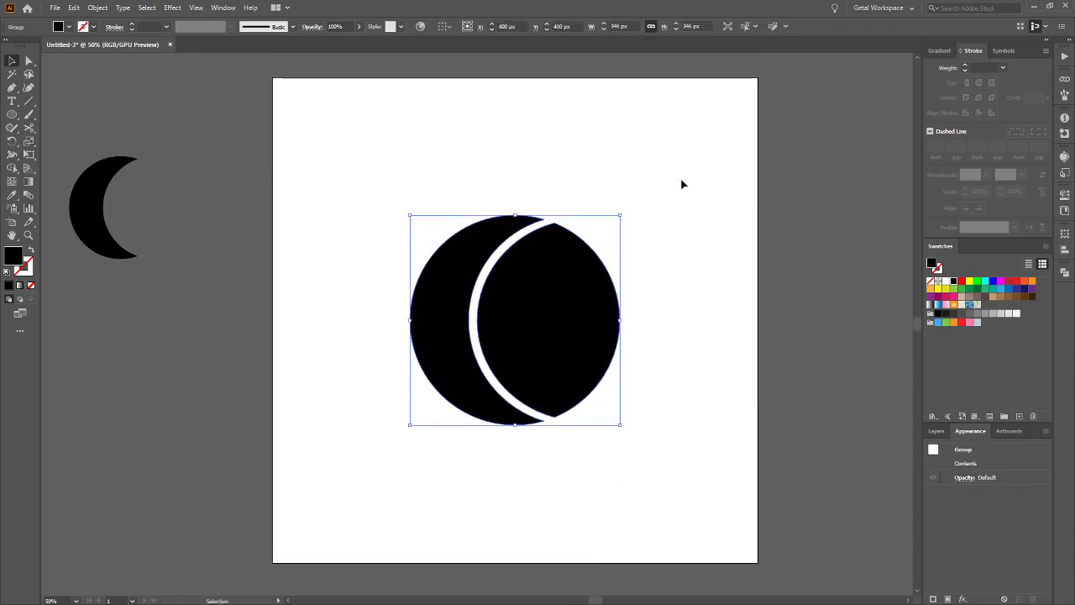
pyautogui.click(683, 184)
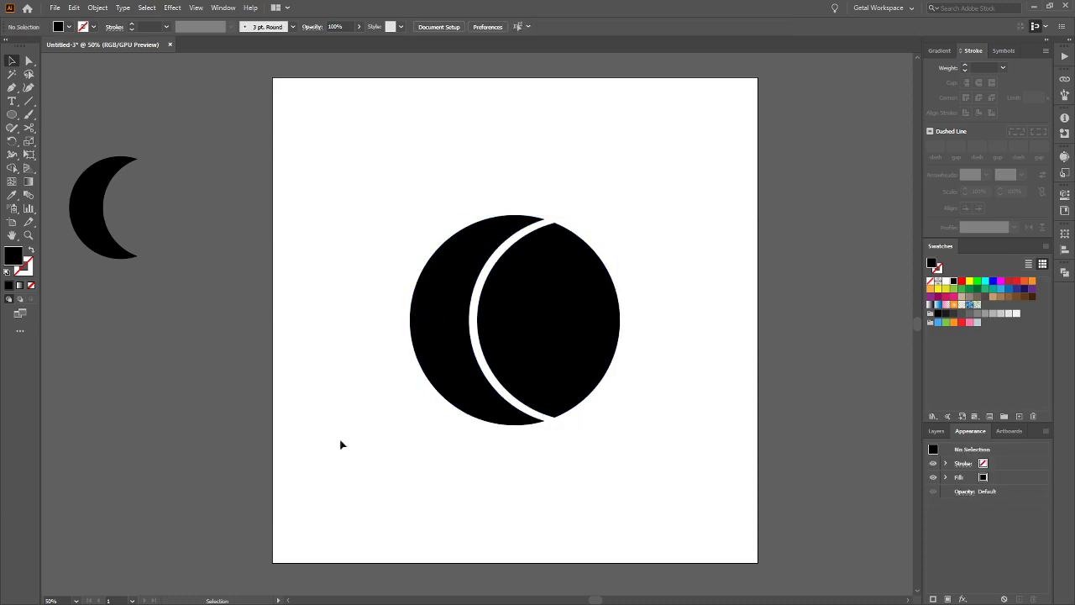
pyautogui.click(444, 404)
pyautogui.click(736, 312)
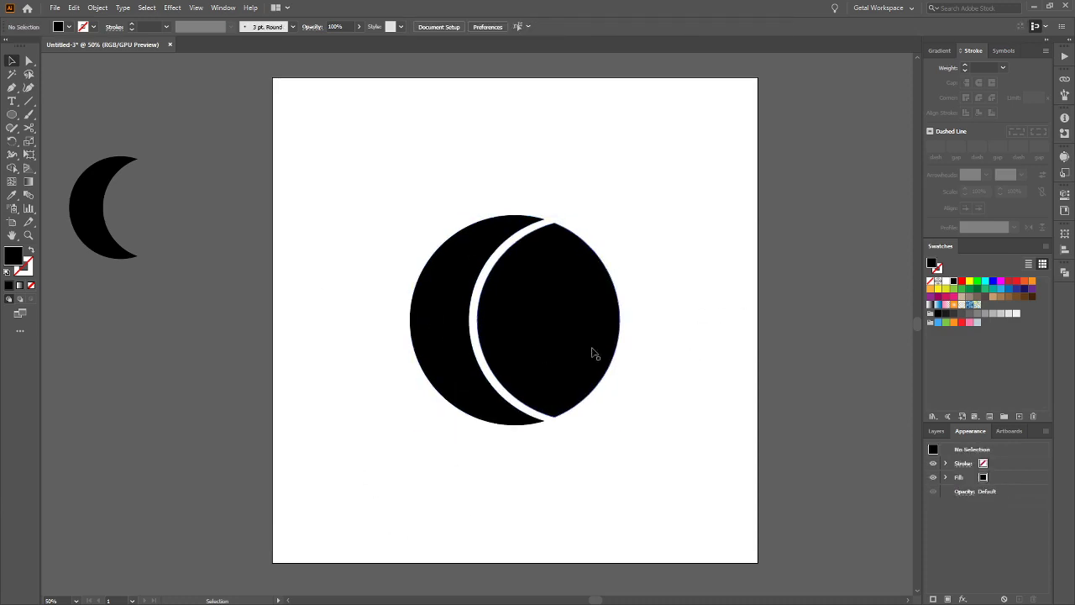
# Shrink the moon group to about 136 px and park it below the first crescent
pyautogui.click(578, 294)
pyautogui.moveTo(621, 434); pyautogui.dragTo(493, 301)
pyautogui.moveTo(475, 259); pyautogui.dragTo(120, 334)
pyautogui.click(200, 391)
pyautogui.click(172, 427)
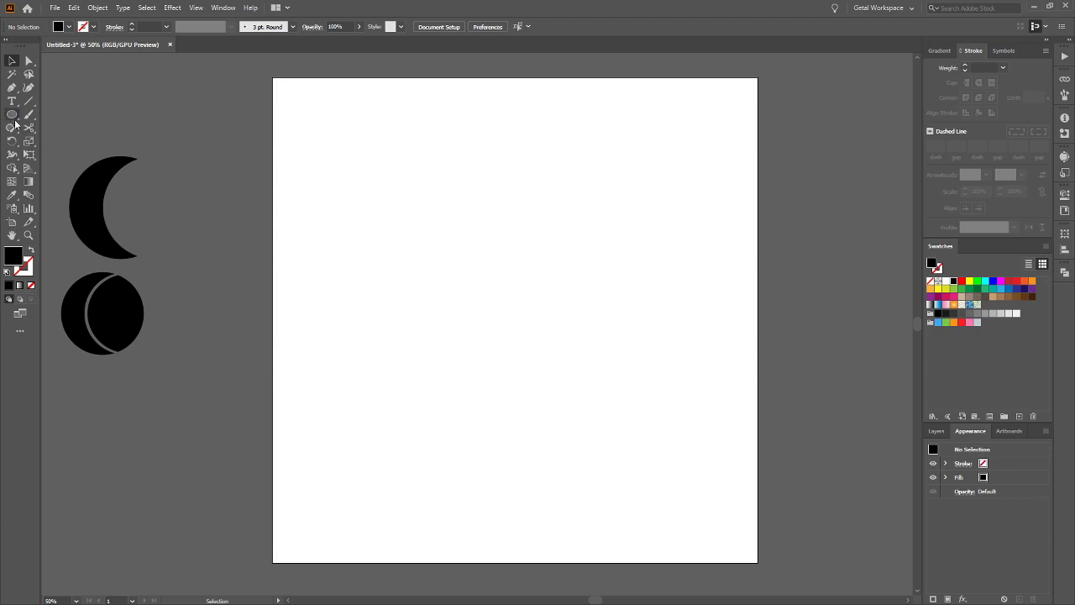
# Draw a 185 × 185 px black square and Shift-rotate it 45° into a diamond
pyautogui.press('m')
pyautogui.moveTo(489, 209); pyautogui.dragTo(587, 321)
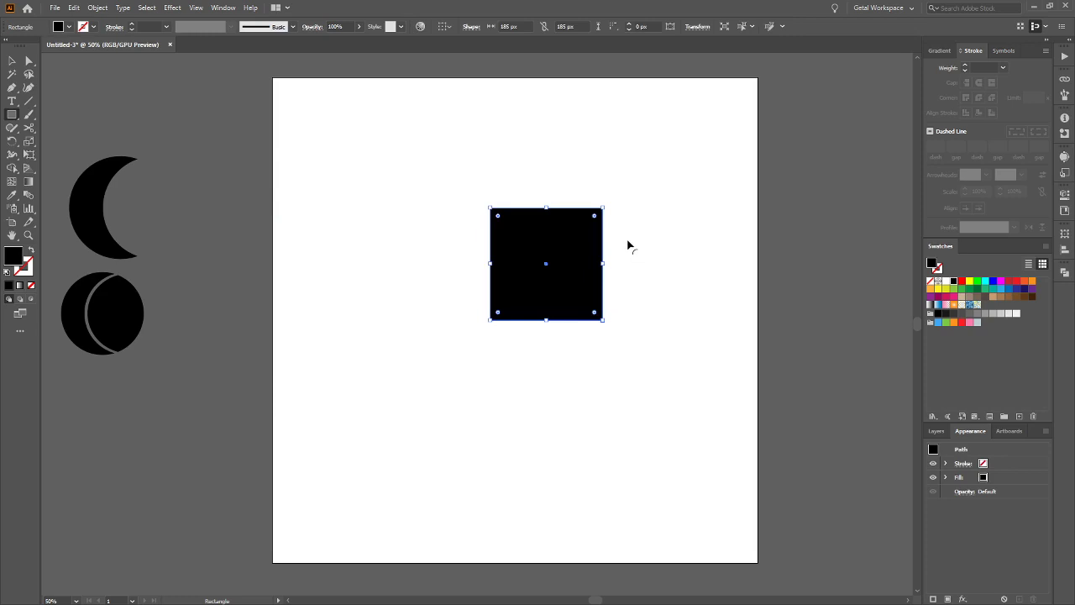
pyautogui.press('v')
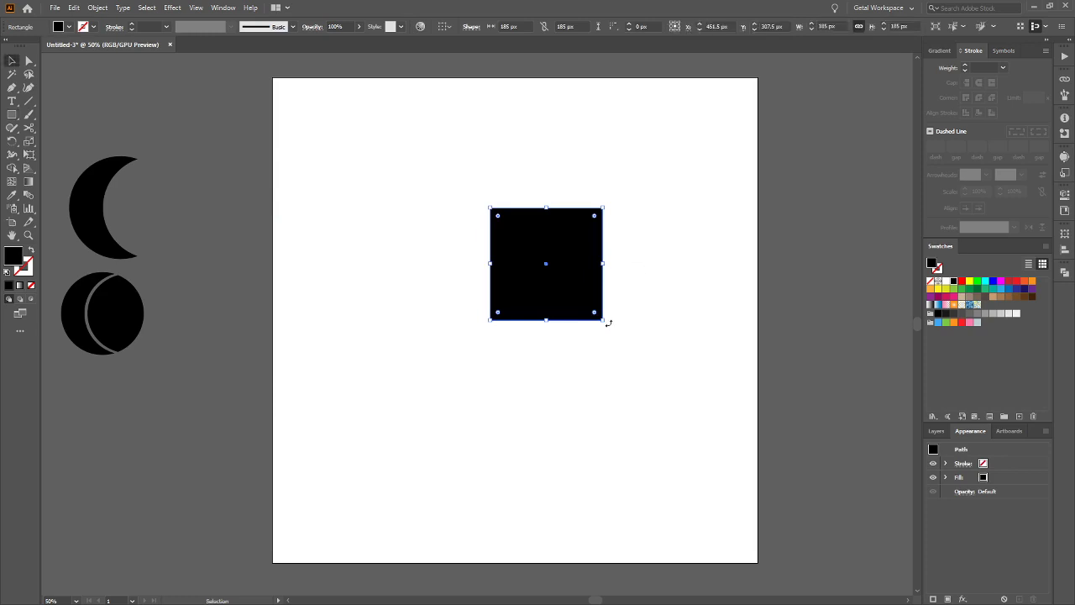
pyautogui.press('shift')
pyautogui.moveTo(606, 321); pyautogui.dragTo(540, 174)
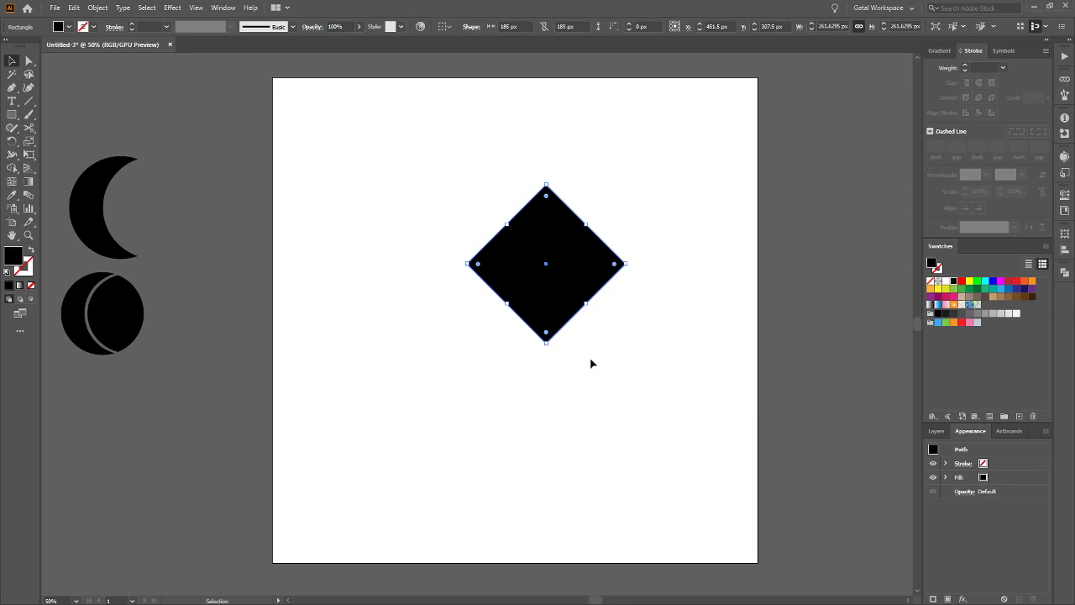
# Nudge the diamond slightly left and keep it selected
pyautogui.moveTo(581, 281); pyautogui.dragTo(570, 278)
pyautogui.click(613, 372)
pyautogui.click(573, 308)
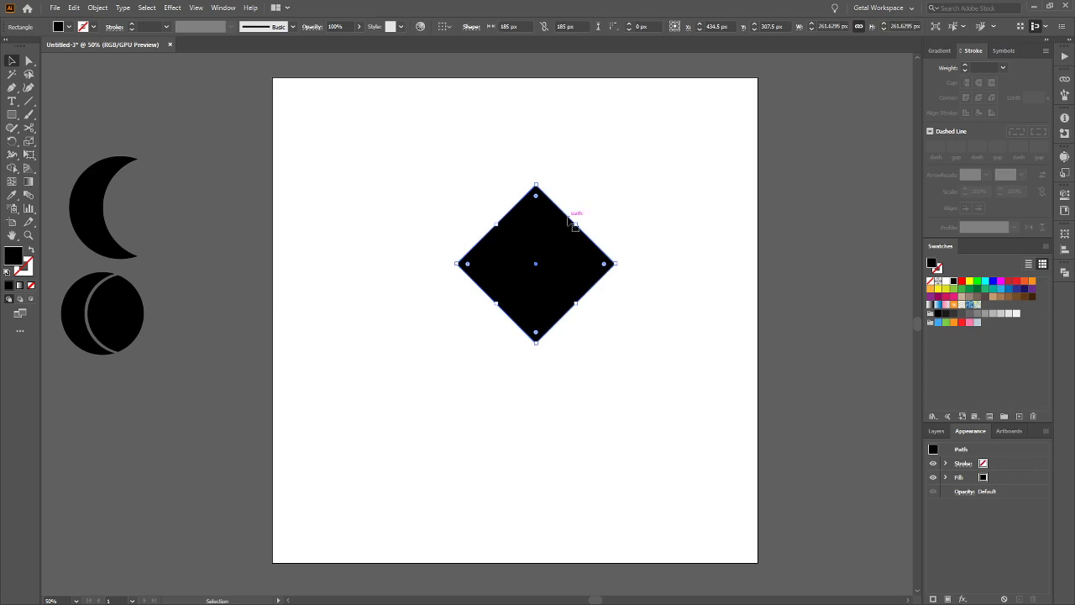
pyautogui.click(621, 295)
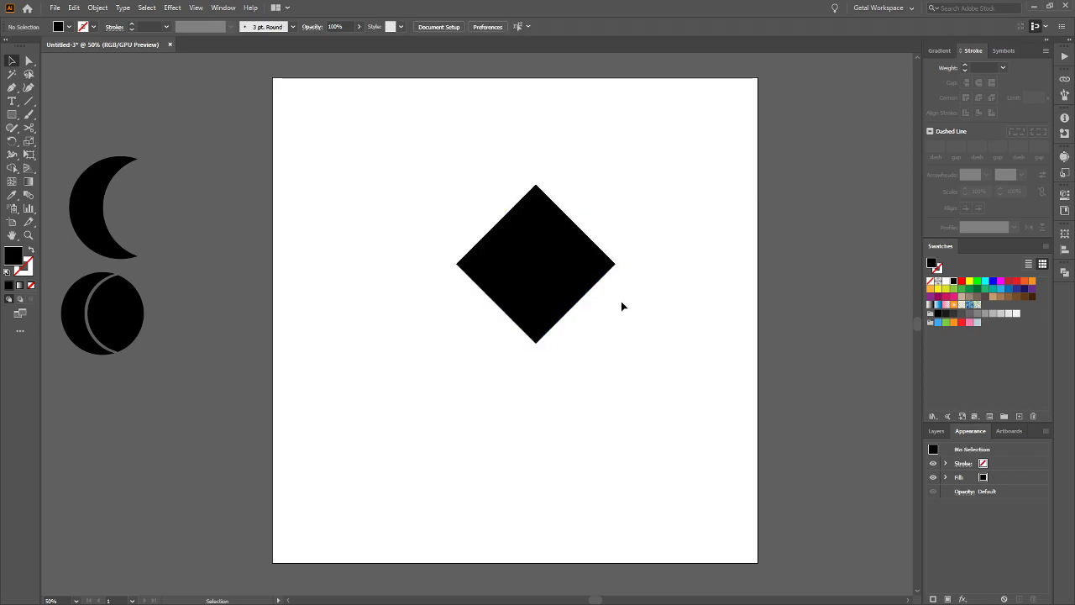
pyautogui.hotkey('ctrl', 'z')
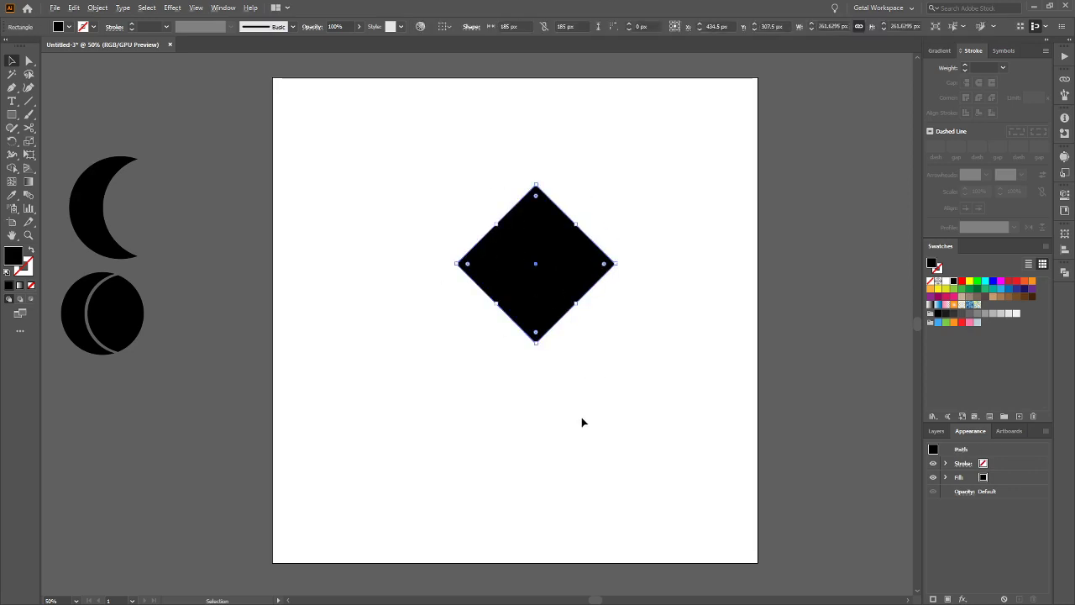
pyautogui.scroll(2, 564, 416)
pyautogui.scroll(-1, 547, 422)
pyautogui.scroll(1, 547, 422)
pyautogui.scroll(1, 547, 422)
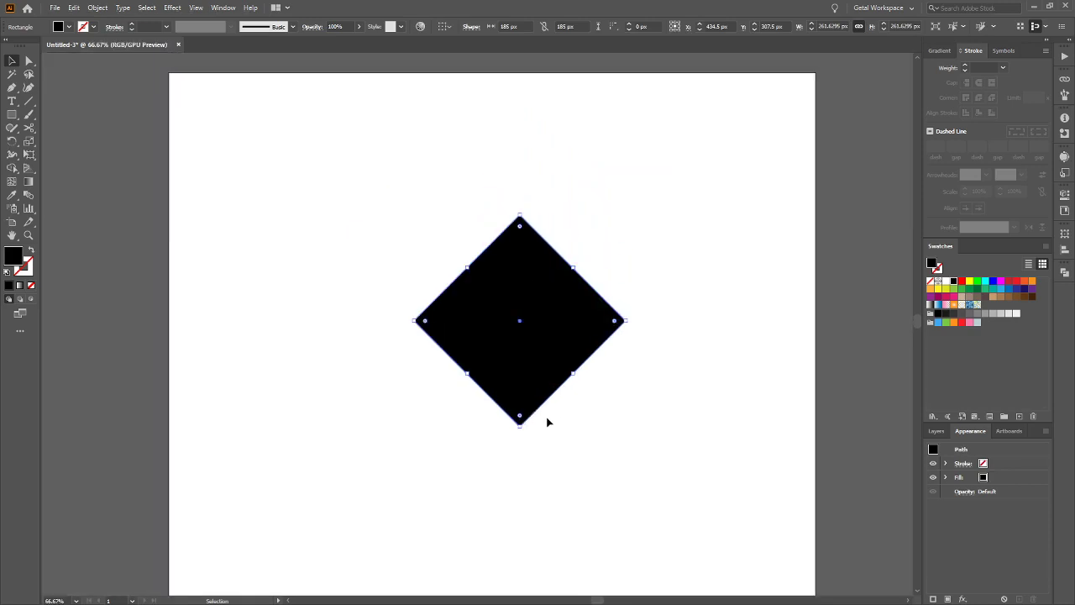
pyautogui.scroll(-1, 572, 420)
pyautogui.scroll(1, 572, 417)
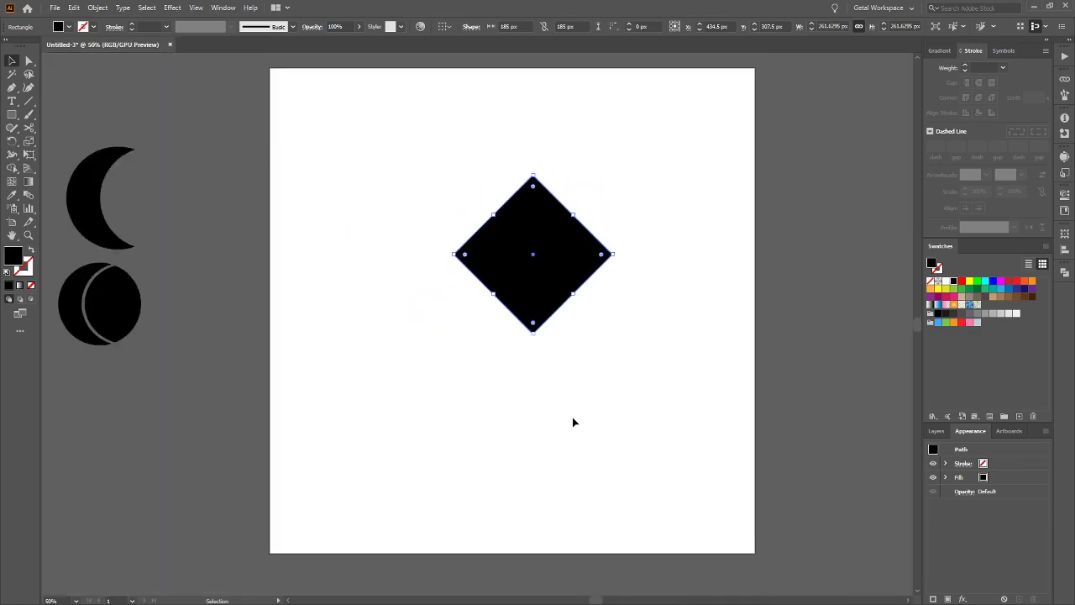
# Pull the diamond's bottom anchor far down with Direct Selection to form a kite
pyautogui.click(31, 60)
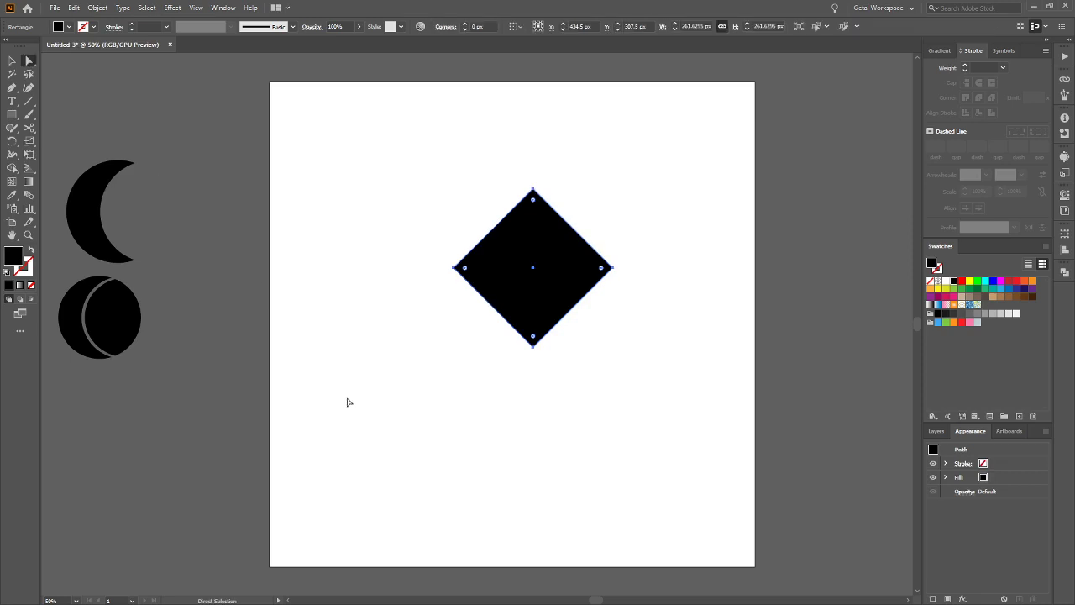
pyautogui.click(543, 412)
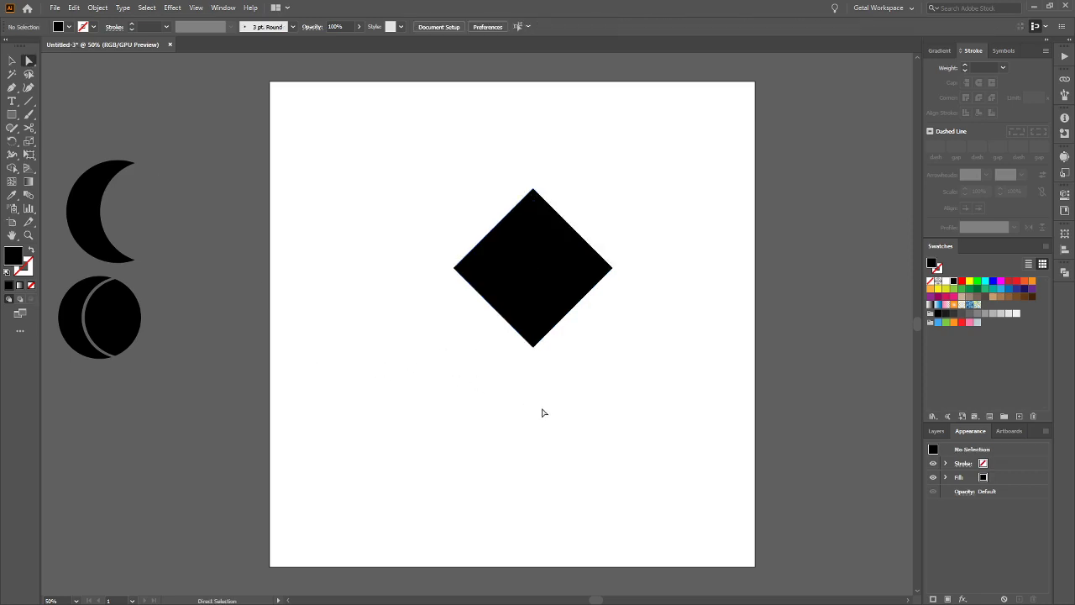
pyautogui.click(547, 328)
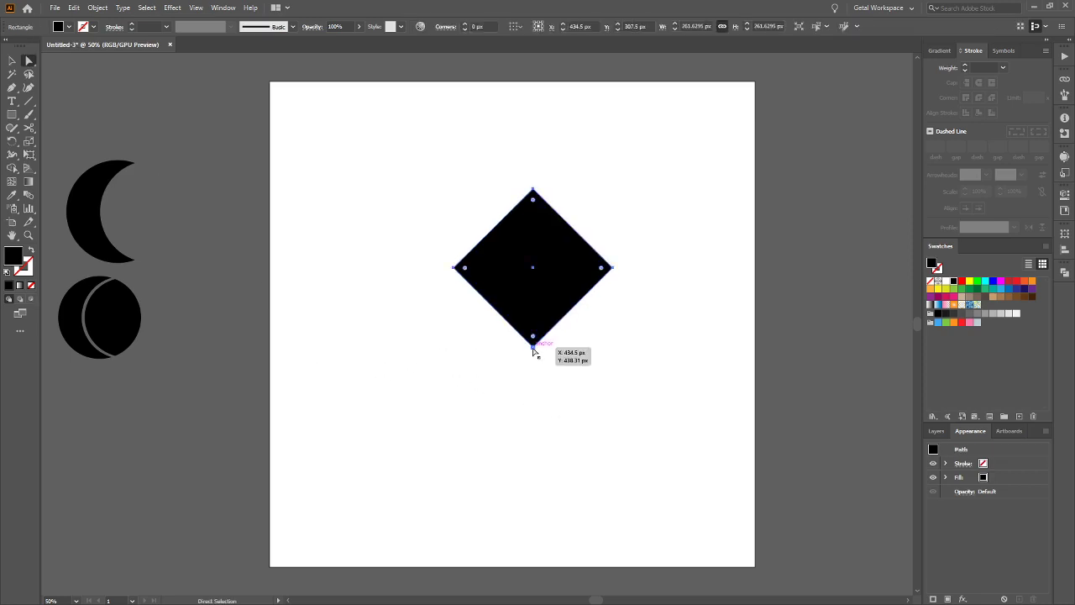
pyautogui.click(534, 350)
pyautogui.moveTo(533, 346); pyautogui.dragTo(533, 437)
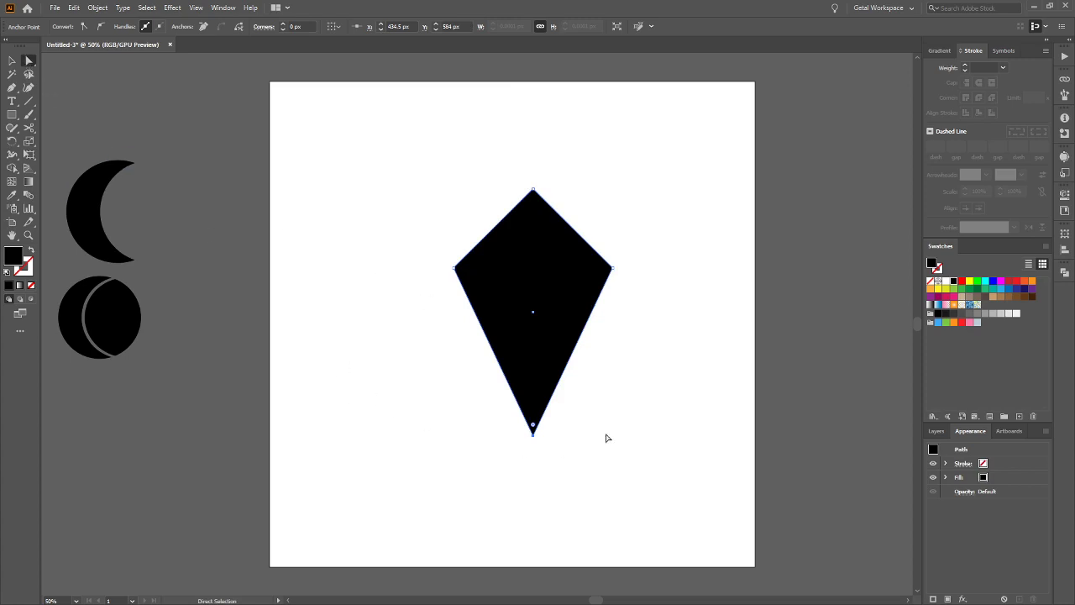
# Raise the kite's top anchor higher to make a tall, slender crystal
pyautogui.moveTo(534, 191); pyautogui.dragTo(536, 193)
pyautogui.click(598, 185)
pyautogui.click(546, 234)
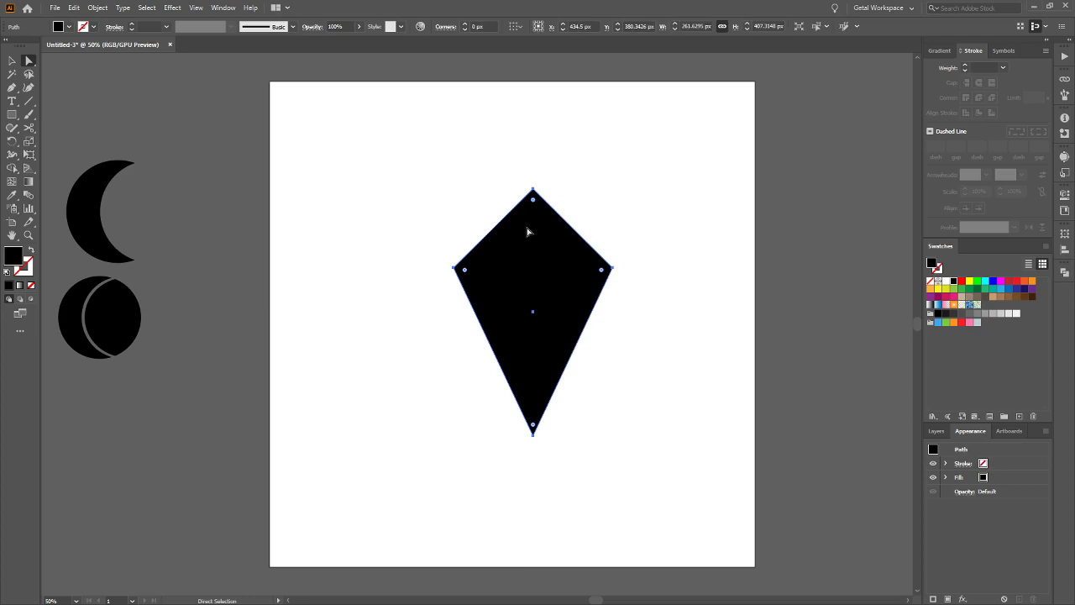
pyautogui.click(639, 209)
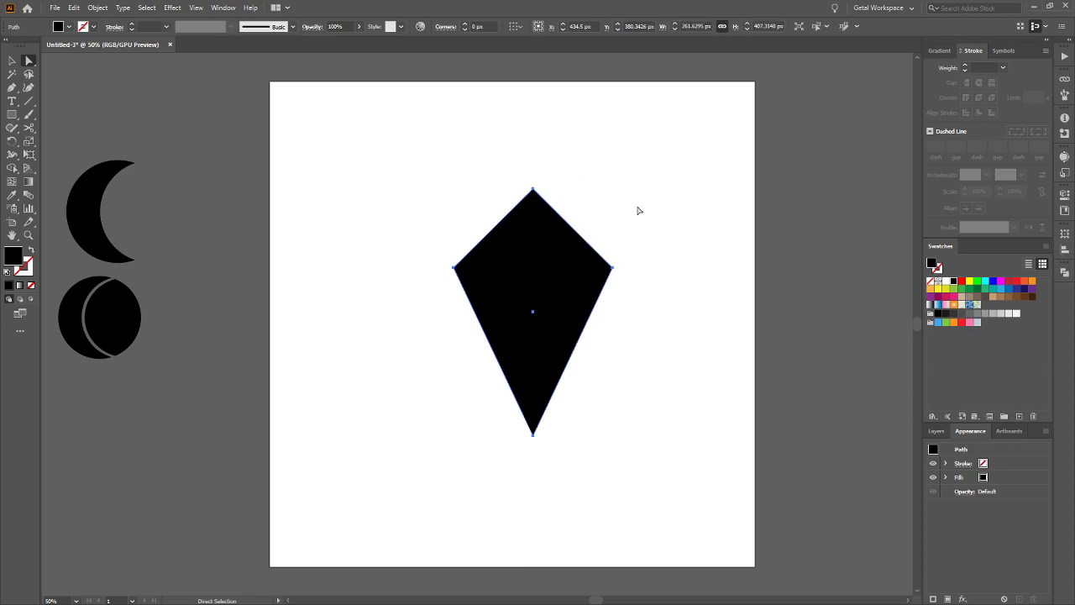
pyautogui.click(561, 304)
pyautogui.click(534, 191)
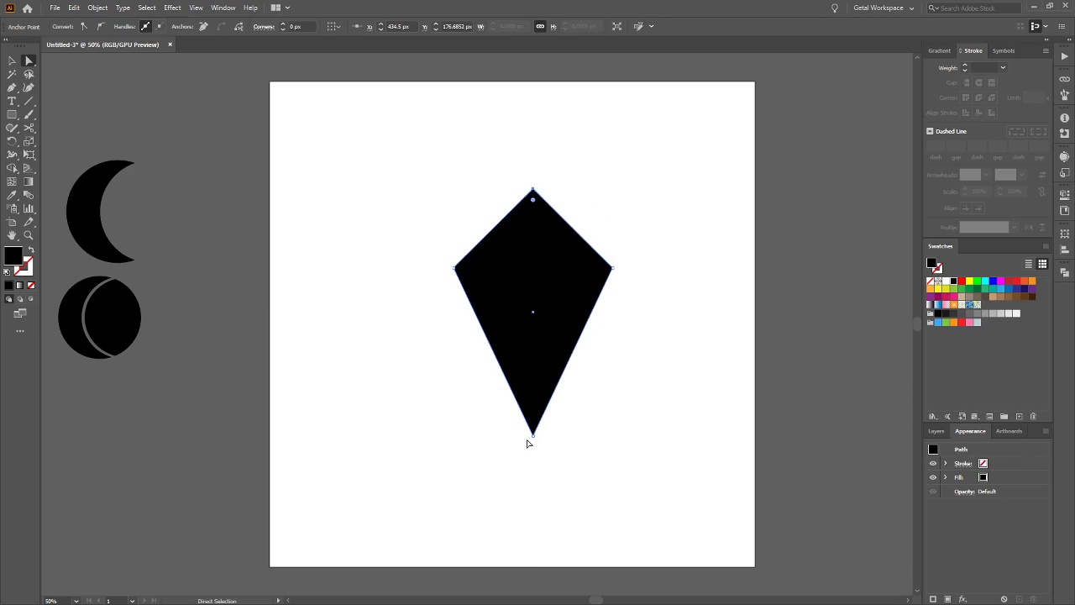
pyautogui.moveTo(531, 196); pyautogui.dragTo(534, 170)
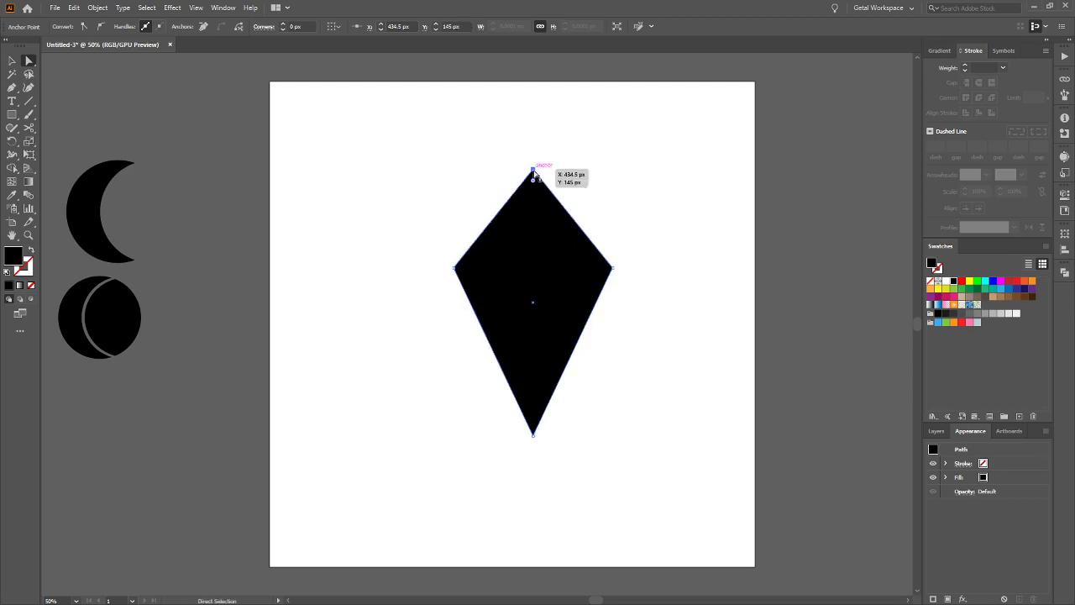
pyautogui.click(641, 204)
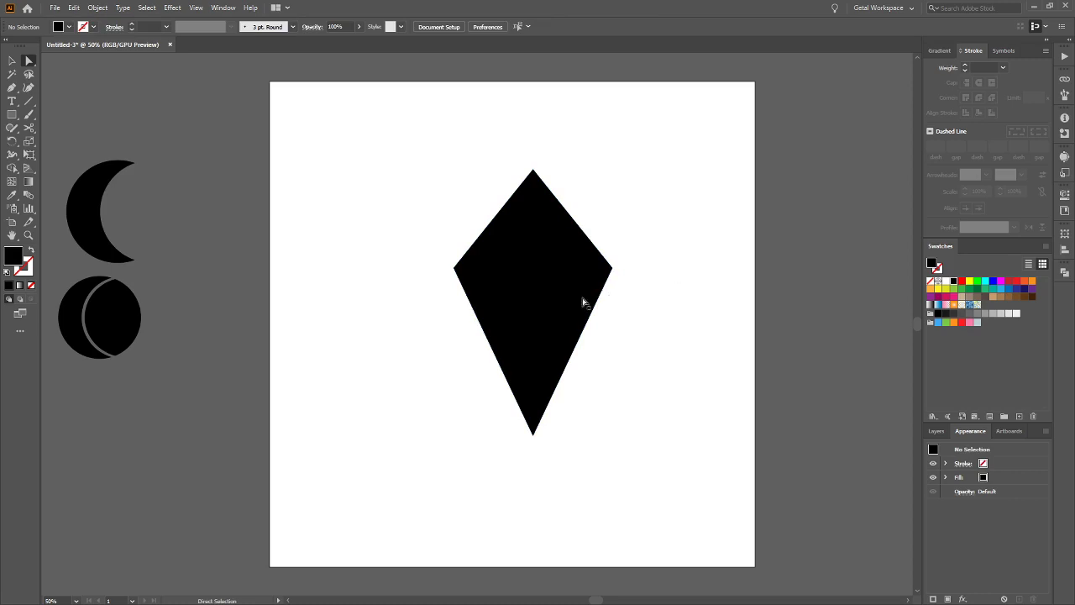
# Scale the kite down and move it about 30 px higher on the artboard
pyautogui.press('v')
pyautogui.moveTo(561, 292); pyautogui.dragTo(558, 267)
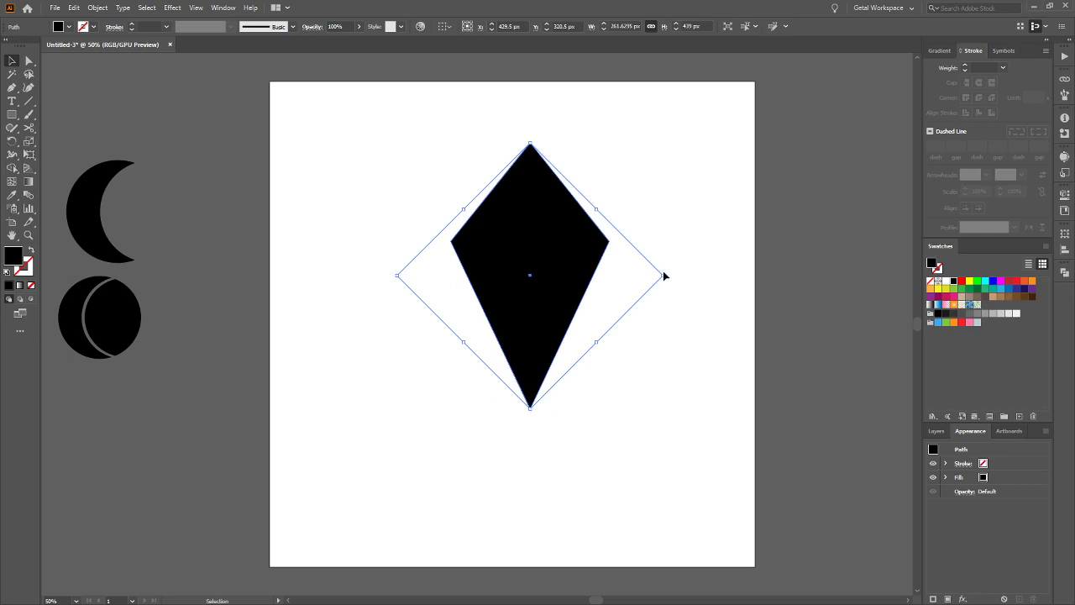
pyautogui.moveTo(665, 275); pyautogui.dragTo(645, 266)
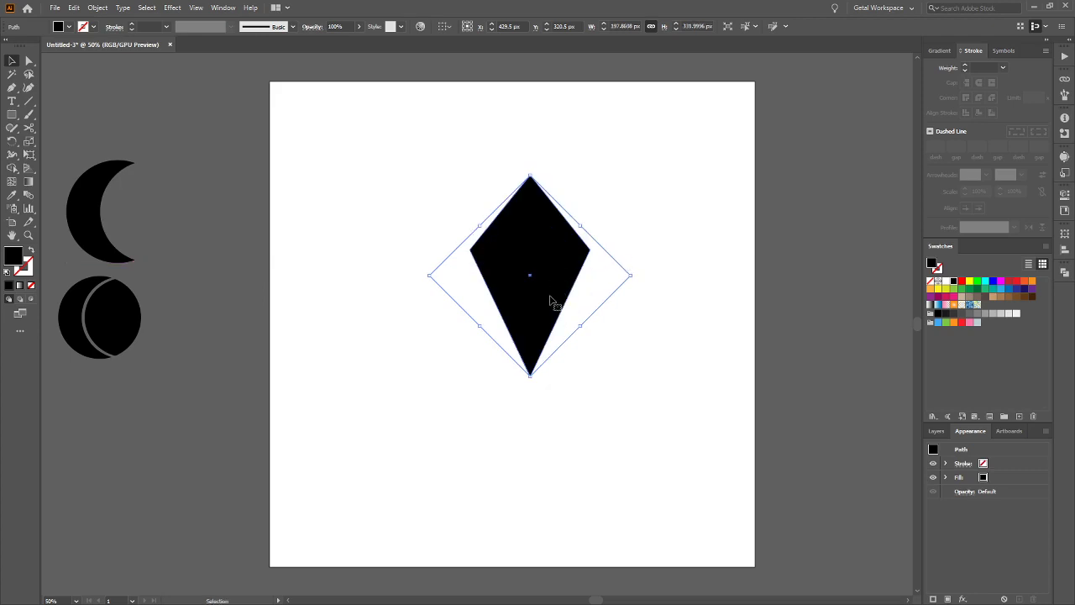
pyautogui.moveTo(550, 300); pyautogui.dragTo(551, 277)
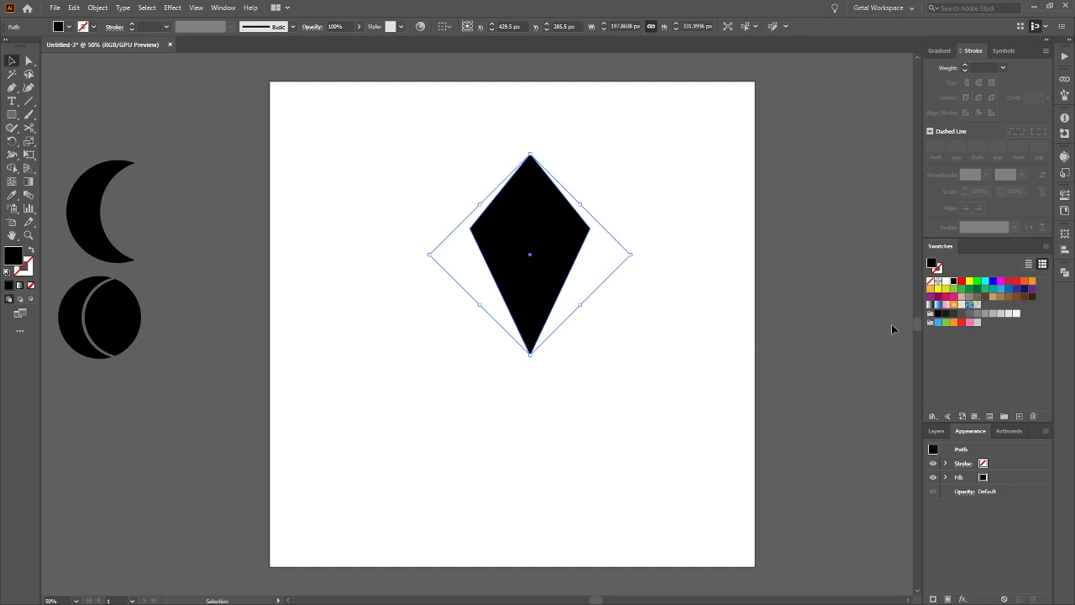
# Change the kite's fill from black to grey
pyautogui.click(986, 313)
pyautogui.click(774, 323)
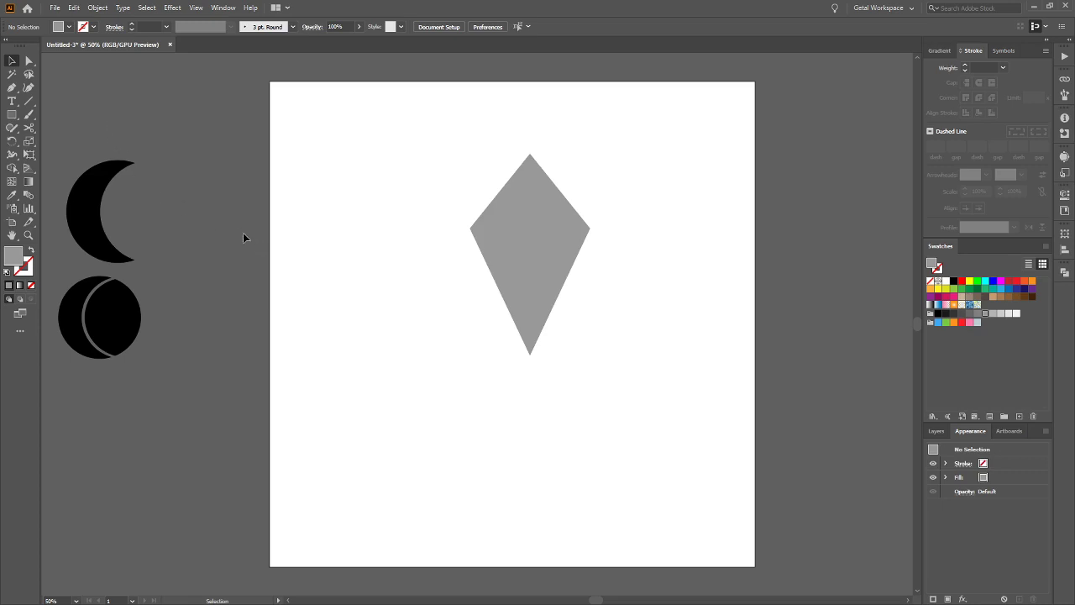
pyautogui.press('l')
# Draw a circle below the kite's centre, move it down and fill it black
pyautogui.moveTo(530, 323); pyautogui.dragTo(610, 404)
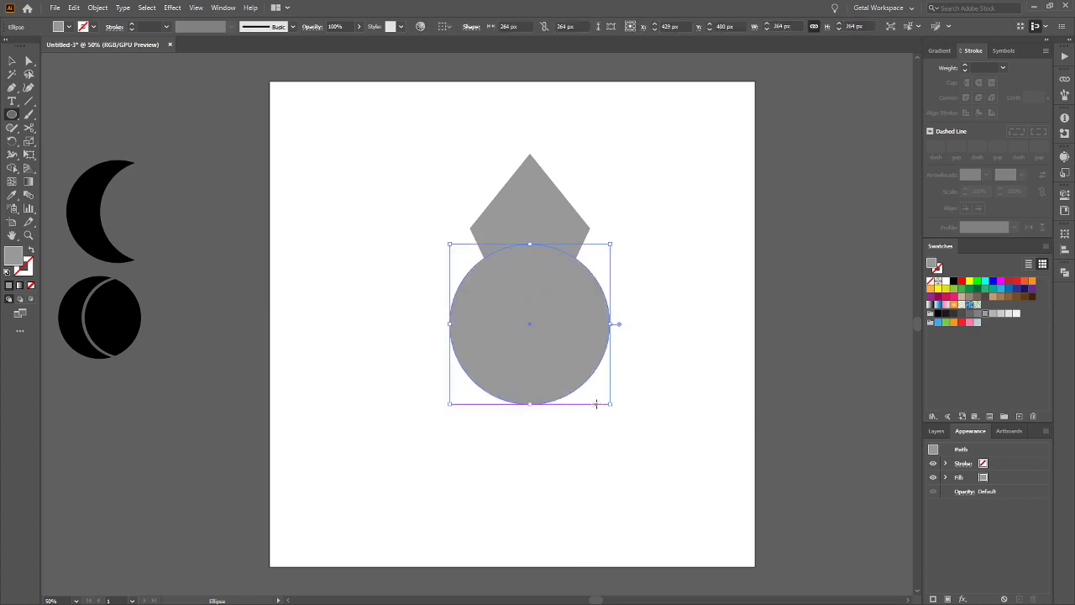
pyautogui.press('v')
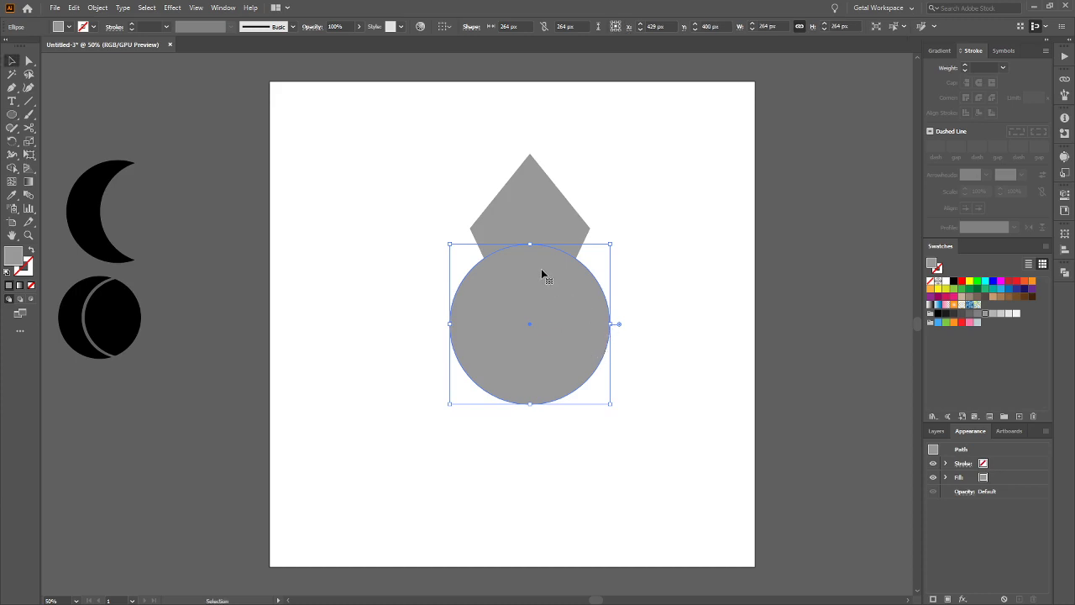
pyautogui.moveTo(541, 270); pyautogui.dragTo(541, 314)
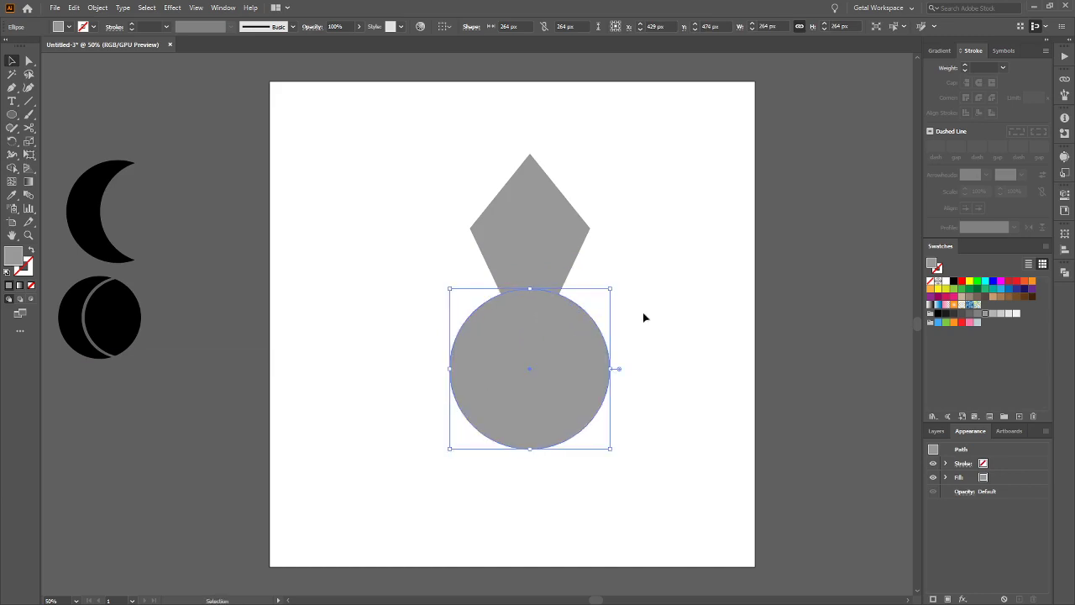
pyautogui.click(937, 315)
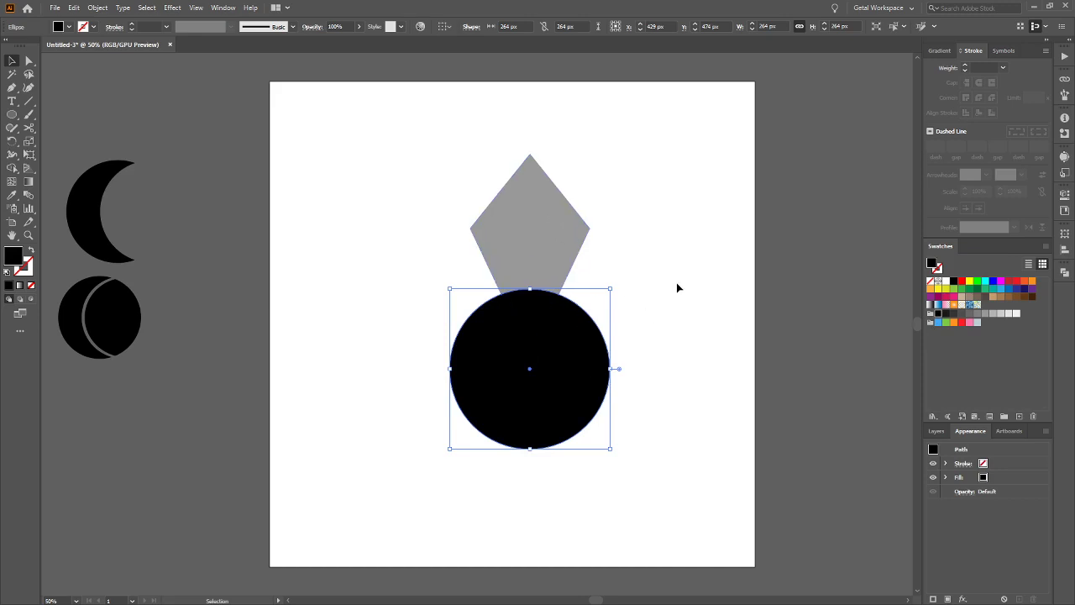
# Send the black circle behind the grey kite, then select both shapes
pyautogui.press('a')
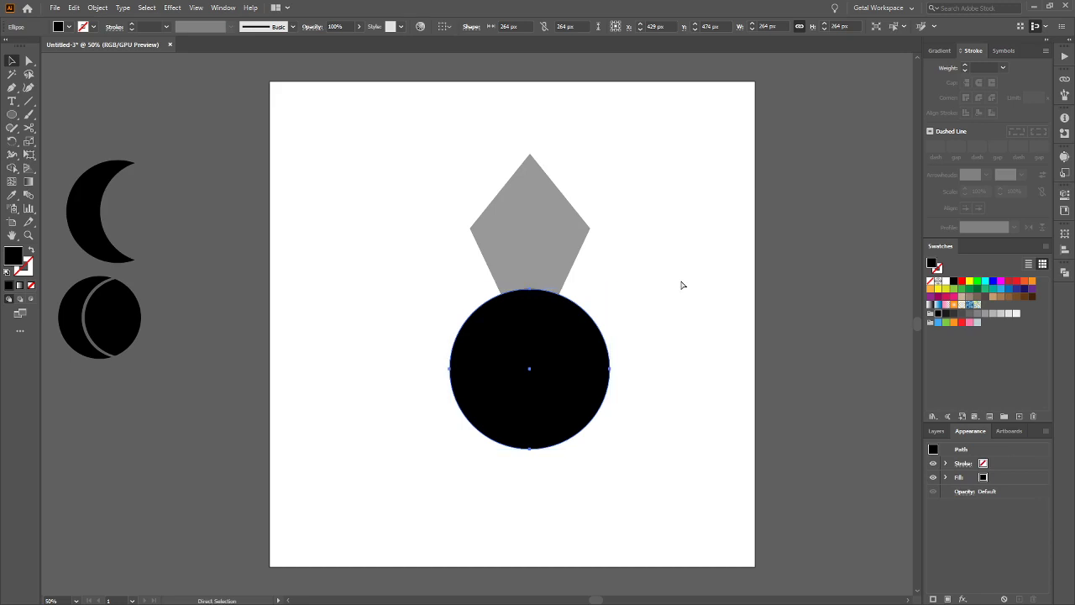
pyautogui.hotkey('ctrl', 'shift', '[')
pyautogui.press('v')
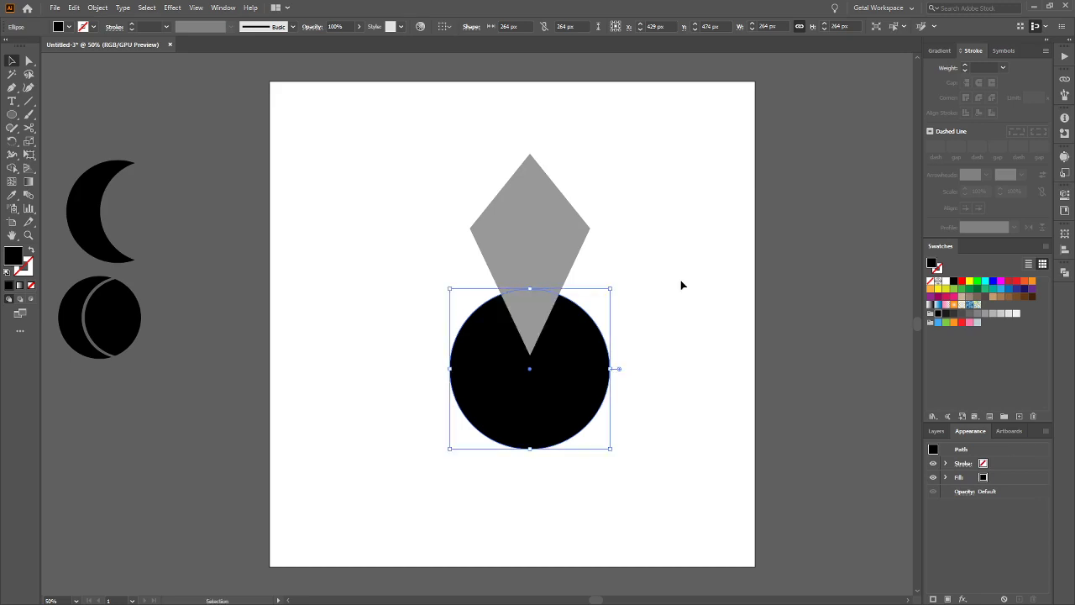
pyautogui.click(668, 292)
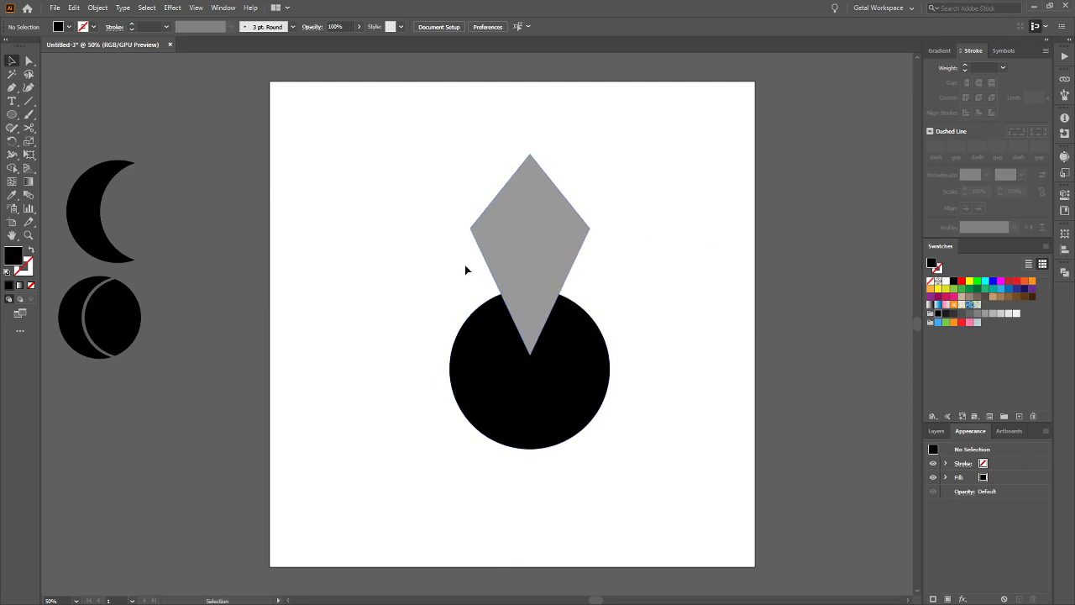
pyautogui.moveTo(396, 171); pyautogui.dragTo(645, 459)
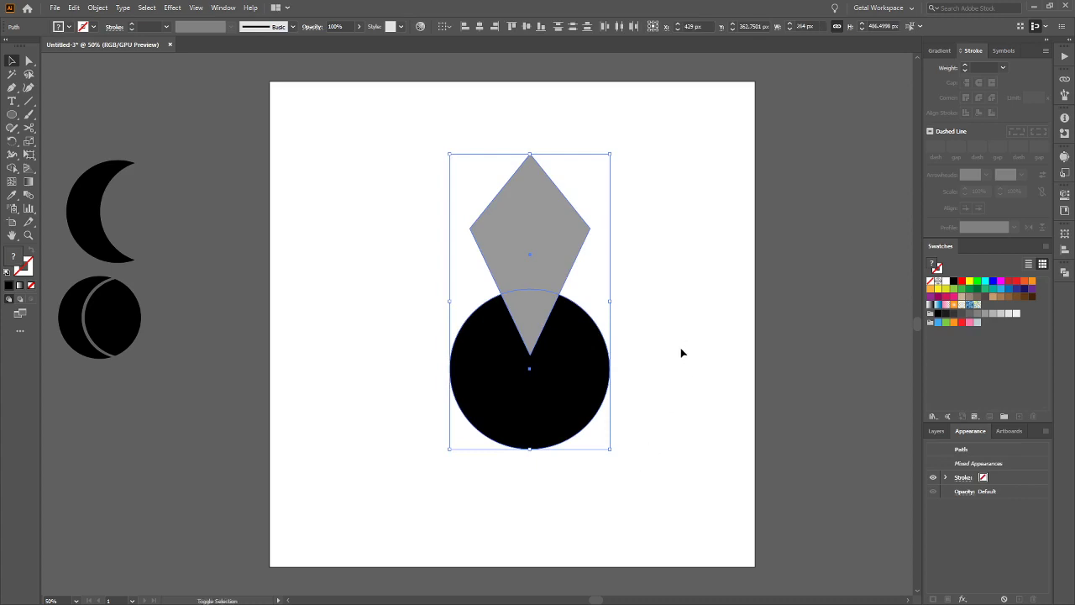
pyautogui.hotkey('shift', 'm')
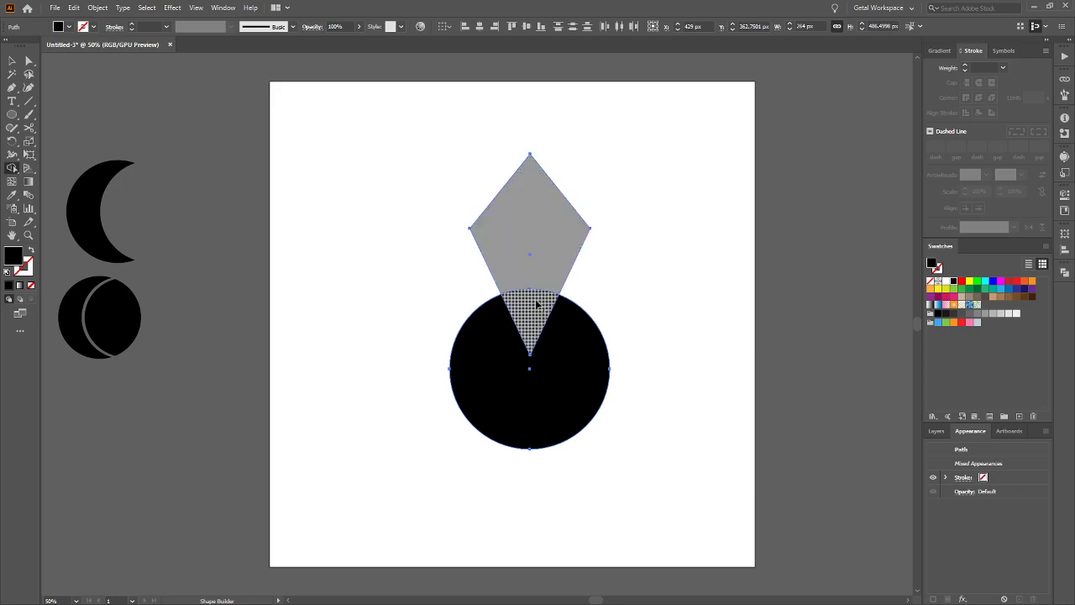
# Merge the overlap triangle into the diamond with Shape Builder and fill it grey
pyautogui.moveTo(543, 259); pyautogui.dragTo(542, 321)
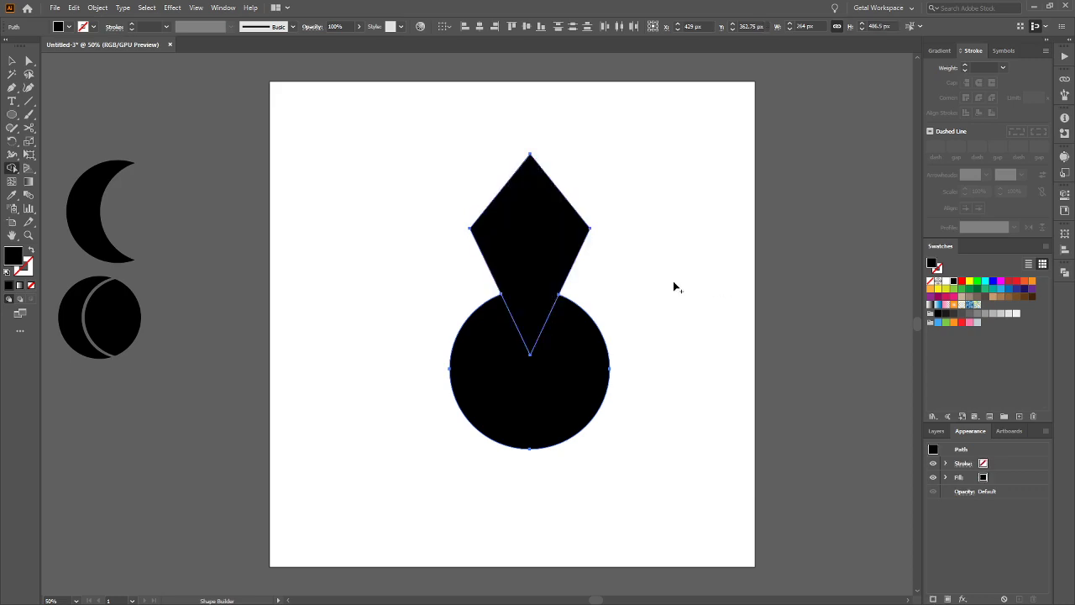
pyautogui.press('v')
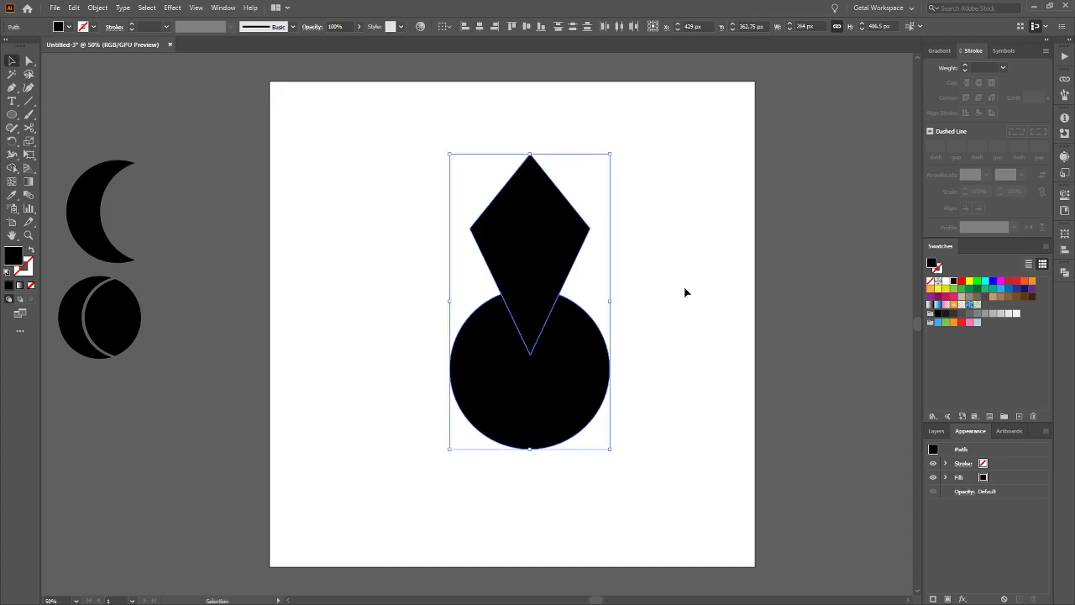
pyautogui.click(612, 288)
pyautogui.click(546, 228)
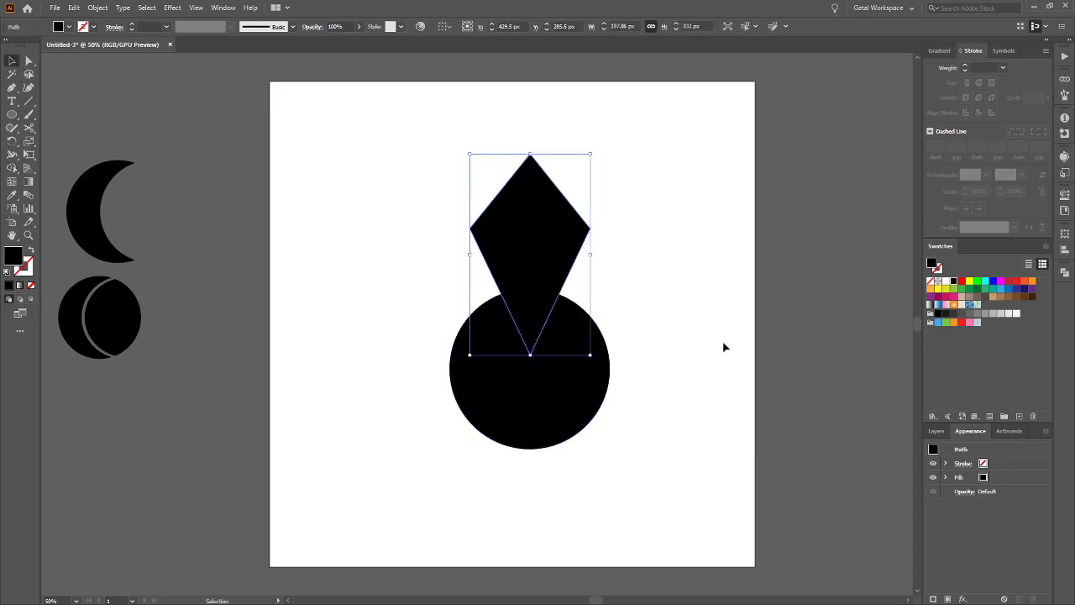
pyautogui.click(985, 313)
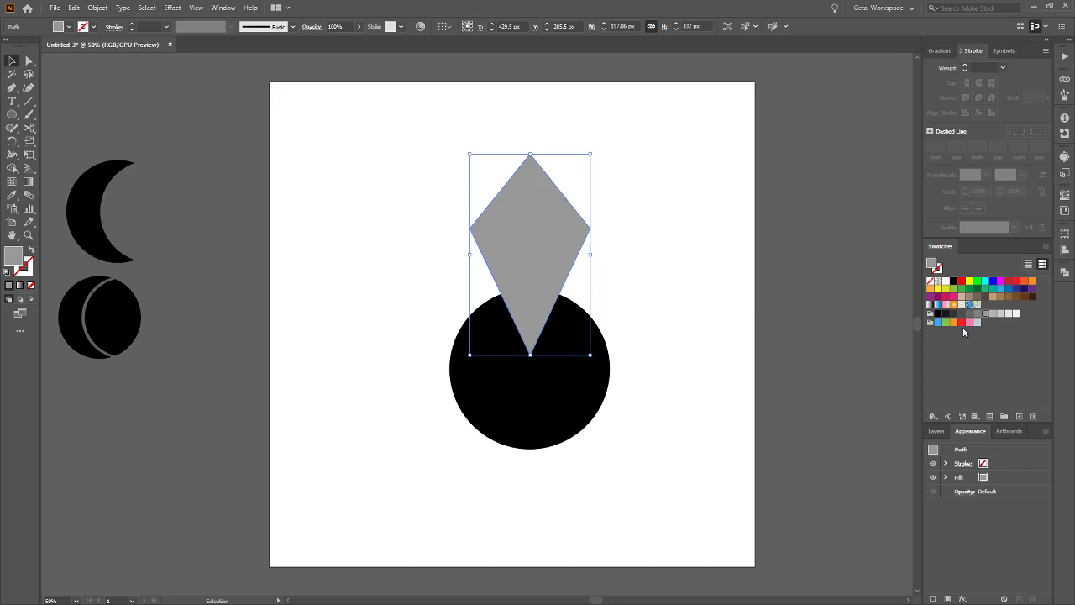
pyautogui.click(737, 321)
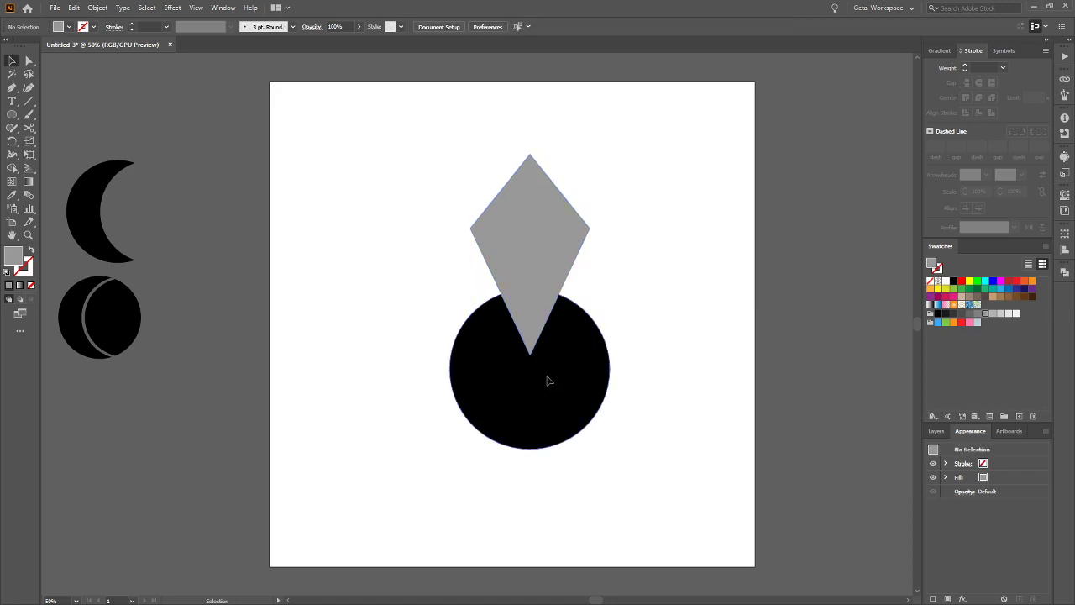
# Nudge the black circle about 12 px down so a white gap rims the kite's point
pyautogui.moveTo(547, 381); pyautogui.dragTo(548, 391)
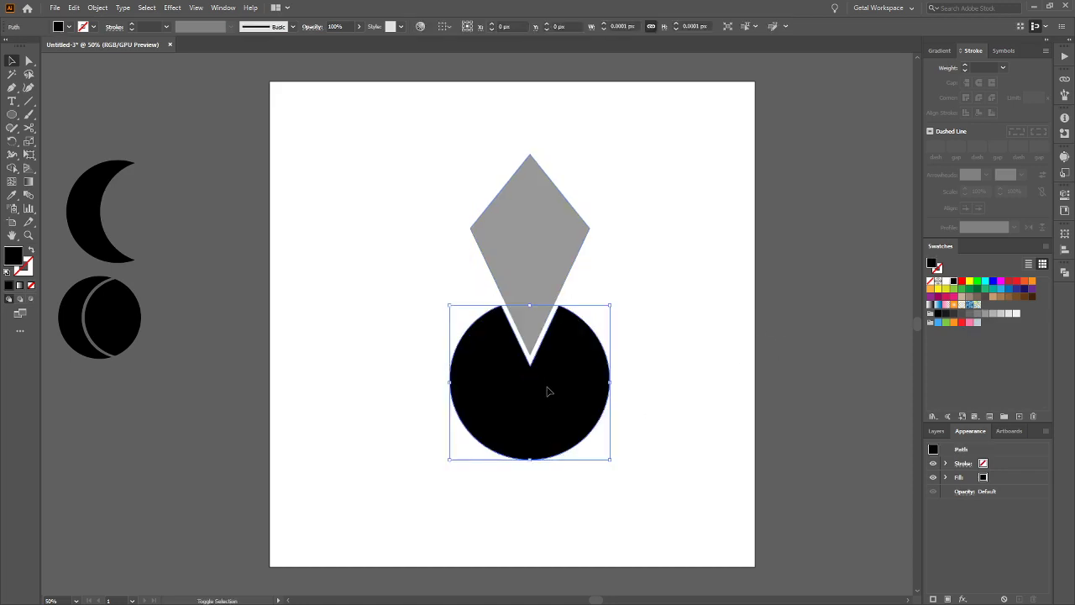
pyautogui.click(663, 367)
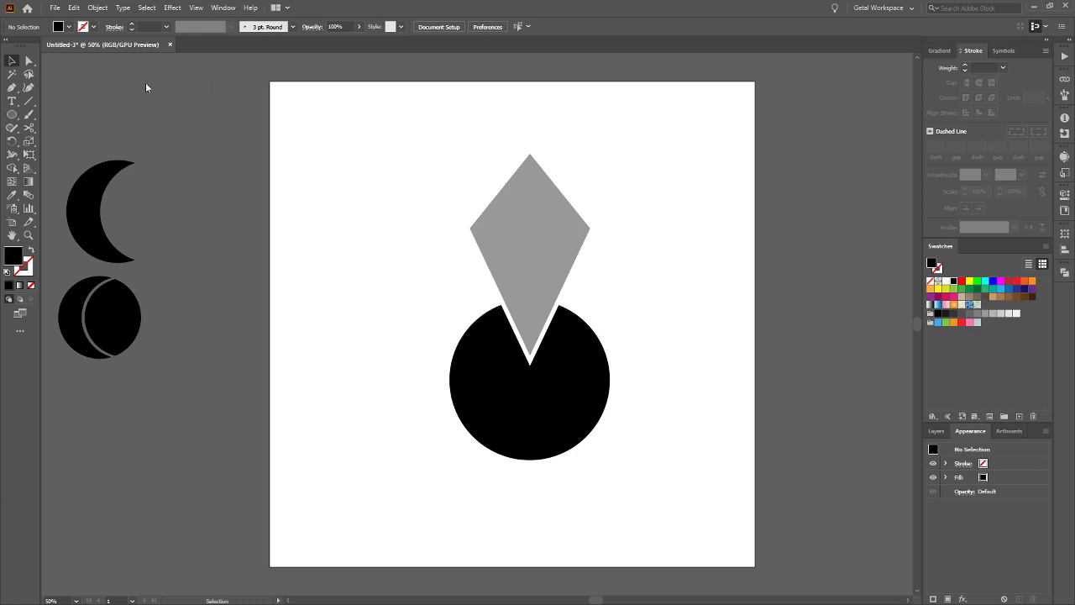
pyautogui.click(11, 88)
# Sketch a curved wing path over the circle with the Pen tool, then undo it completely
pyautogui.click(382, 160)
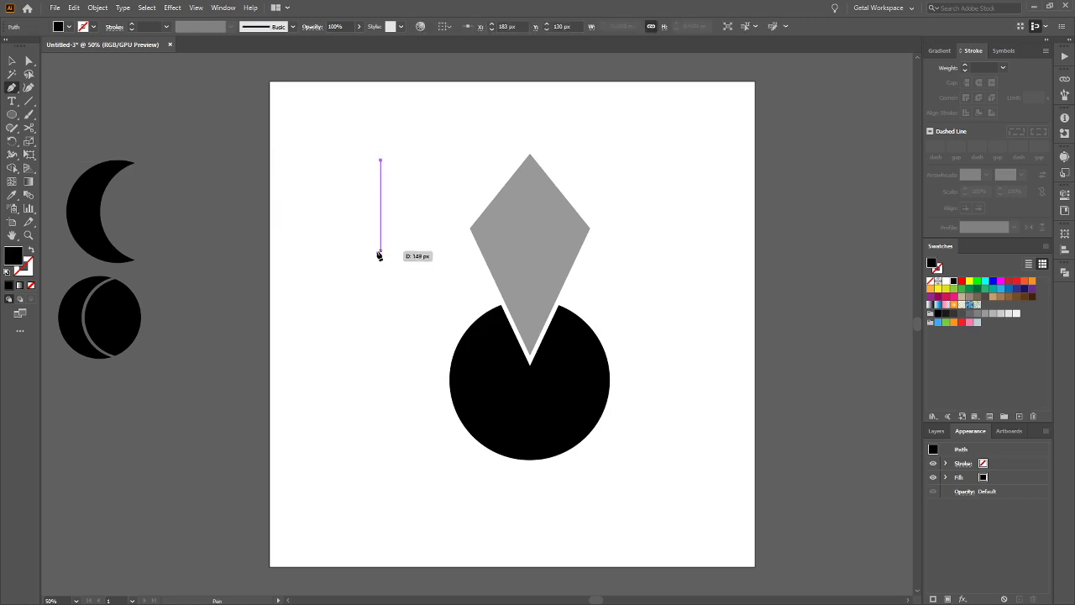
pyautogui.click(359, 227)
pyautogui.moveTo(359, 230); pyautogui.dragTo(366, 267)
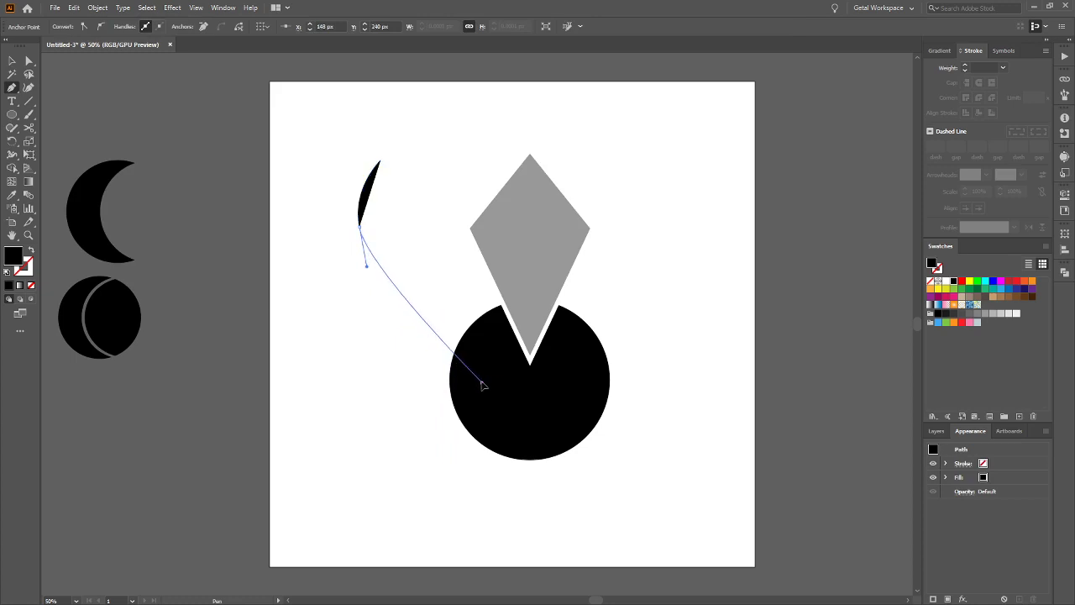
pyautogui.moveTo(482, 384); pyautogui.dragTo(604, 437)
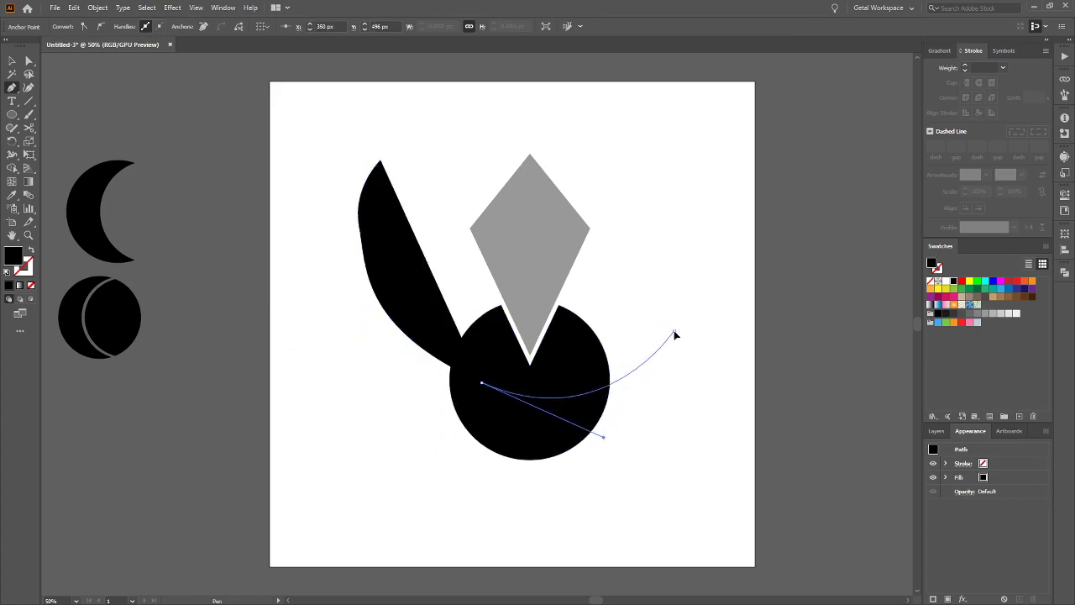
pyautogui.moveTo(673, 331); pyautogui.dragTo(783, 333)
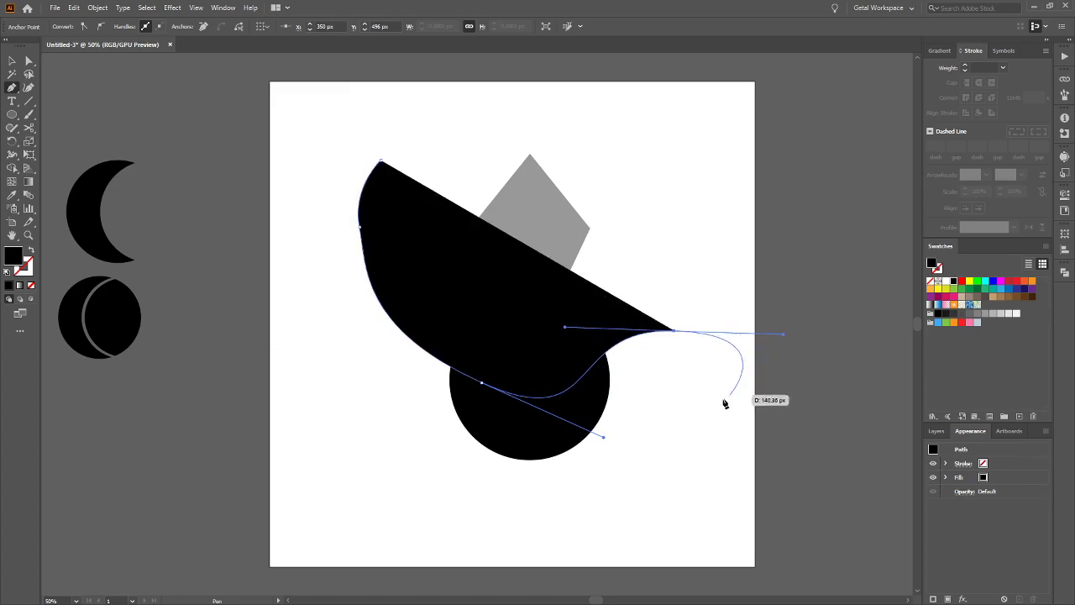
pyautogui.click(675, 410)
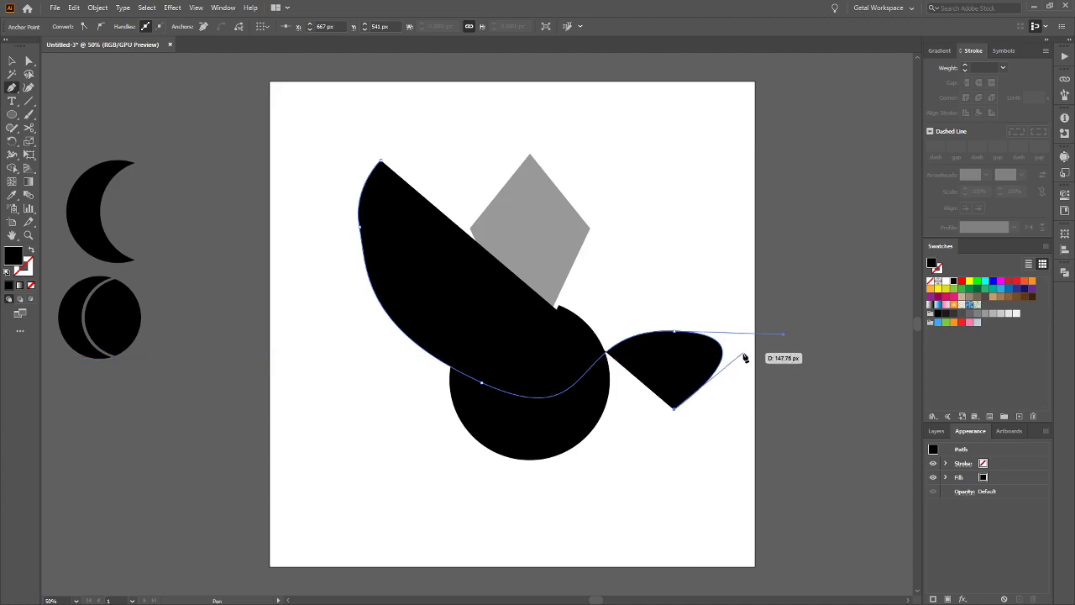
pyautogui.hotkey('ctrl', 'z')
pyautogui.hotkey('ctrl', 'z')
pyautogui.hotkey('ctrl', 'z')
pyautogui.hotkey('ctrl', 'z')
pyautogui.hotkey('ctrl', 'z')
pyautogui.hotkey('ctrl', 'z')
pyautogui.hotkey('ctrl', 'z')
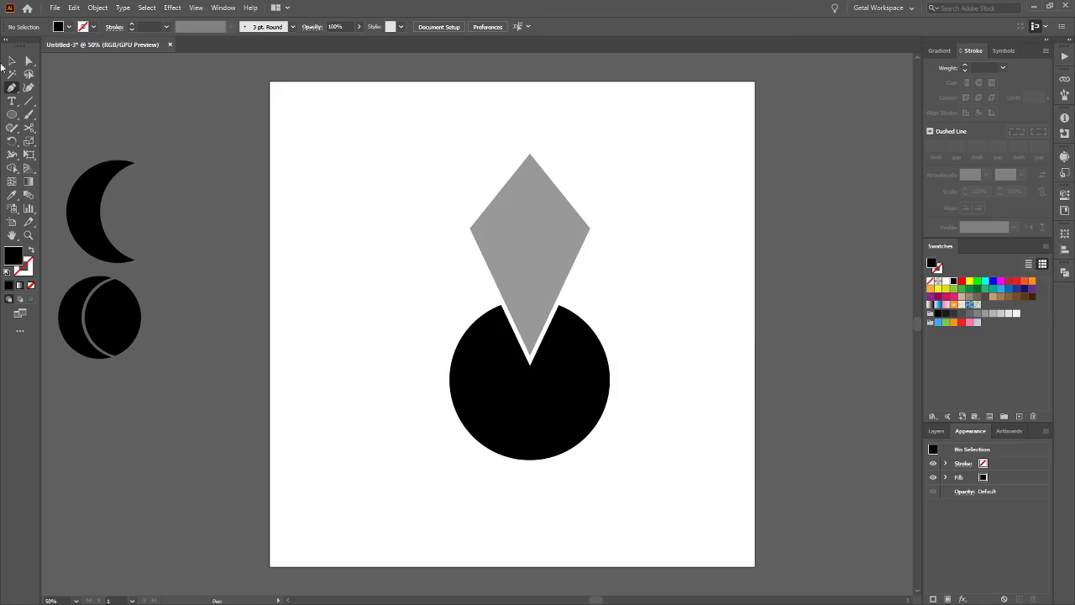
pyautogui.click(26, 88)
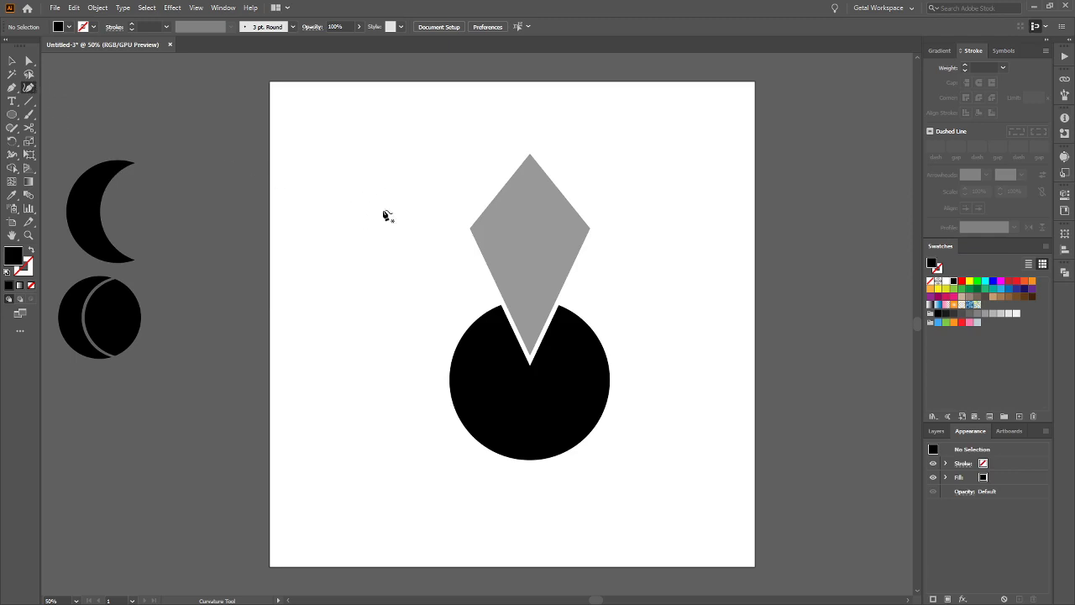
# Curvature-trace the swoosh's lower edge from upper left, across the circle, to a hooked tail
pyautogui.click(356, 193)
pyautogui.click(328, 256)
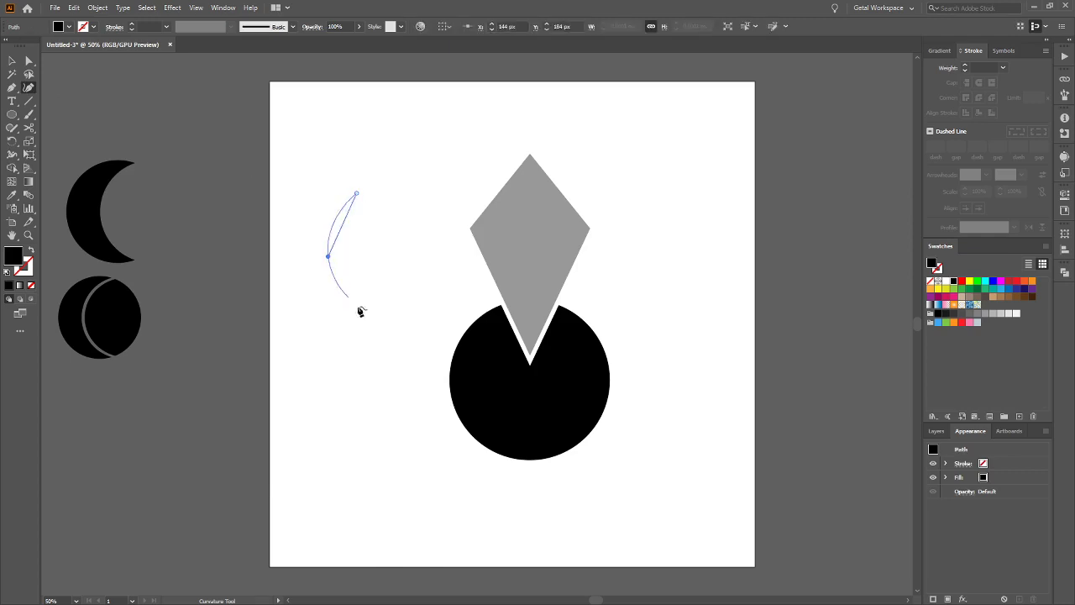
pyautogui.click(339, 321)
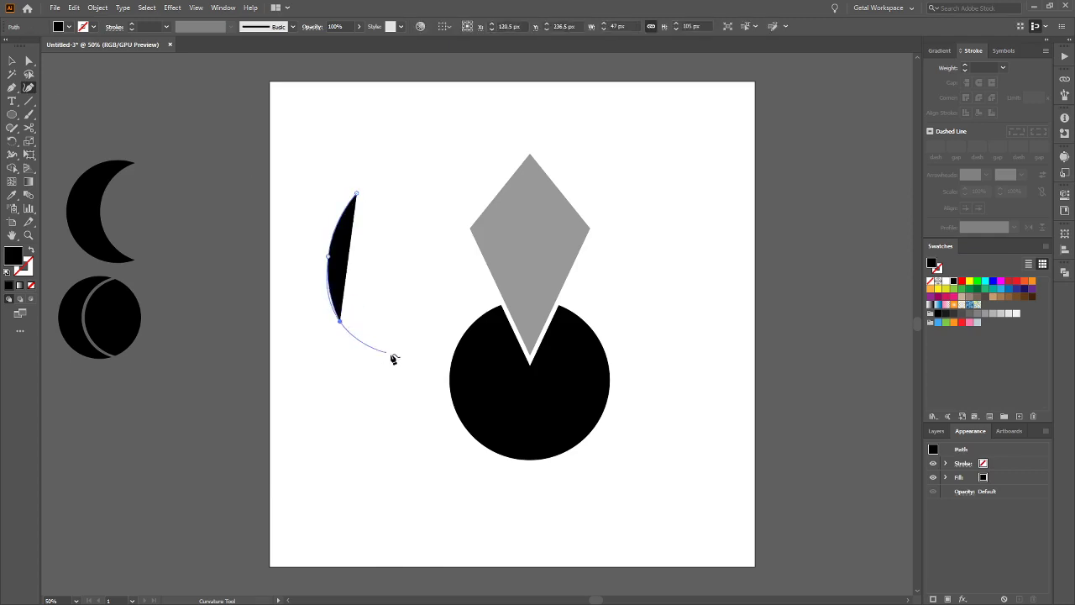
pyautogui.click(408, 362)
pyautogui.click(497, 344)
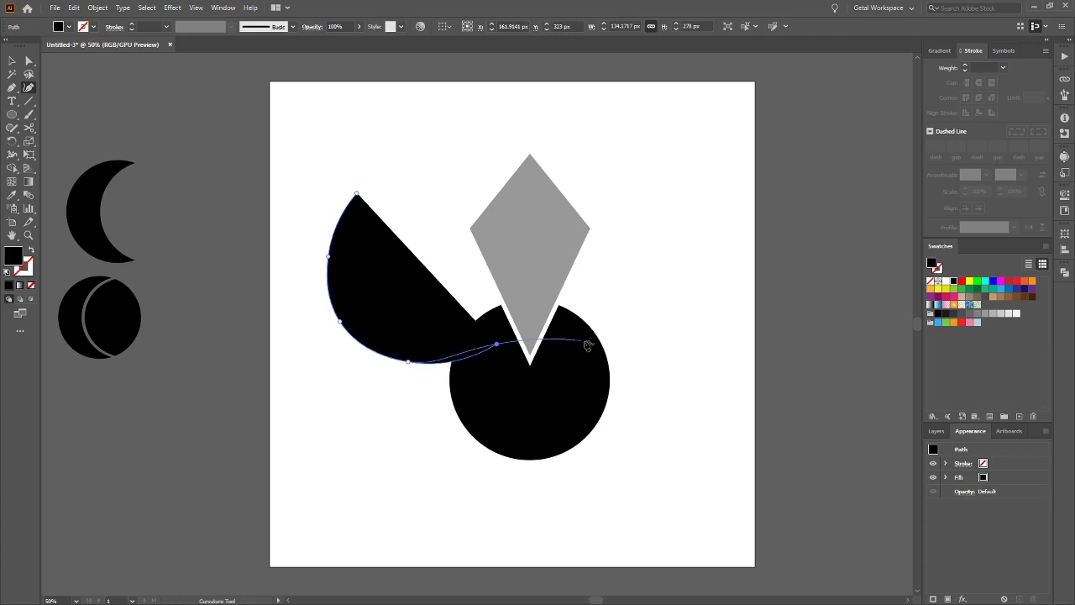
pyautogui.click(592, 340)
pyautogui.click(662, 375)
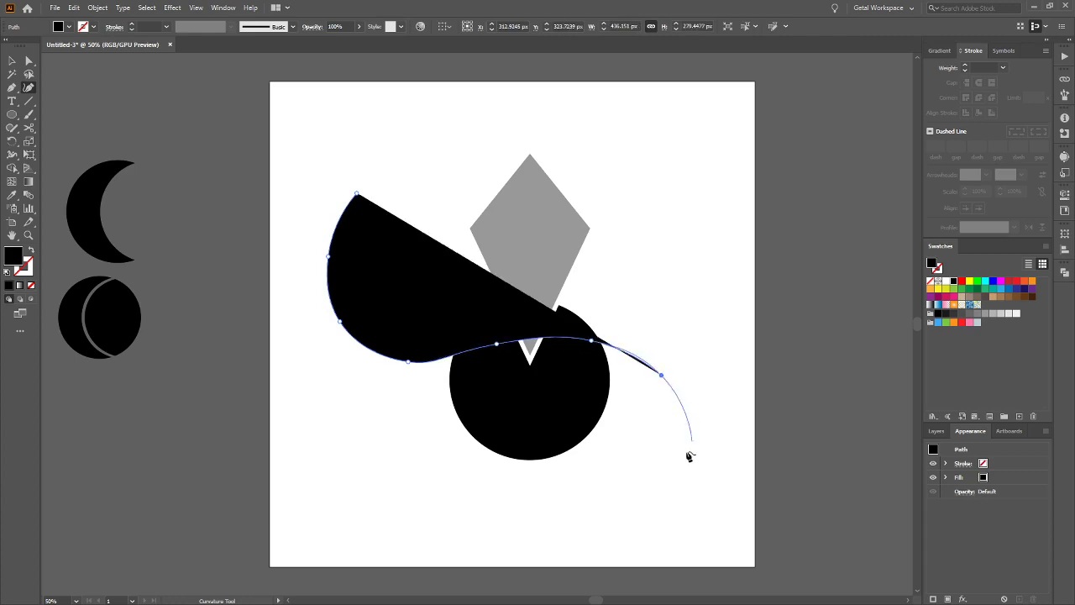
pyautogui.click(673, 451)
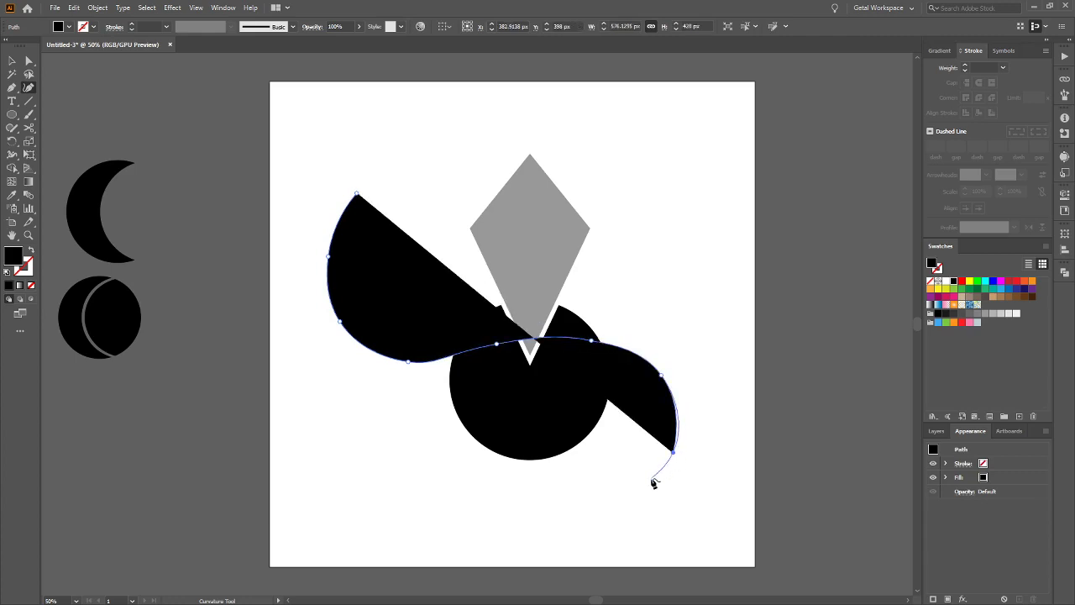
pyautogui.click(641, 482)
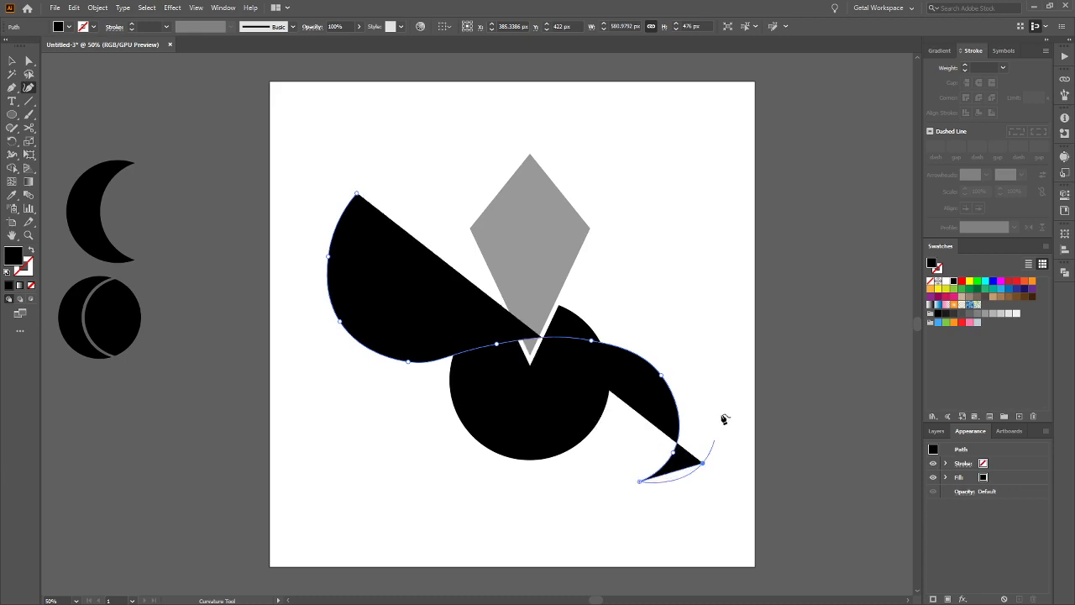
# Trace the swoosh's outer and top edge back left, close it at the start tip, and refine the tip
pyautogui.click(702, 463)
pyautogui.click(725, 375)
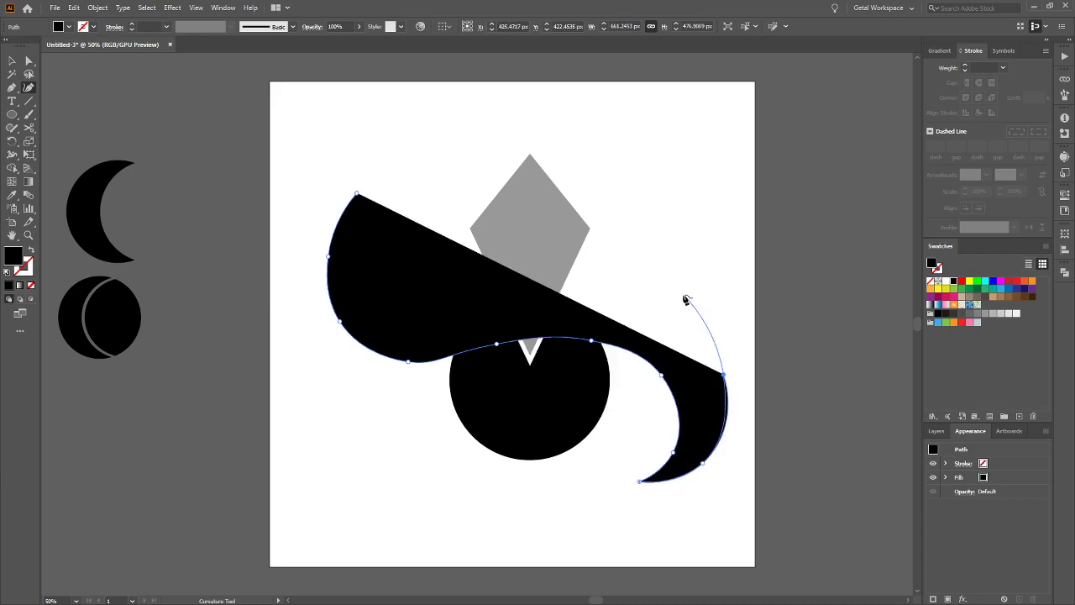
pyautogui.click(678, 296)
pyautogui.click(580, 263)
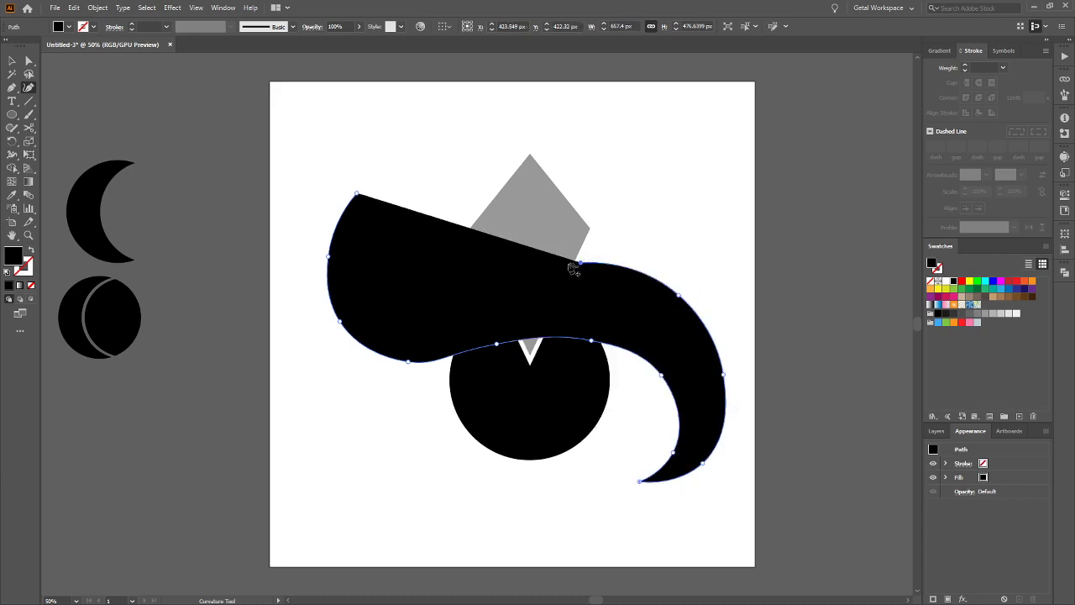
pyautogui.click(476, 290)
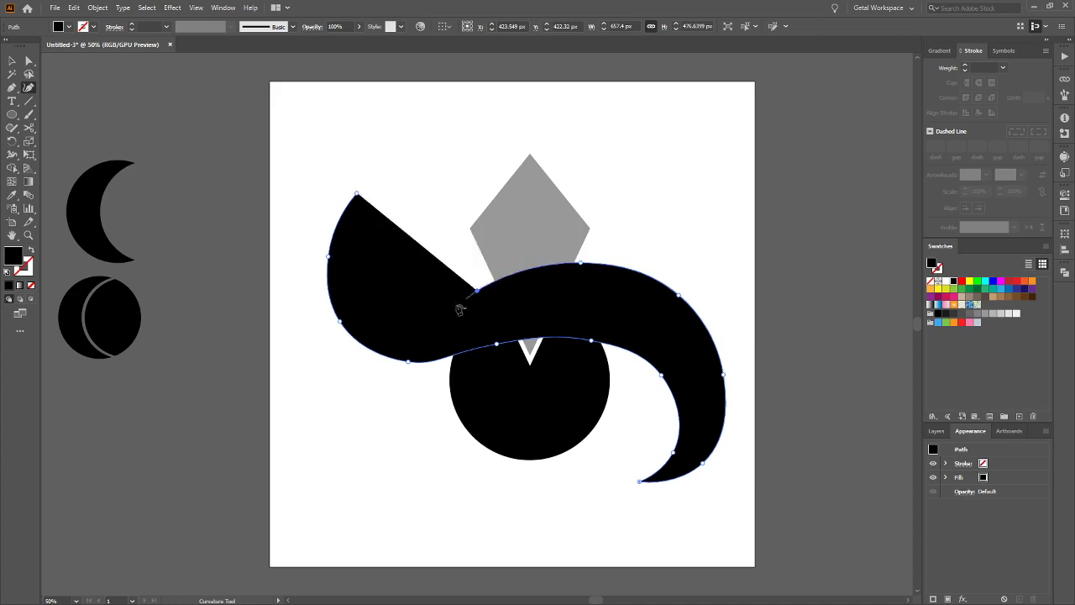
pyautogui.click(423, 316)
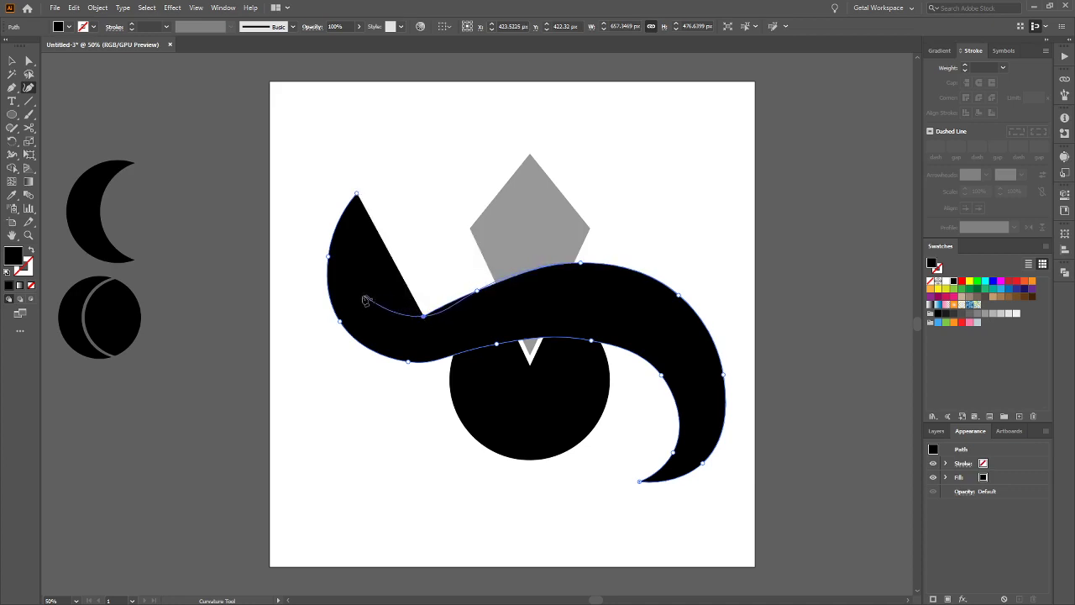
pyautogui.click(363, 304)
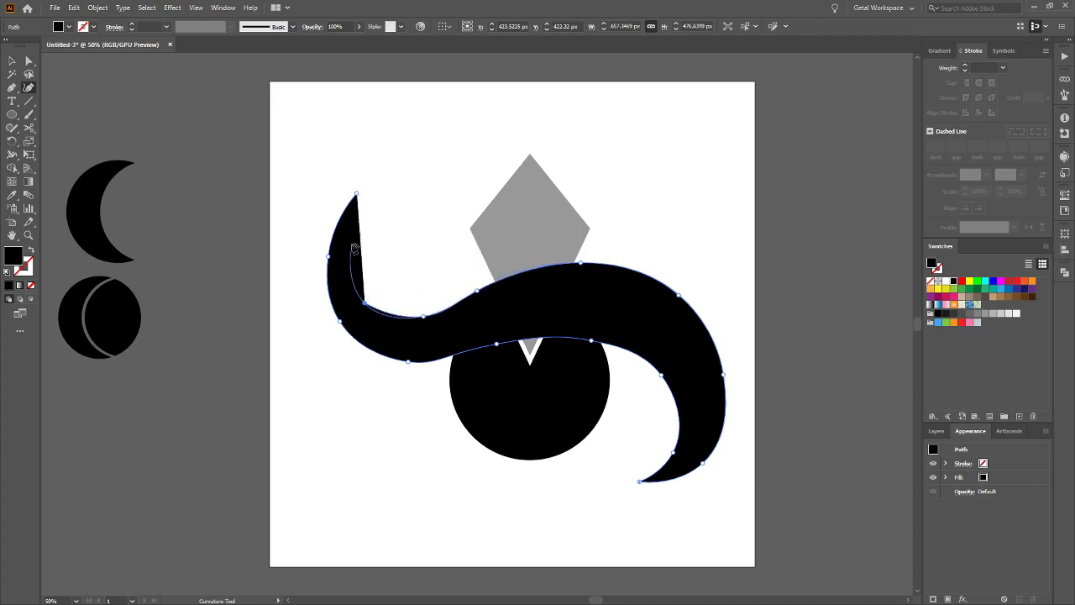
pyautogui.click(351, 238)
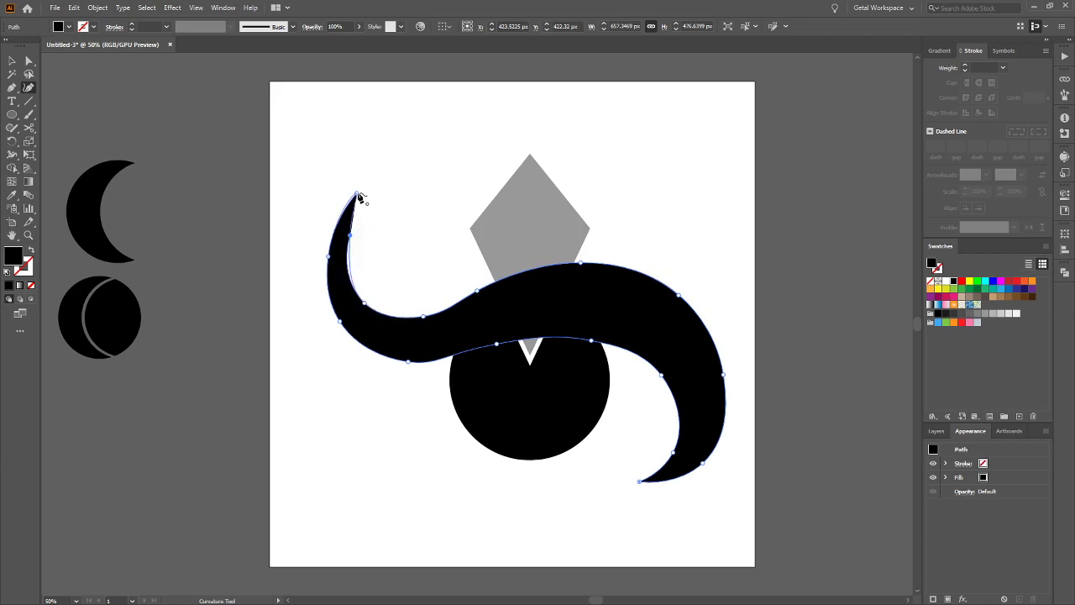
pyautogui.click(358, 196)
pyautogui.click(359, 196)
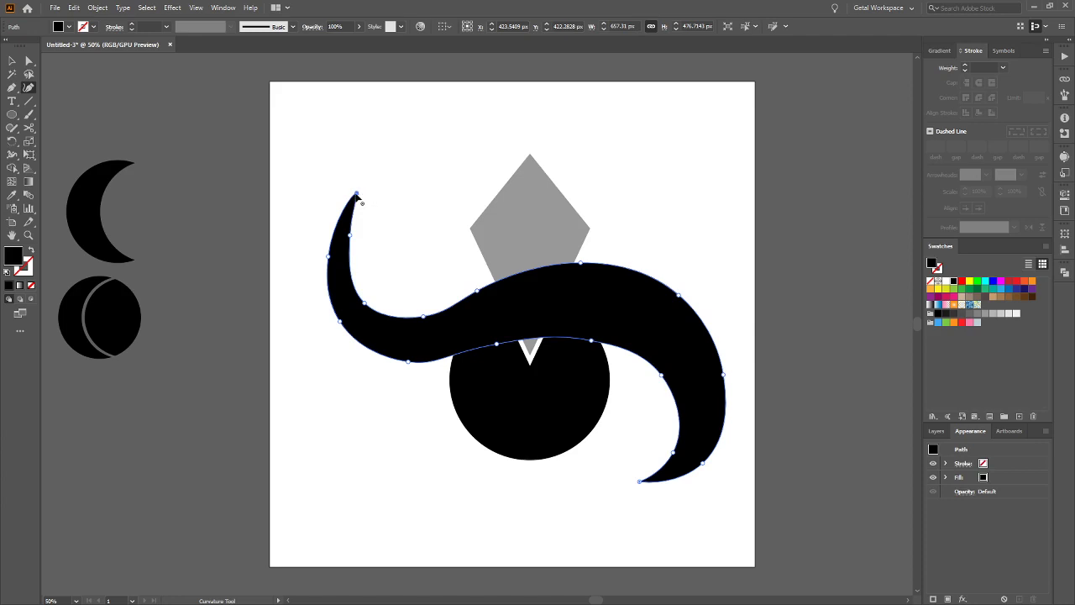
pyautogui.click(357, 195)
# Nudge anchors on the swoosh's inner edge with the Direct Selection tool
pyautogui.press('a')
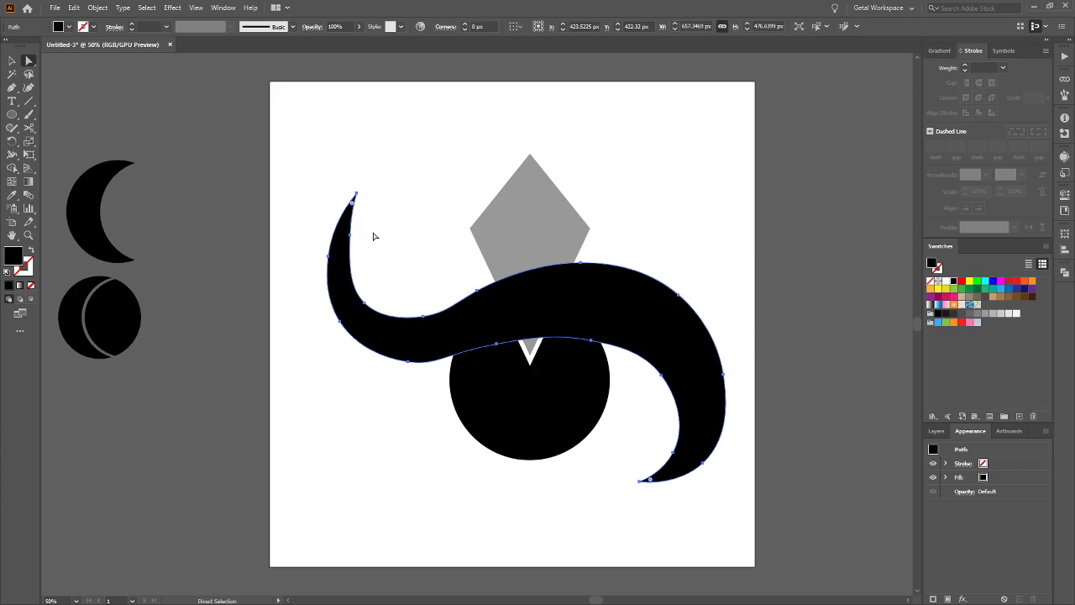
pyautogui.click(385, 203)
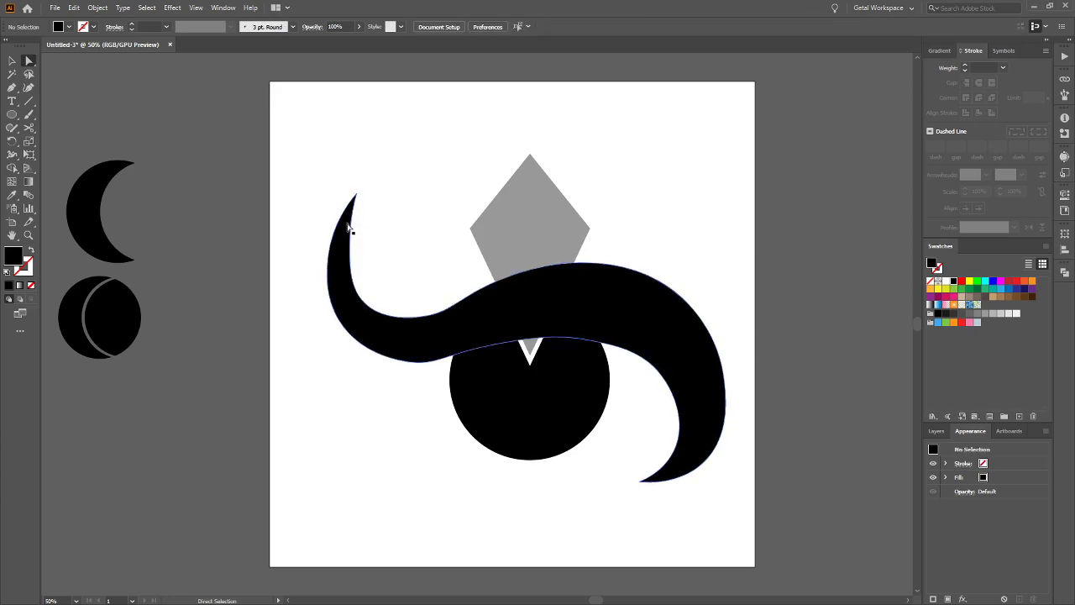
pyautogui.click(352, 237)
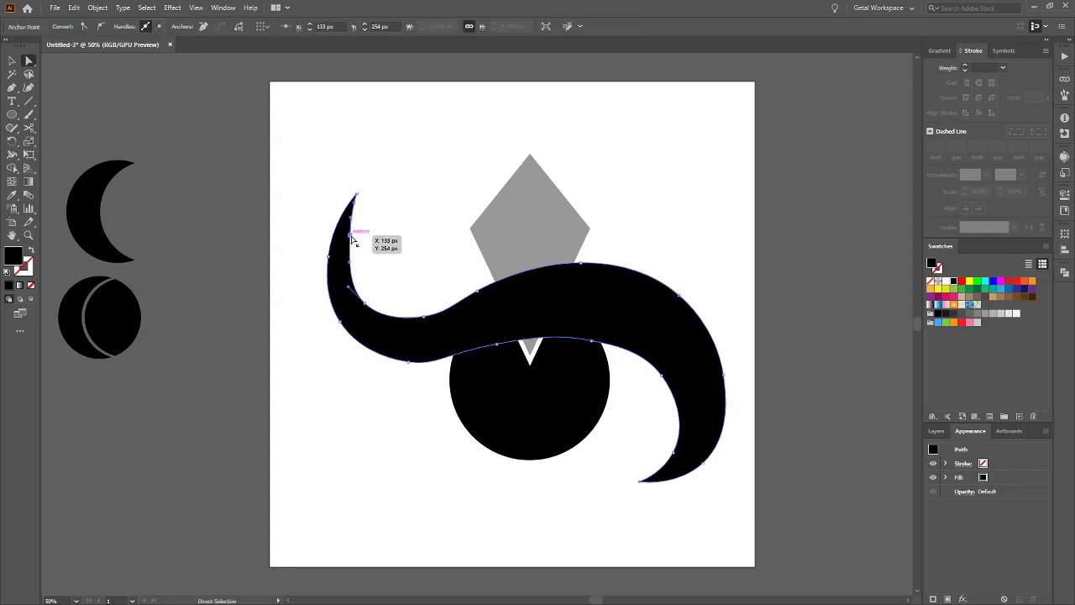
pyautogui.scroll(3, 353, 241)
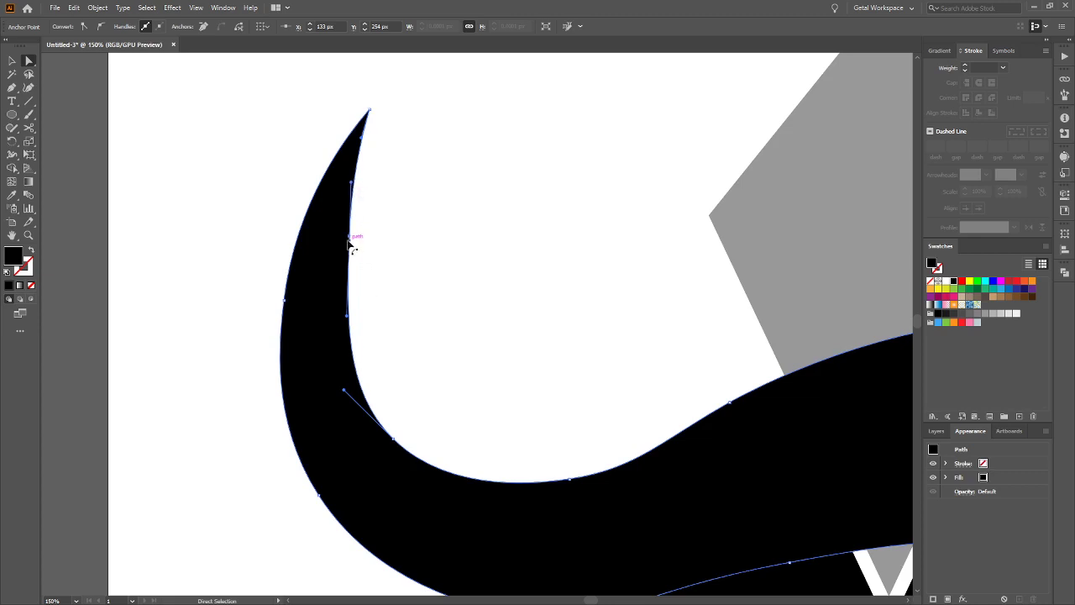
pyautogui.moveTo(350, 236); pyautogui.dragTo(344, 243)
pyautogui.click(407, 330)
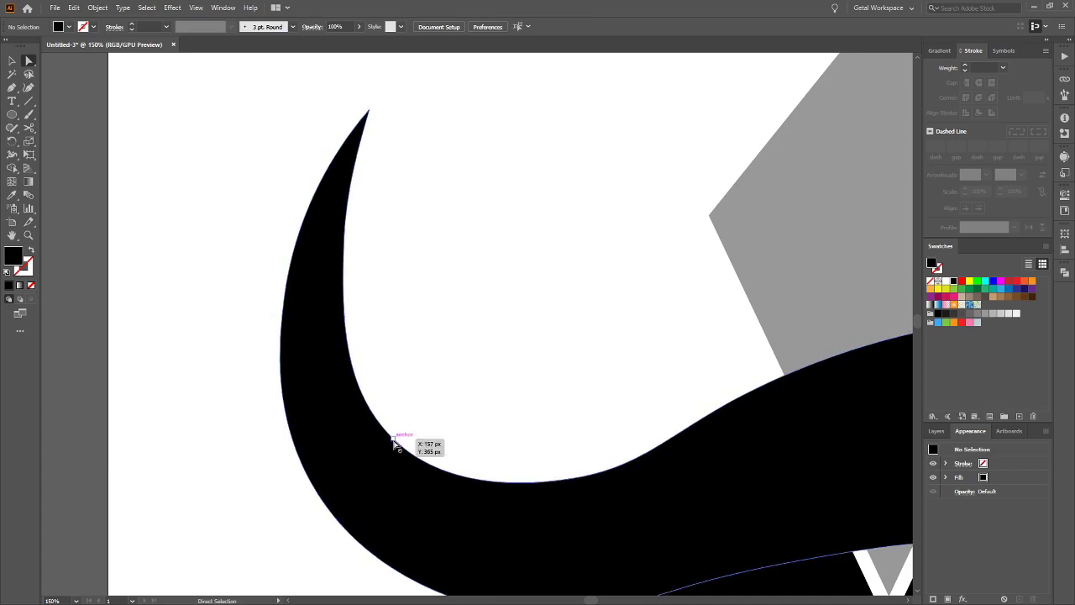
pyautogui.moveTo(392, 442); pyautogui.dragTo(418, 445)
# Reshape the swoosh's inner and upper inner curves by dragging a handle and anchors
pyautogui.scroll(-1, 589, 392)
pyautogui.hscroll(4, 580, 393)
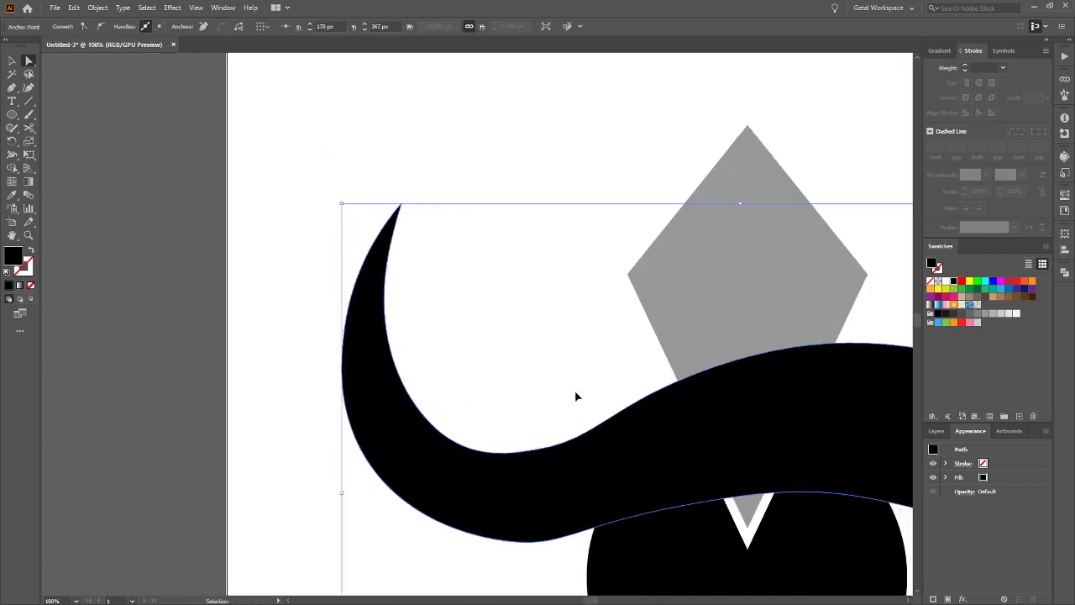
pyautogui.scroll(-2, 575, 395)
pyautogui.scroll(-2, 557, 392)
pyautogui.scroll(2, 552, 384)
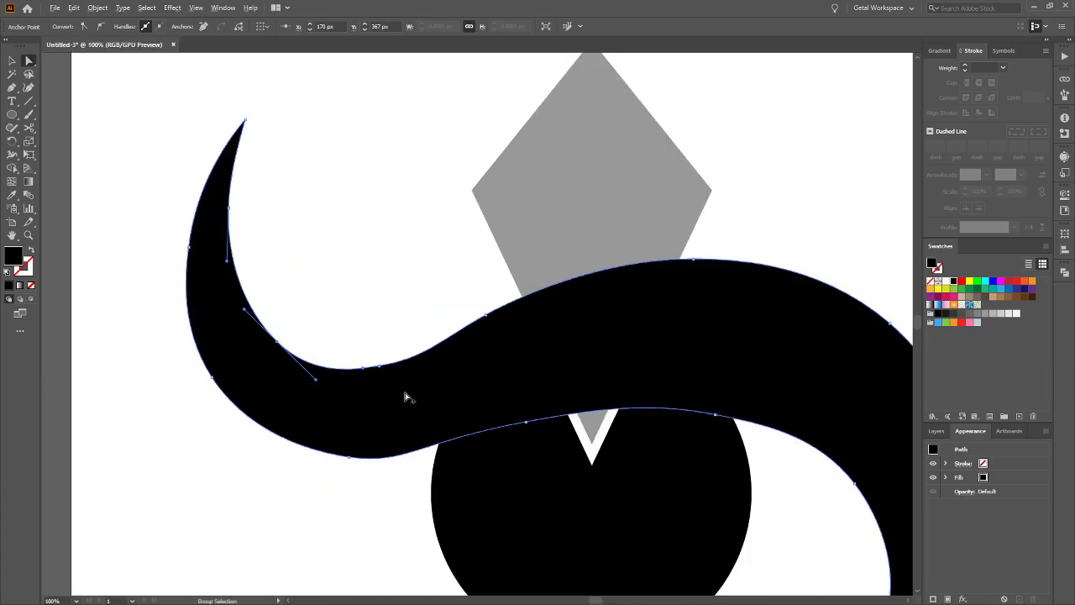
pyautogui.moveTo(316, 379); pyautogui.dragTo(438, 345)
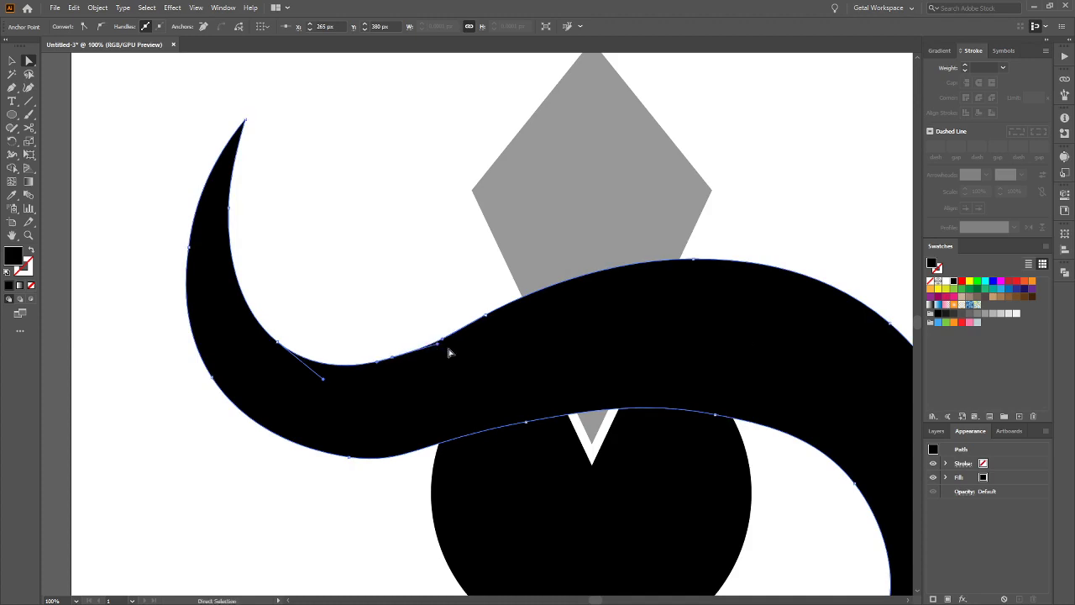
pyautogui.moveTo(487, 320); pyautogui.dragTo(497, 307)
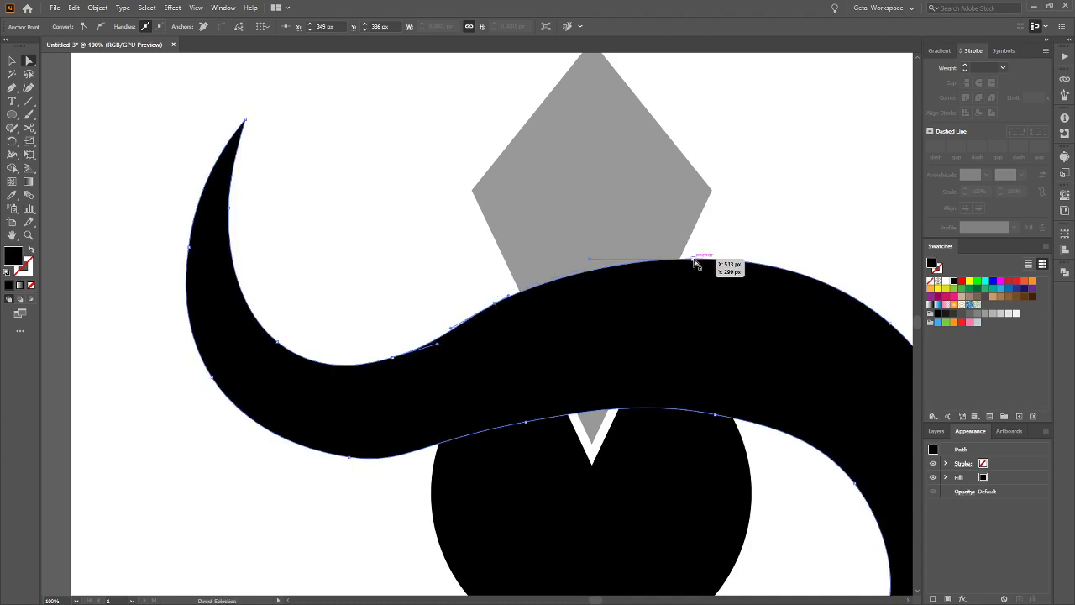
pyautogui.moveTo(696, 260); pyautogui.dragTo(702, 246)
# Reshape the swoosh's upper curve from an anchor on its top edge
pyautogui.hotkey('ctrl', '-')
pyautogui.hscroll(1, 689, 350)
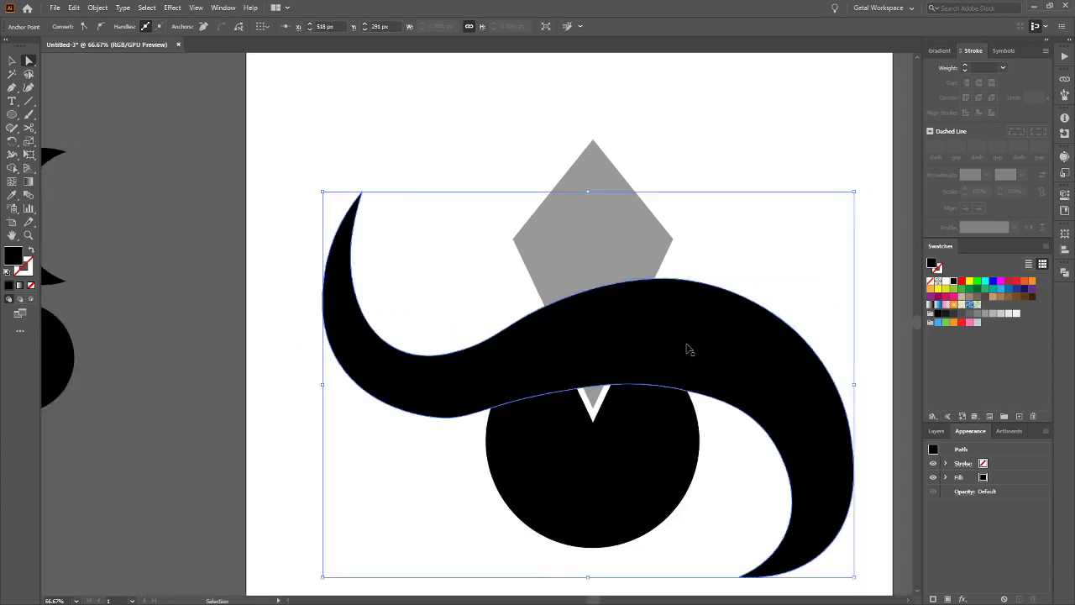
pyautogui.scroll(-2, 639, 345)
pyautogui.scroll(2, 472, 334)
pyautogui.scroll(4, 471, 333)
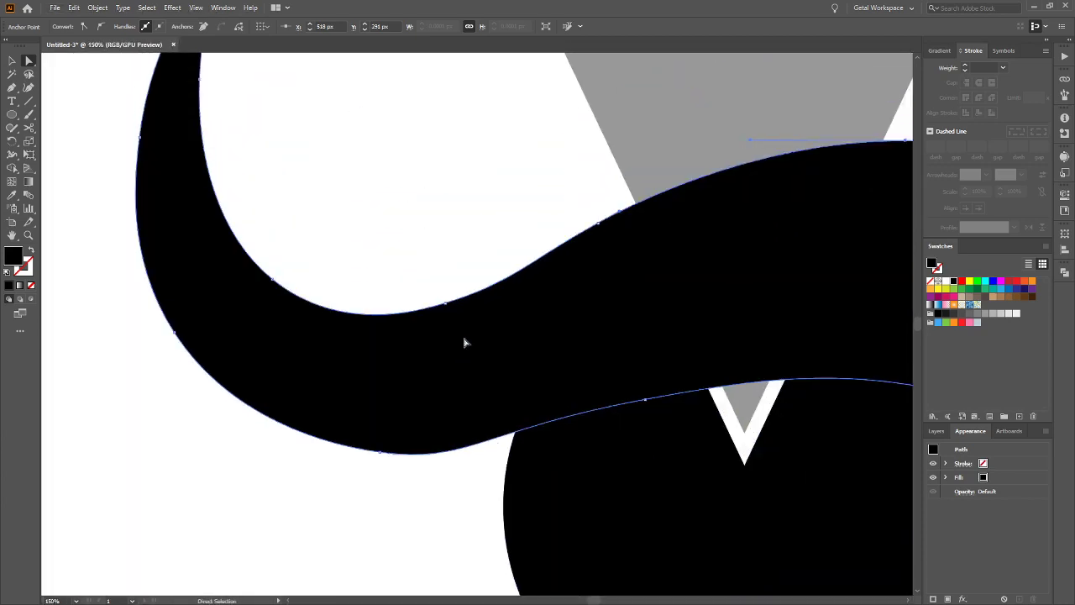
pyautogui.click(598, 264)
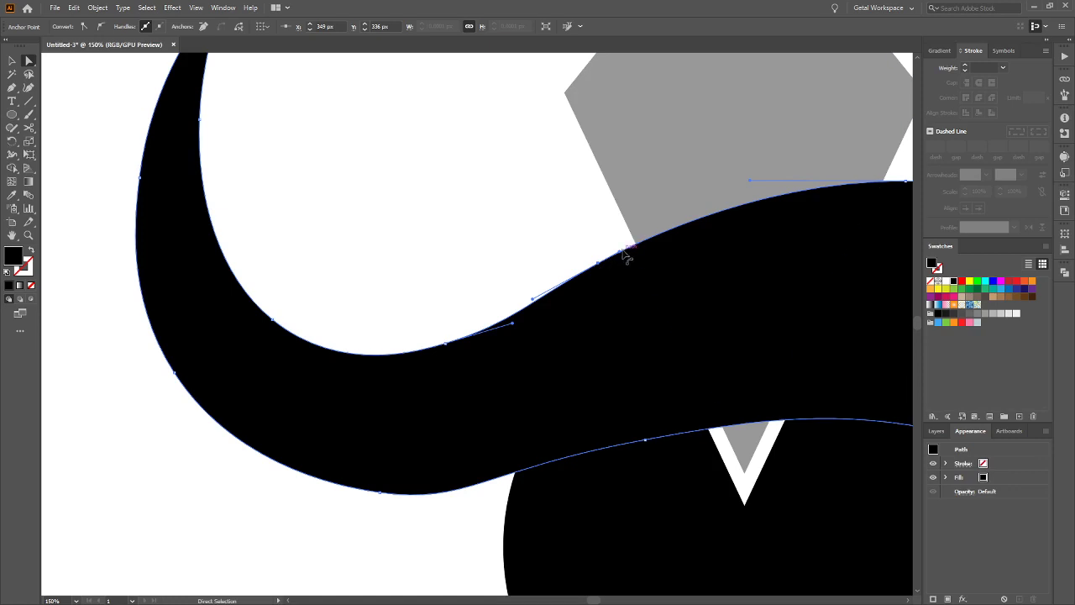
pyautogui.moveTo(619, 250); pyautogui.dragTo(655, 231)
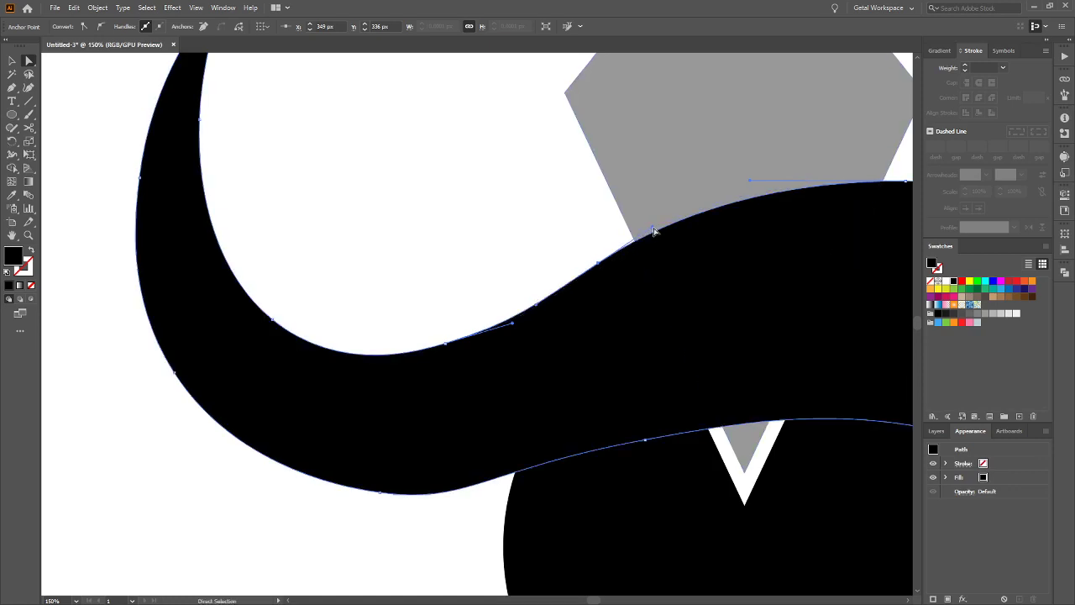
# Flatten and smooth the inner curve using its anchor's left and right handles
pyautogui.moveTo(445, 345); pyautogui.dragTo(387, 367)
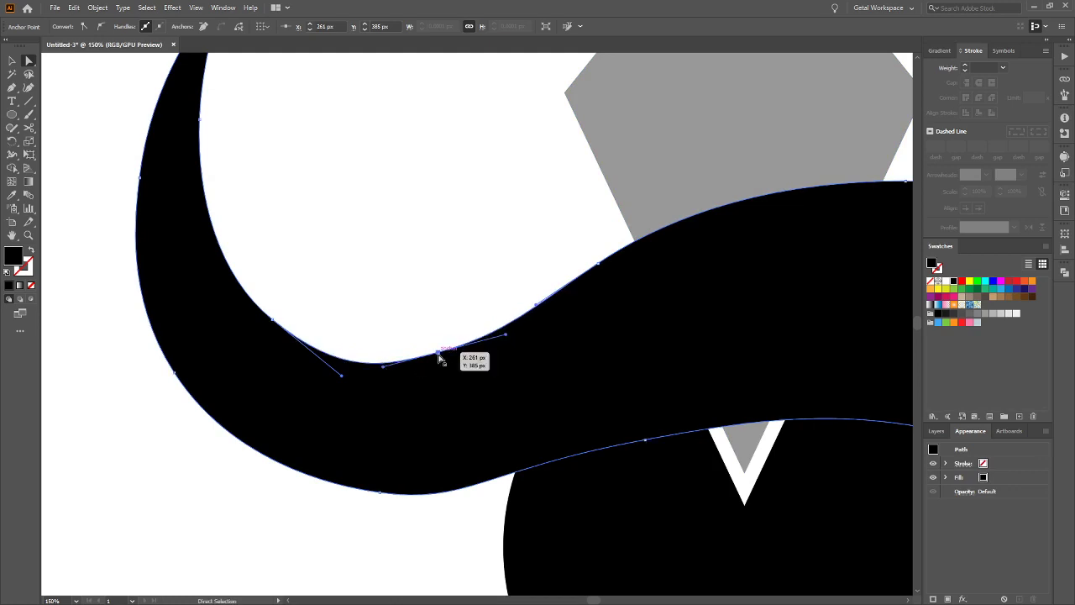
pyautogui.hotkey('ctrl', 'z')
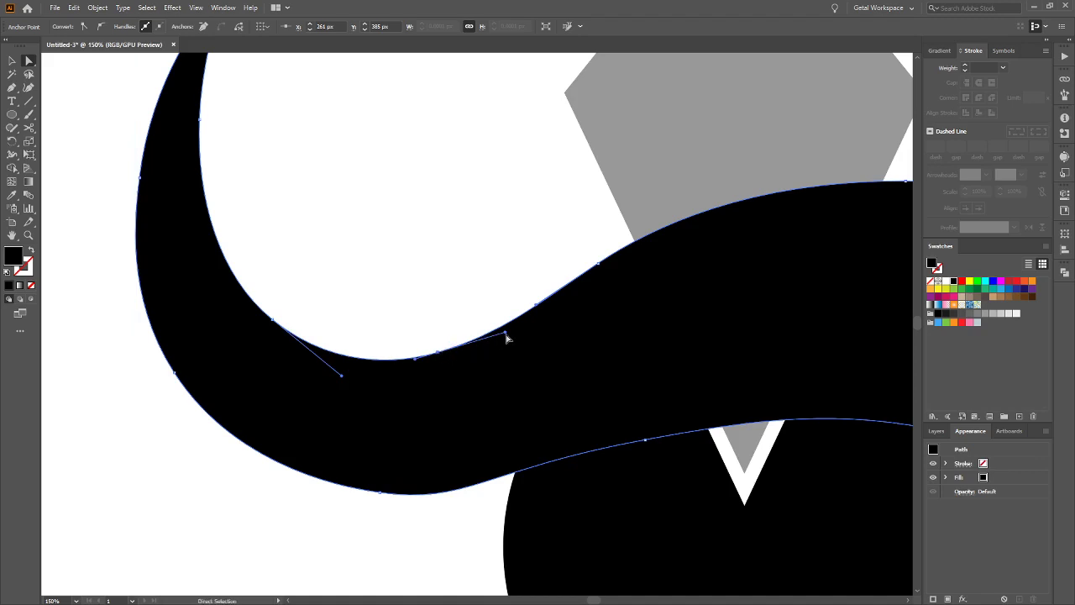
pyautogui.moveTo(505, 336); pyautogui.dragTo(451, 352)
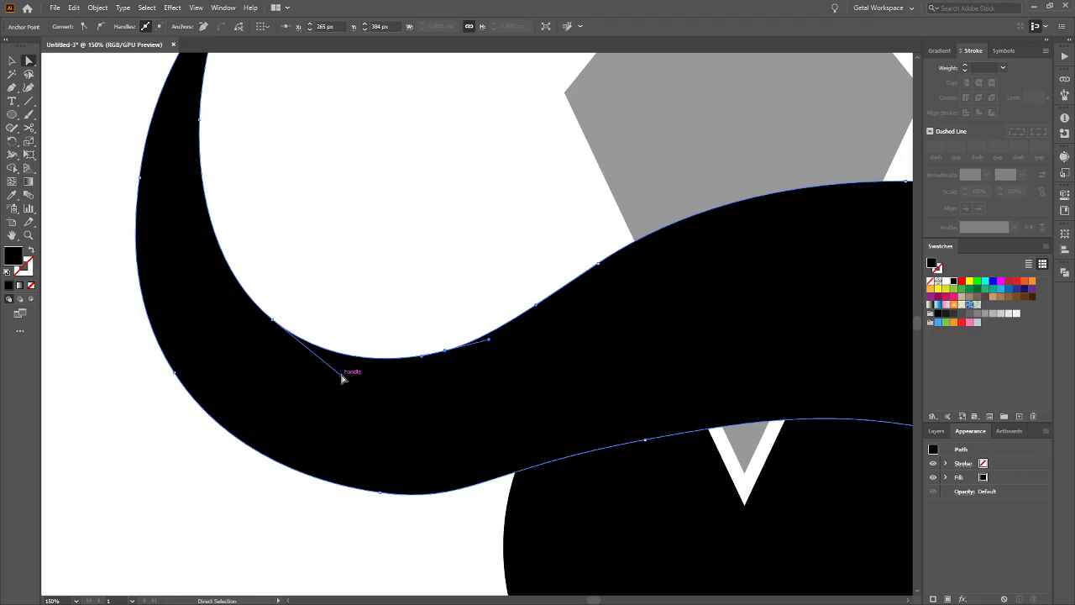
pyautogui.moveTo(342, 379); pyautogui.dragTo(349, 370)
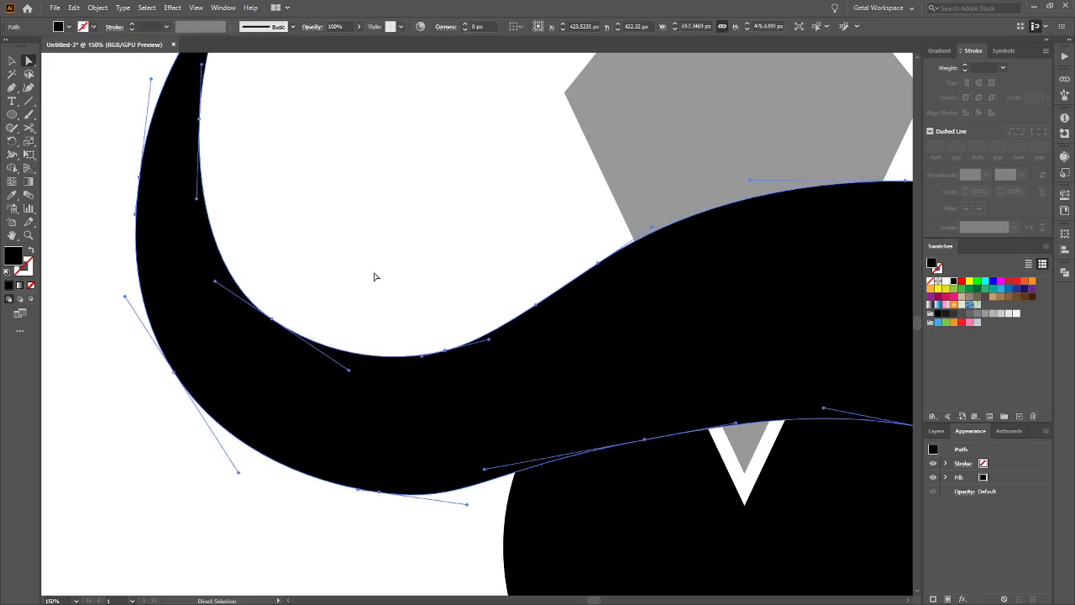
# Smooth the swoosh's left and lower curves by adjusting handles on the left-edge and lower anchors
pyautogui.scroll(-3, 374, 289)
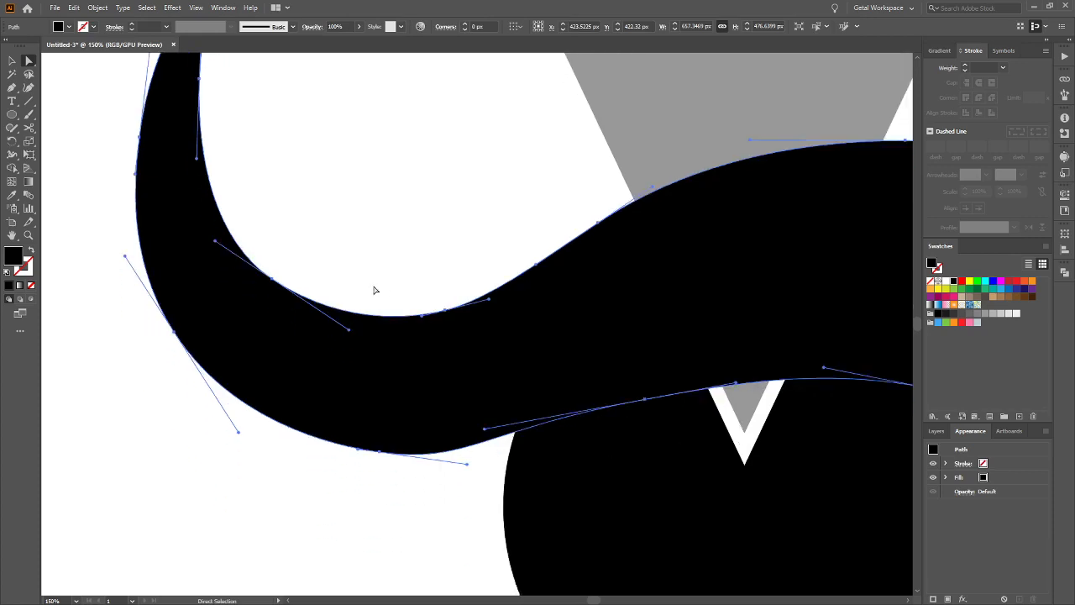
pyautogui.click(176, 293)
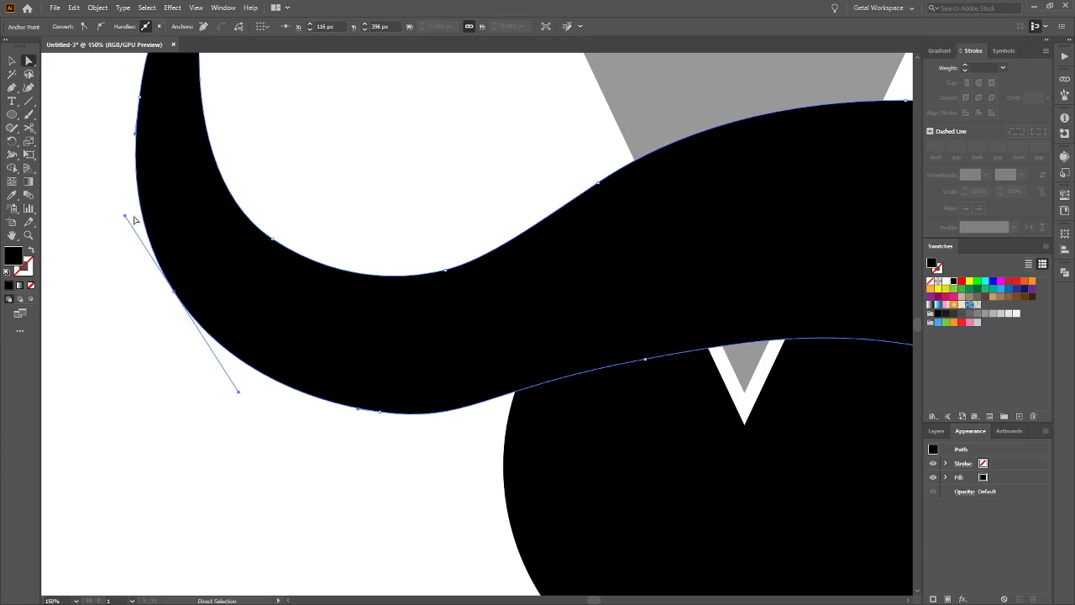
pyautogui.moveTo(239, 395); pyautogui.dragTo(222, 367)
pyautogui.click(378, 410)
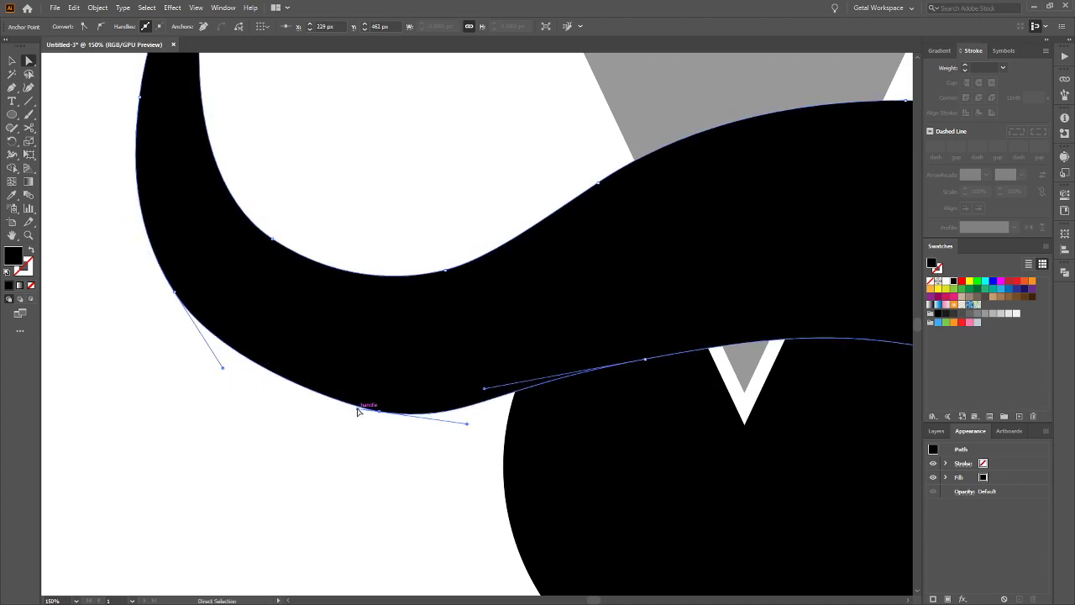
pyautogui.moveTo(357, 409)
pyautogui.mouseDown()
pyautogui.moveTo(311, 406)
pyautogui.moveTo(364, 411)
pyautogui.mouseUp()
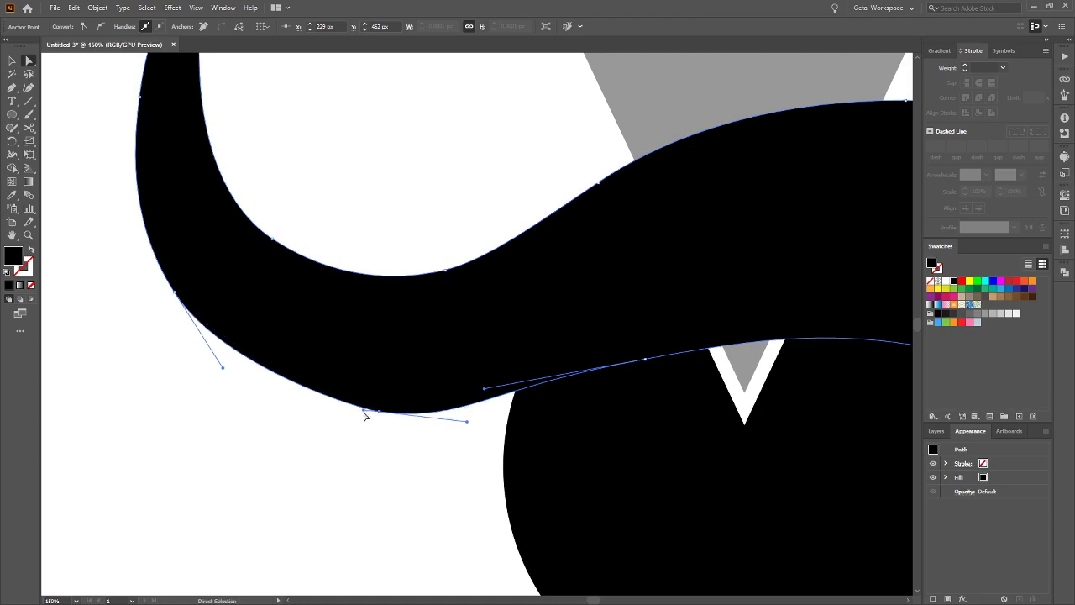
pyautogui.moveTo(467, 421); pyautogui.dragTo(468, 414)
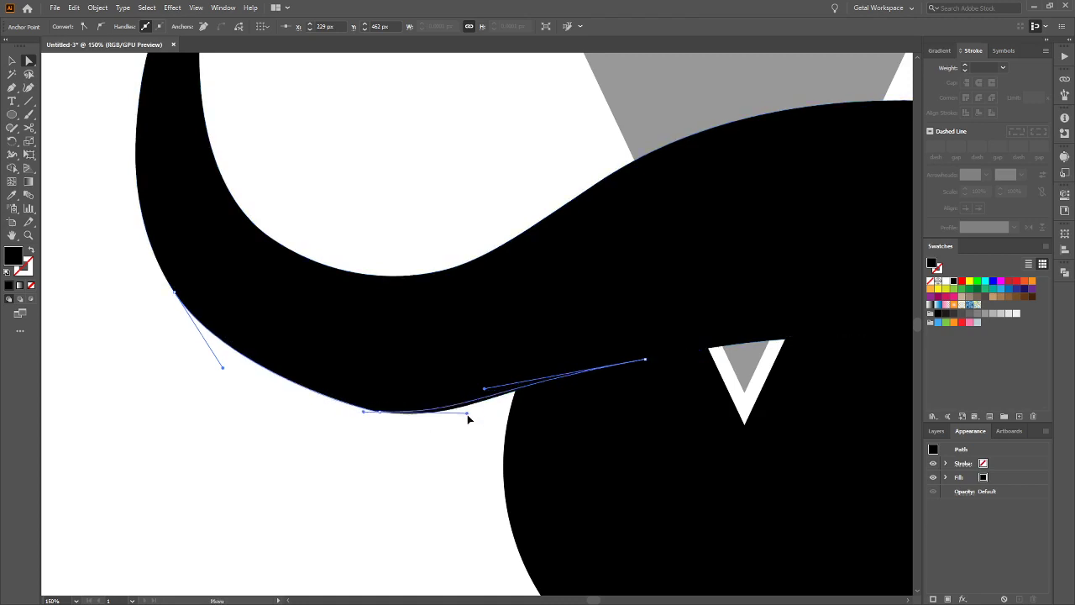
pyautogui.moveTo(365, 412); pyautogui.dragTo(291, 400)
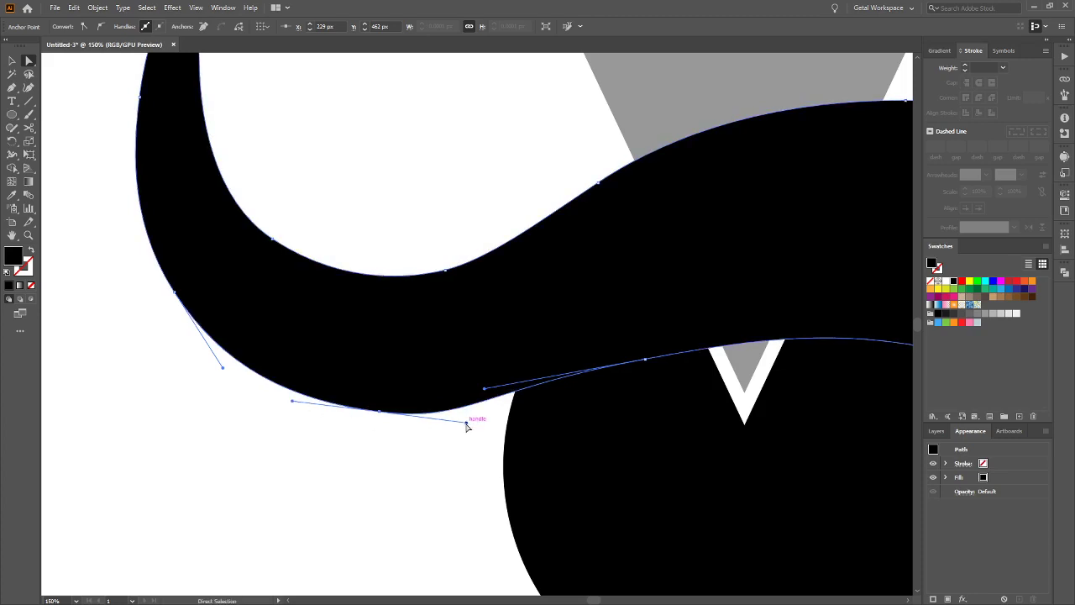
pyautogui.moveTo(470, 423); pyautogui.dragTo(482, 416)
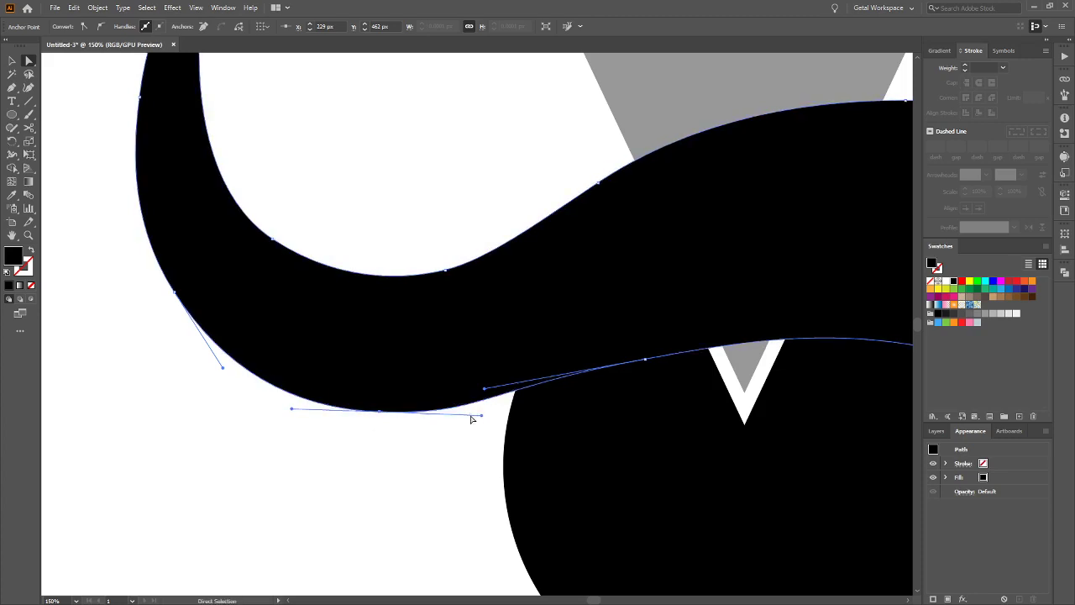
# Reshape the lower edge into a smooth arc skimming just above the circle
pyautogui.hotkey('ctrl', '-')
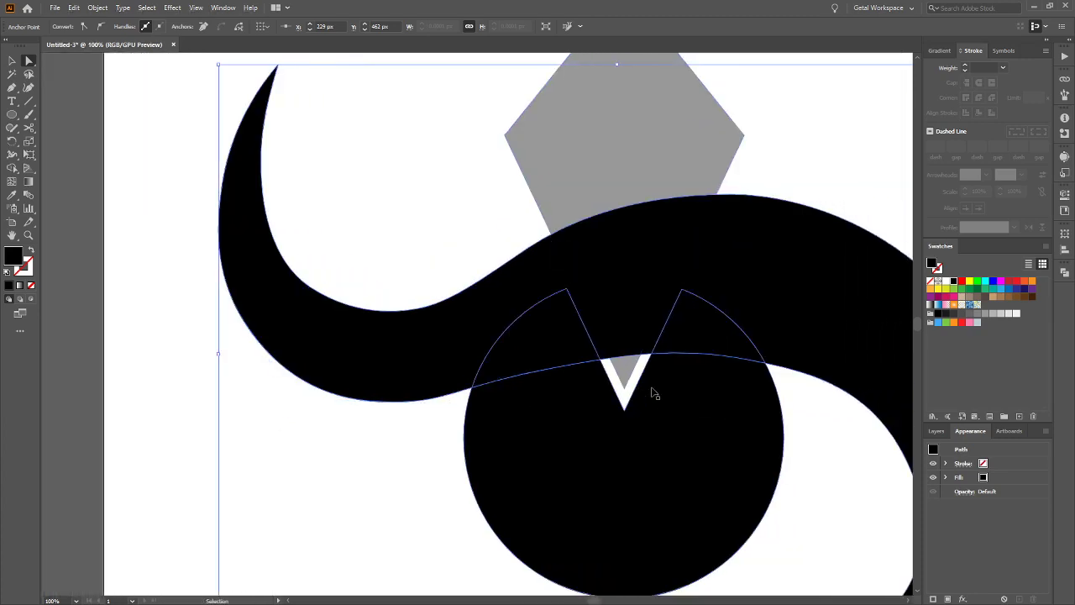
pyautogui.hotkey('ctrl', '+')
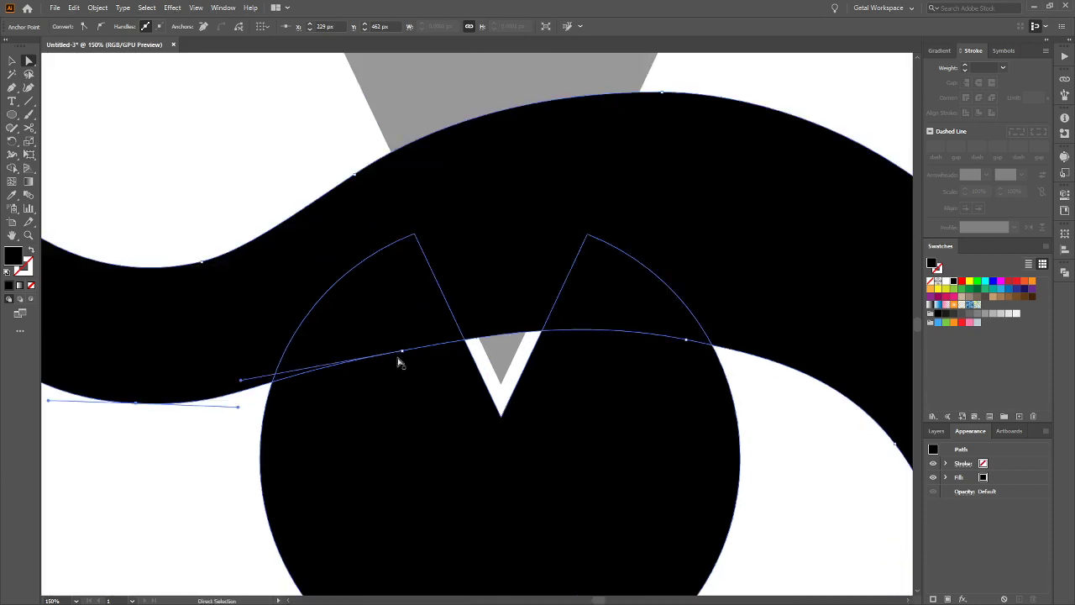
pyautogui.moveTo(400, 357); pyautogui.dragTo(425, 353)
pyautogui.moveTo(264, 376); pyautogui.dragTo(305, 378)
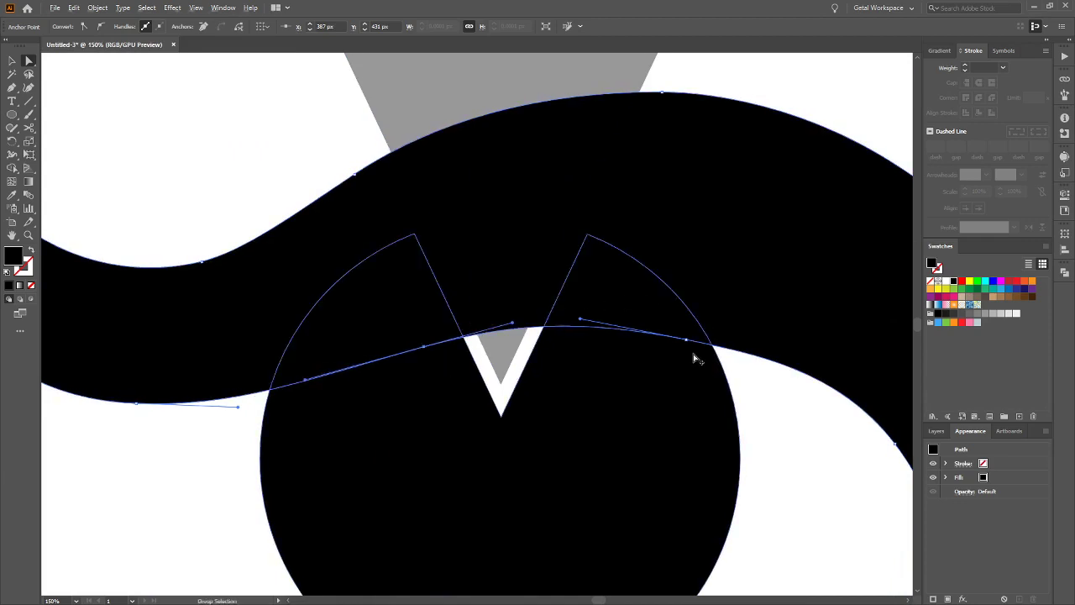
pyautogui.scroll(-2, 694, 358)
pyautogui.scroll(1, 694, 357)
pyautogui.scroll(-1, 694, 357)
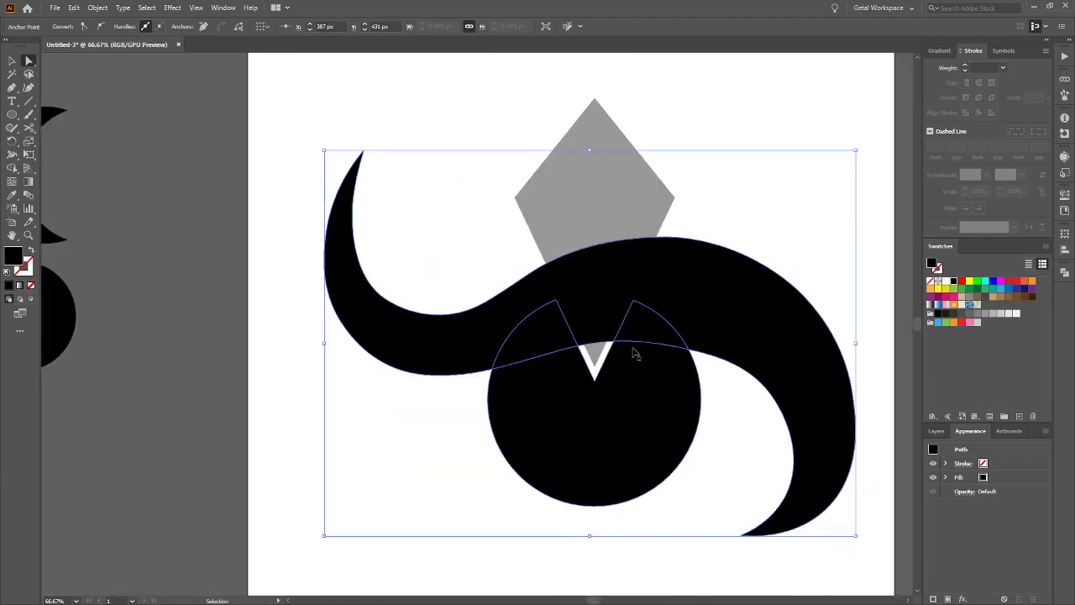
pyautogui.hscroll(3, 635, 355)
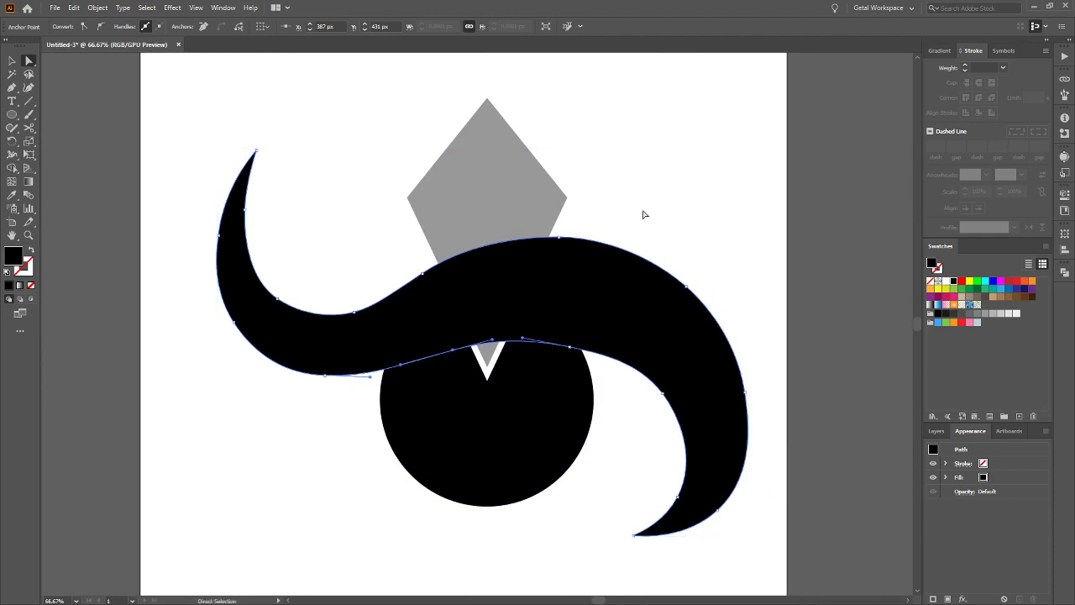
# Nudge the swoosh slightly left and down and fill it light grey
pyautogui.press('v')
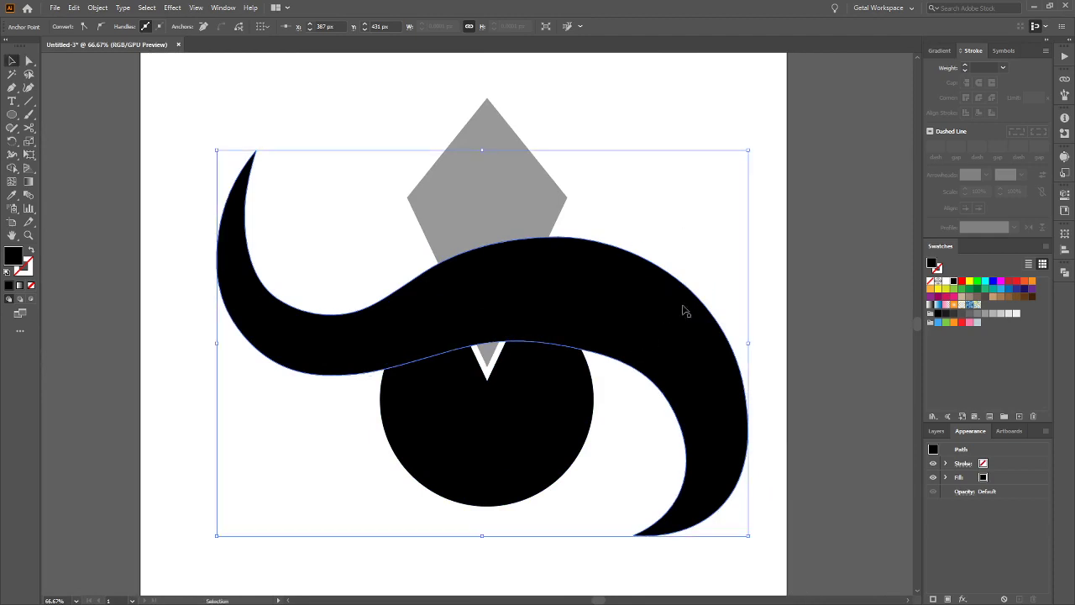
pyautogui.moveTo(656, 317); pyautogui.dragTo(646, 323)
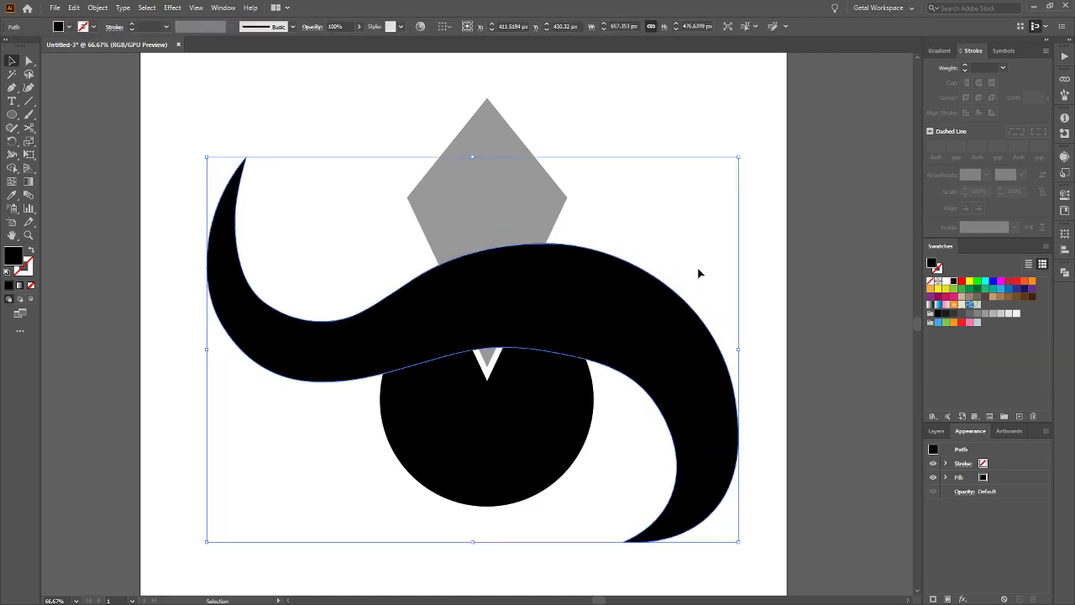
pyautogui.click(1001, 314)
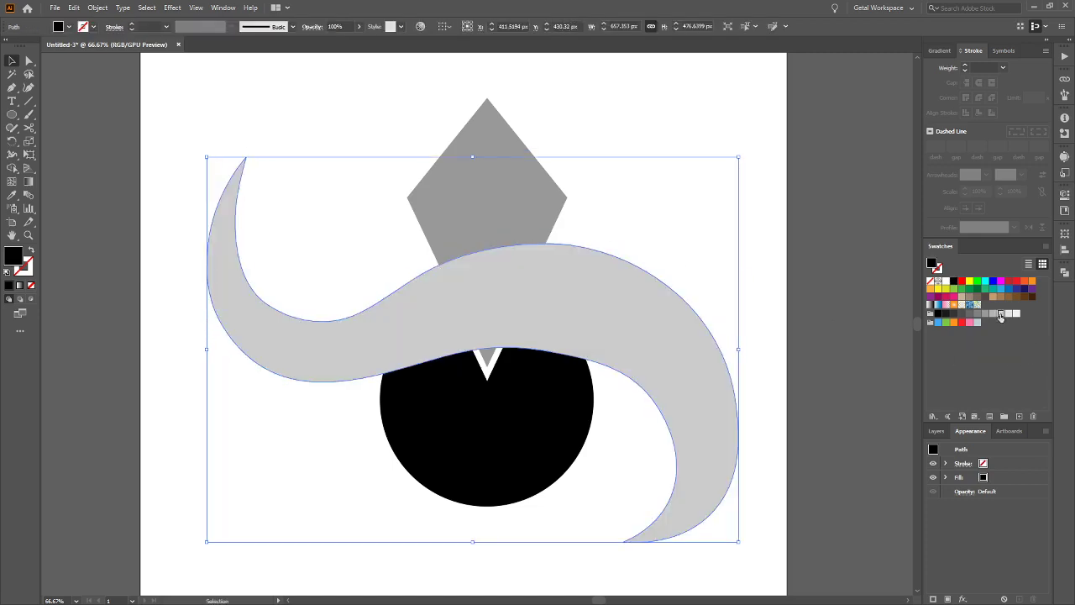
pyautogui.click(773, 286)
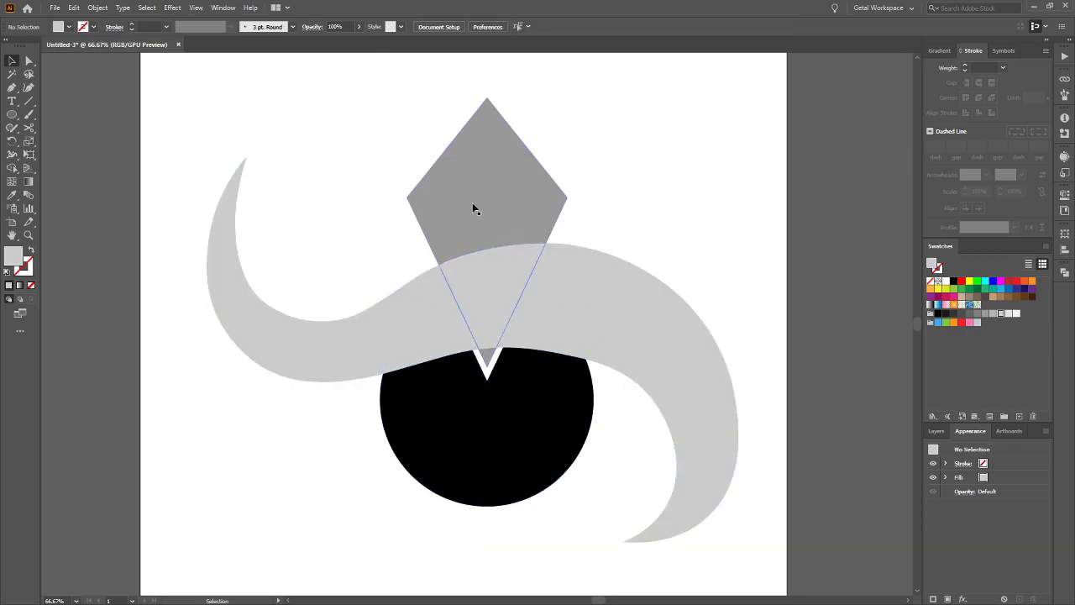
# Send the light grey swoosh to the back with Ctrl+Shift+[
pyautogui.click(625, 347)
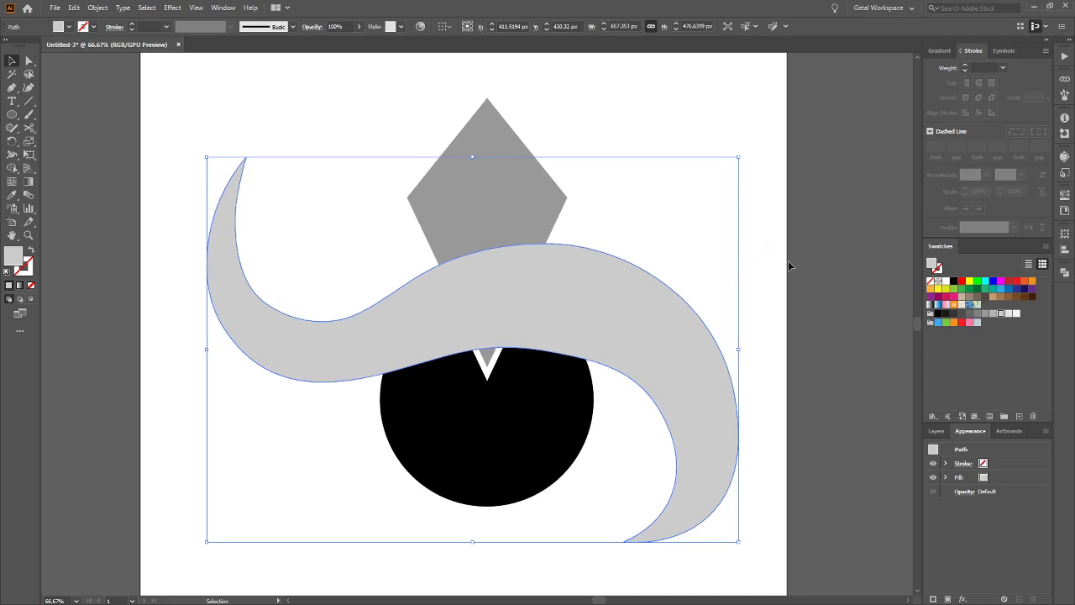
pyautogui.press('ctrl')
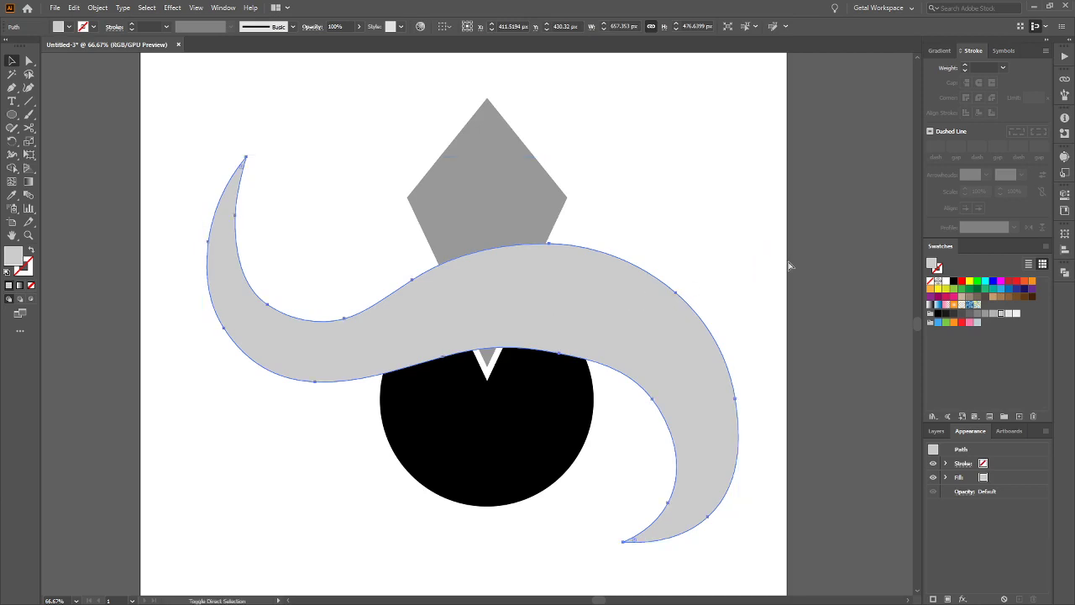
pyautogui.hotkey('ctrl', 'shift', '[')
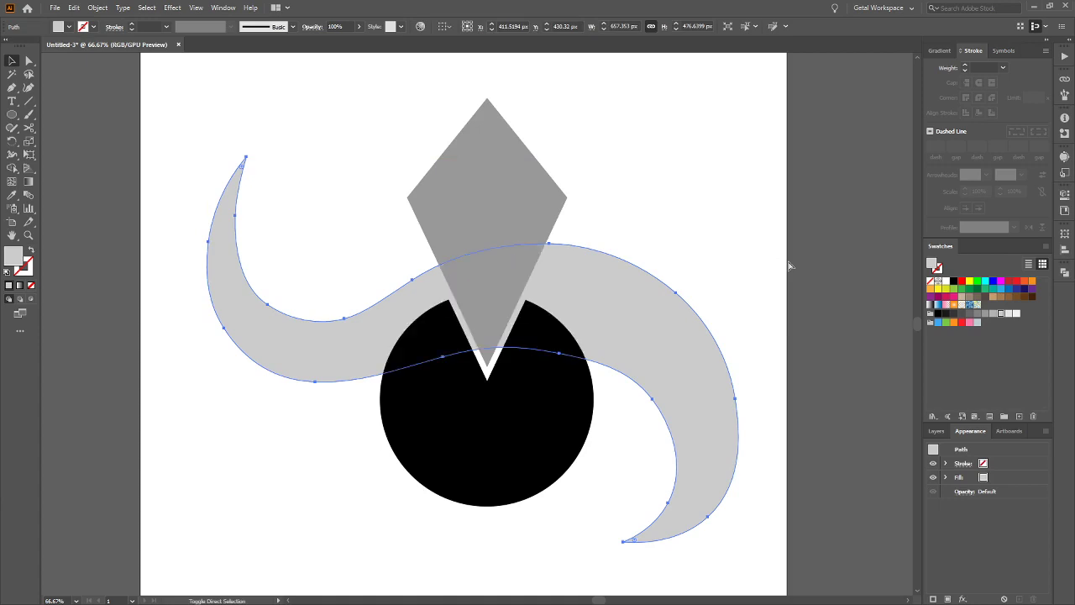
pyautogui.click(790, 263)
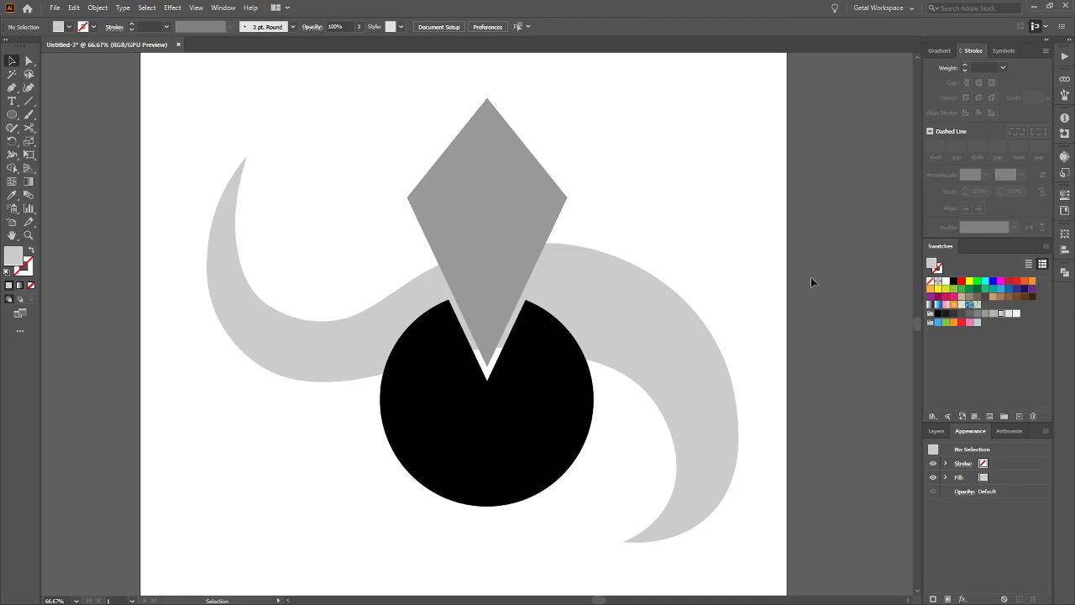
pyautogui.scroll(-1, 684, 272)
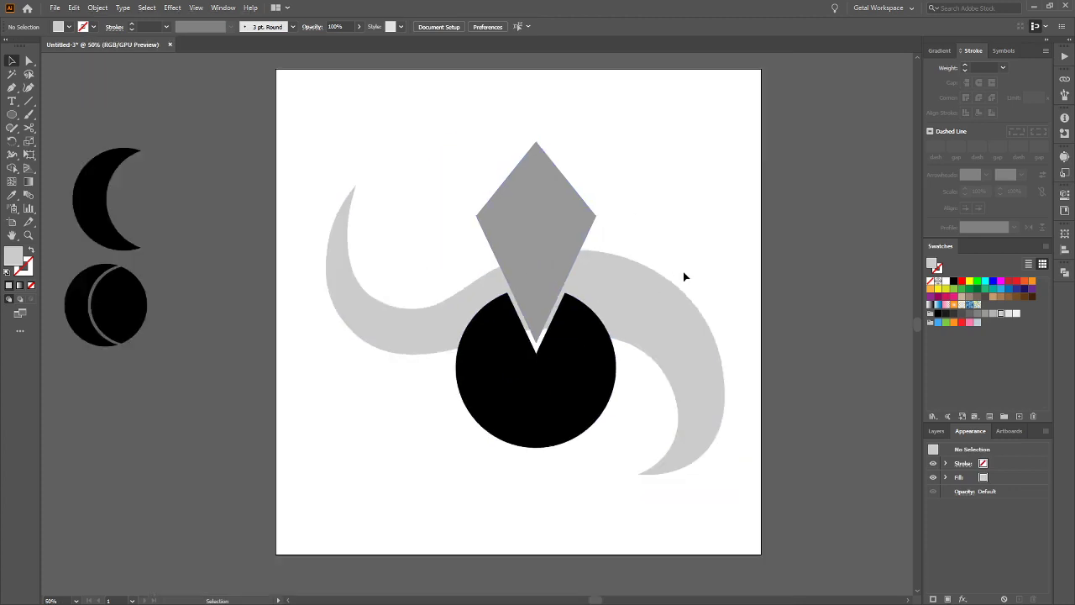
# Group the swoosh, diamond and circle, then shrink the group and place it below the crescent icons
pyautogui.moveTo(313, 132); pyautogui.dragTo(819, 508)
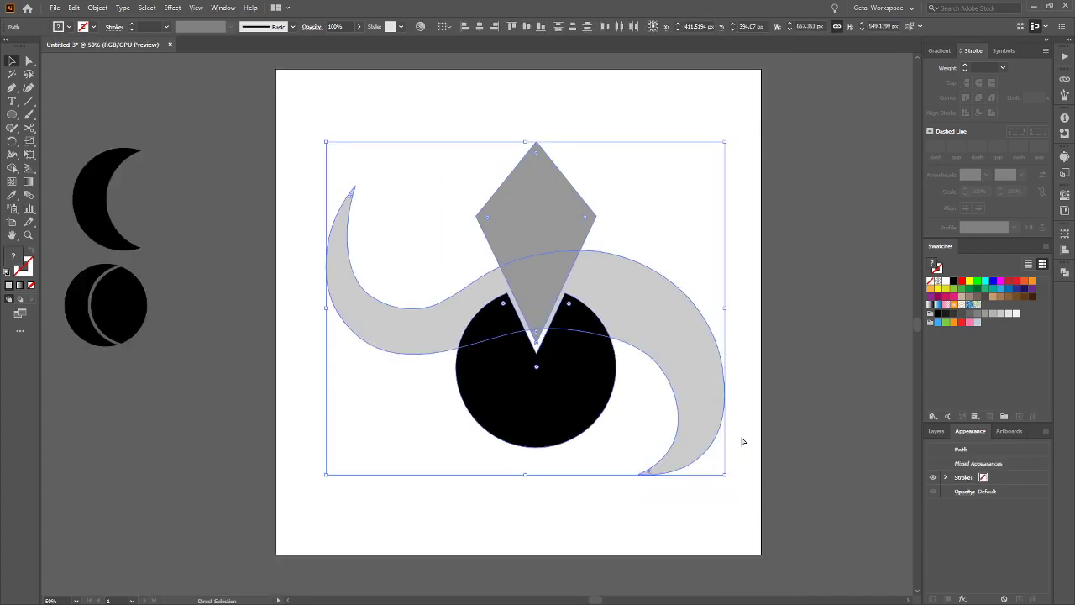
pyautogui.hotkey('ctrl', 'g')
pyautogui.press('v')
pyautogui.moveTo(697, 308); pyautogui.dragTo(569, 376)
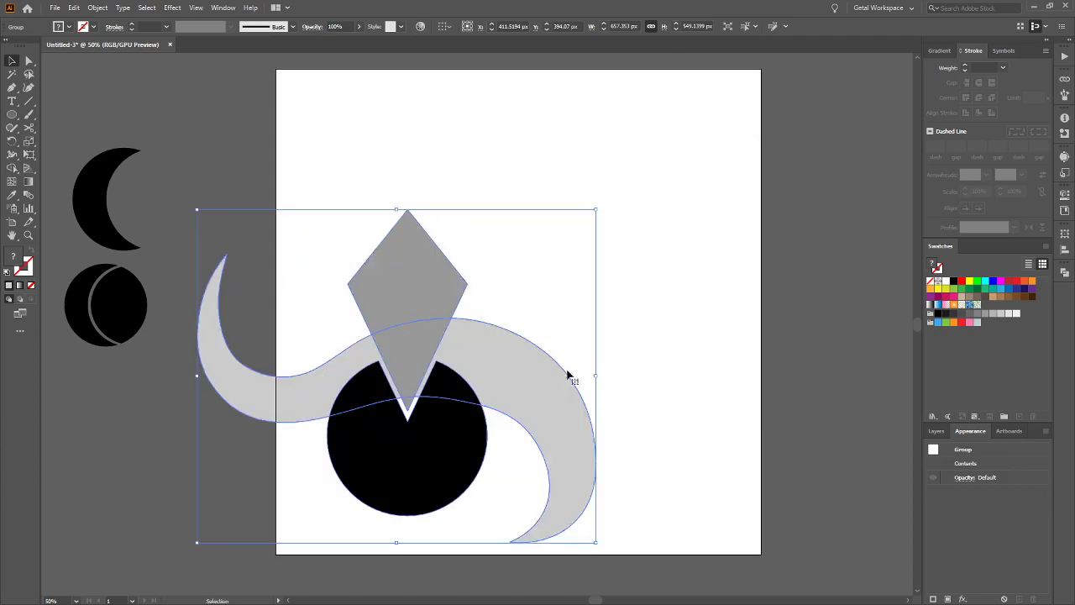
pyautogui.moveTo(596, 207); pyautogui.dragTo(387, 384)
pyautogui.moveTo(301, 526); pyautogui.dragTo(156, 498)
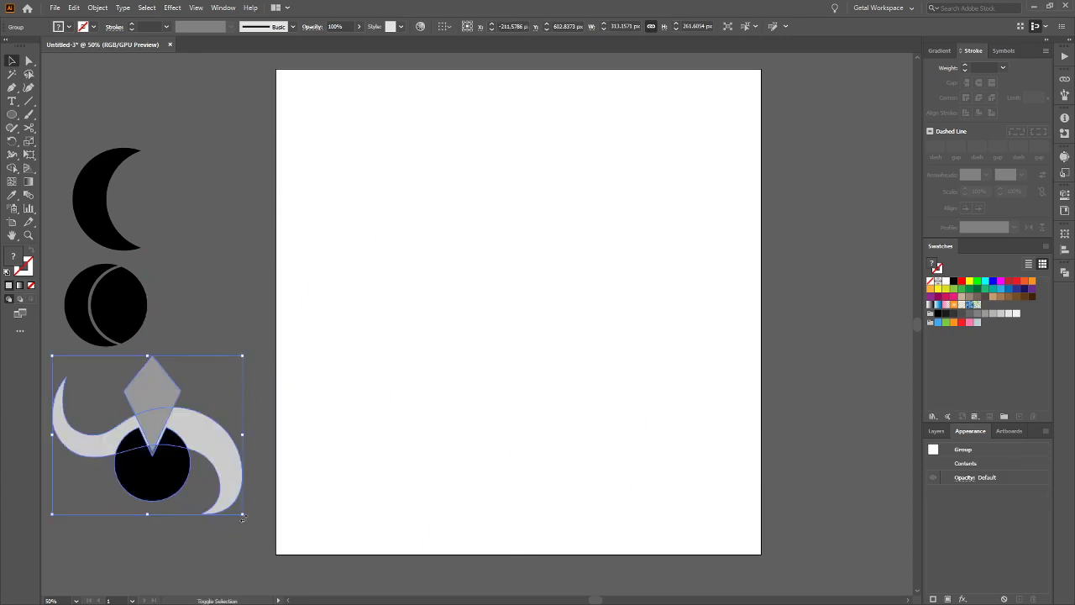
pyautogui.moveTo(244, 513); pyautogui.dragTo(135, 472)
pyautogui.click(148, 519)
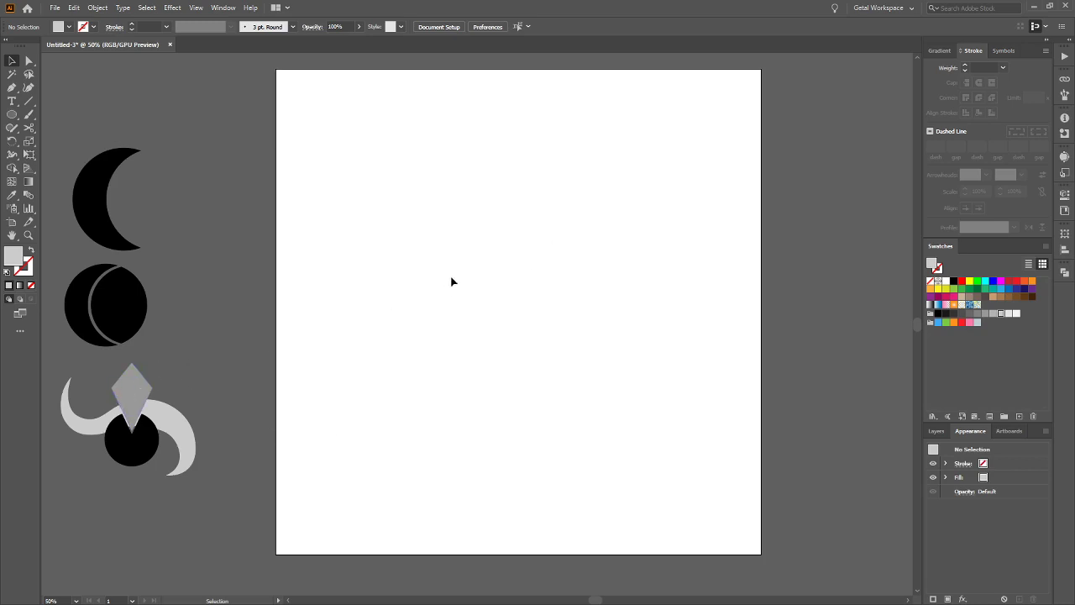
# Draw a three-point star and delete its extra right-edge and top-edge anchors, leaving a triangle
pyautogui.click(12, 115)
pyautogui.hotkey('shift', 'l')
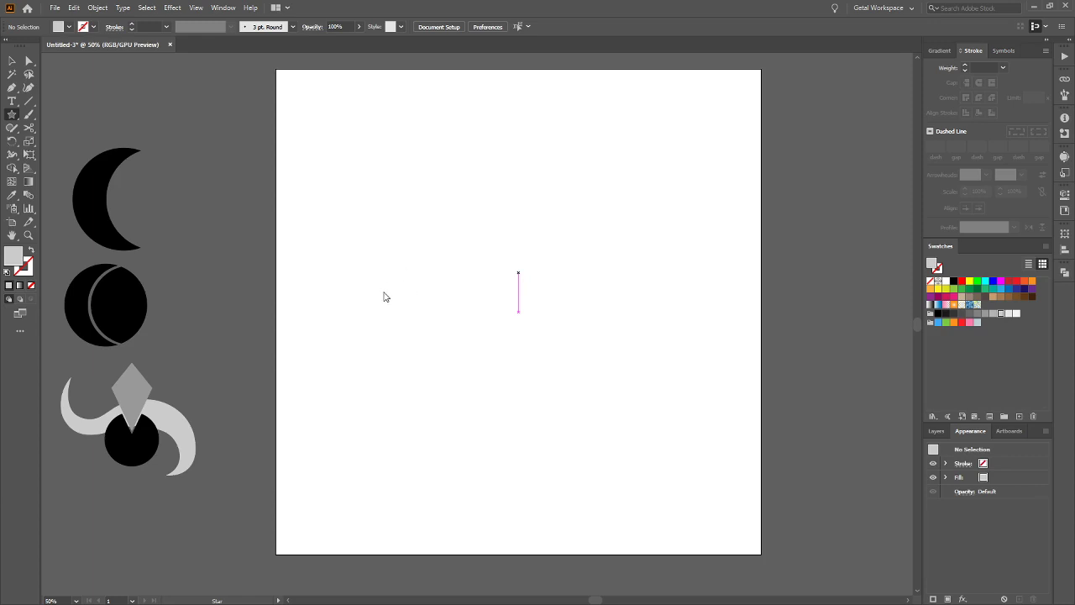
pyautogui.hotkey('ctrl', '+')
pyautogui.hotkey('ctrl', '+')
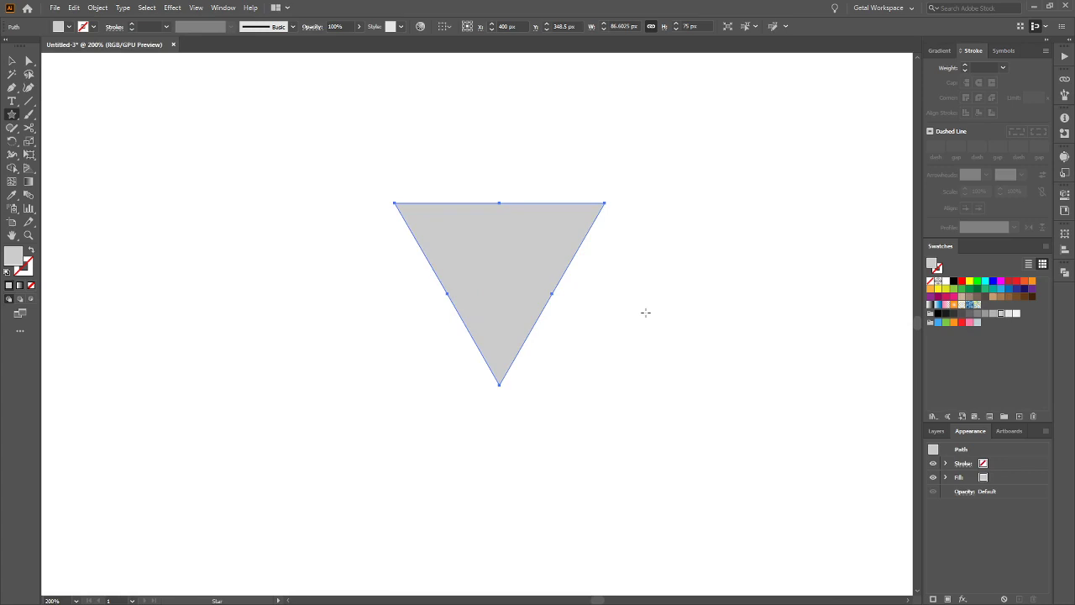
pyautogui.press('-')
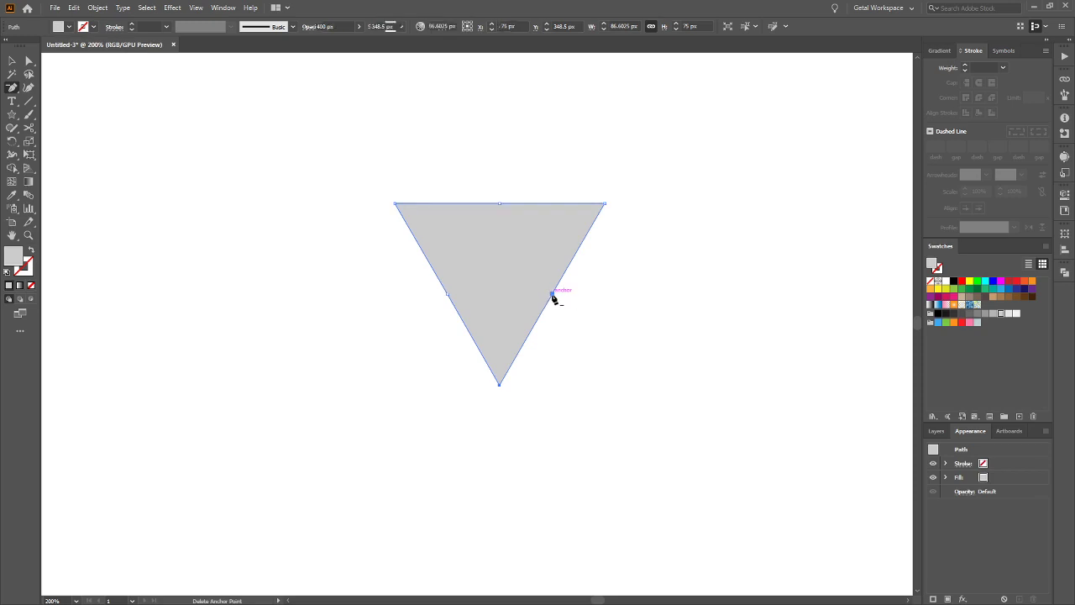
pyautogui.click(552, 294)
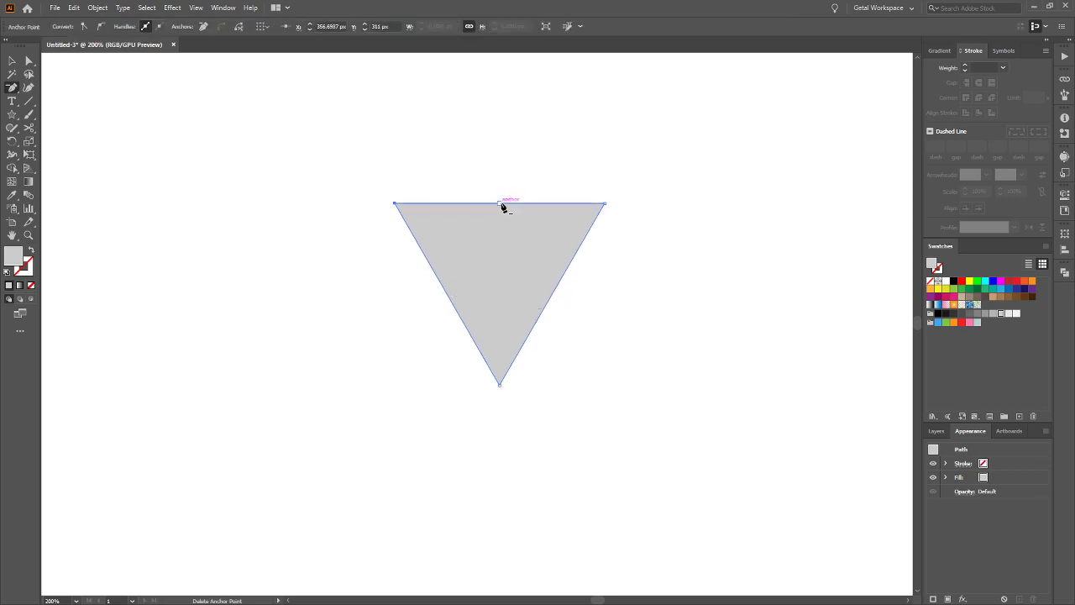
pyautogui.click(501, 204)
pyautogui.scroll(-3, 578, 334)
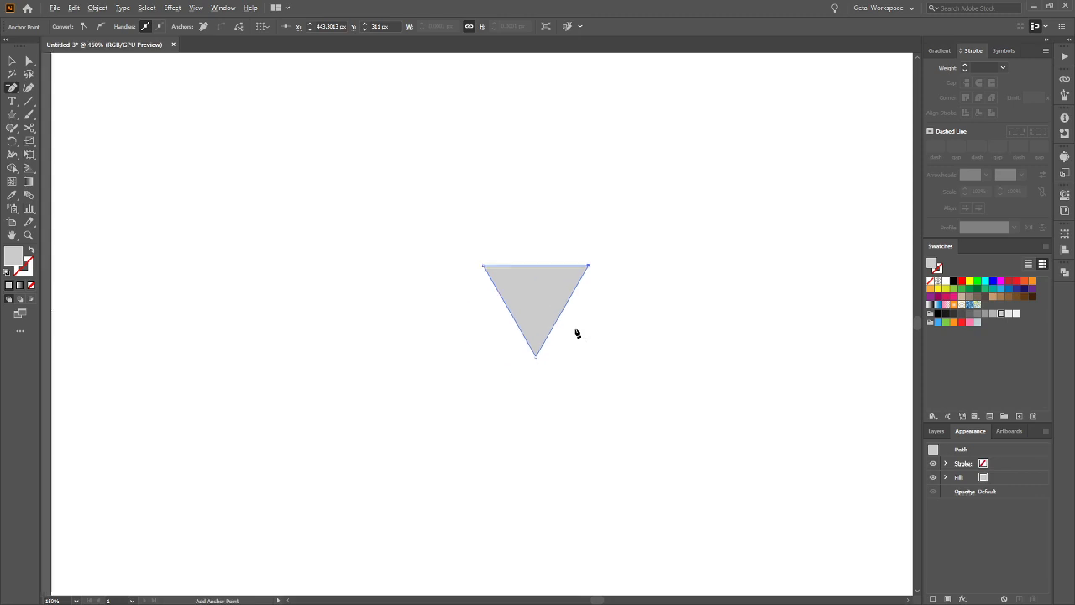
pyautogui.scroll(2, 603, 338)
pyautogui.scroll(-1, 554, 357)
pyautogui.hscroll(-1, 569, 365)
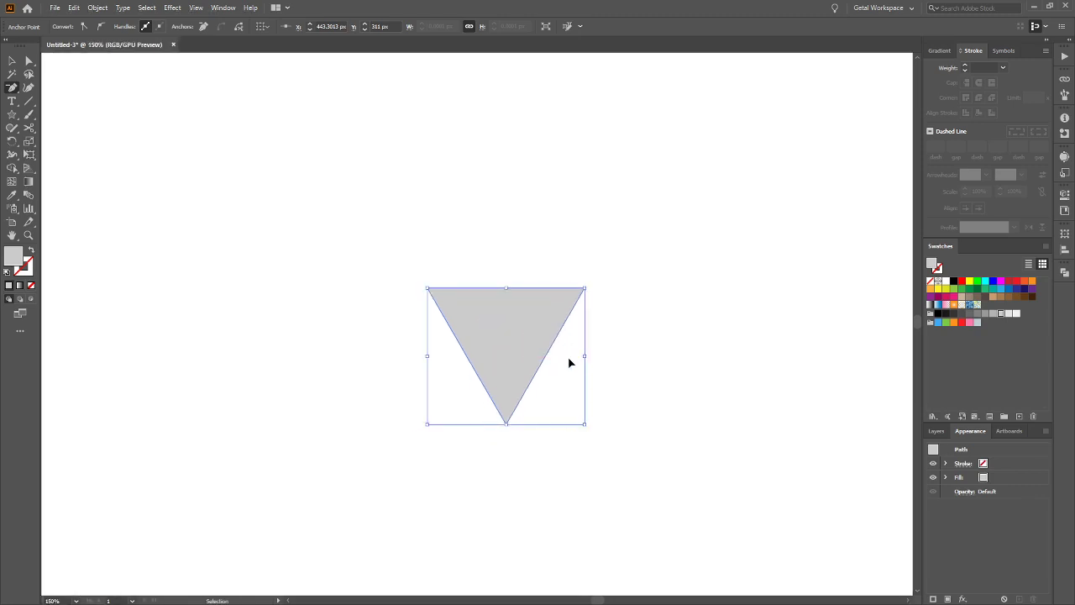
pyautogui.scroll(-1, 588, 357)
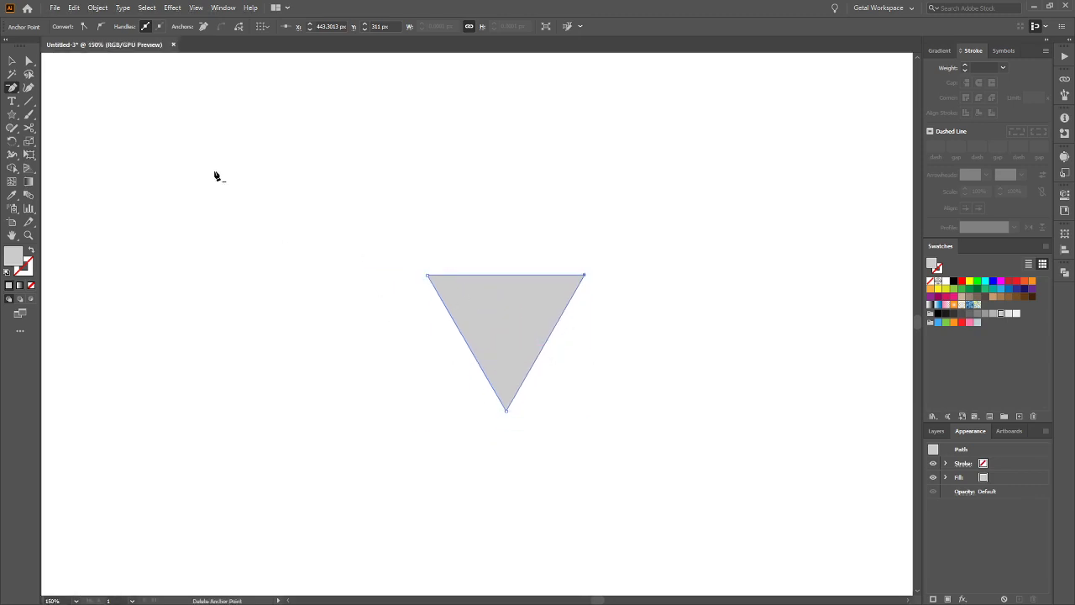
# Move the triangle slightly down and right to the artboard's centre
pyautogui.press('v')
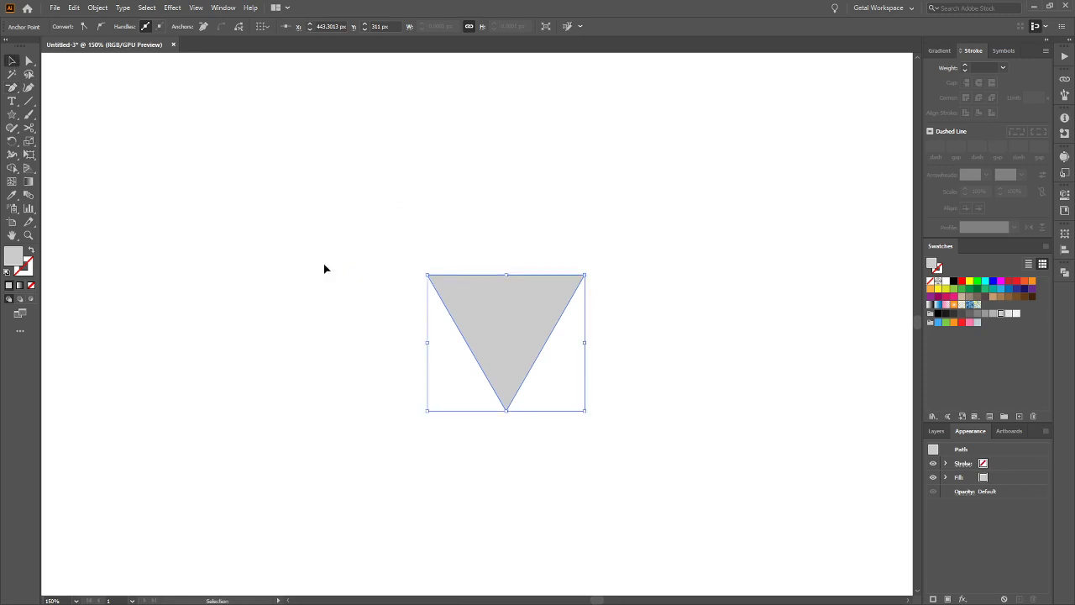
pyautogui.scroll(-1, 528, 330)
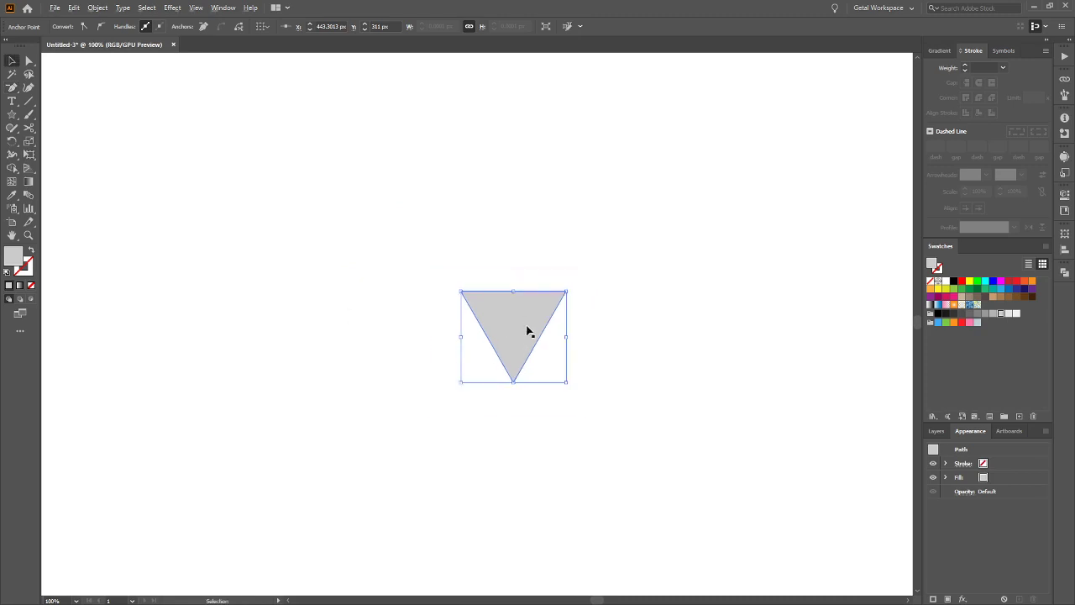
pyautogui.moveTo(515, 333); pyautogui.dragTo(523, 353)
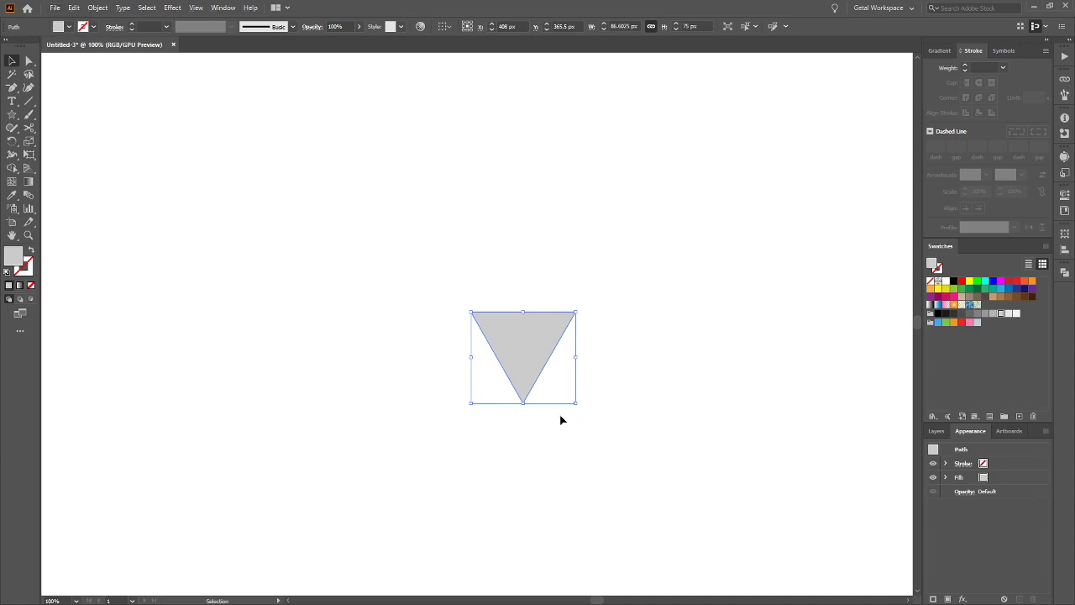
pyautogui.scroll(1, 562, 420)
pyautogui.hscroll(-1, 508, 426)
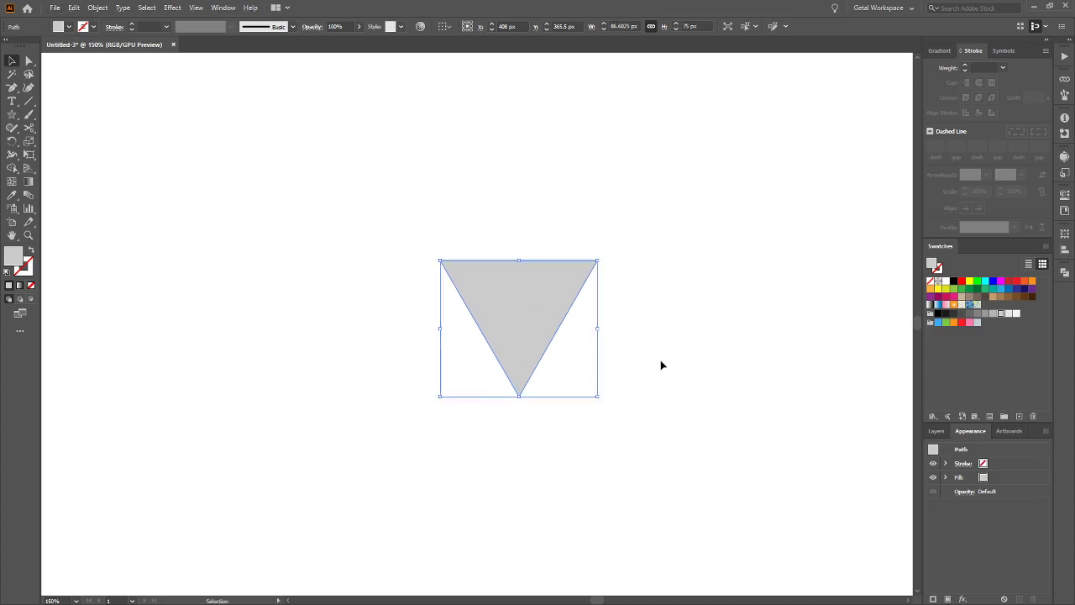
pyautogui.click(640, 342)
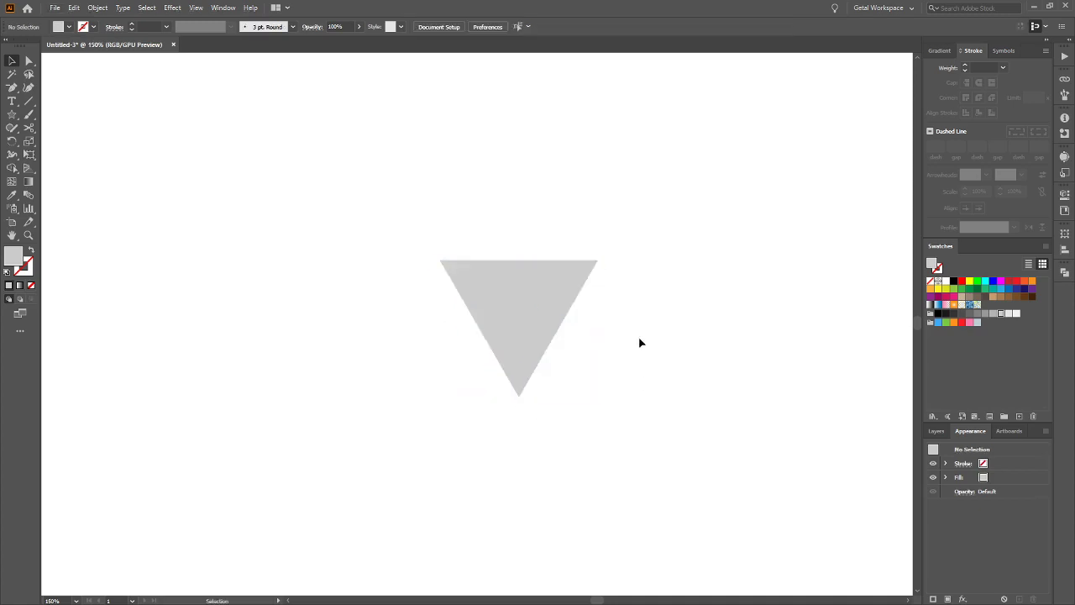
pyautogui.click(570, 329)
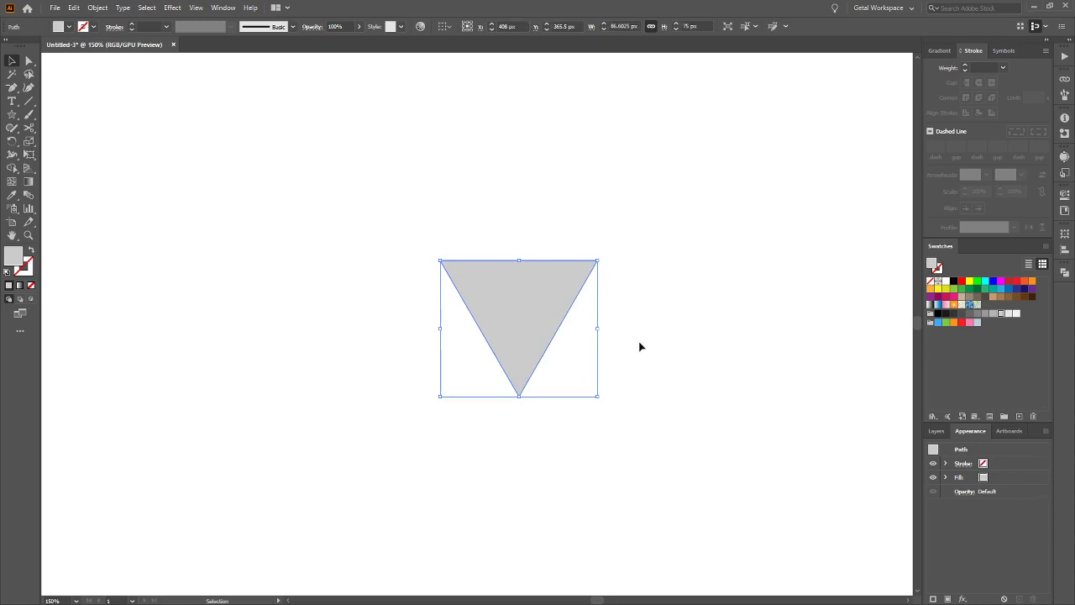
# Draw a square, rotate it 45° into a diamond, narrow it, then delete it
pyautogui.click(11, 114)
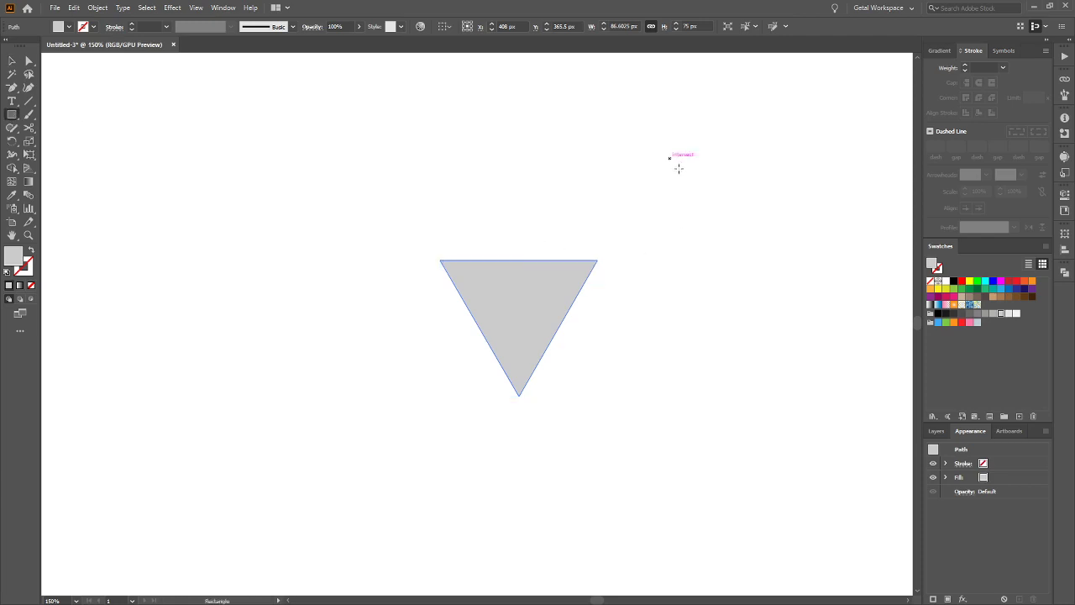
pyautogui.moveTo(670, 158); pyautogui.dragTo(851, 228)
pyautogui.press('v')
pyautogui.click(840, 302)
pyautogui.click(767, 257)
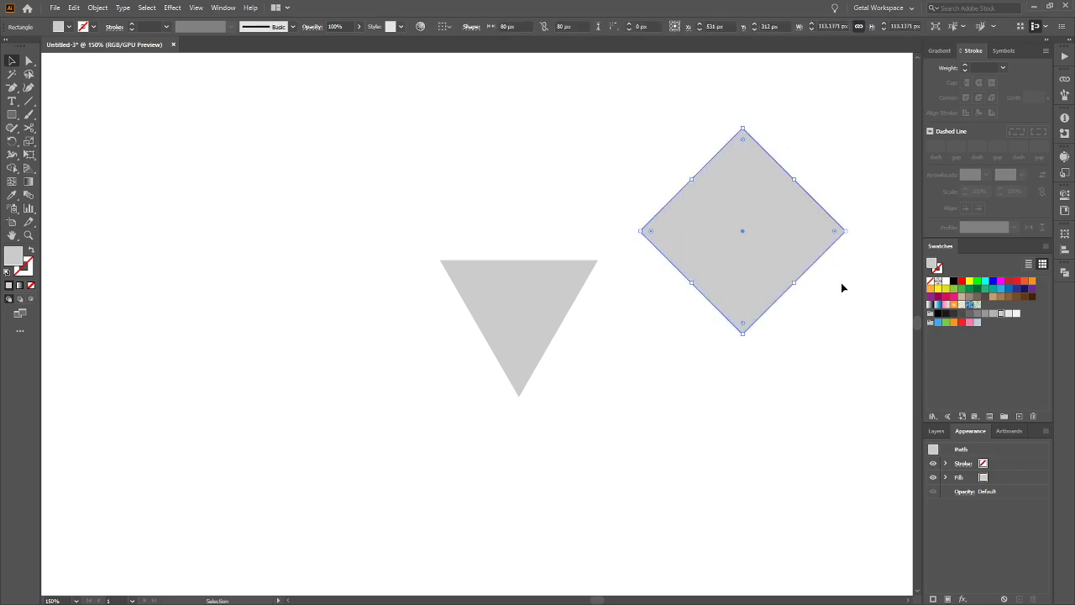
pyautogui.click(830, 172)
pyautogui.click(763, 283)
pyautogui.moveTo(845, 229); pyautogui.dragTo(829, 268)
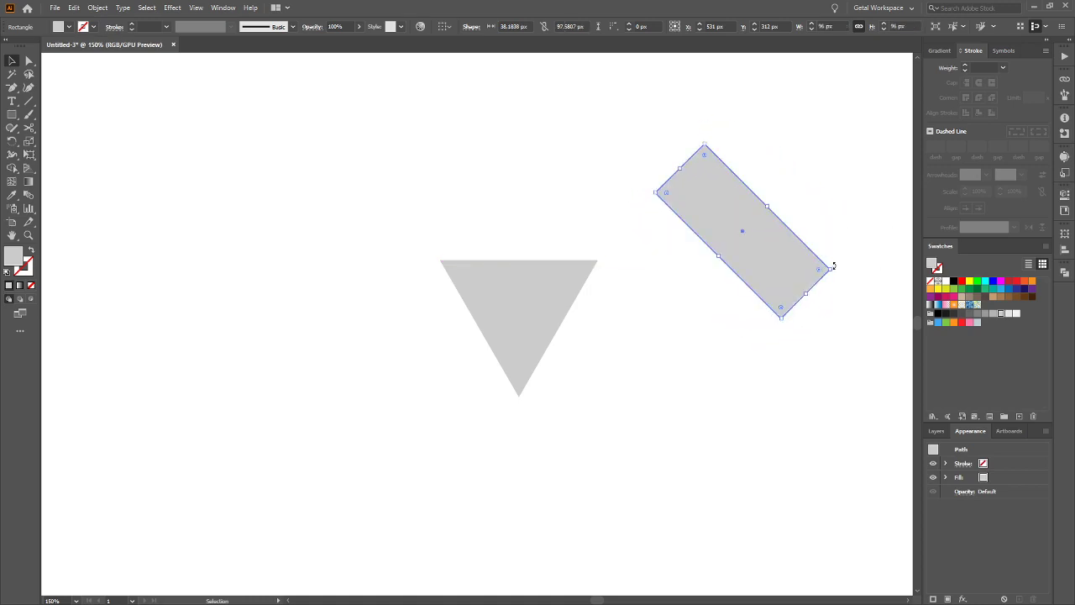
pyautogui.press('Delete')
# Nudge the grey triangle right and down, then make a duplicate in front
pyautogui.click(557, 297)
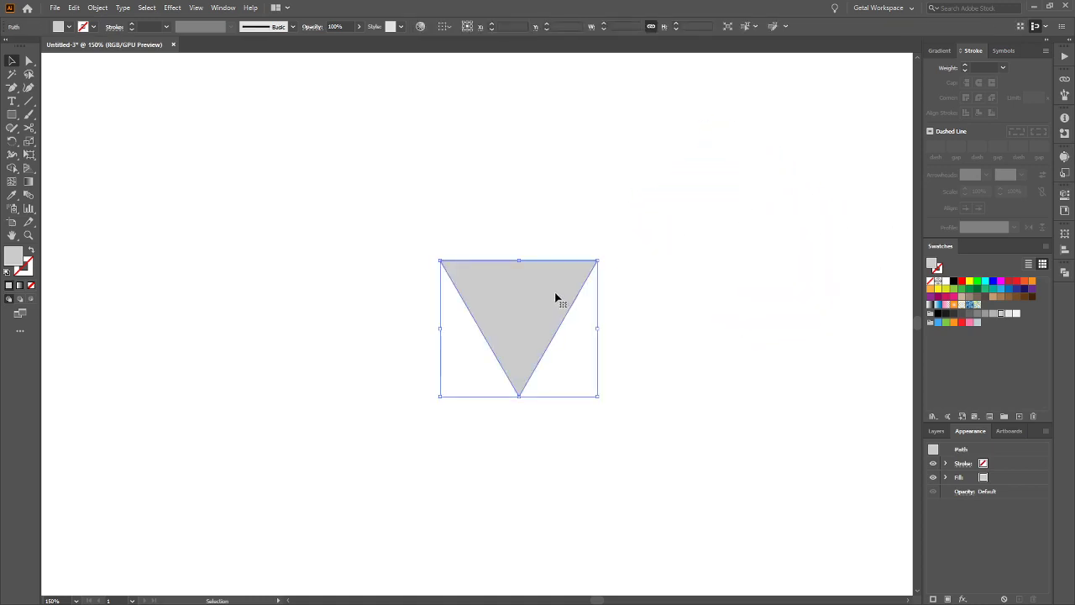
pyautogui.moveTo(547, 311); pyautogui.dragTo(554, 337)
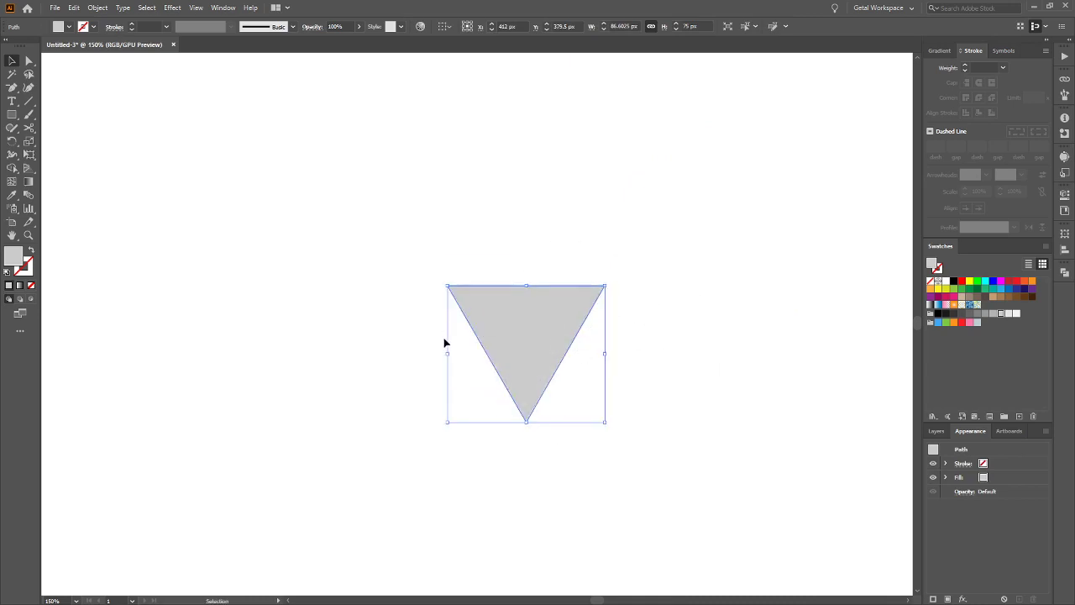
pyautogui.press('a')
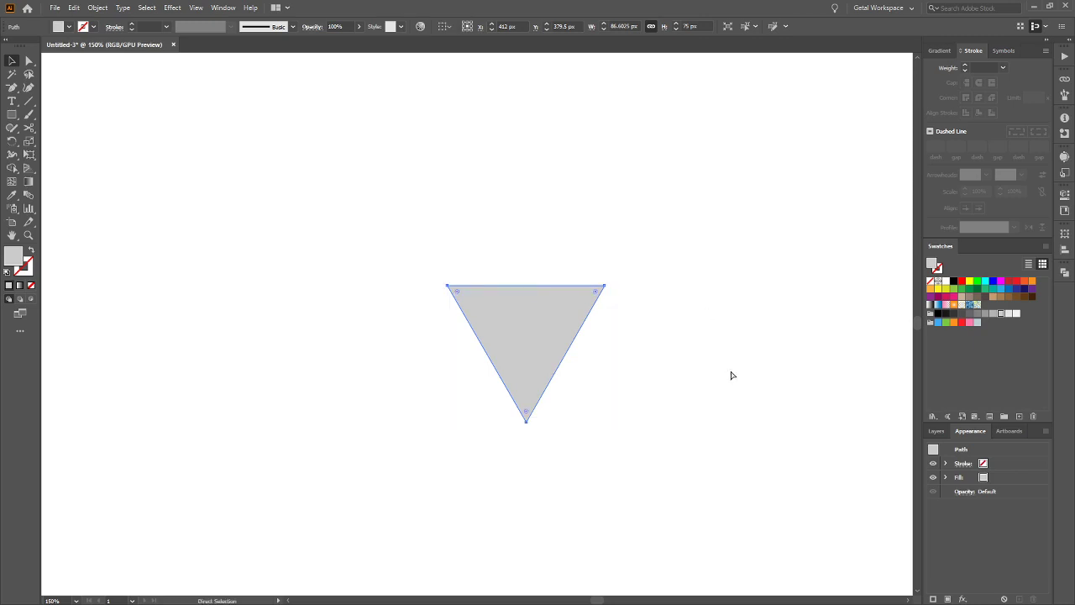
pyautogui.hotkey('ctrl', 'z')
pyautogui.press('v')
pyautogui.moveTo(484, 315); pyautogui.dragTo(388, 300)
pyautogui.hotkey('ctrl', 'z')
pyautogui.hotkey('ctrl', 'z')
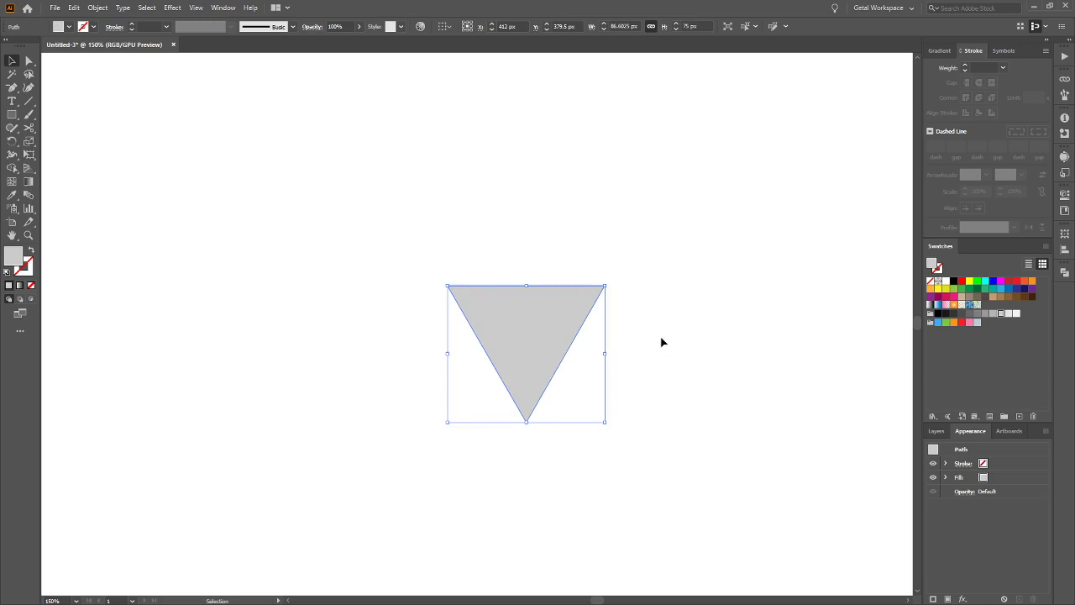
# Flip the triangle copy to point up so both overlap as an hourglass
pyautogui.press('ctrl')
pyautogui.moveTo(547, 342); pyautogui.dragTo(669, 241)
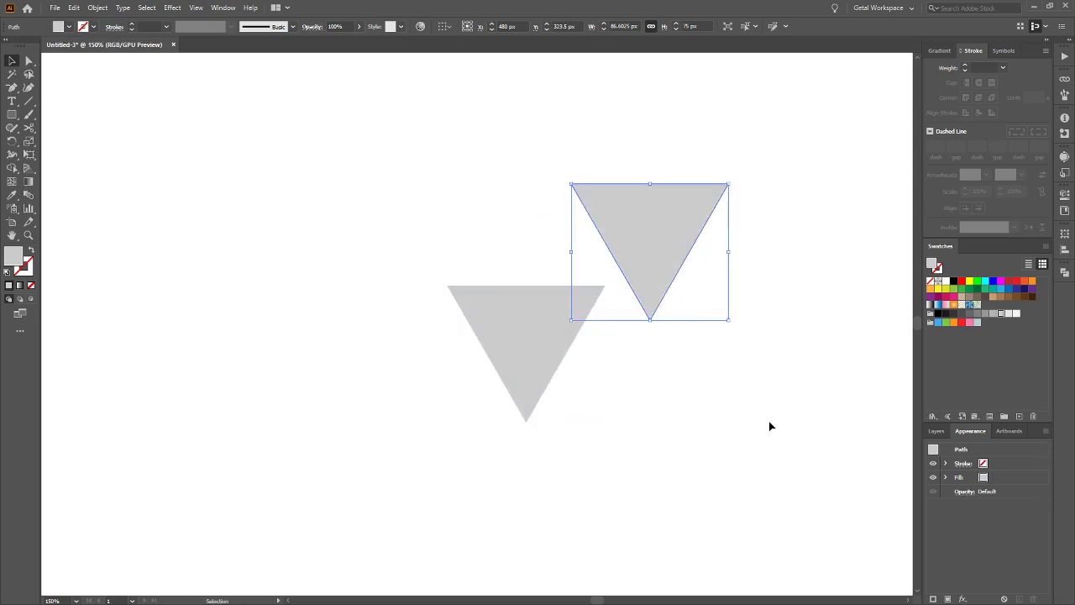
pyautogui.press('ctrl')
pyautogui.hotkey('ctrl', 'z')
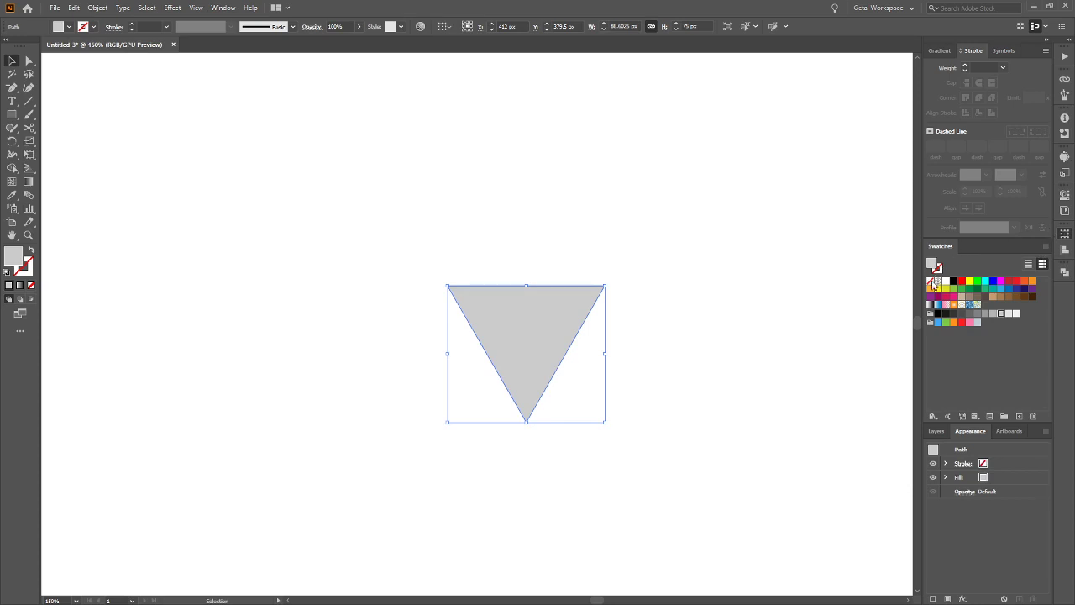
pyautogui.hotkey('ctrl', 'z')
pyautogui.click(736, 368)
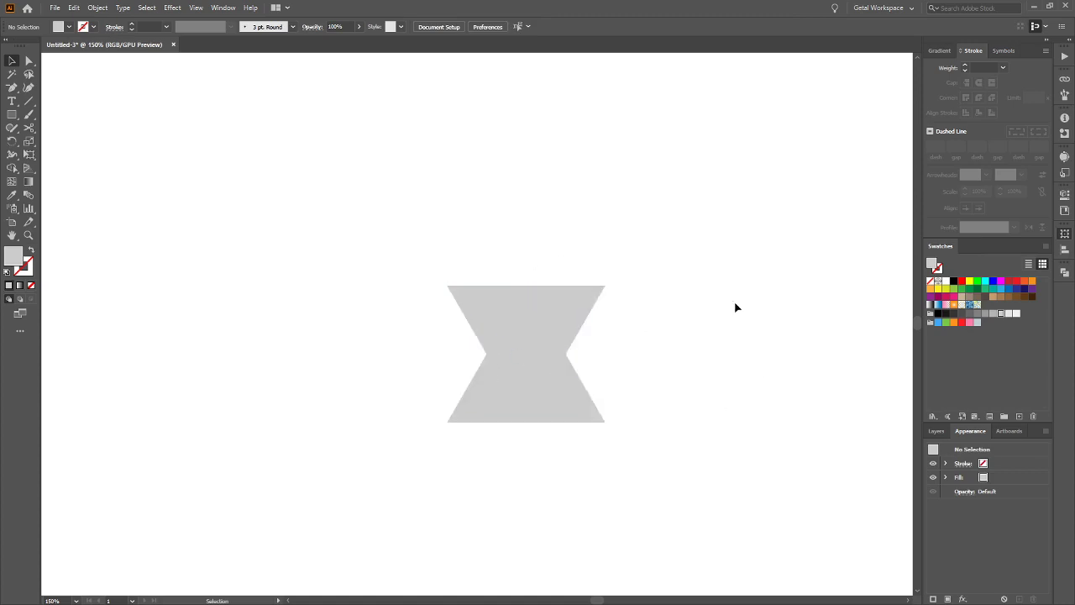
# Raise the point-up triangle 75 px to sit edge to edge, then select both triangles
pyautogui.click(554, 404)
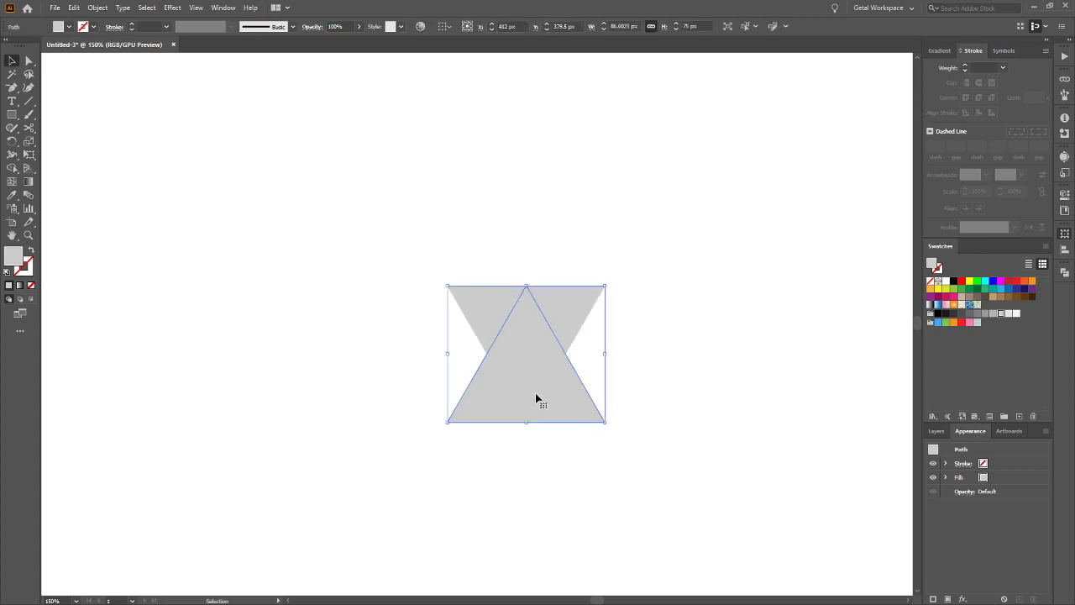
pyautogui.moveTo(536, 398); pyautogui.dragTo(539, 261)
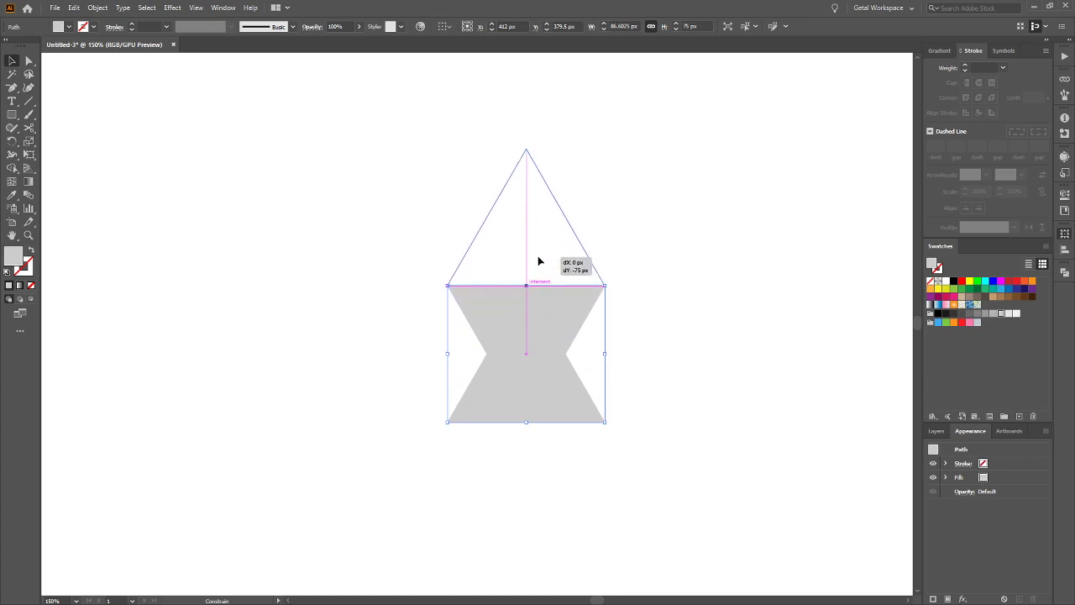
pyautogui.moveTo(539, 261); pyautogui.dragTo(539, 261)
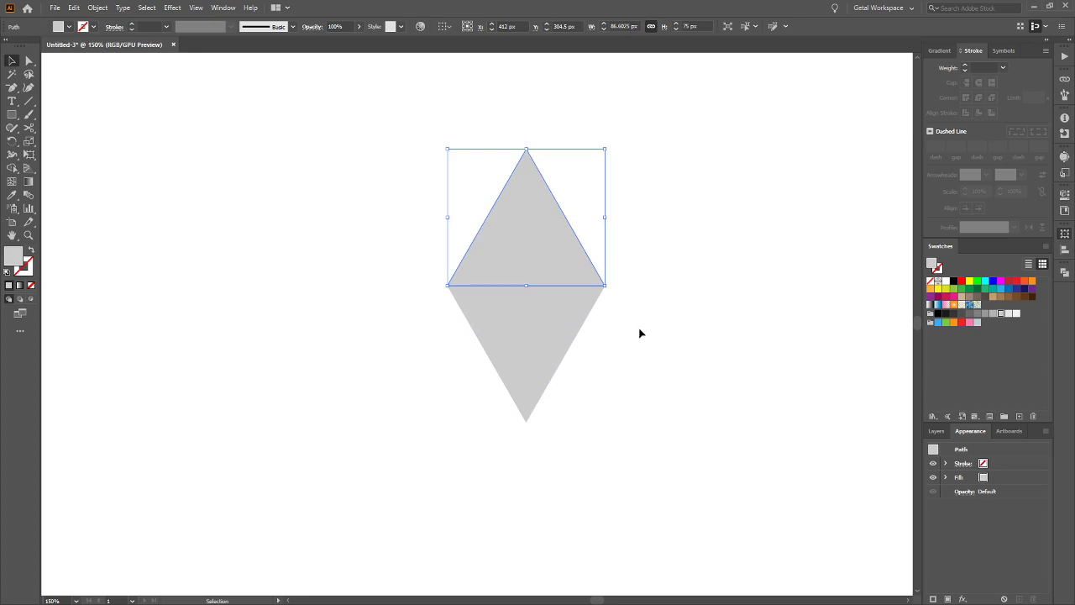
pyautogui.keyDown('shift'); pyautogui.click(527, 340); pyautogui.keyUp('shift')
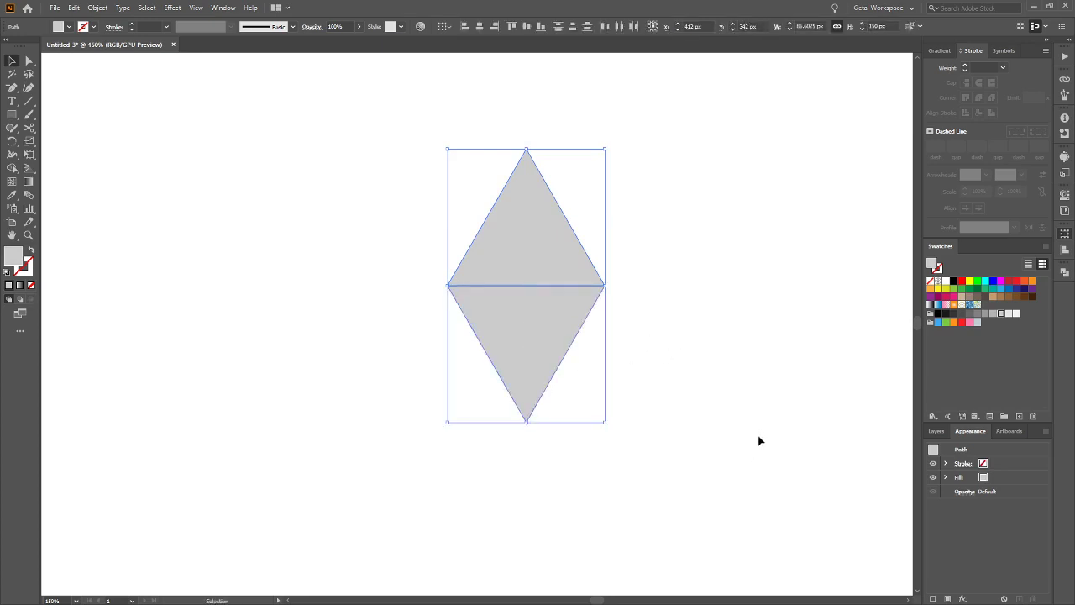
pyautogui.scroll(4, 552, 350)
pyautogui.scroll(2, 452, 369)
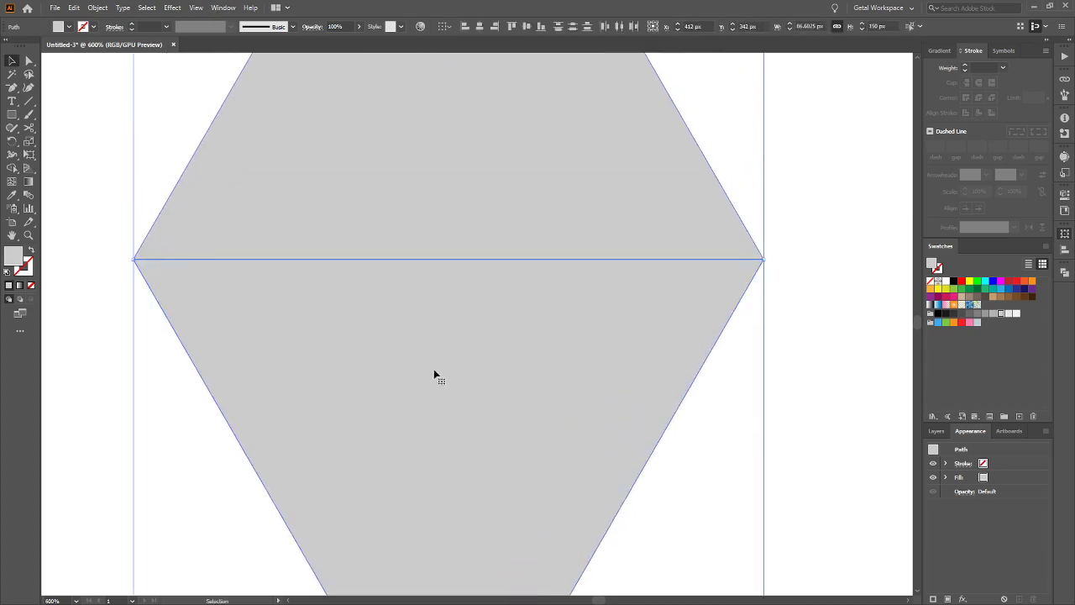
pyautogui.scroll(5, 428, 353)
pyautogui.scroll(-1, 460, 380)
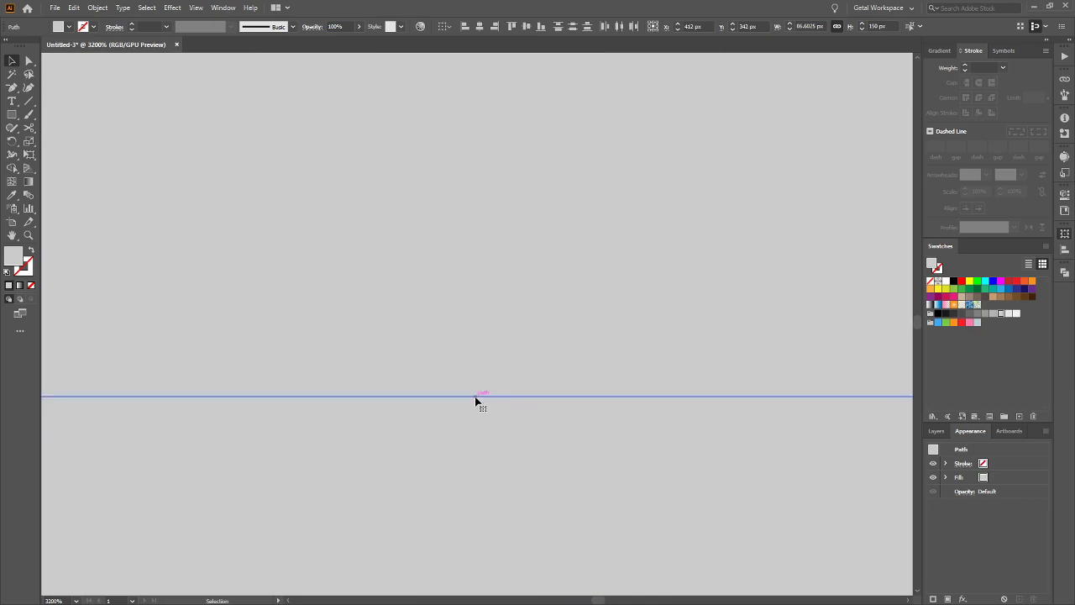
pyautogui.scroll(-6, 475, 400)
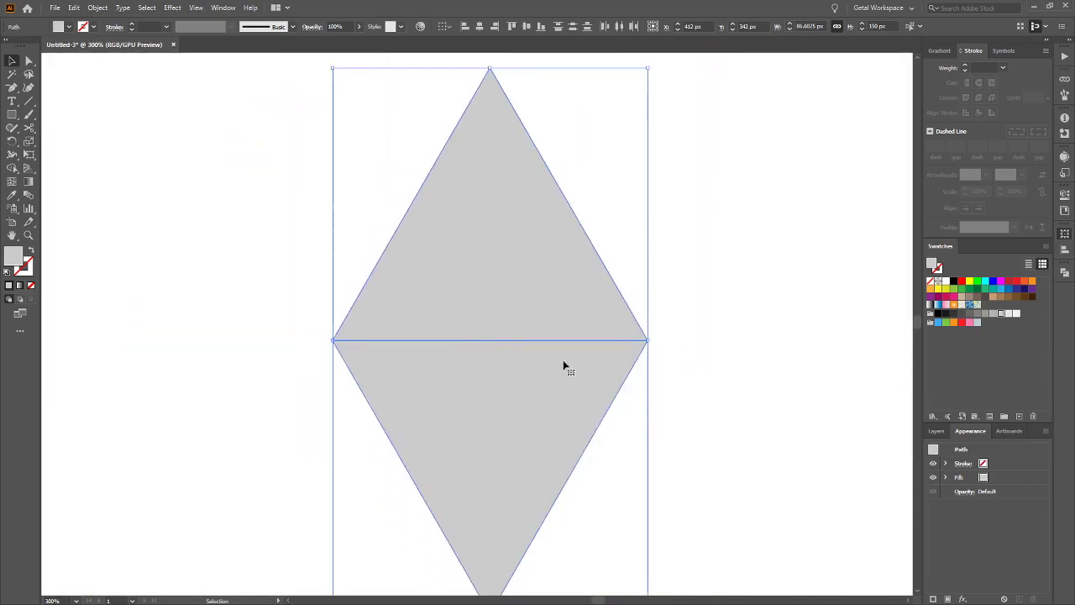
pyautogui.scroll(-3, 529, 363)
pyautogui.scroll(1, 530, 362)
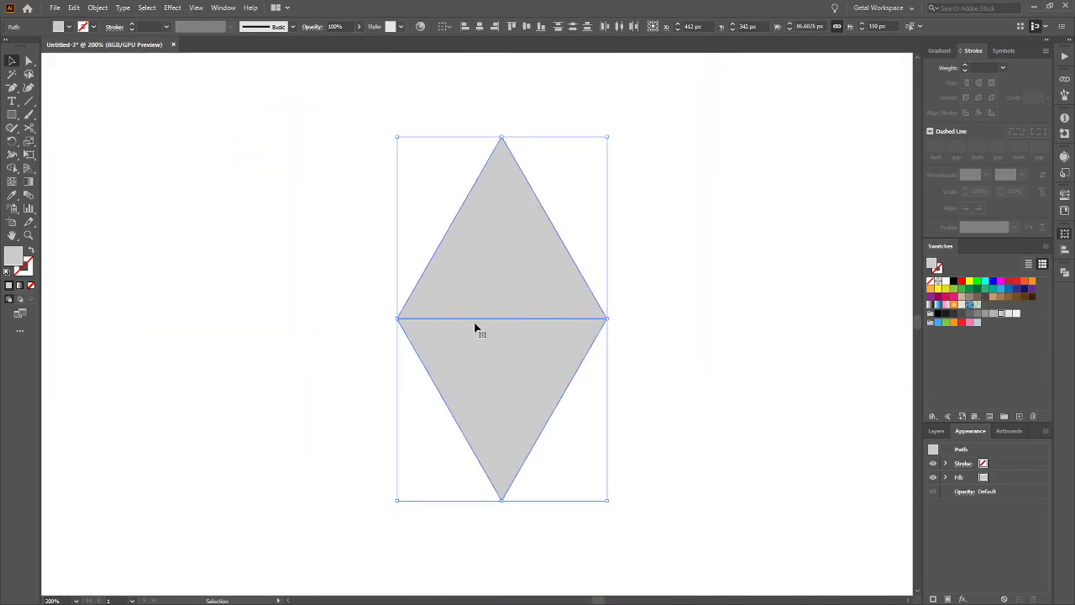
pyautogui.hotkey('shift', 'm')
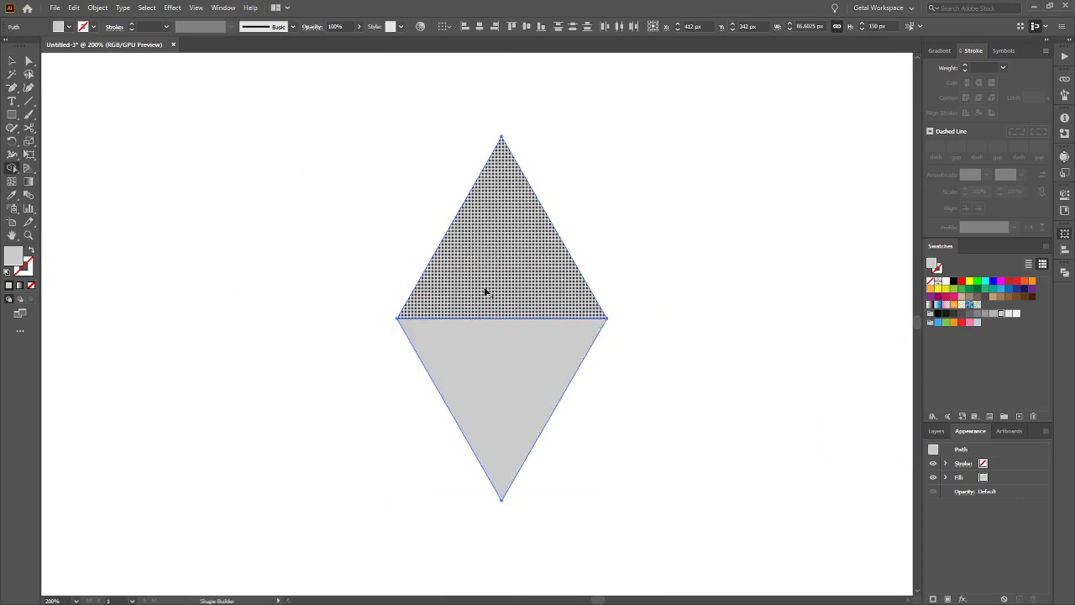
# Merge both triangles into one diamond with Shape Builder and narrow it to about 62 px wide
pyautogui.moveTo(485, 291); pyautogui.dragTo(498, 420)
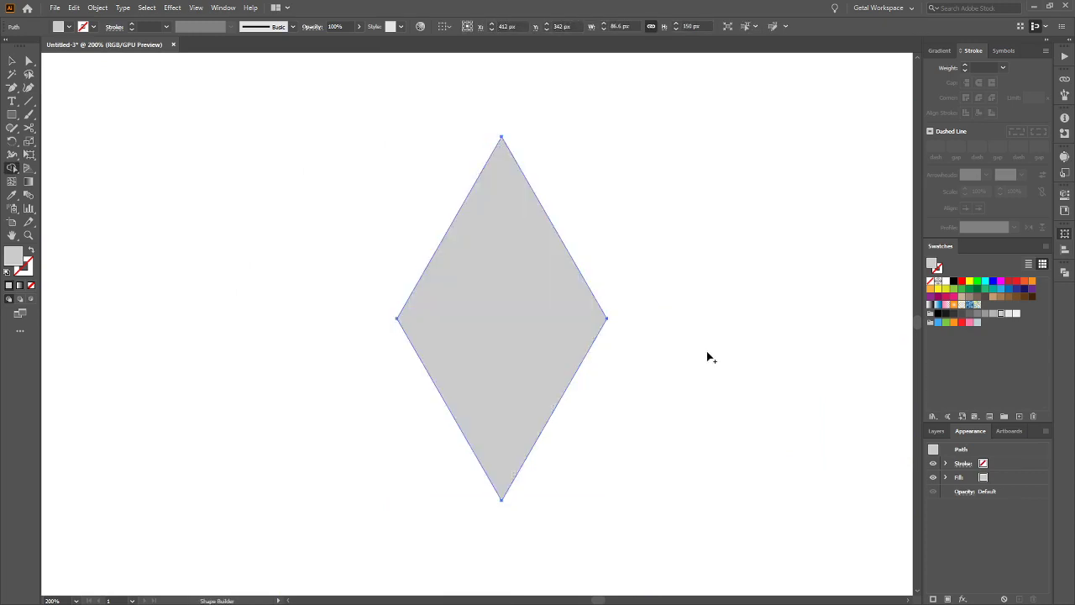
pyautogui.scroll(-2, 620, 367)
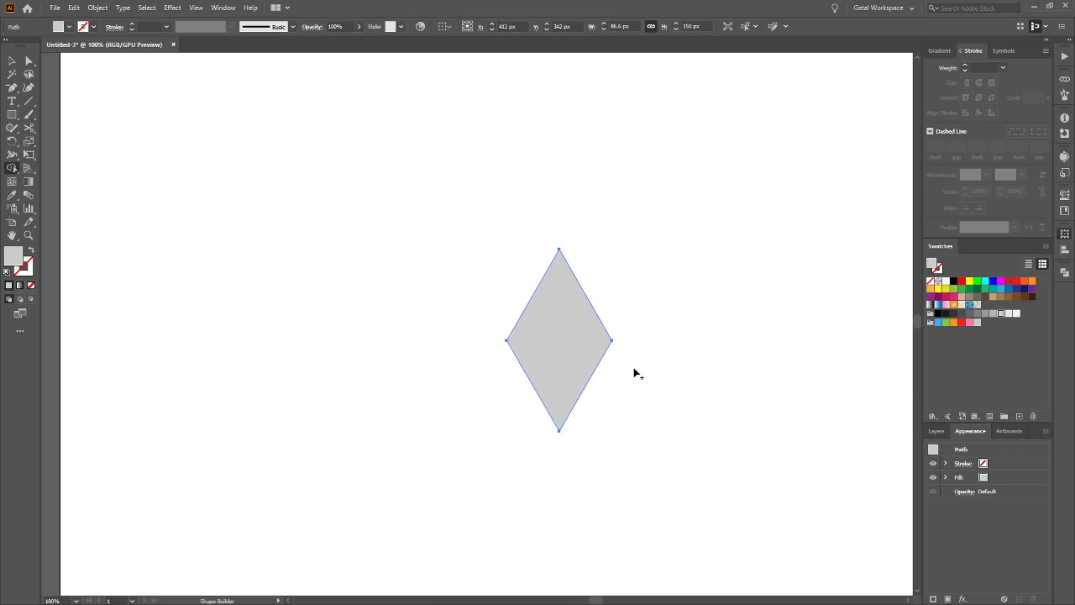
pyautogui.scroll(1, 610, 370)
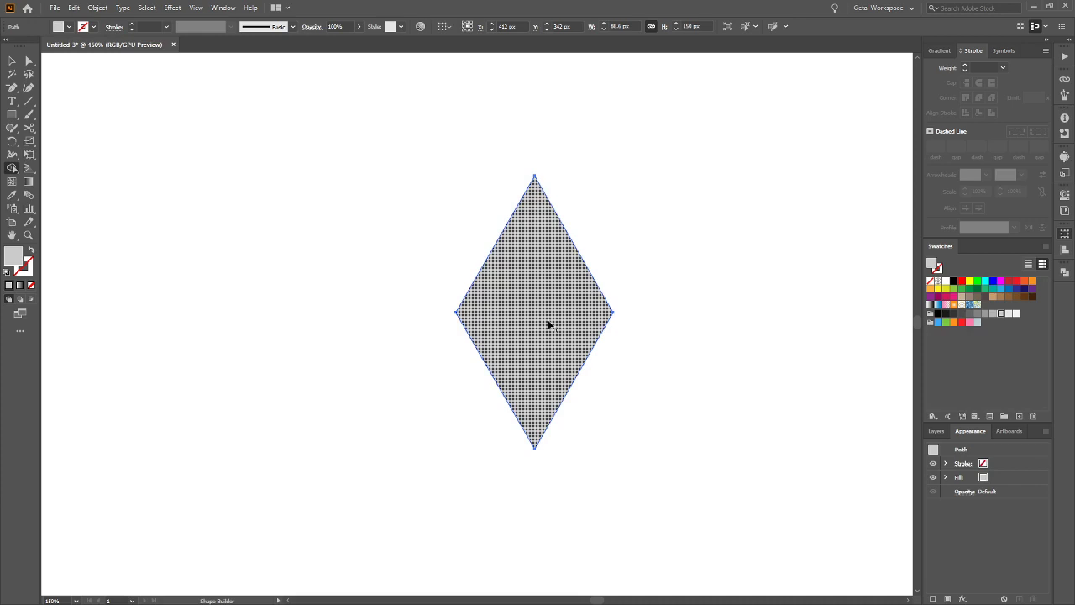
pyautogui.press('v')
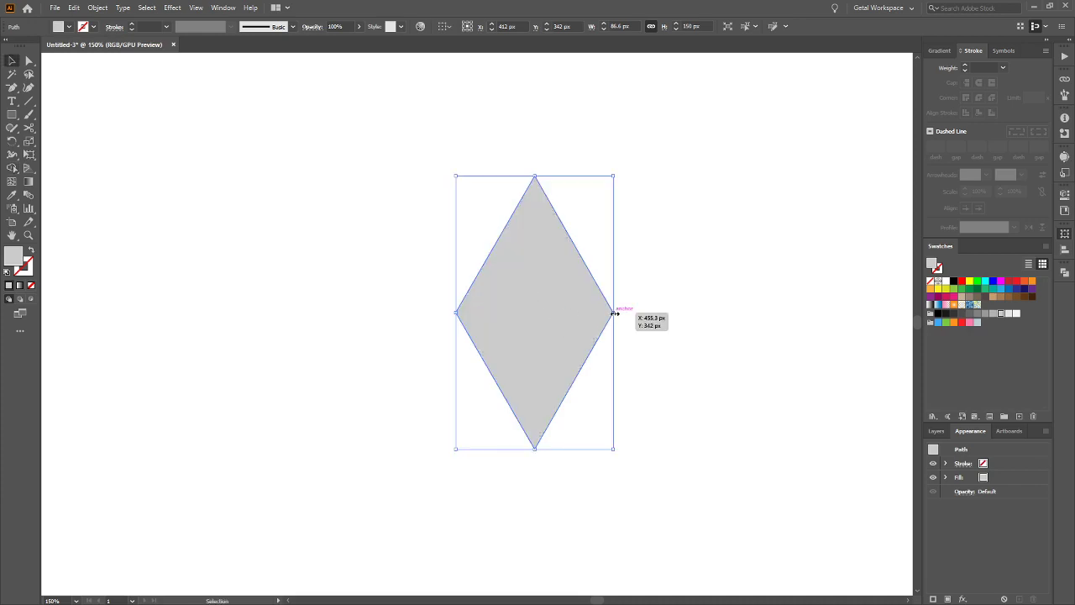
pyautogui.moveTo(614, 312); pyautogui.dragTo(594, 324)
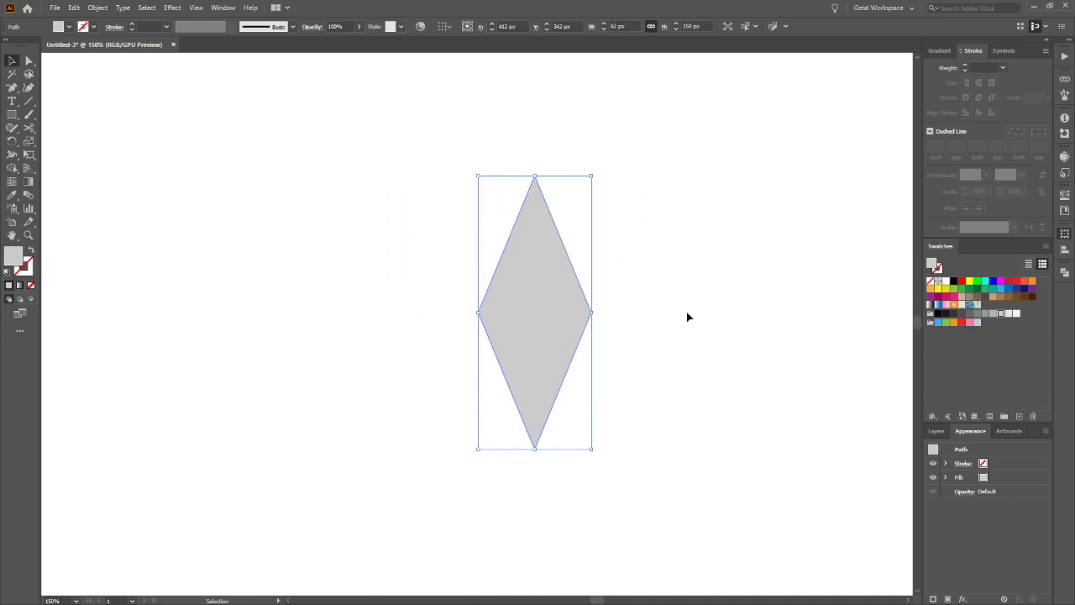
pyautogui.click(686, 314)
pyautogui.scroll(-3, 655, 319)
pyautogui.scroll(-1, 664, 317)
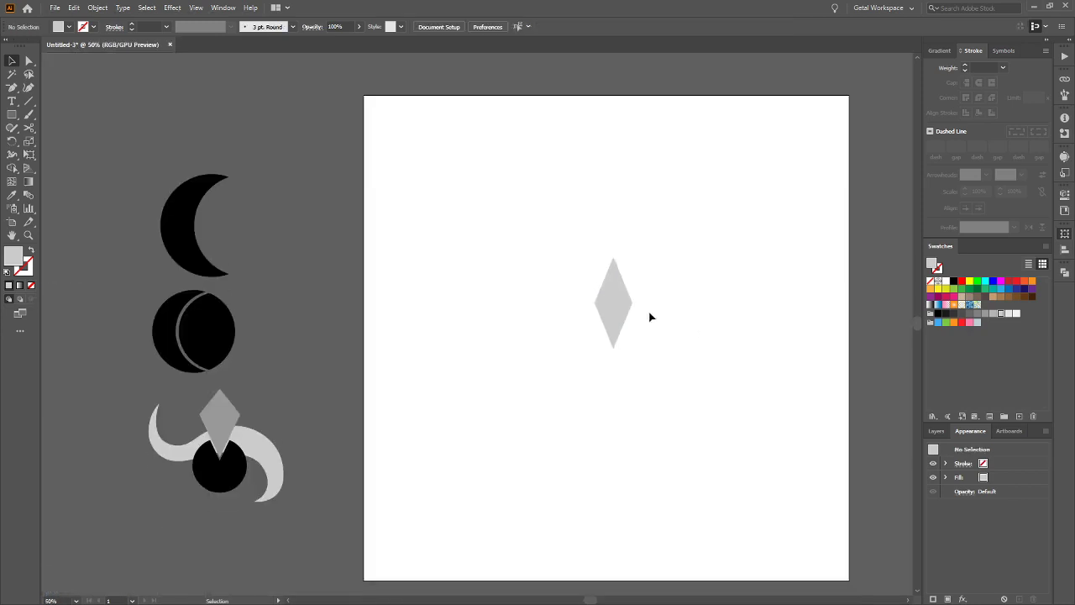
pyautogui.moveTo(620, 312); pyautogui.dragTo(280, 375)
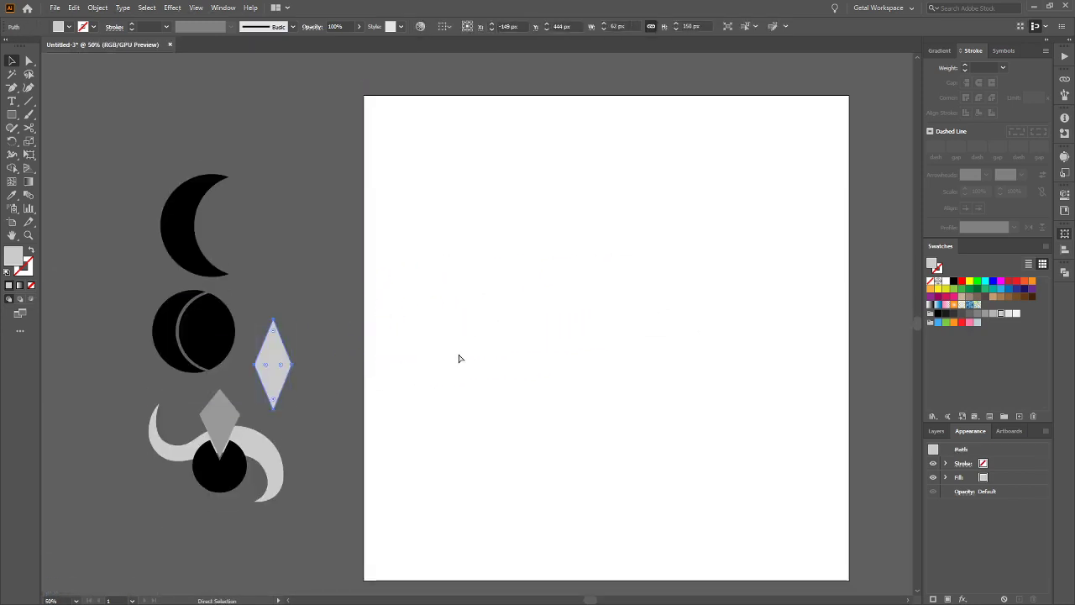
pyautogui.hscroll(2, 461, 357)
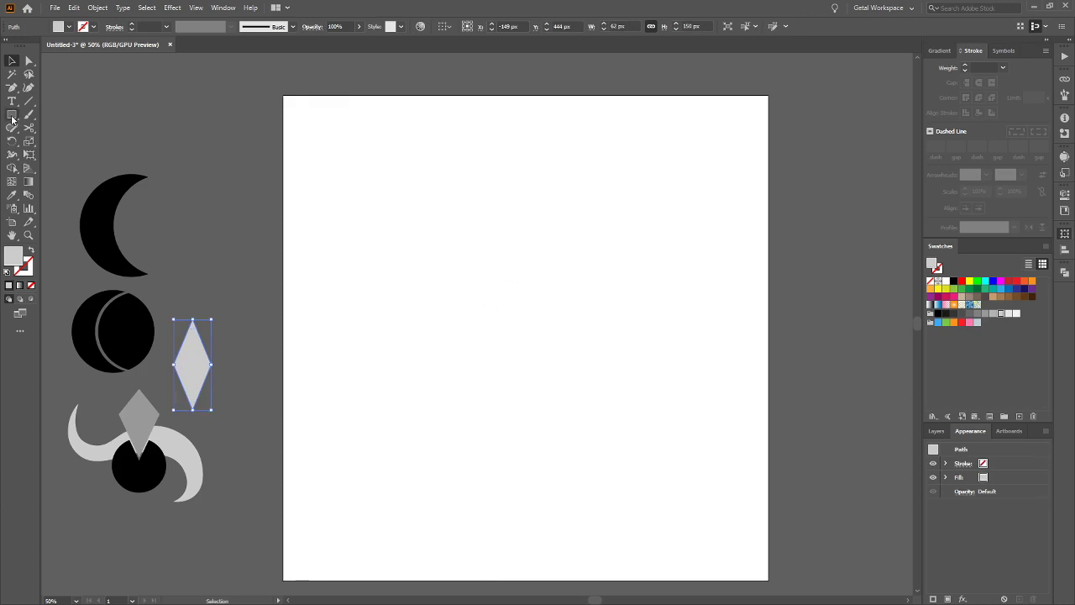
pyautogui.press('l')
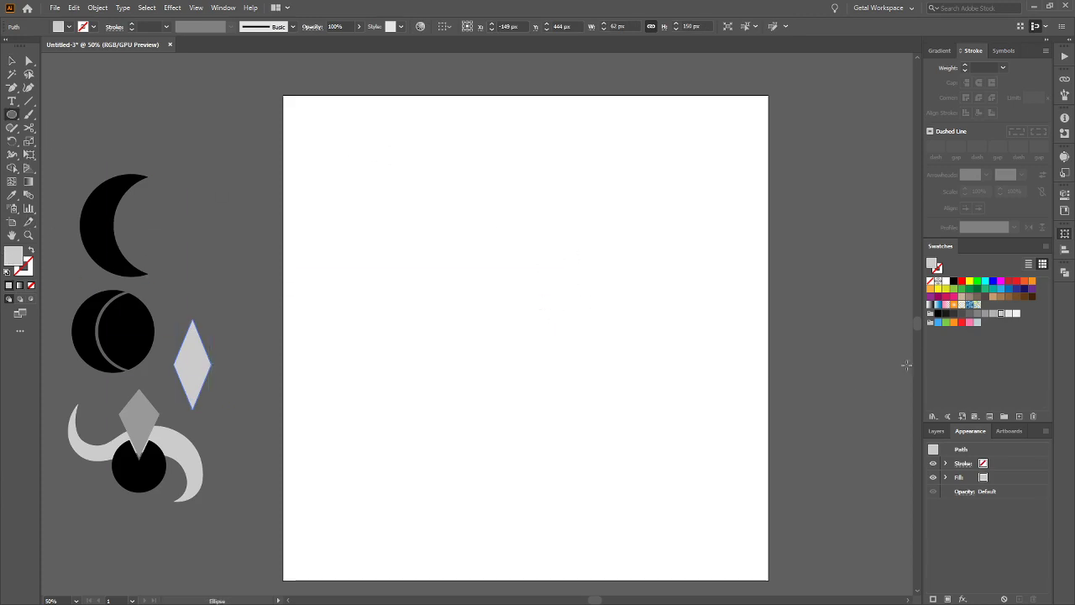
pyautogui.click(970, 322)
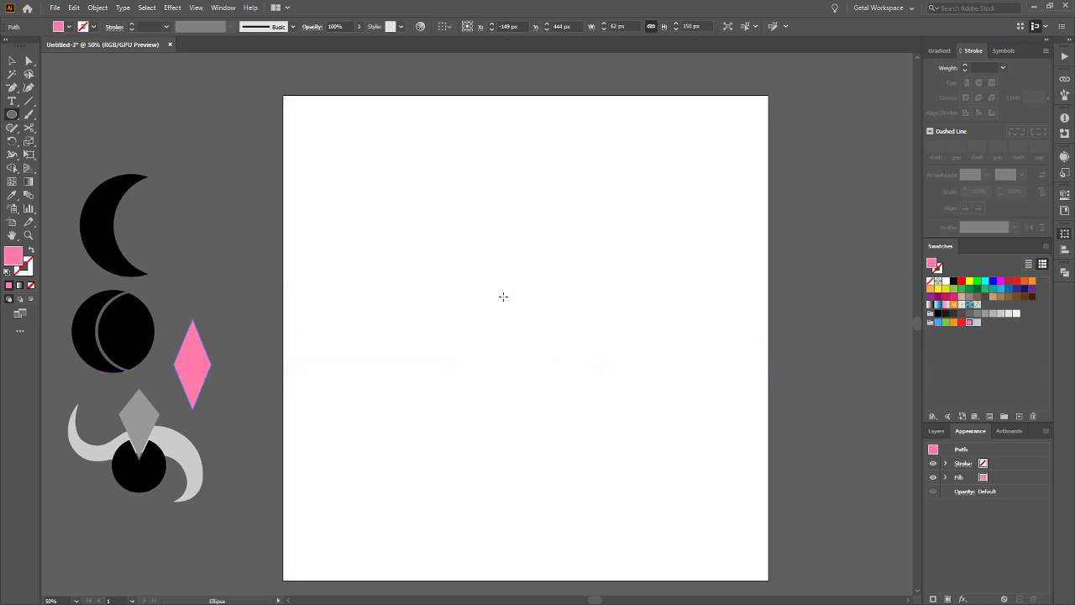
pyautogui.press('v')
pyautogui.hotkey('ctrl', 'z')
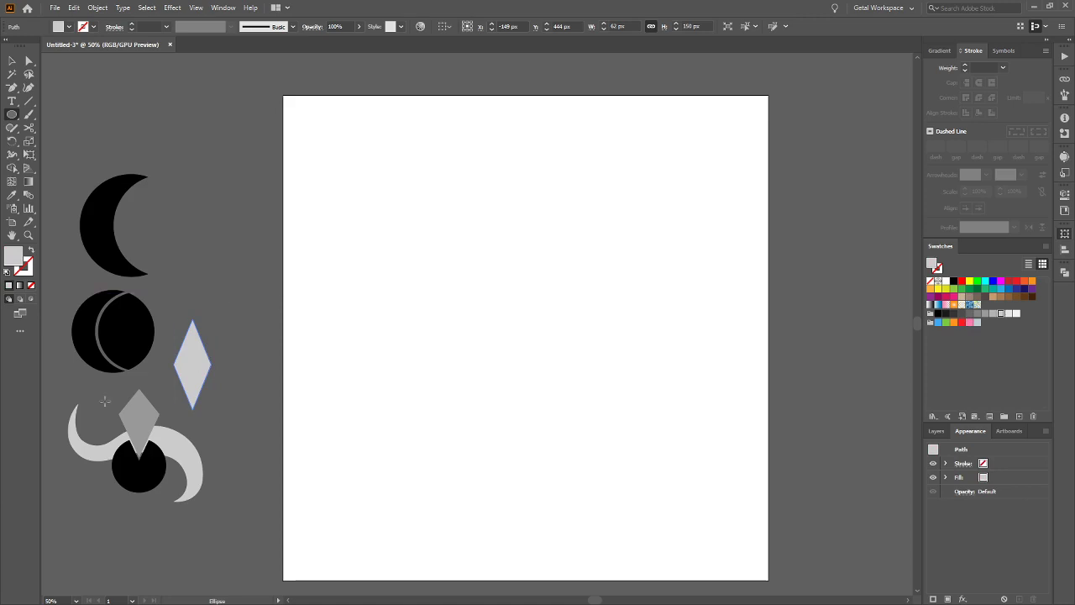
pyautogui.press('v')
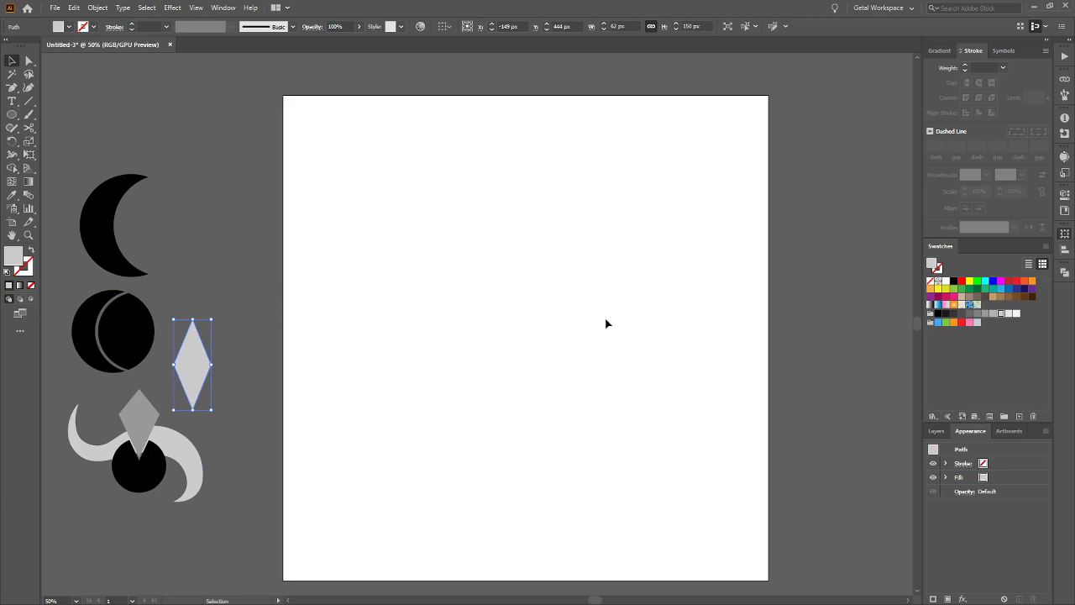
pyautogui.click(512, 312)
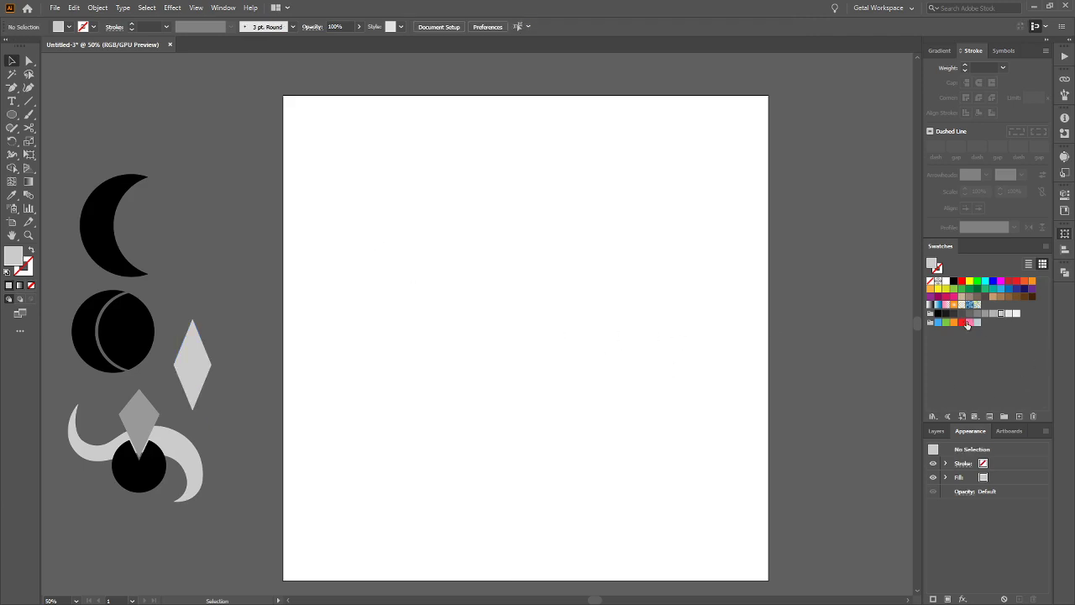
pyautogui.click(968, 322)
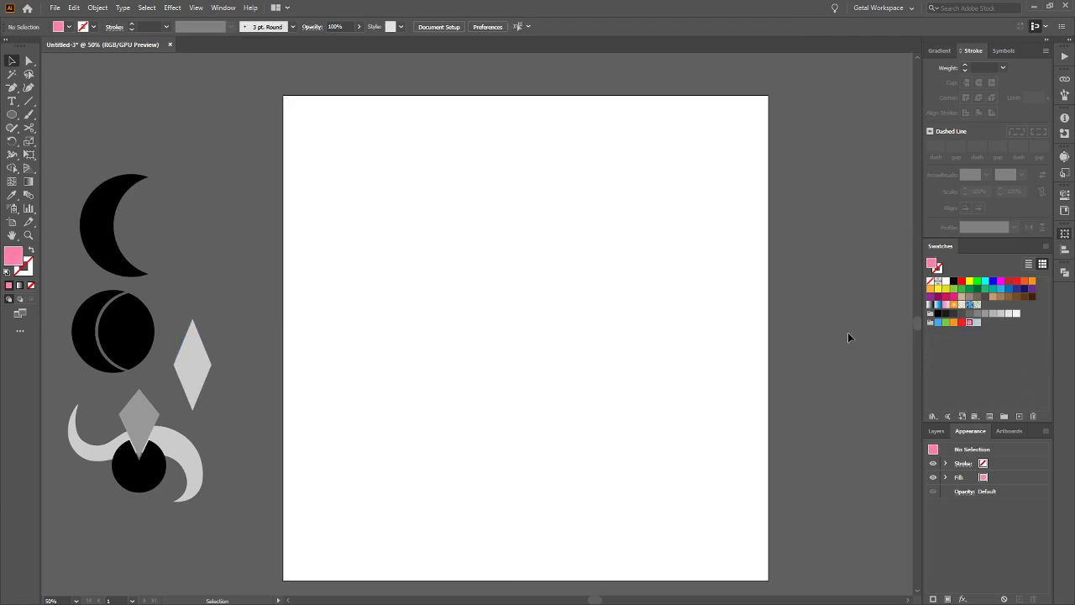
pyautogui.click(202, 364)
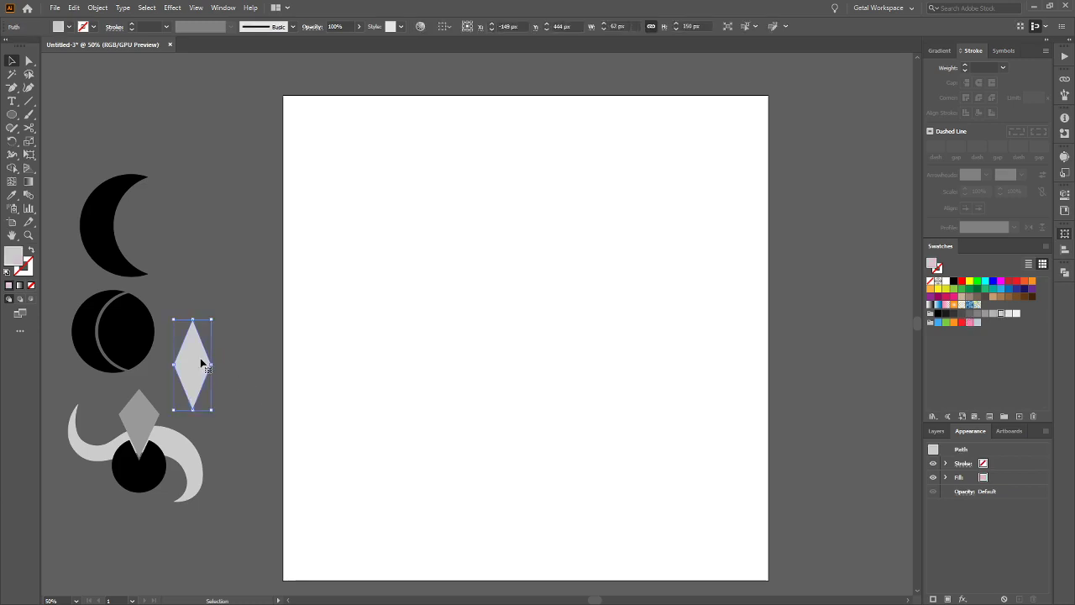
pyautogui.click(494, 335)
pyautogui.click(199, 366)
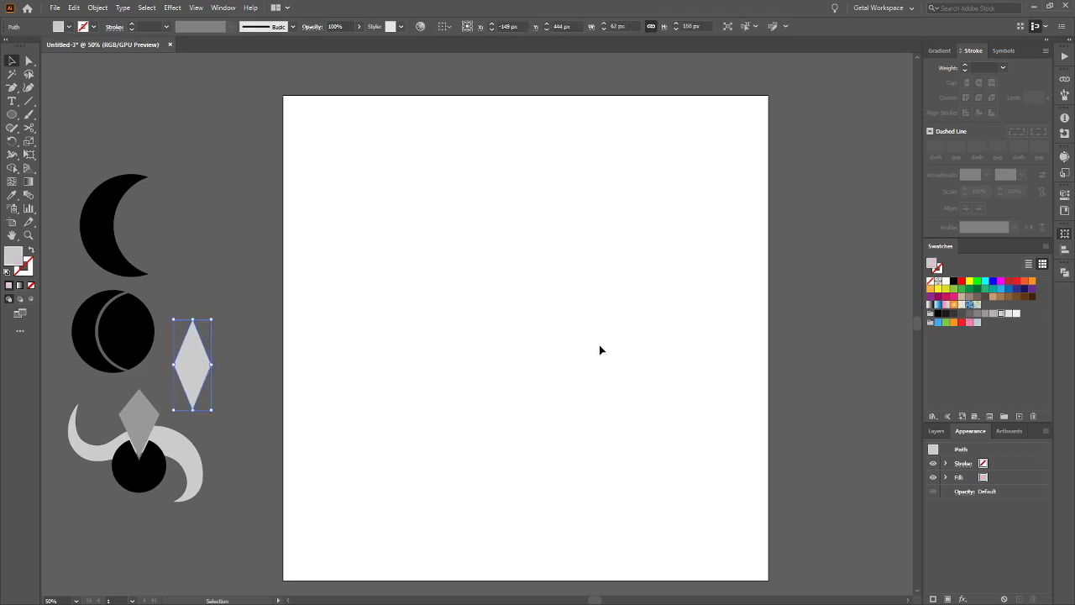
pyautogui.press('m')
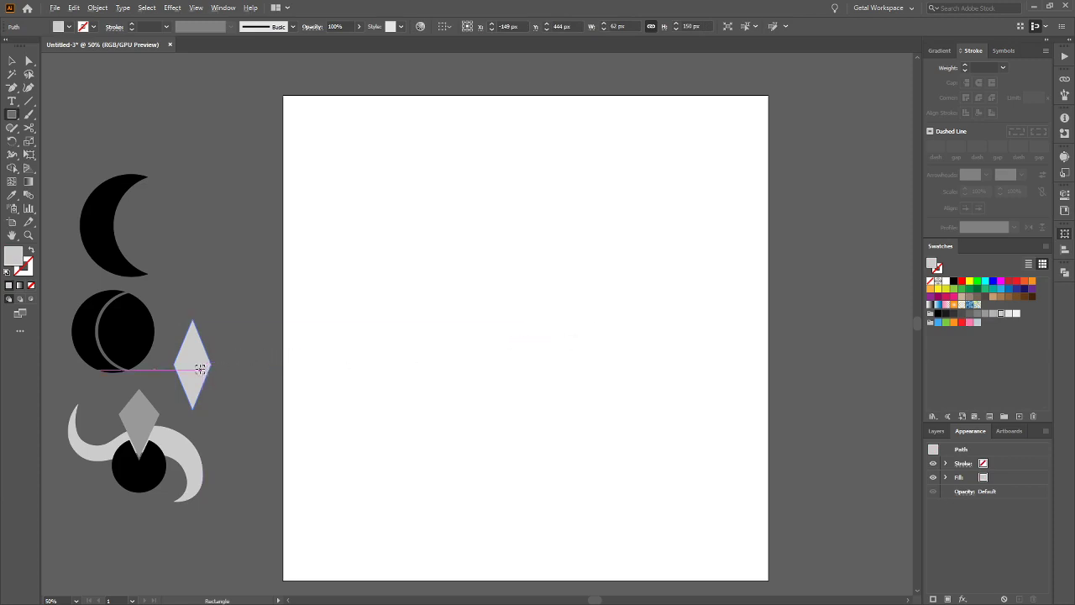
pyautogui.scroll(4, 195, 366)
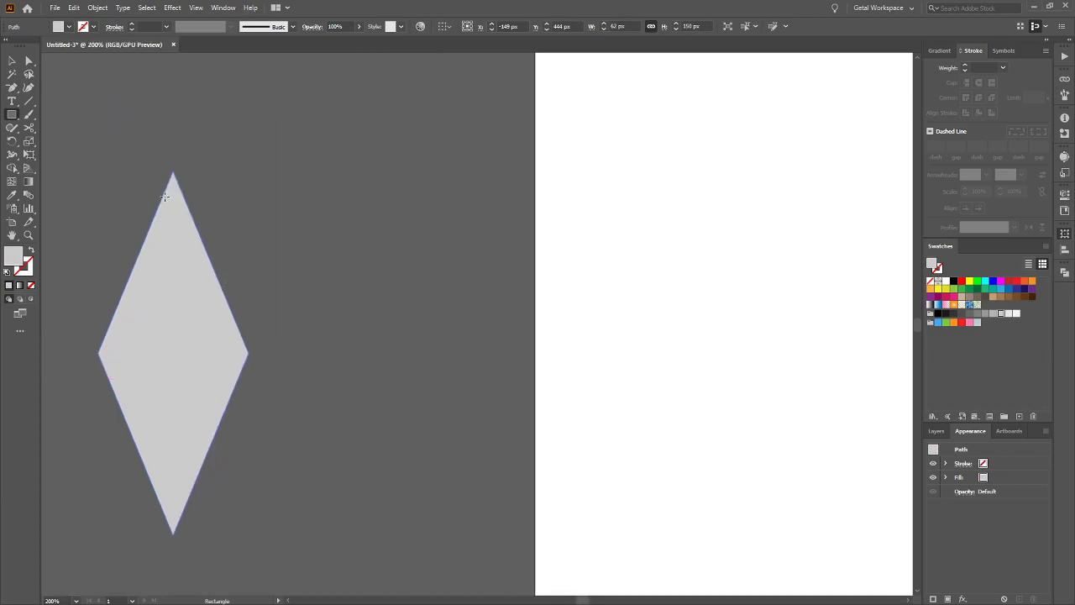
pyautogui.scroll(-5, 626, 331)
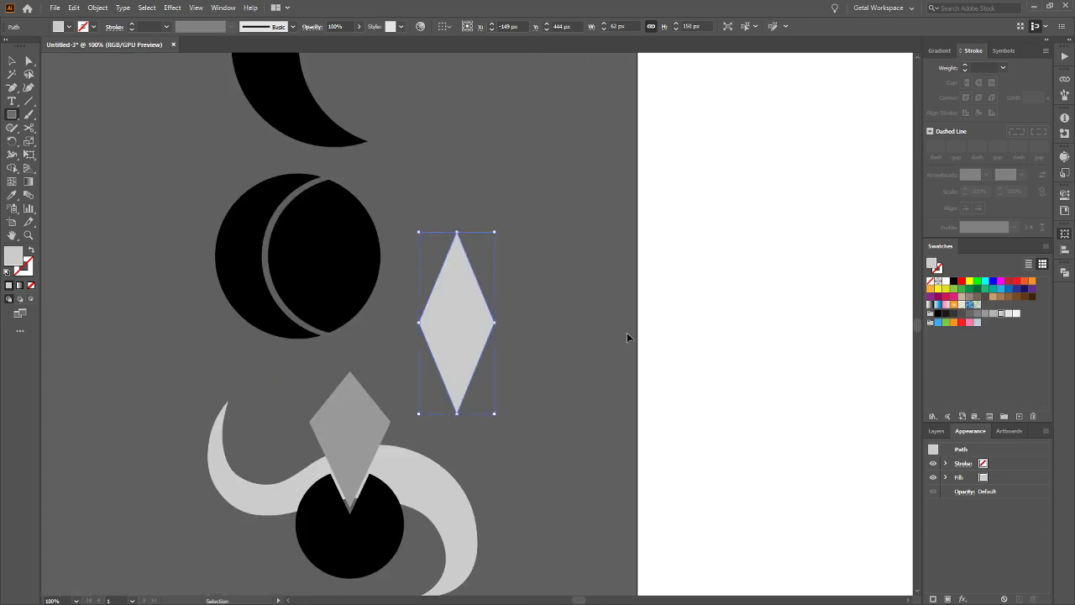
pyautogui.press('m')
pyautogui.hscroll(2, 620, 338)
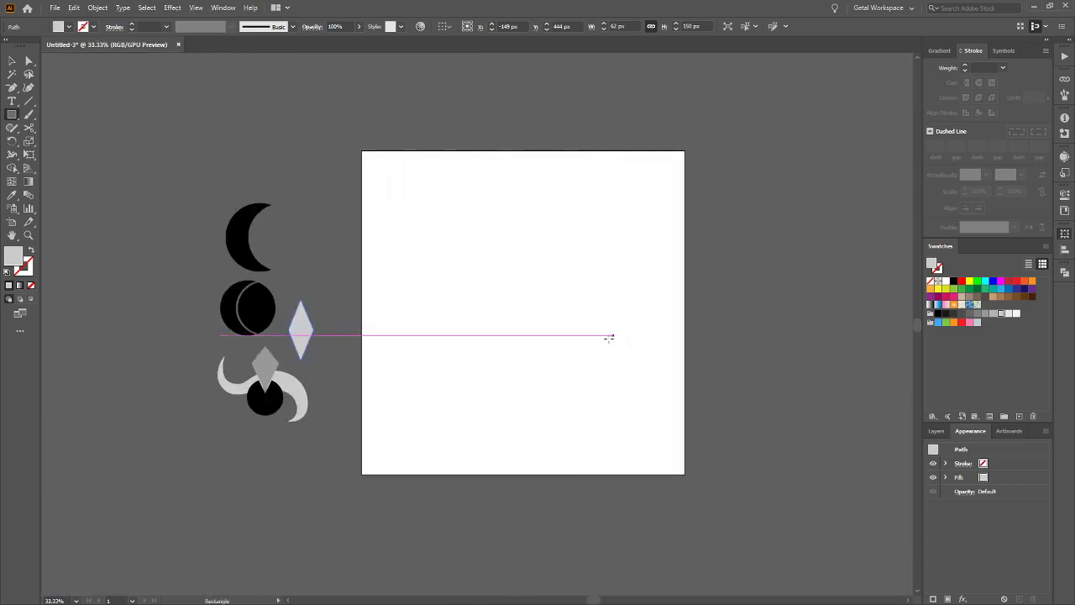
pyautogui.click(962, 290)
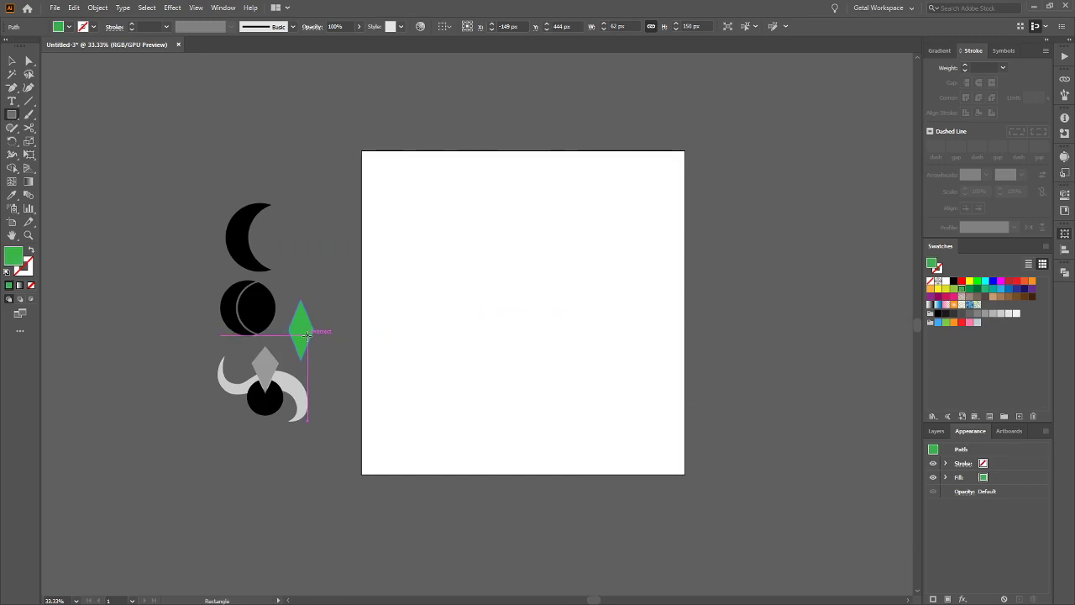
pyautogui.hotkey('ctrl', 'z')
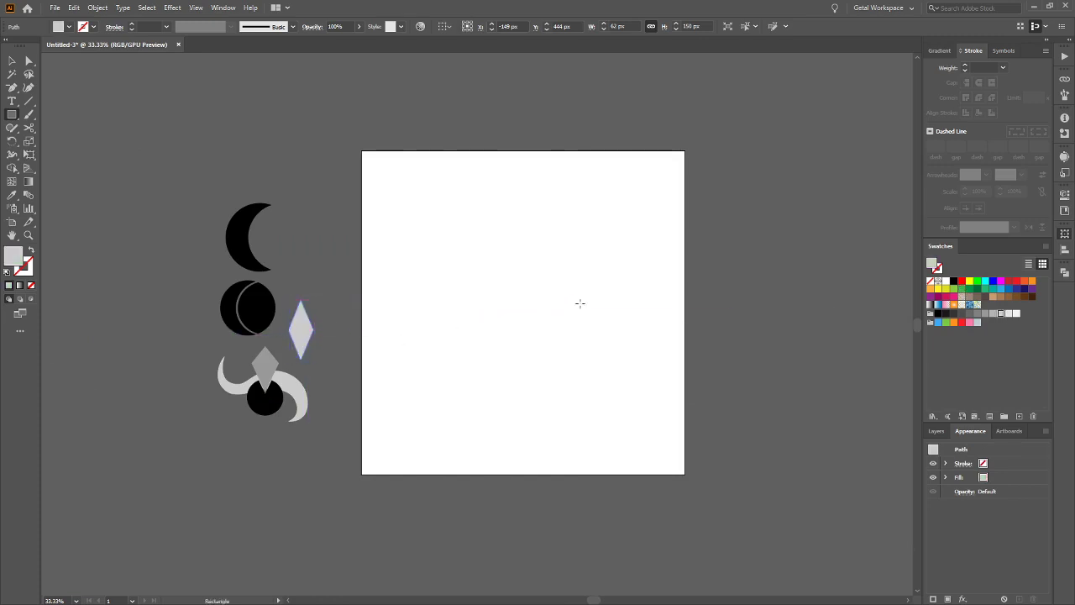
pyautogui.press('v')
pyautogui.click(546, 315)
pyautogui.scroll(1, 594, 359)
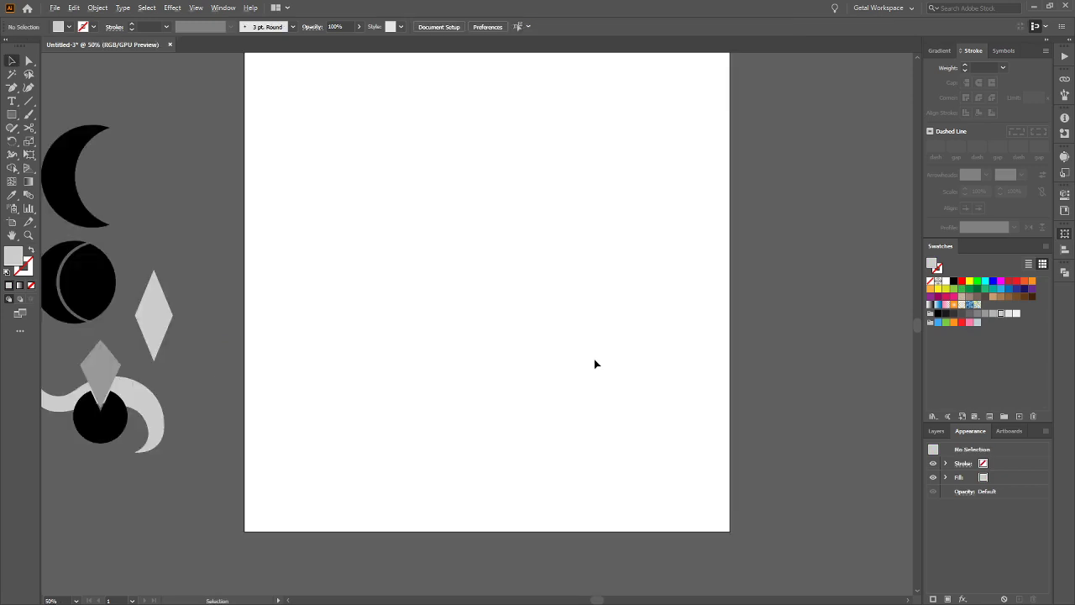
pyautogui.scroll(1, 594, 359)
pyautogui.scroll(-1, 584, 368)
pyautogui.hscroll(-2, 584, 367)
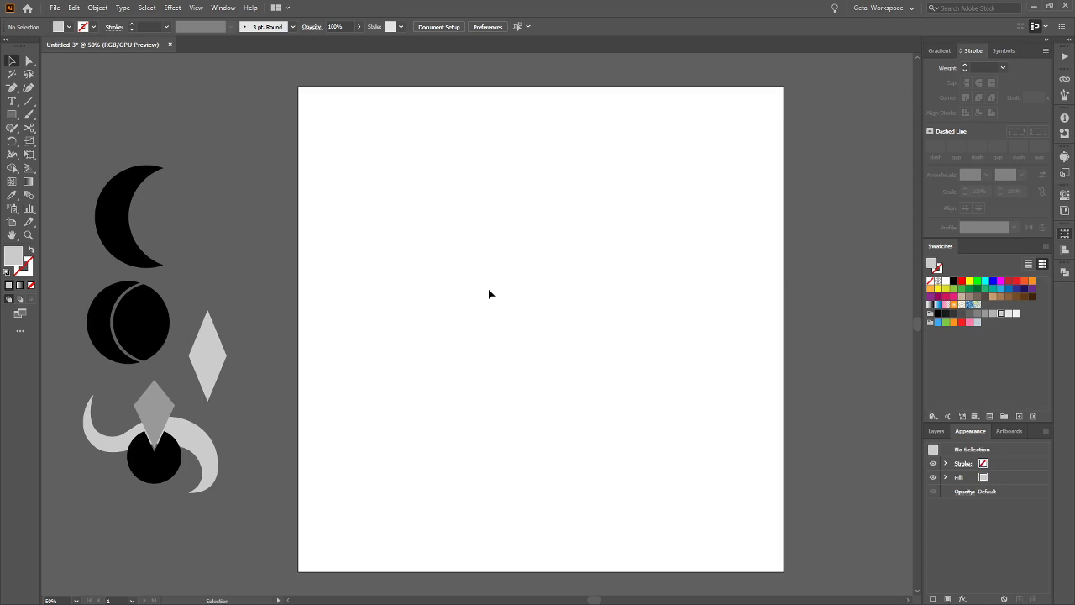
pyautogui.press('l')
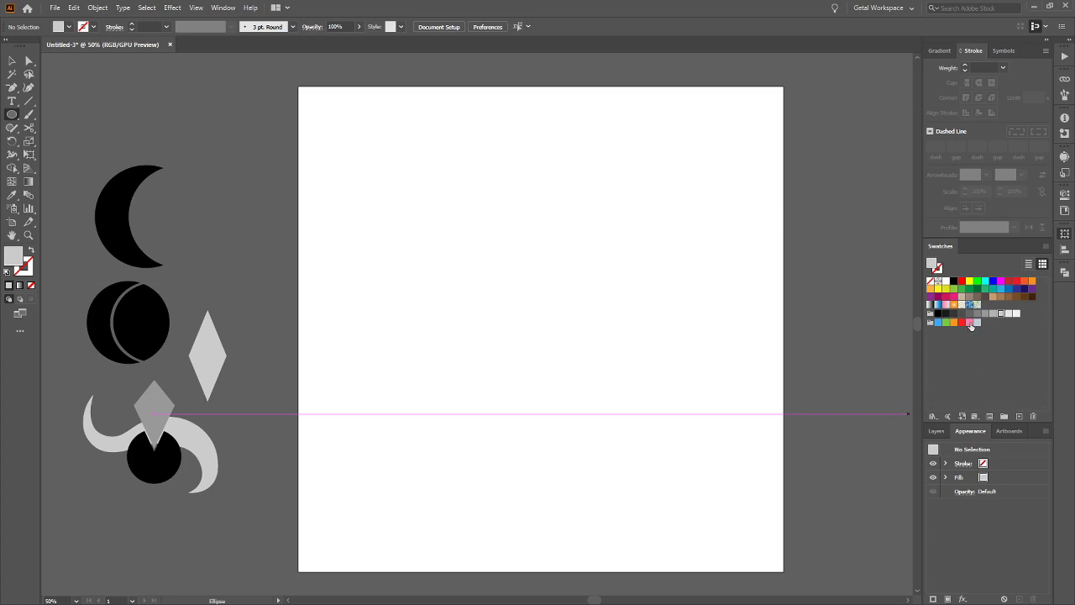
# Draw a pink-filled circle on the artboard
pyautogui.click(970, 323)
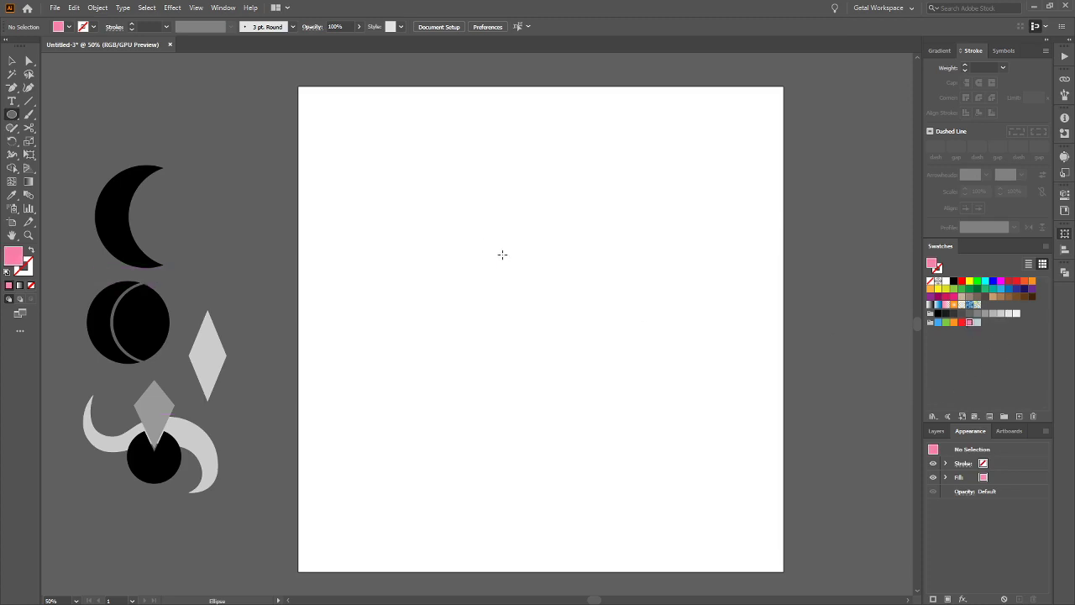
pyautogui.moveTo(463, 227); pyautogui.dragTo(500, 272)
pyautogui.scroll(2, 510, 307)
pyautogui.scroll(3, 485, 312)
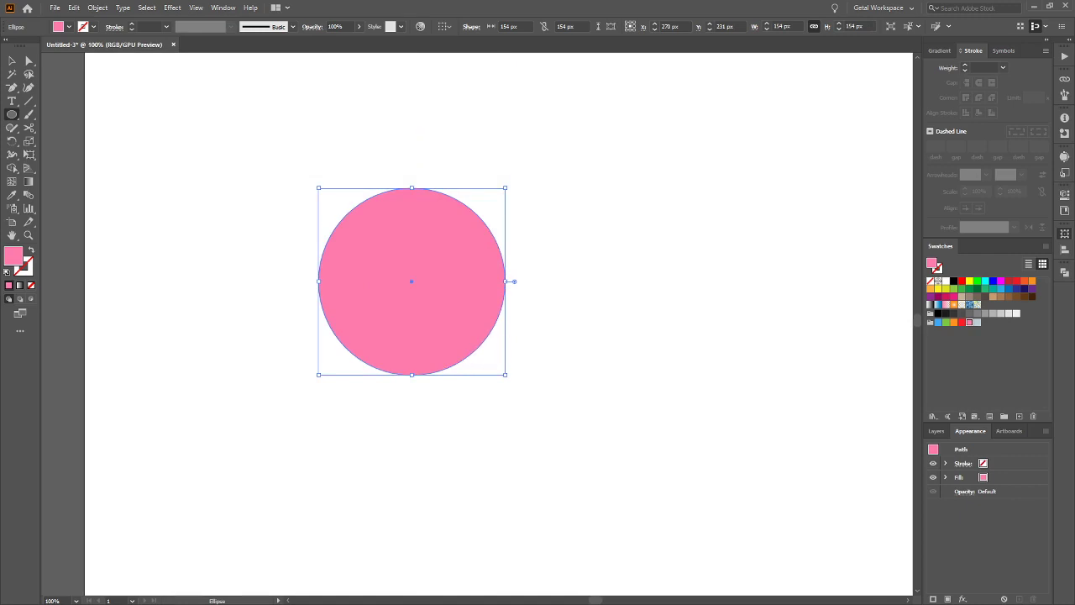
pyautogui.hscroll(-2, 499, 324)
pyautogui.scroll(-2, 513, 325)
pyautogui.scroll(1, 522, 322)
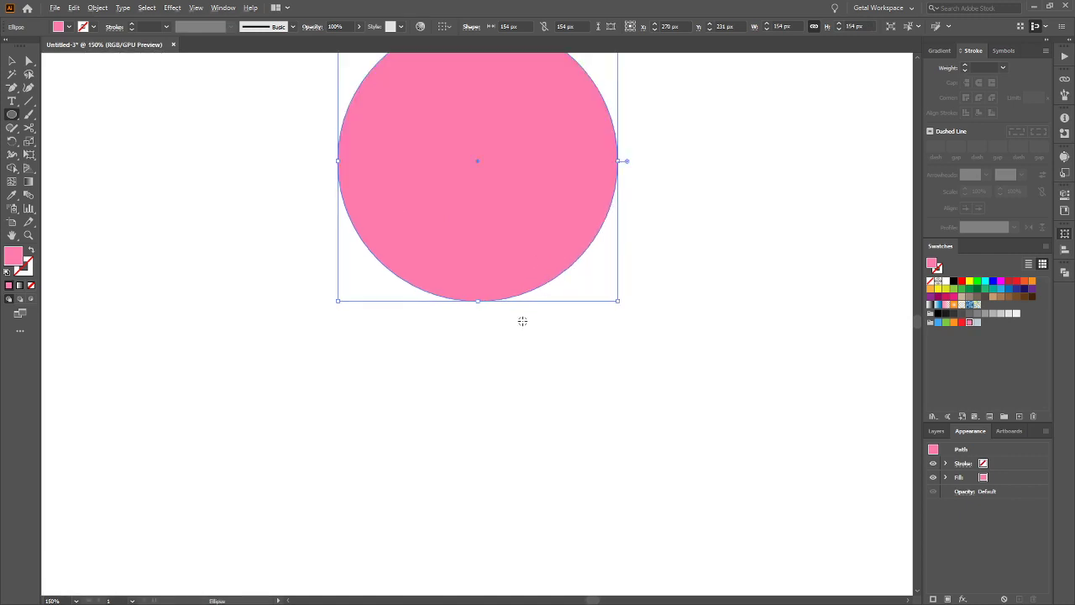
pyautogui.scroll(-2, 522, 319)
pyautogui.hscroll(2, 513, 319)
pyautogui.scroll(3, 496, 318)
pyautogui.scroll(-2, 493, 316)
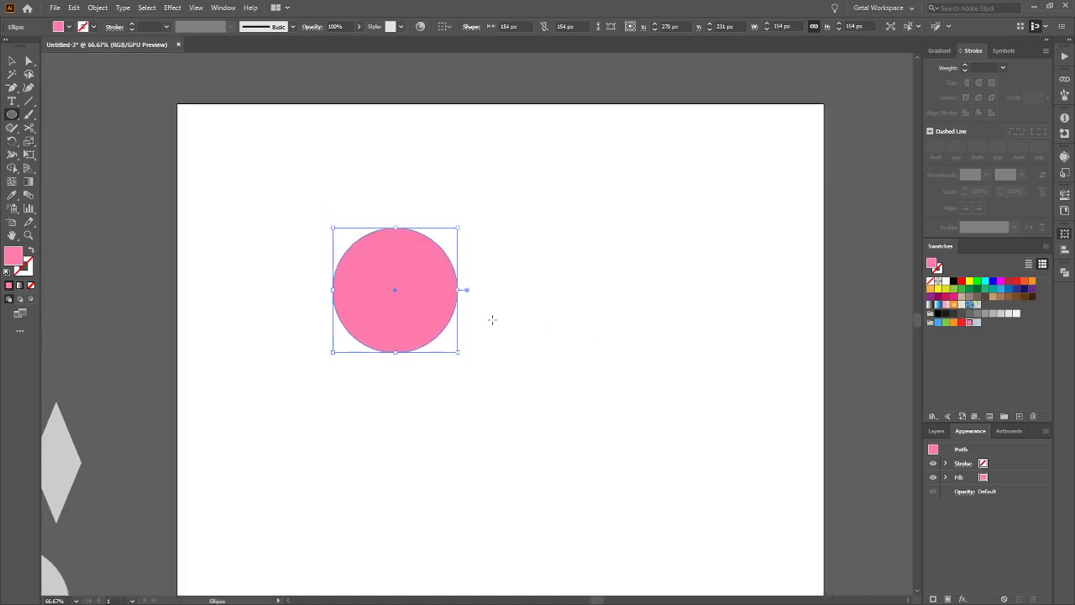
pyautogui.scroll(1, 493, 319)
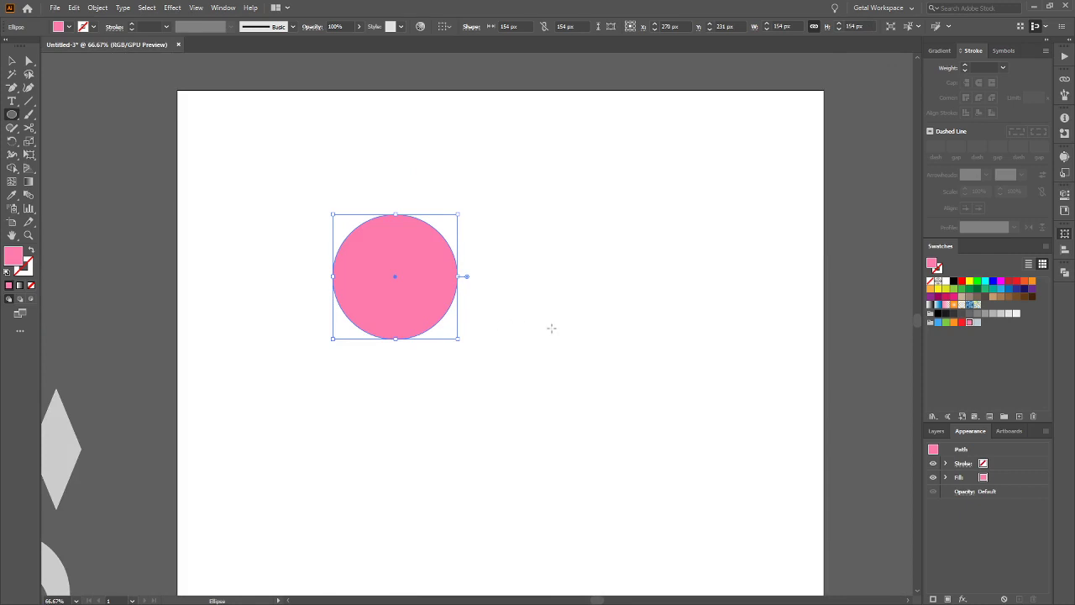
# Alt-drag an overlapping copy of the circle to the right and select both circles
pyautogui.click(12, 60)
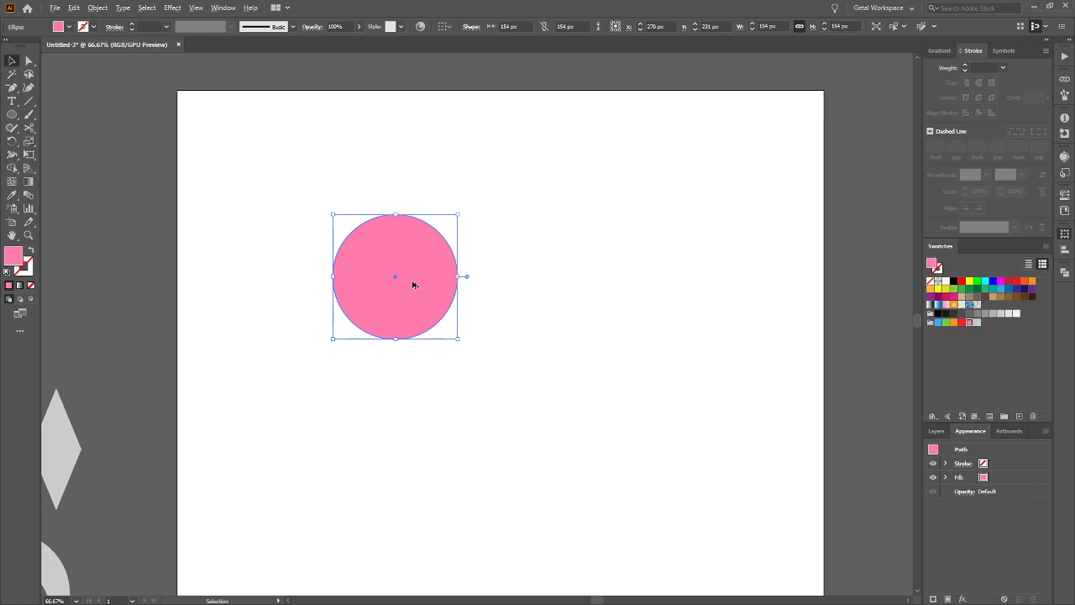
pyautogui.moveTo(412, 286); pyautogui.dragTo(506, 288)
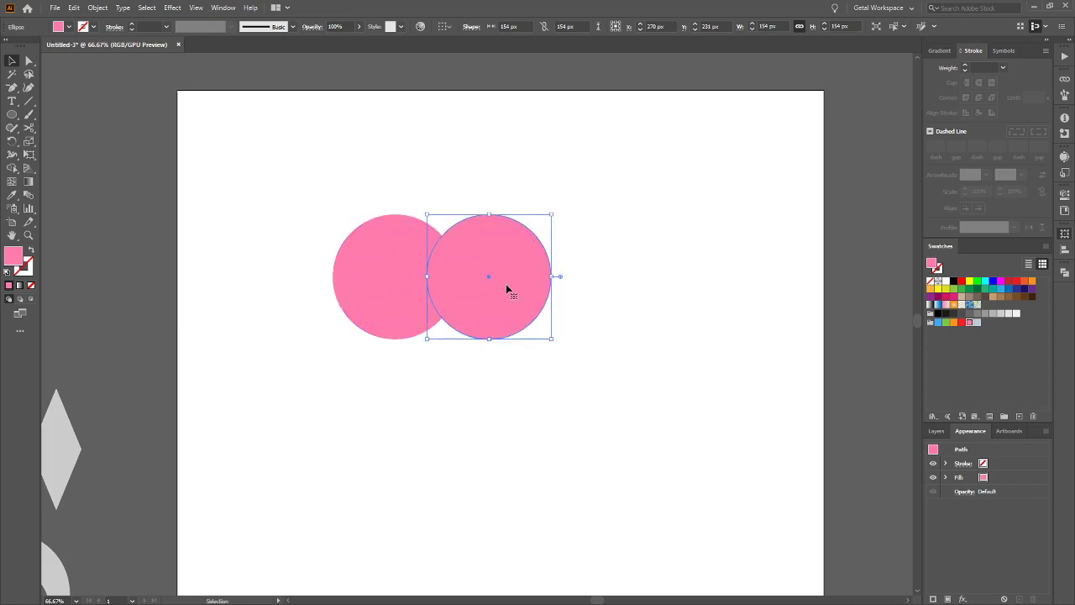
pyautogui.keyDown('shift'); pyautogui.click(377, 274); pyautogui.keyUp('shift')
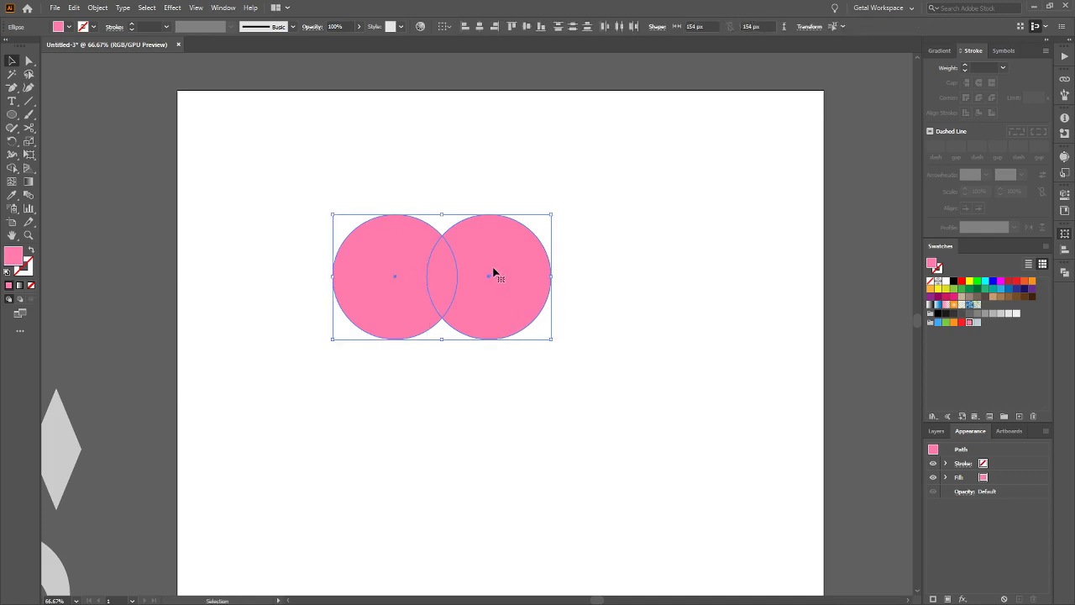
pyautogui.hotkey('shift', 'm')
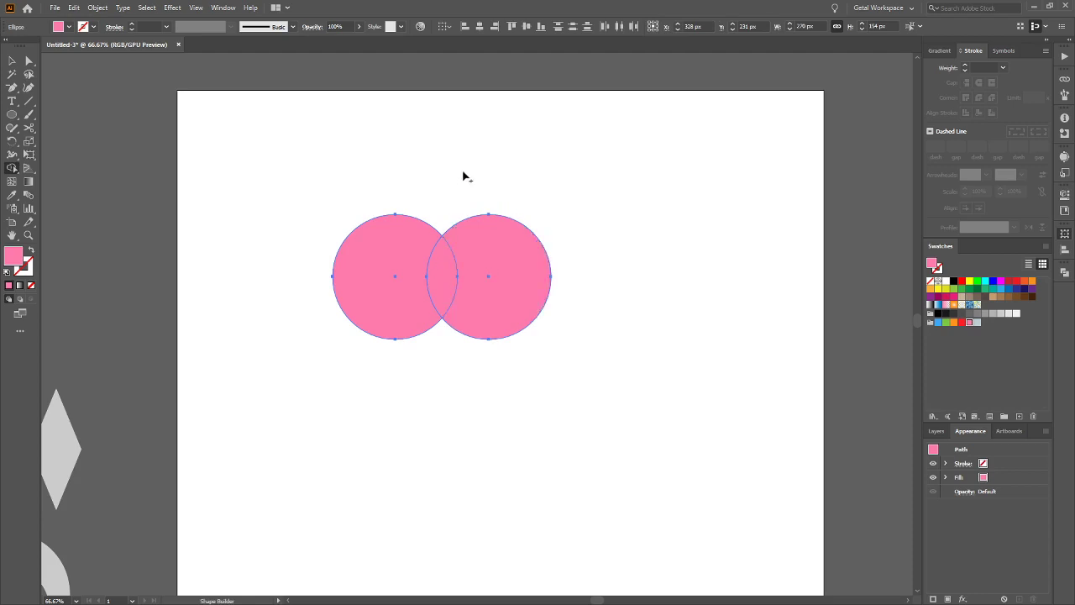
# Merge the two overlapping pink circles into one shape with the Shape Builder
pyautogui.moveTo(398, 269); pyautogui.dragTo(504, 265)
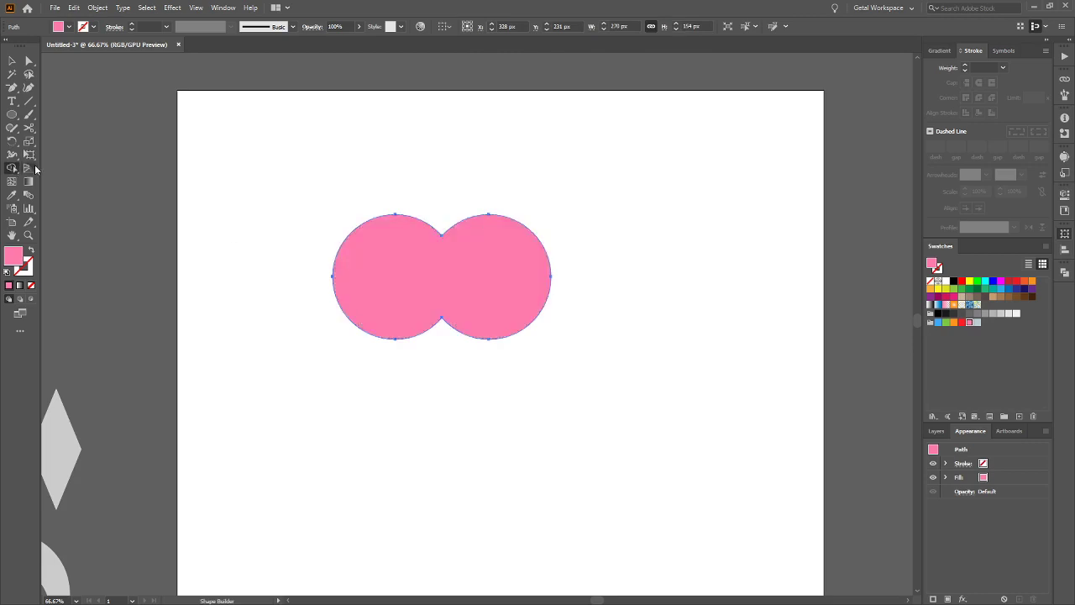
pyautogui.press('v')
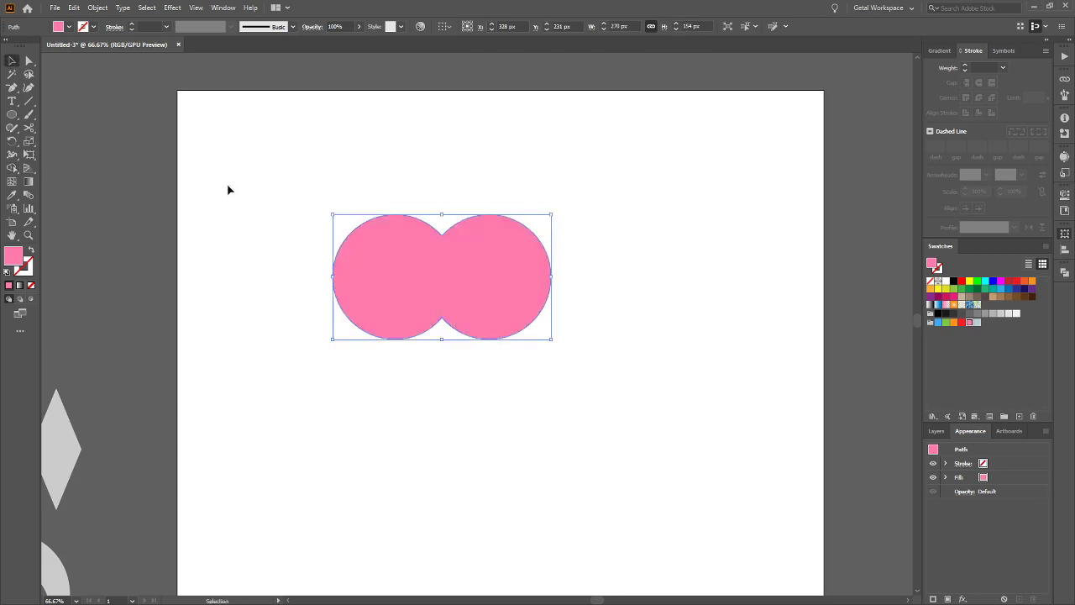
pyautogui.click(229, 188)
# Move the merged two-circle shape toward the artboard centre
pyautogui.moveTo(494, 288); pyautogui.dragTo(546, 281)
pyautogui.click(550, 426)
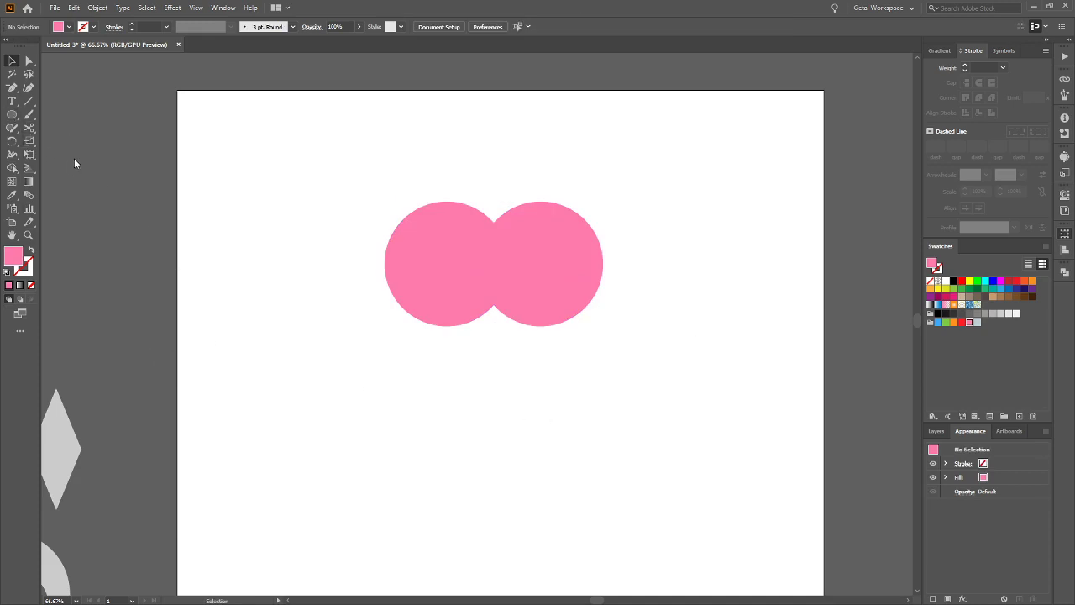
pyautogui.hotkey('shift', 'l')
# Draw a pink three-point triangle below the circles and enlarge it from its centre
pyautogui.moveTo(493, 343); pyautogui.dragTo(493, 384)
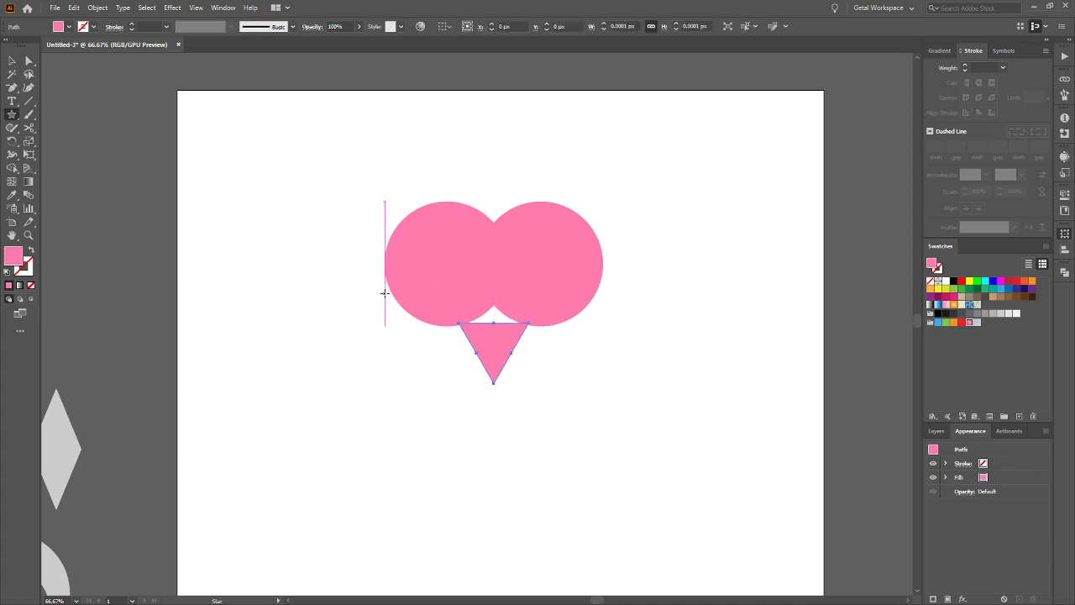
pyautogui.press('v')
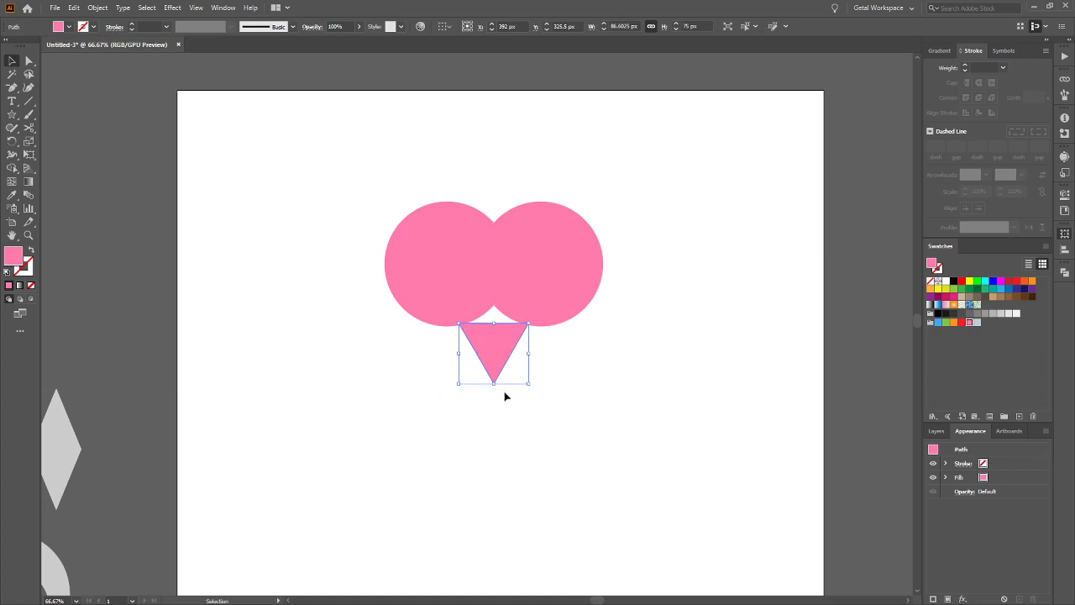
pyautogui.moveTo(529, 383); pyautogui.dragTo(631, 442)
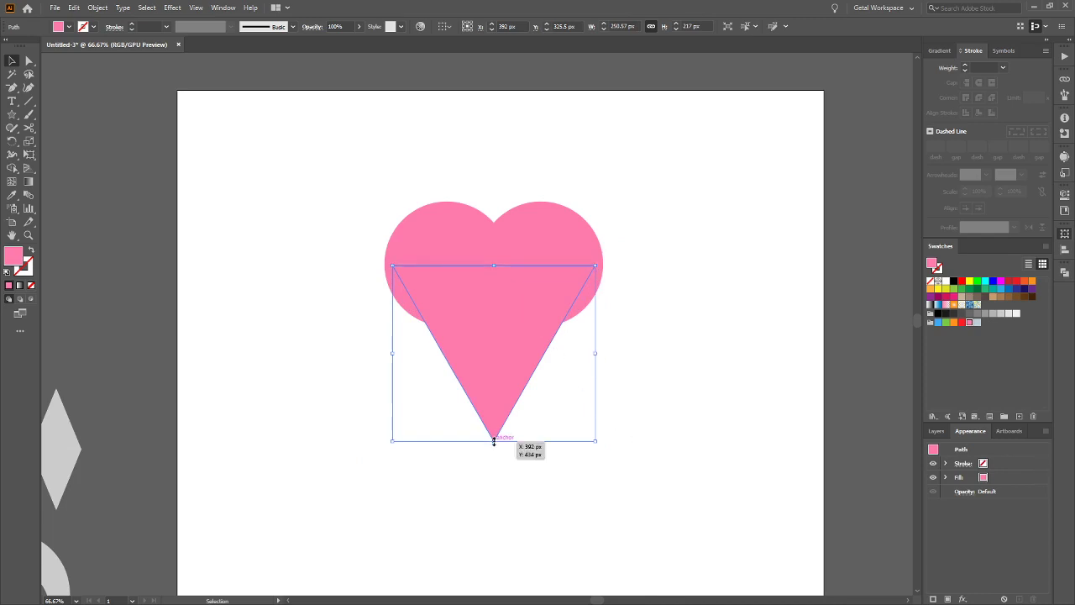
# Shorten the triangle and nudge it down so its top still overlaps both circles
pyautogui.moveTo(494, 441); pyautogui.dragTo(494, 400)
pyautogui.moveTo(524, 293); pyautogui.dragTo(521, 319)
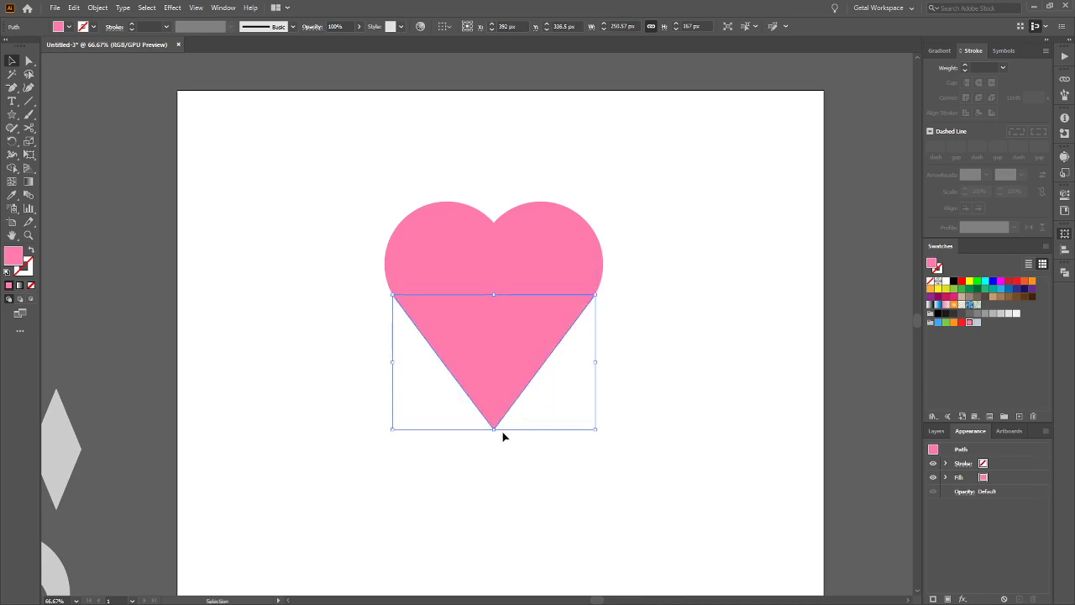
pyautogui.moveTo(494, 430); pyautogui.dragTo(494, 392)
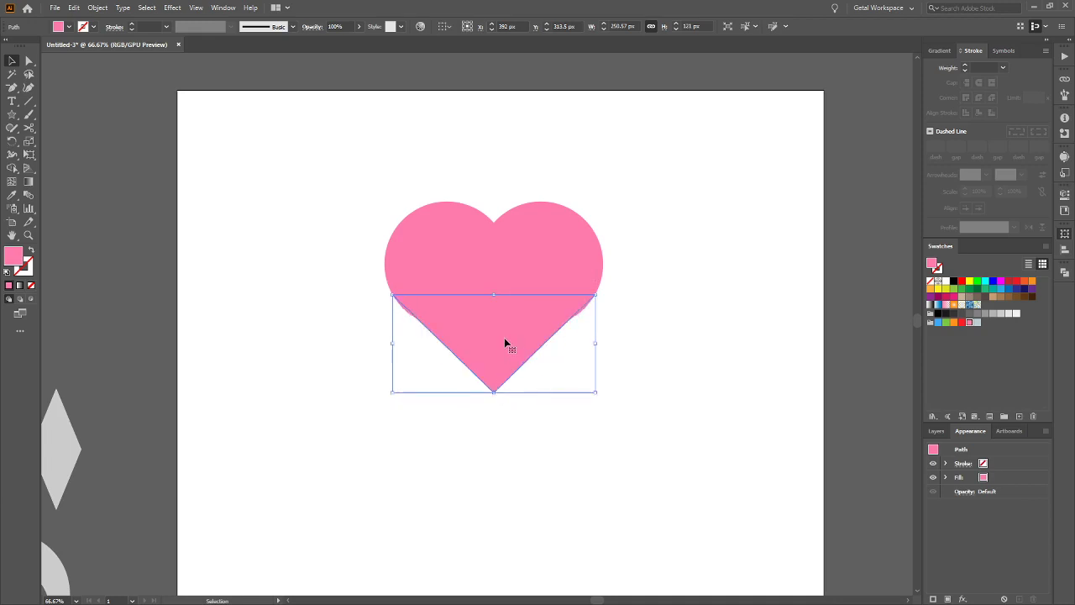
pyautogui.keyDown('shift'); pyautogui.click(506, 340); pyautogui.keyUp('shift')
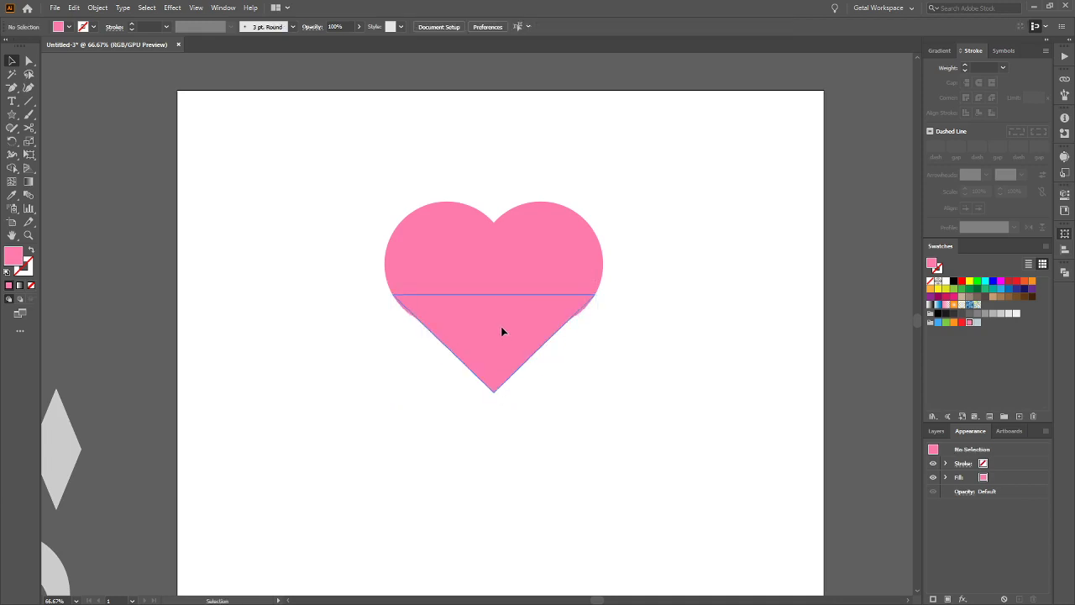
pyautogui.moveTo(501, 329); pyautogui.dragTo(503, 336)
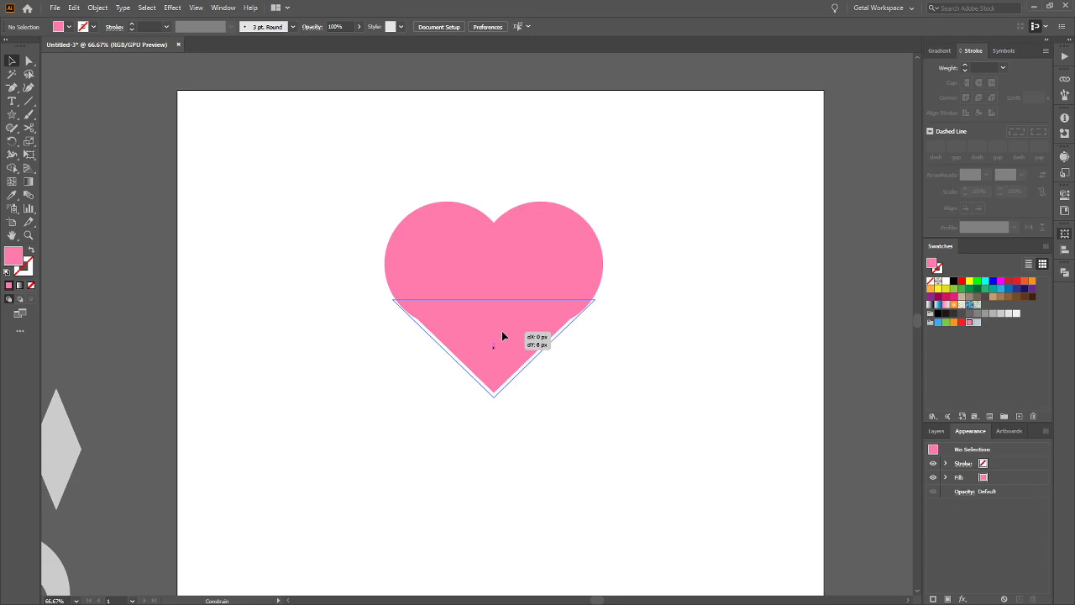
pyautogui.moveTo(502, 336); pyautogui.dragTo(502, 334)
# Add the merged circle shape to the selection alongside the triangle
pyautogui.scroll(2, 493, 355)
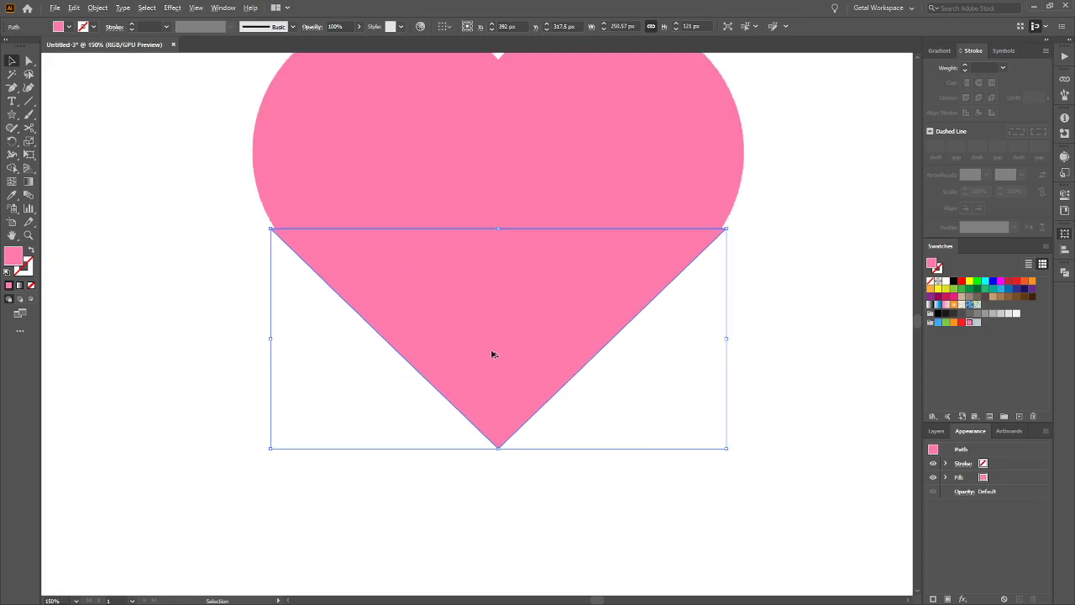
pyautogui.scroll(3, 492, 355)
pyautogui.scroll(1, 492, 354)
pyautogui.scroll(-2, 493, 354)
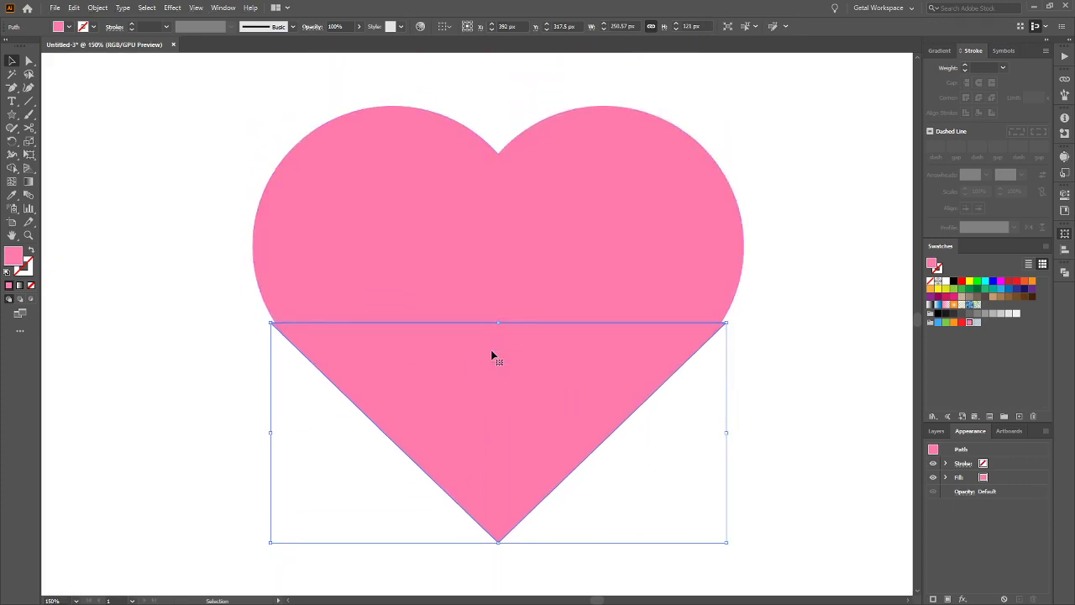
pyautogui.keyDown('shift'); pyautogui.click(536, 238); pyautogui.keyUp('shift')
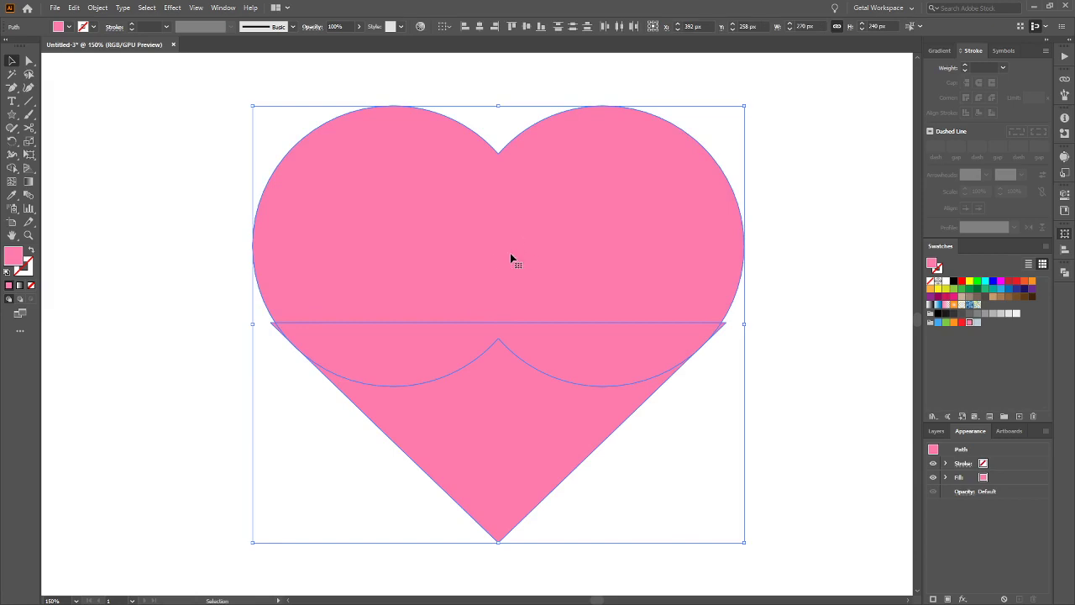
# Merge the circles and triangle into a single heart path with the Shape Builder
pyautogui.hotkey('shift', 'm')
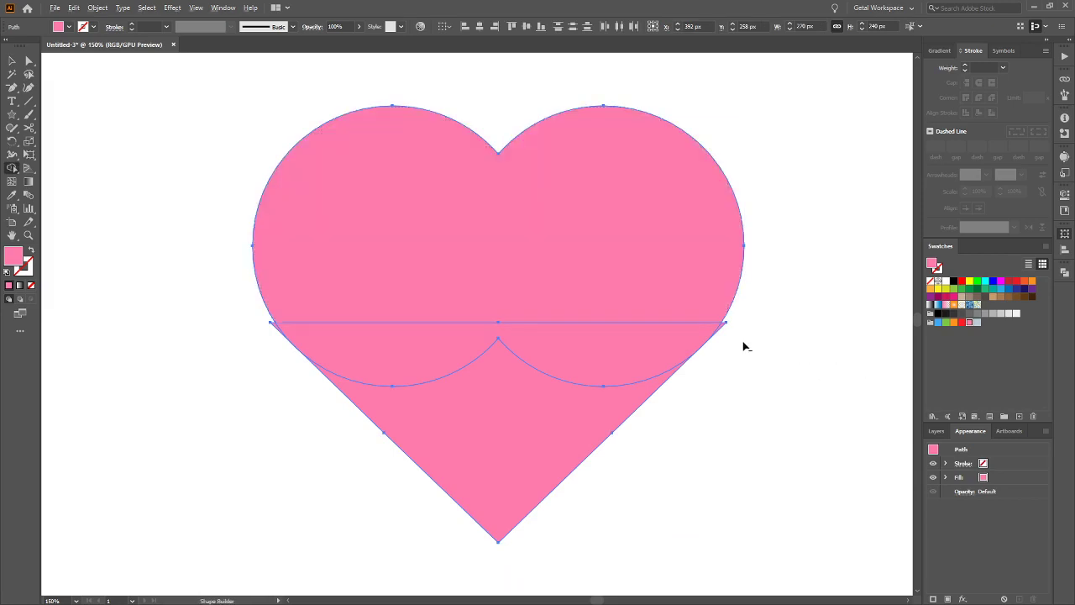
pyautogui.moveTo(725, 328)
pyautogui.mouseDown()
pyautogui.moveTo(594, 417)
pyautogui.moveTo(273, 367)
pyautogui.mouseUp()
pyautogui.moveTo(686, 305)
pyautogui.mouseDown()
pyautogui.moveTo(677, 275)
pyautogui.moveTo(703, 273)
pyautogui.moveTo(713, 332)
pyautogui.moveTo(596, 390)
pyautogui.moveTo(310, 369)
pyautogui.moveTo(291, 348)
pyautogui.moveTo(647, 355)
pyautogui.moveTo(710, 344)
pyautogui.moveTo(685, 334)
pyautogui.moveTo(580, 336)
pyautogui.mouseUp()
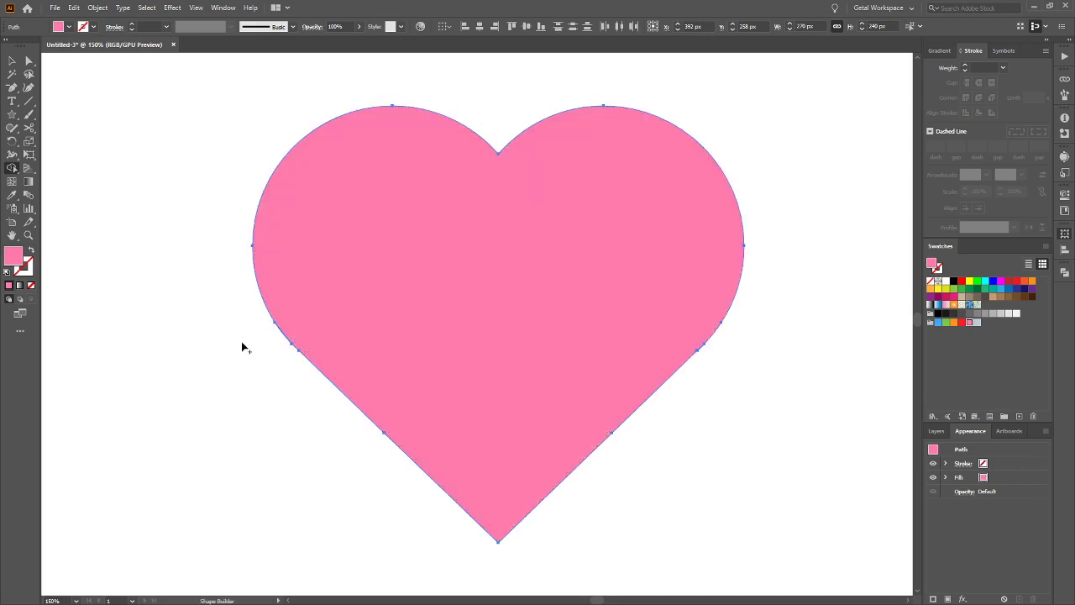
# Move the heart up and right, then undo a stray selection of a small line
pyautogui.press('v')
pyautogui.click(130, 350)
pyautogui.moveTo(521, 273); pyautogui.dragTo(653, 231)
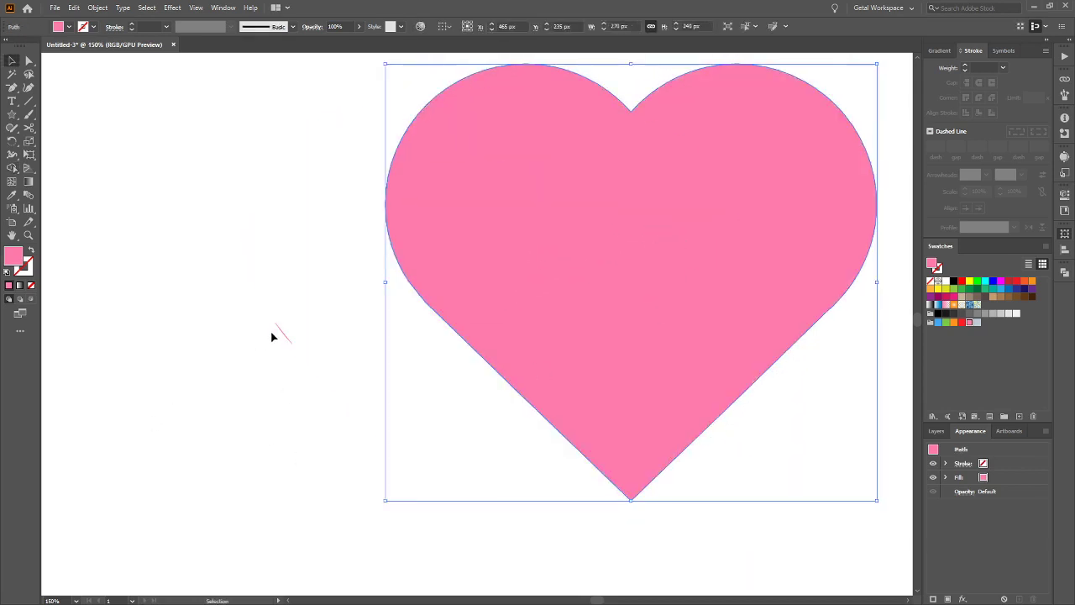
pyautogui.moveTo(263, 310); pyautogui.dragTo(308, 376)
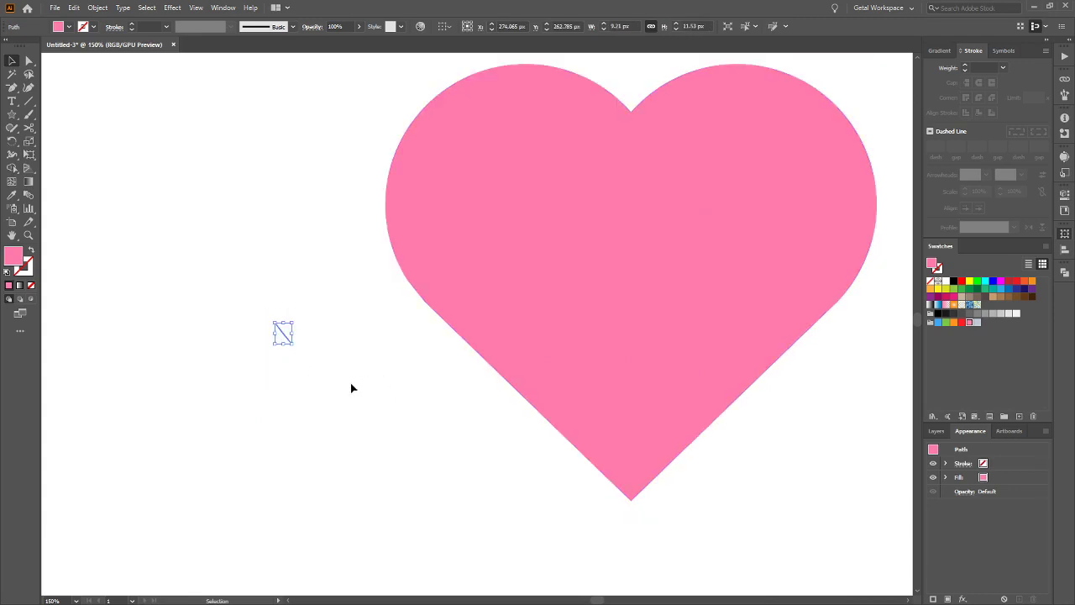
pyautogui.hotkey('ctrl', 'z')
pyautogui.hotkey('ctrl', 'z')
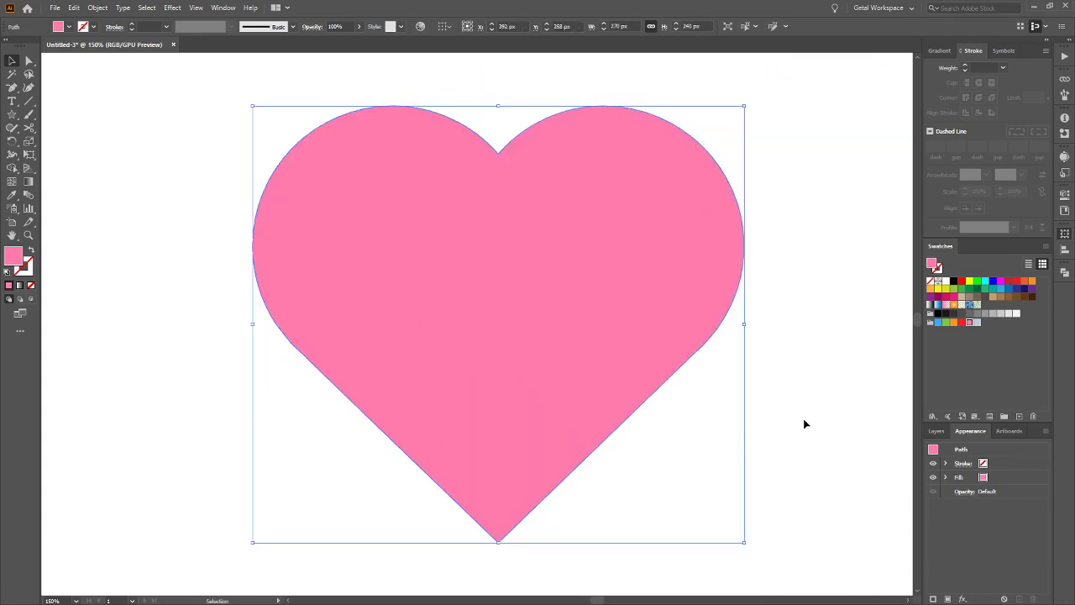
# Marquee-select the whole heart and inspect it with the Shape Builder active
pyautogui.click(877, 424)
pyautogui.moveTo(224, 91); pyautogui.dragTo(869, 495)
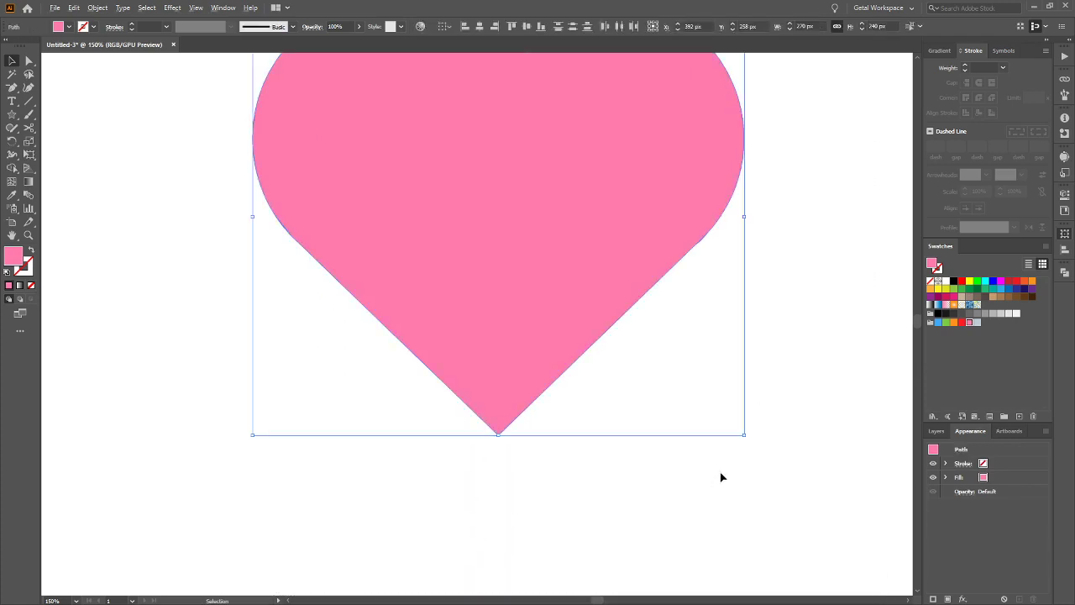
pyautogui.scroll(2, 720, 478)
pyautogui.scroll(-1, 720, 478)
pyautogui.scroll(4, 744, 278)
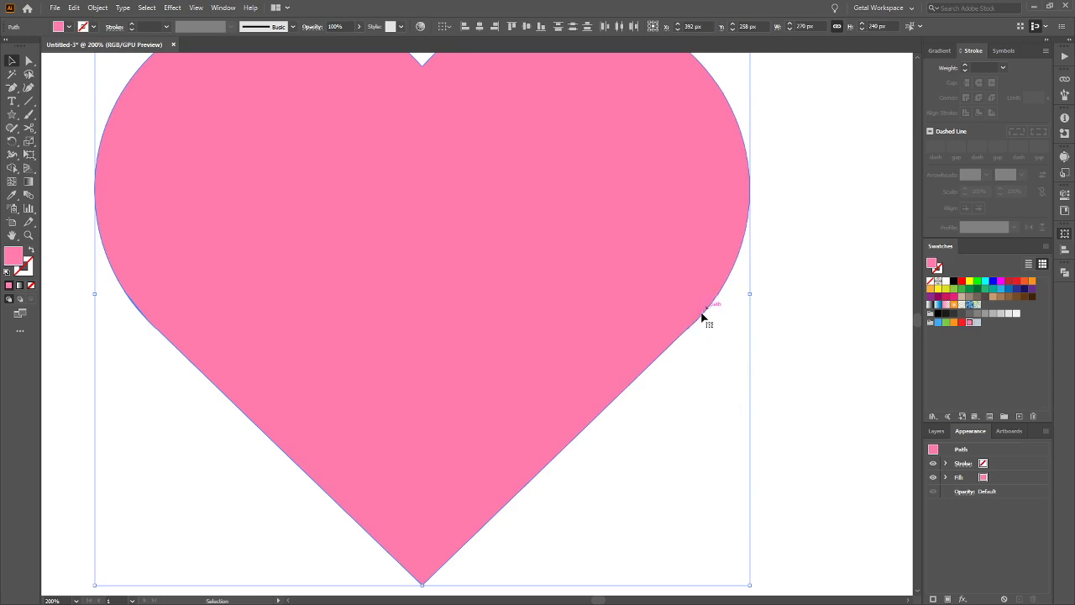
pyautogui.hotkey('shift', 'm')
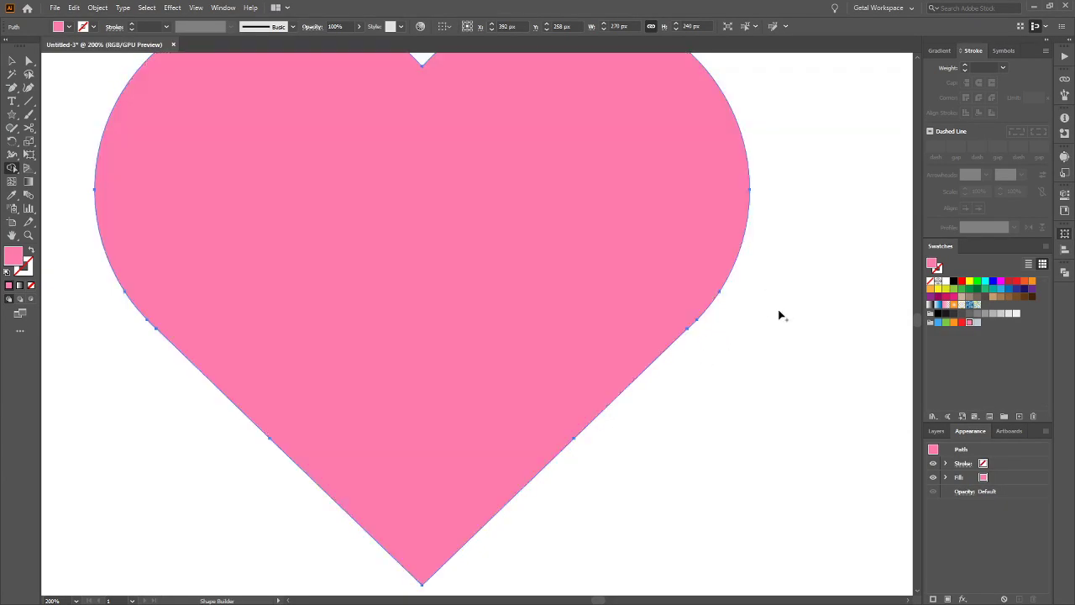
pyautogui.hscroll(-2, 694, 303)
pyautogui.hscroll(1, 708, 298)
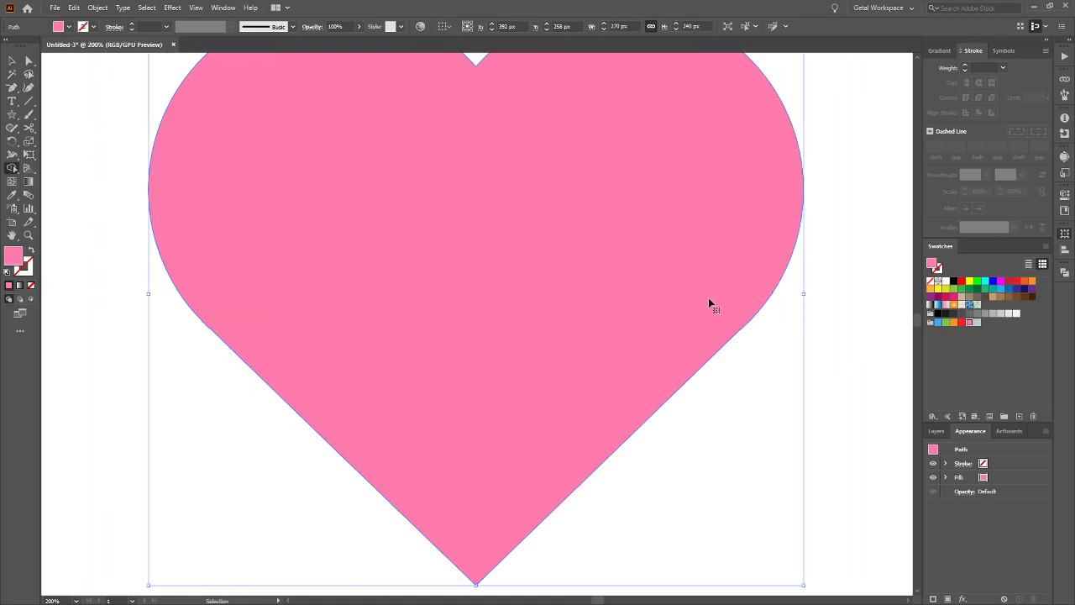
pyautogui.scroll(-1, 582, 302)
pyautogui.scroll(-1, 582, 303)
pyautogui.hscroll(-1, 581, 303)
pyautogui.scroll(1, 581, 303)
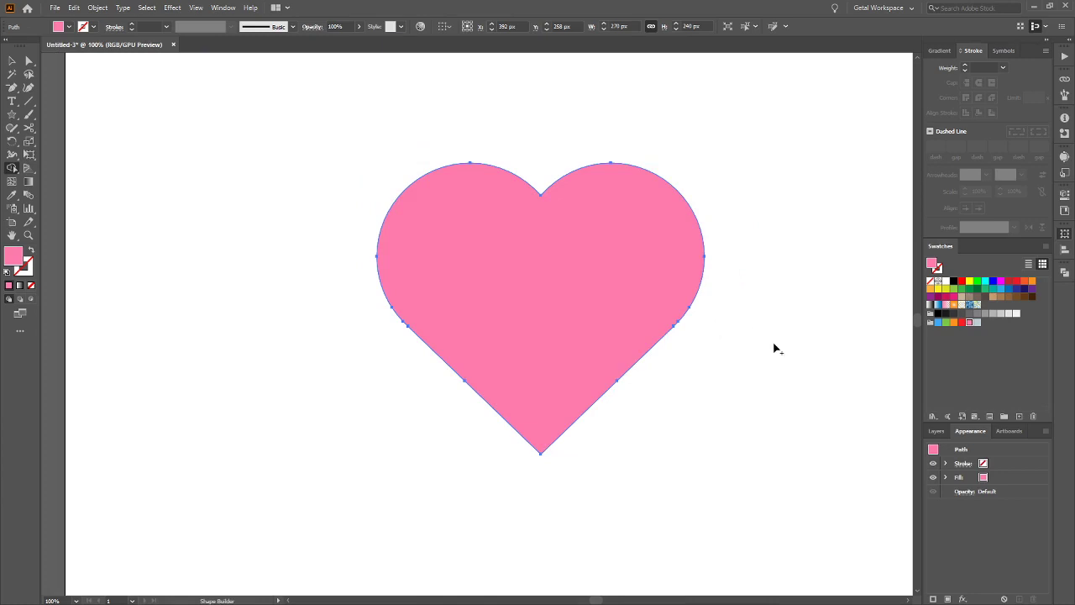
# Reposition the 270 × 240 px heart to the centre of the artboard and deselect it
pyautogui.press('v')
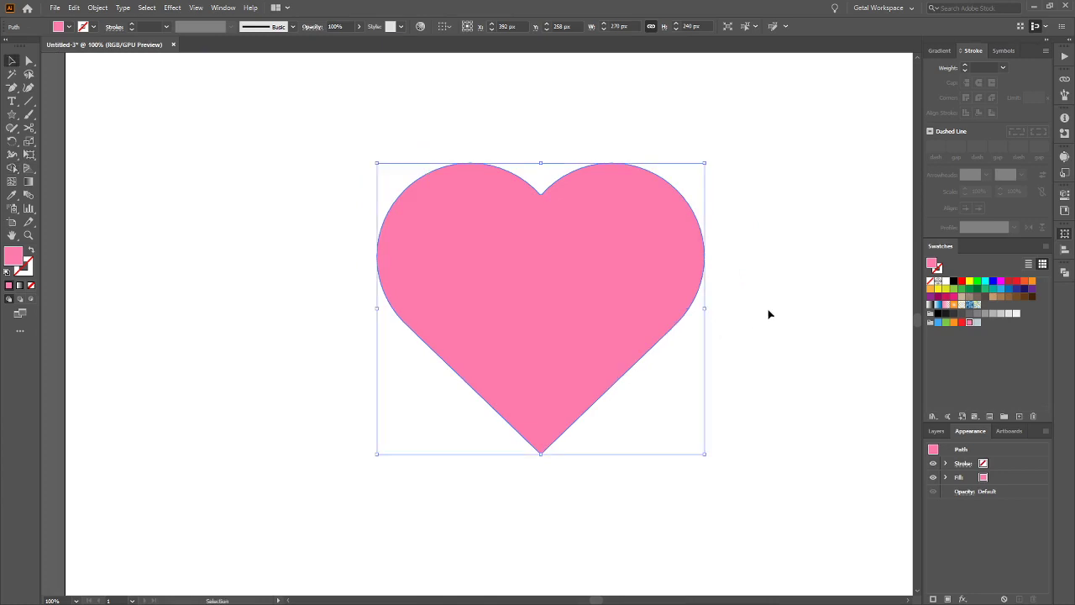
pyautogui.click(770, 310)
pyautogui.moveTo(633, 293); pyautogui.dragTo(813, 423)
pyautogui.moveTo(754, 384); pyautogui.dragTo(629, 299)
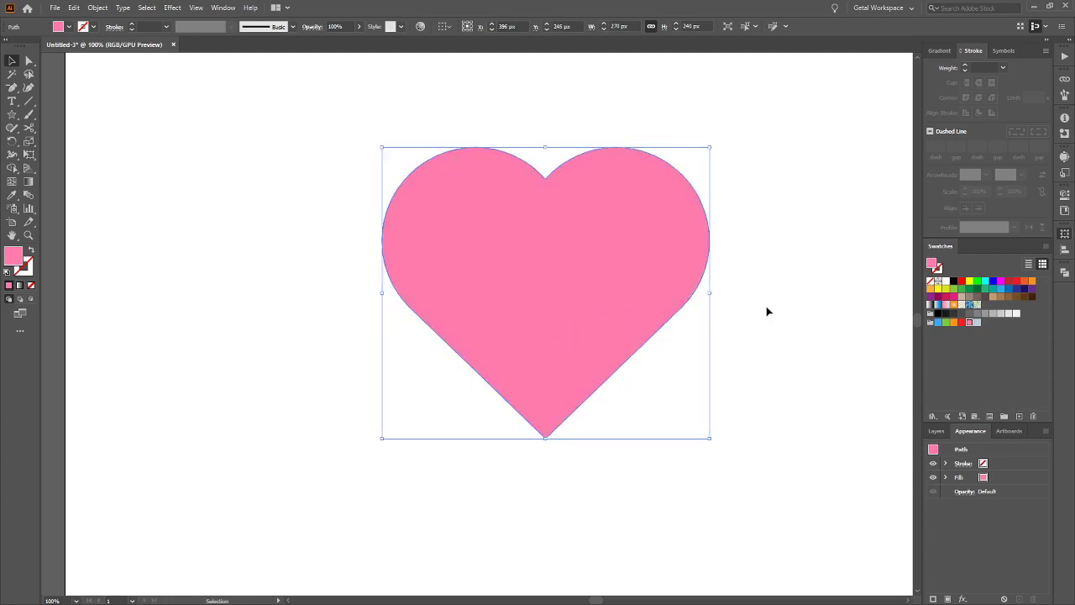
pyautogui.click(767, 312)
pyautogui.scroll(-2, 686, 382)
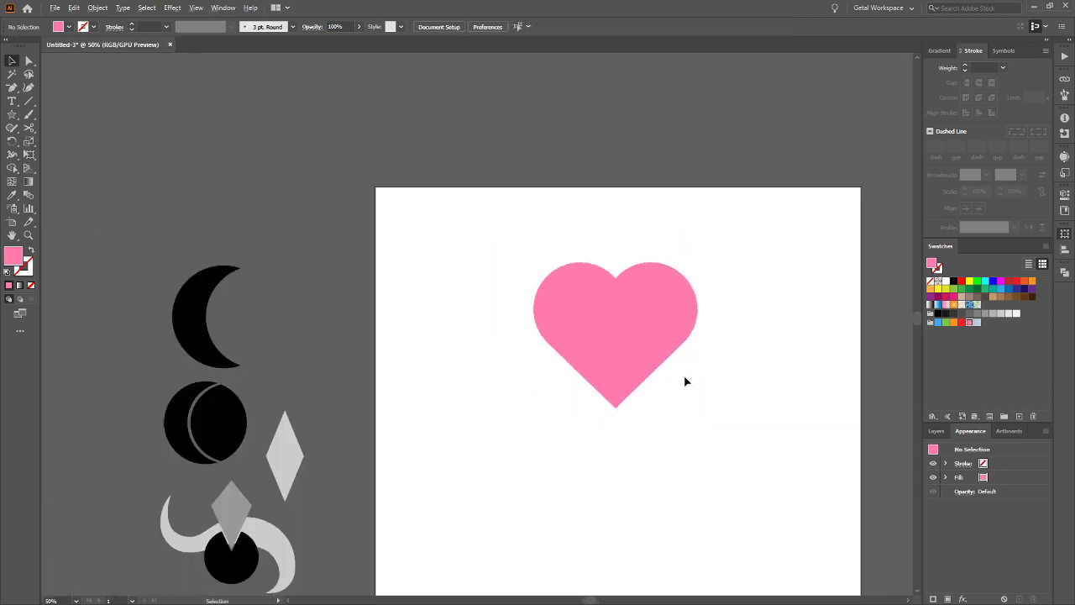
# Scale the heart down to about 115 × 102 px and park it beside the first crescent
pyautogui.click(645, 339)
pyautogui.moveTo(697, 263); pyautogui.dragTo(308, 334)
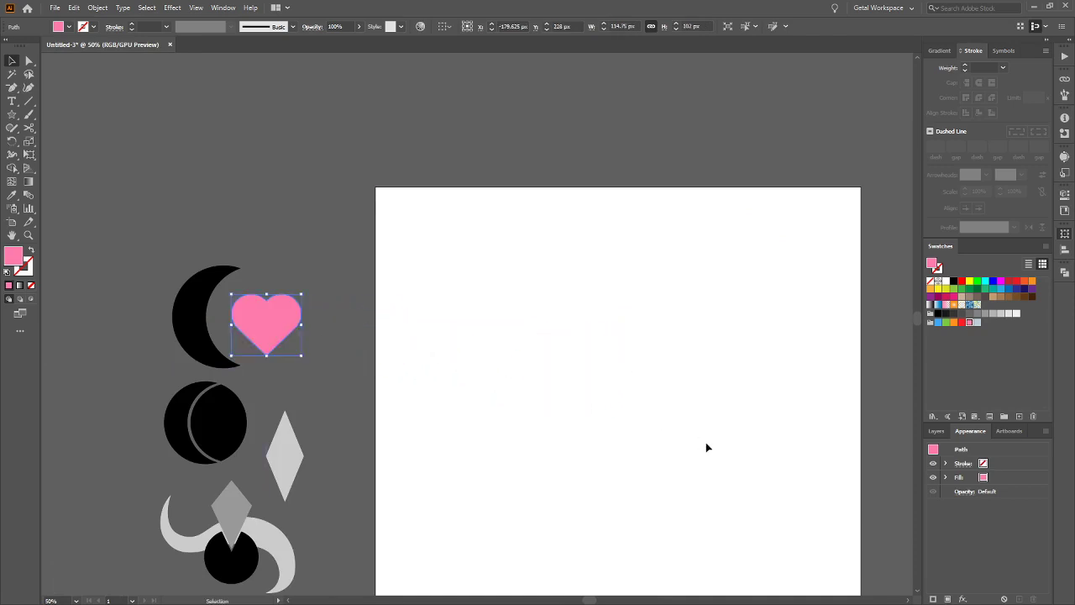
pyautogui.scroll(1, 587, 431)
pyautogui.hscroll(2, 571, 432)
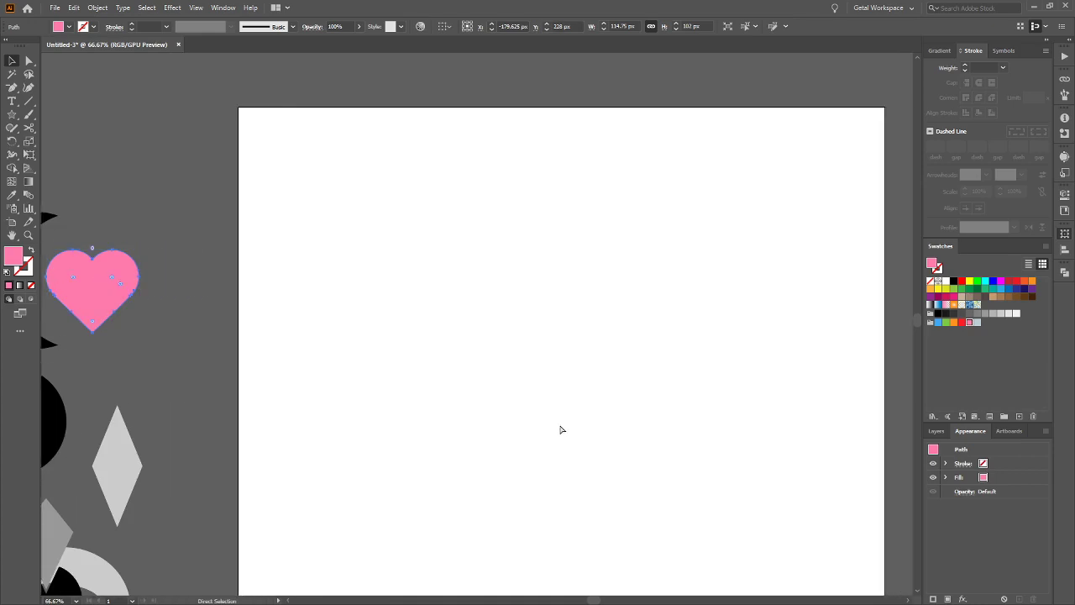
pyautogui.scroll(-2, 562, 430)
pyautogui.scroll(-1, 586, 413)
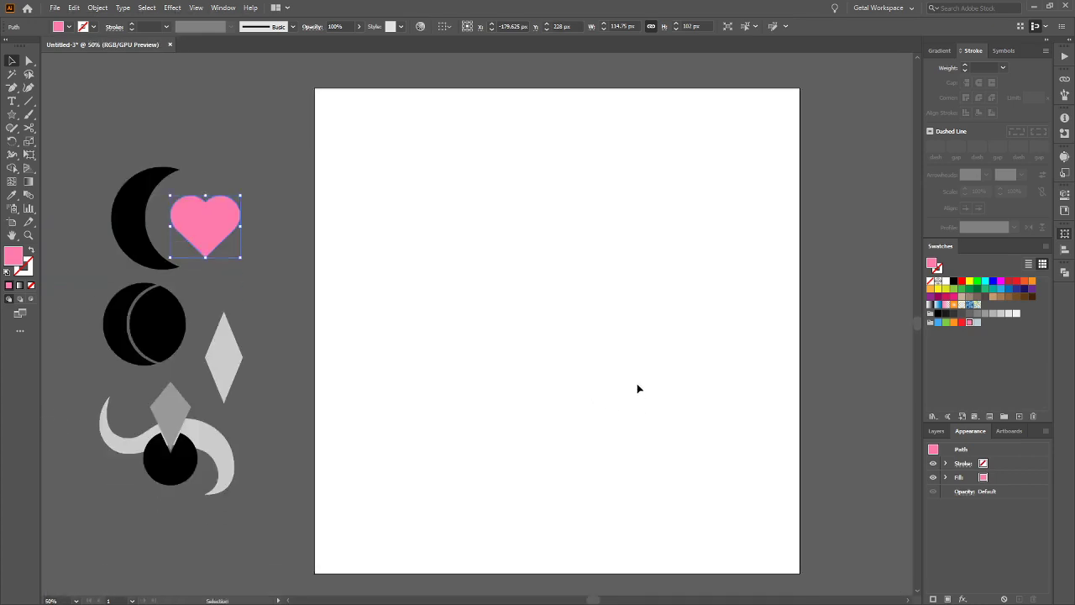
pyautogui.click(398, 289)
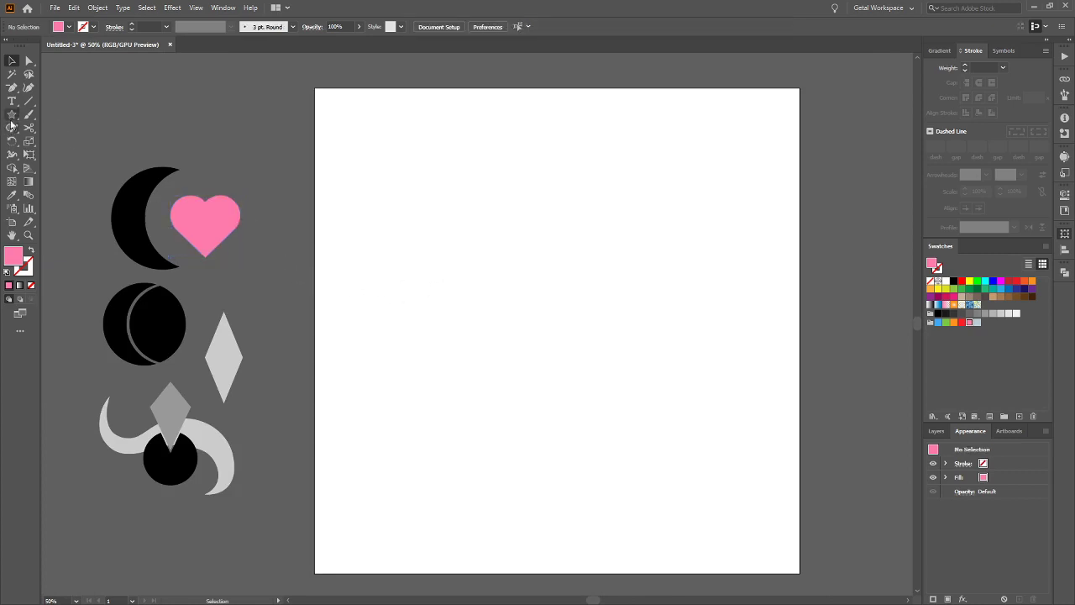
# Draw a pink circle about 163 px across in the middle of the artboard
pyautogui.press('l')
pyautogui.moveTo(491, 226); pyautogui.dragTo(591, 296)
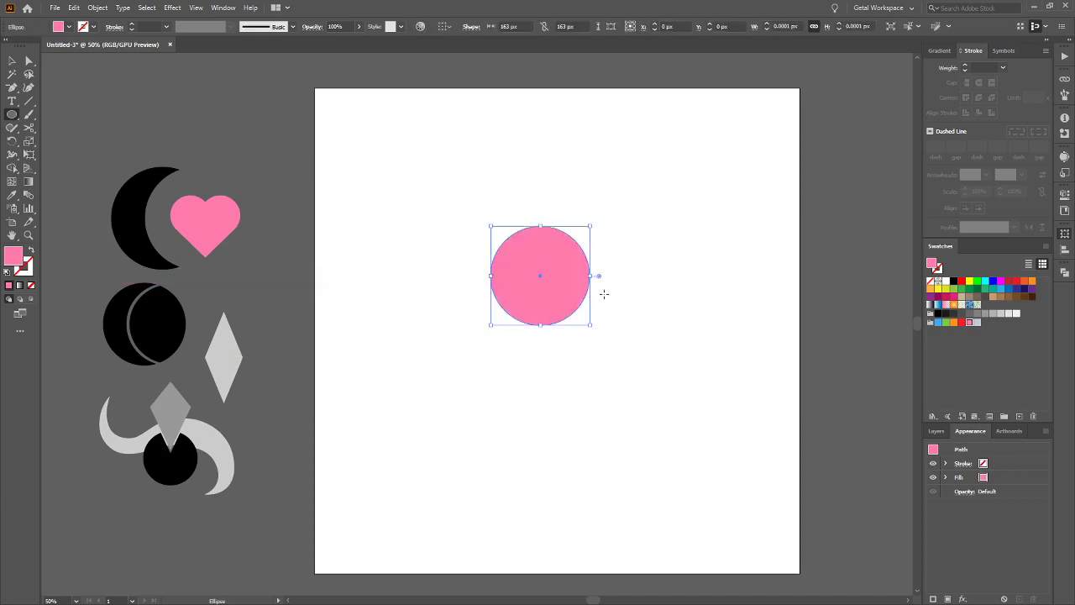
pyautogui.press('v')
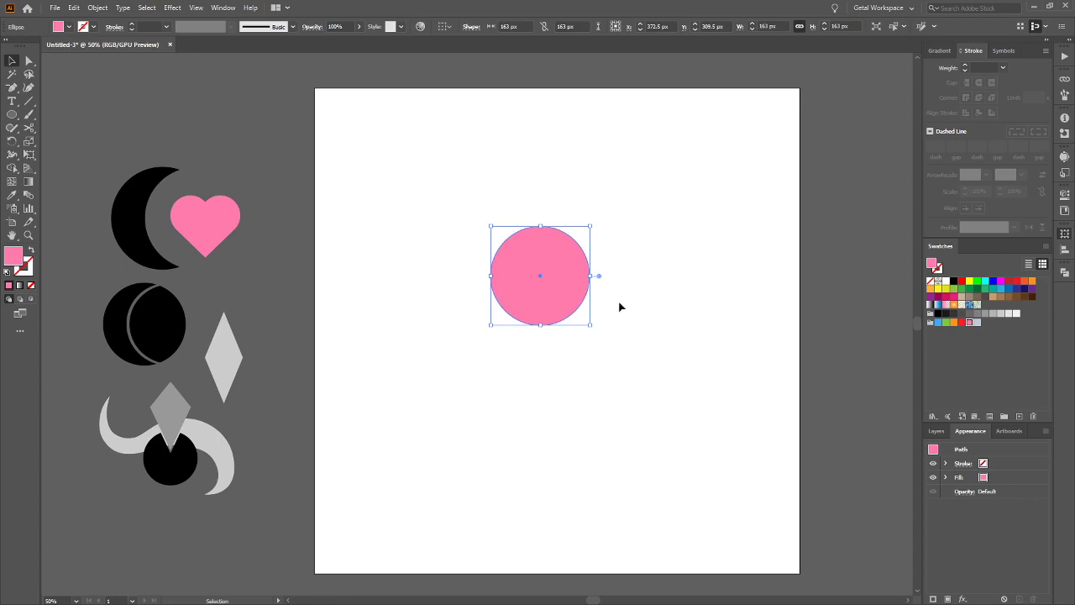
pyautogui.keyDown('shift'); pyautogui.click(563, 283); pyautogui.keyUp('shift')
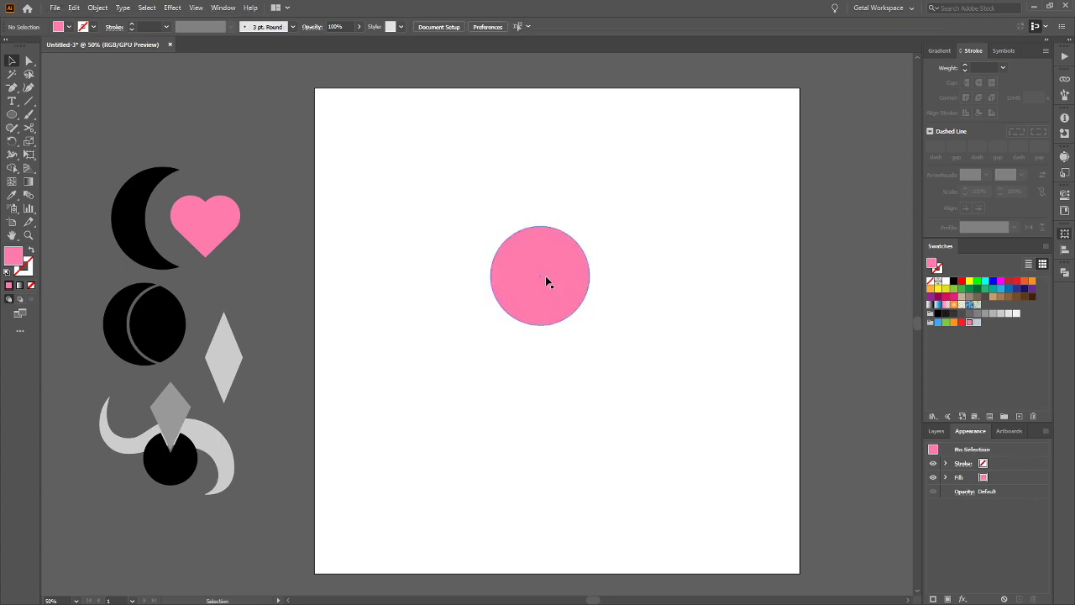
# Duplicate the circle straight to the right so the two overlap, then zoom in to check
pyautogui.click(559, 277)
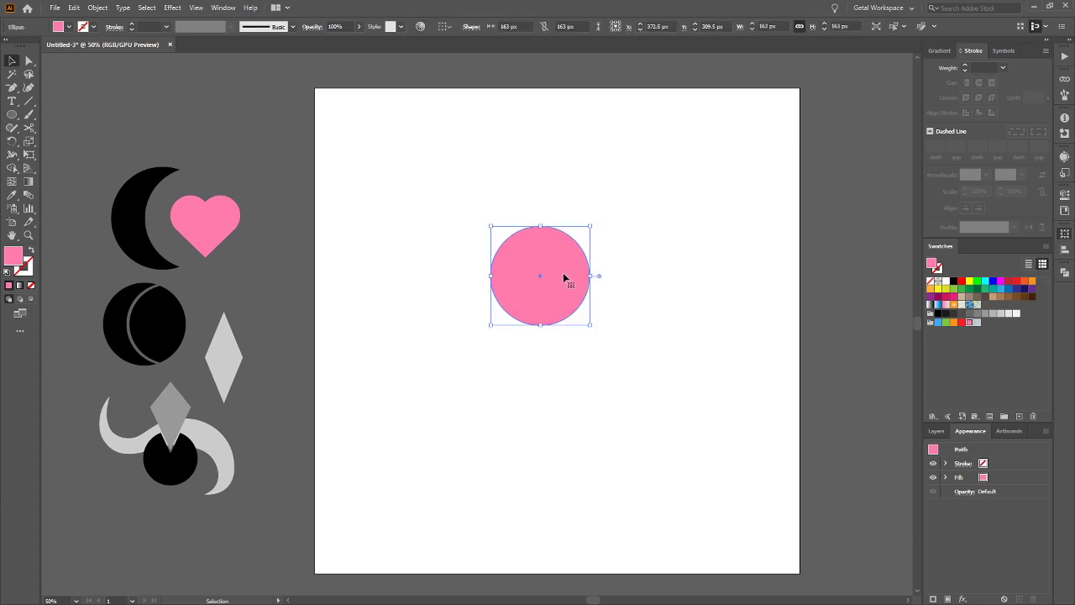
pyautogui.moveTo(567, 287); pyautogui.dragTo(630, 291)
pyautogui.click(684, 290)
pyautogui.click(687, 292)
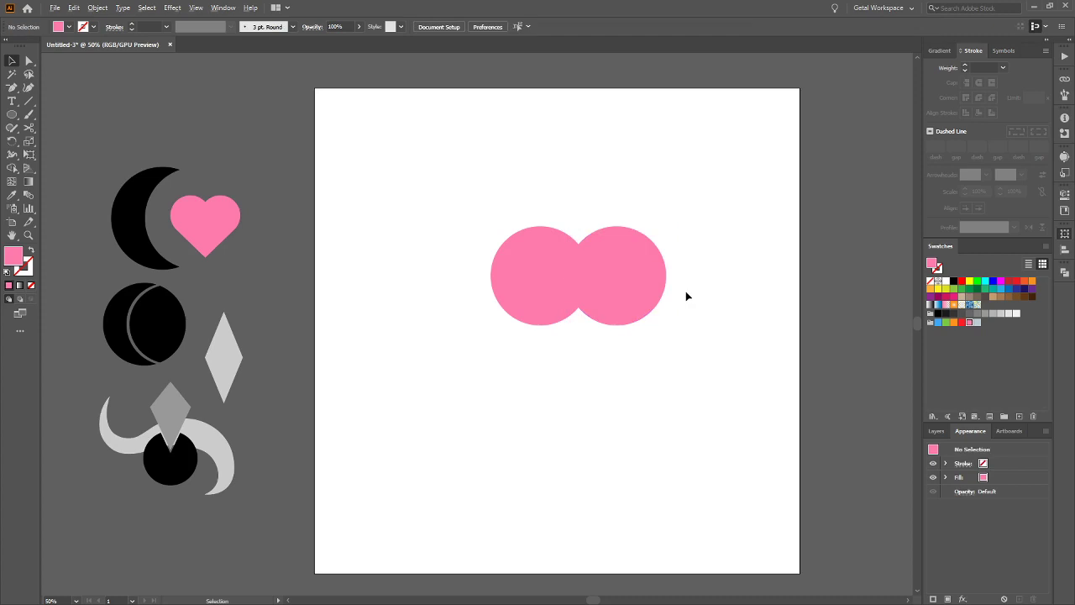
pyautogui.hotkey('ctrl', '1')
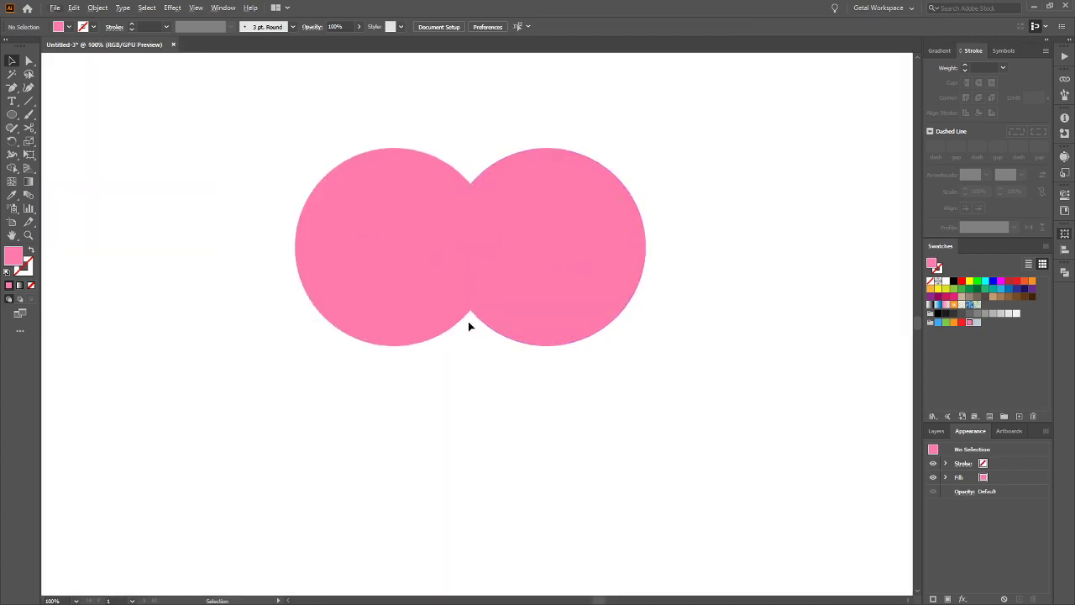
pyautogui.scroll(-2, 468, 322)
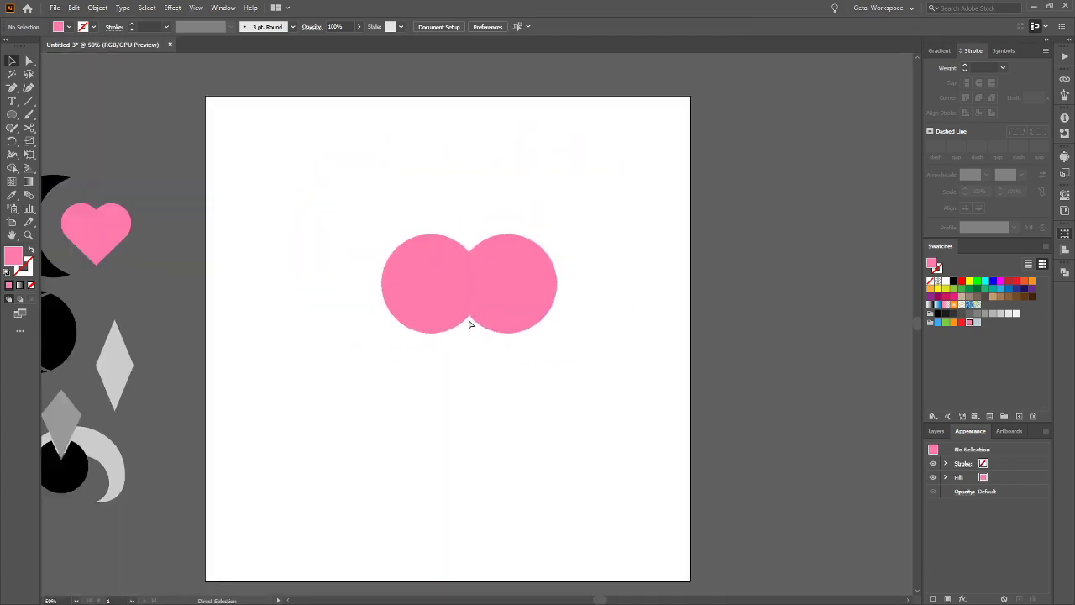
pyautogui.hscroll(-3, 470, 322)
pyautogui.hscroll(2, 470, 322)
# Stretch both pink circles taller by dragging the bottom handle down
pyautogui.moveTo(383, 215); pyautogui.dragTo(597, 326)
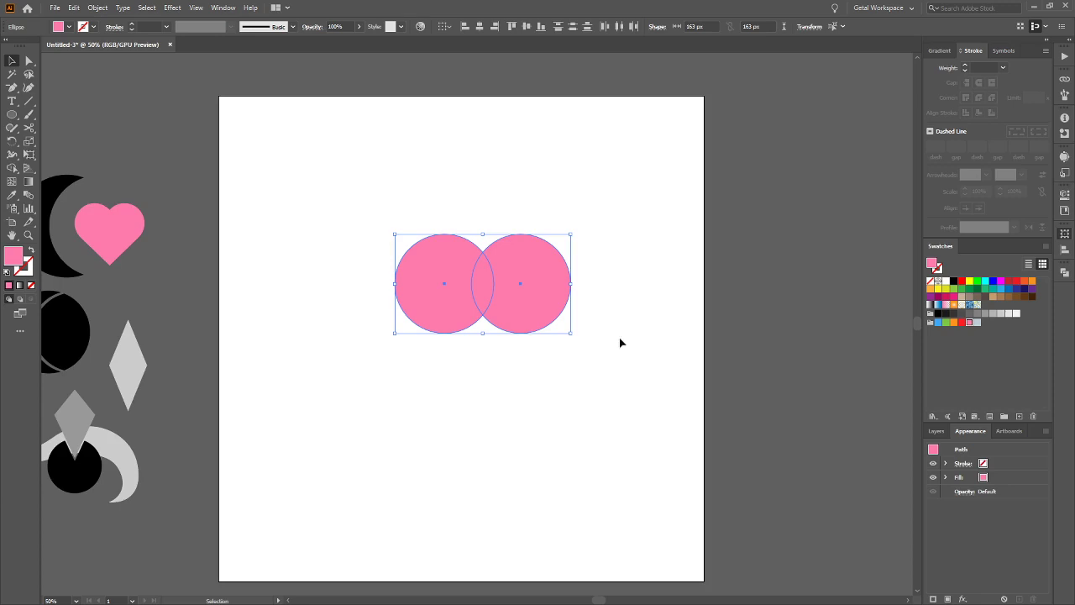
pyautogui.moveTo(483, 333); pyautogui.dragTo(483, 345)
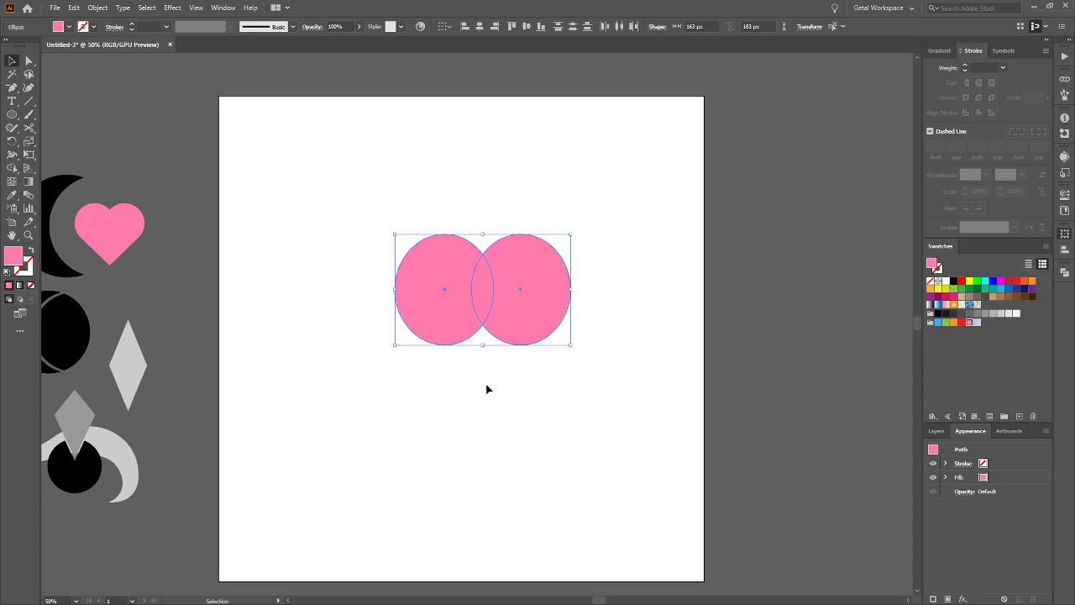
pyautogui.hotkey('shift', 'm')
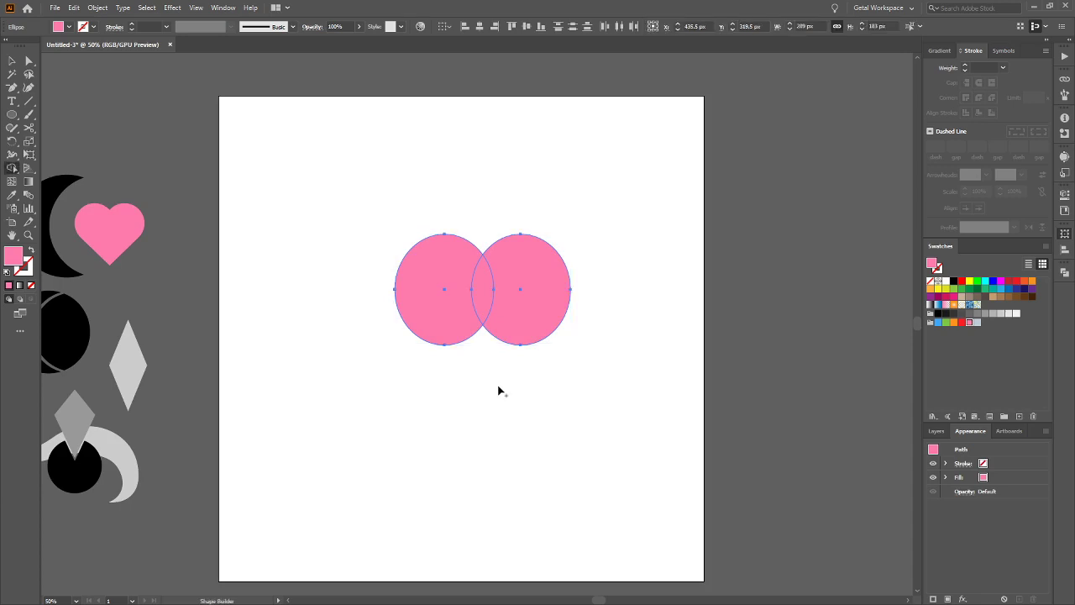
# Merge the circles into one shape and add an 87 × 75 px pink triangle beneath
pyautogui.moveTo(425, 305); pyautogui.dragTo(545, 294)
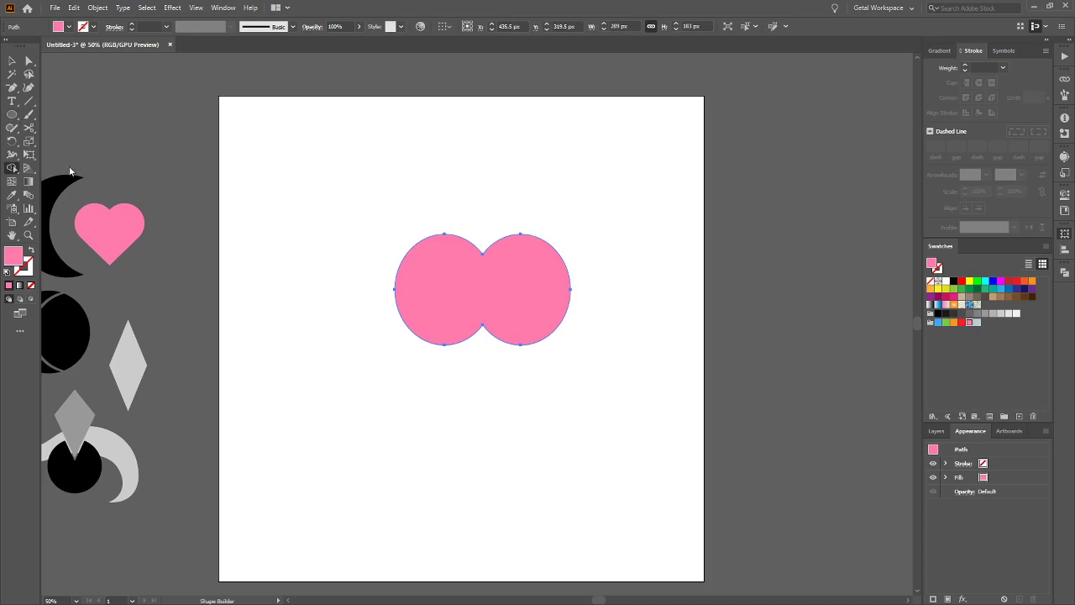
pyautogui.hotkey('shift', 'l')
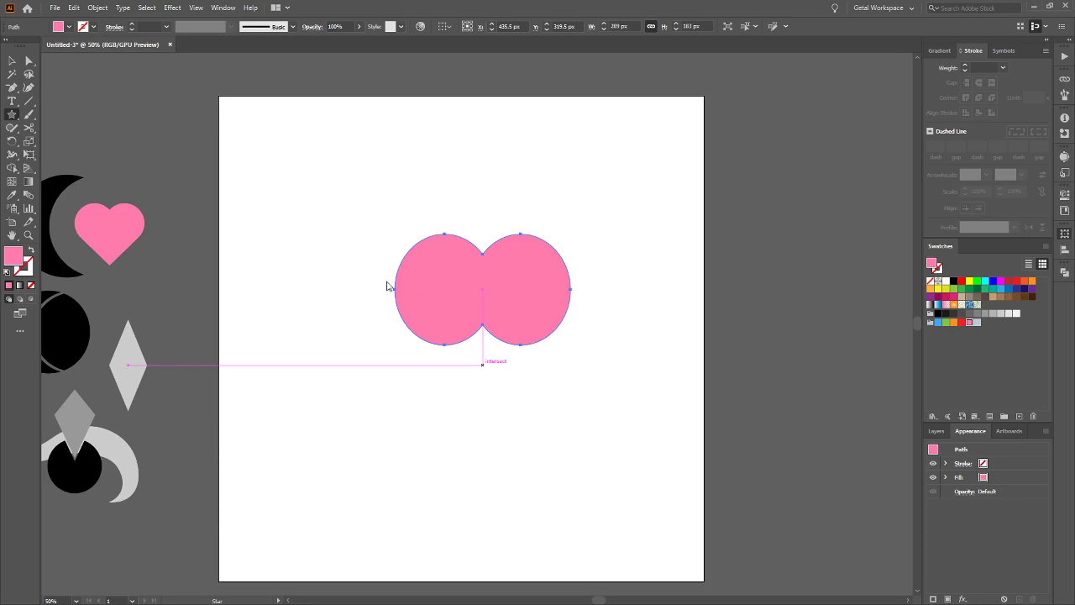
pyautogui.hotkey('ctrl', 'z')
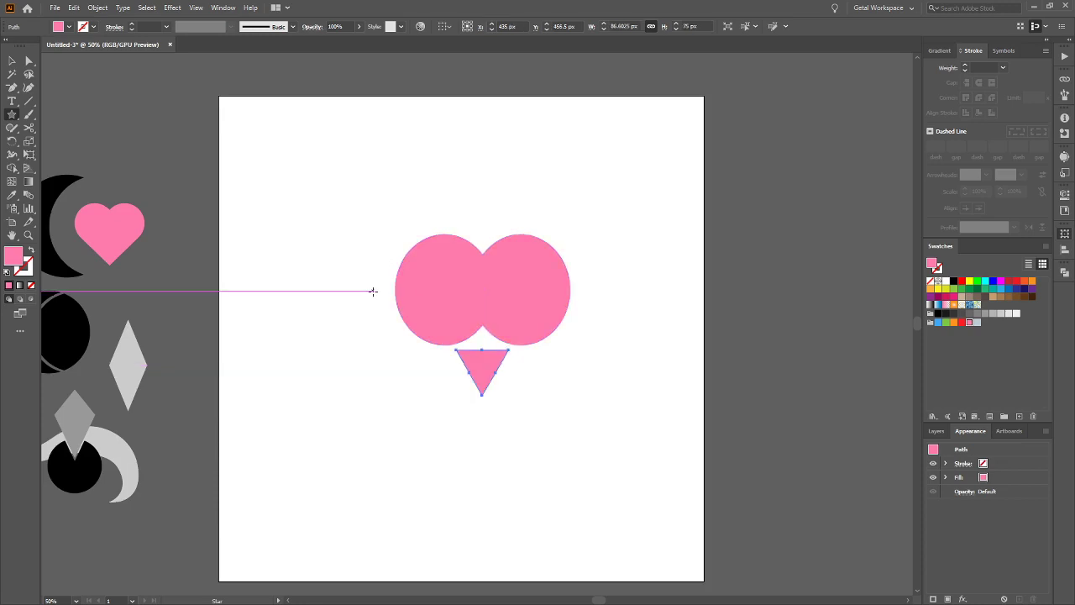
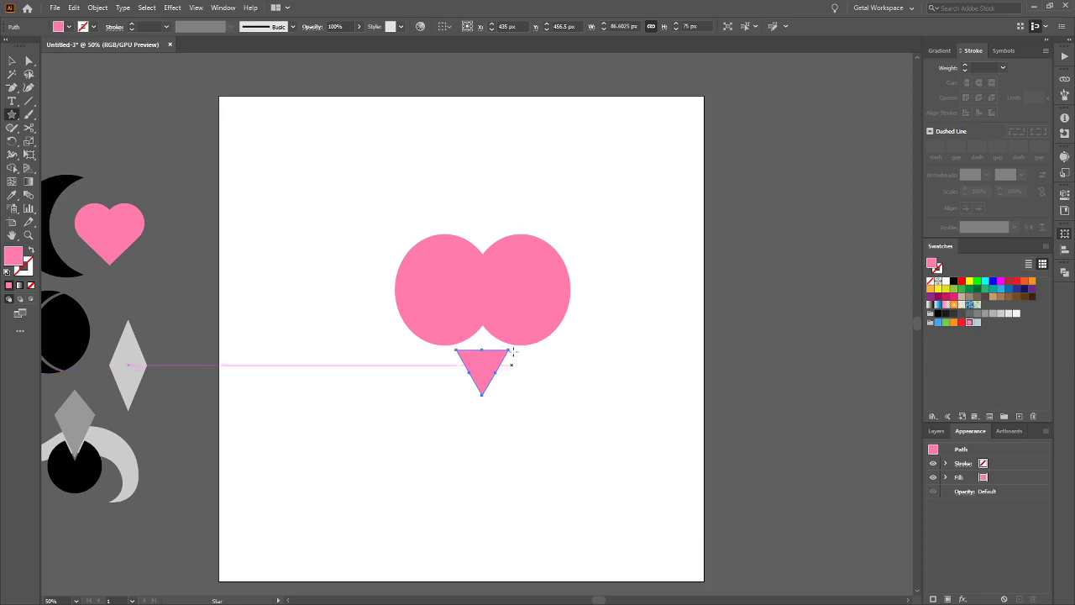
# Enlarge the pink triangle, shorten its height, and move it below the two circles
pyautogui.press('v')
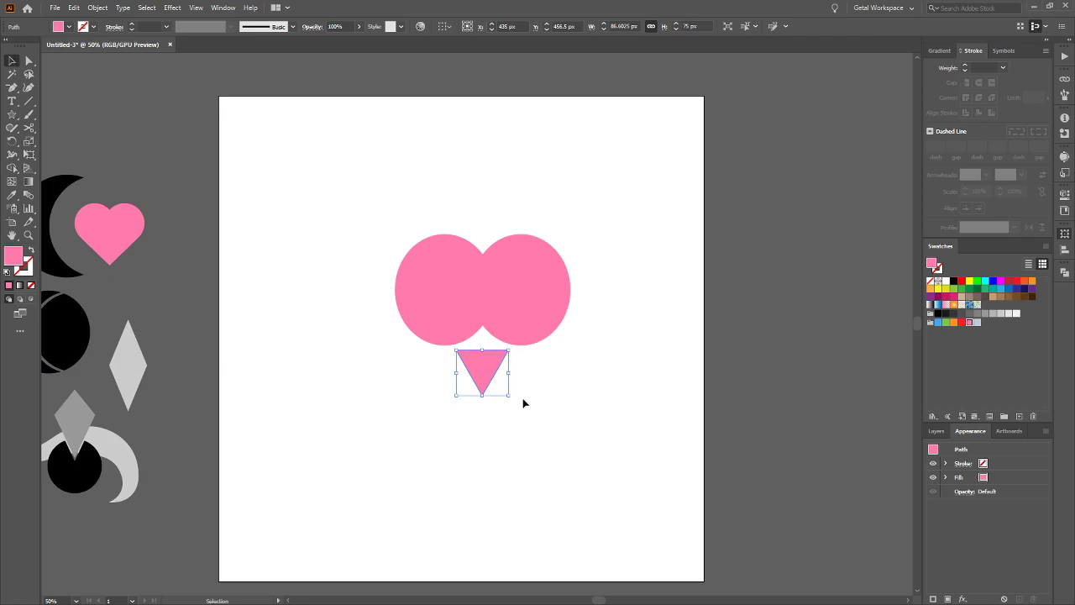
pyautogui.moveTo(508, 395); pyautogui.dragTo(561, 431)
pyautogui.scroll(1, 481, 429)
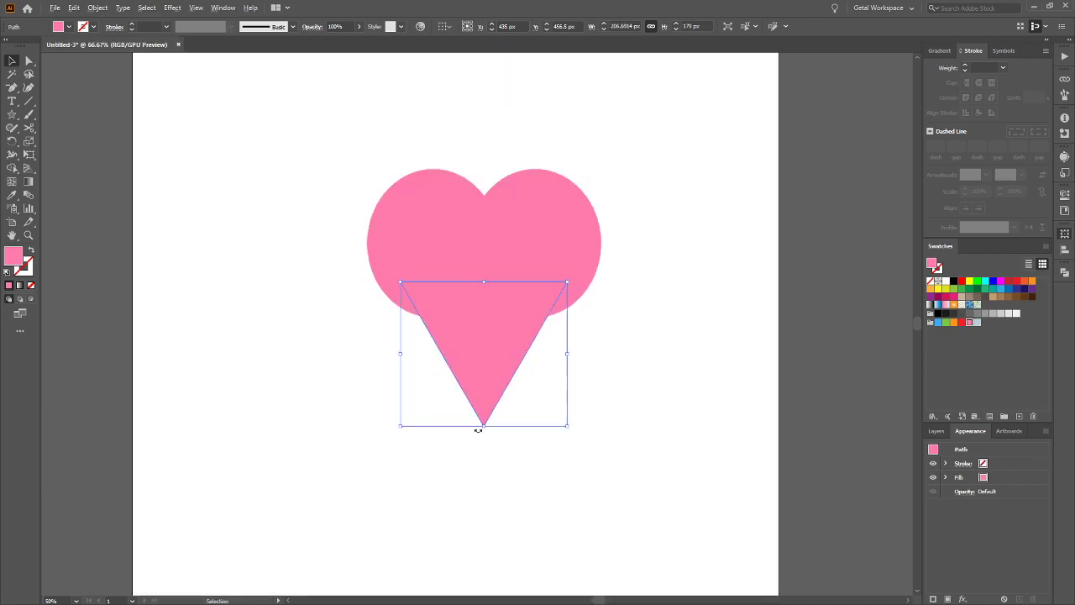
pyautogui.moveTo(484, 427); pyautogui.dragTo(484, 389)
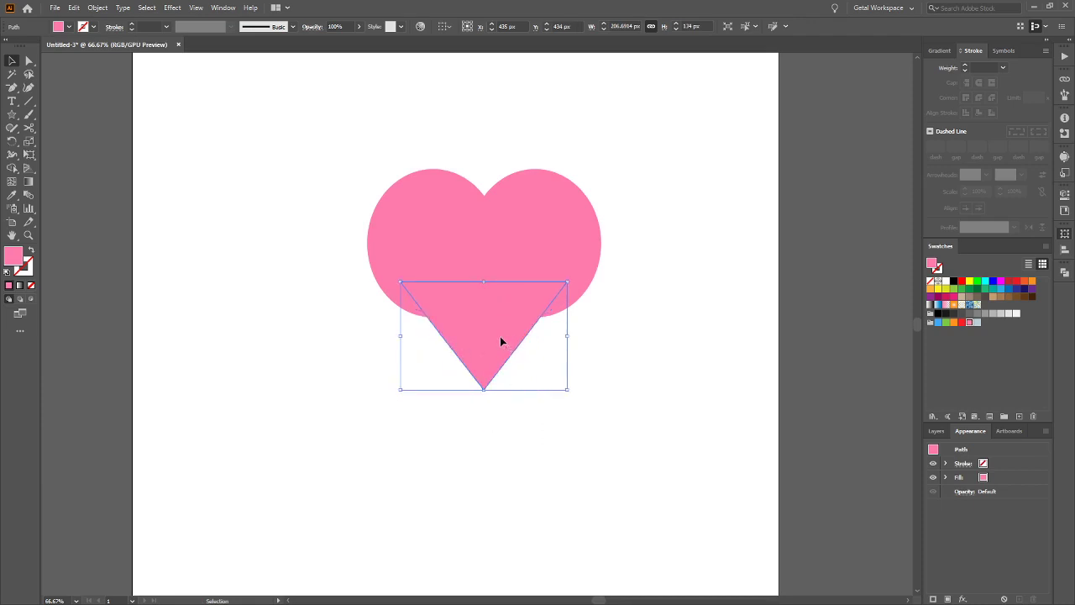
pyautogui.moveTo(502, 338)
pyautogui.mouseDown()
pyautogui.moveTo(502, 364)
pyautogui.moveTo(493, 344)
pyautogui.moveTo(495, 356)
pyautogui.mouseUp()
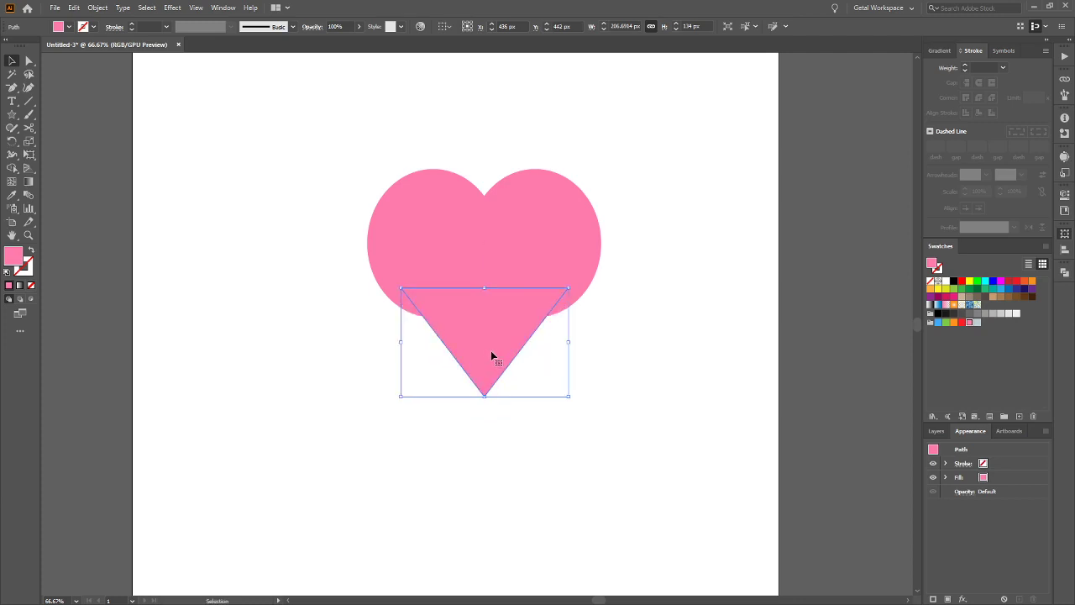
# Widen the triangle to 270 px and adjust its top edge for about 138 px height
pyautogui.moveTo(570, 342); pyautogui.dragTo(589, 343)
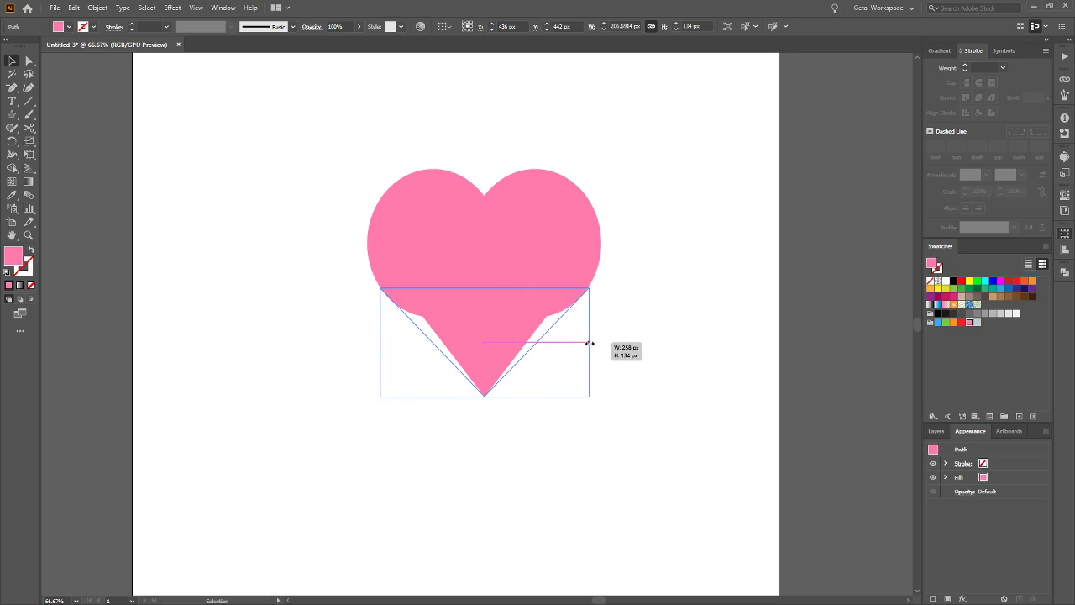
pyautogui.moveTo(590, 343); pyautogui.dragTo(588, 341)
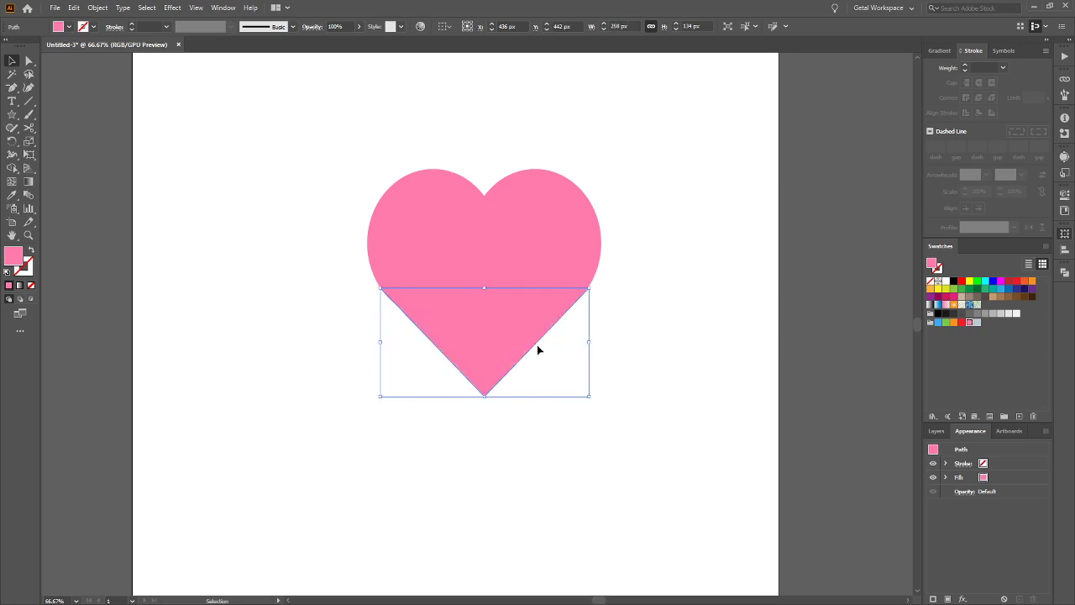
pyautogui.scroll(1, 502, 349)
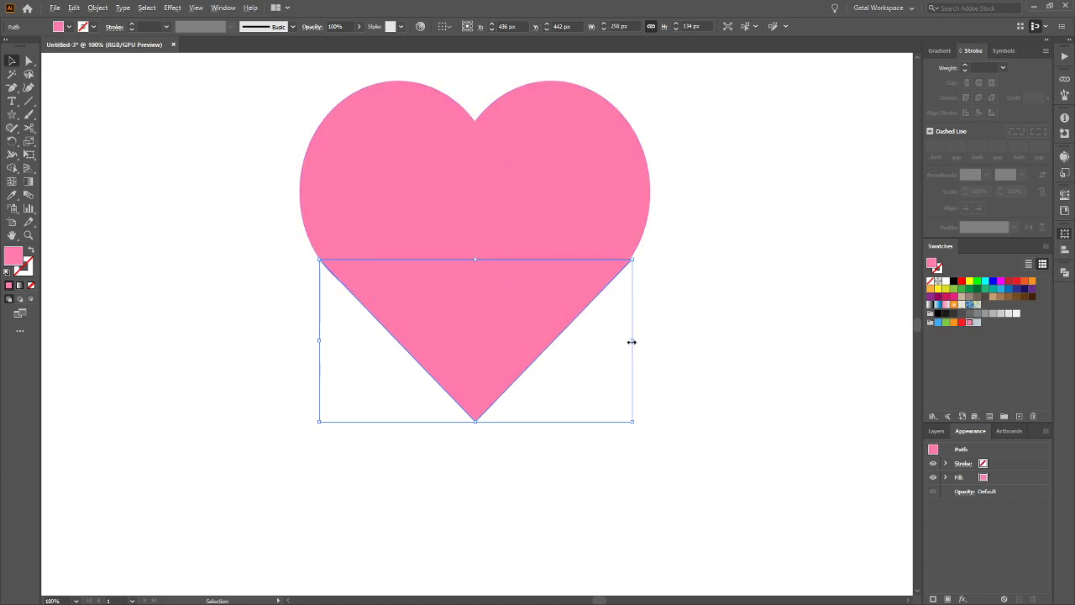
pyautogui.moveTo(633, 342); pyautogui.dragTo(640, 342)
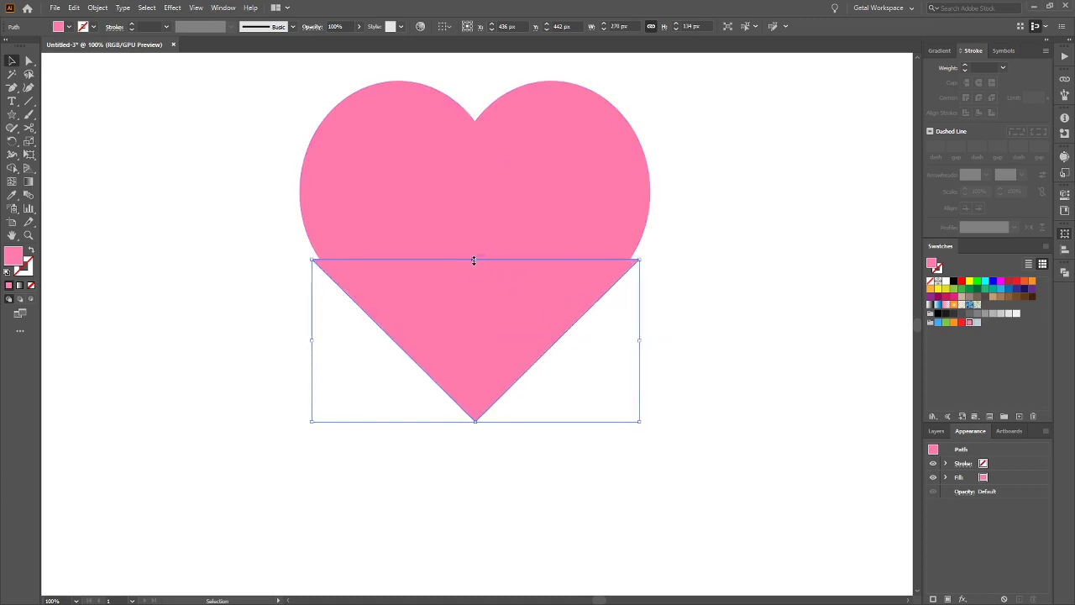
pyautogui.moveTo(473, 262); pyautogui.dragTo(475, 250)
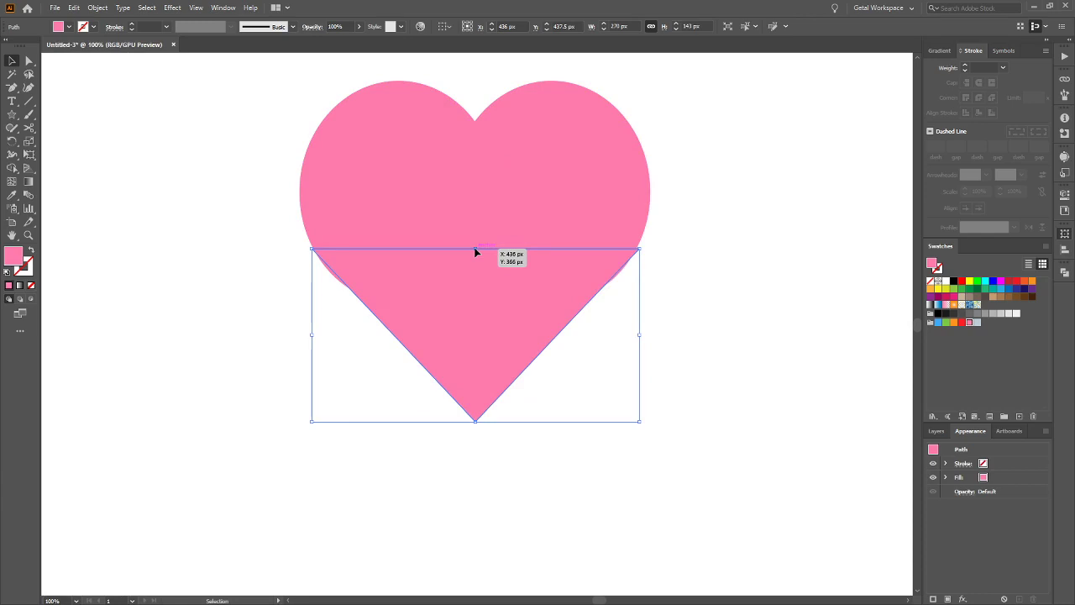
pyautogui.moveTo(474, 249); pyautogui.dragTo(474, 254)
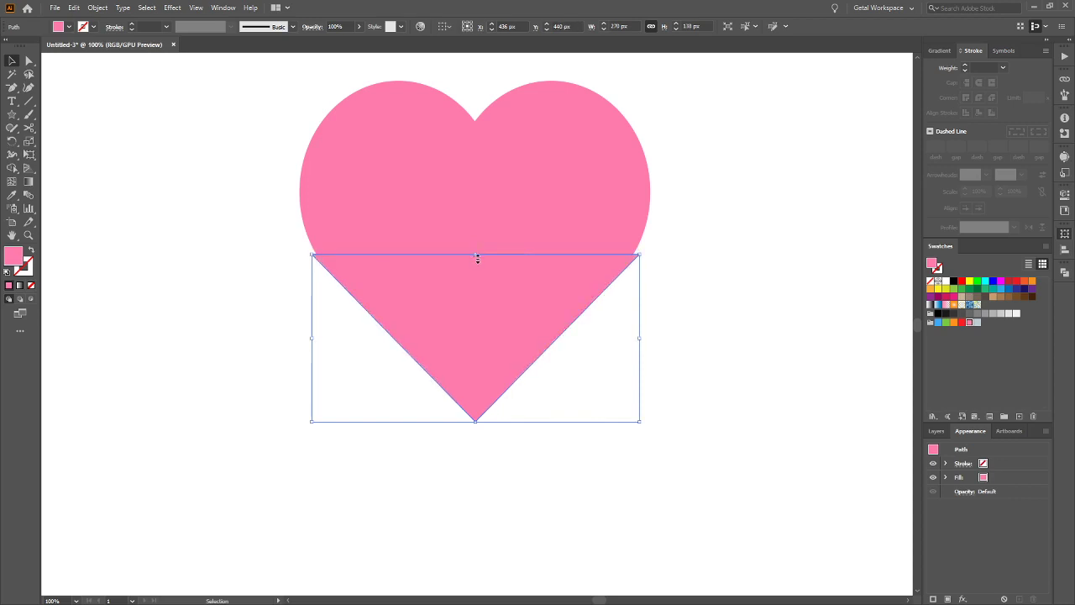
pyautogui.press('a')
pyautogui.hscroll(-2, 706, 288)
pyautogui.press('v')
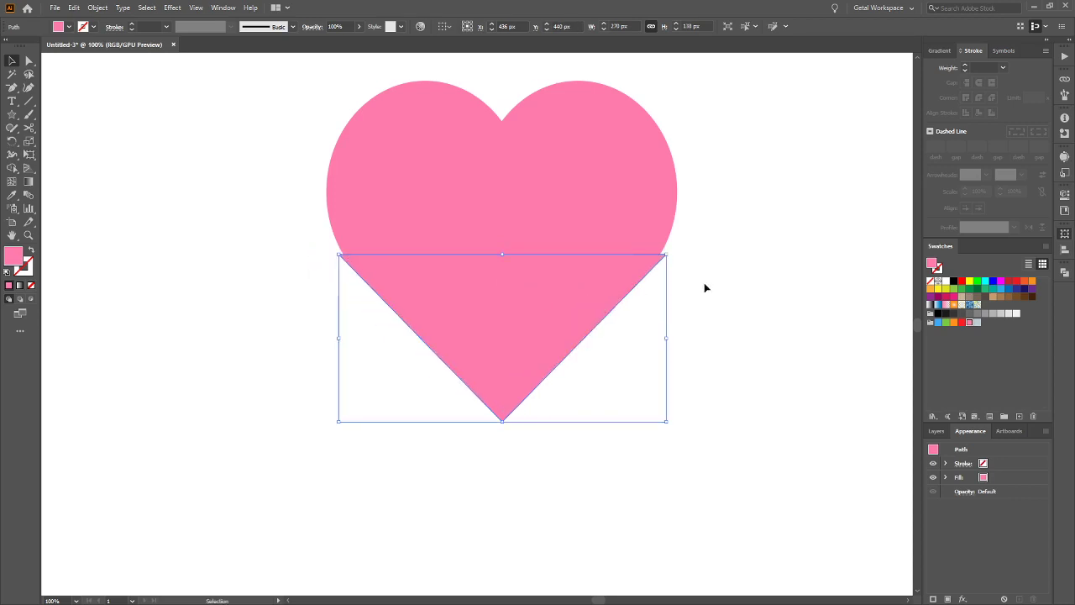
pyautogui.scroll(1, 495, 346)
pyautogui.scroll(4, 494, 347)
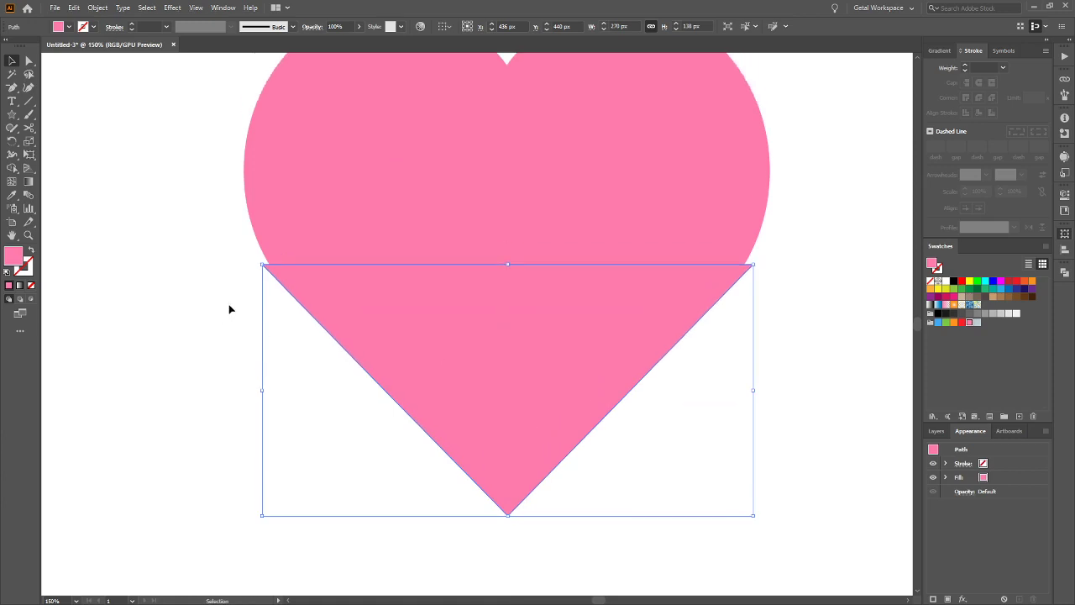
# Pull the heart's bottom tip down, then raise it 30 px to lengthen it slightly
pyautogui.click(158, 269)
pyautogui.press('a')
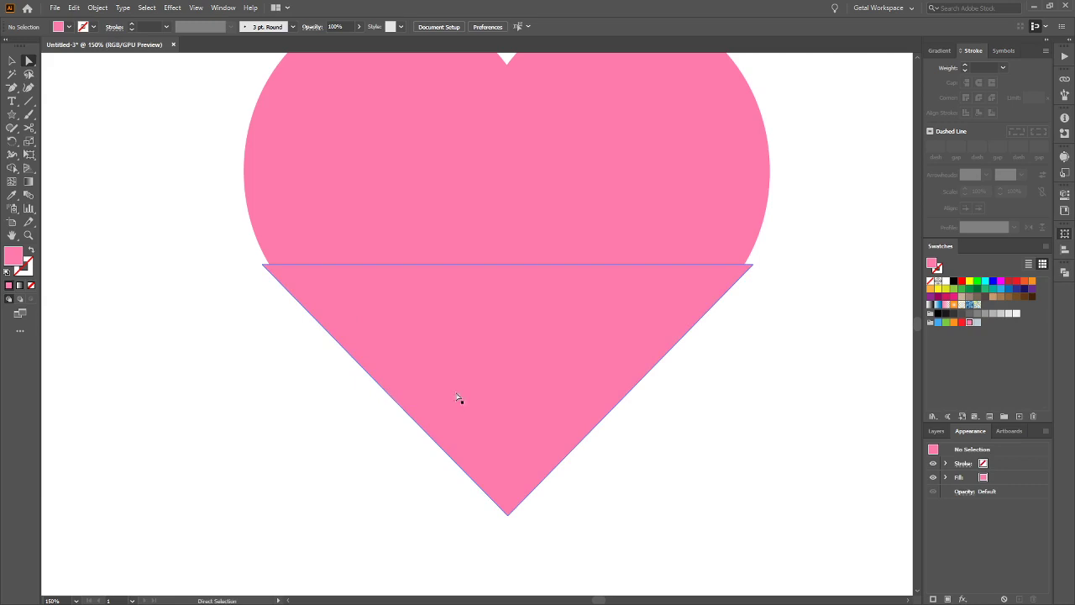
pyautogui.scroll(-1, 499, 413)
pyautogui.scroll(-2, 546, 413)
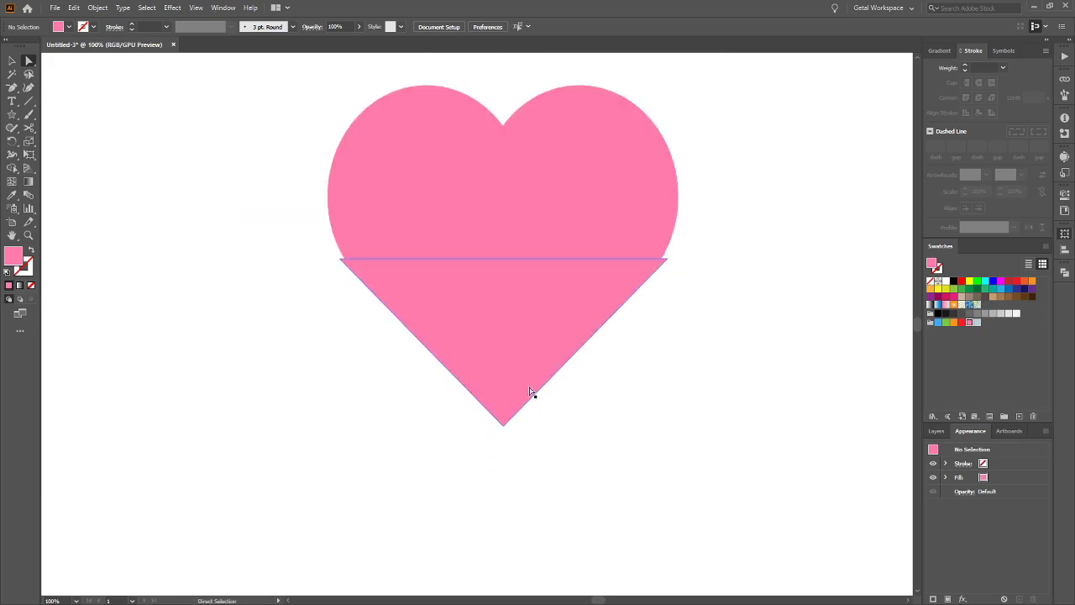
pyautogui.click(504, 427)
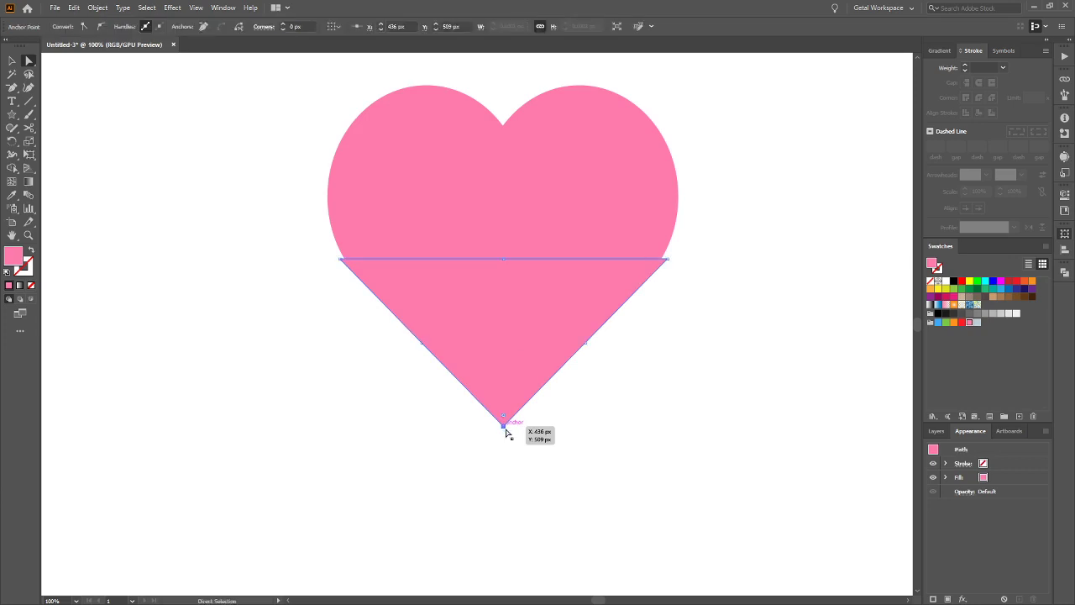
pyautogui.click(504, 431)
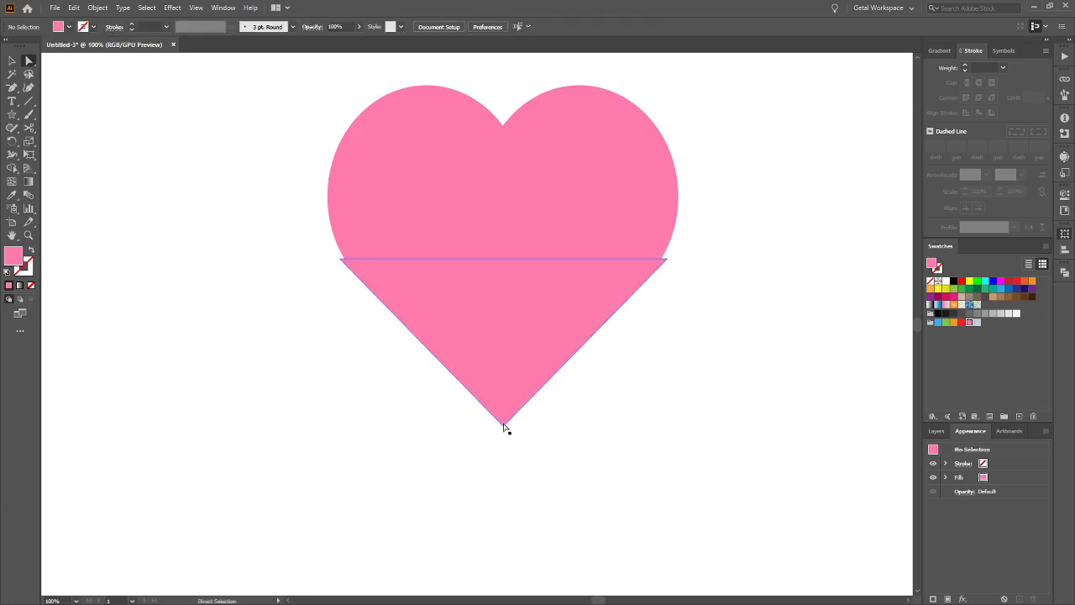
pyautogui.moveTo(504, 428); pyautogui.dragTo(507, 505)
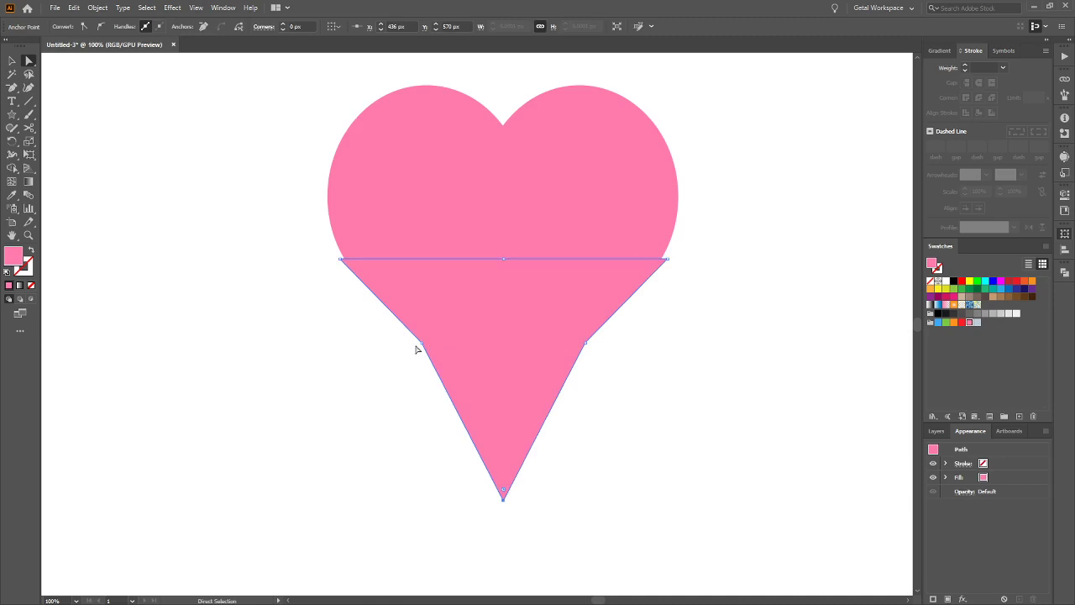
pyautogui.click(505, 505)
pyautogui.moveTo(504, 494); pyautogui.dragTo(503, 454)
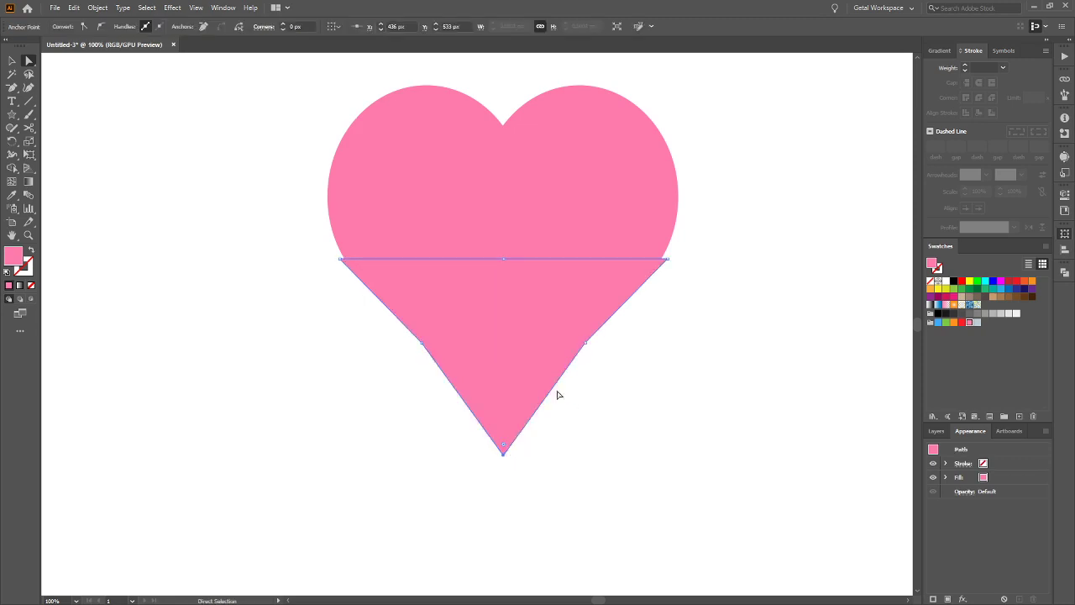
# Round the corner at the right-side anchor with its live-corner widget
pyautogui.scroll(1, 542, 411)
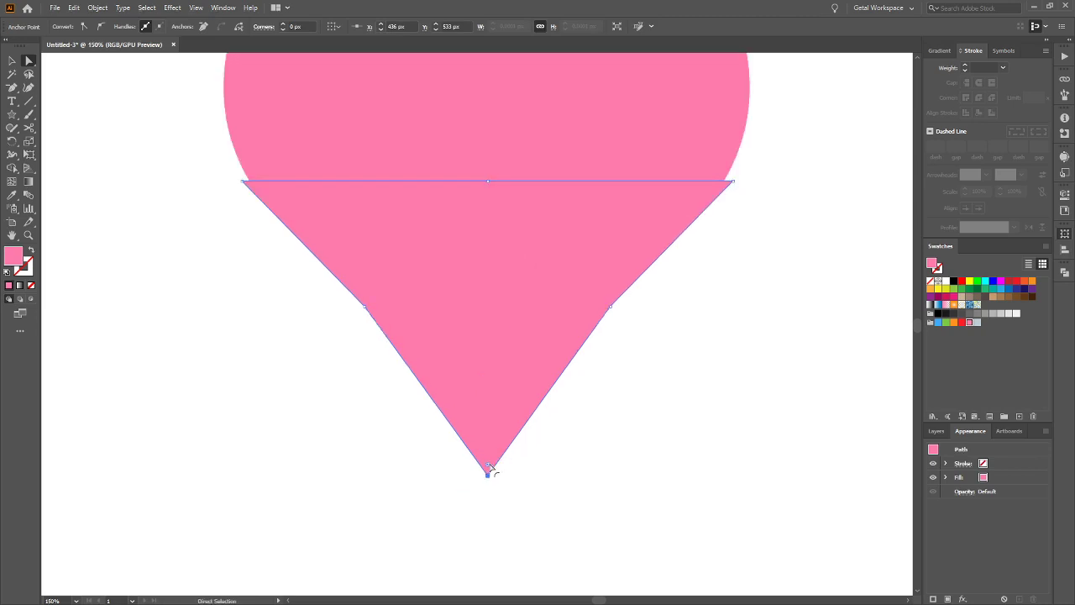
pyautogui.click(611, 307)
pyautogui.moveTo(619, 316); pyautogui.dragTo(948, 538)
pyautogui.click(802, 393)
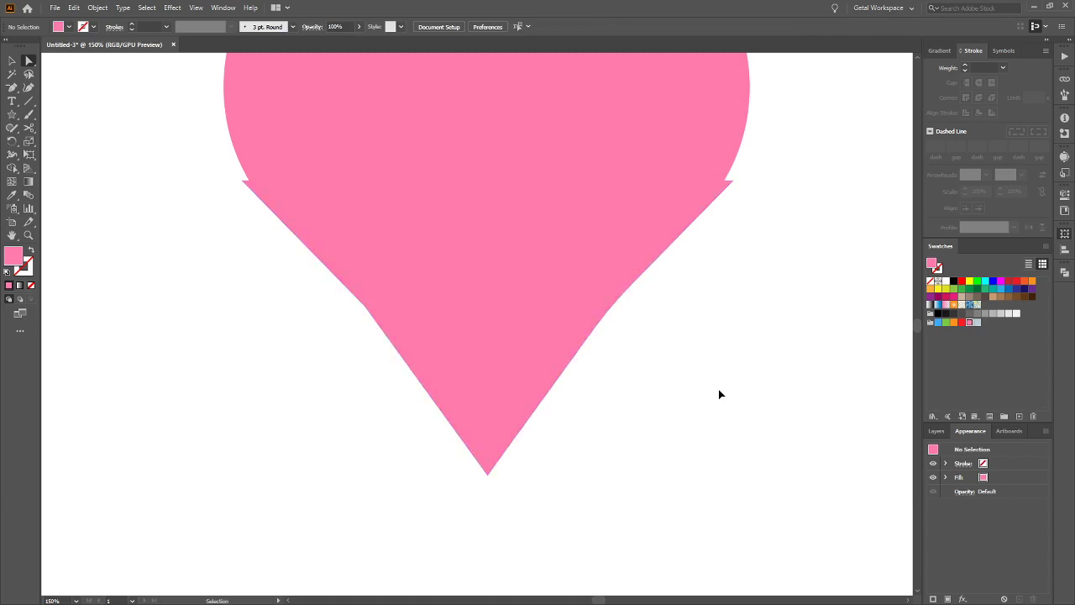
# Undo the corner rounding and nudge the right-side anchor into position with the arrow keys
pyautogui.hotkey('ctrl', 'z')
pyautogui.press('a')
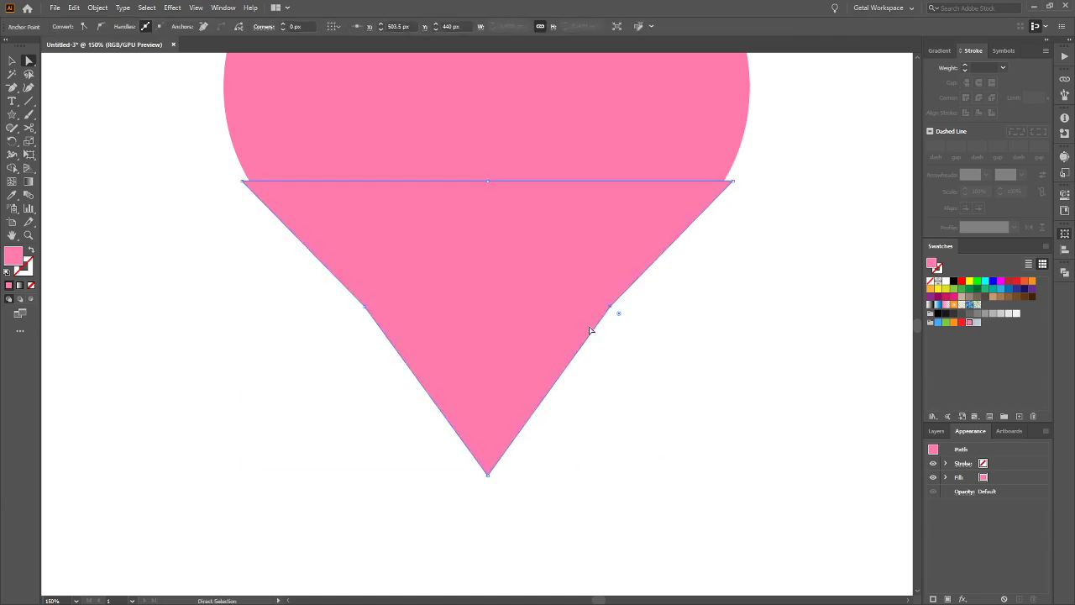
pyautogui.click(680, 392)
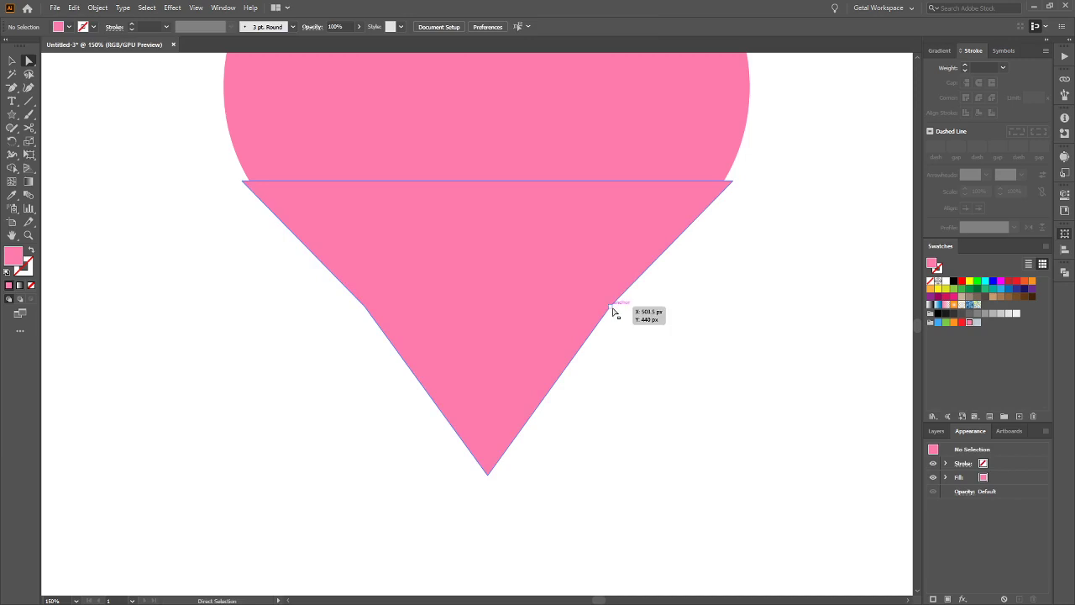
pyautogui.click(610, 307)
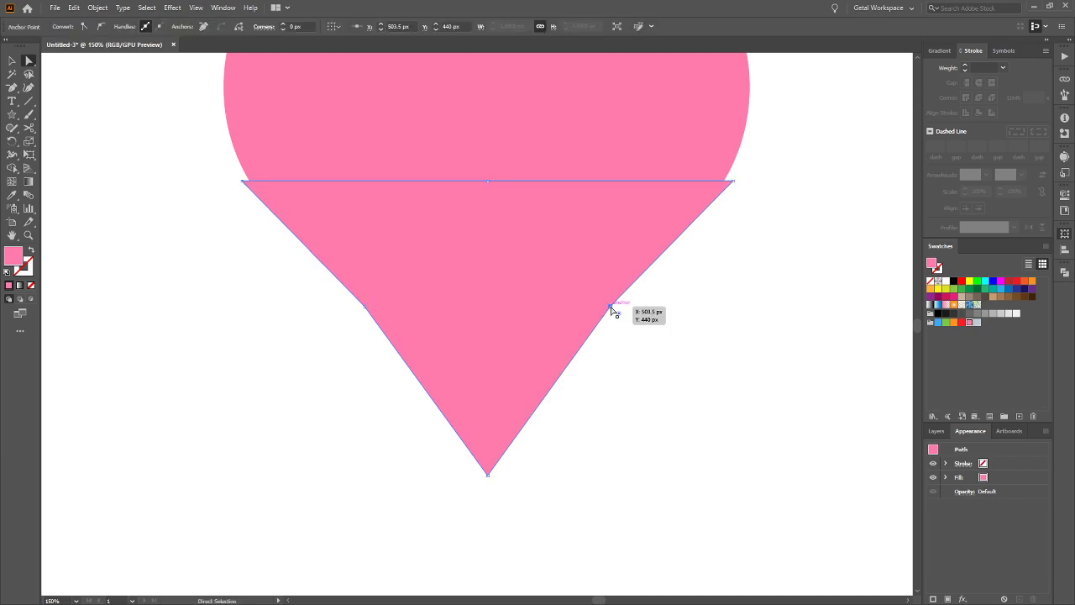
pyautogui.keyDown('shift'); pyautogui.click(365, 306); pyautogui.keyUp('shift')
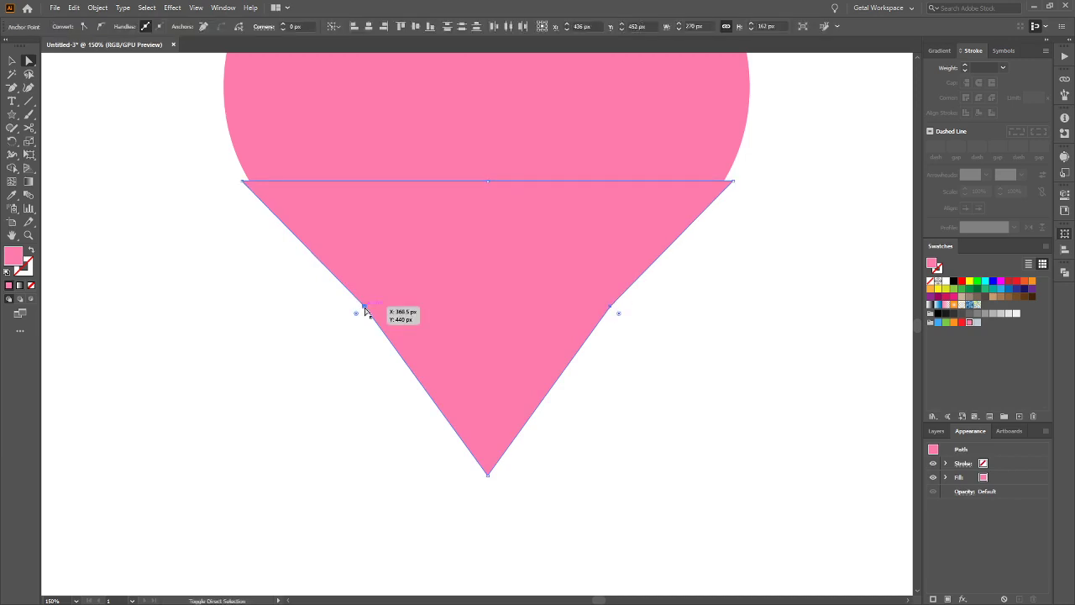
pyautogui.press('v')
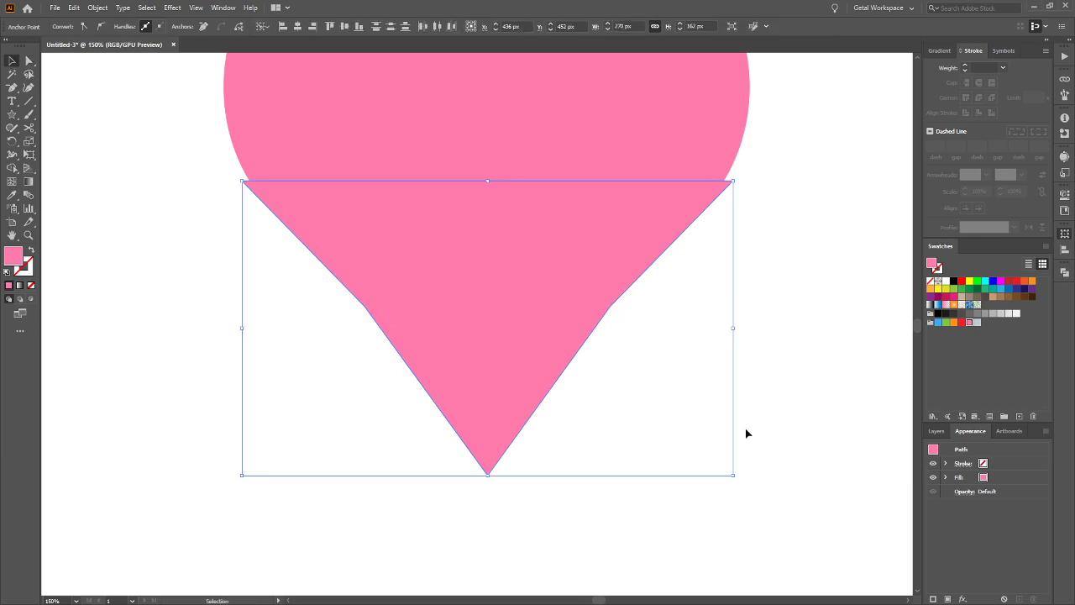
pyautogui.click(789, 382)
pyautogui.press('a')
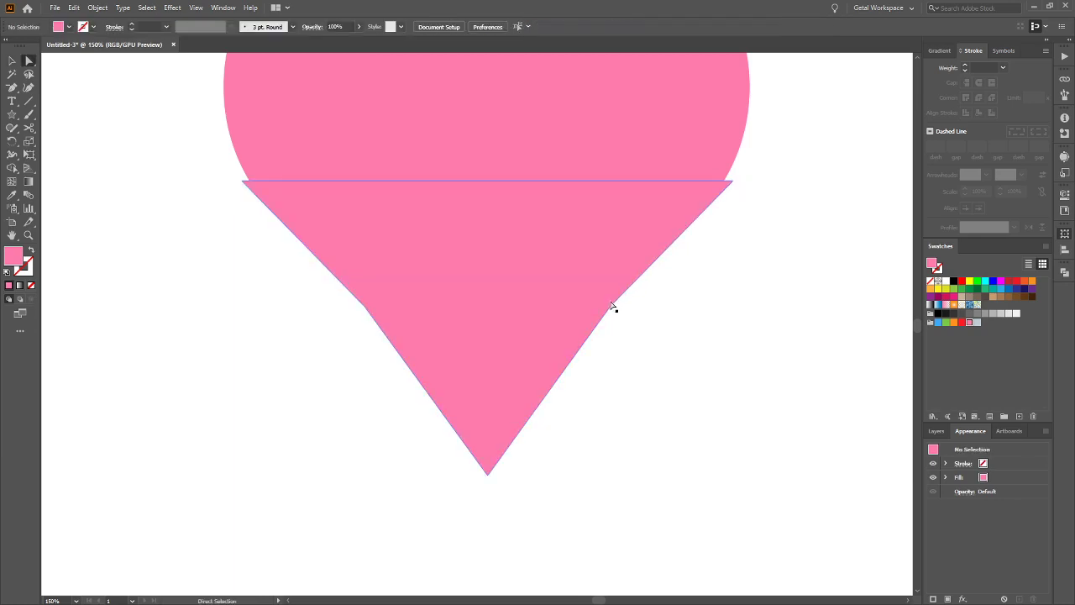
pyautogui.click(611, 307)
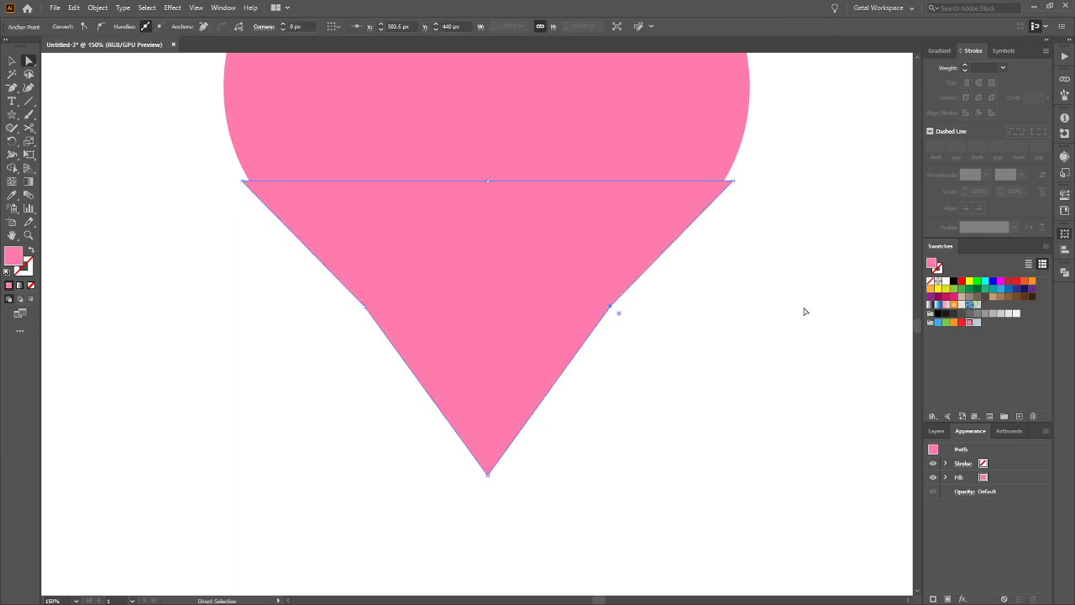
pyautogui.press('ctrl')
pyautogui.press('Left')
pyautogui.press('Left')
pyautogui.press('Left')
pyautogui.press('Left')
pyautogui.press('Left')
pyautogui.press('Left')
pyautogui.press('Left')
pyautogui.press('Left')
pyautogui.press('Left')
pyautogui.press('Left')
pyautogui.press('Left')
pyautogui.press('Left')
pyautogui.press('Left')
pyautogui.press('Left')
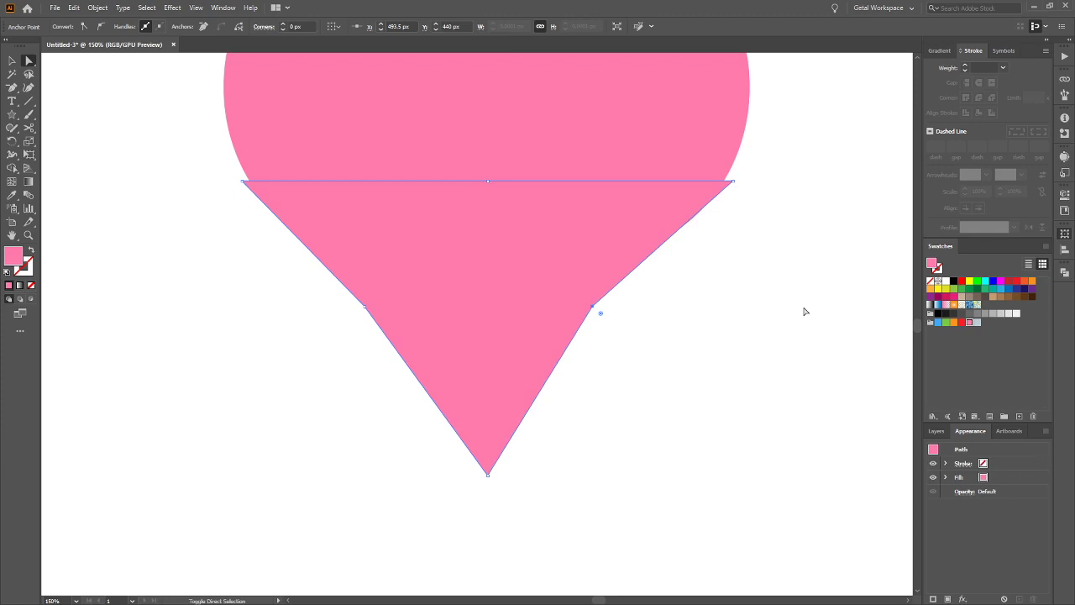
pyautogui.press('Left')
pyautogui.press('Left')
pyautogui.press('Left')
pyautogui.press('Left')
pyautogui.press('Left')
pyautogui.press('Left')
pyautogui.press('Left')
pyautogui.press('Left')
pyautogui.press('Left')
pyautogui.press('Left')
pyautogui.press('Left')
pyautogui.press('Left')
pyautogui.press('Left')
pyautogui.press('Left')
pyautogui.press('Left')
pyautogui.press('Right')
pyautogui.press('Right')
pyautogui.press('Right')
pyautogui.press('Right')
pyautogui.press('Right')
pyautogui.press('Right')
pyautogui.press('Right')
pyautogui.press('Right')
pyautogui.press('Right')
pyautogui.press('Right')
pyautogui.press('Right')
pyautogui.press('Right')
pyautogui.press('Right')
pyautogui.press('Right')
pyautogui.press('Right')
# Nudge the left-side anchor right and curve the lower-left side toward the tip
pyautogui.click(366, 308)
pyautogui.press('Right')
pyautogui.press('Right')
pyautogui.press('Right')
pyautogui.press('Right')
pyautogui.press('Right')
pyautogui.press('Right')
pyautogui.press('Right')
pyautogui.press('Right')
pyautogui.press('Right')
pyautogui.press('Right')
pyautogui.press('Right')
pyautogui.press('Right')
pyautogui.press('Right')
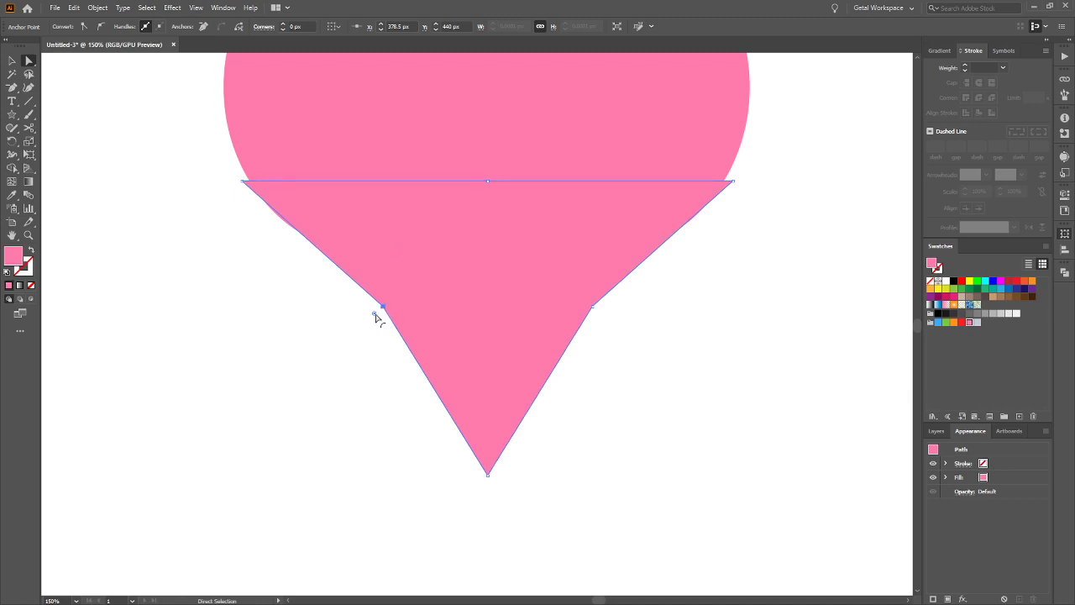
pyautogui.moveTo(375, 316); pyautogui.dragTo(1, 591)
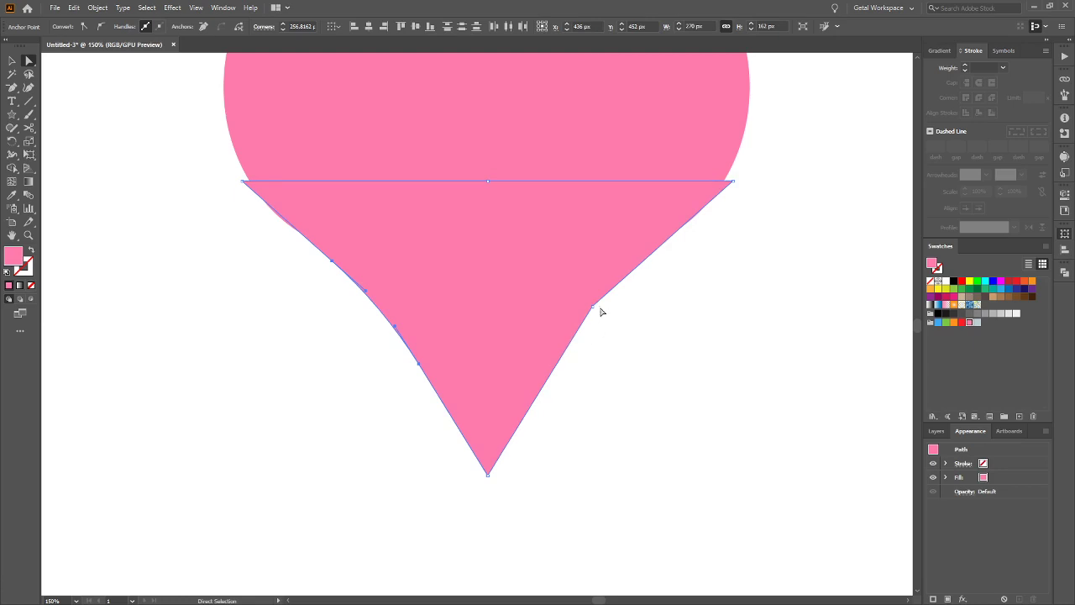
pyautogui.scroll(-2, 580, 356)
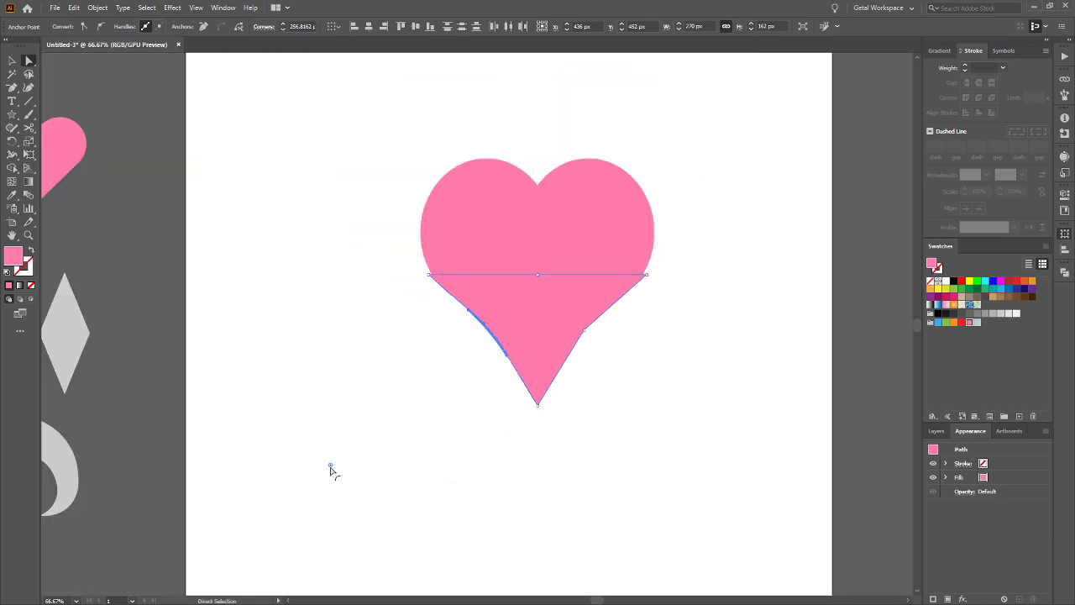
pyautogui.moveTo(330, 468); pyautogui.dragTo(350, 514)
# Bend the lower piece's right side inward toward the tip using its direction handle
pyautogui.press('ctrl')
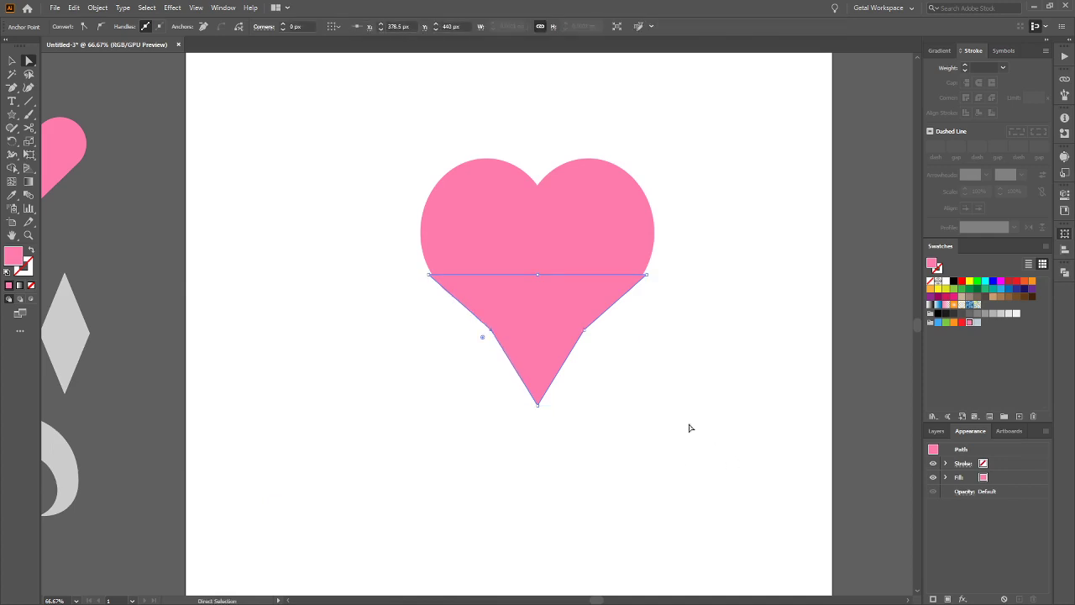
pyautogui.click(586, 335)
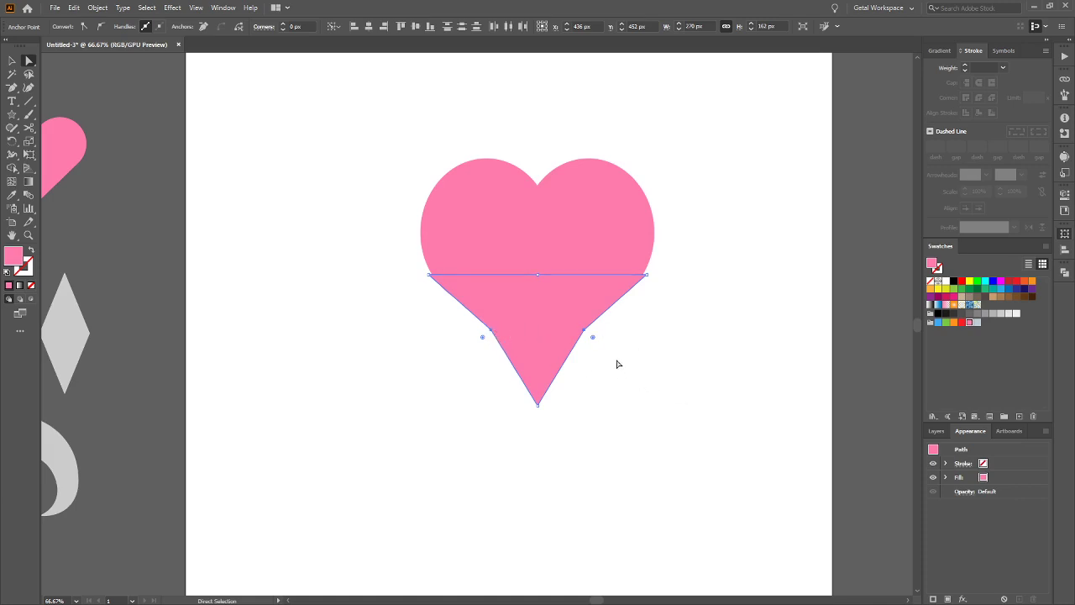
pyautogui.moveTo(592, 337); pyautogui.dragTo(872, 576)
pyautogui.scroll(1, 521, 476)
pyautogui.scroll(1, 571, 449)
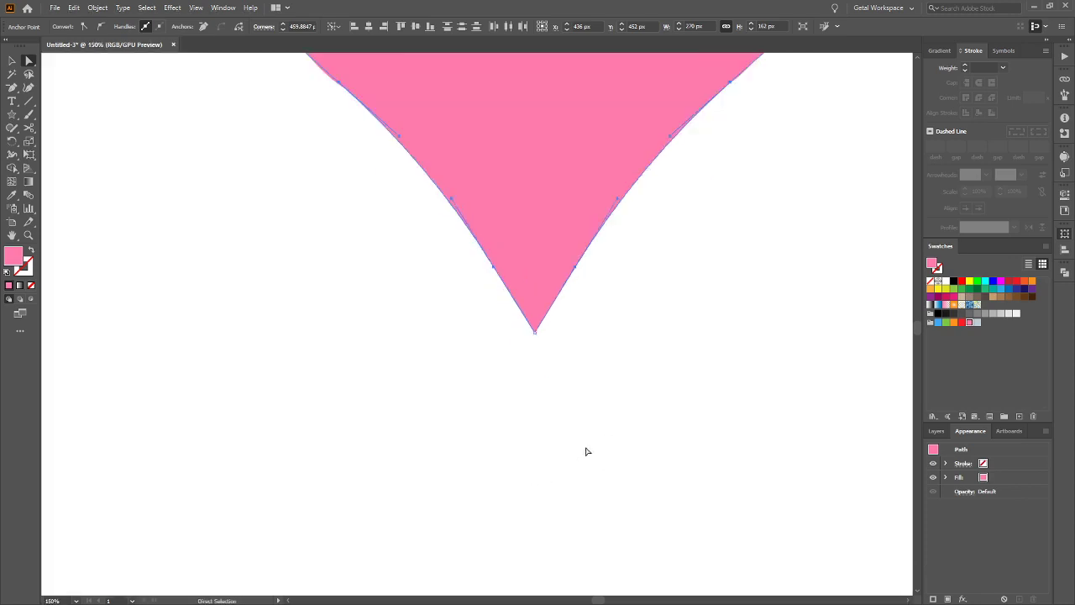
pyautogui.scroll(2, 586, 449)
pyautogui.scroll(-1, 594, 453)
pyautogui.scroll(2, 591, 454)
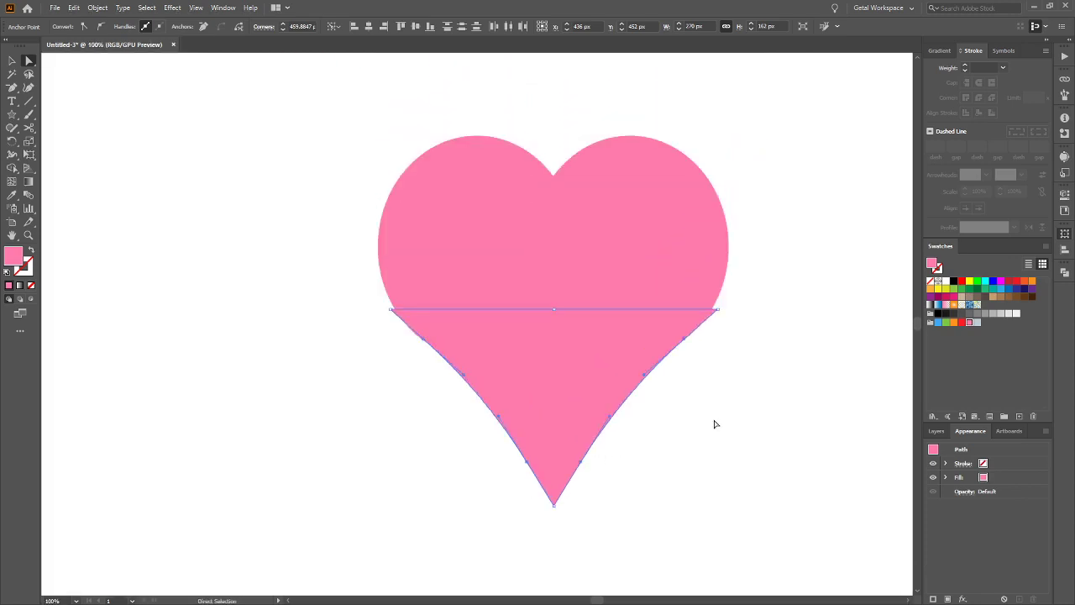
# Align the rounded top and pointed bottom pieces to each other's horizontal centre
pyautogui.press('v')
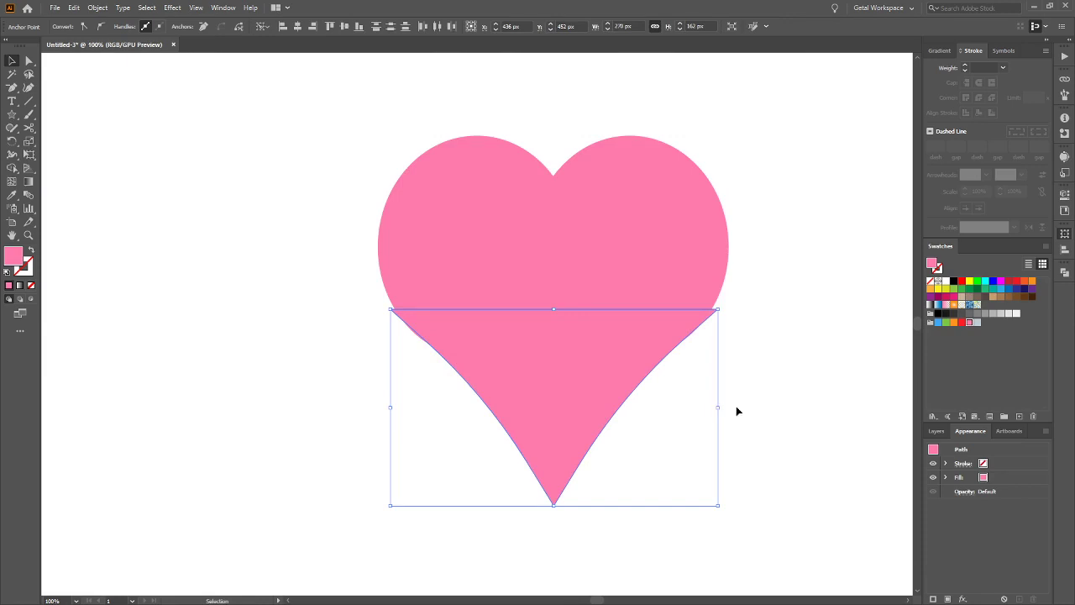
pyautogui.click(868, 311)
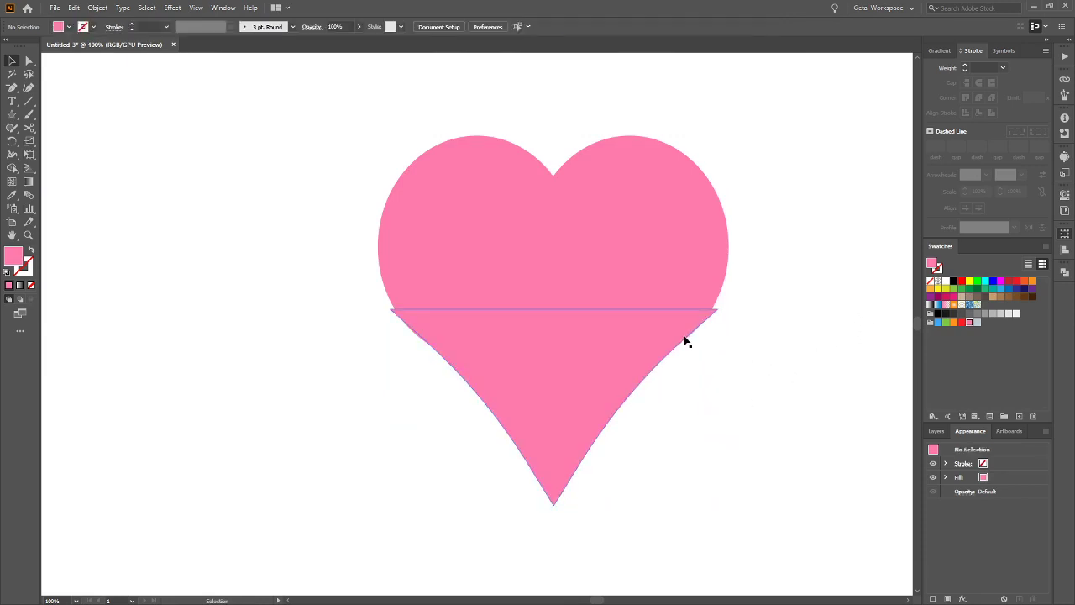
pyautogui.click(627, 343)
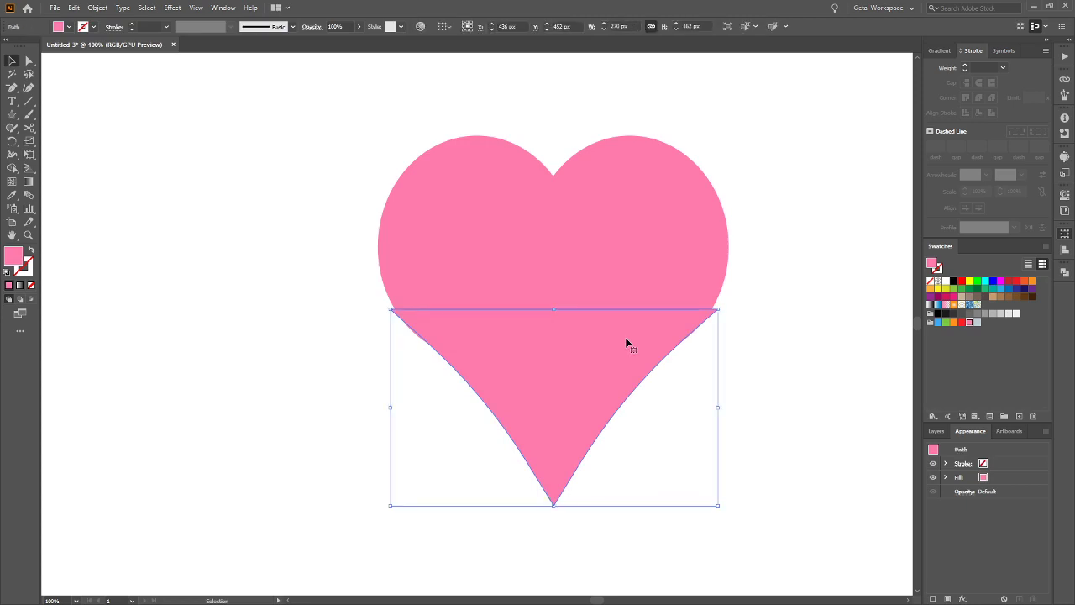
pyautogui.keyDown('shift'); pyautogui.click(631, 263); pyautogui.keyUp('shift')
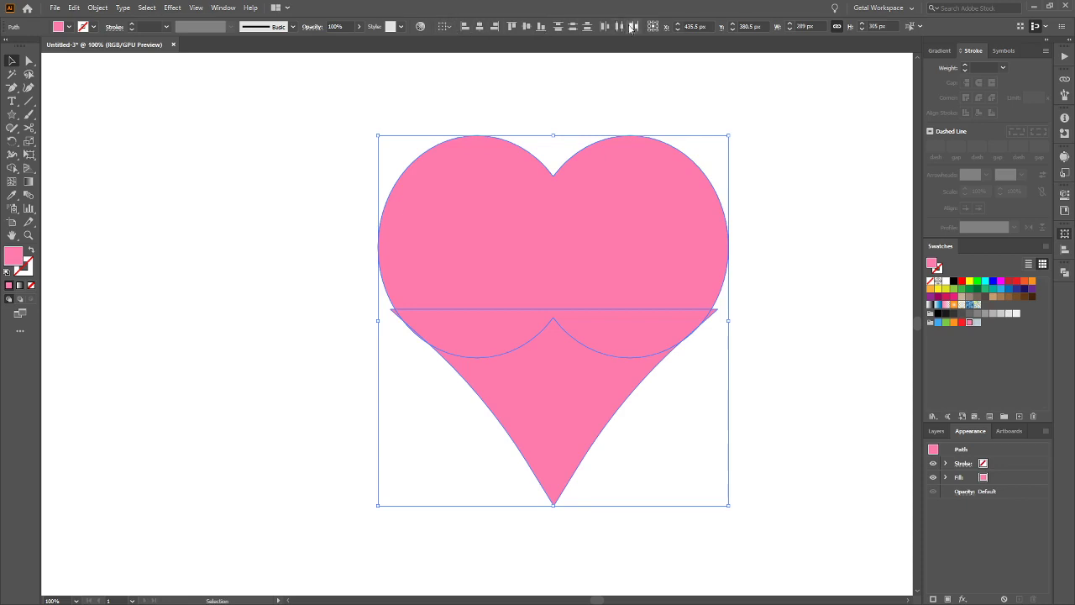
pyautogui.click(479, 27)
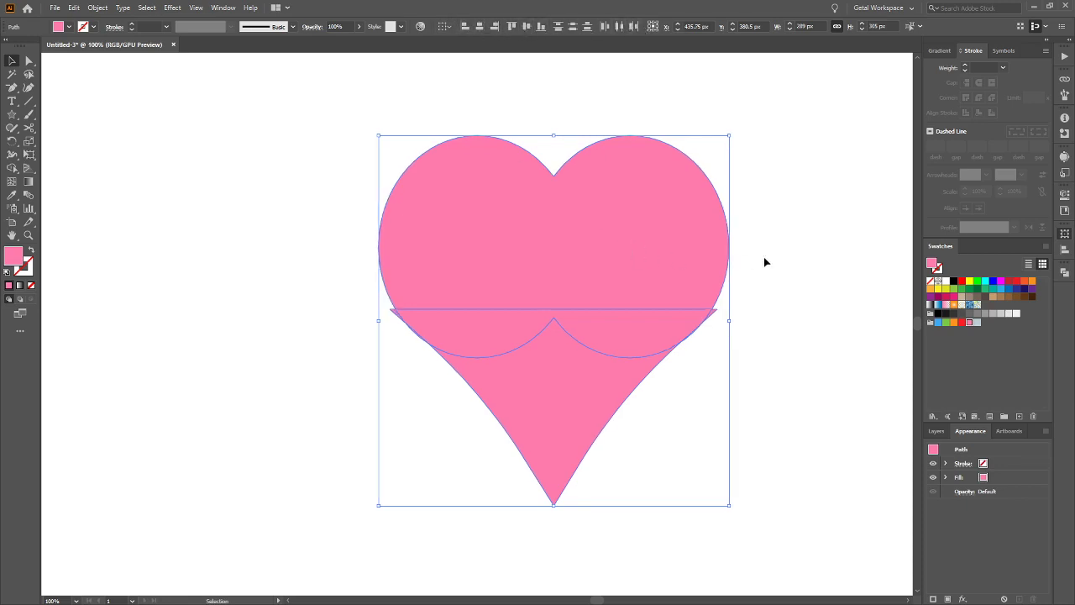
# Resize the pointed bottom piece's height to 161 px via its top edge
pyautogui.click(809, 256)
pyautogui.click(597, 370)
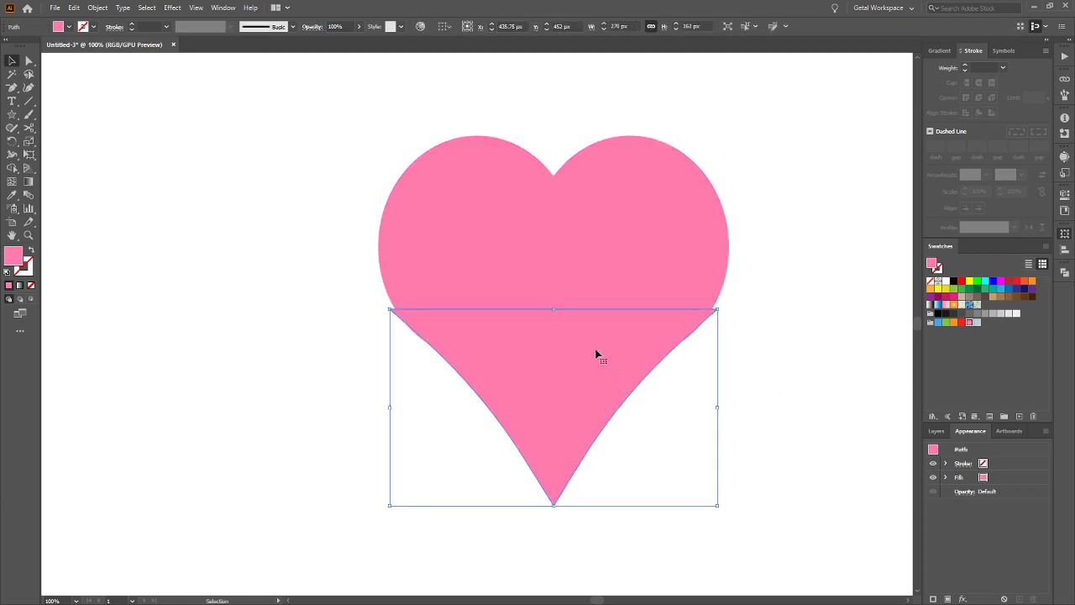
pyautogui.moveTo(555, 310); pyautogui.dragTo(554, 314)
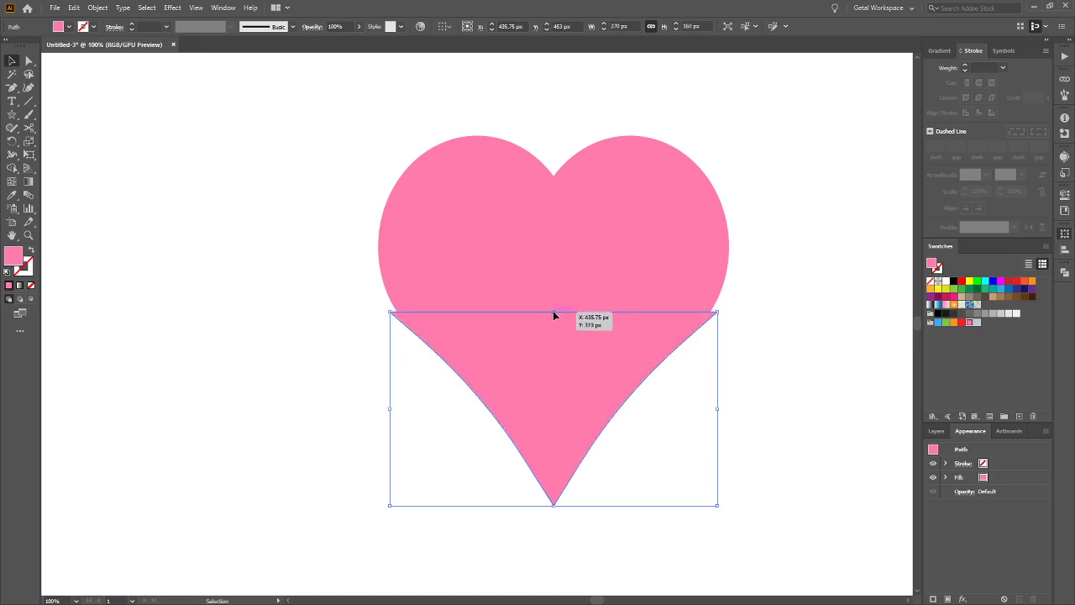
pyautogui.scroll(1, 553, 314)
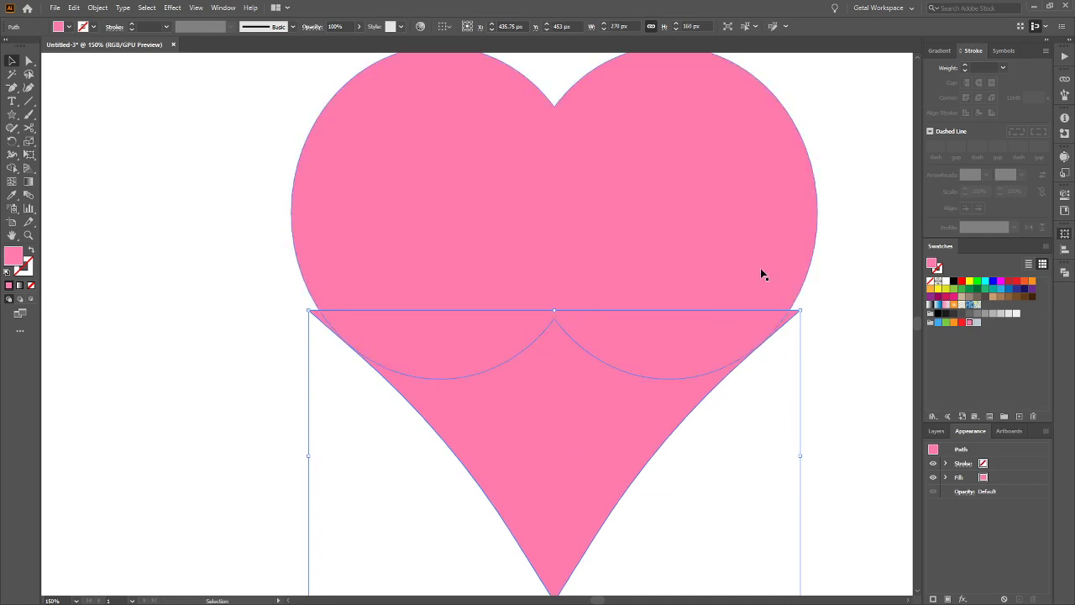
pyautogui.moveTo(550, 305); pyautogui.dragTo(554, 308)
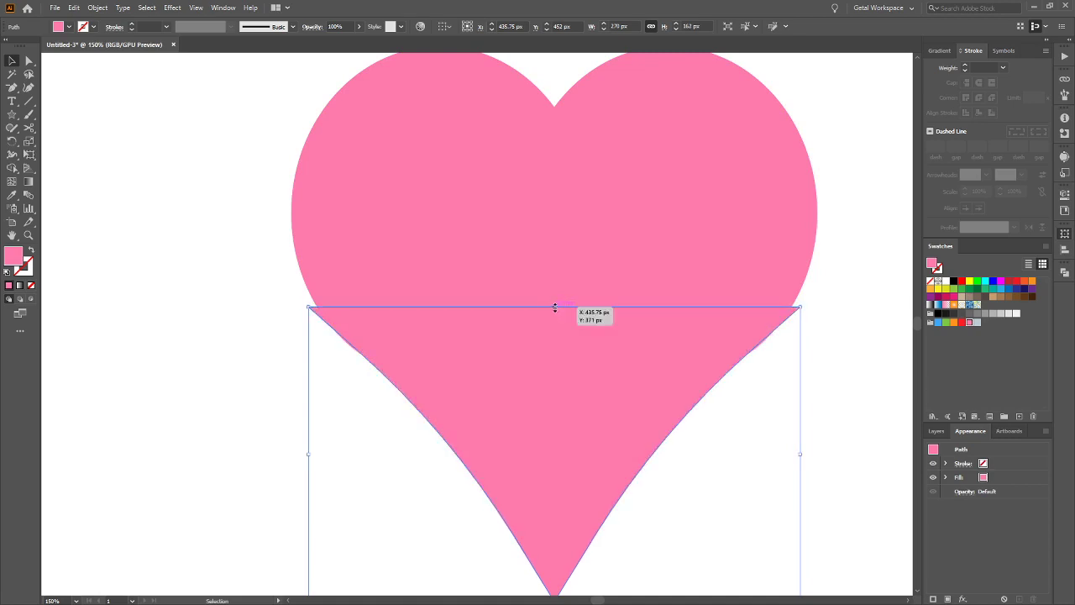
pyautogui.moveTo(554, 308); pyautogui.dragTo(555, 302)
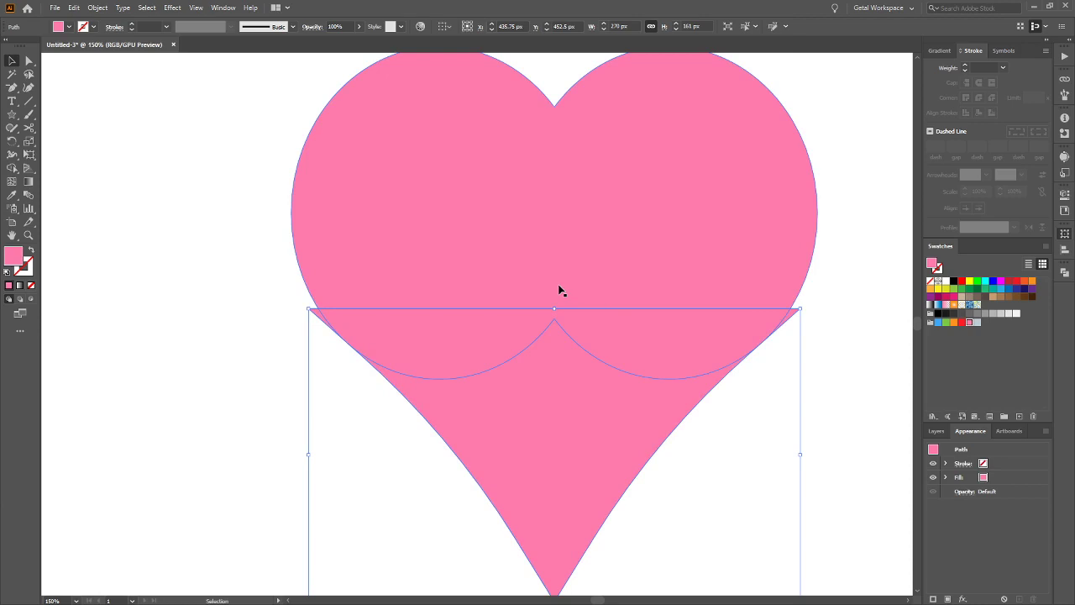
pyautogui.scroll(-1, 570, 279)
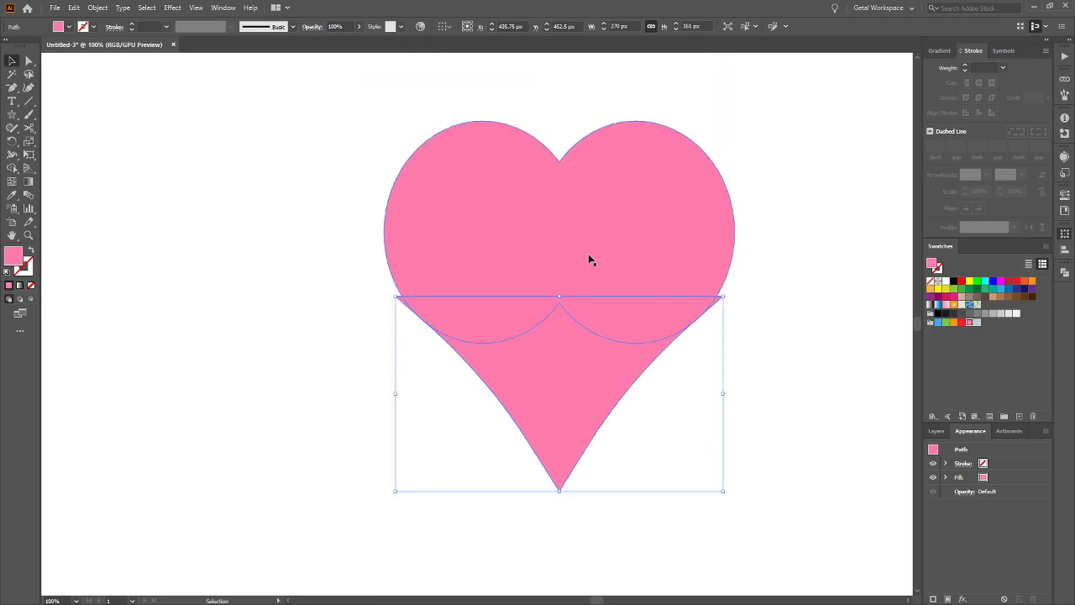
# Delete both side slivers with Shape Builder and merge circles and point into one heart
pyautogui.keyDown('shift'); pyautogui.click(588, 255); pyautogui.keyUp('shift')
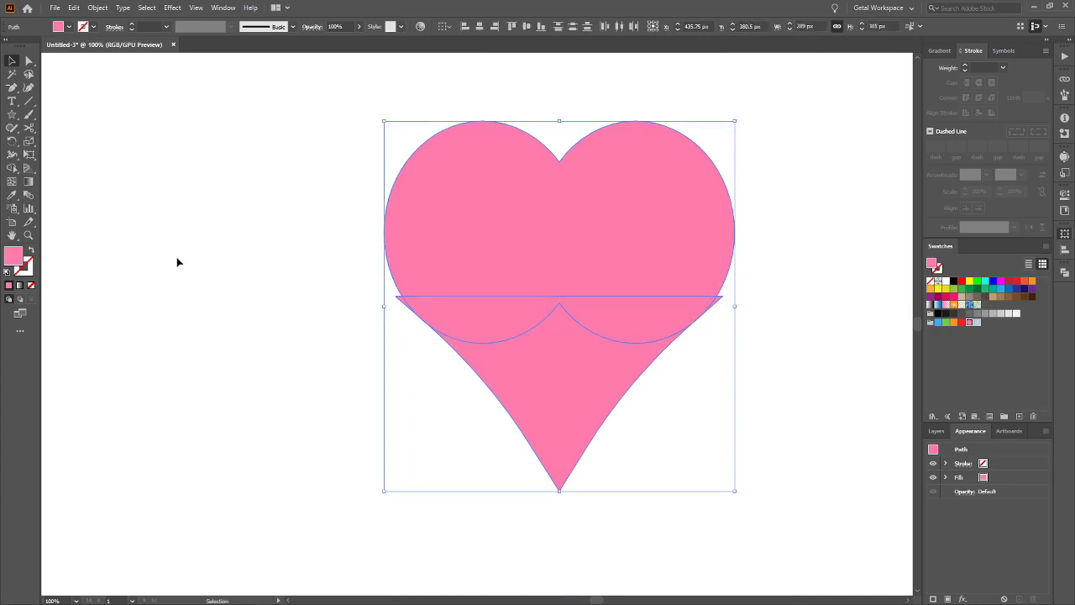
pyautogui.hotkey('shift', 'm')
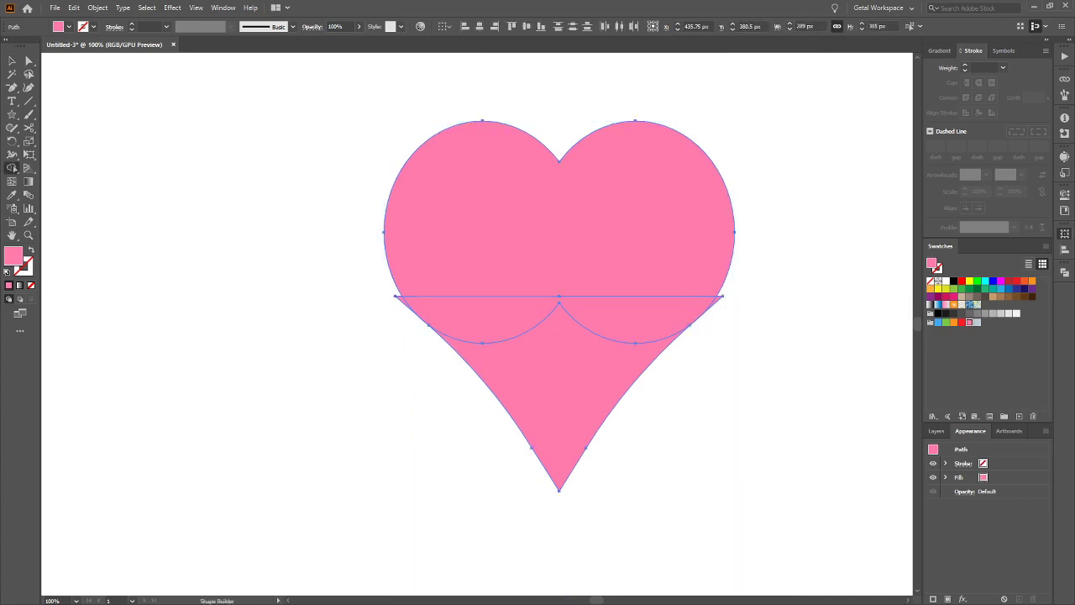
pyautogui.keyDown('alt'); pyautogui.click(720, 301); pyautogui.keyUp('alt')
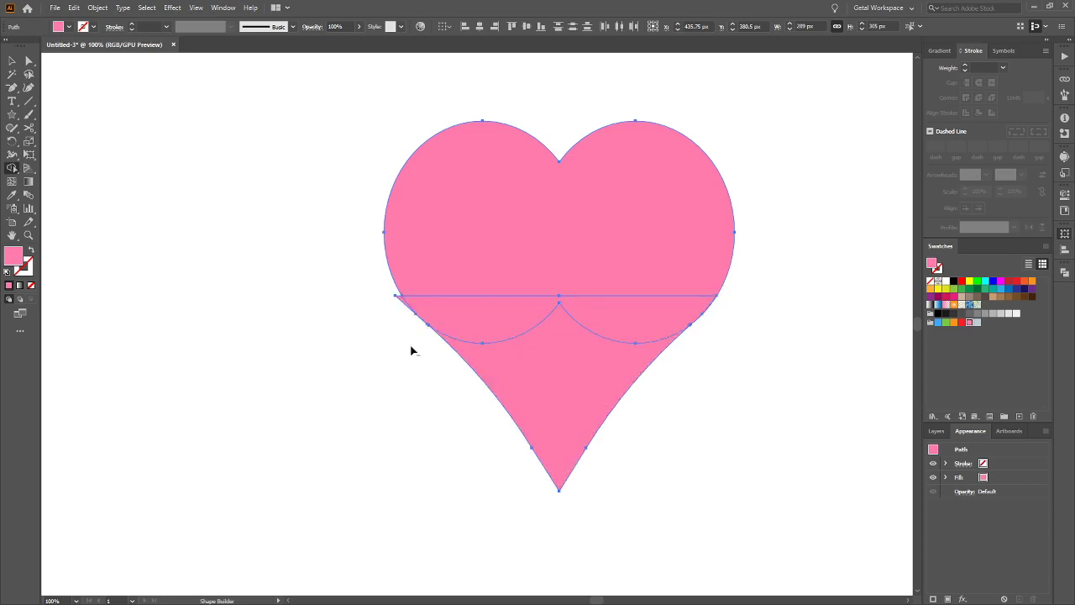
pyautogui.keyDown('alt'); pyautogui.click(401, 300); pyautogui.keyUp('alt')
pyautogui.moveTo(378, 323)
pyautogui.mouseDown()
pyautogui.moveTo(480, 279)
pyautogui.moveTo(599, 277)
pyautogui.moveTo(702, 298)
pyautogui.moveTo(706, 317)
pyautogui.moveTo(675, 336)
pyautogui.moveTo(597, 358)
pyautogui.mouseUp()
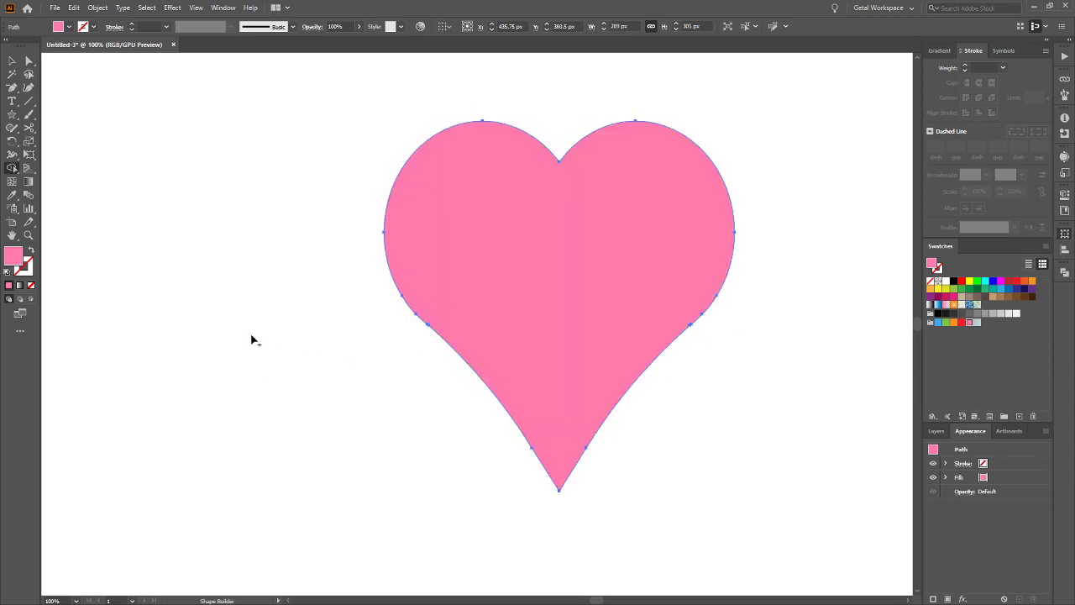
pyautogui.press('v')
pyautogui.click(281, 314)
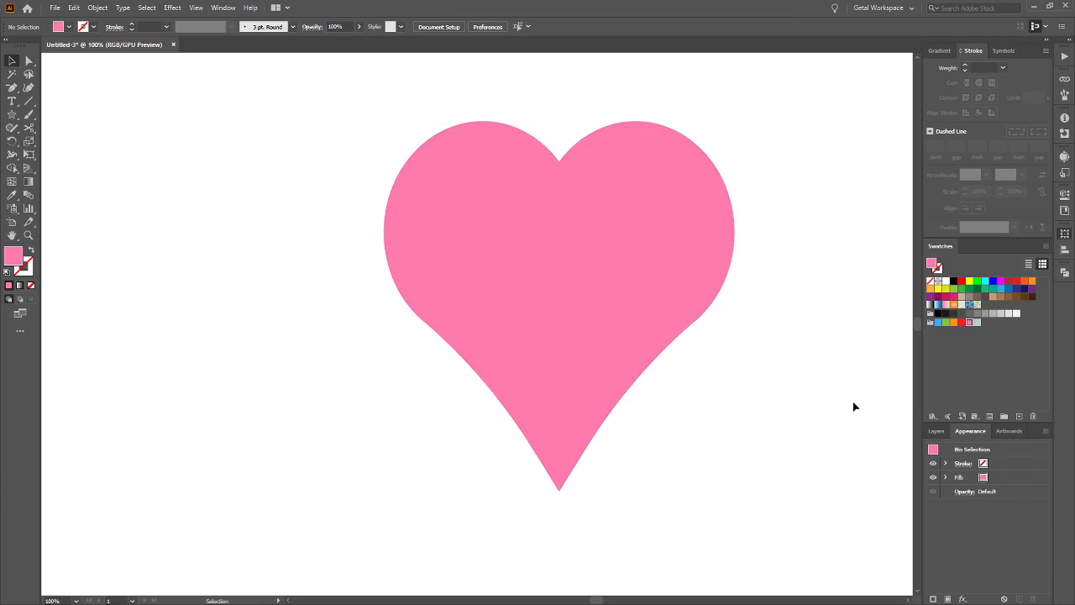
# Reposition the heart, then select its left and right shoulder anchors for refinement
pyautogui.moveTo(609, 275); pyautogui.dragTo(633, 283)
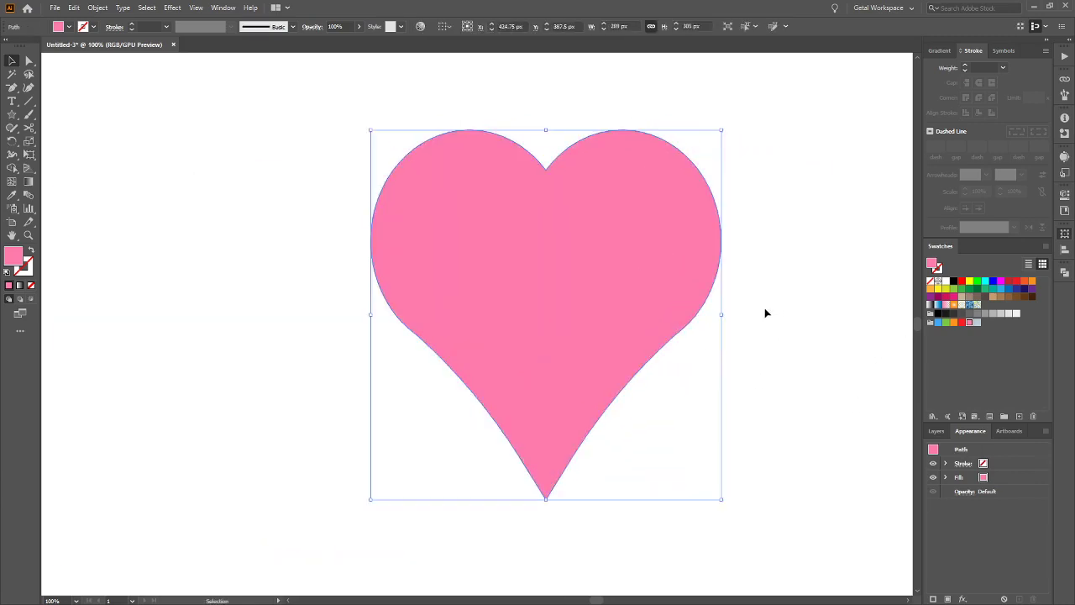
pyautogui.click(747, 381)
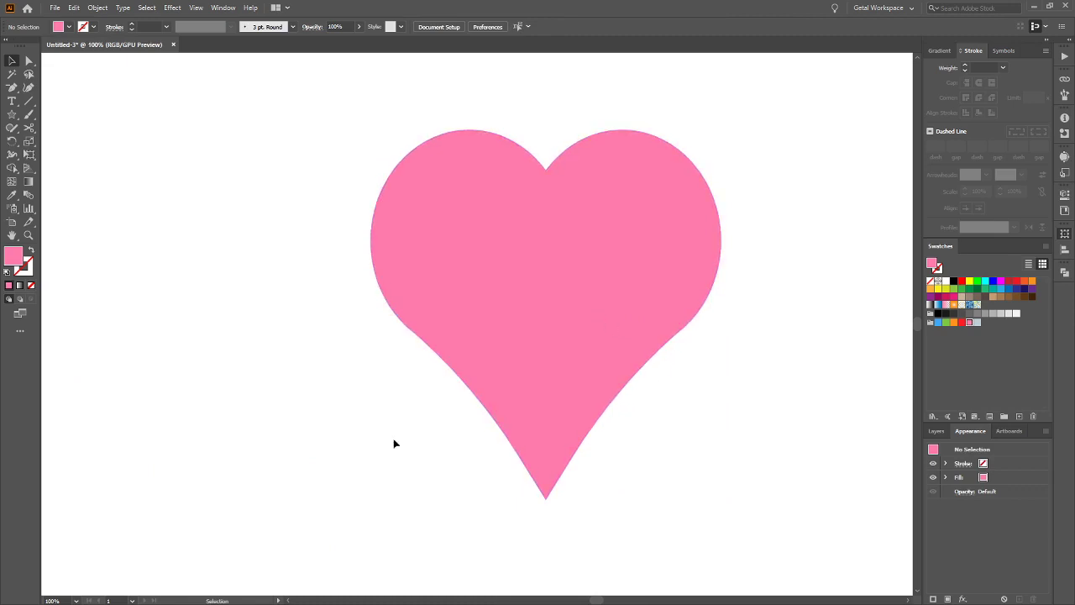
pyautogui.click(613, 400)
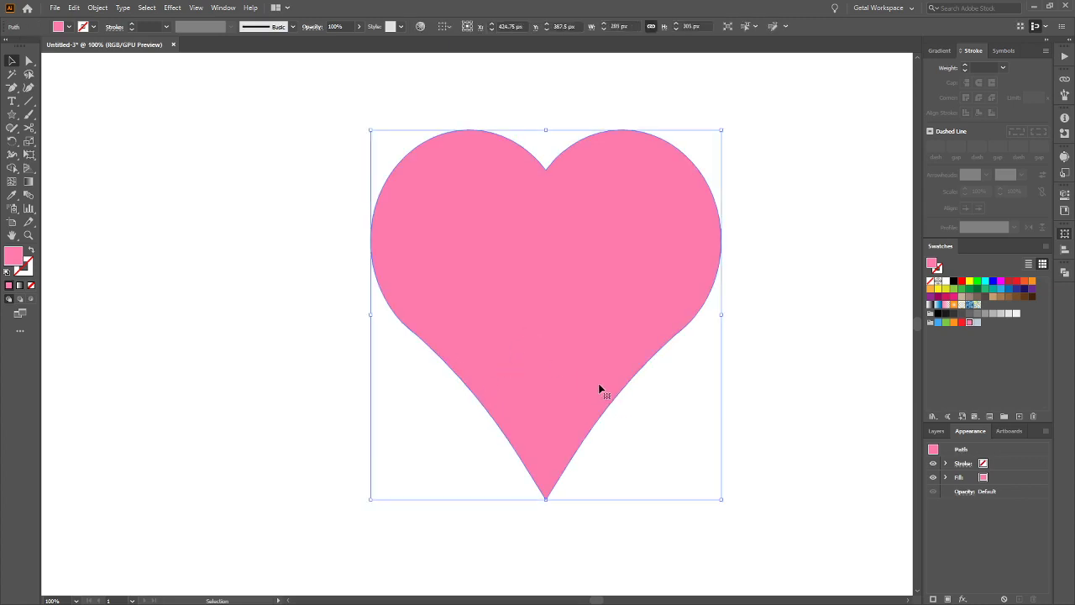
pyautogui.press('a')
pyautogui.scroll(1, 662, 395)
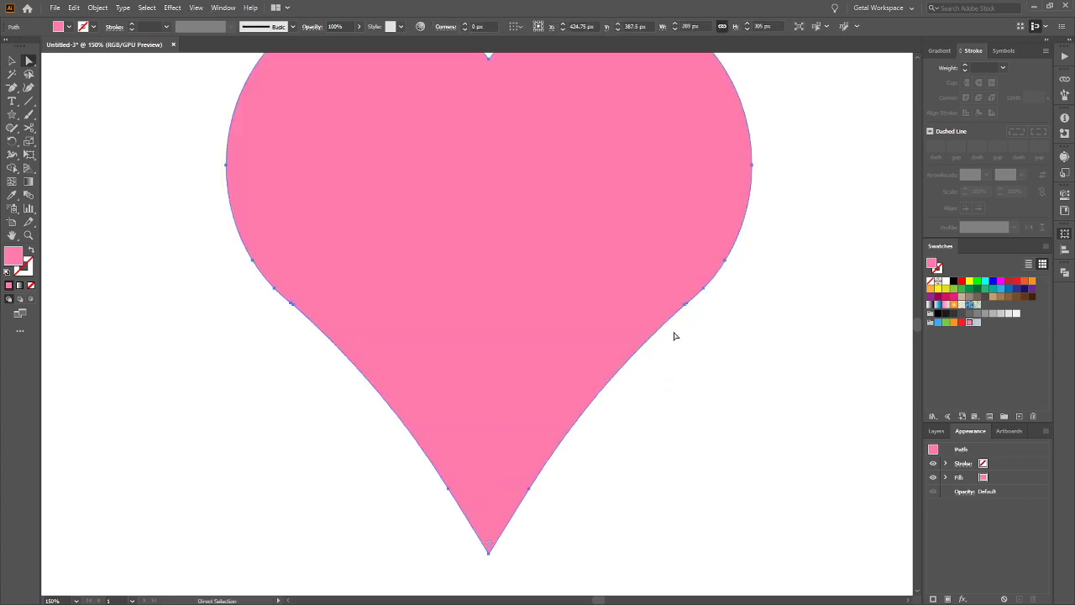
pyautogui.scroll(1, 674, 336)
pyautogui.hscroll(-1, 674, 338)
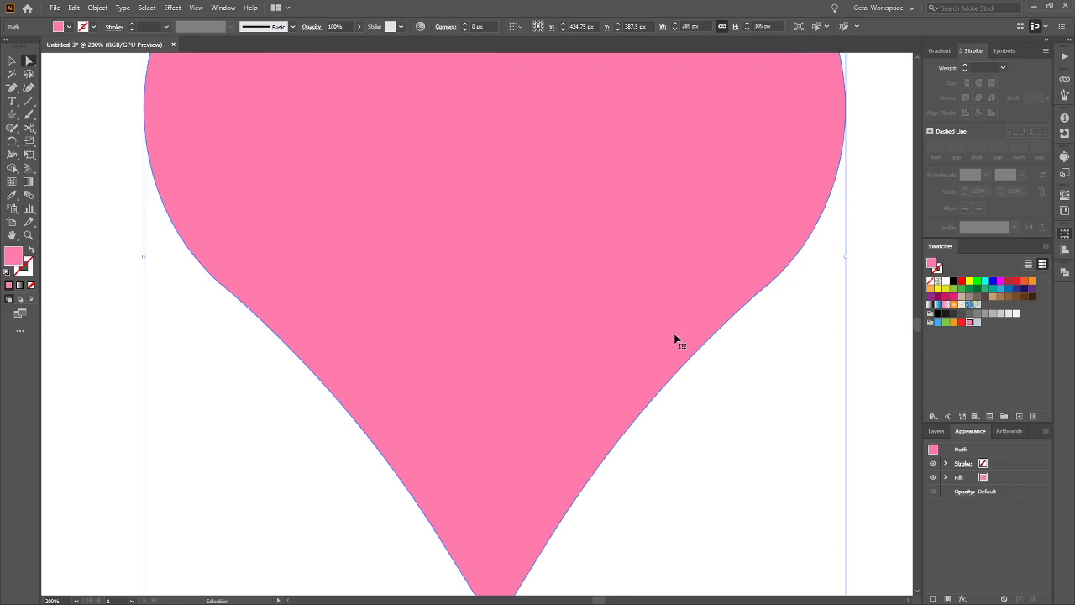
pyautogui.click(757, 295)
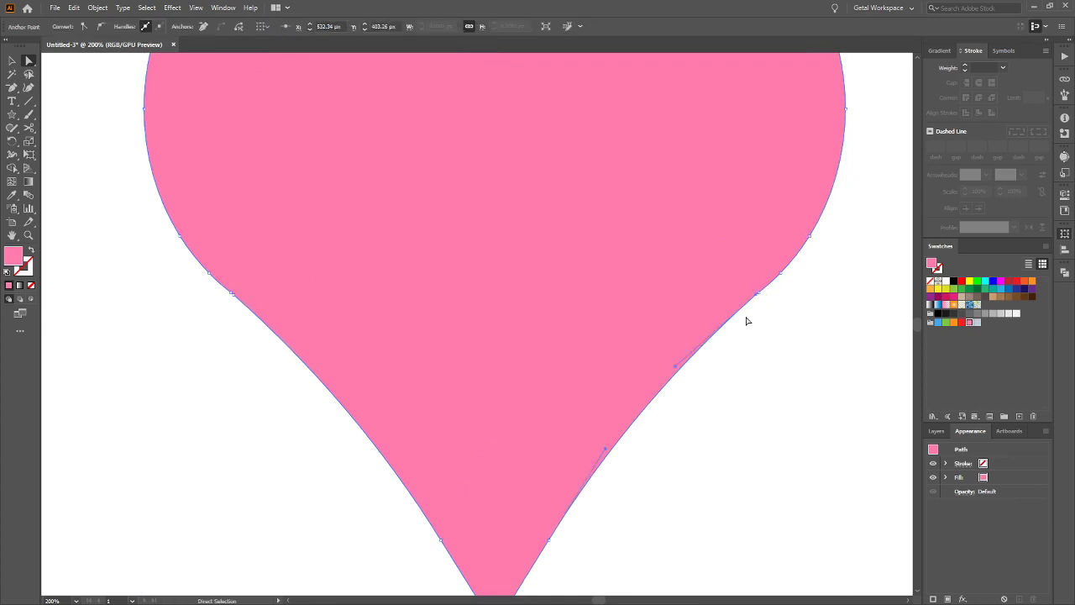
pyautogui.keyDown('shift'); pyautogui.click(234, 295); pyautogui.keyUp('shift')
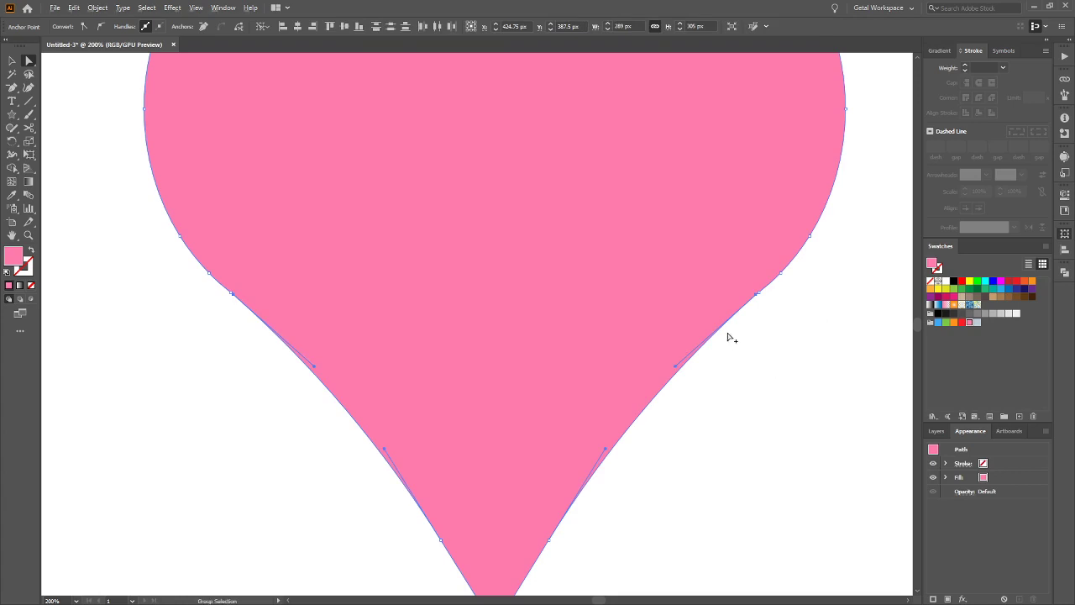
# Try an offset duplicate of the heart, undo it, and deselect
pyautogui.click(736, 302)
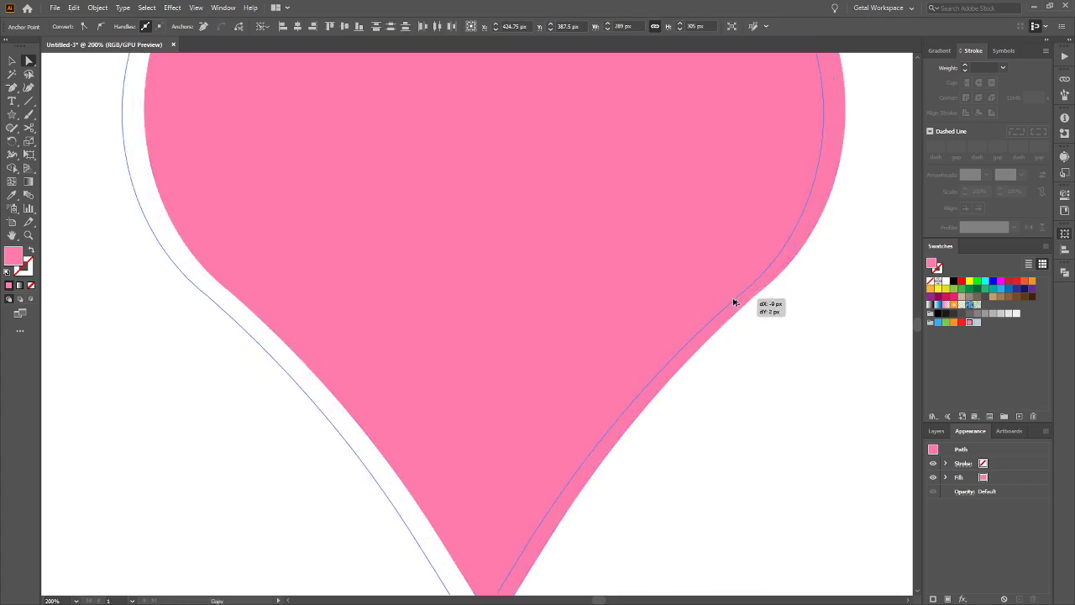
pyautogui.click(759, 344)
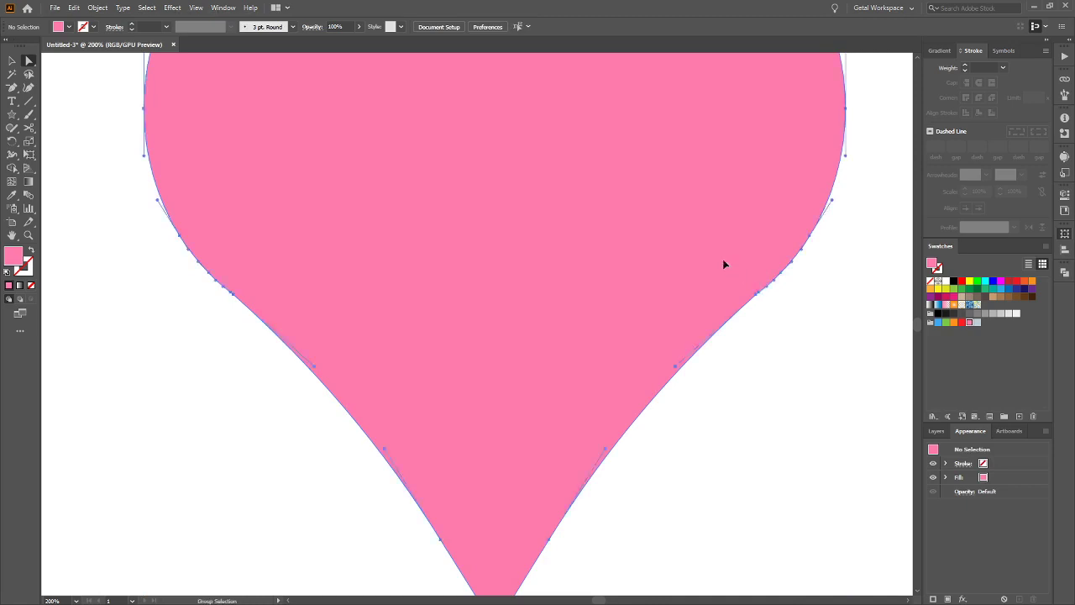
pyautogui.moveTo(722, 262); pyautogui.dragTo(789, 319)
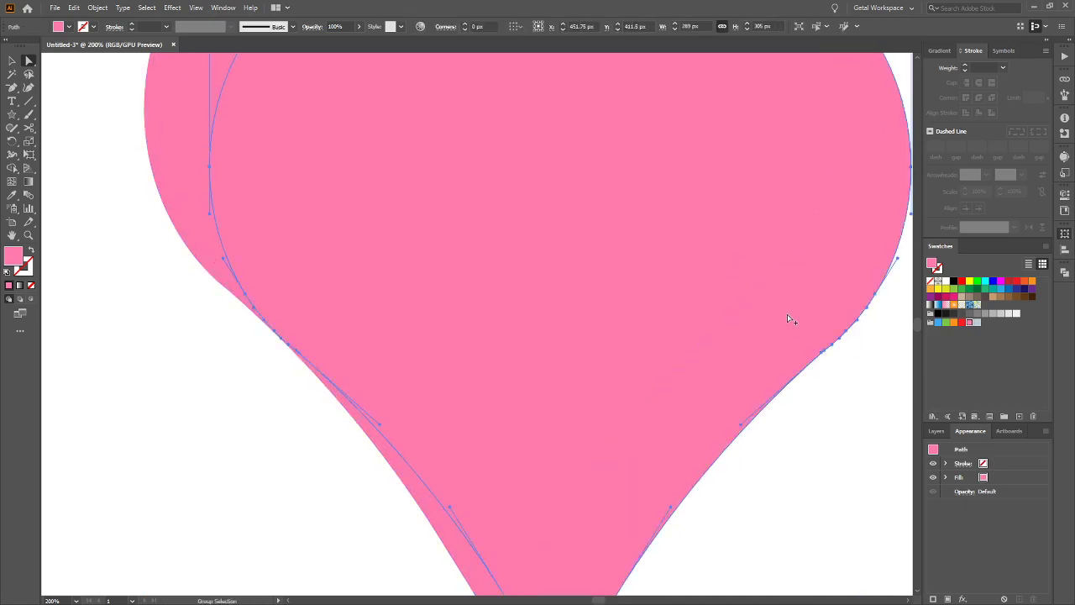
pyautogui.hotkey('ctrl', 'z')
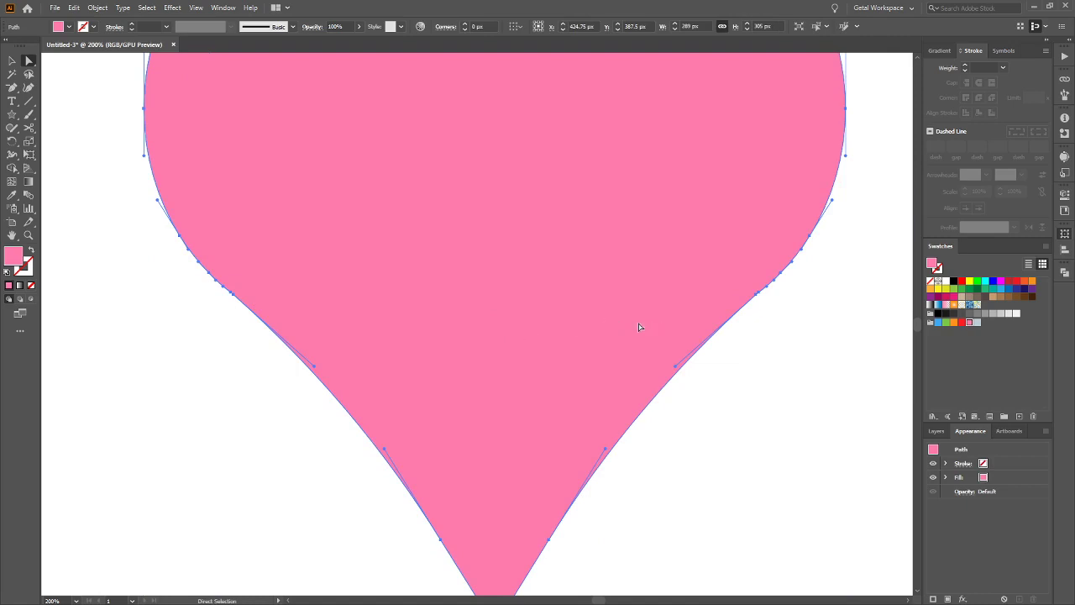
pyautogui.click(753, 404)
pyautogui.scroll(-2, 751, 404)
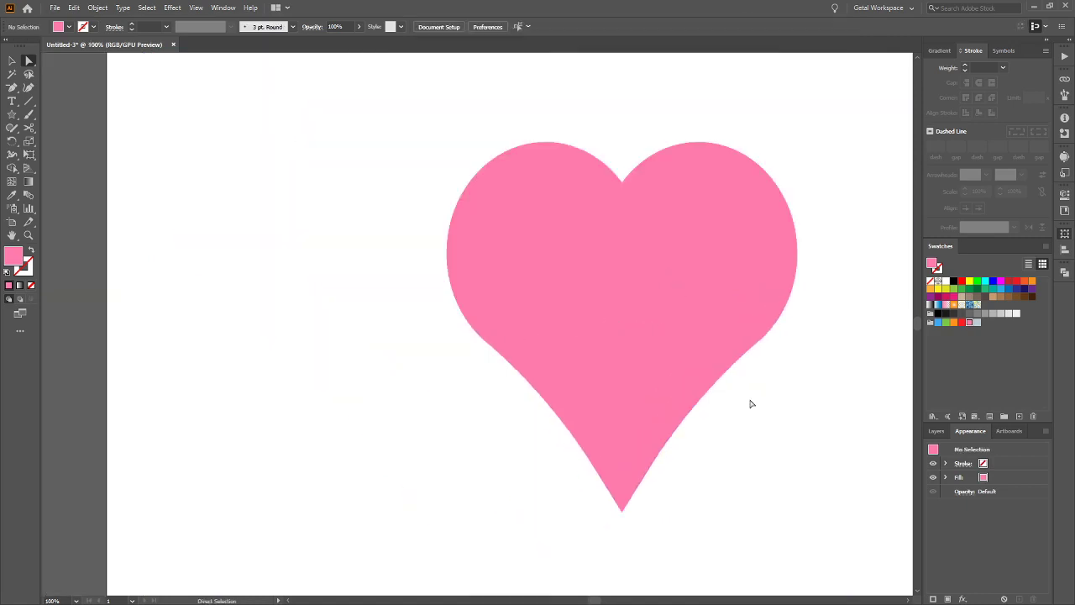
# Bend the heart's lower-right and lower-left sides inward into concave curves
pyautogui.hscroll(2, 742, 403)
pyautogui.scroll(1, 677, 411)
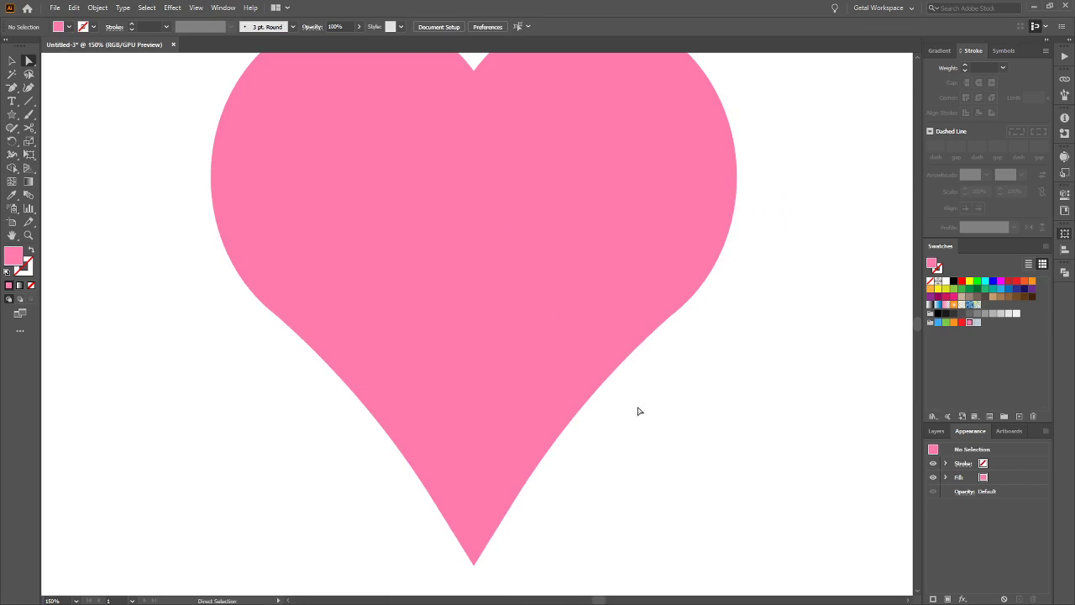
pyautogui.click(581, 367)
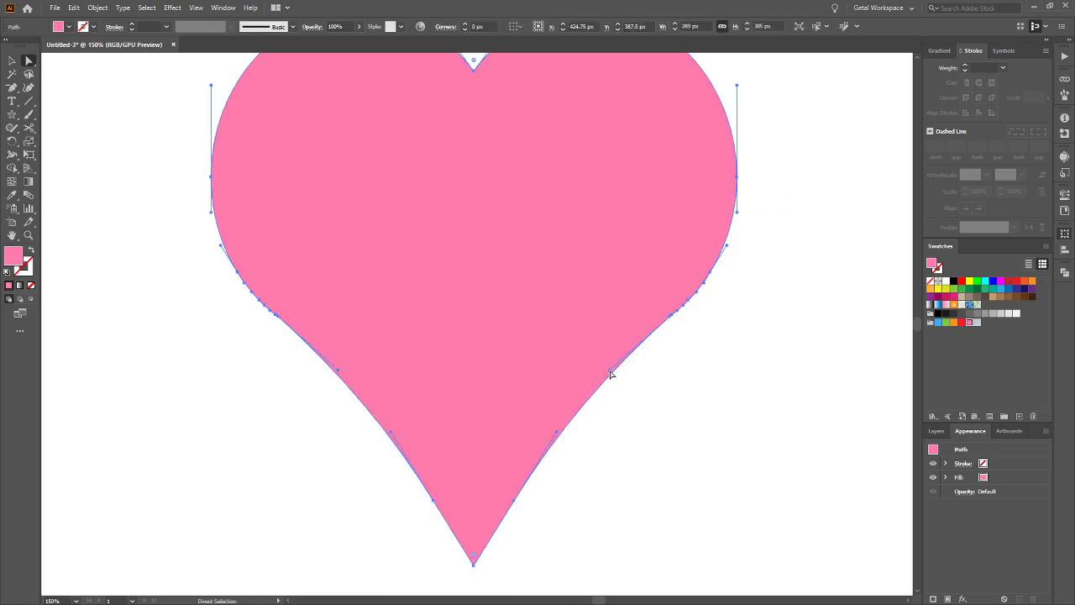
pyautogui.moveTo(610, 373); pyautogui.dragTo(567, 411)
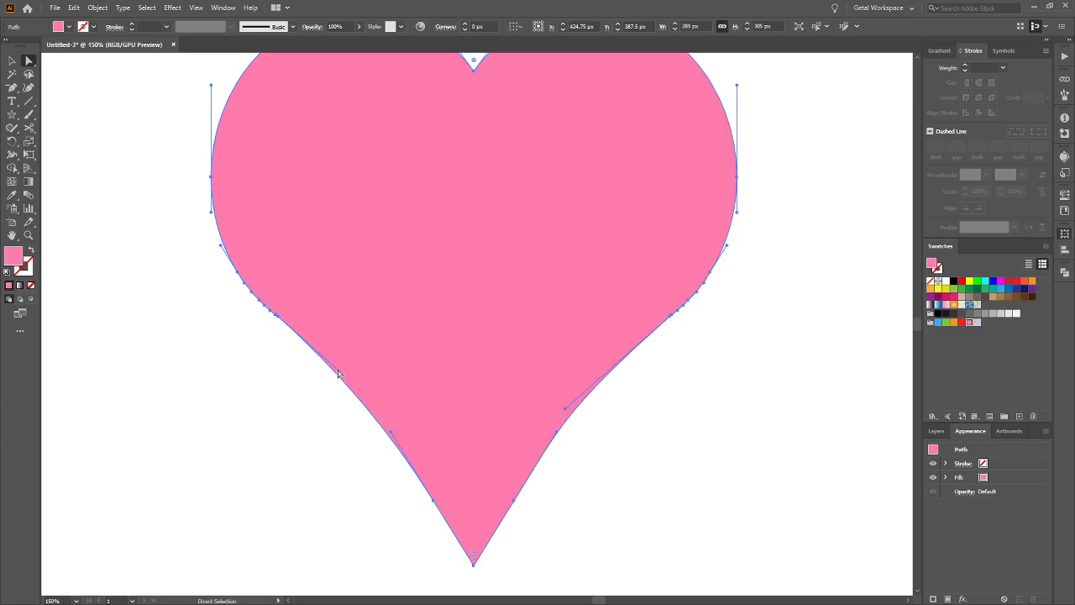
pyautogui.moveTo(338, 373); pyautogui.dragTo(389, 420)
pyautogui.moveTo(389, 417); pyautogui.dragTo(393, 417)
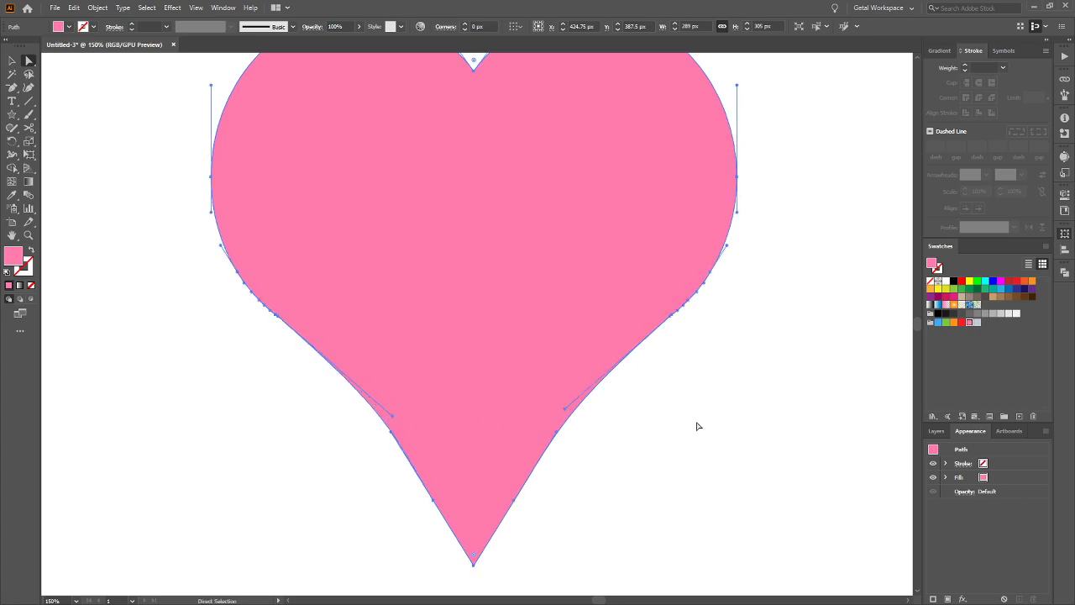
pyautogui.click(648, 414)
pyautogui.scroll(-1, 647, 414)
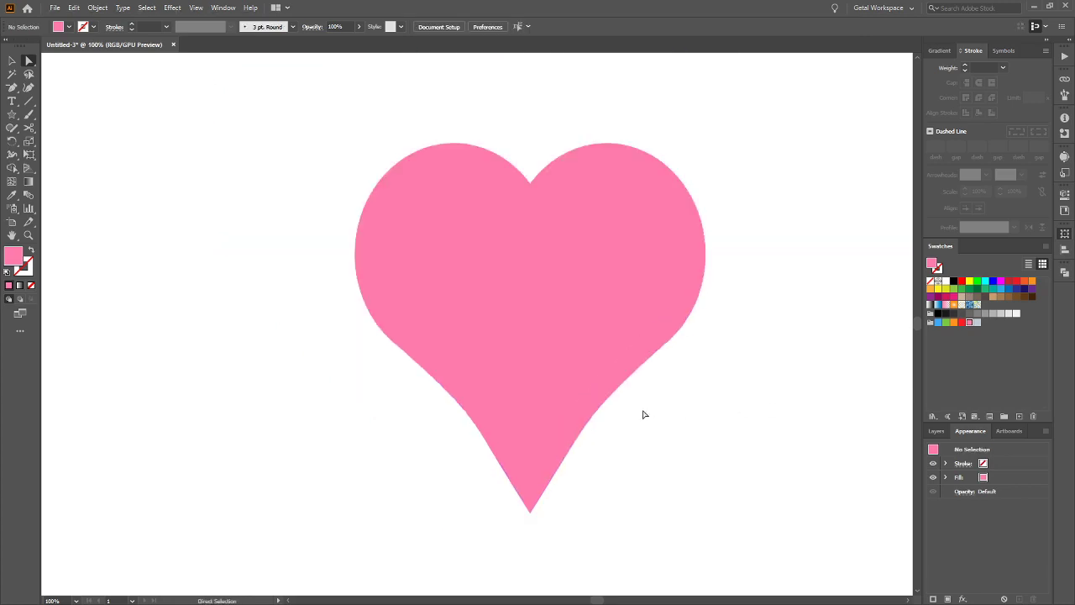
# Try raising the bottom tip and shifting the heart, then undo those changes, keeping the sharp point
pyautogui.click(581, 423)
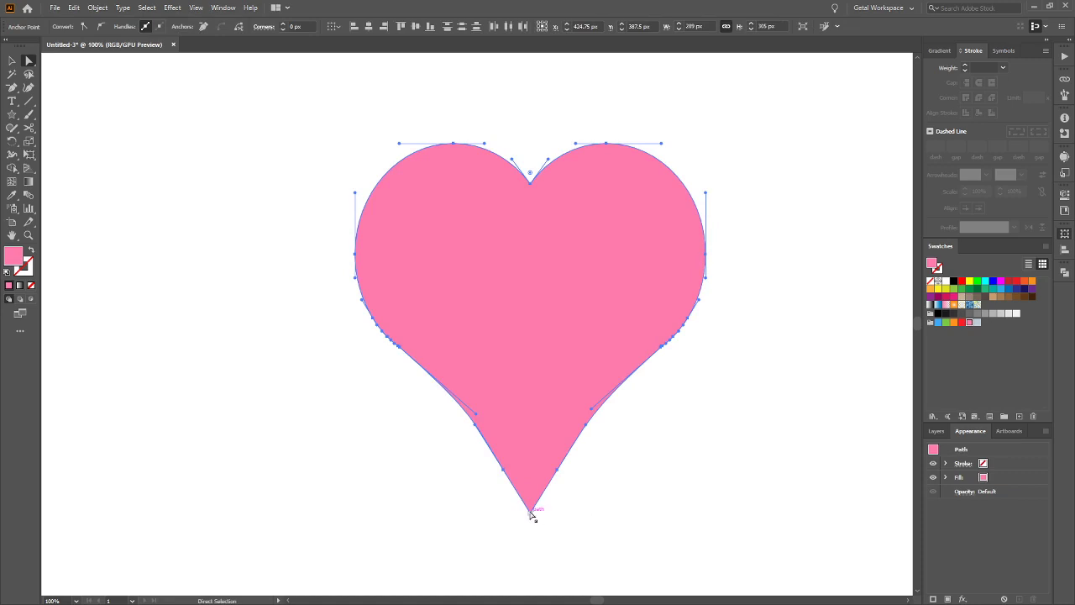
pyautogui.moveTo(530, 501); pyautogui.dragTo(529, 477)
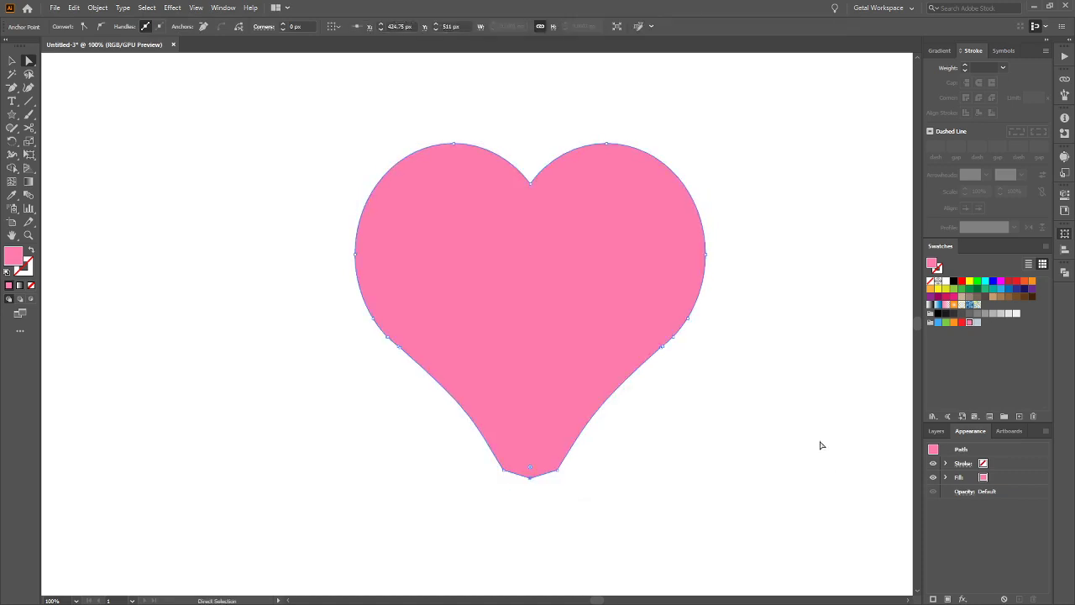
pyautogui.hotkey('ctrl', 'z')
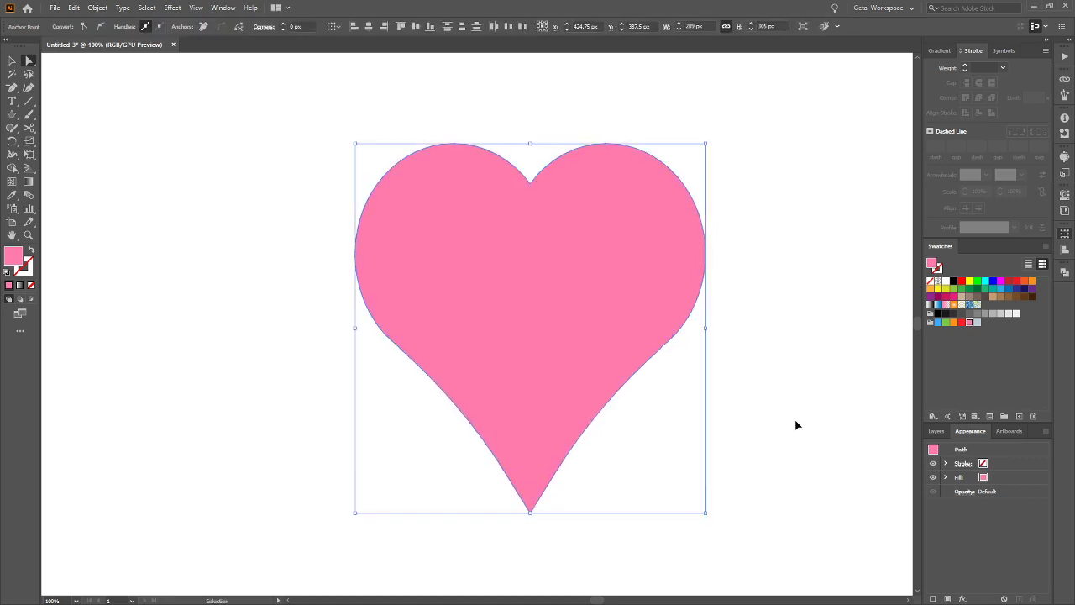
pyautogui.hotkey('ctrl', 'z')
pyautogui.hotkey('ctrl', 'z')
pyautogui.hotkey('ctrl', 'z')
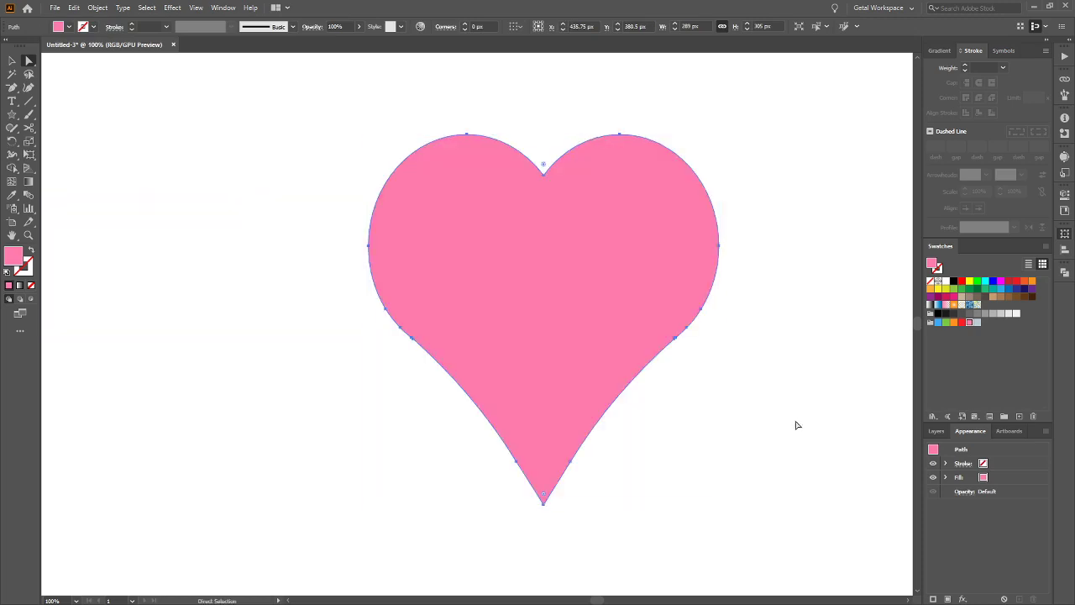
pyautogui.click(751, 384)
pyautogui.moveTo(561, 319); pyautogui.dragTo(569, 332)
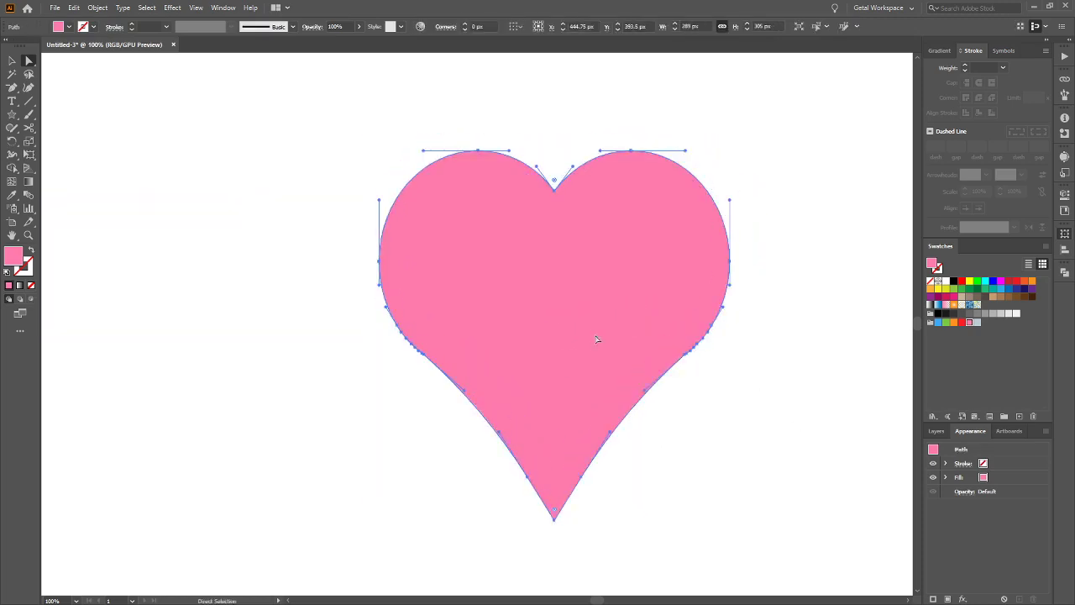
pyautogui.hotkey('ctrl', 'z')
pyautogui.hotkey('ctrl', 'z')
pyautogui.click(634, 446)
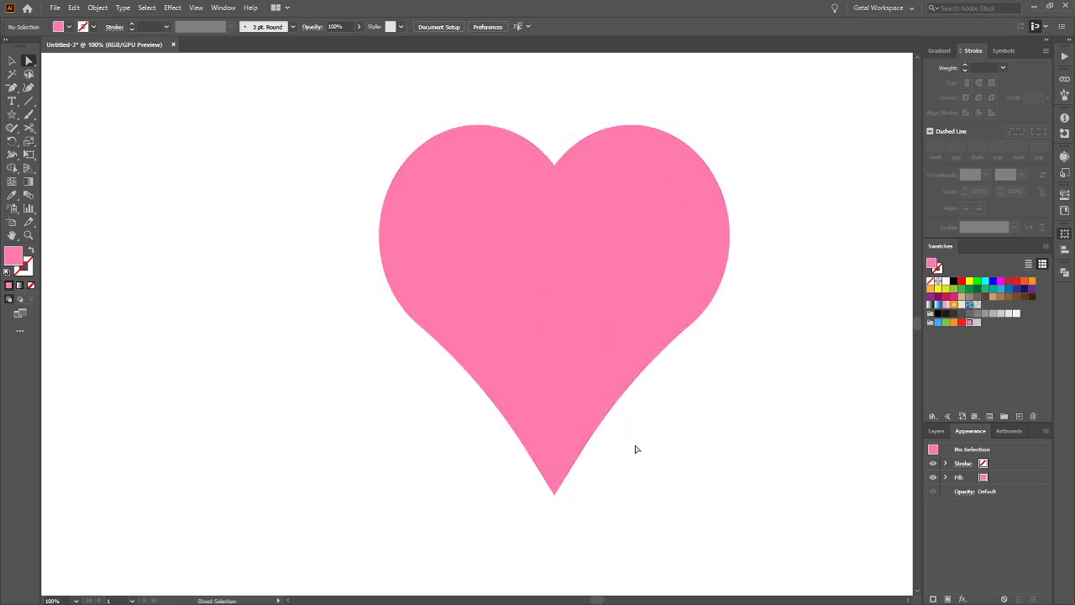
pyautogui.hotkey('ctrl', 'z')
pyautogui.hotkey('ctrl', 'z')
pyautogui.hotkey('ctrl', 'z')
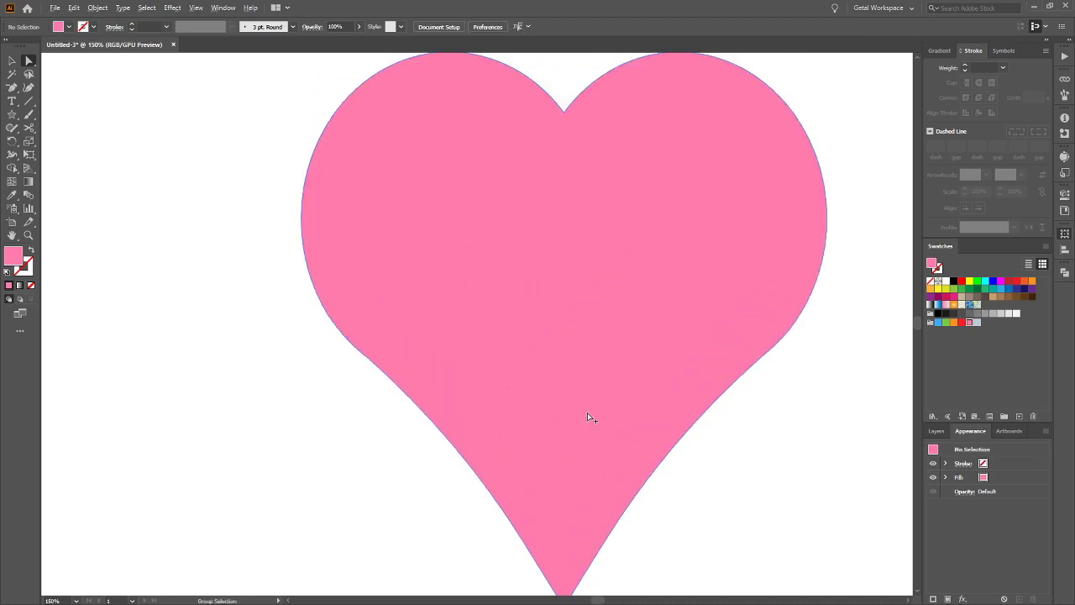
# Reshape the heart's lower-left curve and shift the segment near the tip
pyautogui.click(580, 416)
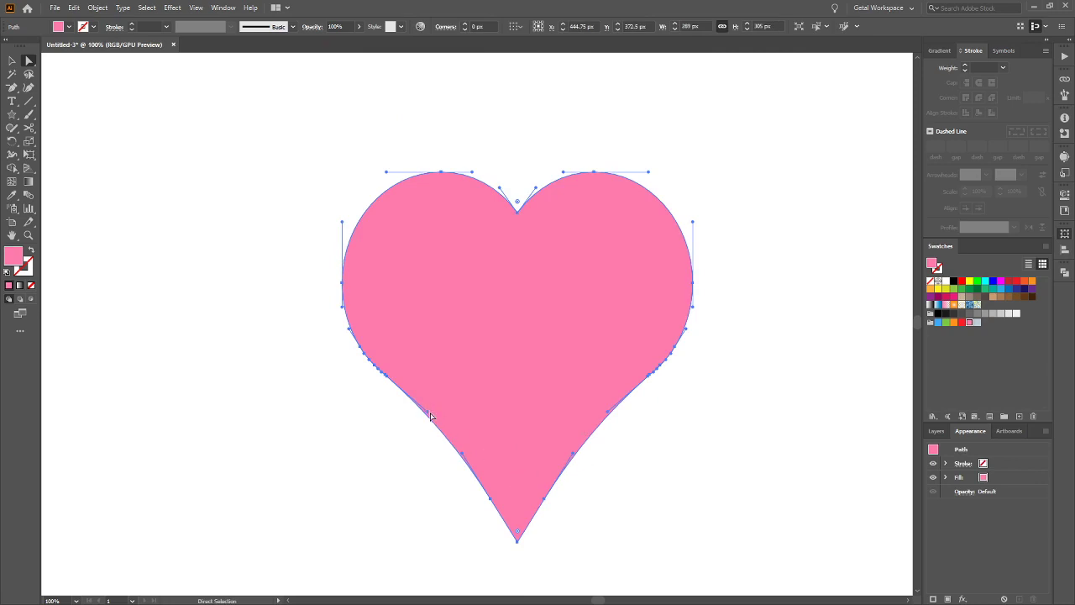
pyautogui.moveTo(428, 415); pyautogui.dragTo(480, 449)
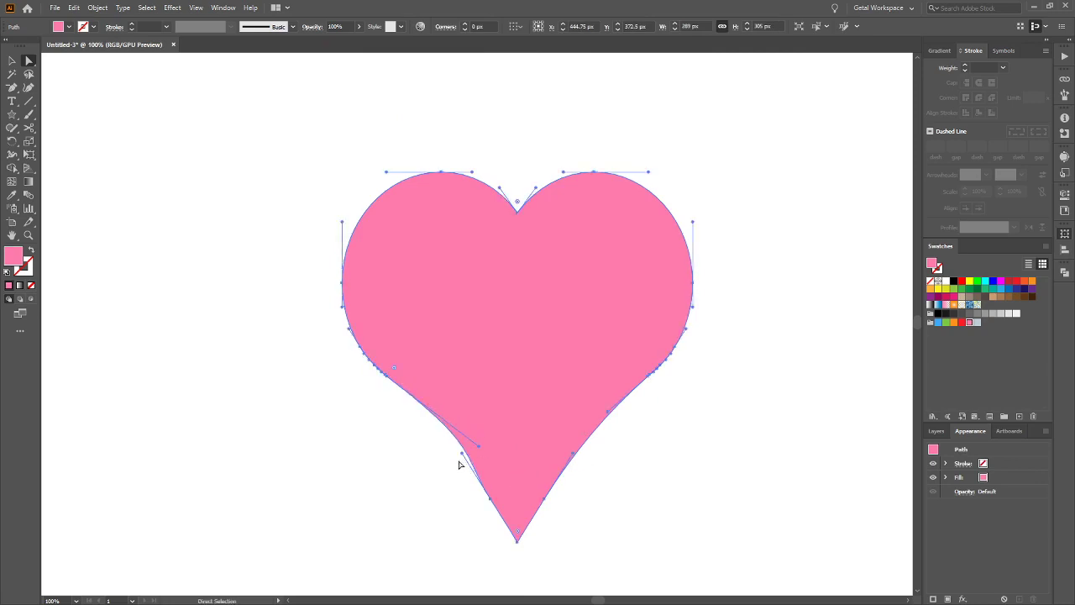
pyautogui.moveTo(490, 501); pyautogui.dragTo(506, 492)
pyautogui.click(497, 498)
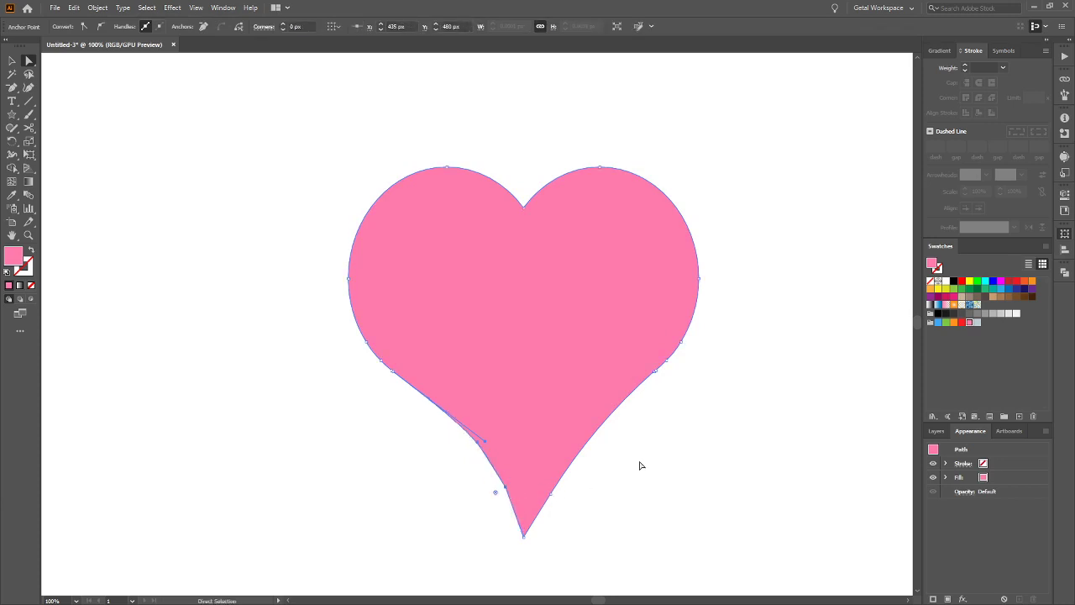
pyautogui.click(640, 467)
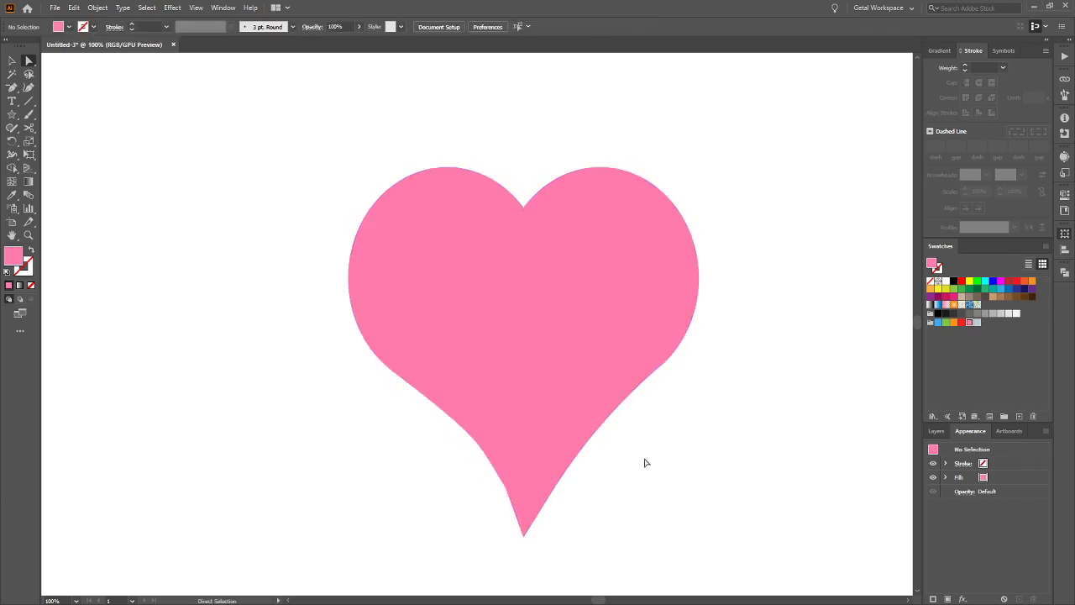
# Pull the bottom tip down-right and shift the anchor above it, leaving an off-centre notched point
pyautogui.moveTo(526, 536); pyautogui.dragTo(549, 562)
pyautogui.click(524, 536)
pyautogui.click(505, 489)
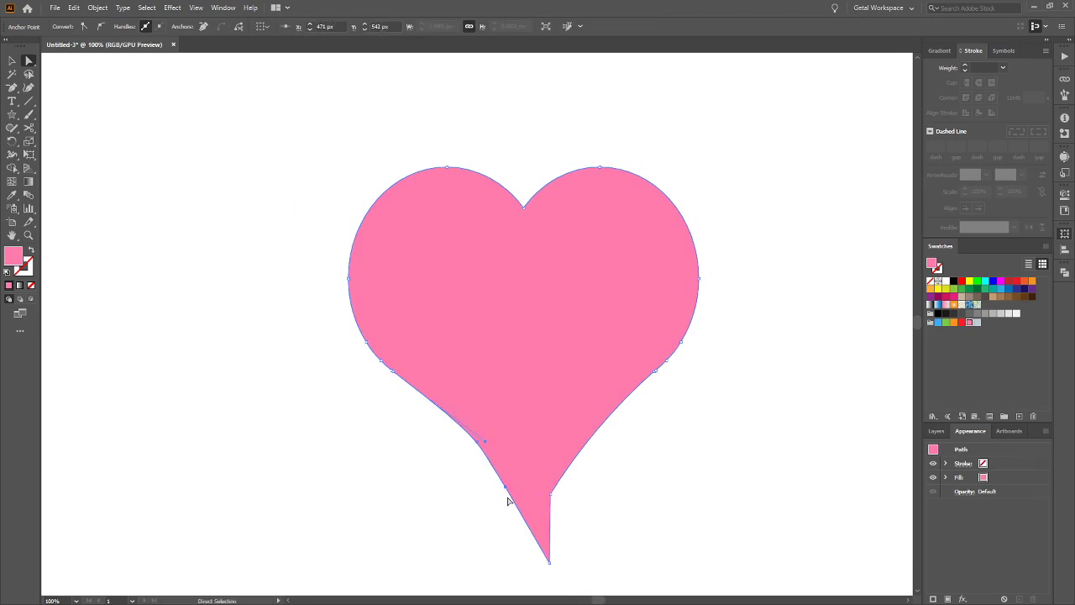
pyautogui.scroll(1, 504, 499)
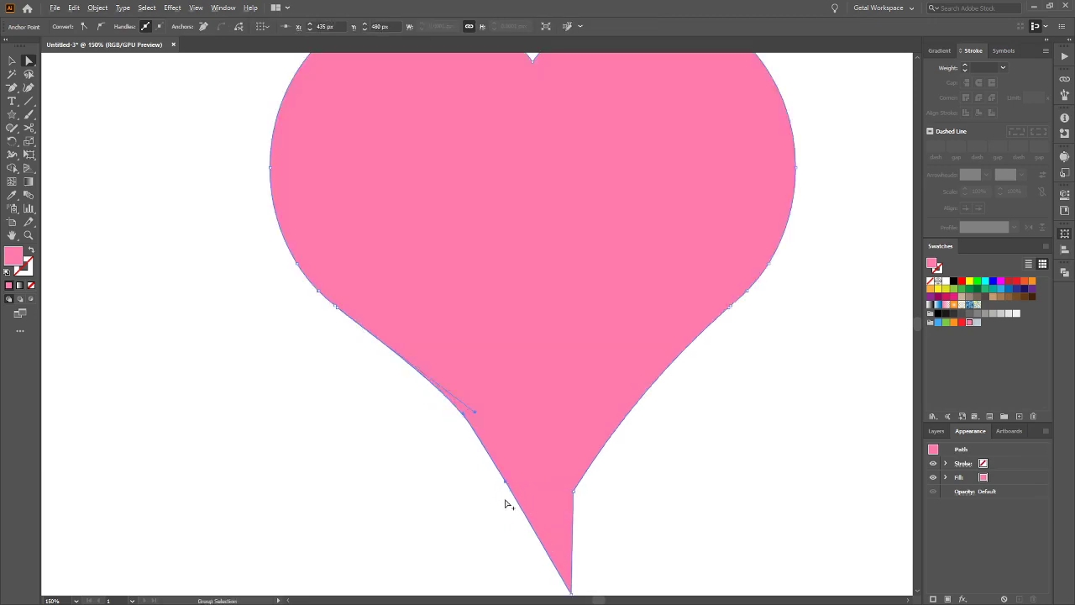
pyautogui.click(503, 501)
pyautogui.click(511, 489)
pyautogui.moveTo(511, 489); pyautogui.dragTo(520, 489)
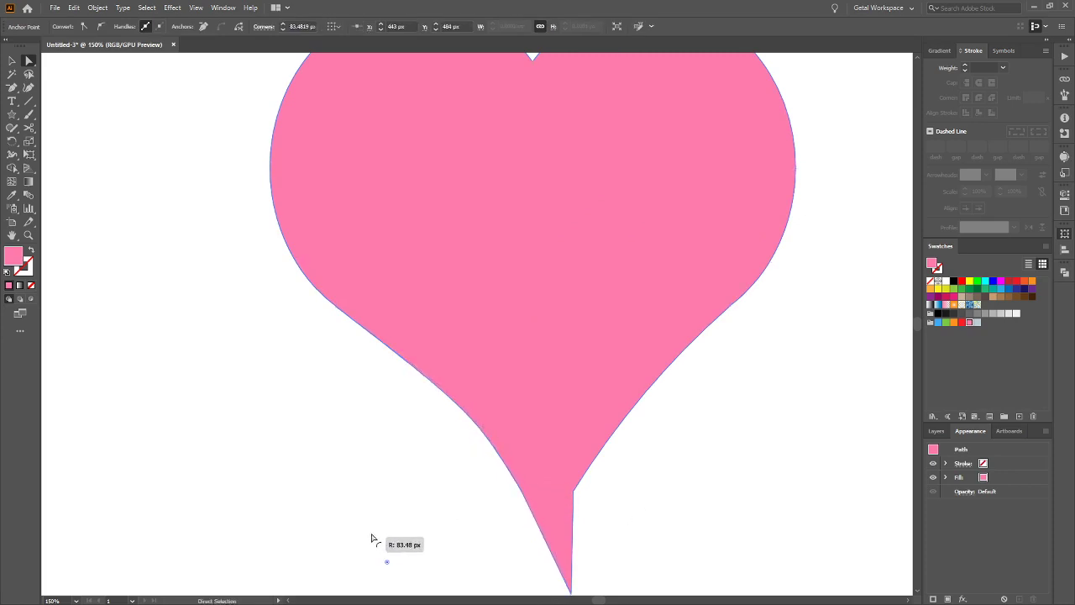
pyautogui.click(715, 482)
pyautogui.scroll(-1, 694, 451)
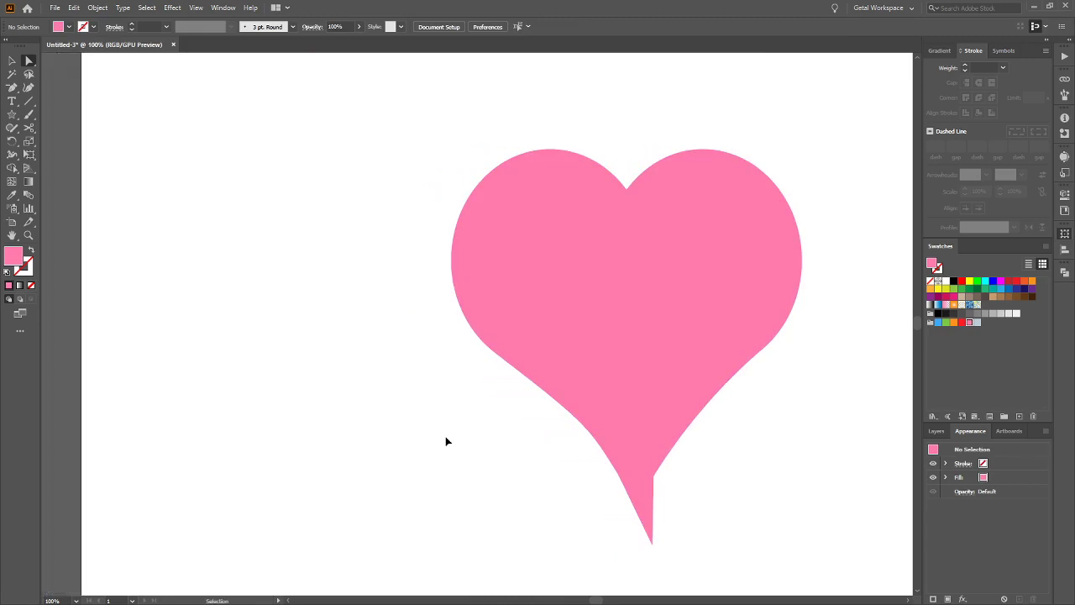
pyautogui.hscroll(2, 446, 438)
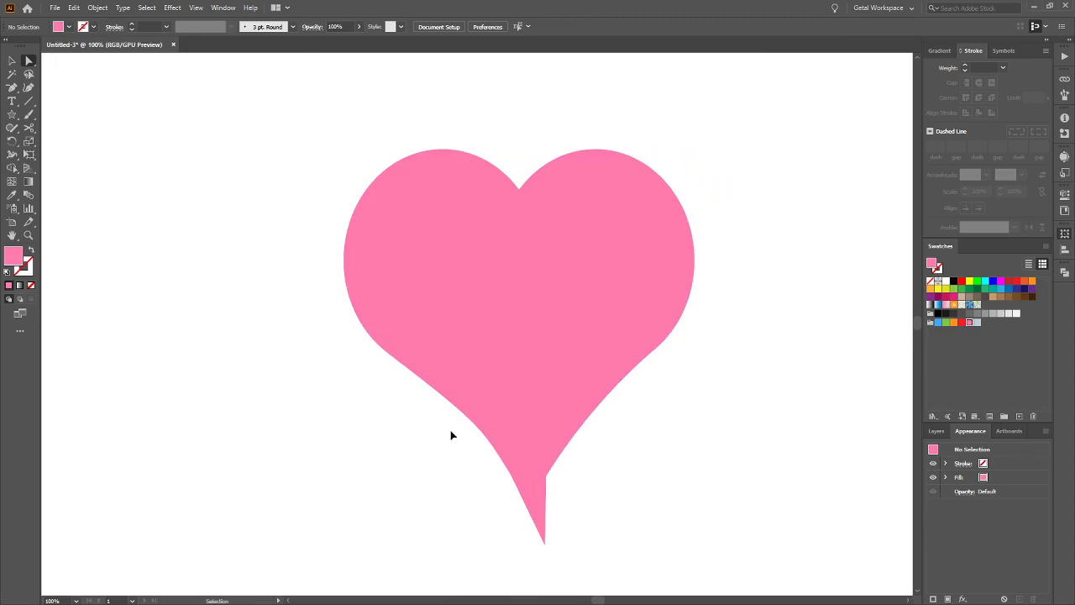
# Draw a vertical dividing line down through the heart's notch
pyautogui.click(30, 101)
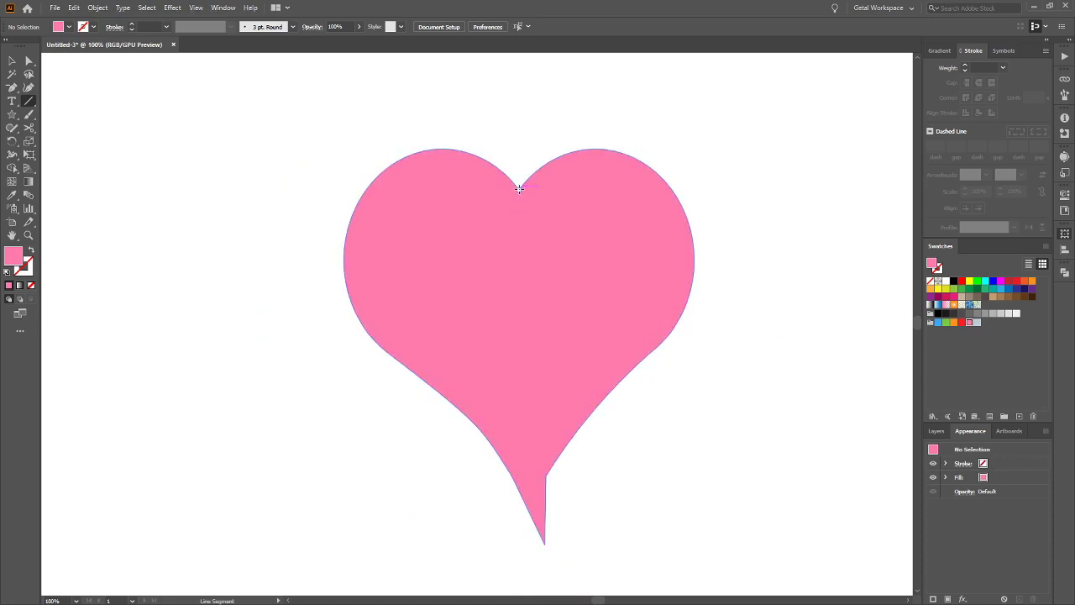
pyautogui.moveTo(519, 188)
pyautogui.mouseDown()
pyautogui.moveTo(518, 294)
pyautogui.moveTo(535, 389)
pyautogui.moveTo(532, 541)
pyautogui.mouseUp()
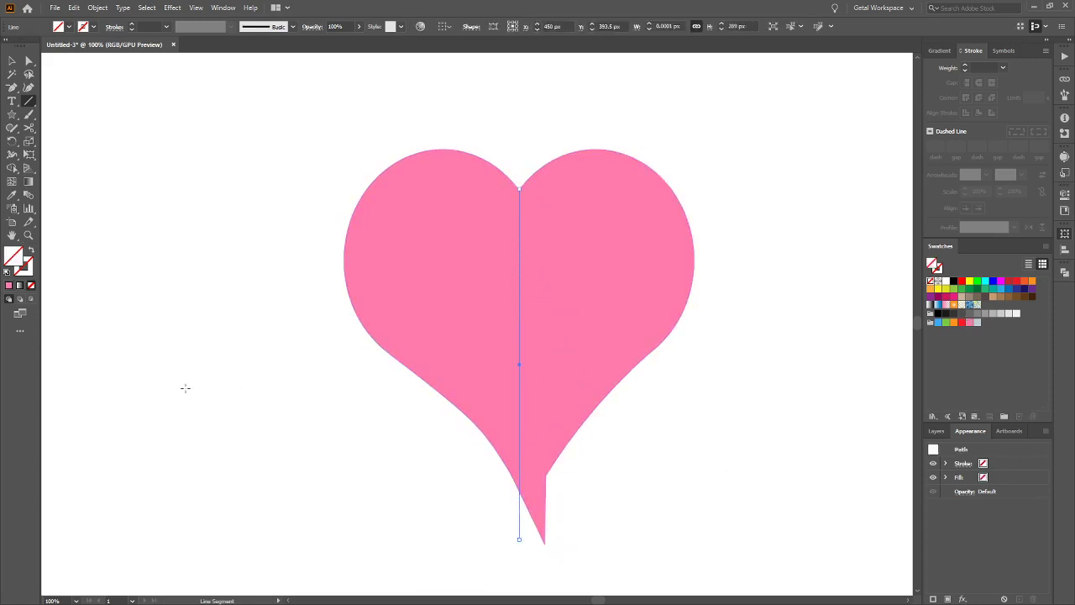
pyautogui.hotkey('shift', 'm')
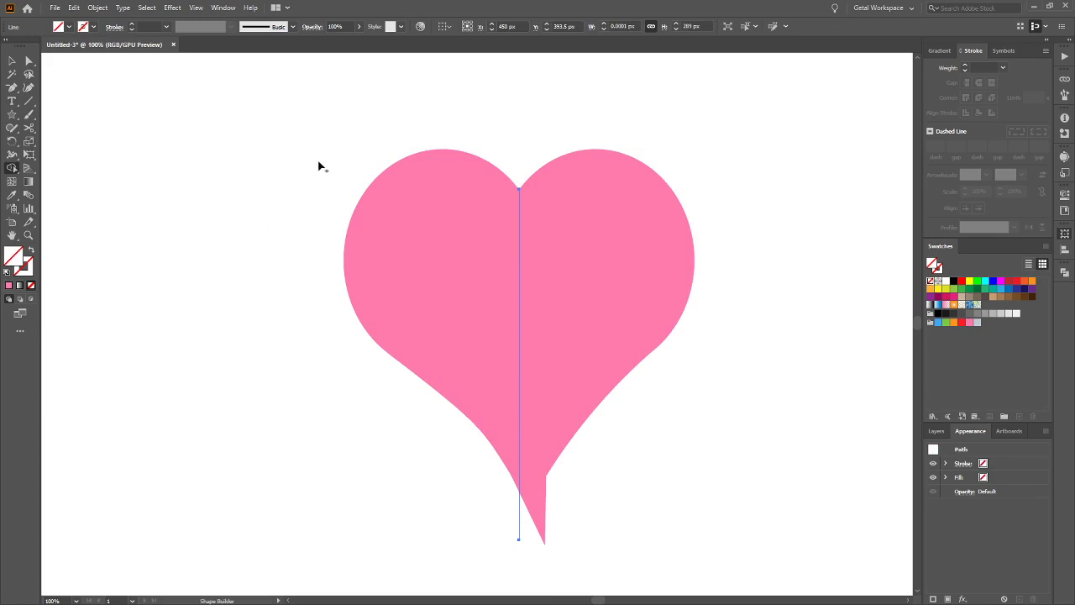
pyautogui.moveTo(316, 96)
pyautogui.mouseDown()
pyautogui.moveTo(660, 386)
pyautogui.moveTo(706, 477)
pyautogui.moveTo(694, 473)
pyautogui.mouseUp()
# Delete the heart's right half with Shape Builder and move the leftover line aside
pyautogui.press('v')
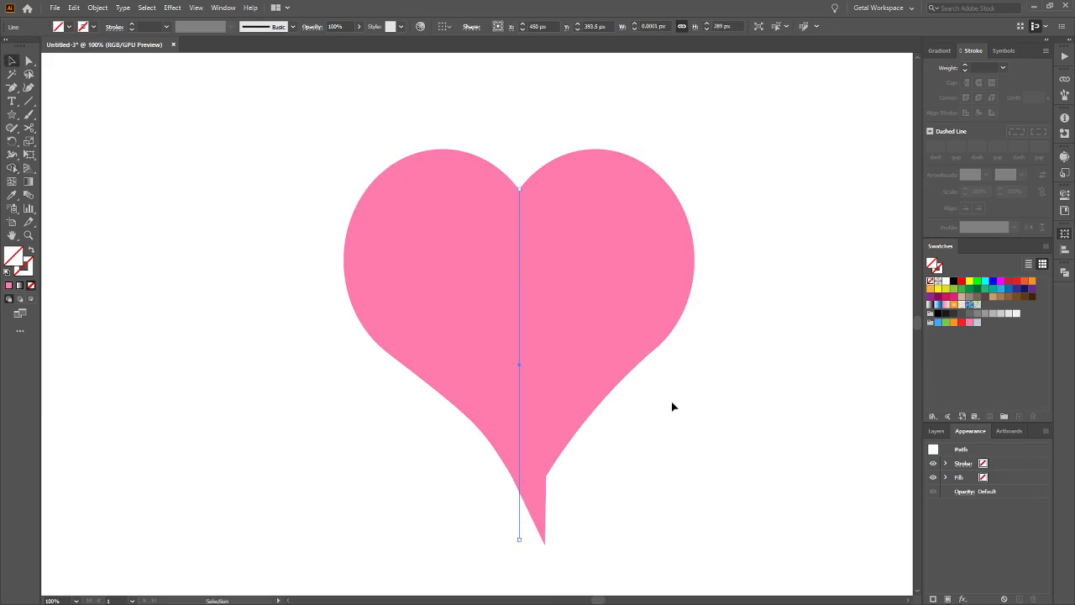
pyautogui.moveTo(330, 119); pyautogui.dragTo(743, 566)
pyautogui.hotkey('shift', 'm')
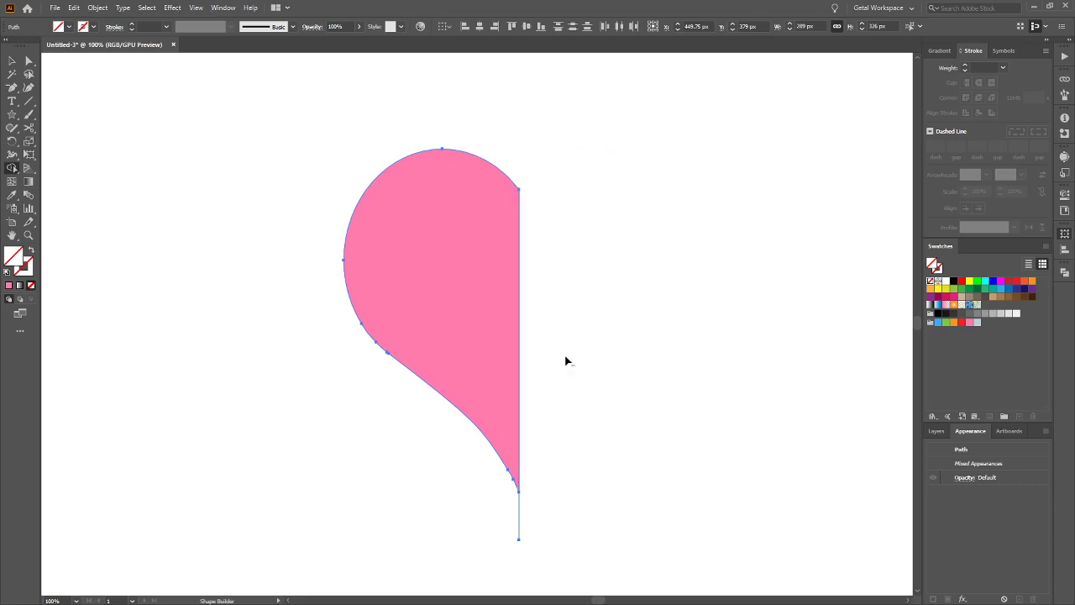
pyautogui.keyDown('alt'); pyautogui.click(568, 363); pyautogui.keyUp('alt')
pyautogui.press('v')
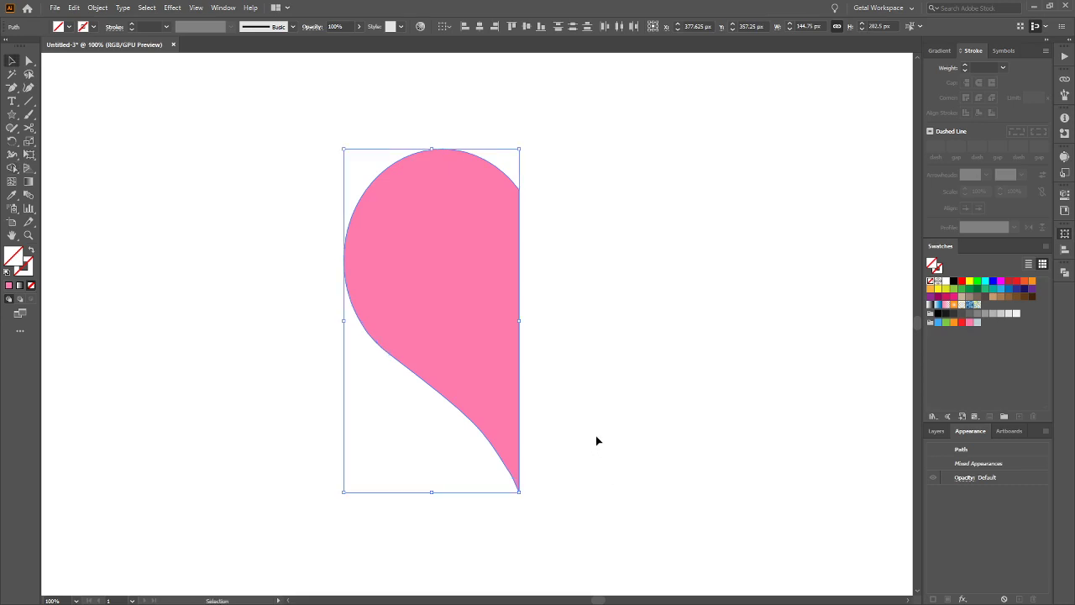
pyautogui.click(579, 373)
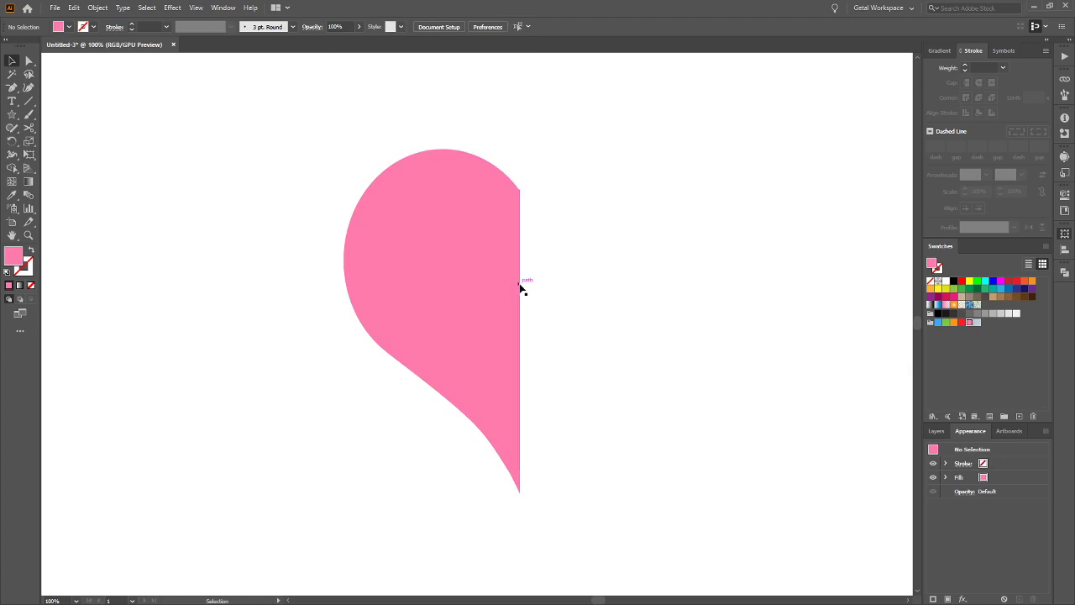
pyautogui.moveTo(520, 288); pyautogui.dragTo(618, 284)
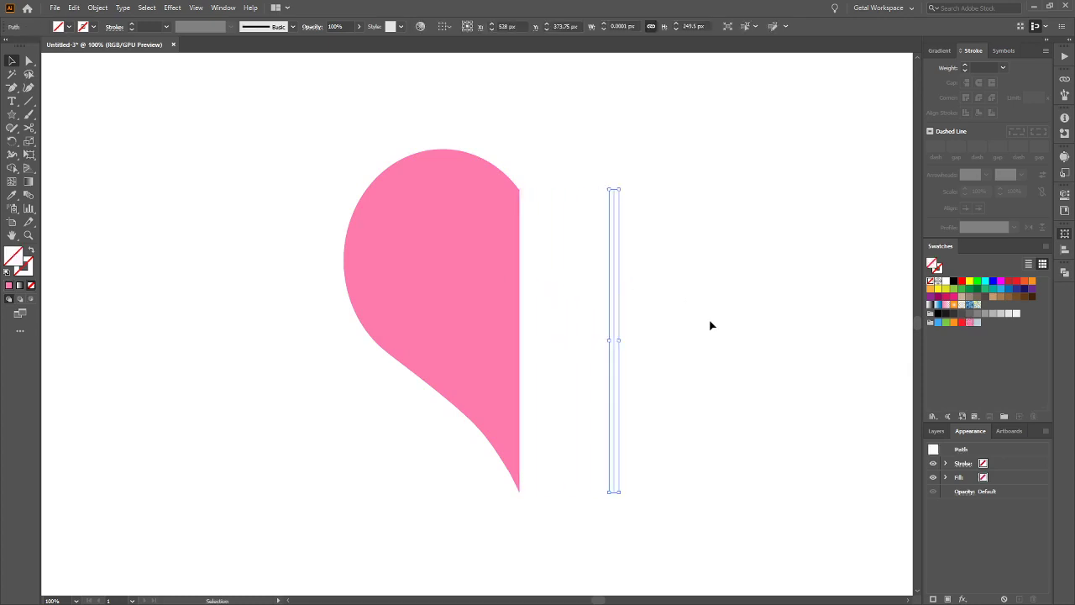
# Select the pink half-heart, check its anchor points and get rid of the grey triangle
pyautogui.click(710, 326)
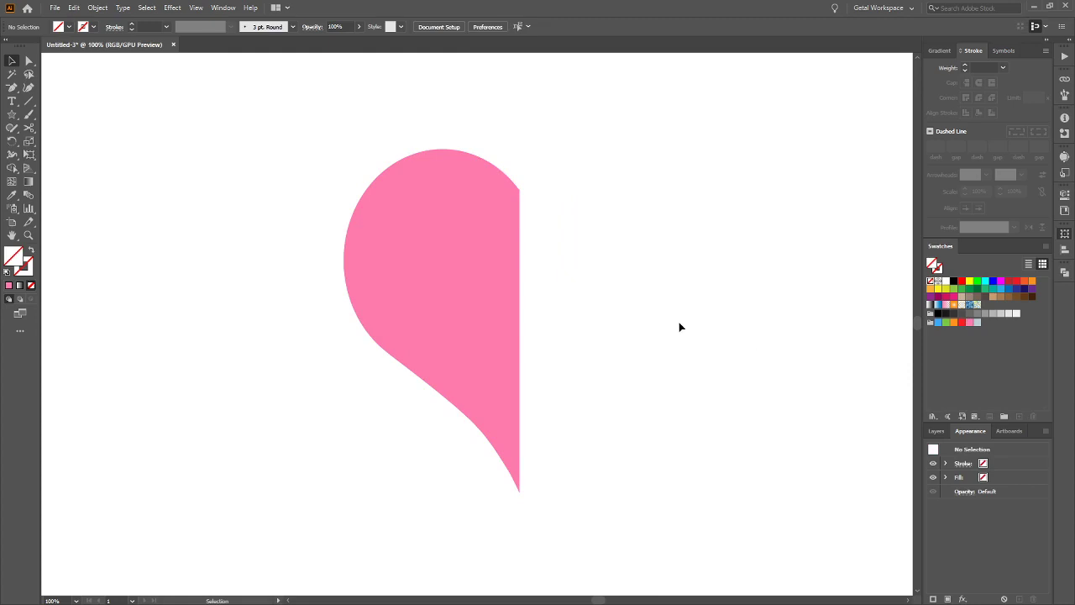
pyautogui.click(500, 286)
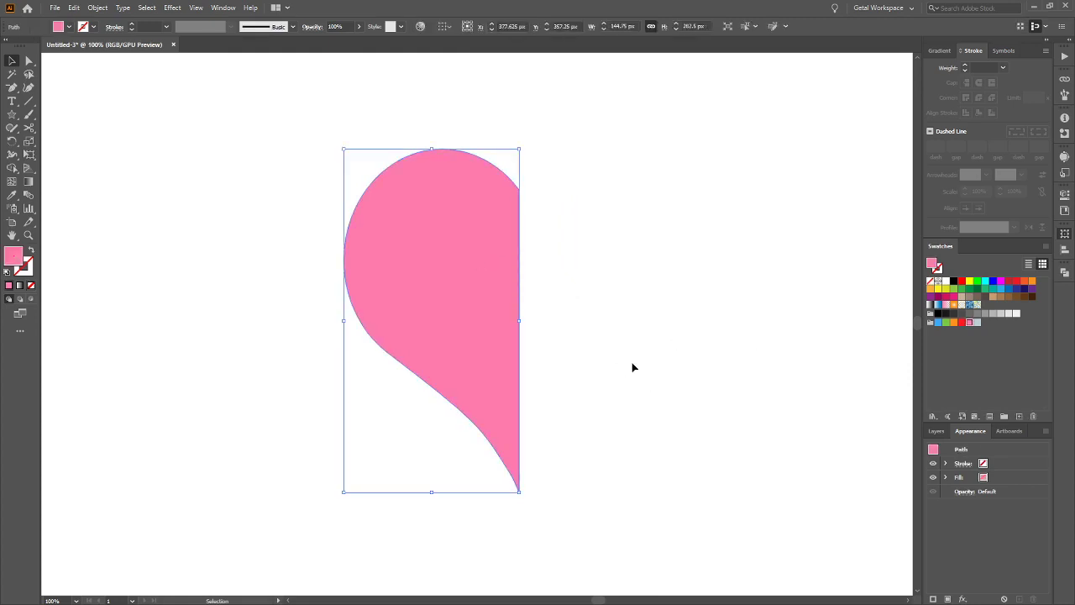
pyautogui.press('a')
pyautogui.press('ctrl')
pyautogui.hotkey('ctrl', 'z')
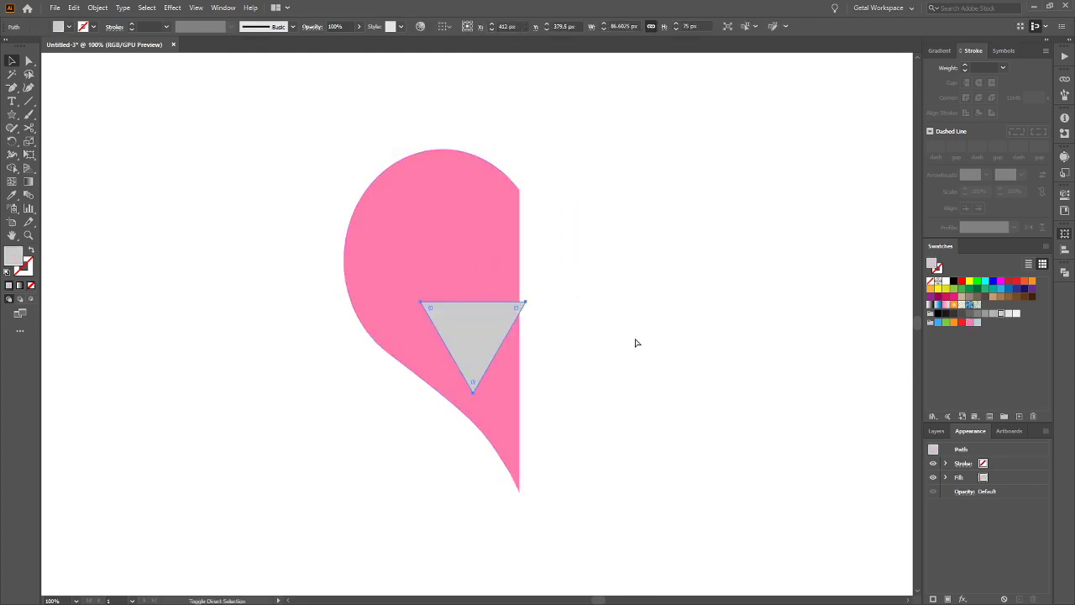
pyautogui.press('v')
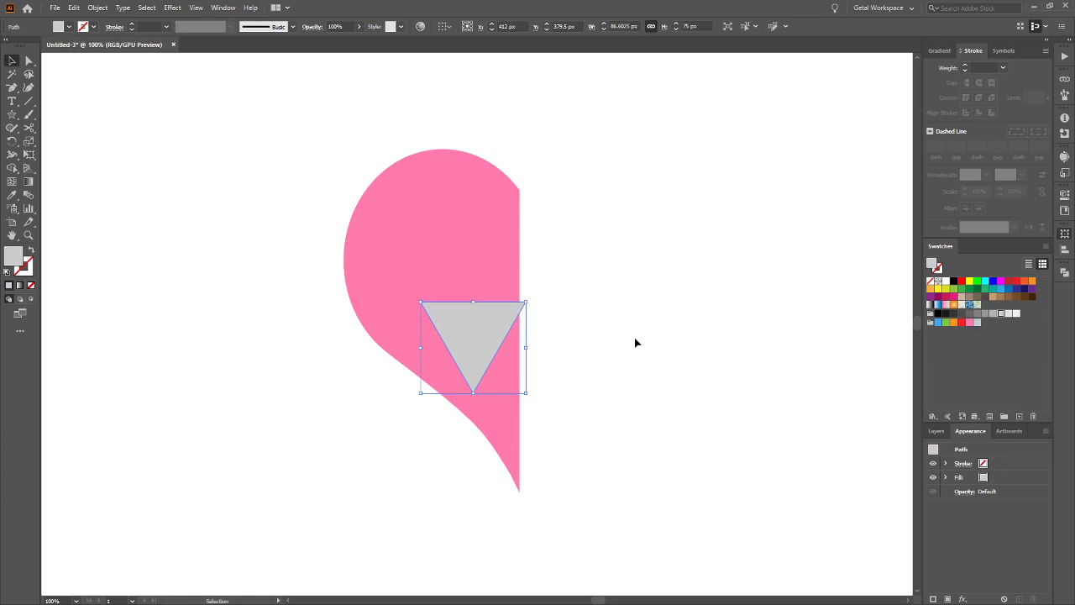
pyautogui.hotkey('ctrl', 'z')
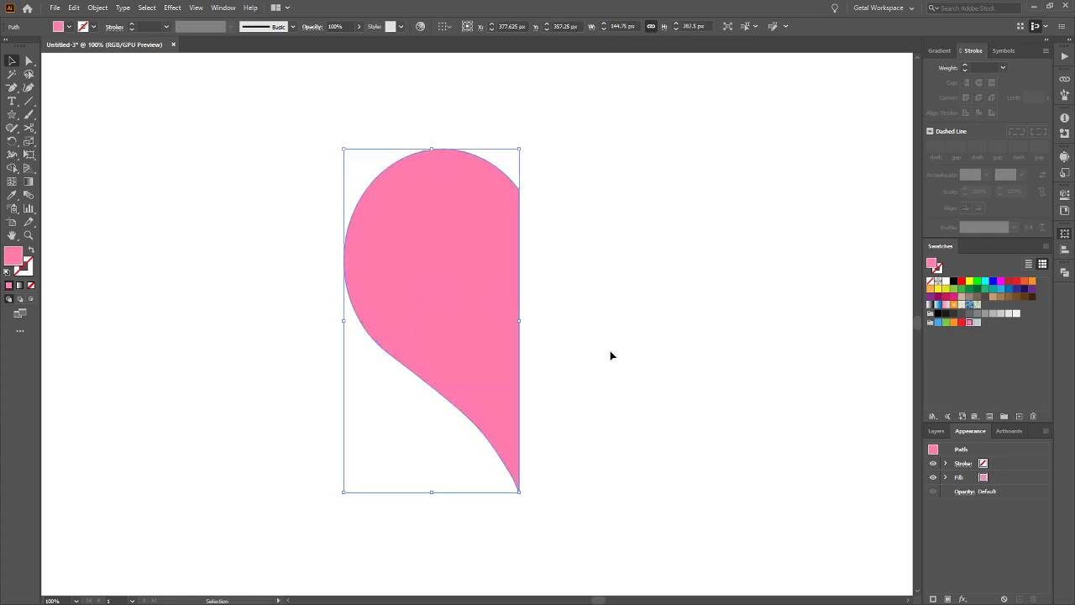
pyautogui.press('ctrl')
# Make a mirrored copy of the half-heart and place it on the right
pyautogui.hotkey('ctrl', 'd')
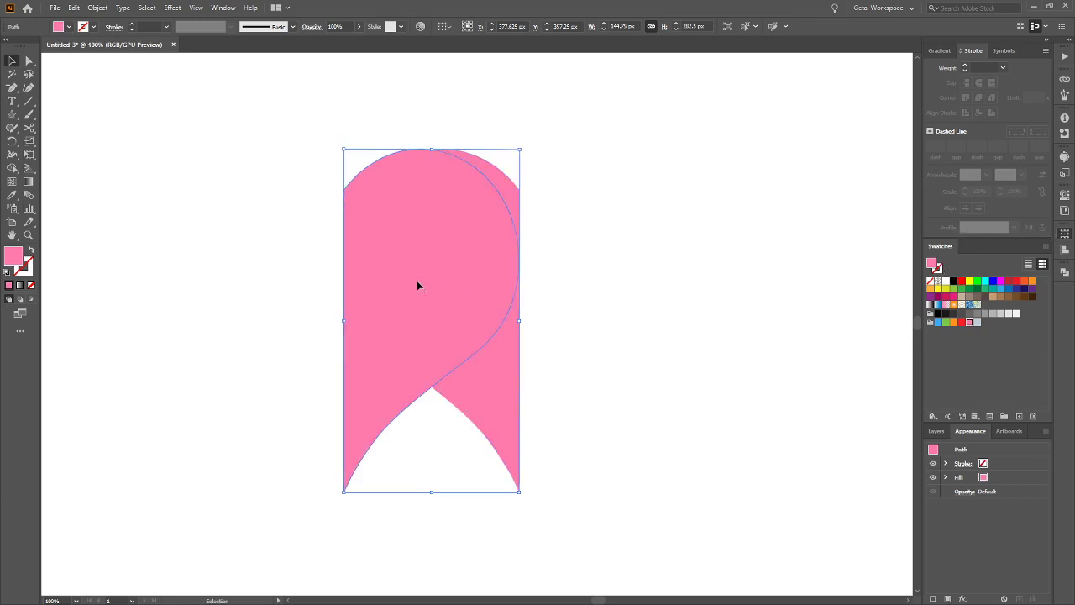
pyautogui.moveTo(418, 286); pyautogui.dragTo(593, 285)
pyautogui.click(799, 284)
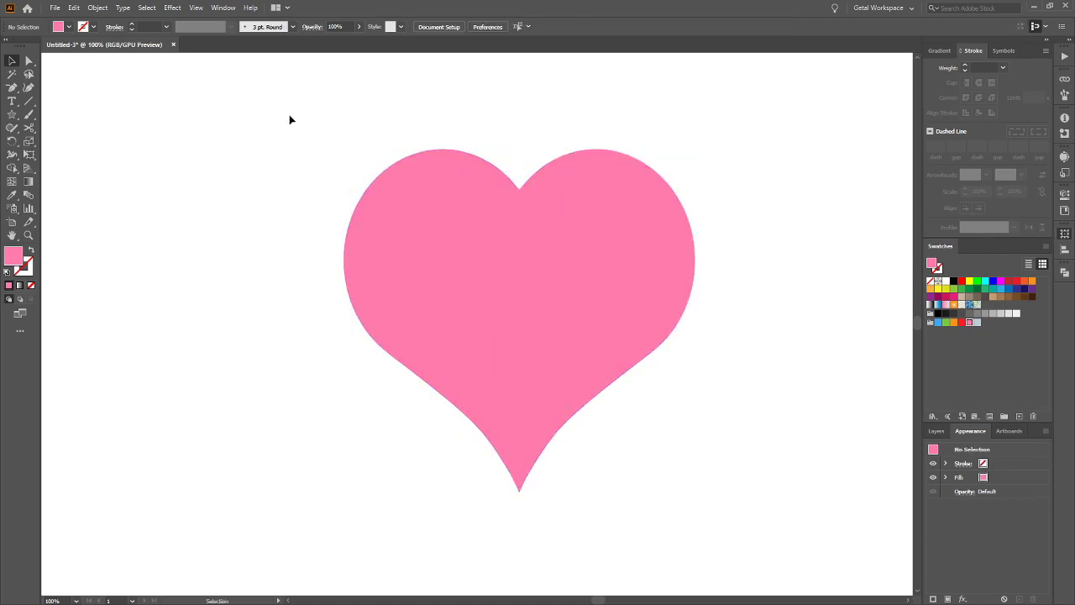
# Select both halves and merge them into one heart with Shape Builder
pyautogui.moveTo(281, 102); pyautogui.dragTo(742, 516)
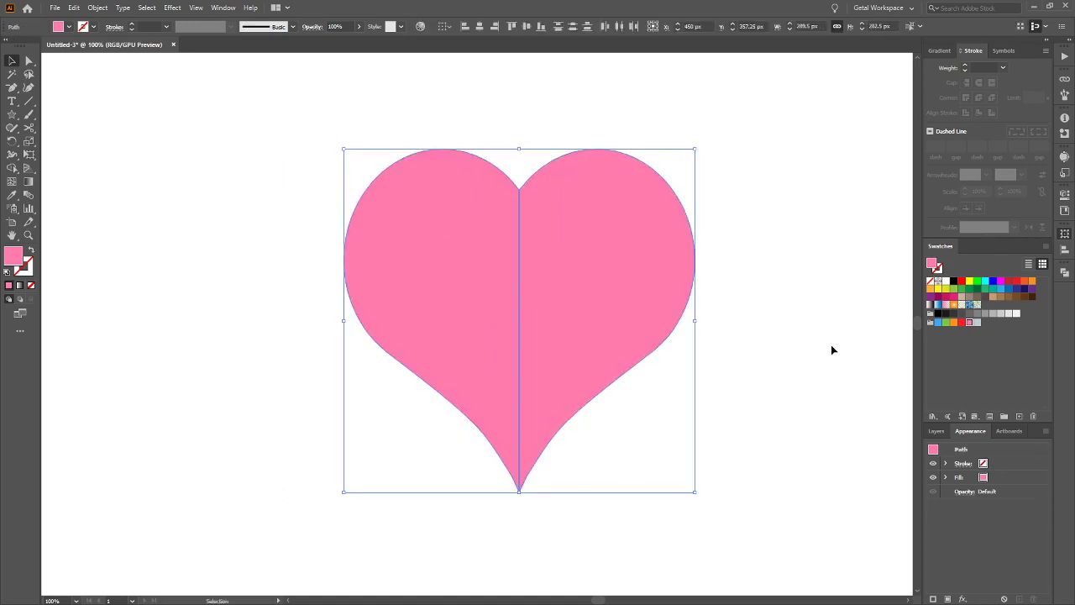
pyautogui.hotkey('shift', 'm')
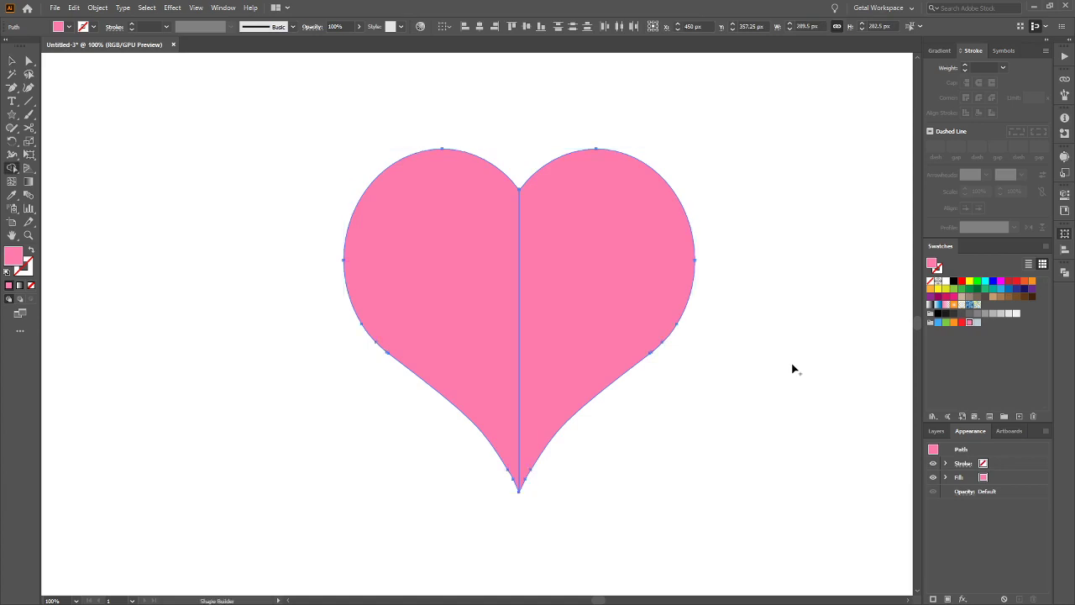
pyautogui.moveTo(446, 255); pyautogui.dragTo(560, 270)
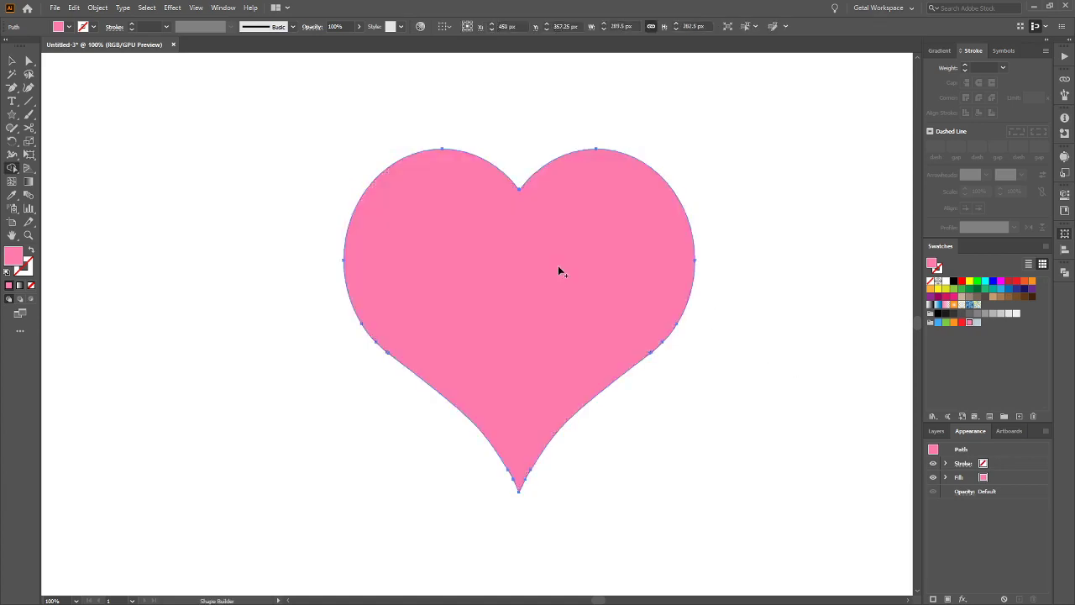
pyautogui.press('v')
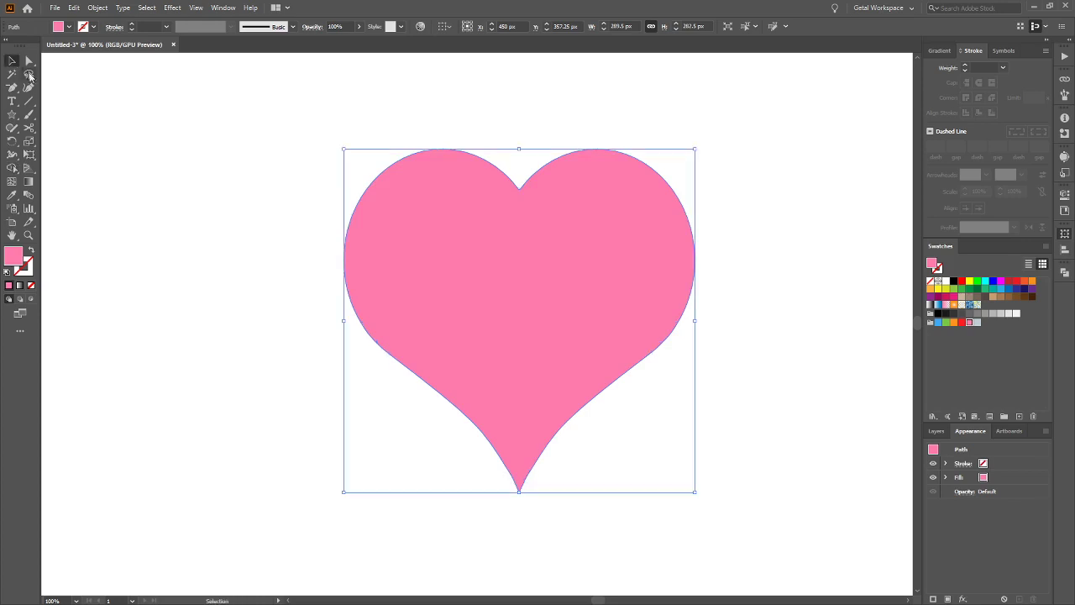
pyautogui.click(836, 370)
# Shrink the heart to about a third and store it above the other icon pieces
pyautogui.scroll(-3, 669, 292)
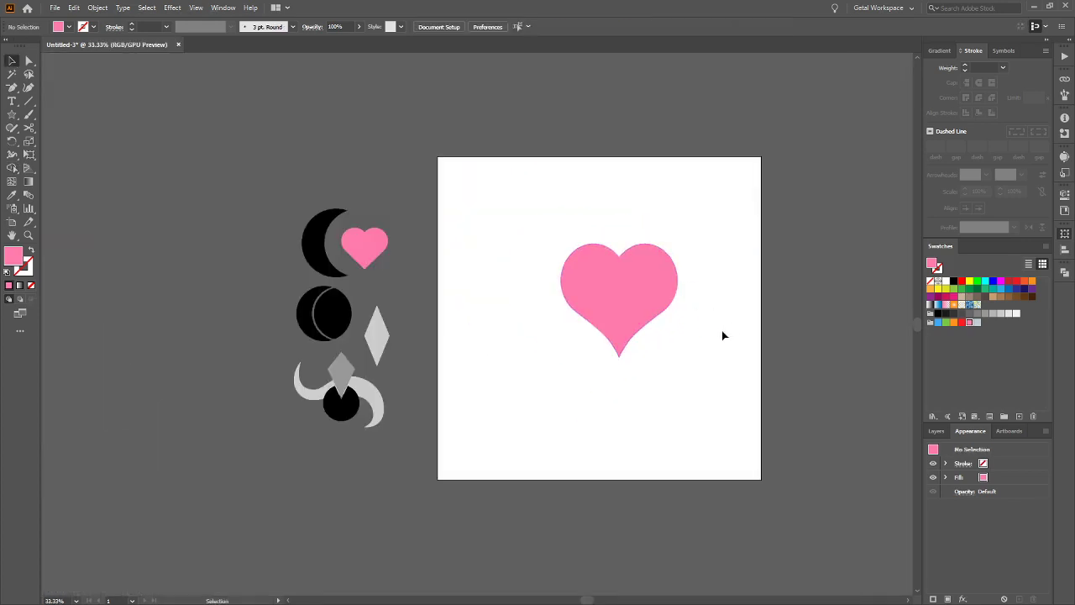
pyautogui.click(641, 311)
pyautogui.moveTo(678, 360); pyautogui.dragTo(375, 207)
pyautogui.click(423, 244)
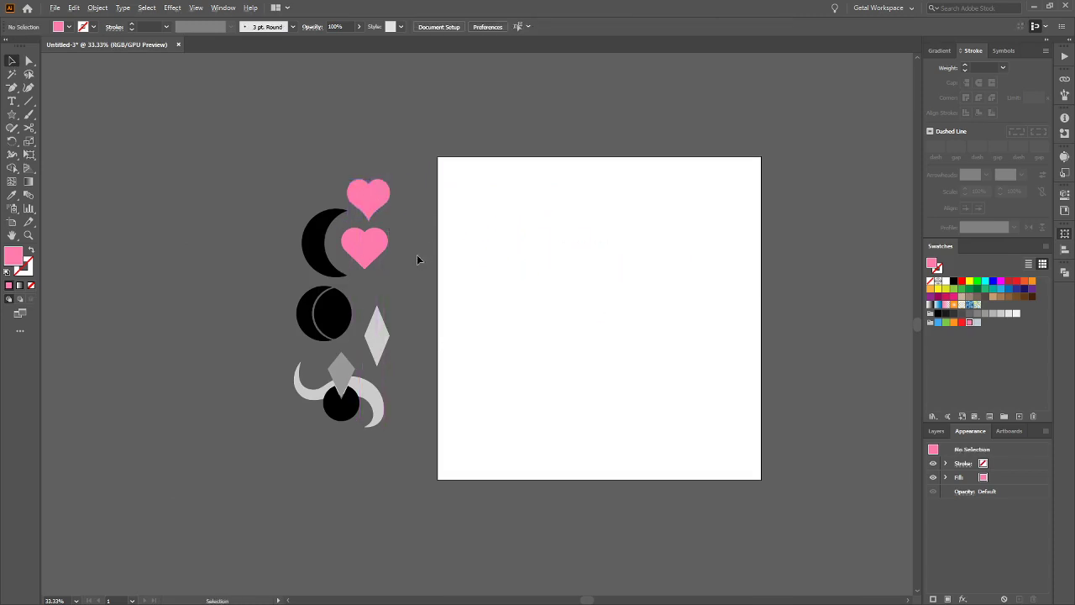
# Navigate to the pasteboard and select the stored heart above the icons
pyautogui.scroll(1, 416, 260)
pyautogui.scroll(1, 406, 284)
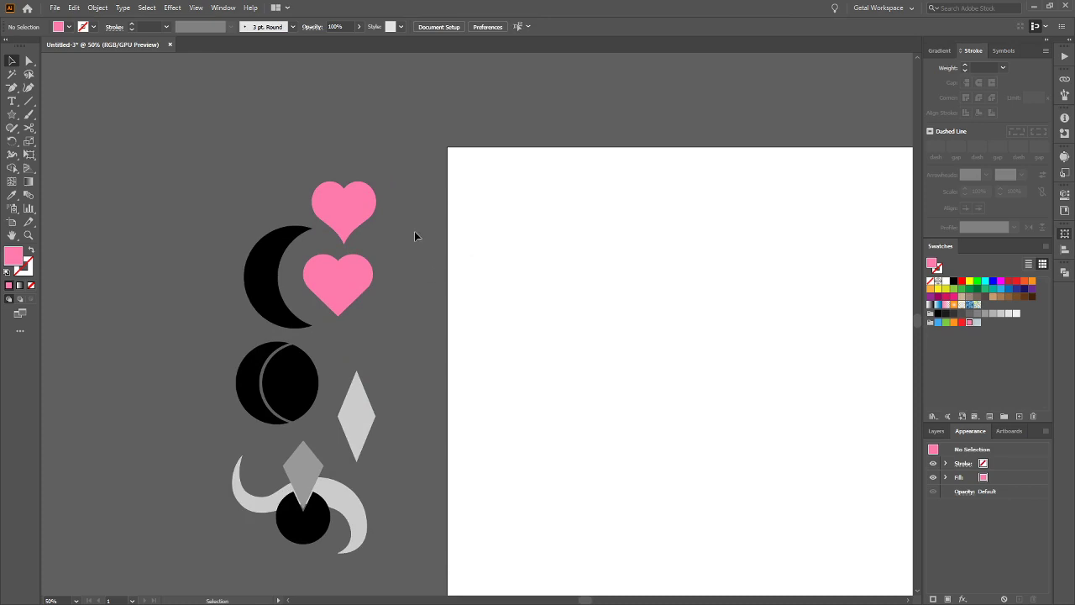
pyautogui.hscroll(3, 456, 333)
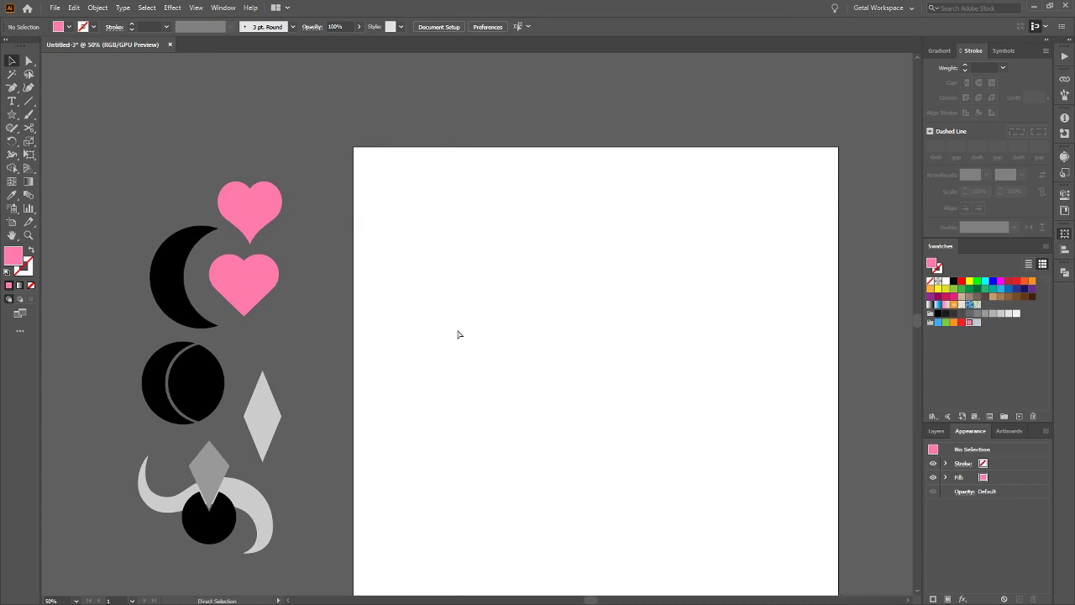
pyautogui.scroll(-2, 475, 320)
pyautogui.scroll(1, 475, 321)
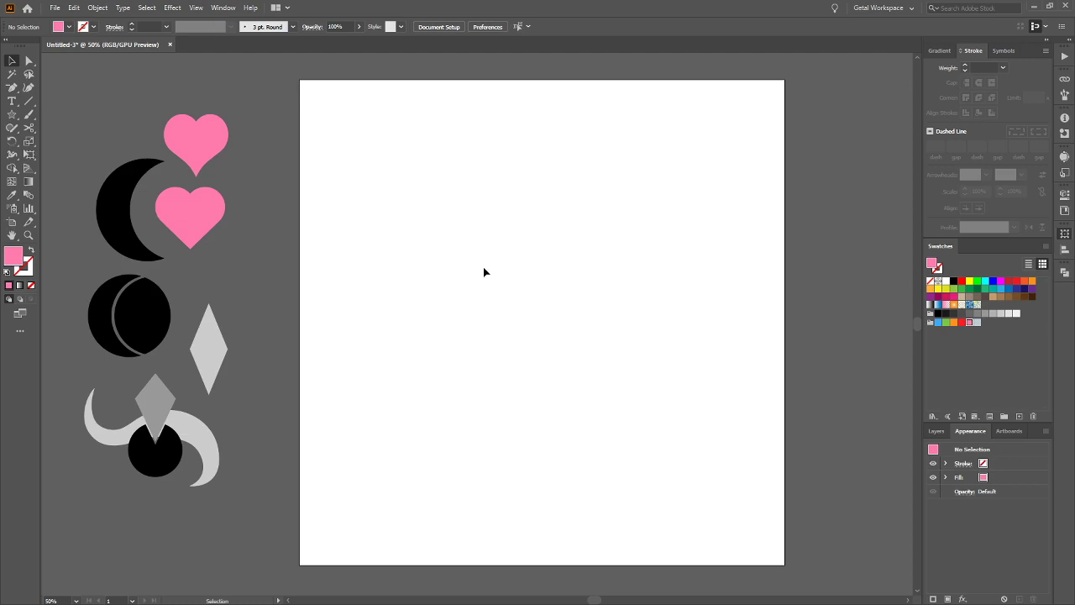
pyautogui.scroll(1, 360, 191)
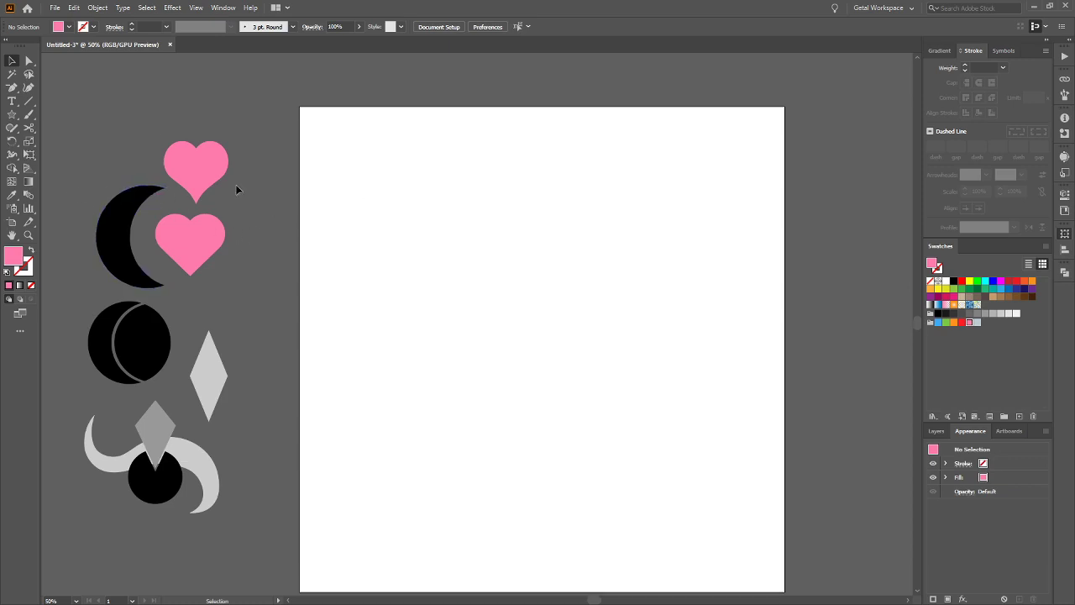
pyautogui.click(206, 178)
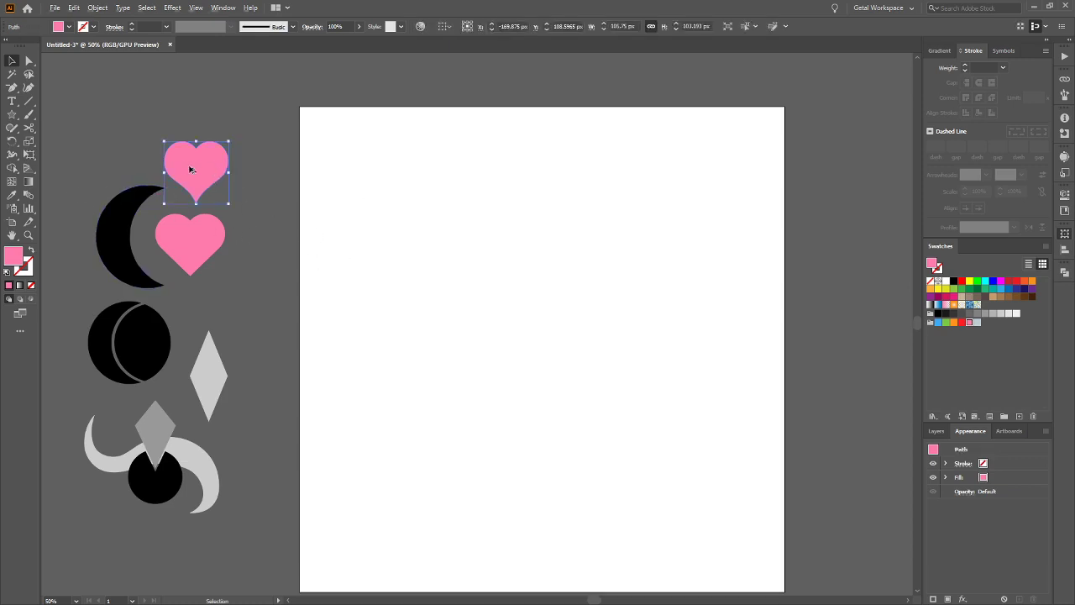
# Copy the stored heart onto the artboard, enlarge it and raise it slightly
pyautogui.moveTo(193, 174); pyautogui.dragTo(536, 240)
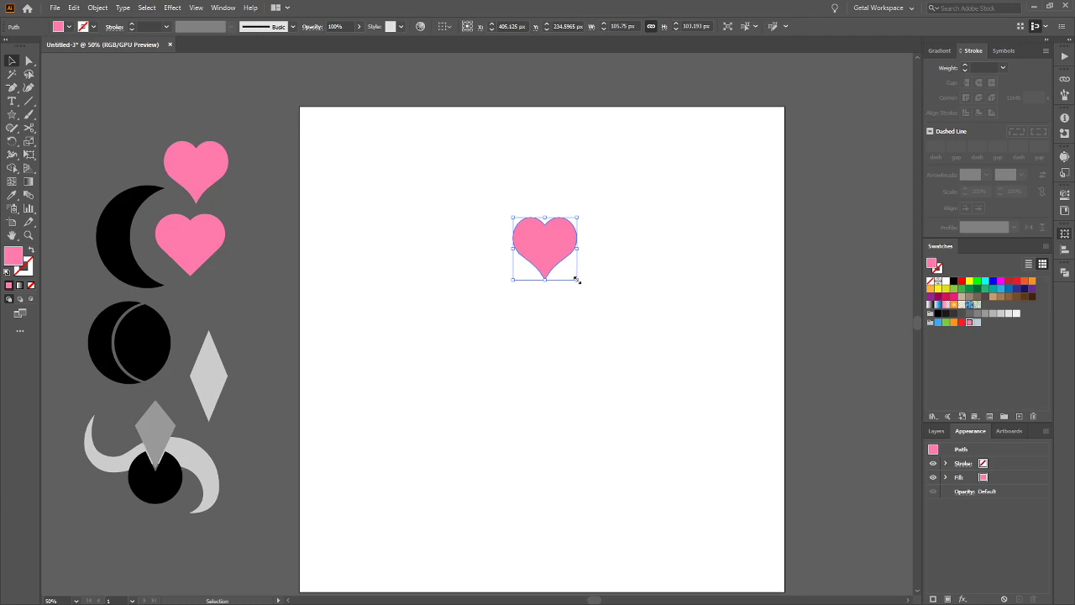
pyautogui.moveTo(576, 281); pyautogui.dragTo(616, 313)
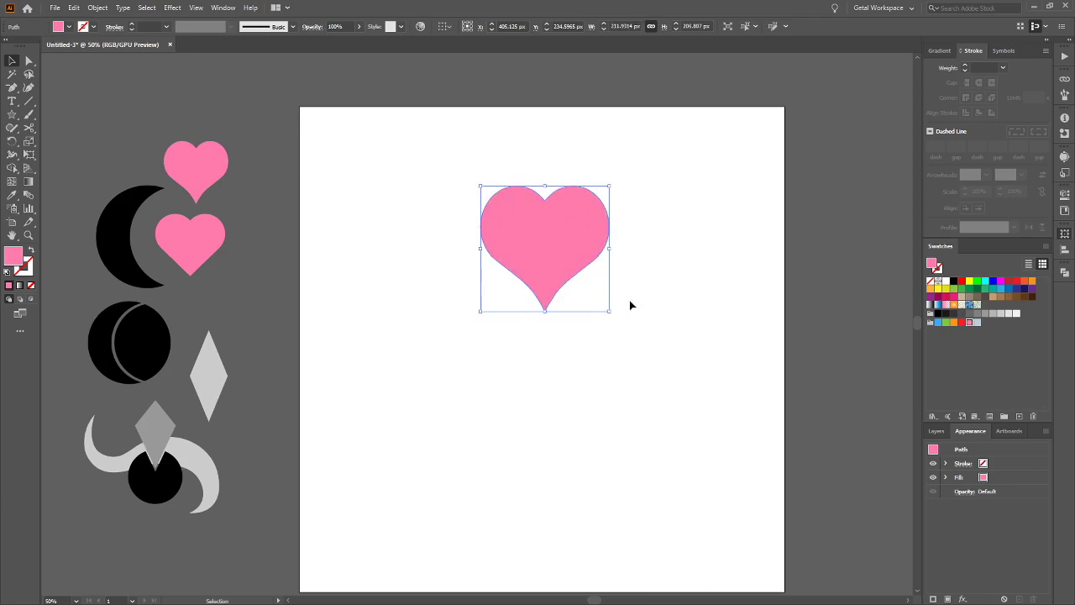
pyautogui.click(638, 356)
pyautogui.moveTo(564, 263)
pyautogui.mouseDown()
pyautogui.moveTo(566, 248)
pyautogui.moveTo(573, 254)
pyautogui.mouseUp()
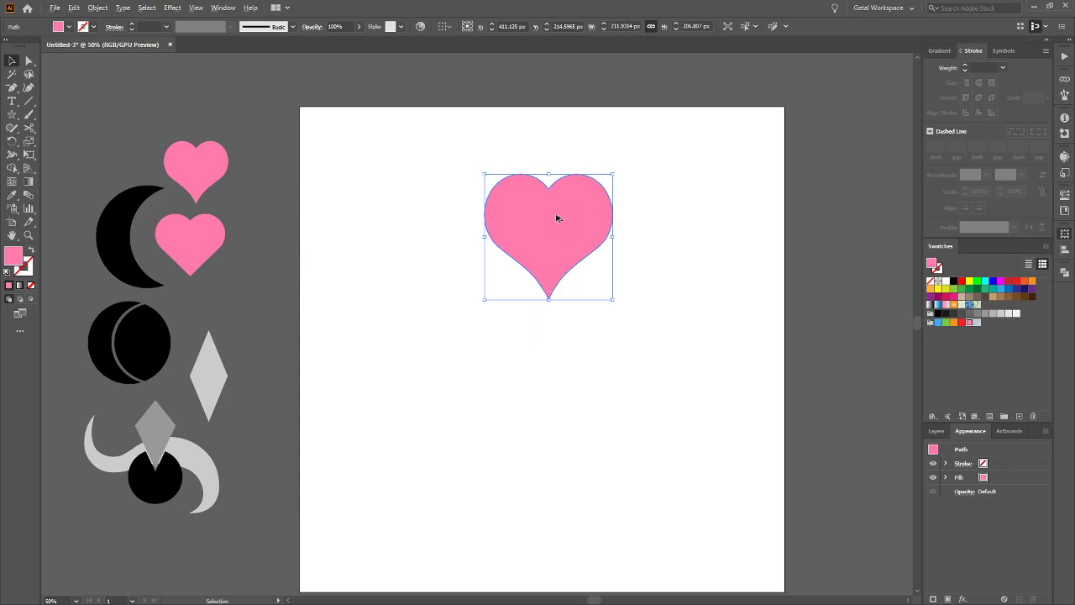
# Duplicate the heart below, flip it upside down, and nudge it down until the tips nearly meet
pyautogui.keyDown('alt'); pyautogui.moveTo(552, 217); pyautogui.dragTo(549, 330); pyautogui.keyUp('alt')
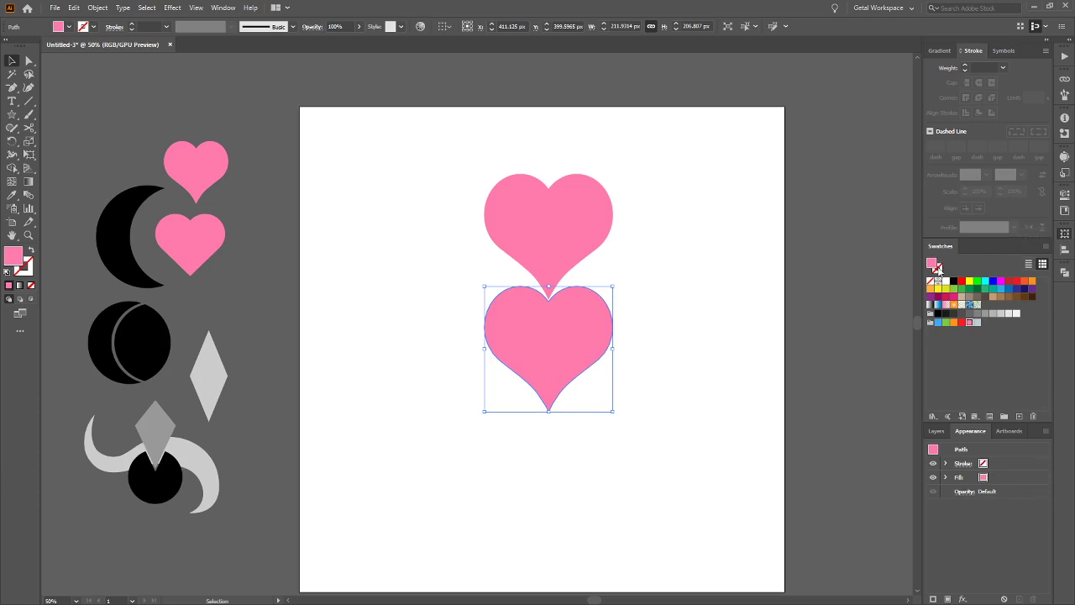
pyautogui.hotkey('ctrl', 'd')
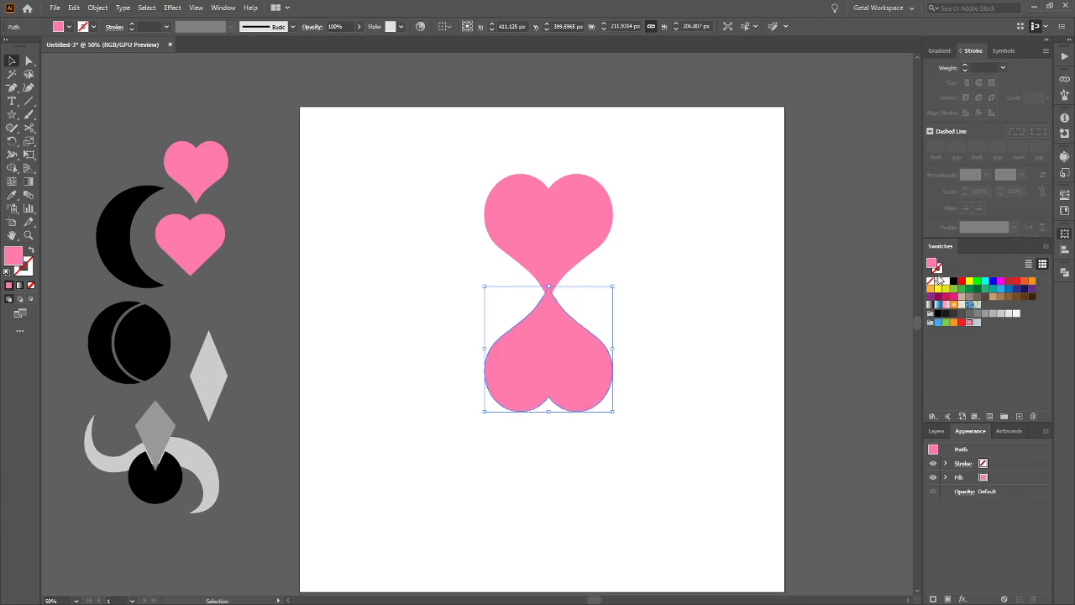
pyautogui.click(681, 334)
pyautogui.moveTo(573, 350); pyautogui.dragTo(573, 368)
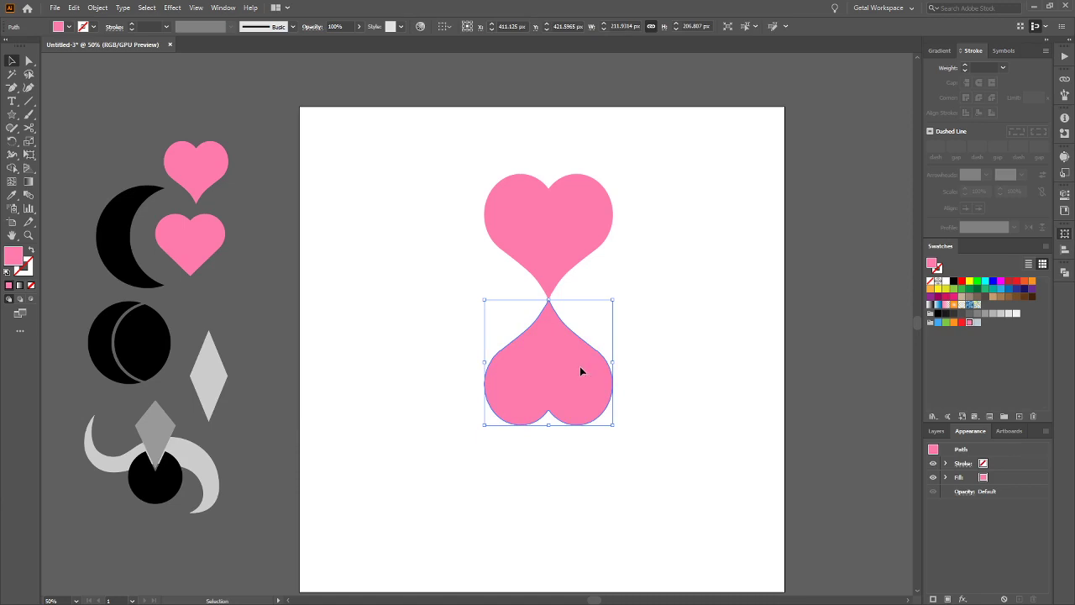
pyautogui.moveTo(579, 370); pyautogui.dragTo(558, 401)
pyautogui.click(706, 366)
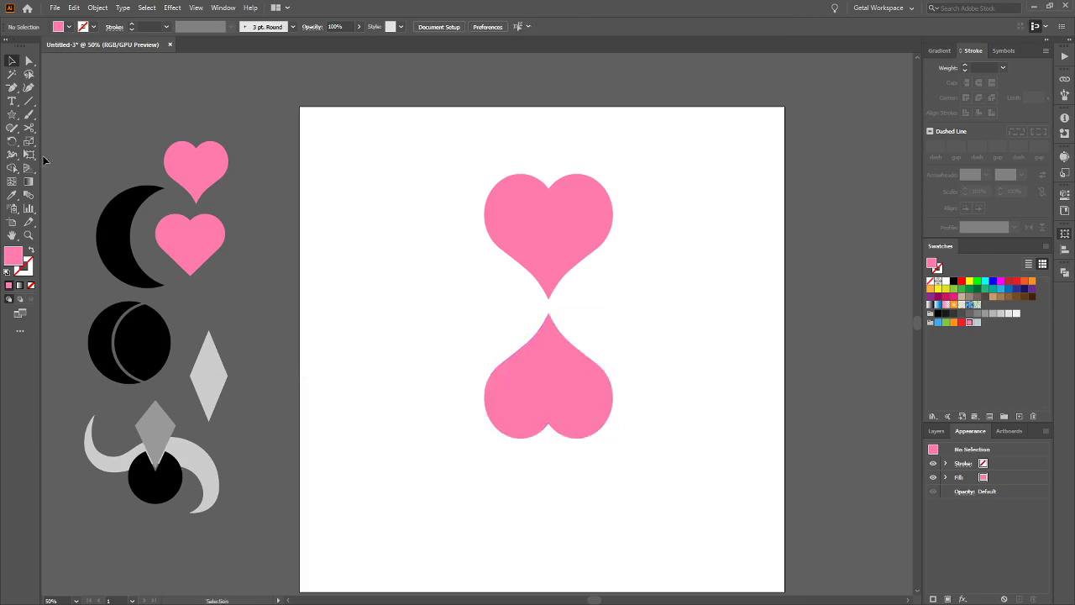
# Draw a grey-filled circle centred on the heart tips
pyautogui.press('l')
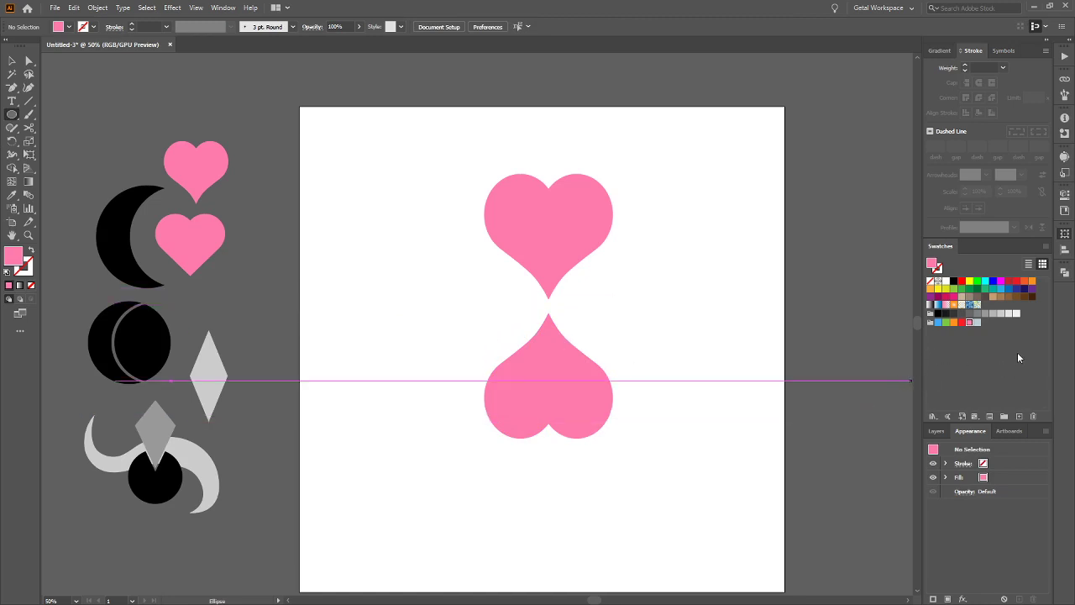
pyautogui.click(977, 313)
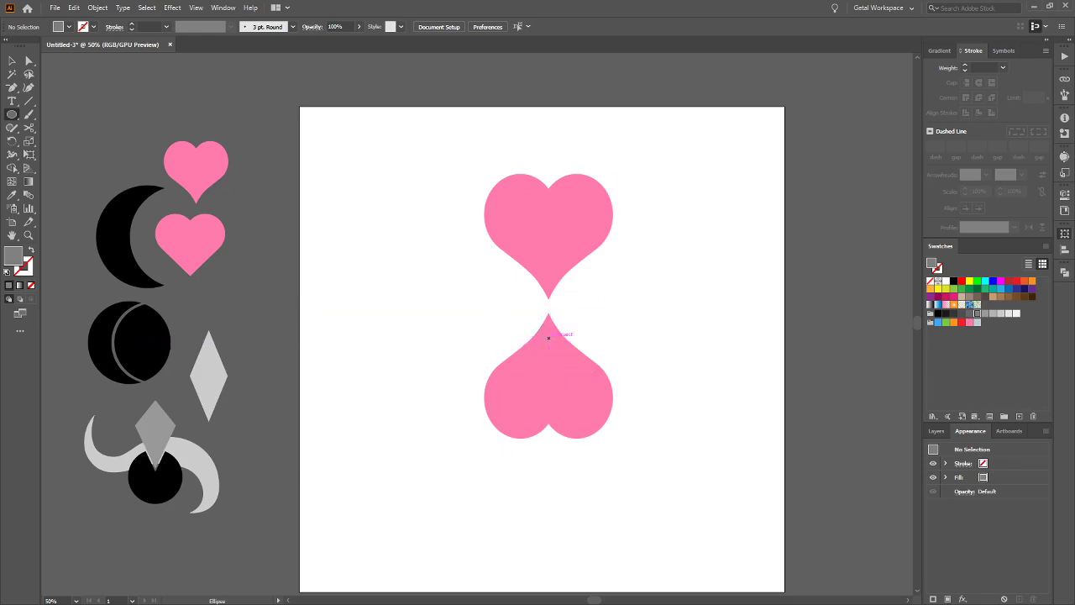
pyautogui.moveTo(548, 338); pyautogui.dragTo(614, 357)
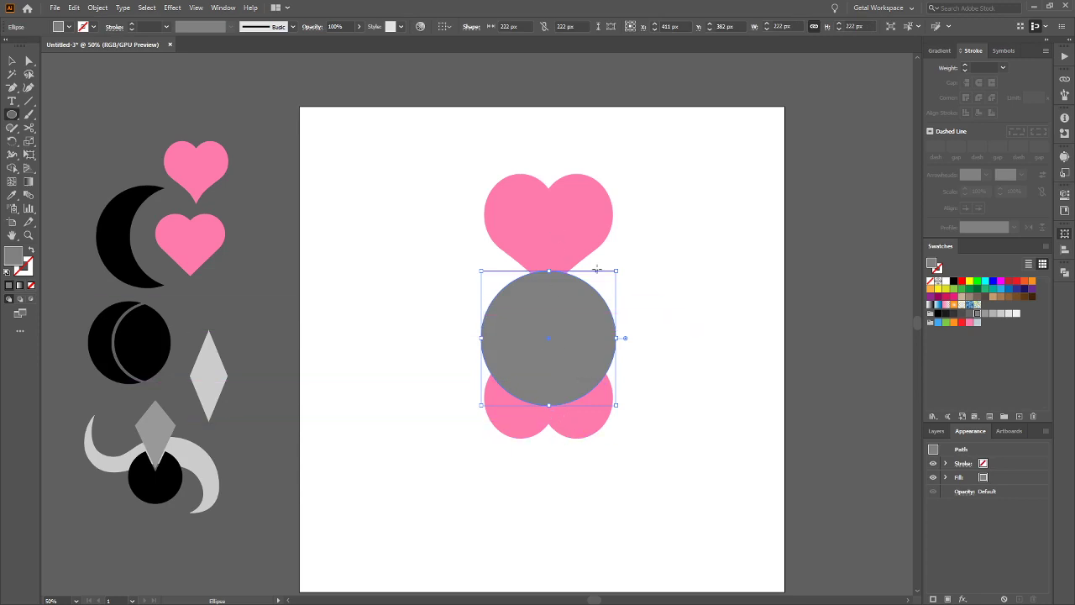
# Send the grey circle behind both hearts and select all three shapes
pyautogui.click(15, 61)
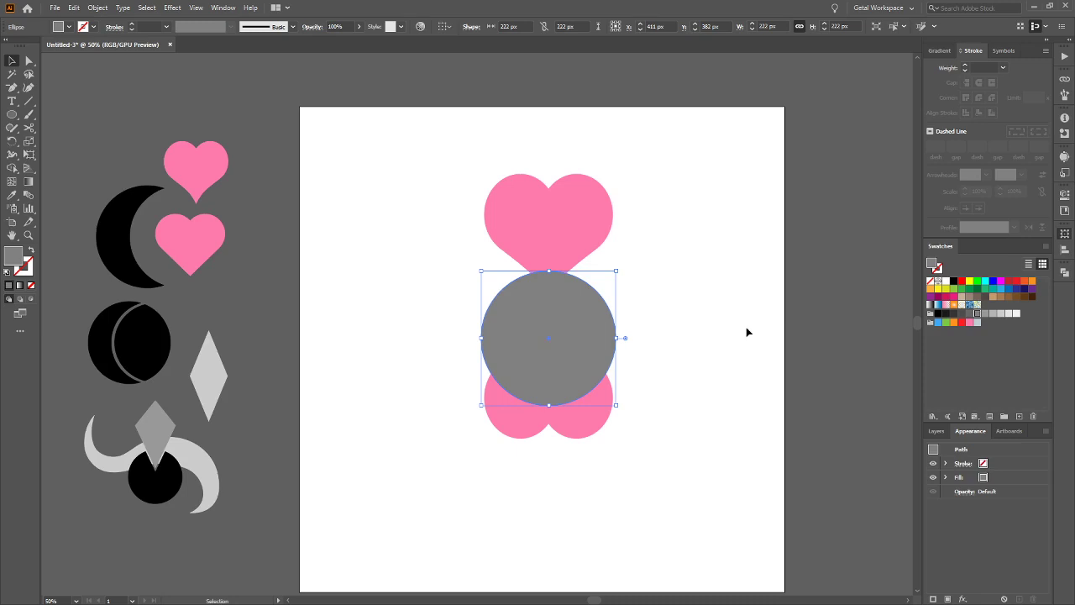
pyautogui.press('ctrl')
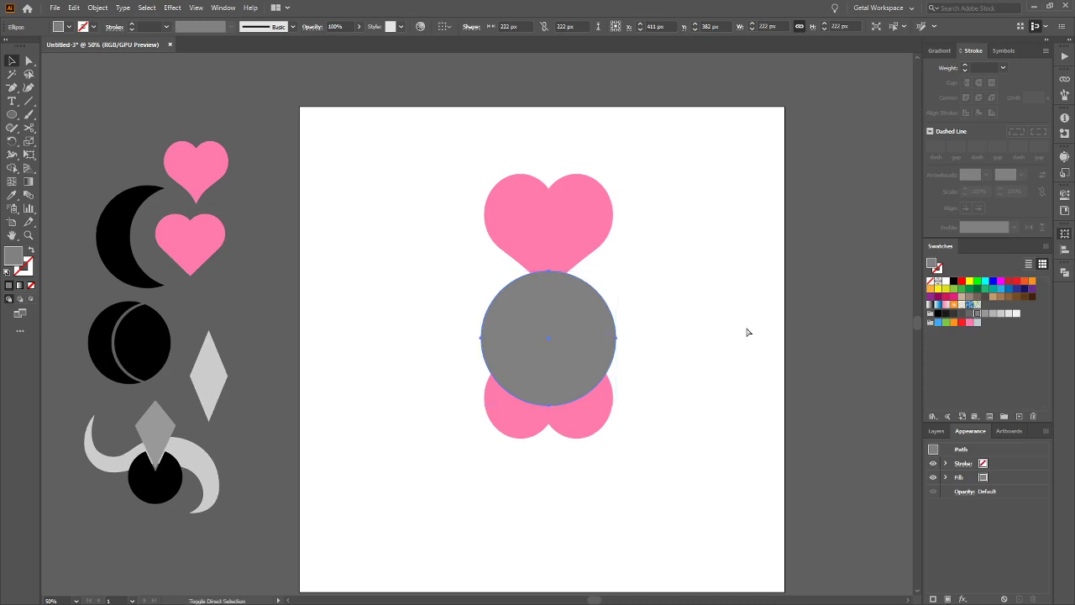
pyautogui.hotkey('ctrl', 'shift', '[')
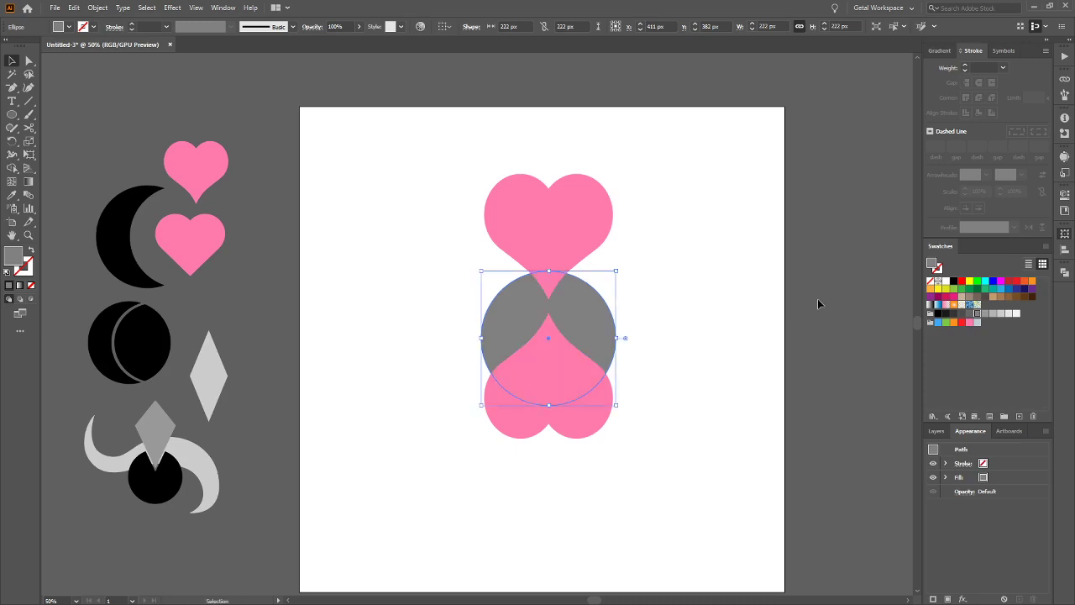
pyautogui.moveTo(459, 130); pyautogui.dragTo(634, 466)
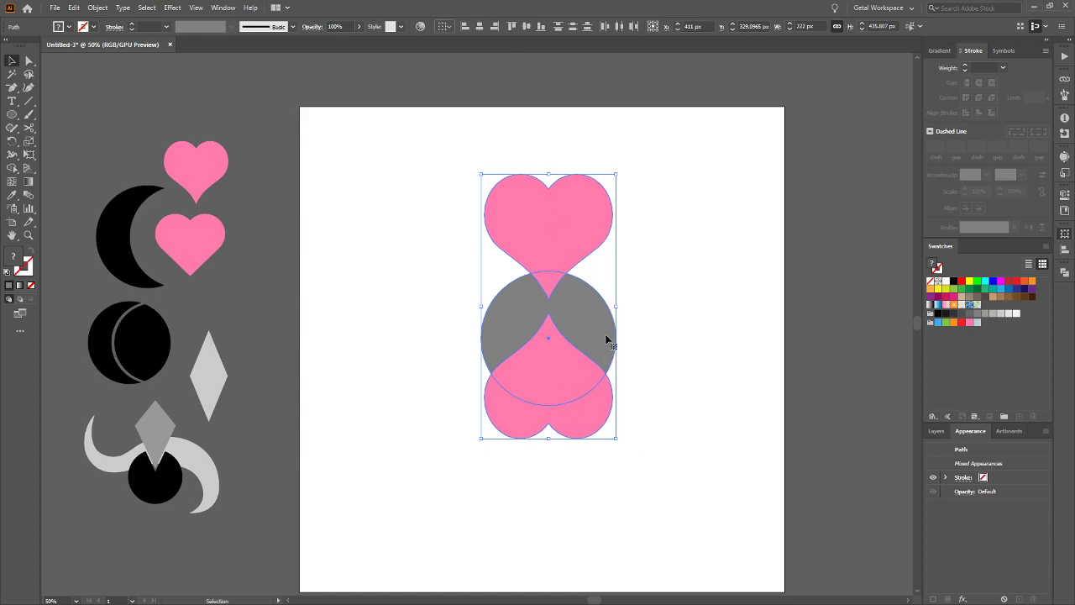
# Vertically centre the grey circle between the hearts and bring it to the front
pyautogui.click(573, 27)
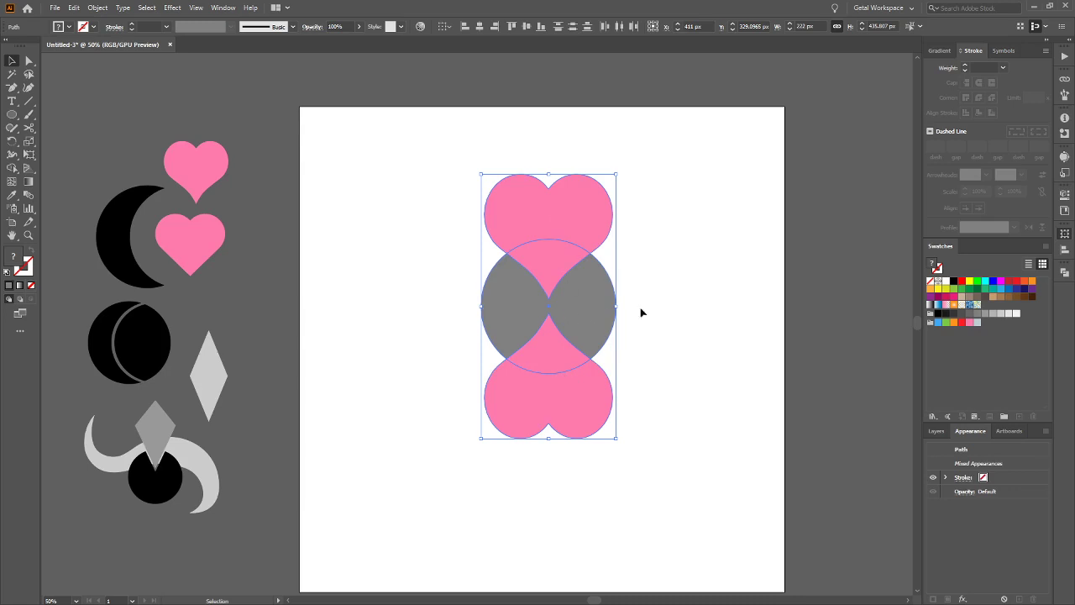
pyautogui.click(699, 284)
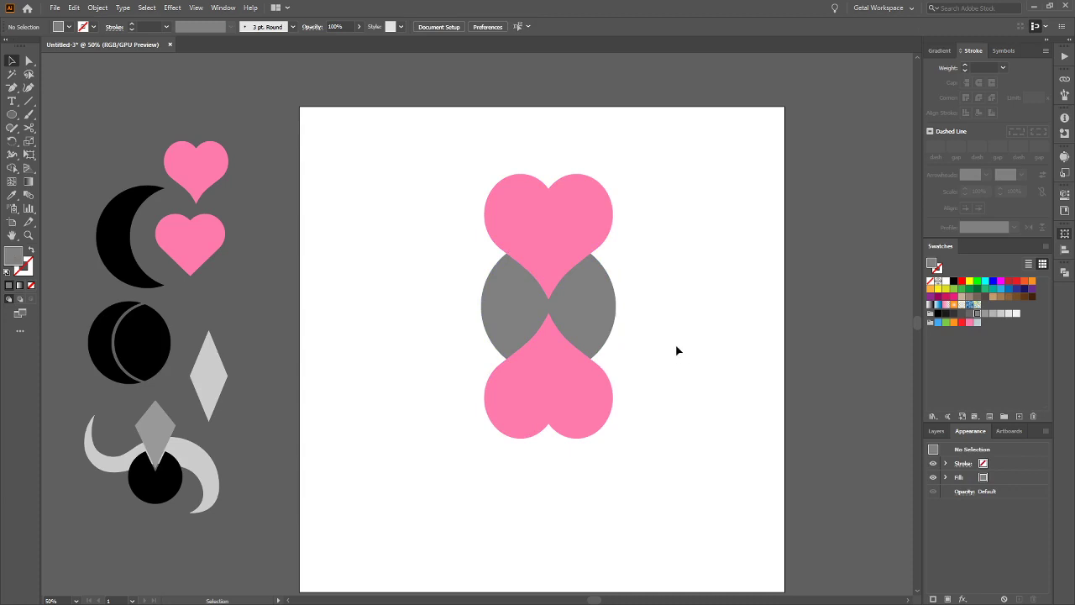
pyautogui.click(597, 310)
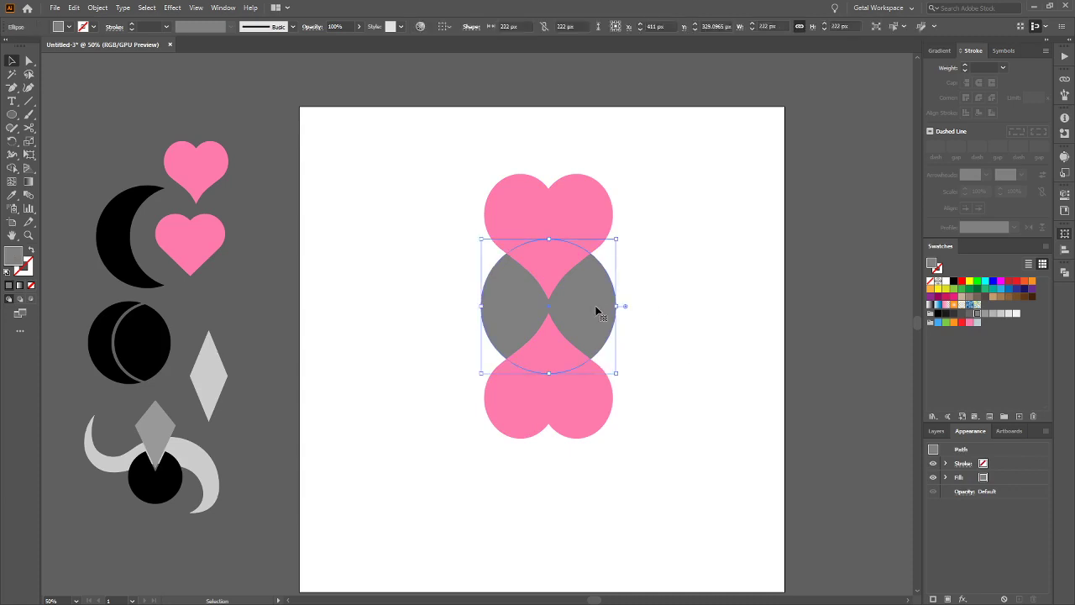
pyautogui.press('a')
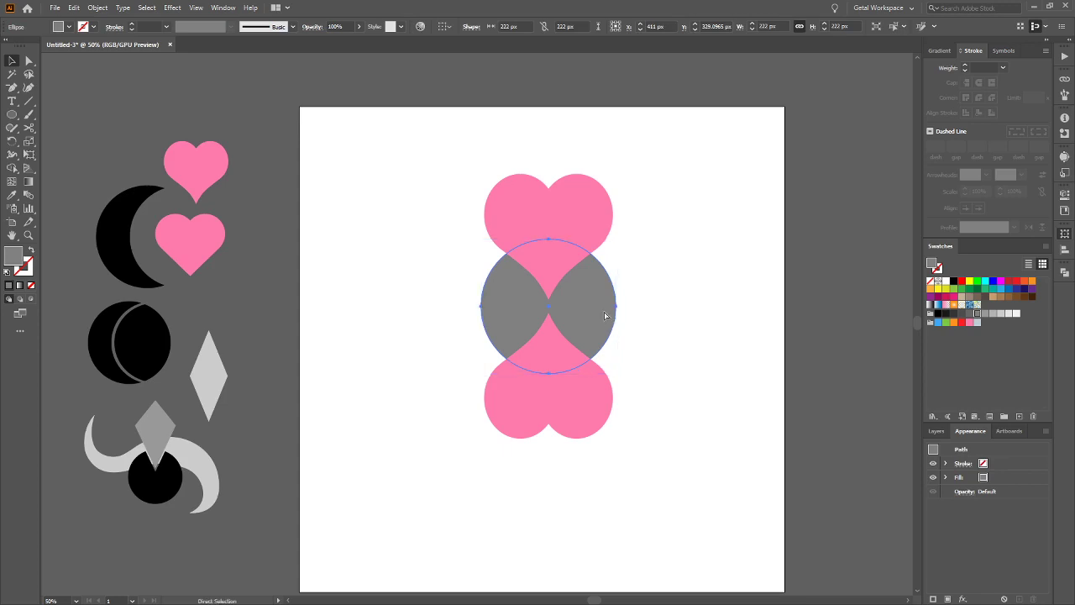
pyautogui.press('ctrl')
pyautogui.hotkey('ctrl', 'shift', ']')
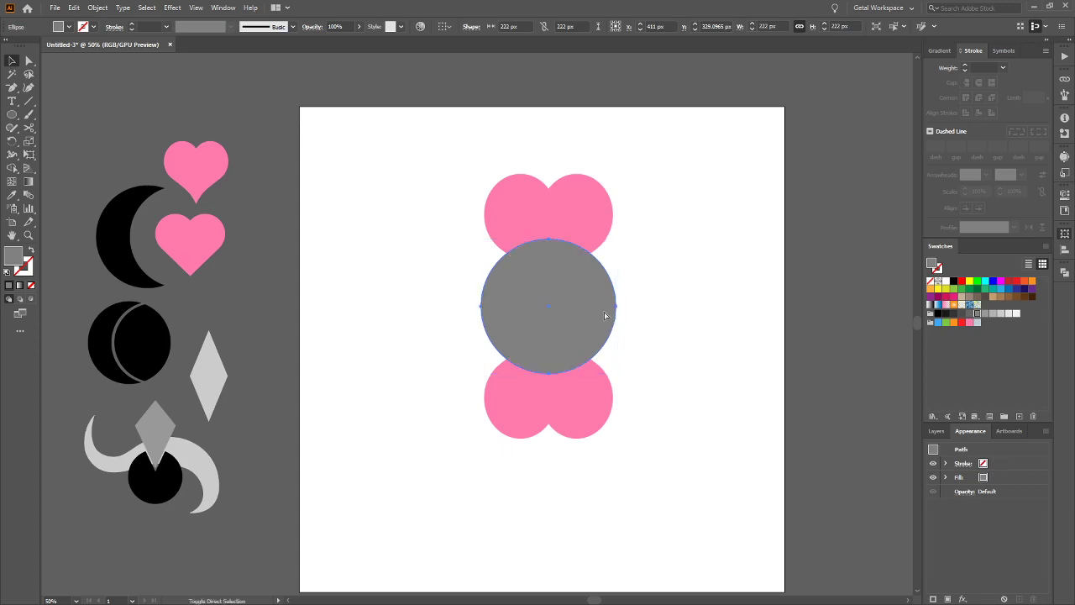
# Enlarge the grey circle around its centre and lighten its fill to light grey
pyautogui.press('v')
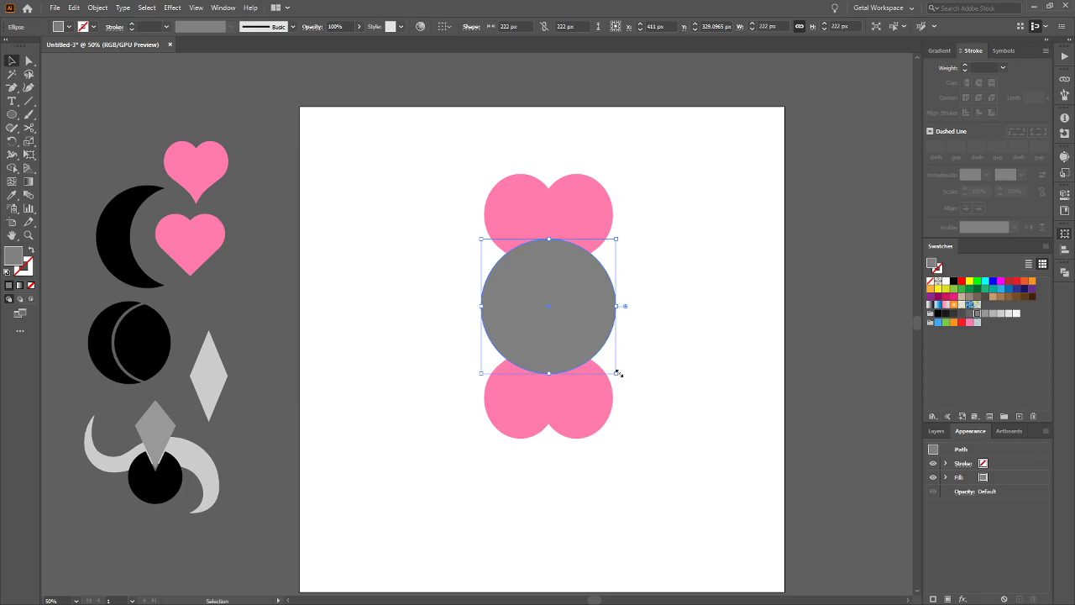
pyautogui.moveTo(616, 372); pyautogui.dragTo(669, 415)
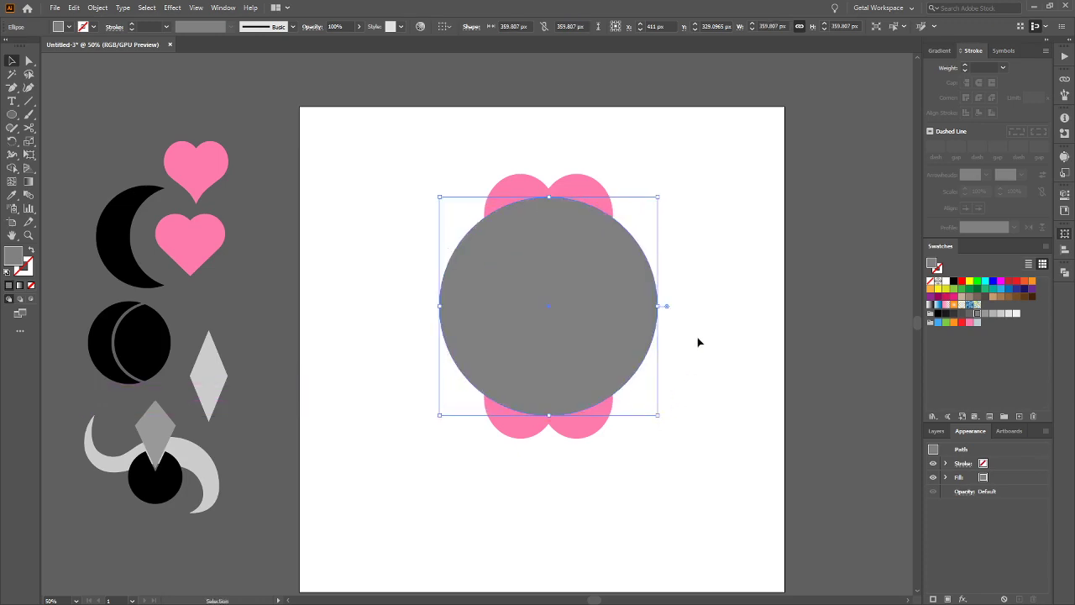
pyautogui.click(991, 314)
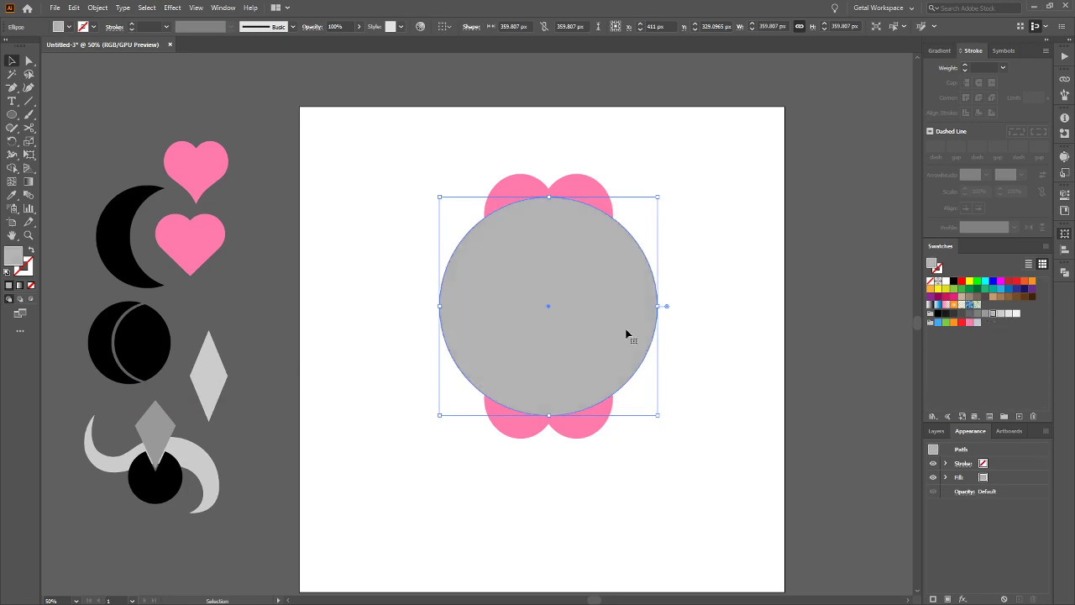
# Paste a near-white copy in front and shrink it to leave a grey ring
pyautogui.press('a')
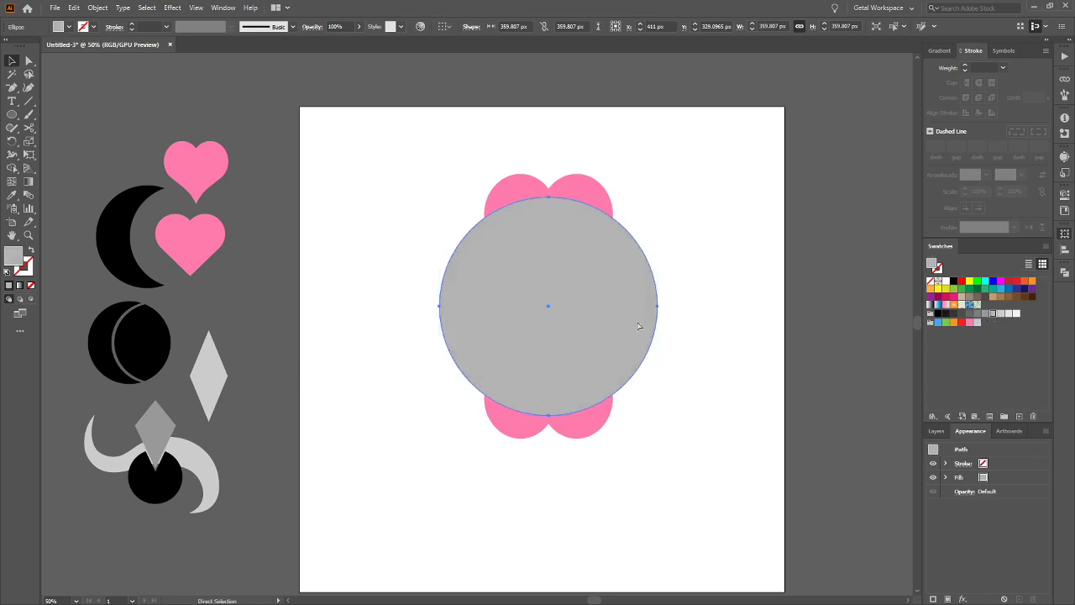
pyautogui.press('ctrl')
pyautogui.press('v')
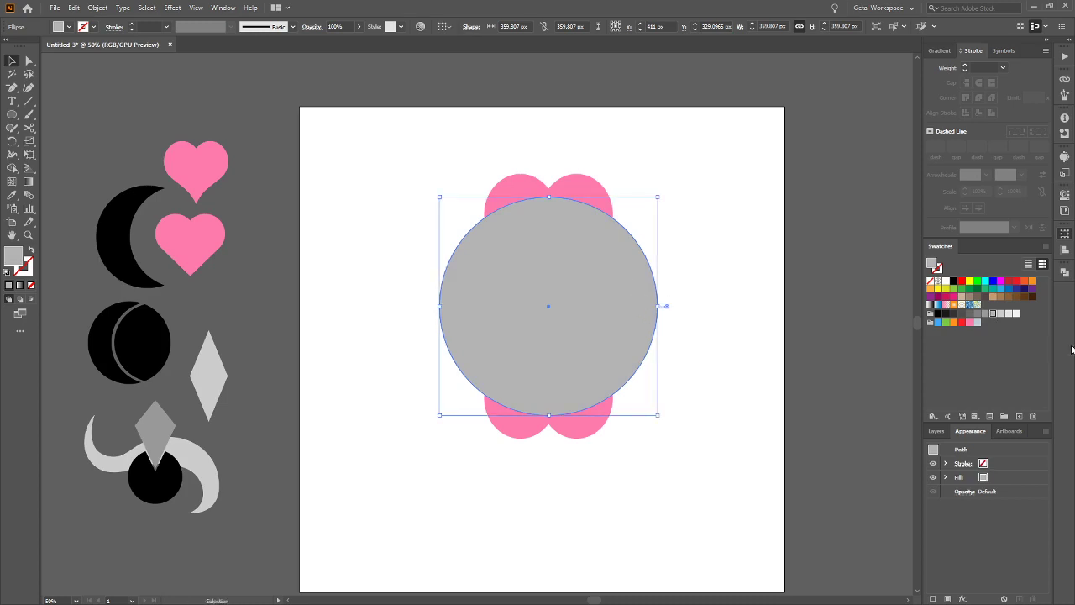
pyautogui.click(1016, 312)
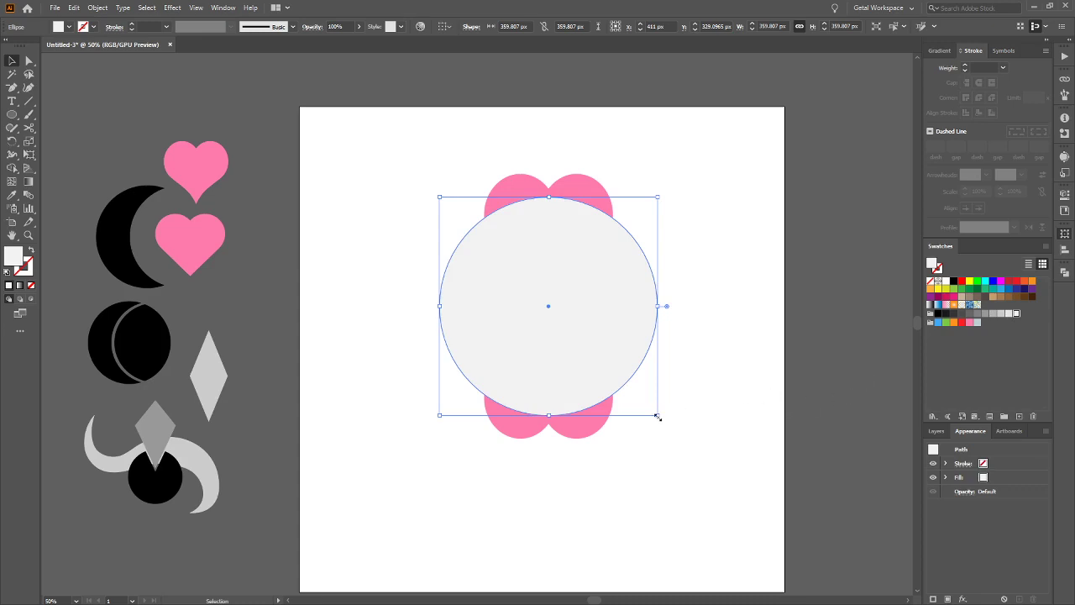
pyautogui.moveTo(658, 417); pyautogui.dragTo(643, 404)
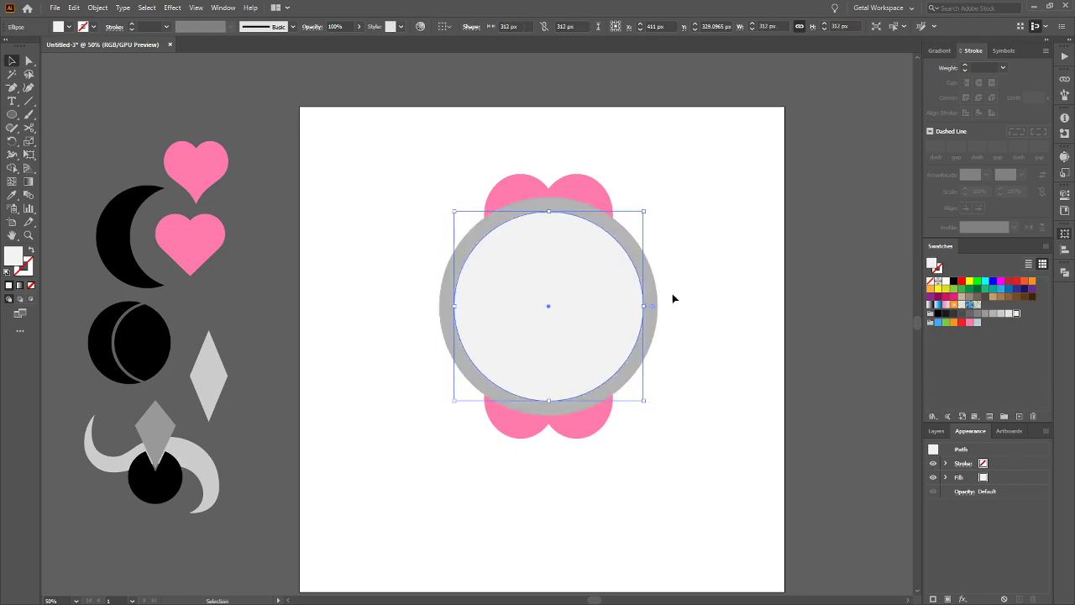
# Send both circles behind the hearts and select all the heart-and-ring artwork
pyautogui.keyDown('shift'); pyautogui.click(650, 296); pyautogui.keyUp('shift')
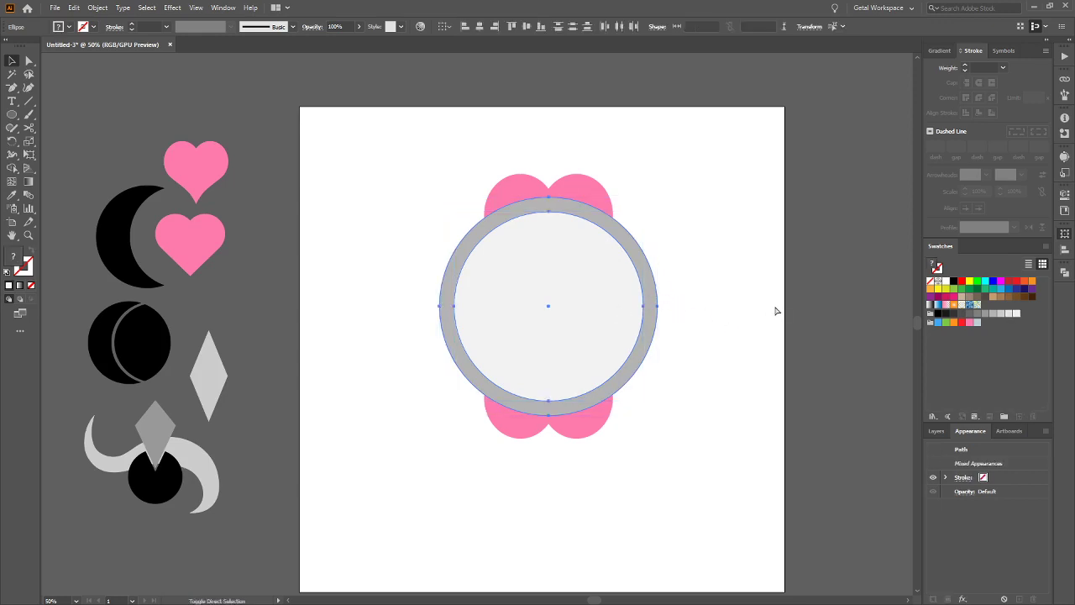
pyautogui.hotkey('ctrl', 'shift', '[')
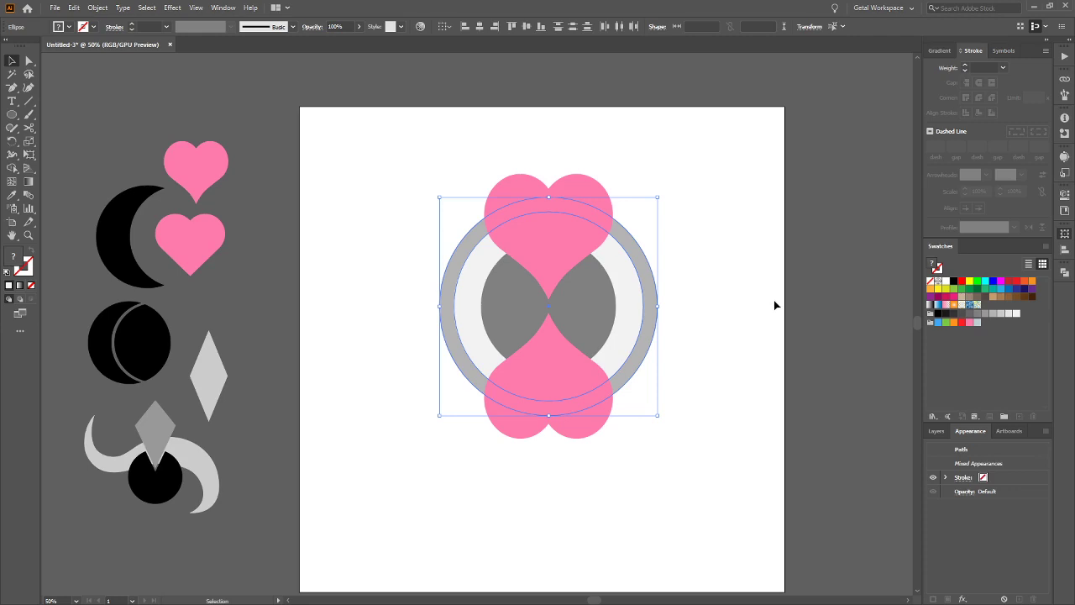
pyautogui.click(712, 303)
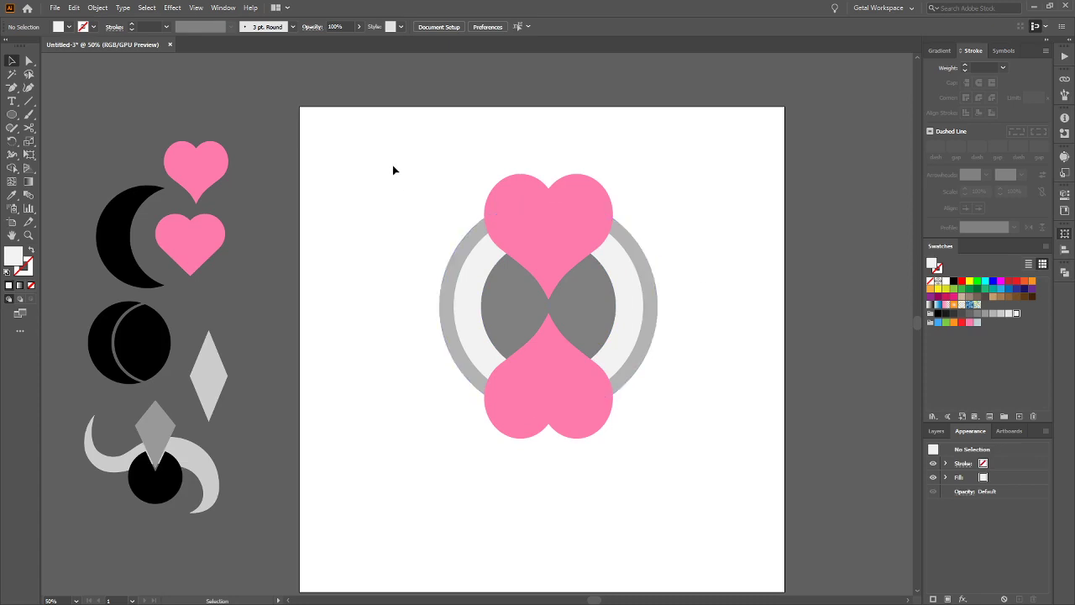
pyautogui.moveTo(392, 166); pyautogui.dragTo(711, 506)
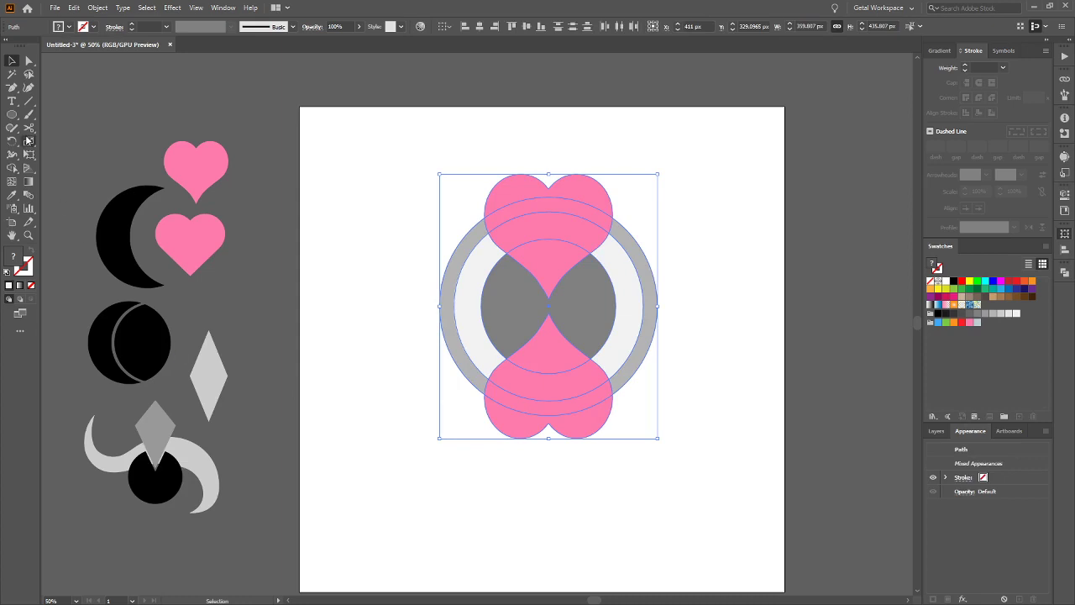
# With Shape Builder, merge each heart with its overlap and delete the left and right in-between regions
pyautogui.click(28, 74)
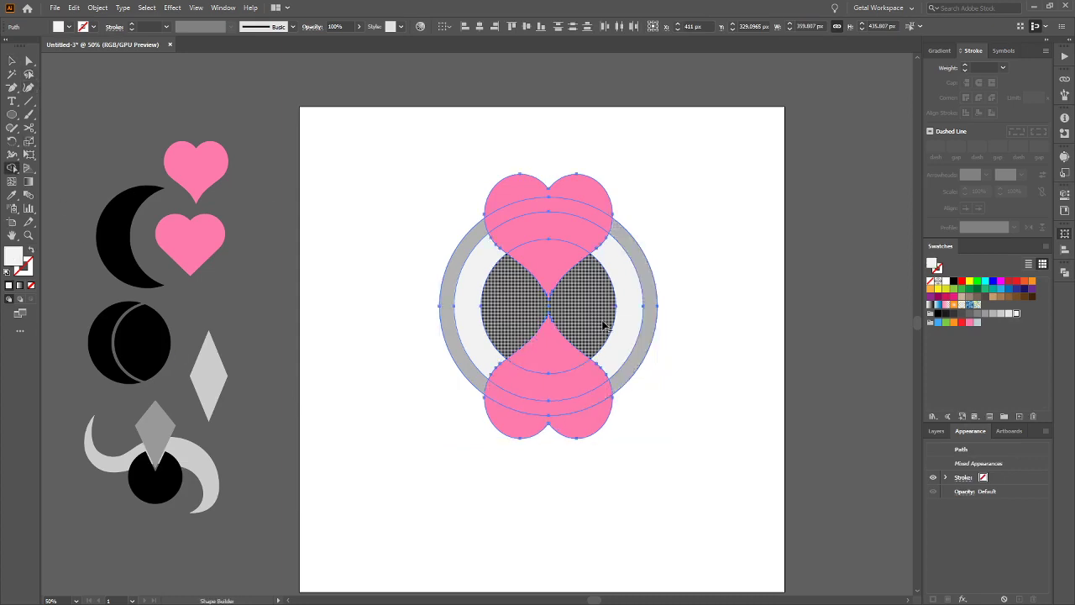
pyautogui.moveTo(571, 227); pyautogui.dragTo(561, 262)
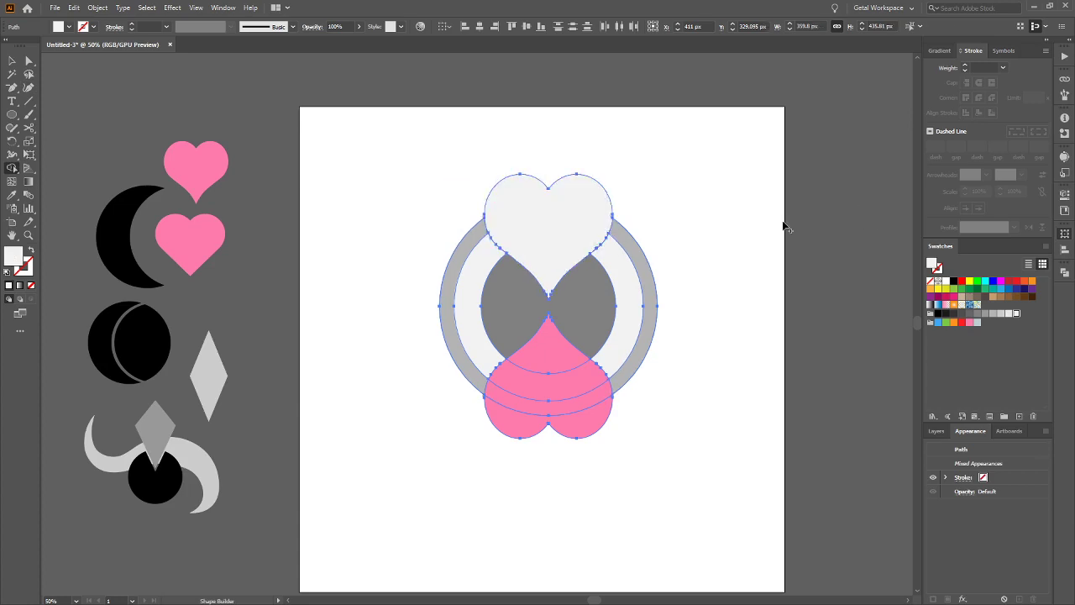
pyautogui.moveTo(574, 363); pyautogui.dragTo(583, 422)
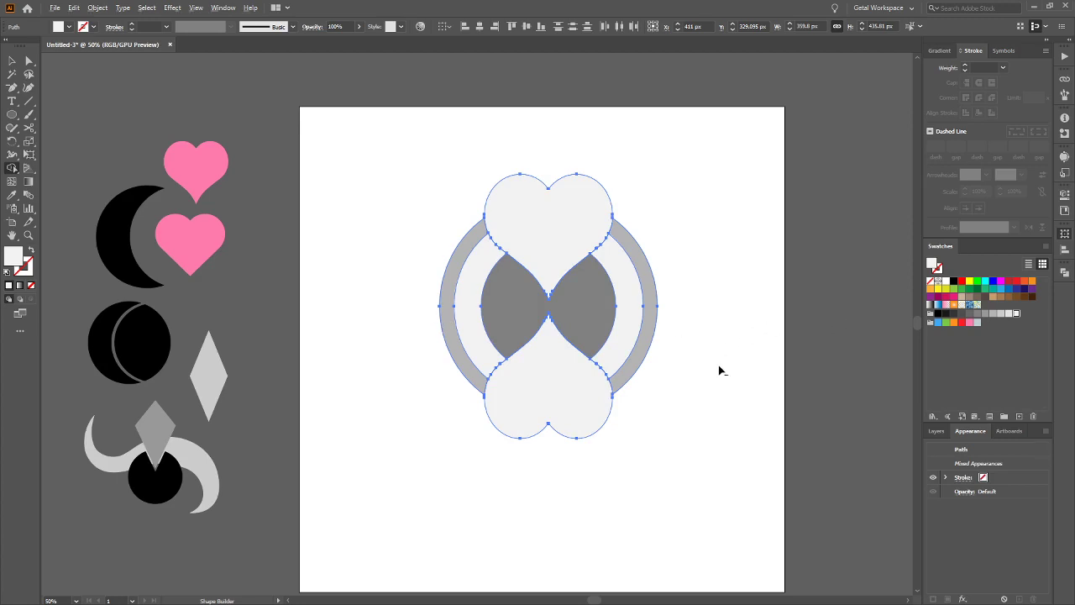
pyautogui.keyDown('alt'); pyautogui.click(470, 324); pyautogui.keyUp('alt')
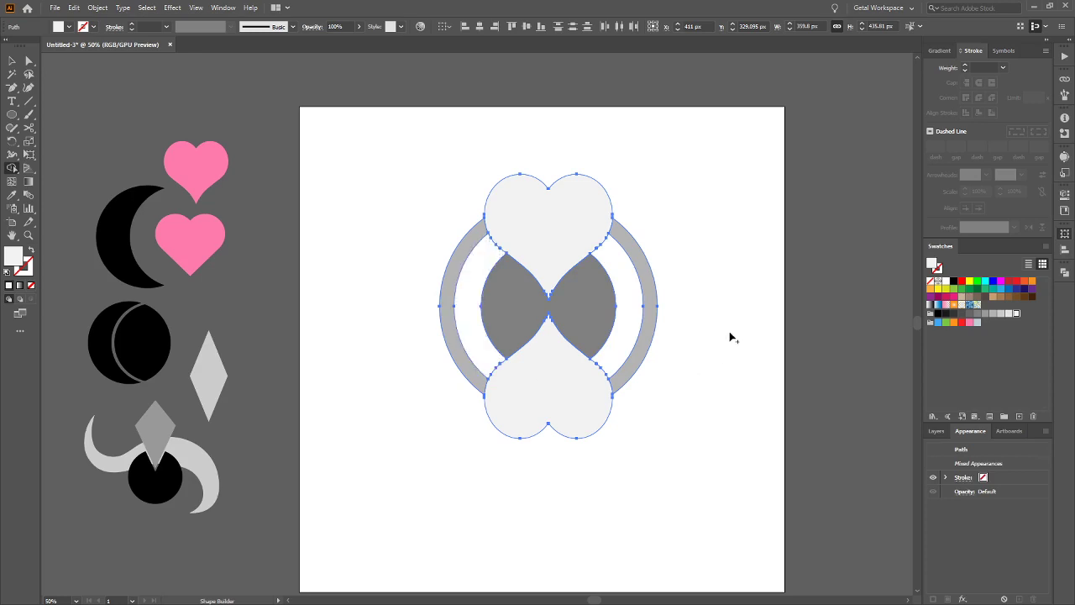
pyautogui.keyDown('alt'); pyautogui.click(623, 287); pyautogui.keyUp('alt')
pyautogui.press('v')
pyautogui.click(670, 307)
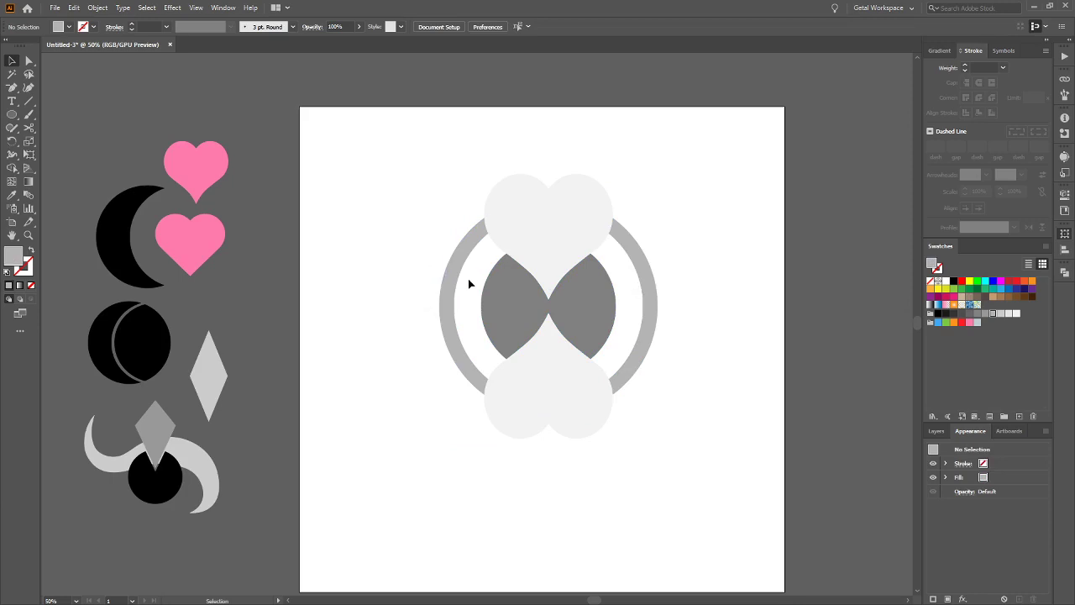
# Select the top and bottom hearts and fill them black
pyautogui.click(588, 237)
pyautogui.keyDown('shift'); pyautogui.click(576, 379); pyautogui.keyUp('shift')
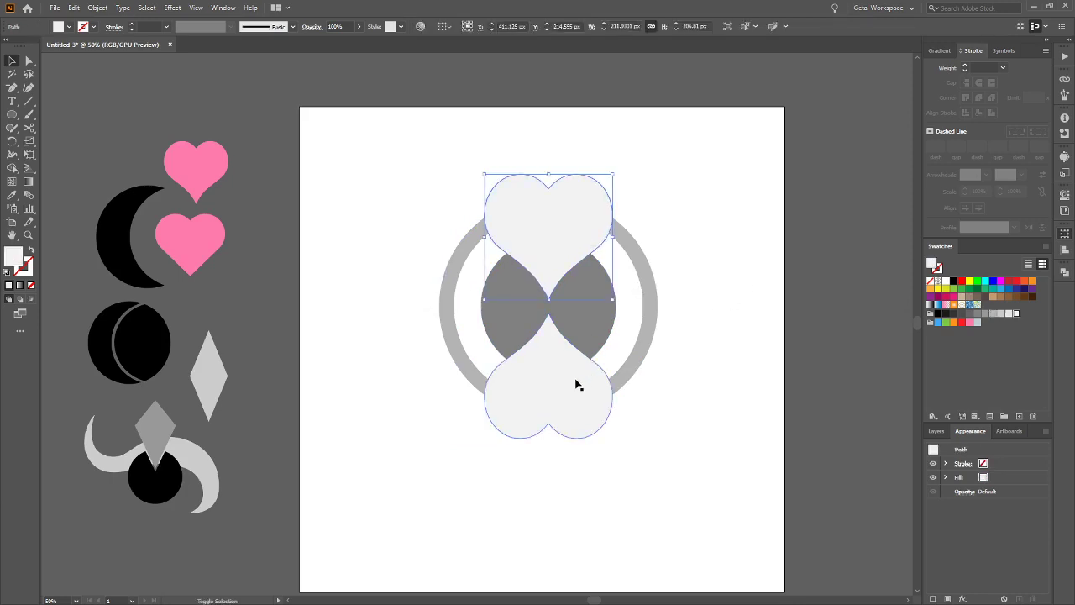
pyautogui.click(938, 312)
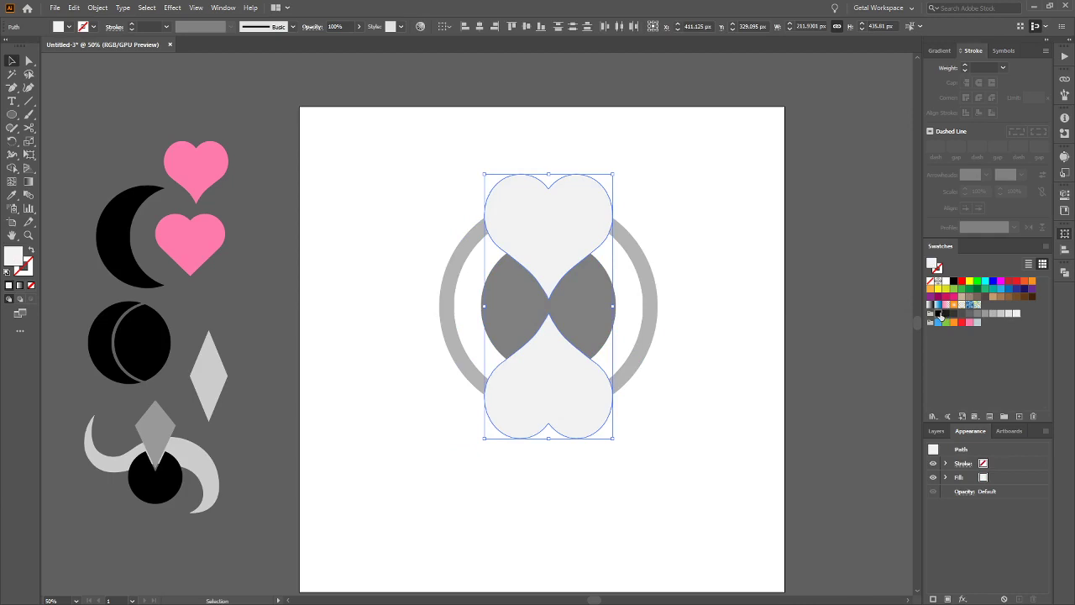
pyautogui.click(711, 297)
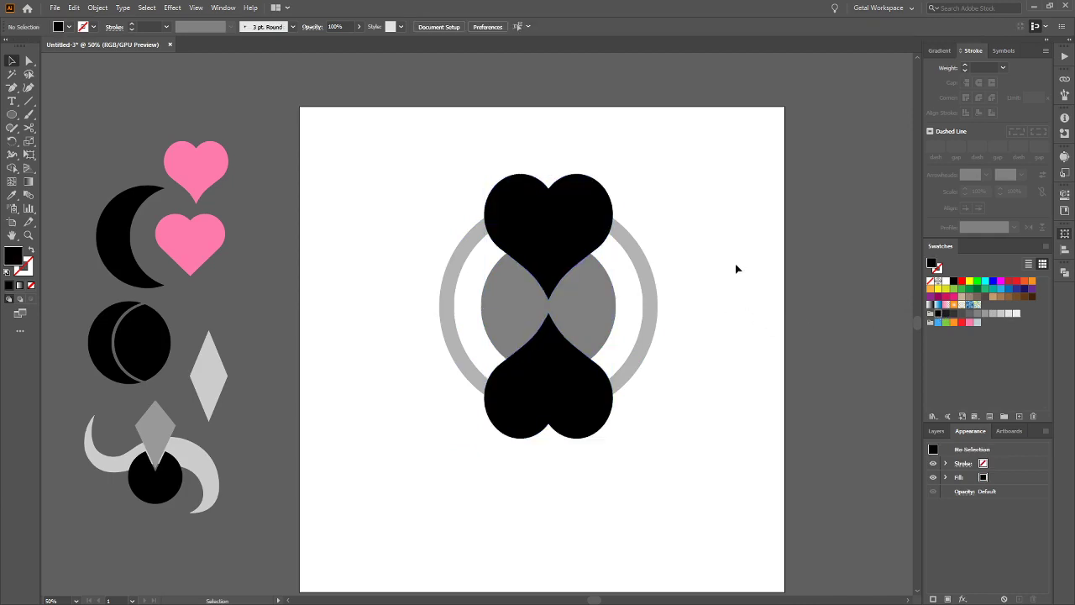
# Check the ring's left and right arcs and centre shape, then select the top black heart
pyautogui.click(634, 254)
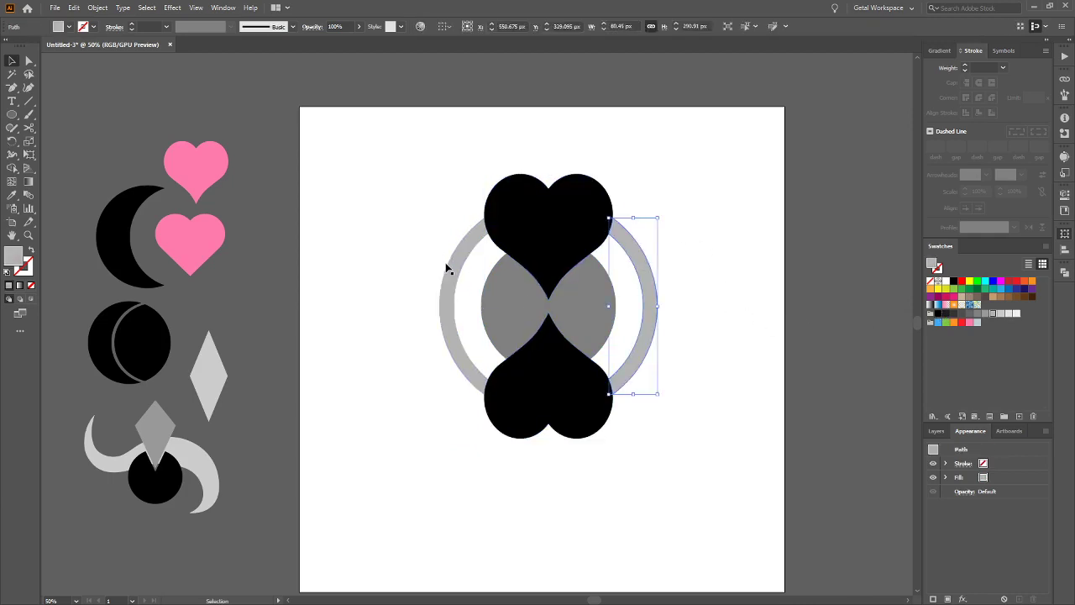
pyautogui.click(448, 273)
pyautogui.click(546, 285)
pyautogui.click(796, 270)
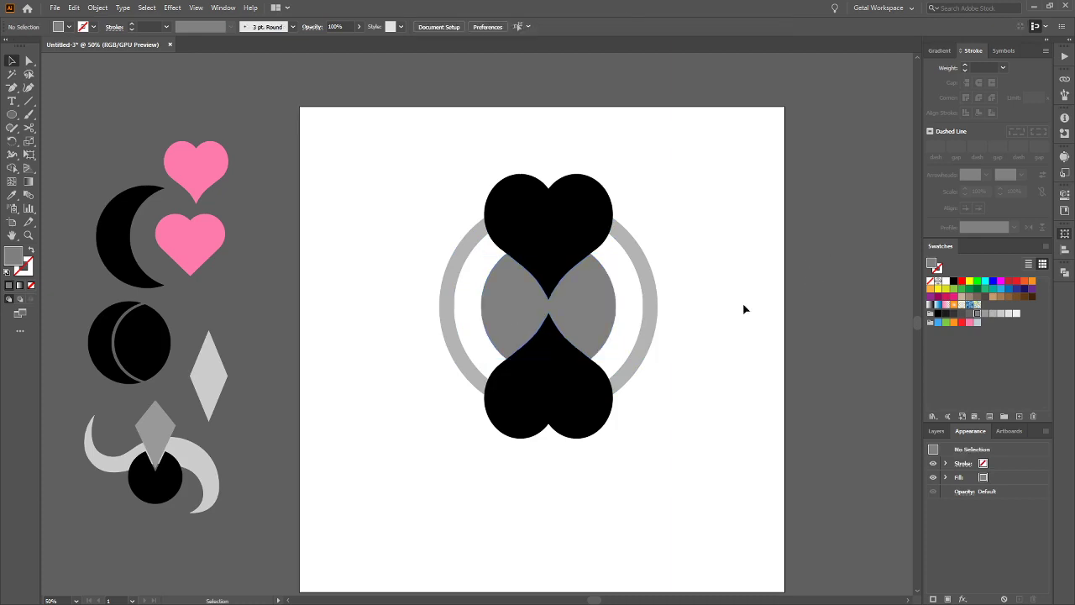
pyautogui.click(559, 237)
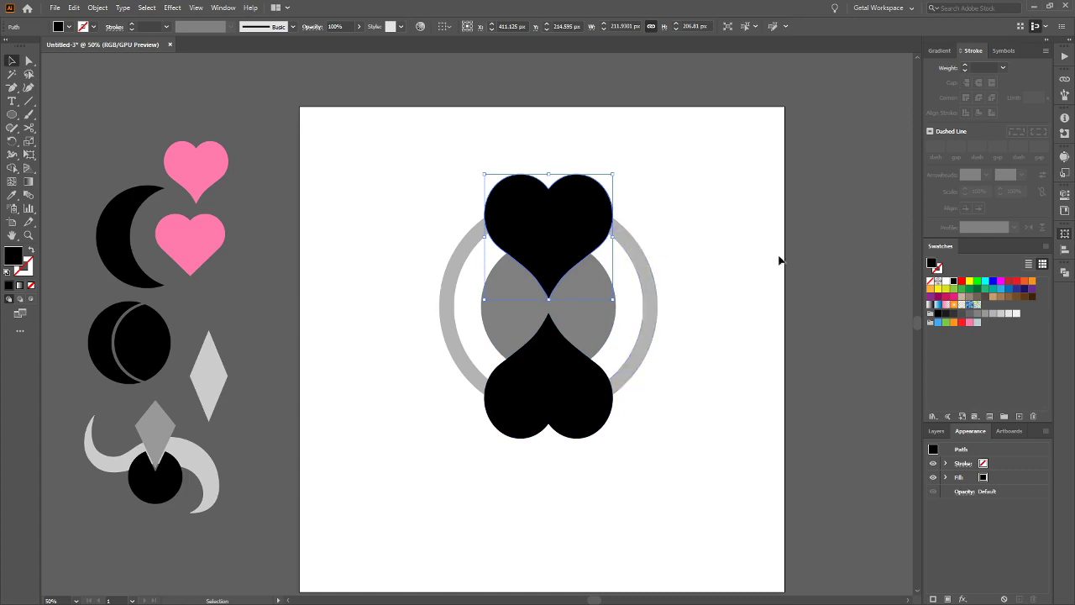
# Enlarge the top heart, fill it near-white, and place it behind the black heart as a border
pyautogui.press('ctrl')
pyautogui.moveTo(612, 299); pyautogui.dragTo(626, 315)
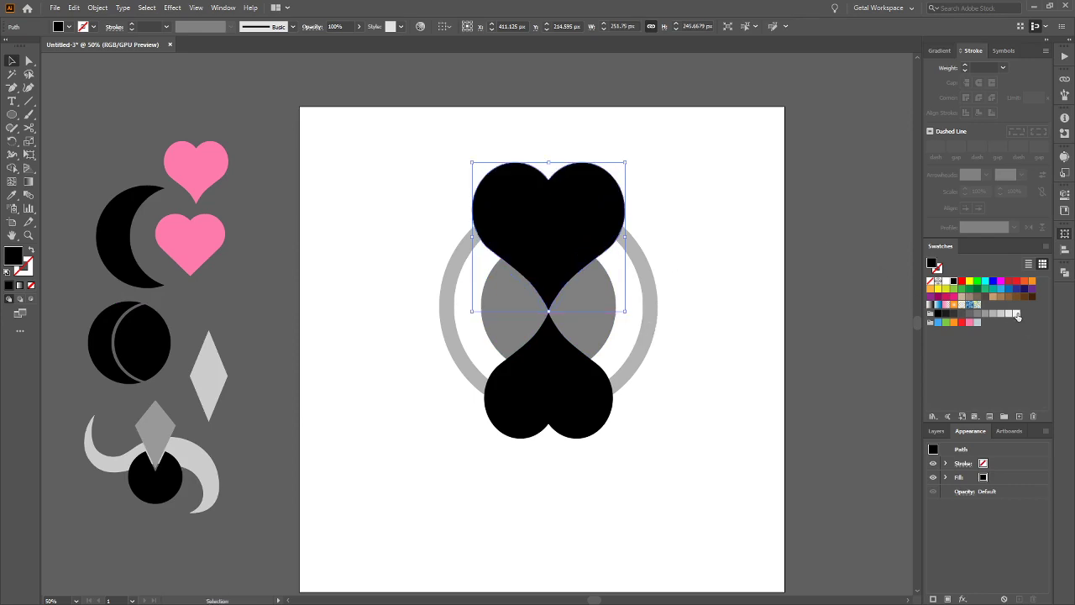
pyautogui.click(1016, 314)
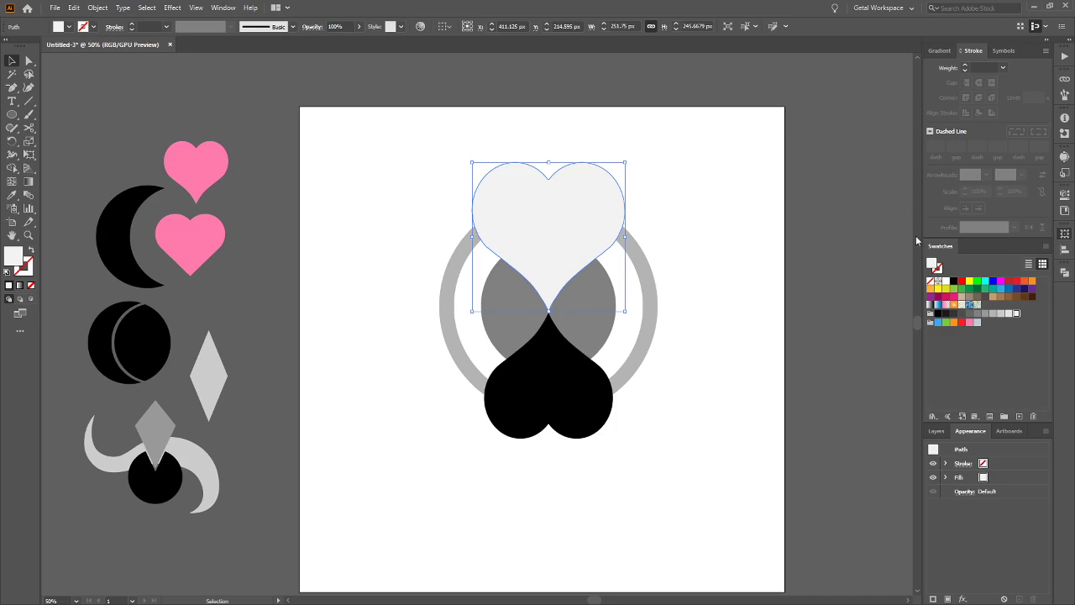
pyautogui.press('a')
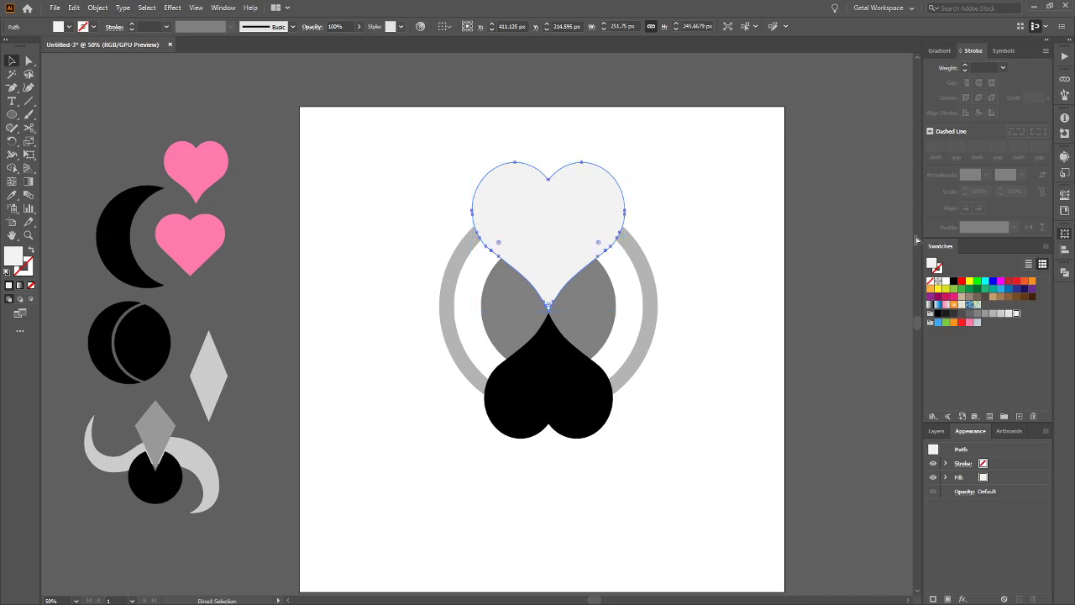
pyautogui.hotkey('ctrl', '[')
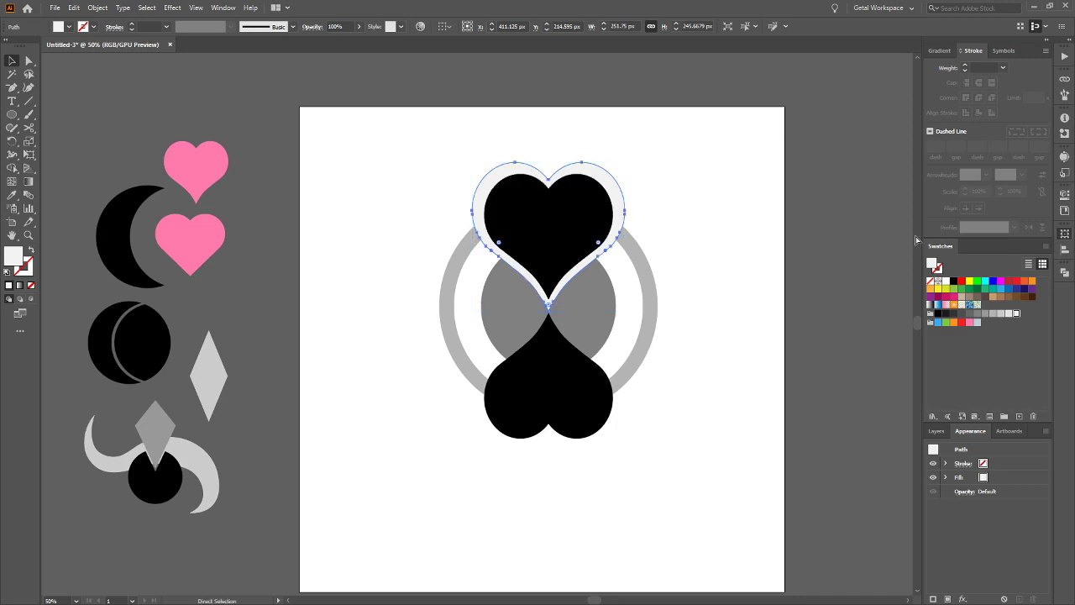
pyautogui.press('v')
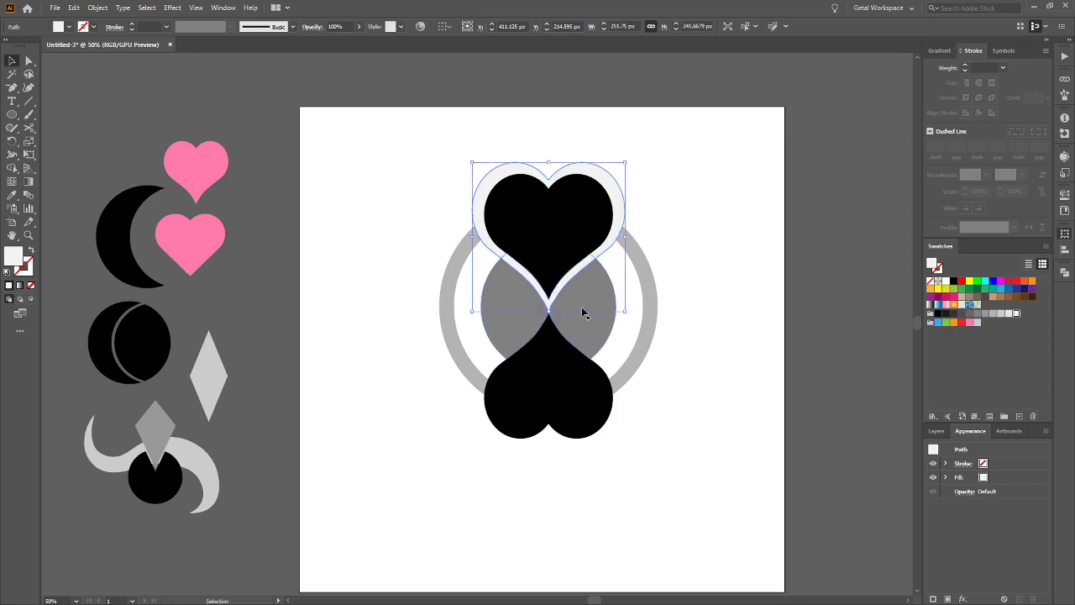
# Drag the border heart's bottom point down, stretching it to 259.239 px tall
pyautogui.scroll(2, 538, 284)
pyautogui.scroll(3, 619, 379)
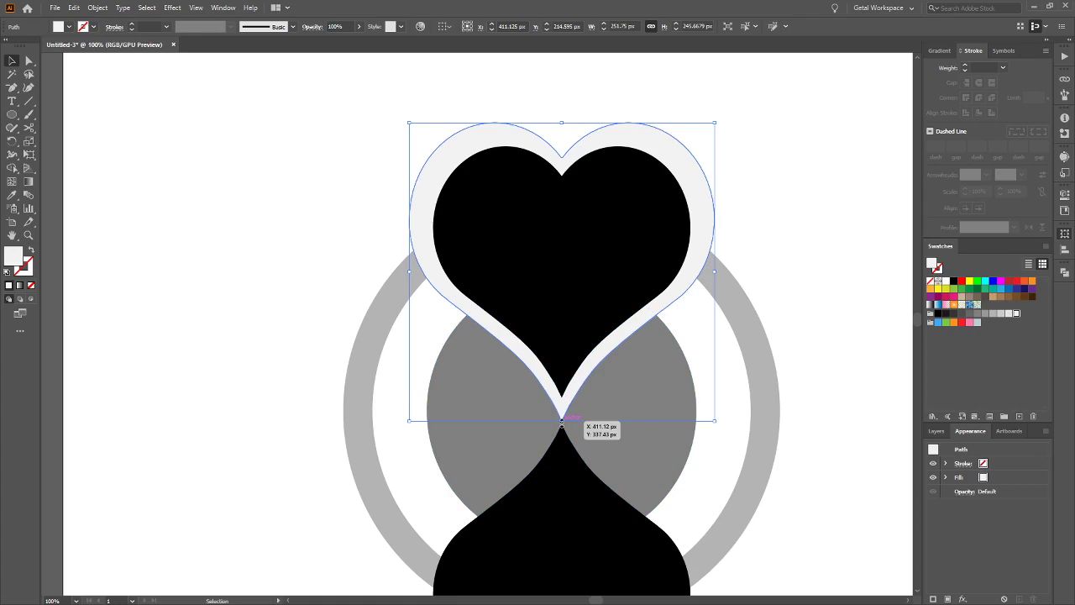
pyautogui.moveTo(562, 420); pyautogui.dragTo(561, 433)
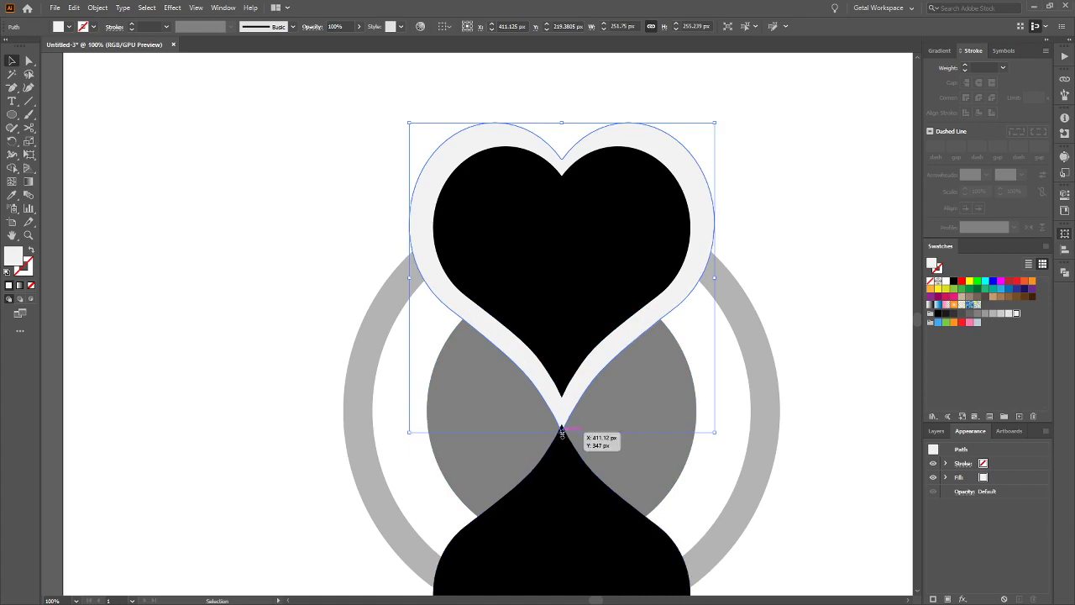
pyautogui.moveTo(561, 432); pyautogui.dragTo(562, 438)
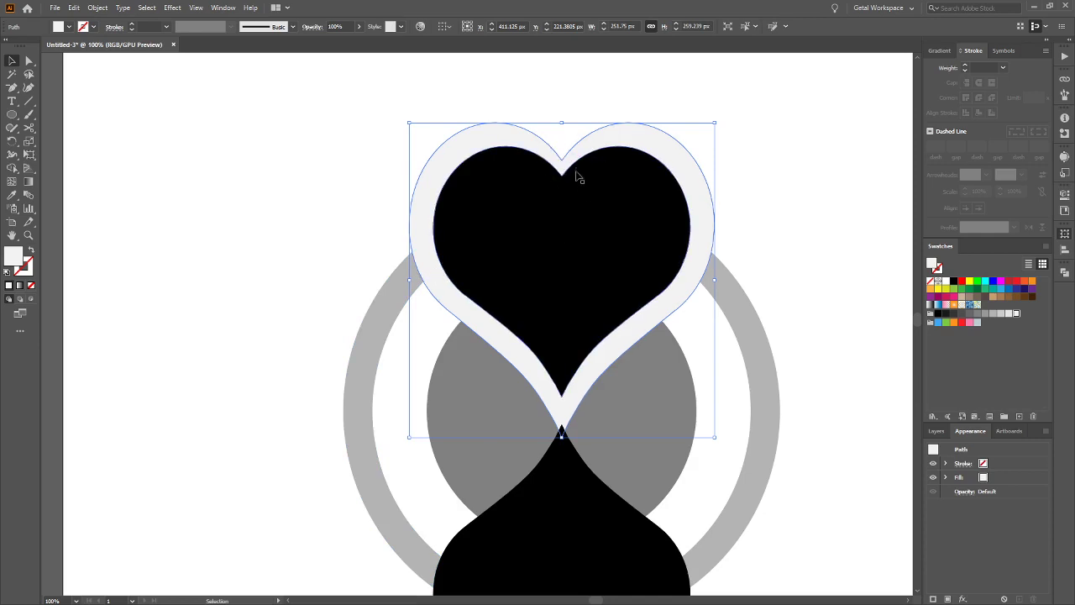
# Try reshaping the white border's top notch anchor, then undo the change
pyautogui.press('a')
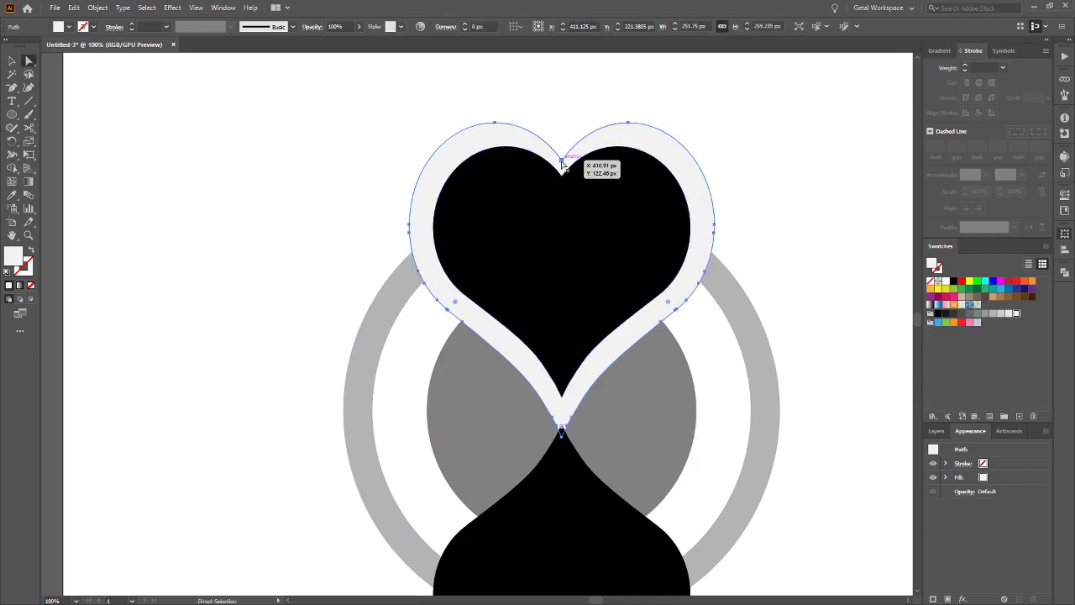
pyautogui.click(562, 164)
pyautogui.scroll(8, 562, 166)
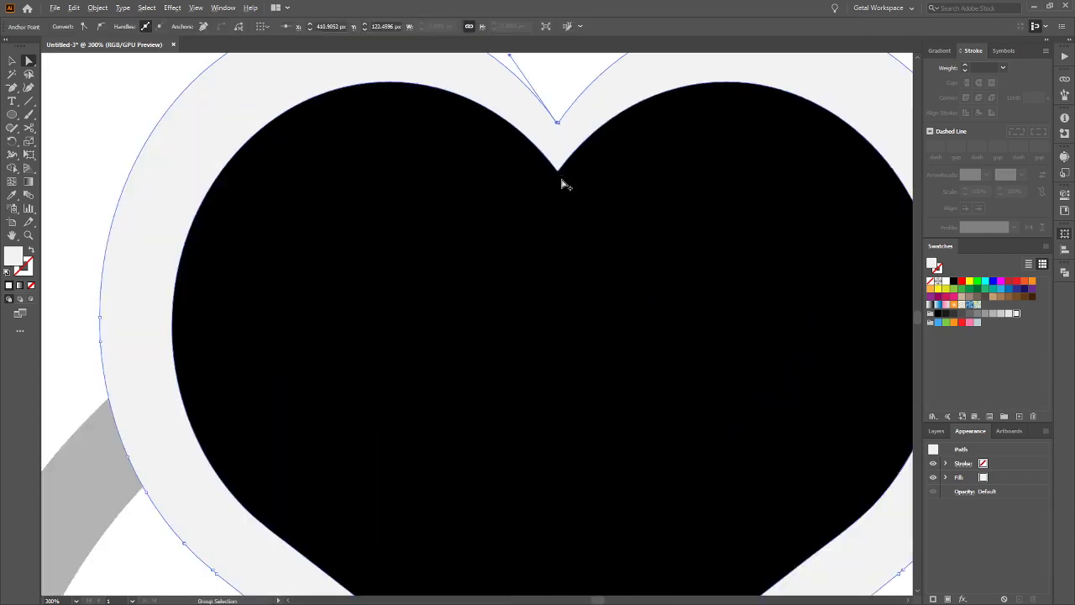
pyautogui.scroll(4, 548, 227)
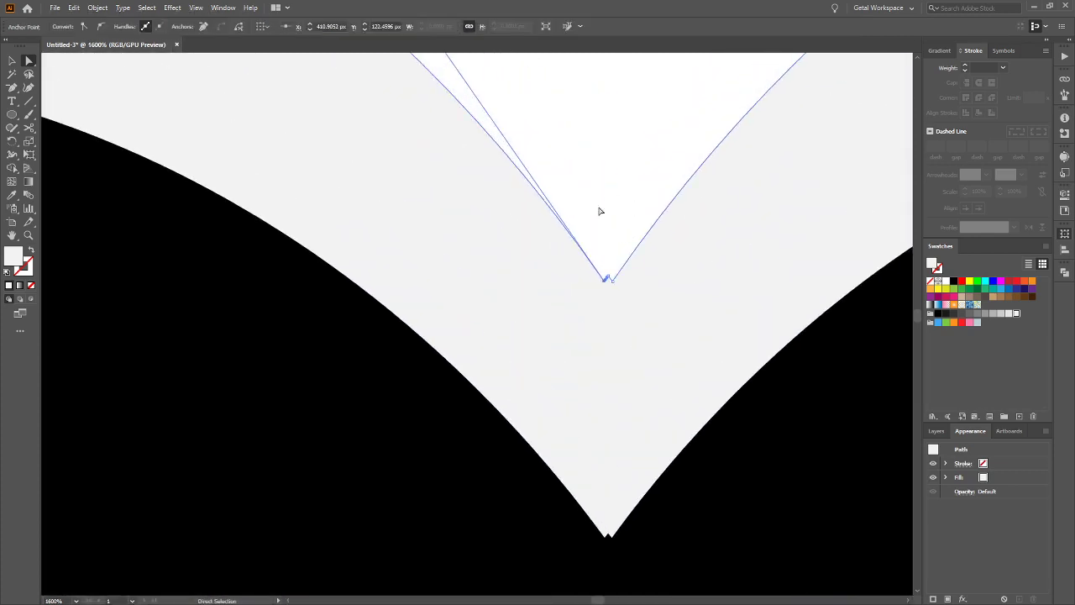
pyautogui.scroll(-5, 583, 303)
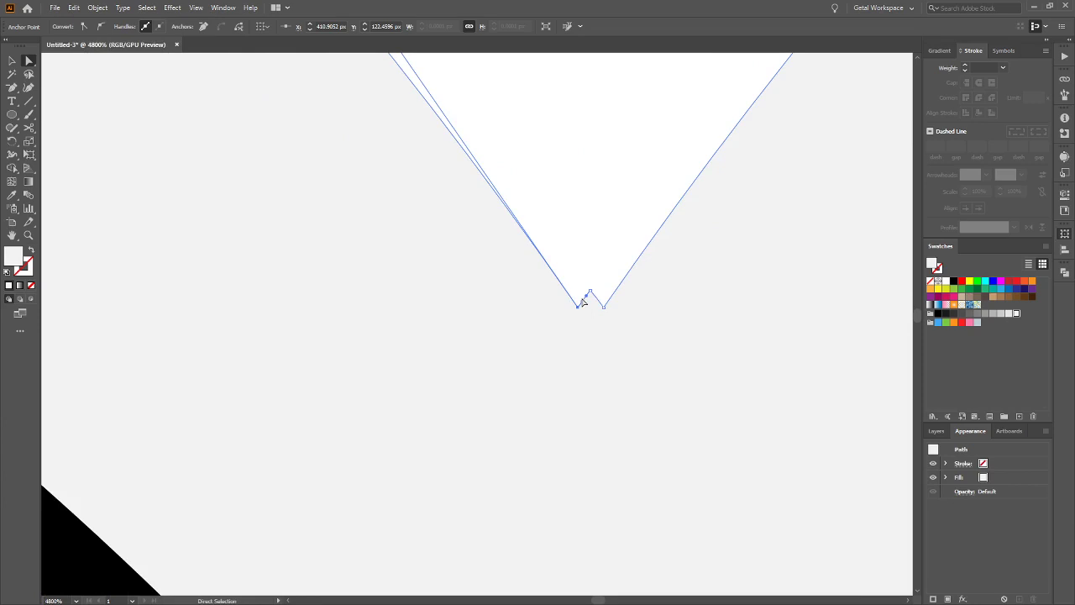
pyautogui.moveTo(591, 313)
pyautogui.mouseDown()
pyautogui.moveTo(600, 289)
pyautogui.moveTo(590, 319)
pyautogui.moveTo(600, 306)
pyautogui.mouseUp()
pyautogui.click(594, 294)
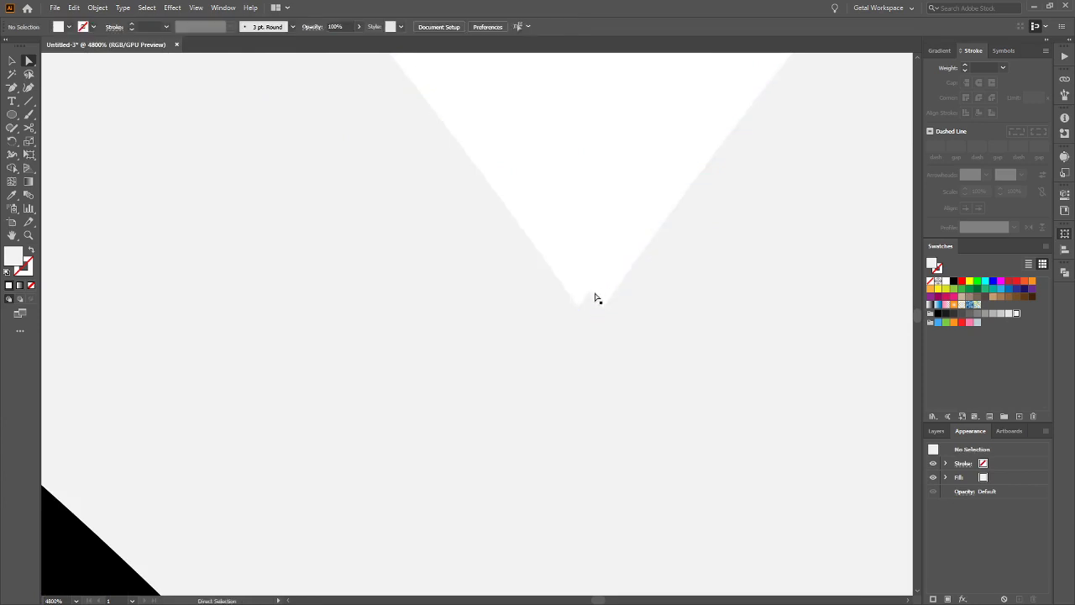
pyautogui.moveTo(591, 306); pyautogui.dragTo(591, 339)
pyautogui.hotkey('ctrl', 'z')
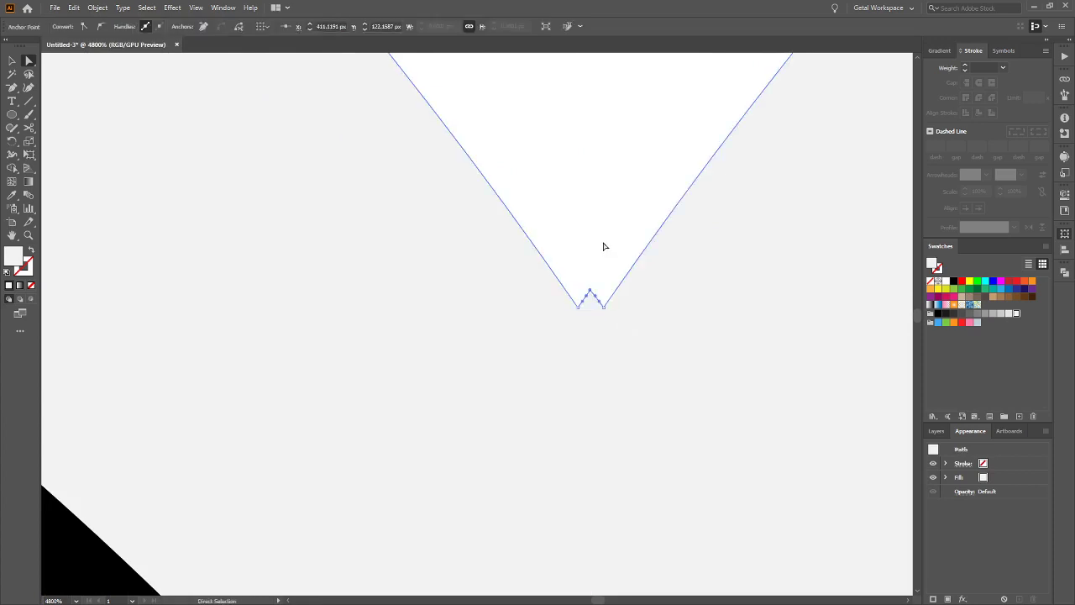
pyautogui.click(585, 283)
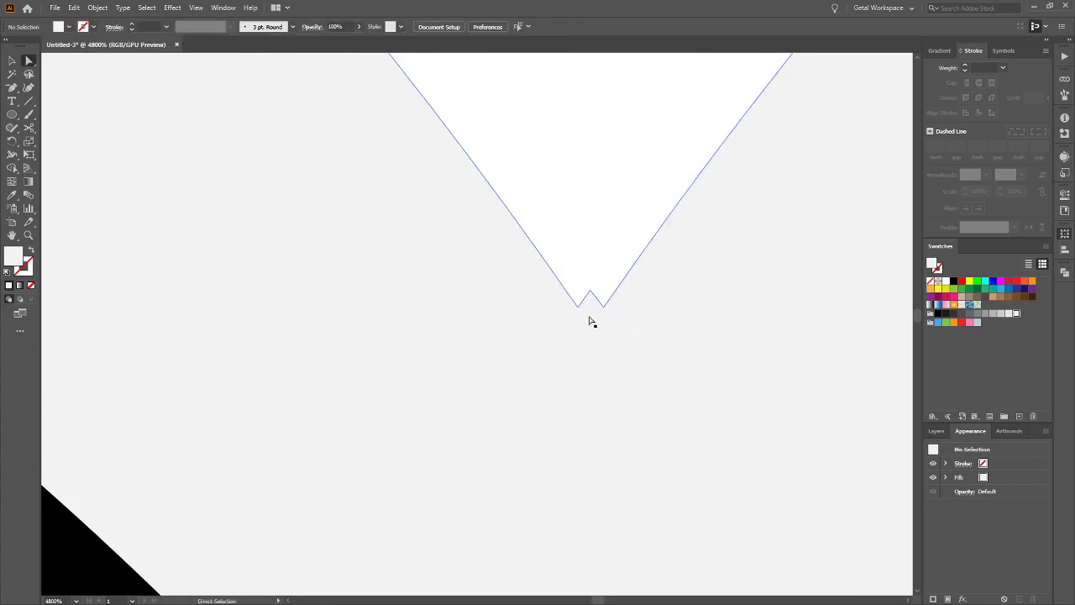
# Marquee-select the anchors at the border heart's top notch with Direct Selection
pyautogui.click(590, 319)
pyautogui.moveTo(569, 259); pyautogui.dragTo(615, 346)
pyautogui.keyDown('alt'); pyautogui.scroll(-5, 609, 275); pyautogui.keyUp('alt')
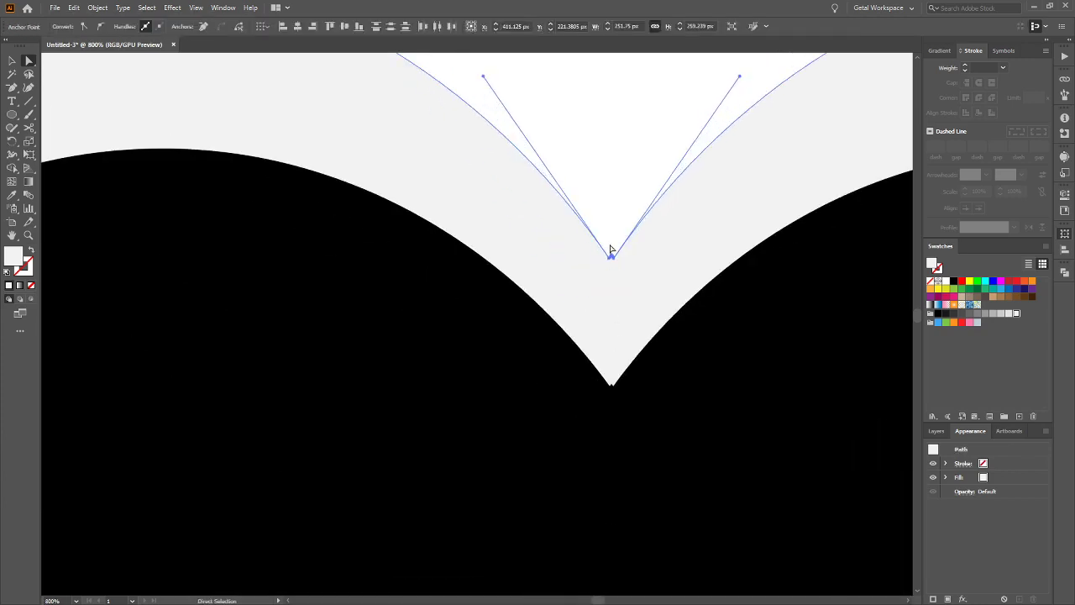
pyautogui.scroll(3, 612, 248)
pyautogui.hscroll(-2, 611, 248)
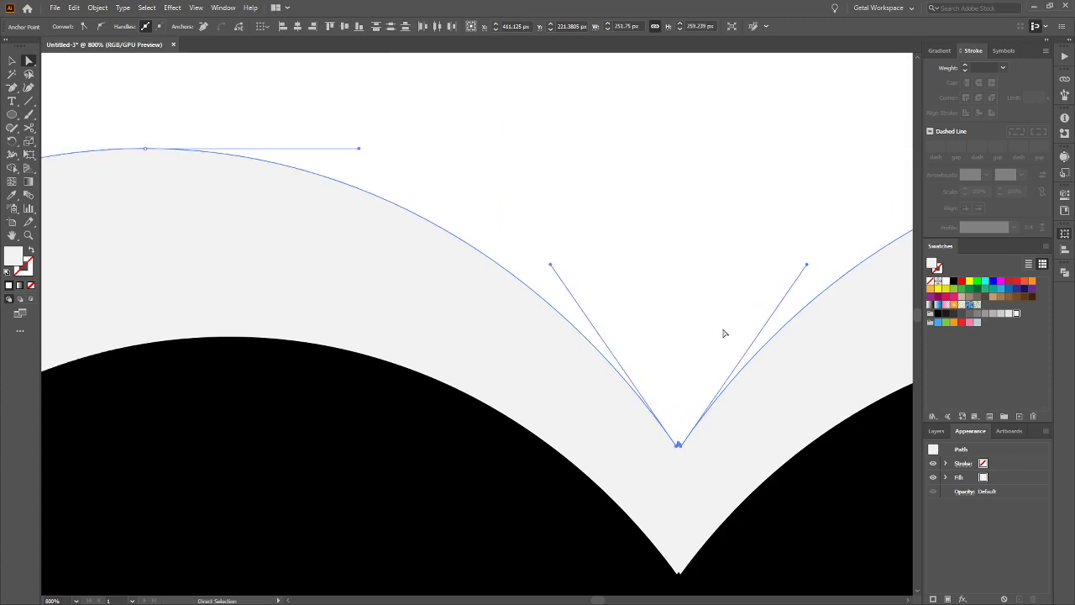
pyautogui.keyDown('alt'); pyautogui.scroll(-4, 710, 332); pyautogui.keyUp('alt')
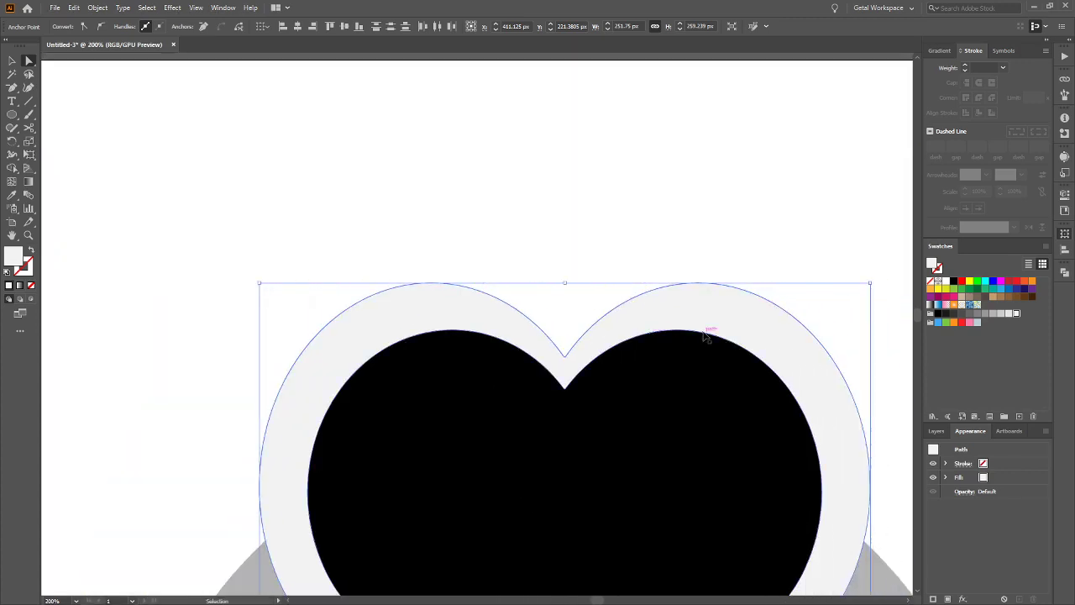
pyautogui.hscroll(1, 708, 337)
pyautogui.keyDown('alt'); pyautogui.scroll(-2, 496, 329); pyautogui.keyUp('alt')
pyautogui.keyDown('alt'); pyautogui.scroll(-2, 470, 350); pyautogui.keyUp('alt')
pyautogui.keyDown('alt'); pyautogui.scroll(4, 471, 353); pyautogui.keyUp('alt')
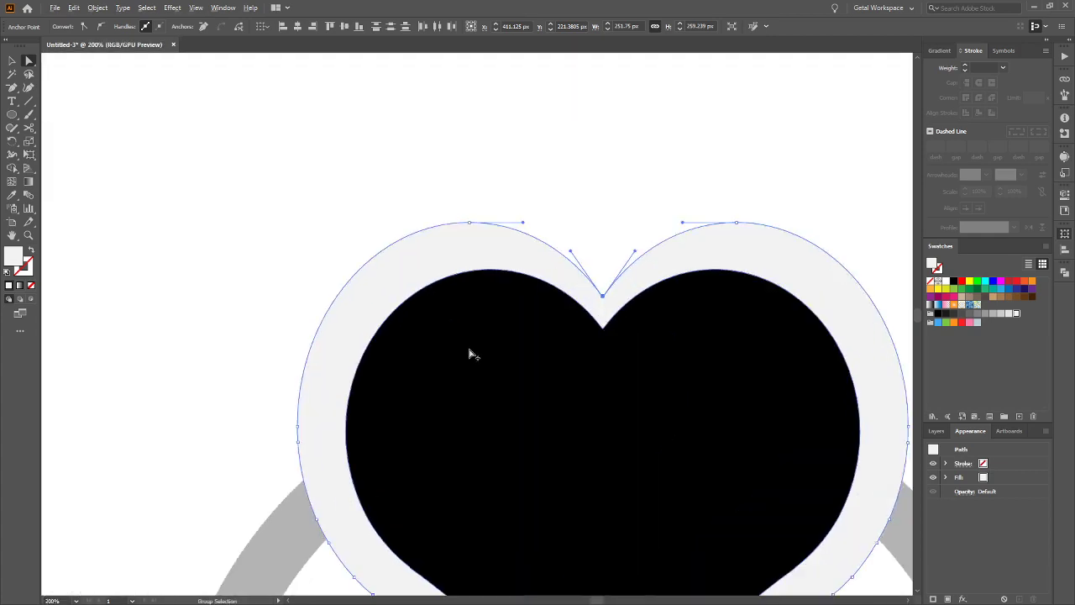
pyautogui.scroll(-1, 640, 354)
pyautogui.hscroll(2, 641, 354)
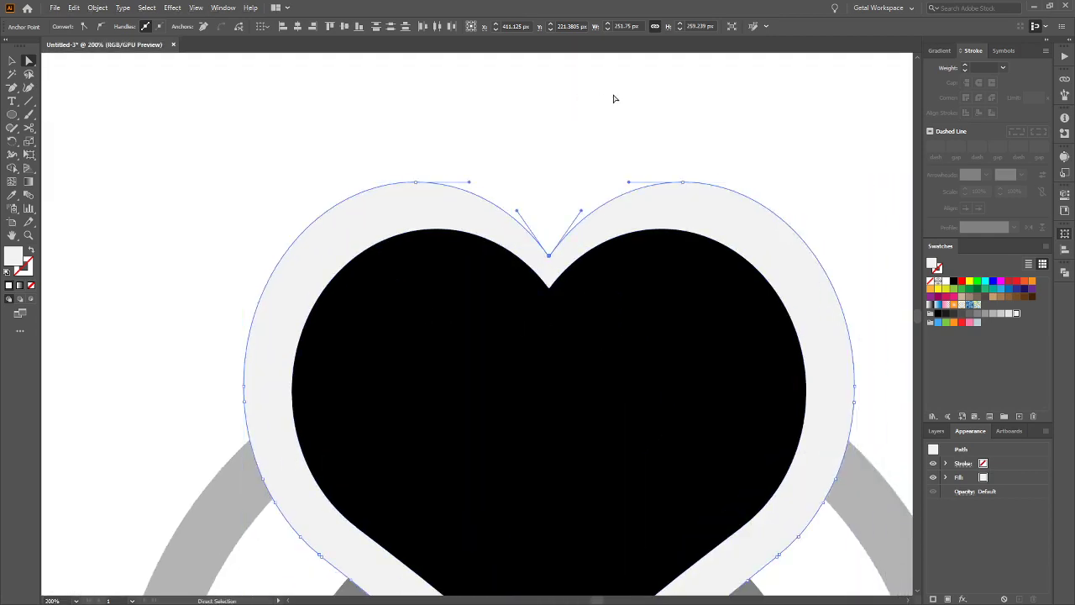
# Nudge the notch anchors up three times so the rim stays even, then deselect
pyautogui.press('Up')
pyautogui.press('Up')
pyautogui.press('Up')
pyautogui.press('Up')
pyautogui.press('Up')
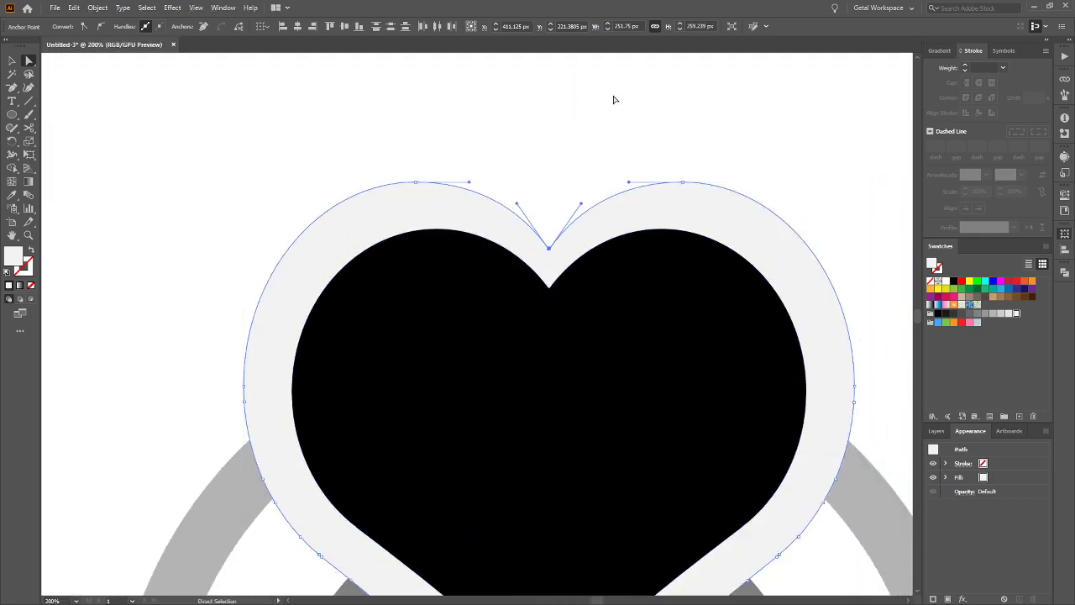
pyautogui.press('Up')
pyautogui.press('Up')
pyautogui.press('Up')
pyautogui.press('Up')
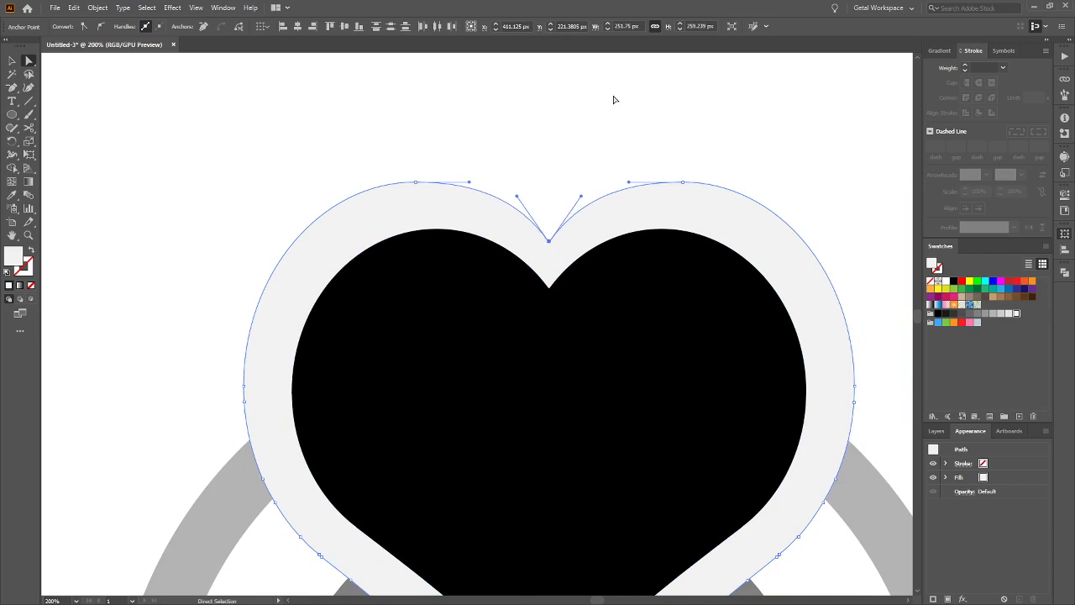
pyautogui.press('Up')
pyautogui.press('Up')
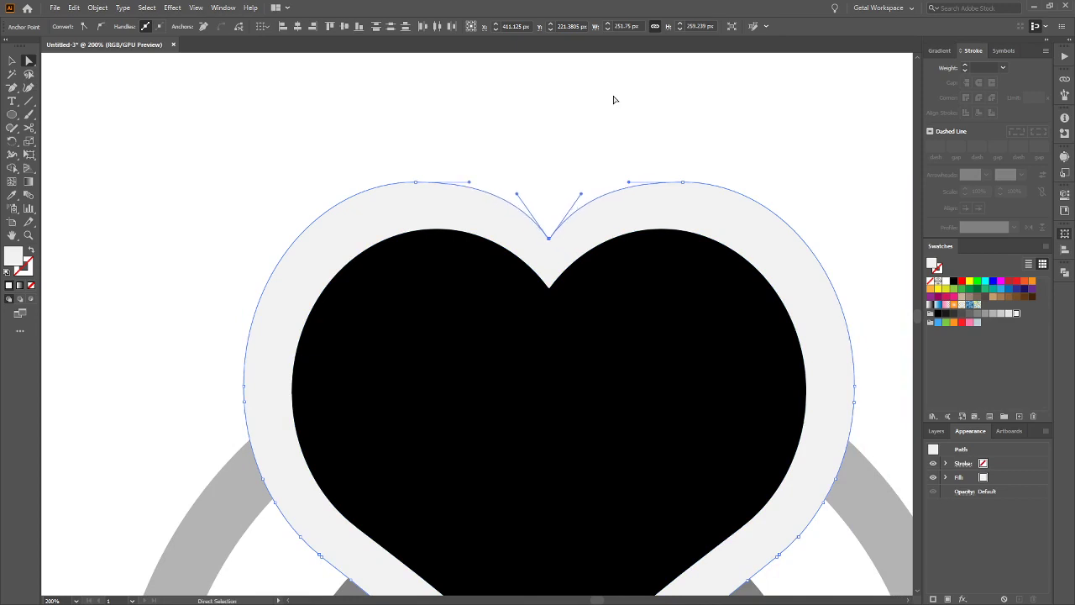
pyautogui.click(613, 100)
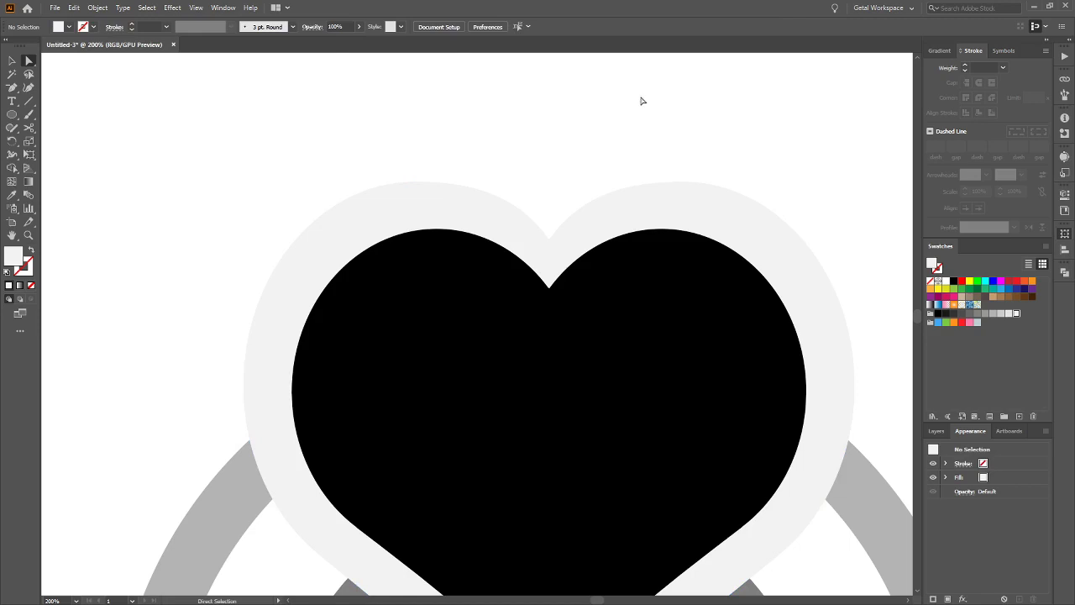
# Select the white heart border path with Direct Selection, avoiding the lower black heart
pyautogui.scroll(-2, 761, 147)
pyautogui.hscroll(3, 737, 173)
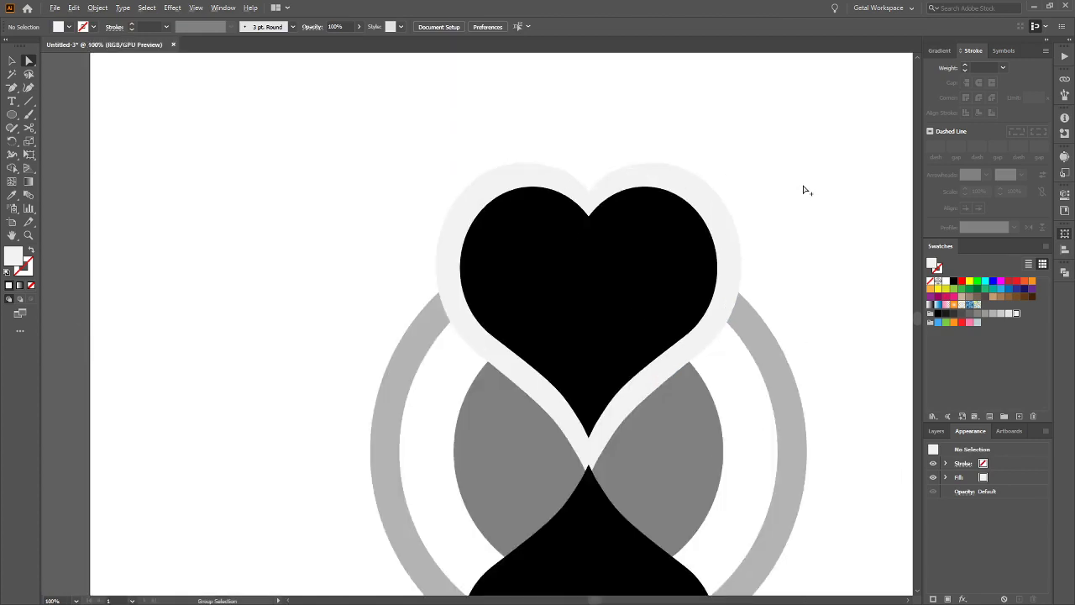
pyautogui.scroll(-1, 803, 189)
pyautogui.hscroll(1, 803, 190)
pyautogui.press('a')
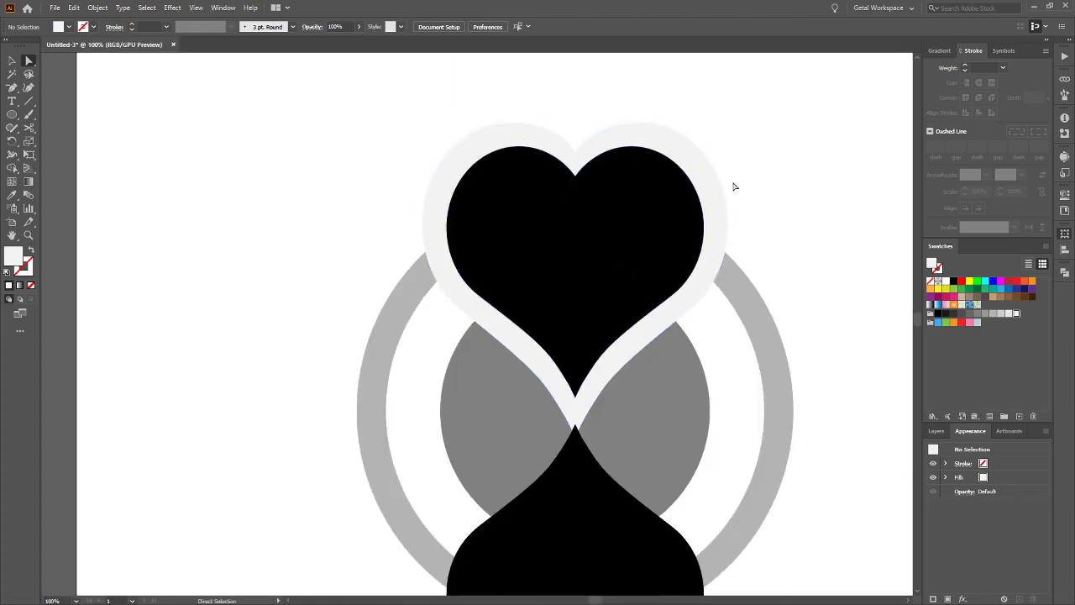
pyautogui.scroll(-1, 798, 183)
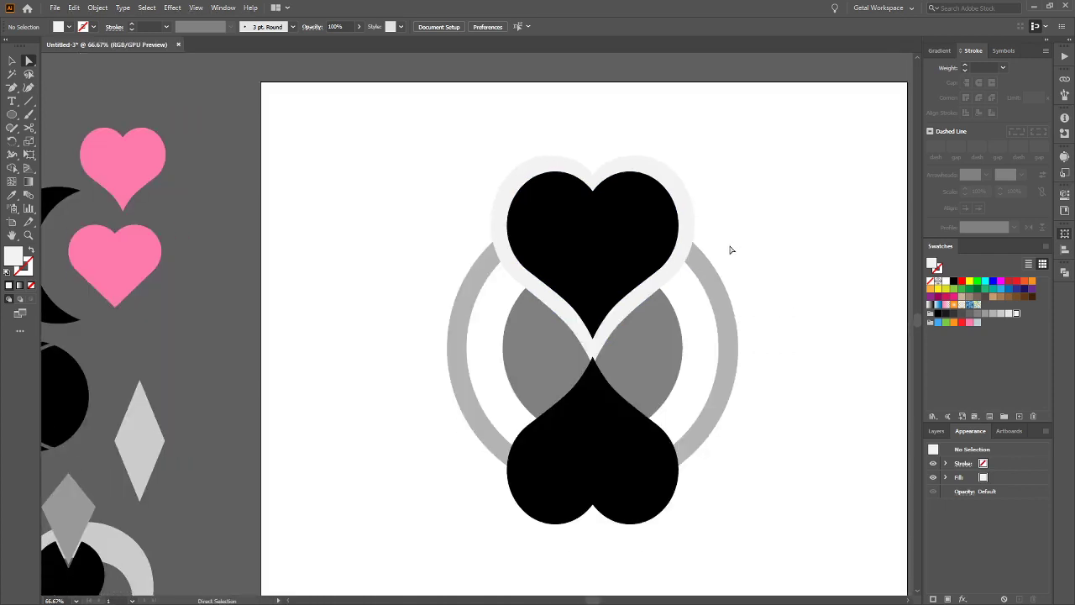
pyautogui.scroll(1, 724, 252)
pyautogui.hscroll(-2, 757, 249)
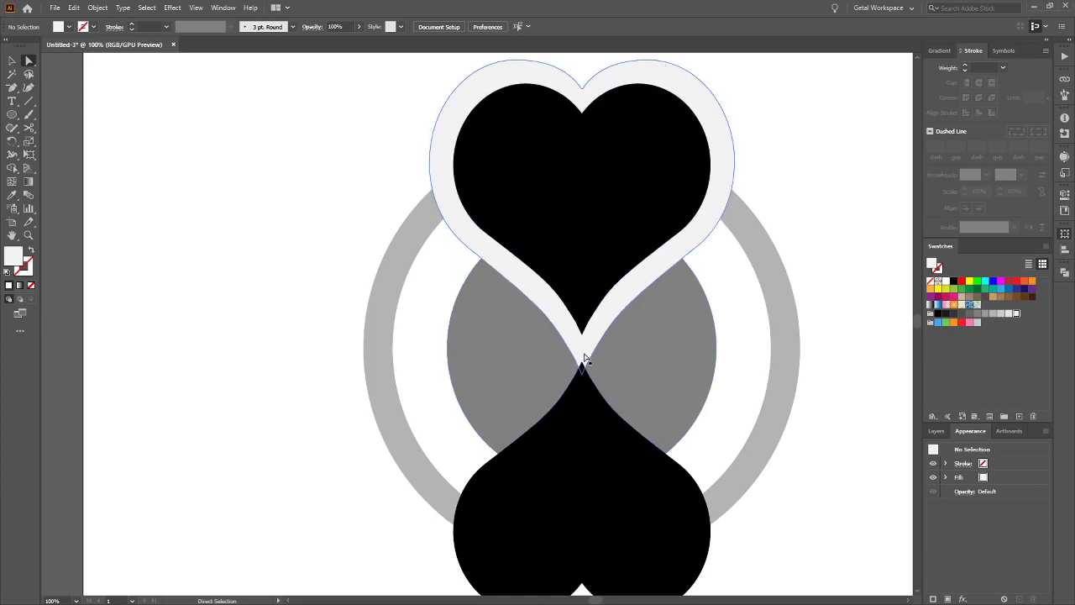
pyautogui.click(585, 378)
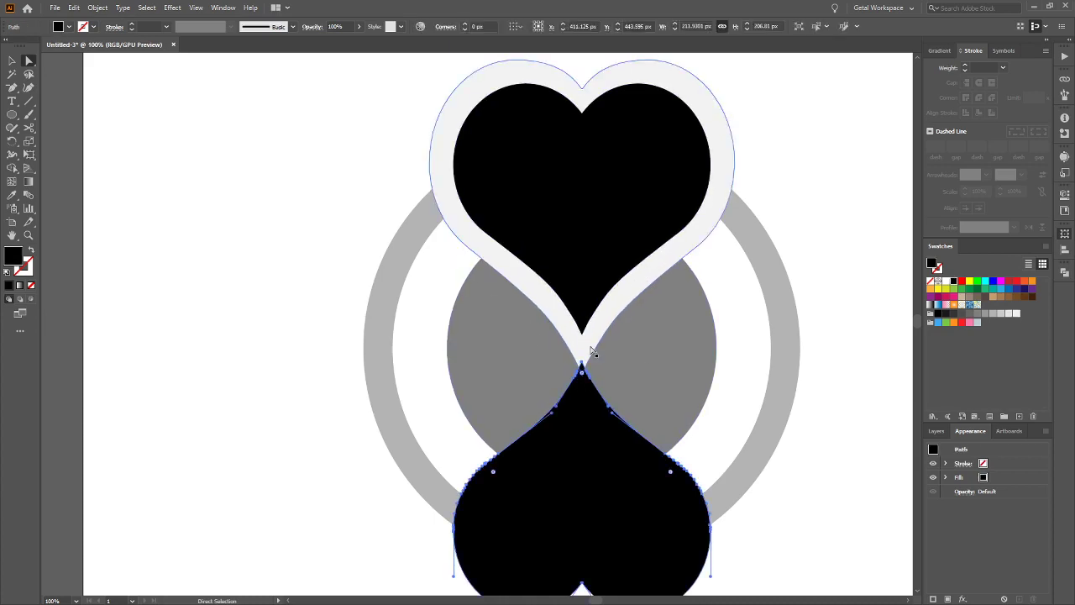
pyautogui.click(587, 368)
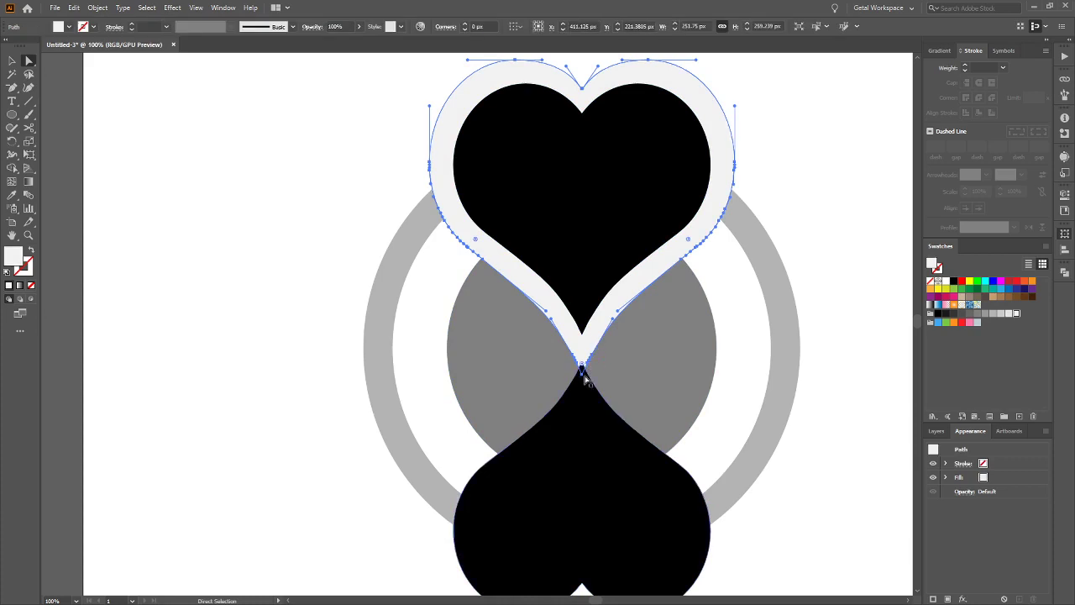
pyautogui.click(582, 368)
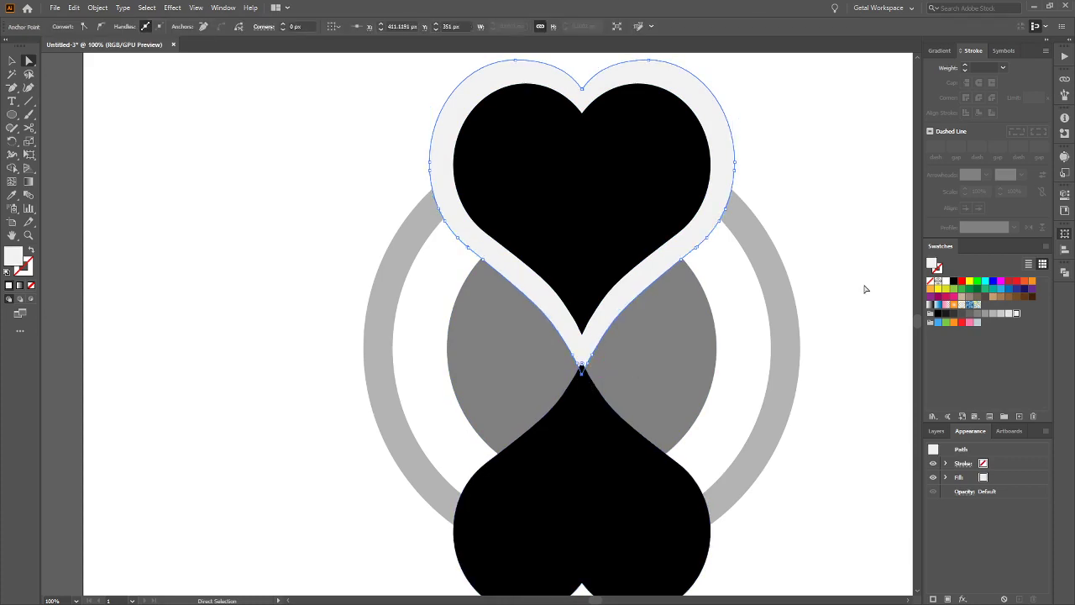
pyautogui.press('v')
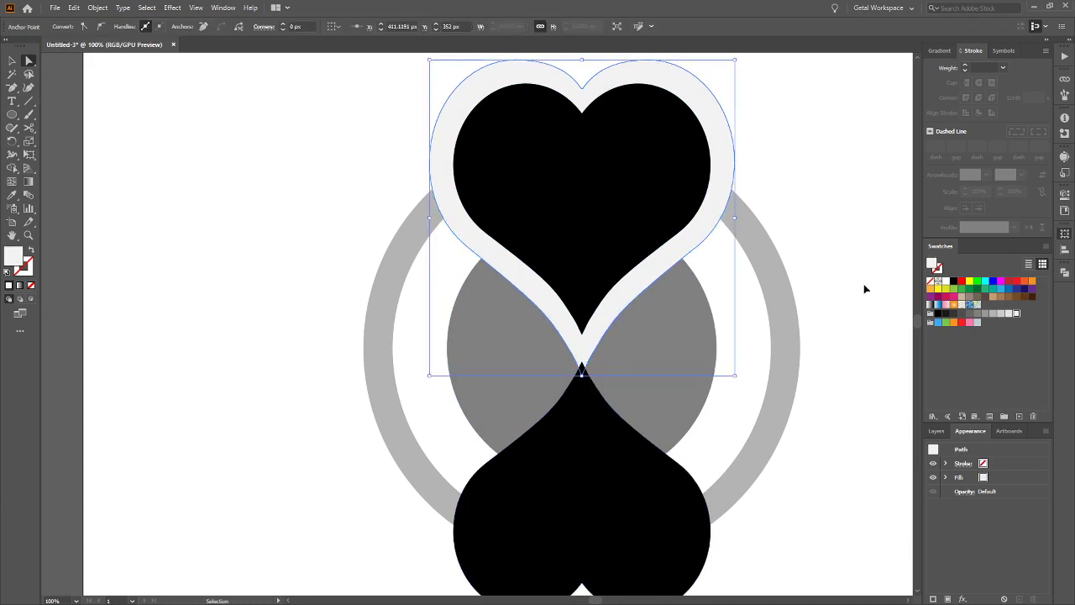
pyautogui.press('a')
pyautogui.click(856, 296)
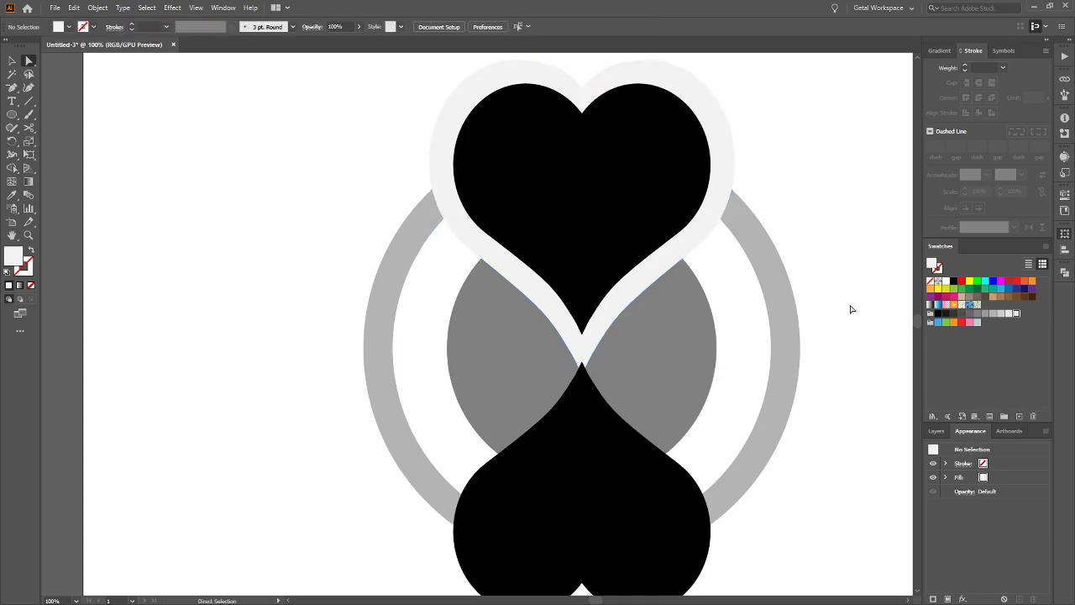
pyautogui.click(588, 358)
pyautogui.scroll(5, 588, 362)
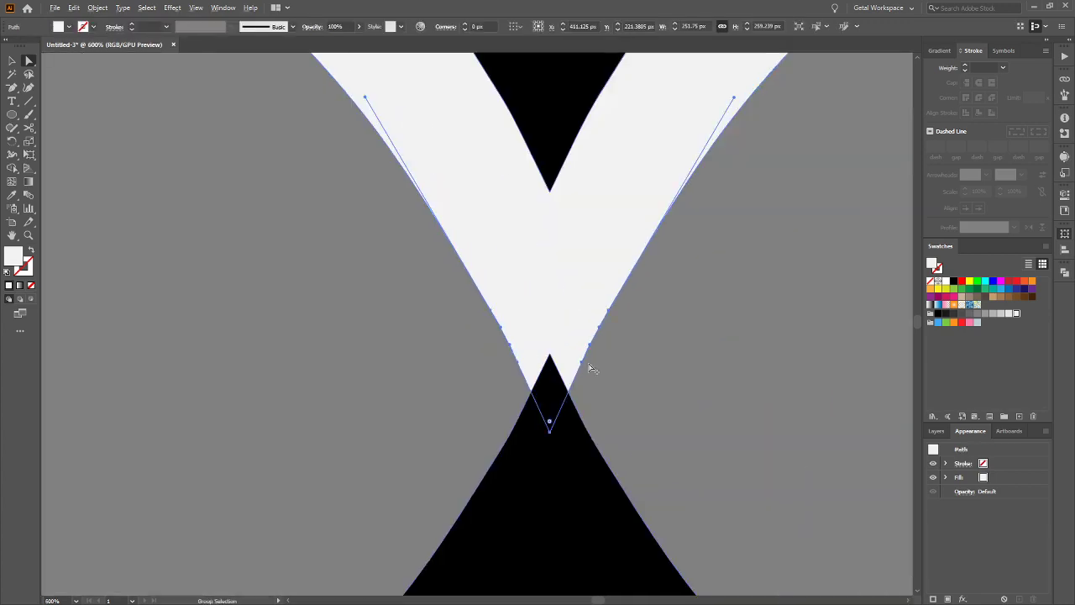
# Select the outline's bottom tip and neighbouring anchors and nudge them down one step
pyautogui.click(549, 430)
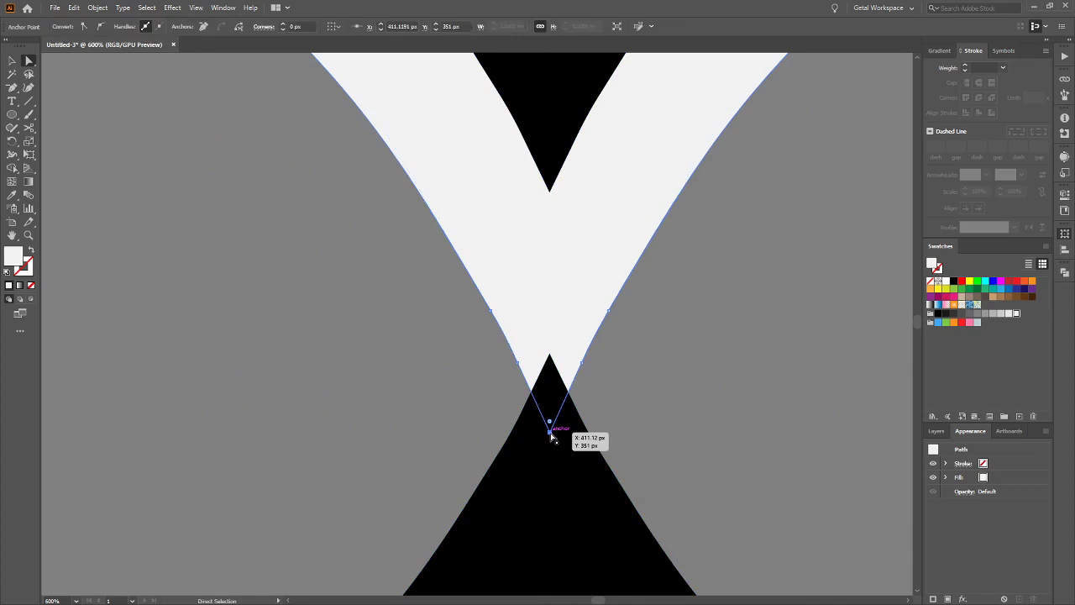
pyautogui.keyDown('shift'); pyautogui.click(580, 362); pyautogui.keyUp('shift')
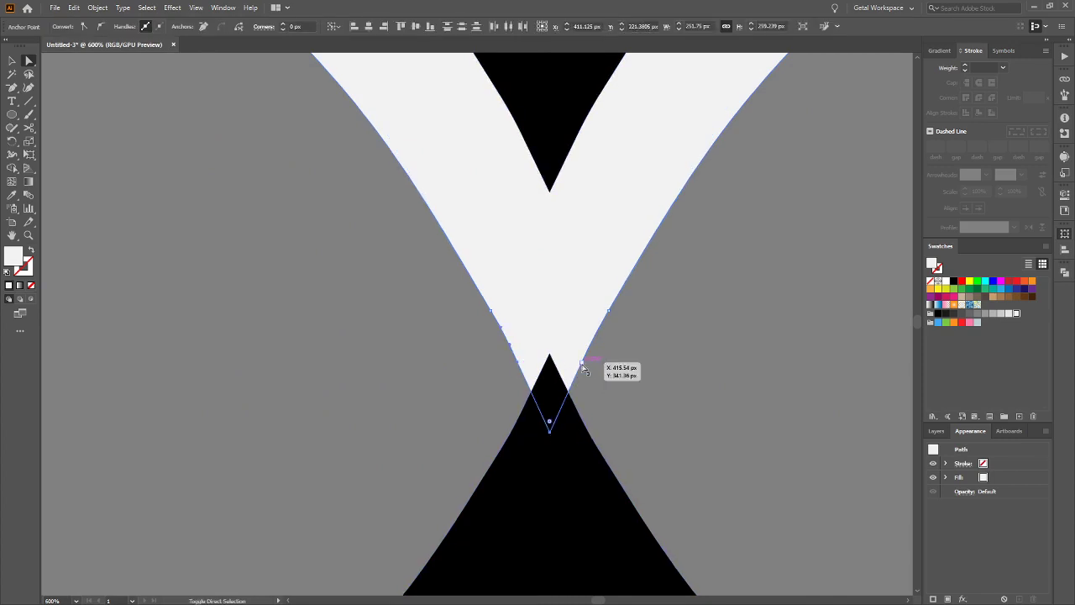
pyautogui.keyDown('shift'); pyautogui.click(608, 311); pyautogui.keyUp('shift')
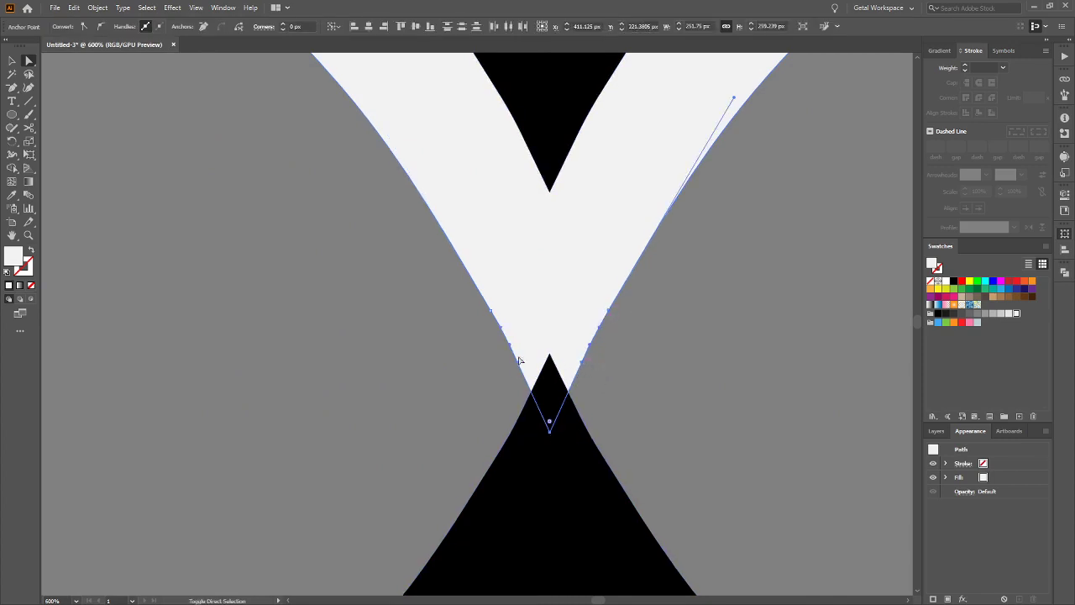
pyautogui.keyDown('shift'); pyautogui.click(491, 312); pyautogui.keyUp('shift')
pyautogui.scroll(-5, 711, 347)
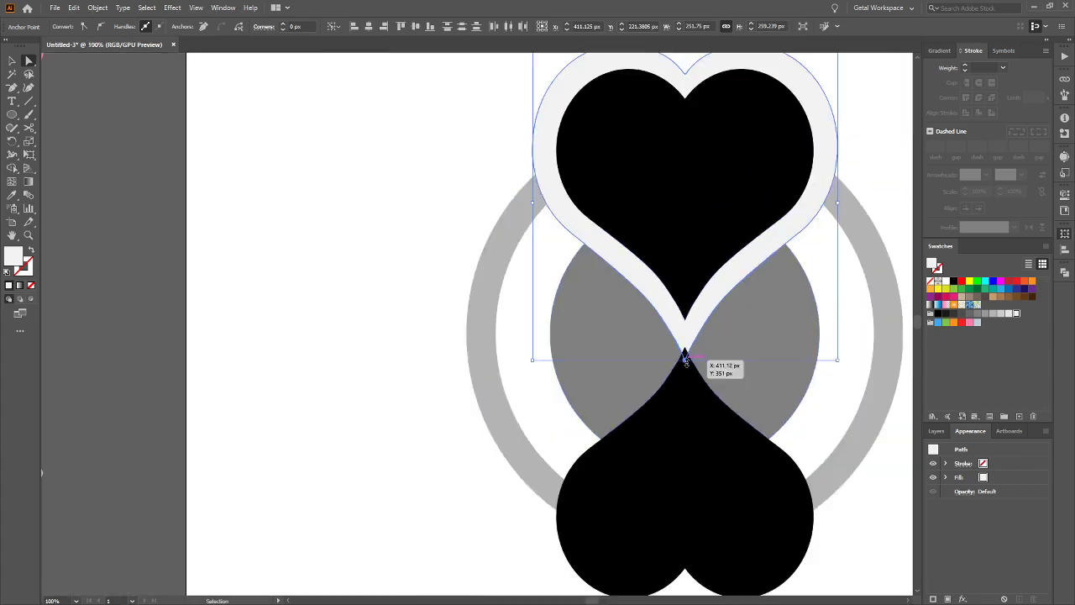
pyautogui.press('a')
pyautogui.press('Down')
pyautogui.press('Down')
pyautogui.press('Down')
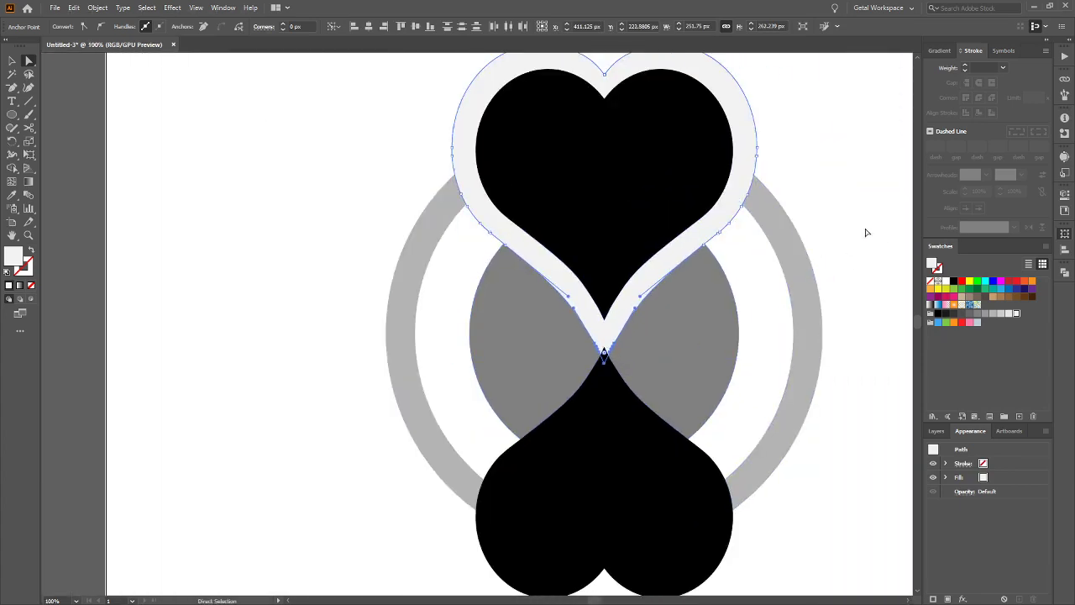
pyautogui.click(861, 237)
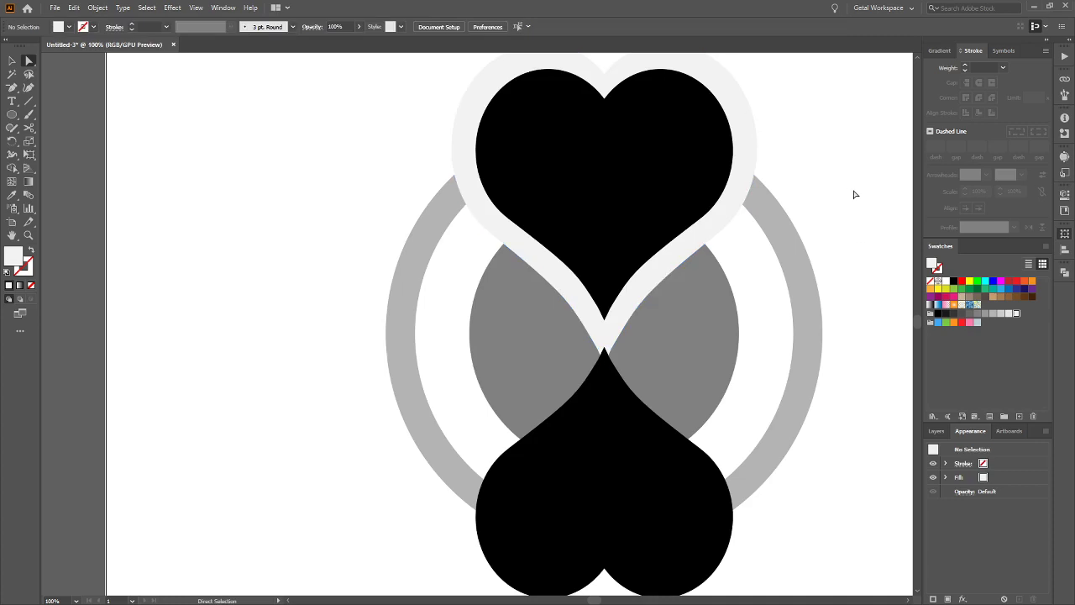
# Narrow the white border heart to about 240 × 246 px so it hugs the black heart
pyautogui.scroll(1, 848, 195)
pyautogui.scroll(-1, 773, 239)
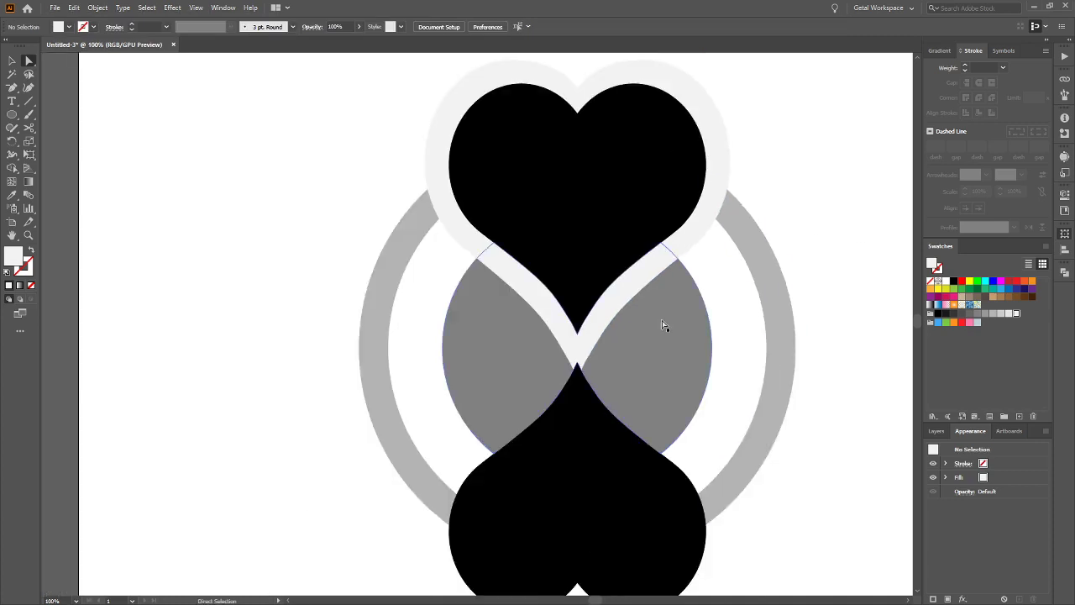
pyautogui.scroll(2, 663, 325)
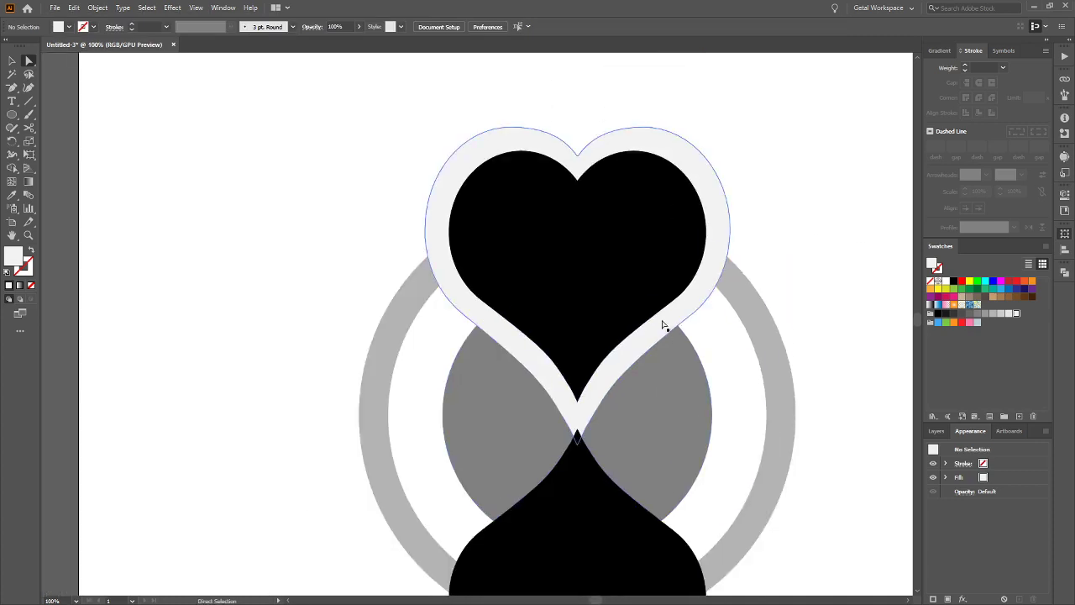
pyautogui.click(715, 227)
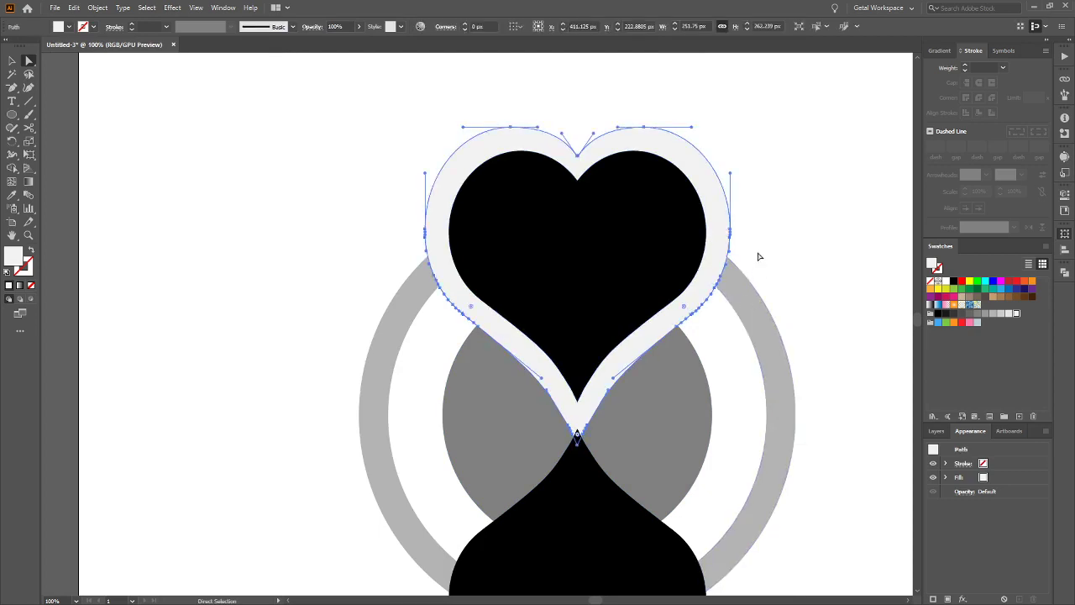
pyautogui.press('v')
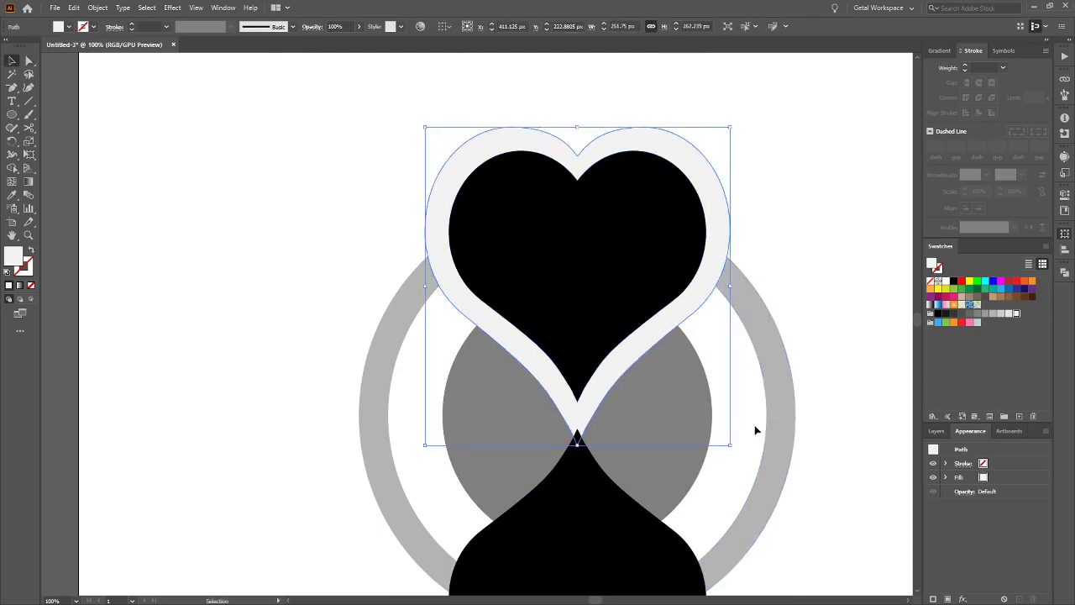
pyautogui.moveTo(731, 445); pyautogui.dragTo(722, 436)
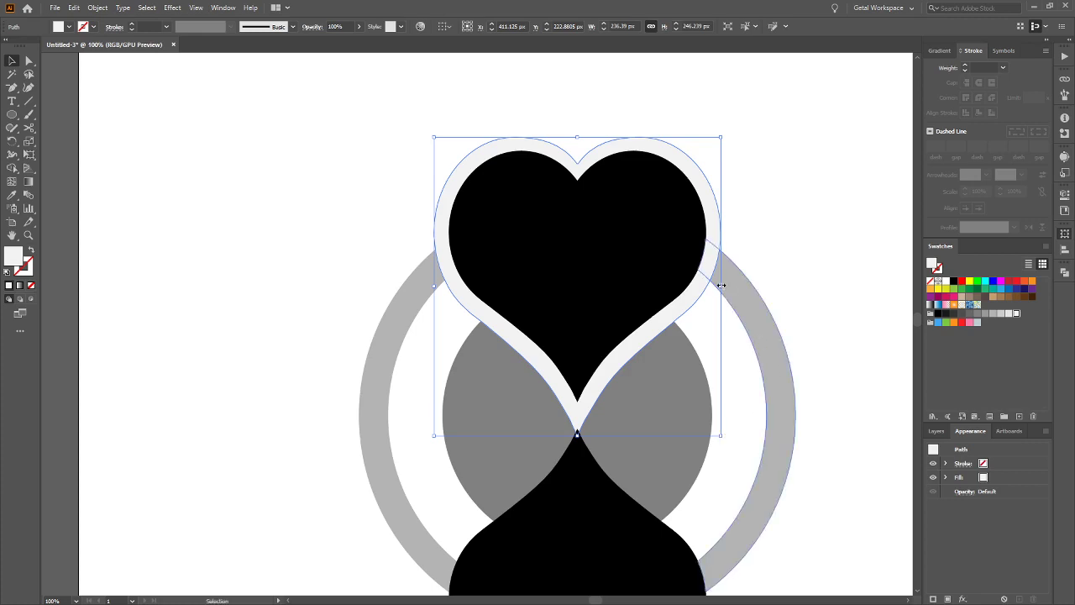
pyautogui.moveTo(721, 286); pyautogui.dragTo(723, 286)
pyautogui.click(845, 281)
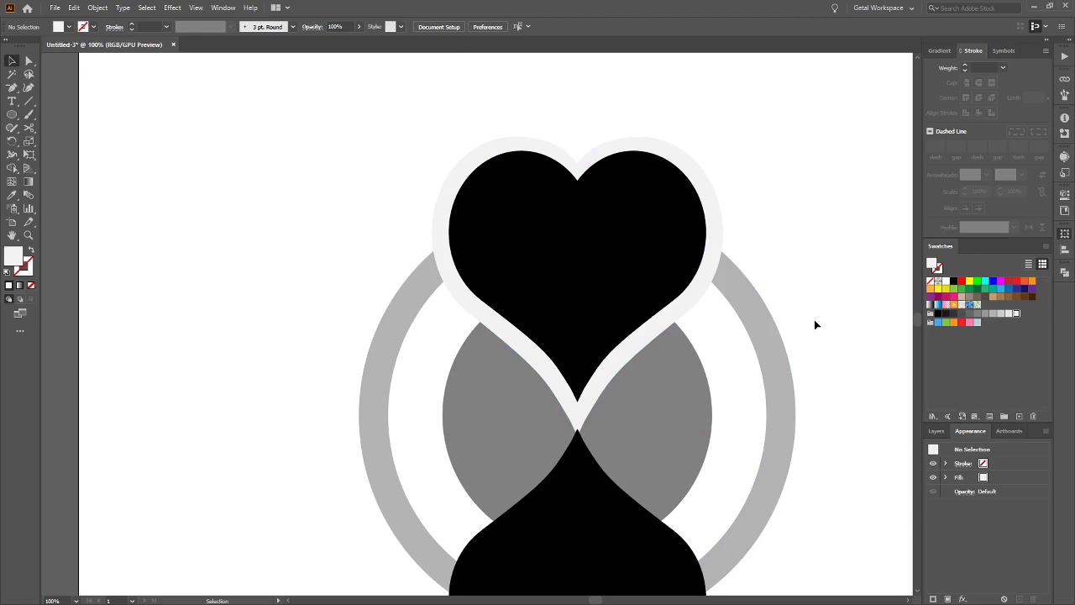
# Bring the white heart outline to front and reflect it vertically
pyautogui.scroll(-2, 835, 306)
pyautogui.keyDown('alt'); pyautogui.scroll(-1, 835, 306); pyautogui.keyUp('alt')
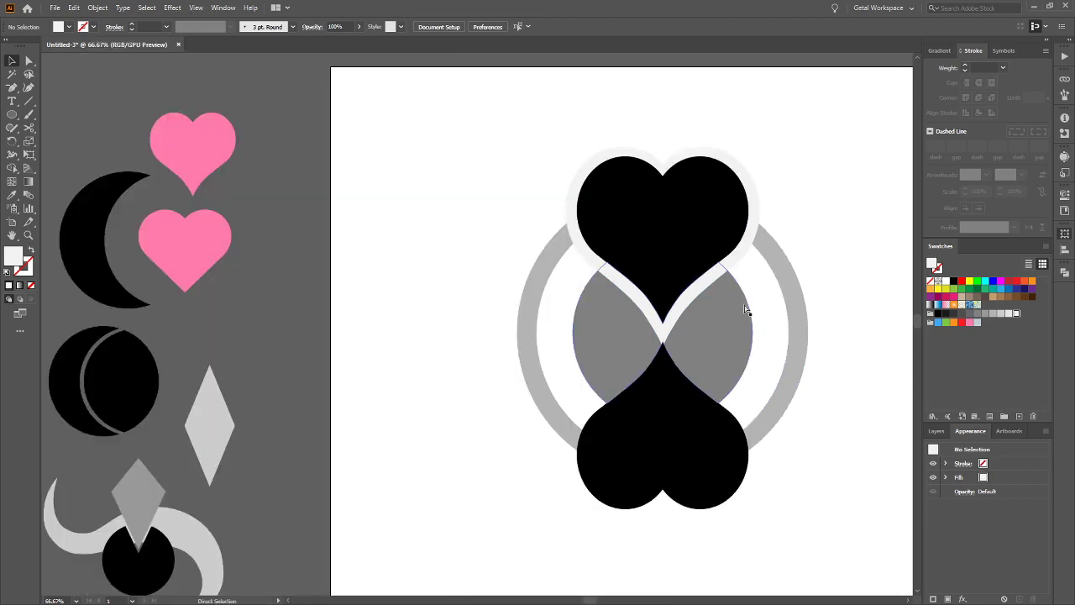
pyautogui.hscroll(2, 745, 310)
pyautogui.keyDown('alt'); pyautogui.scroll(1, 744, 322); pyautogui.keyUp('alt')
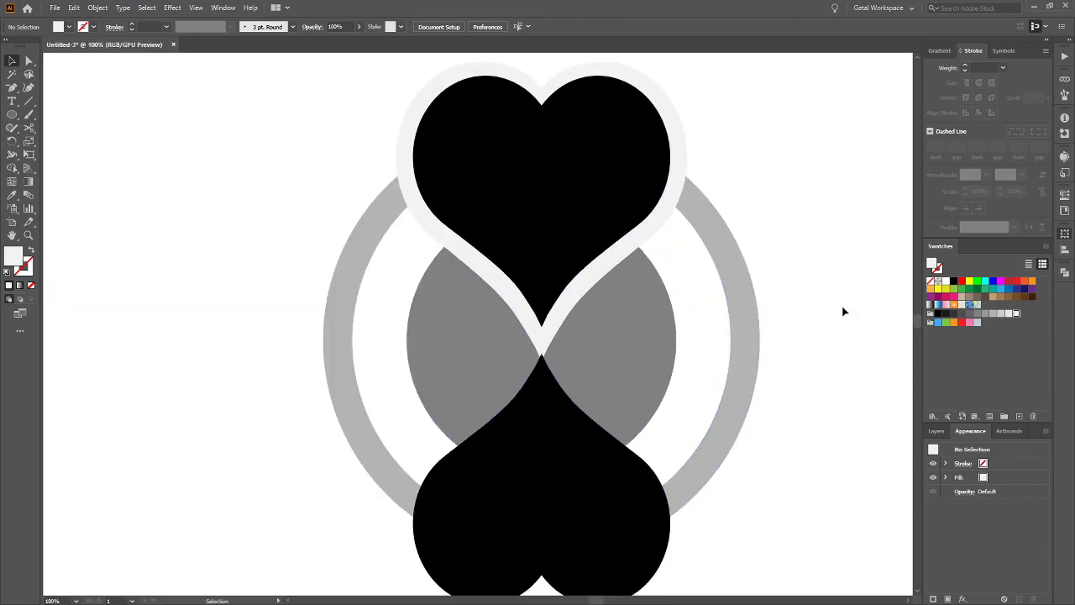
pyautogui.keyDown('alt'); pyautogui.scroll(-1, 838, 291); pyautogui.keyUp('alt')
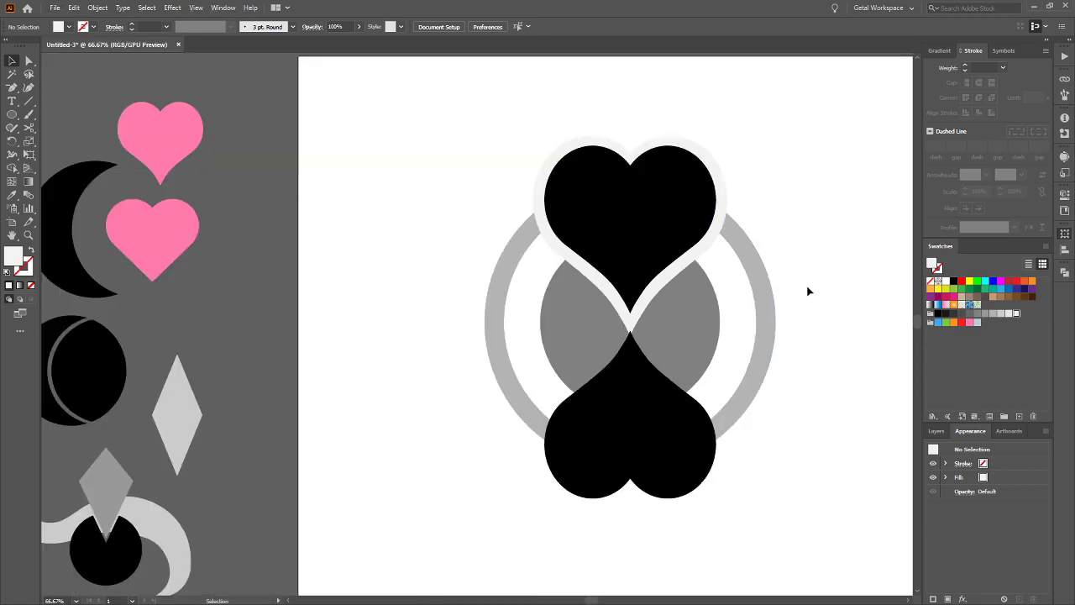
pyautogui.scroll(-1, 807, 291)
pyautogui.scroll(1, 807, 291)
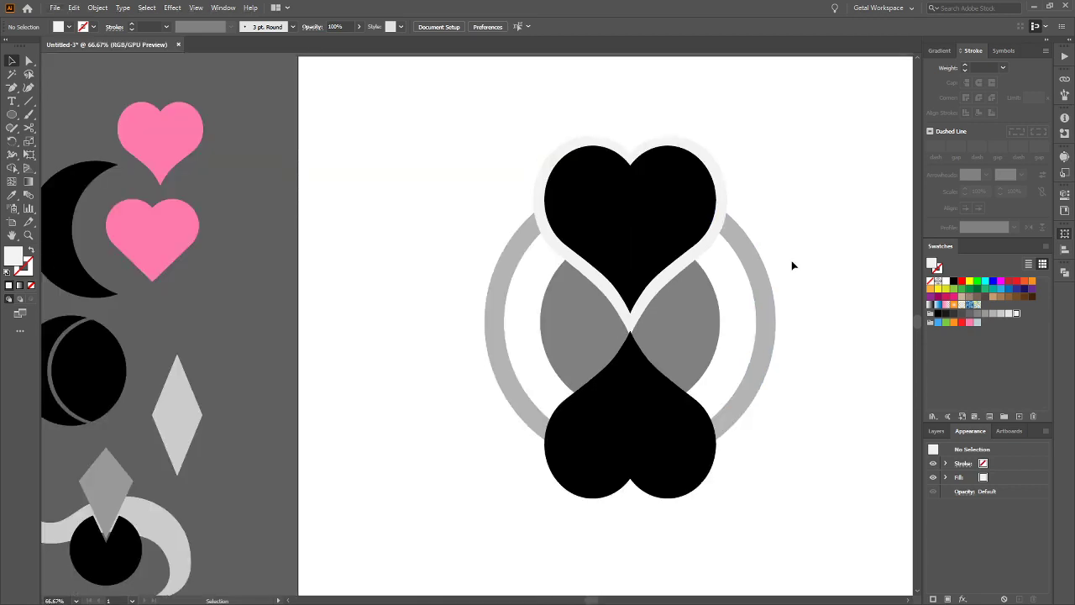
pyautogui.click(710, 161)
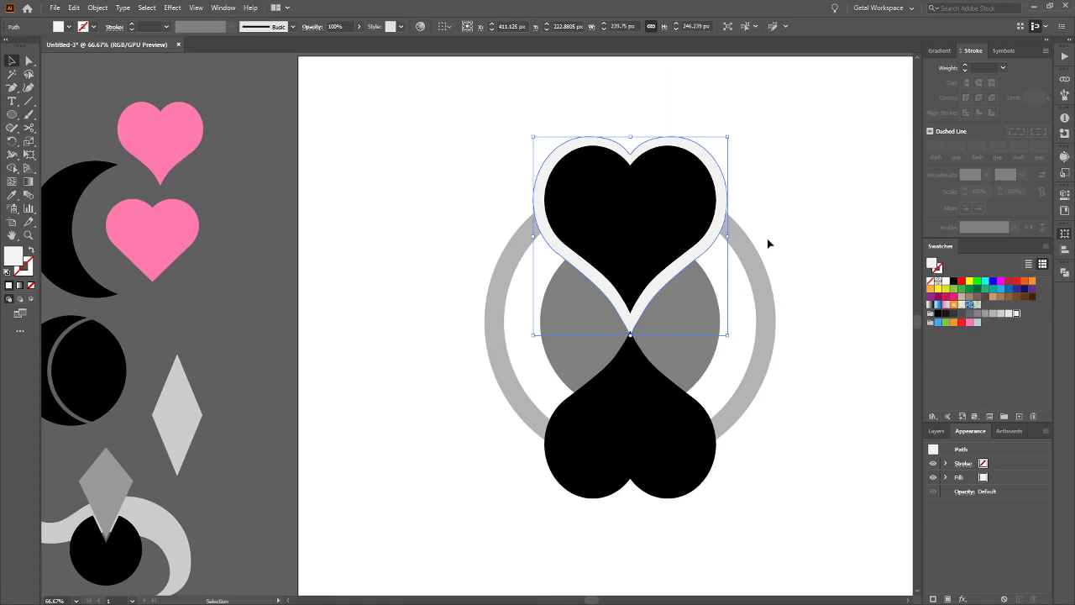
pyautogui.hotkey('ctrl', 'shift', ']')
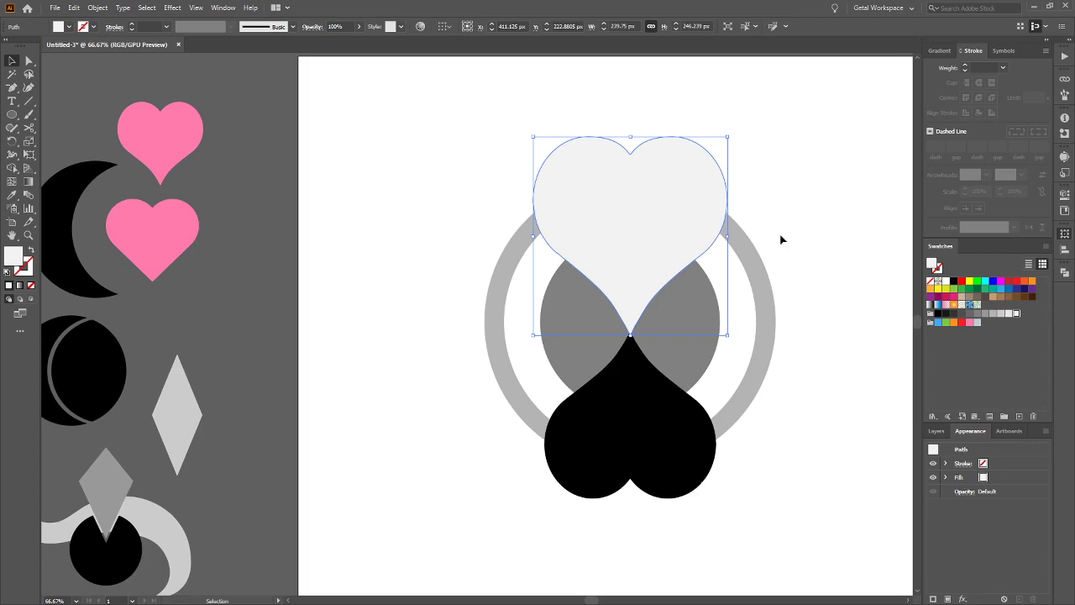
pyautogui.hscroll(2, 764, 240)
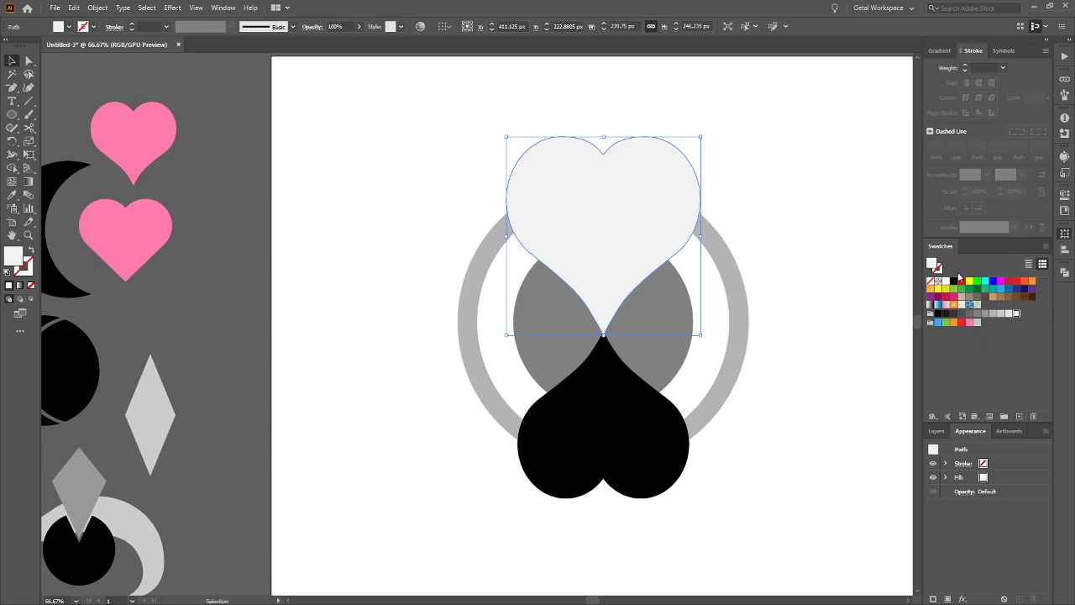
pyautogui.hotkey('ctrl', 'd')
pyautogui.hotkey('ctrl', 'shift', 'a')
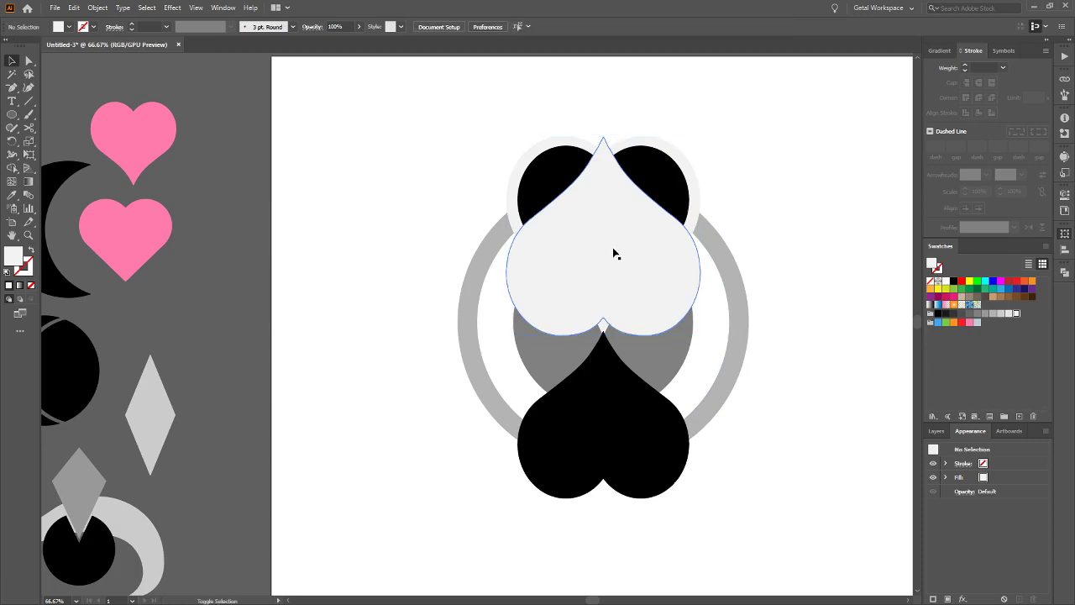
# Place a copy over the lower black heart, send it backward, and nudge it to meet the upper outline
pyautogui.moveTo(615, 244); pyautogui.dragTo(610, 421)
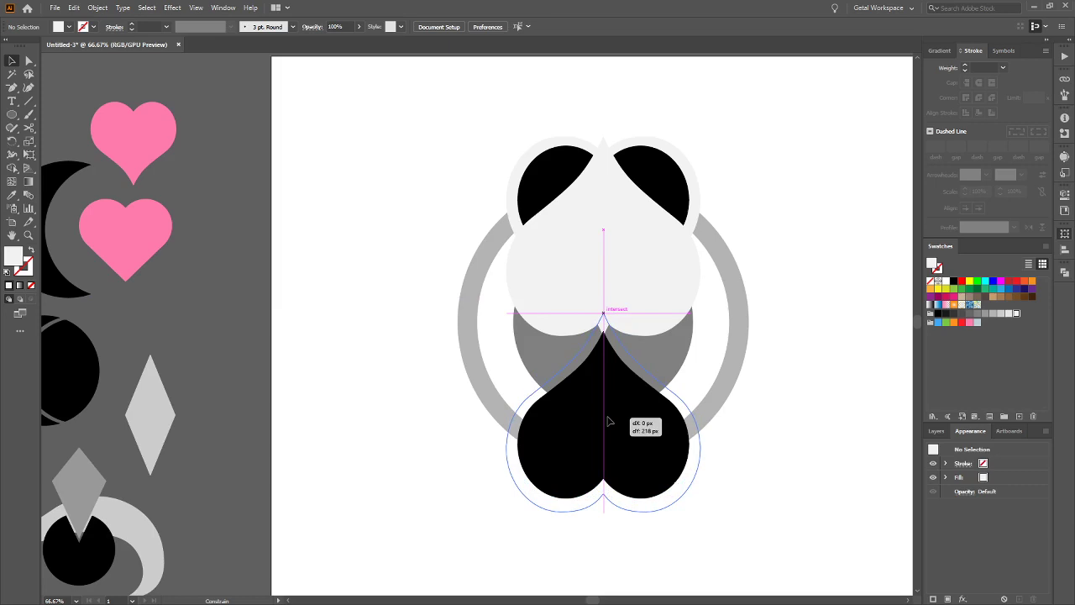
pyautogui.moveTo(609, 422); pyautogui.dragTo(608, 421)
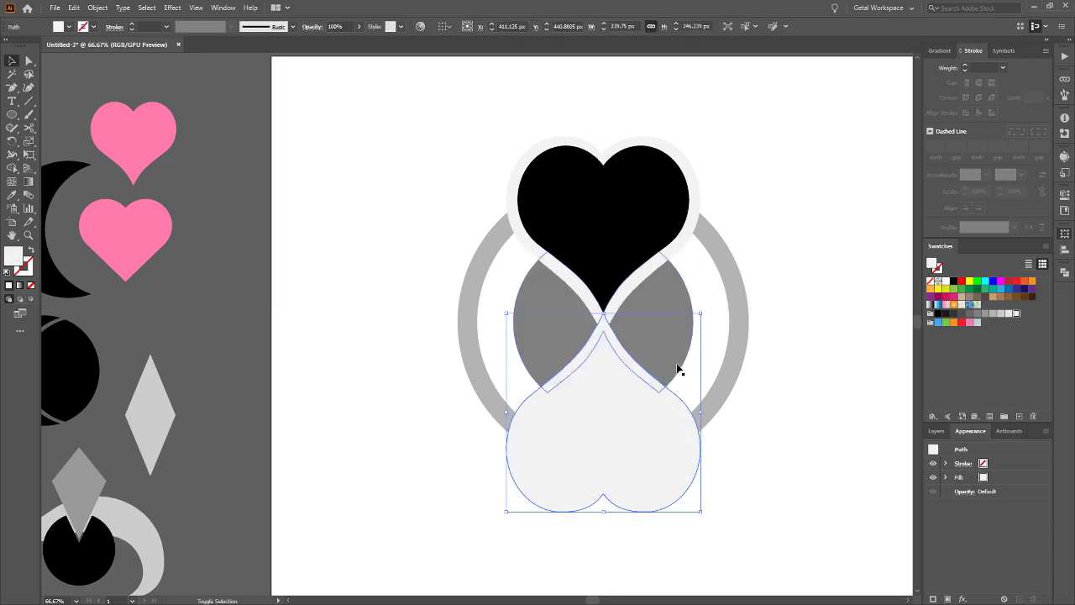
pyautogui.press('a')
pyautogui.hotkey('ctrl', '[')
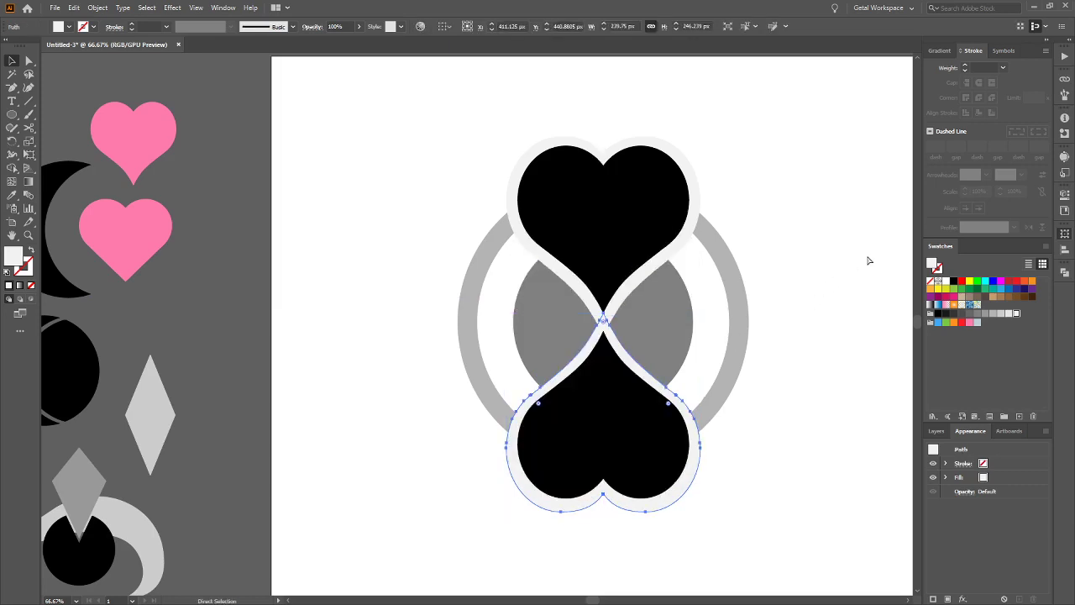
pyautogui.press('v')
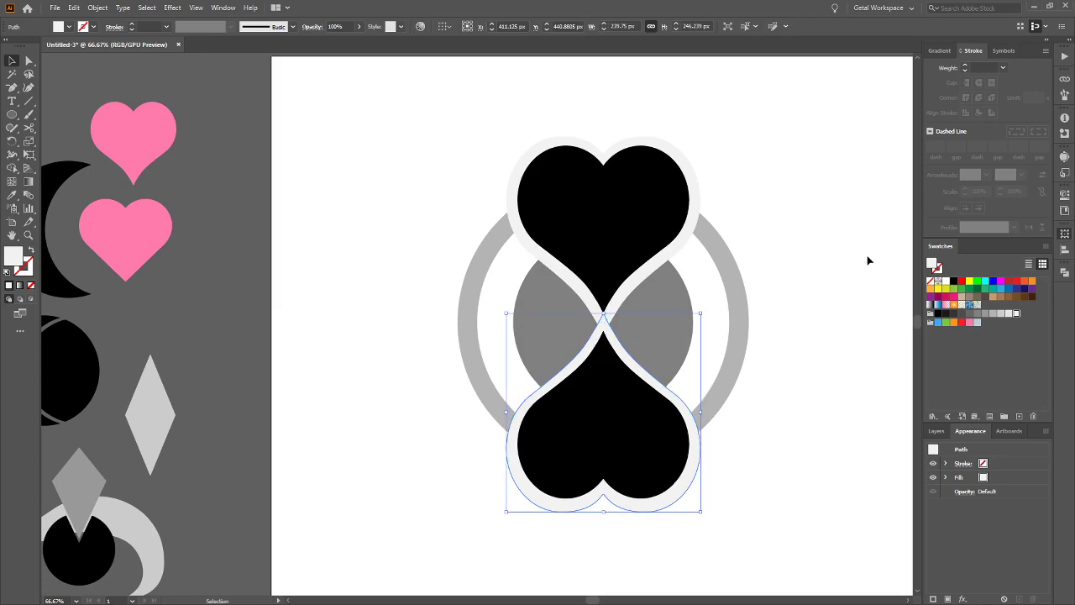
pyautogui.press('Right')
pyautogui.press('Left')
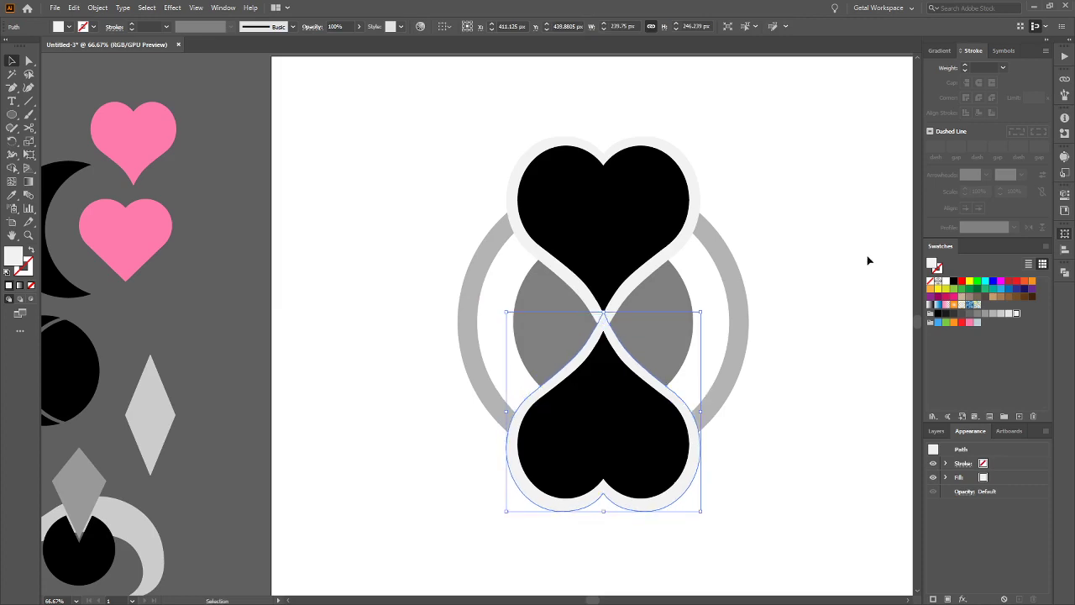
pyautogui.press('Up')
pyautogui.press('Up')
pyautogui.press('Up')
pyautogui.press('Up')
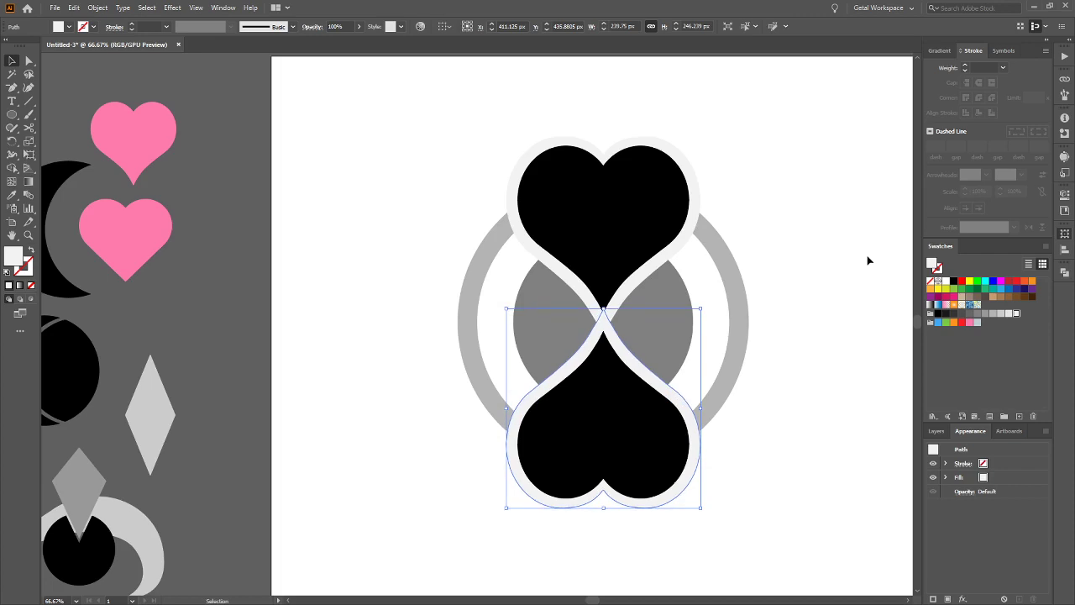
pyautogui.click(868, 260)
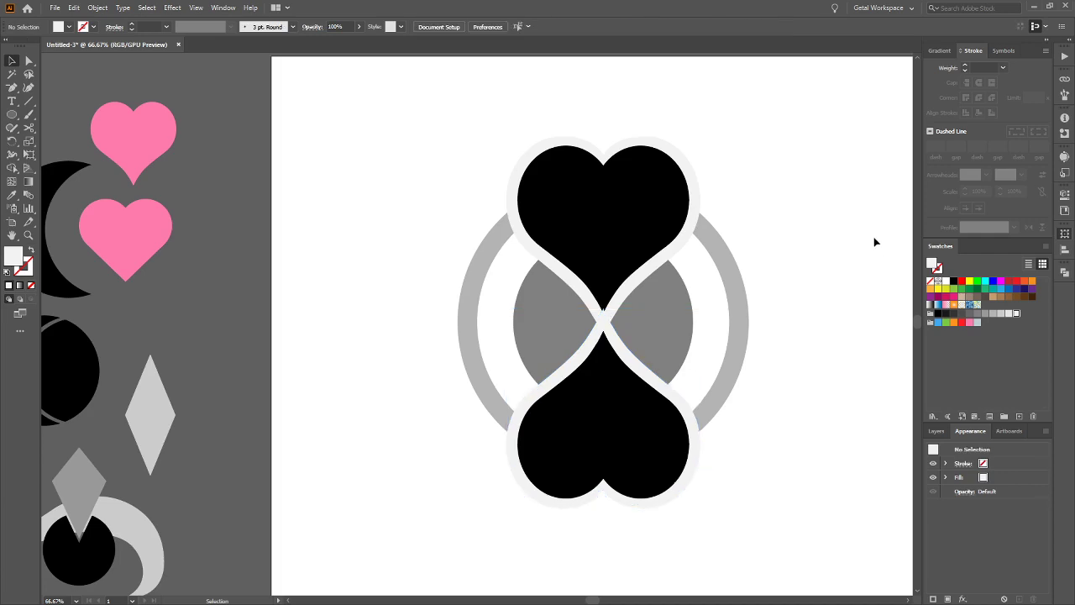
# Check the lower white outline's anchor points, then deselect it
pyautogui.click(619, 336)
pyautogui.press('a')
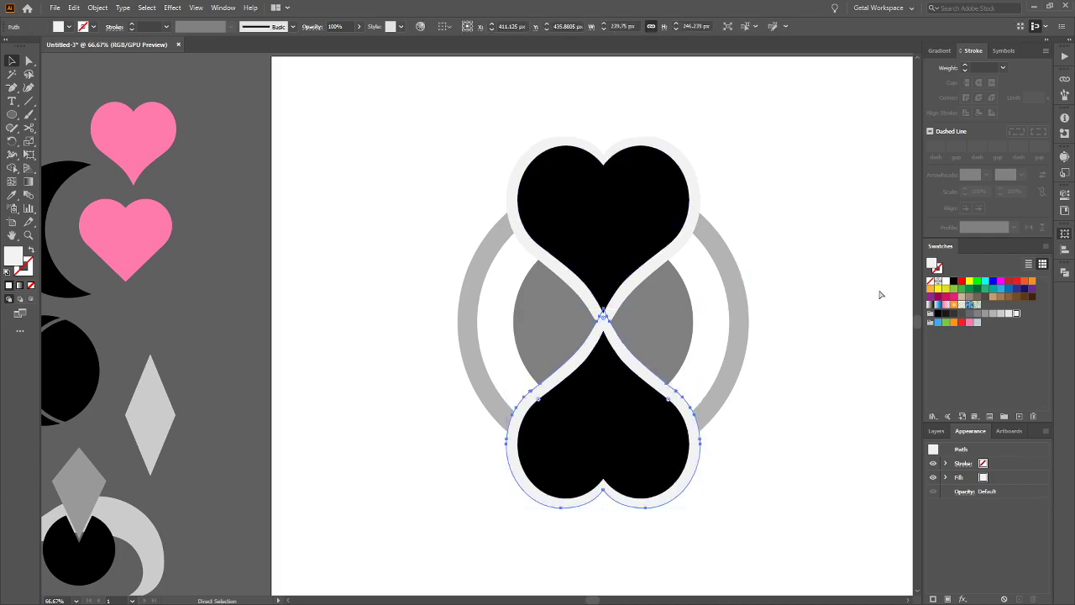
pyautogui.press('v')
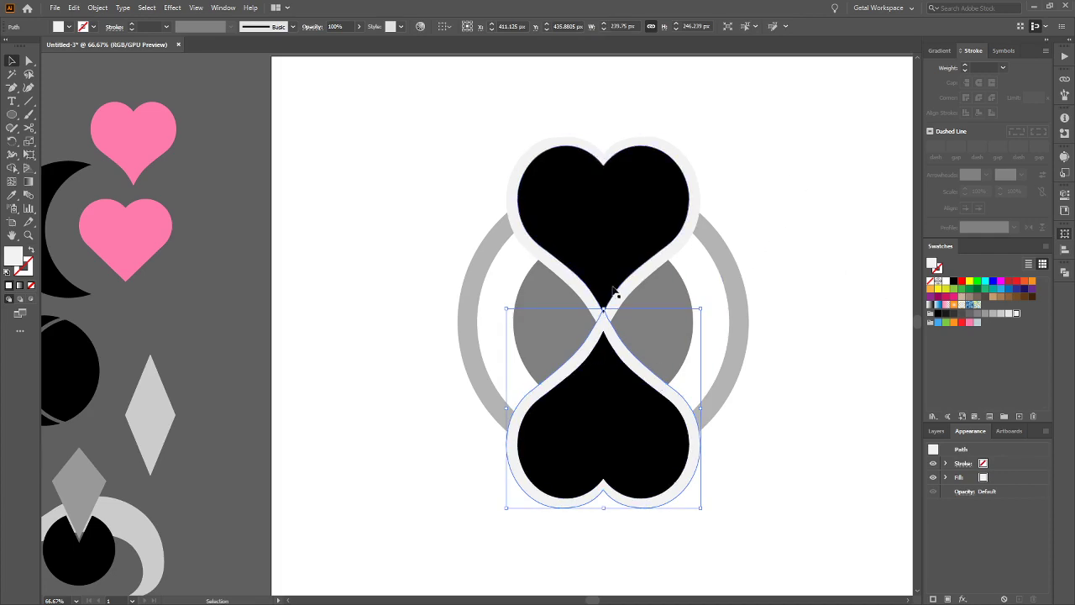
pyautogui.click(808, 178)
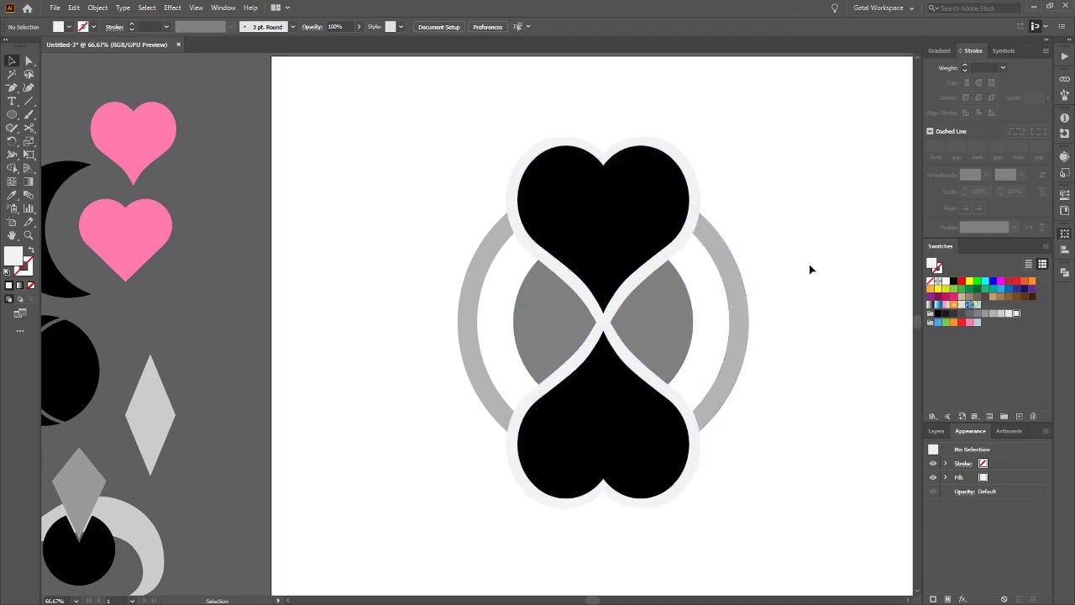
# Select every part of the icon and merge the upper band pieces with Shape Builder
pyautogui.moveTo(425, 125); pyautogui.dragTo(809, 537)
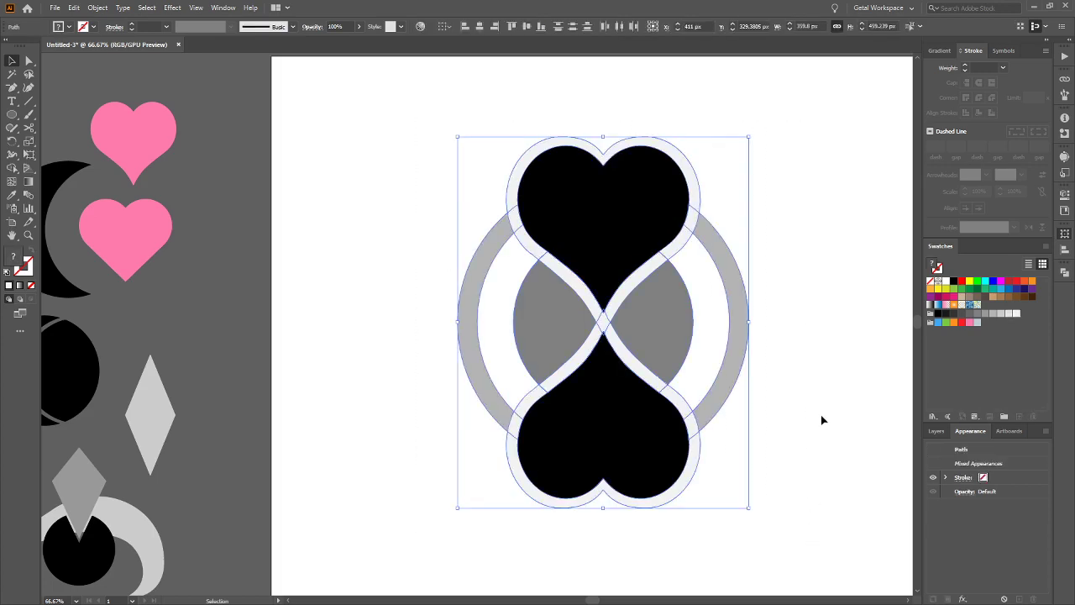
pyautogui.hotkey('shift', 'm')
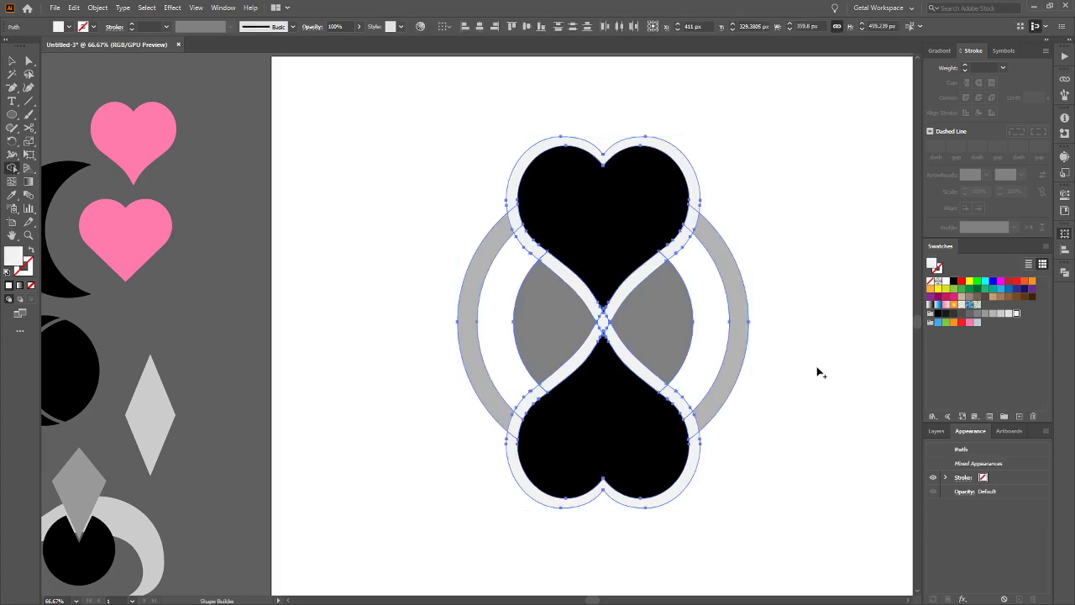
pyautogui.scroll(1, 795, 430)
pyautogui.hscroll(-3, 751, 432)
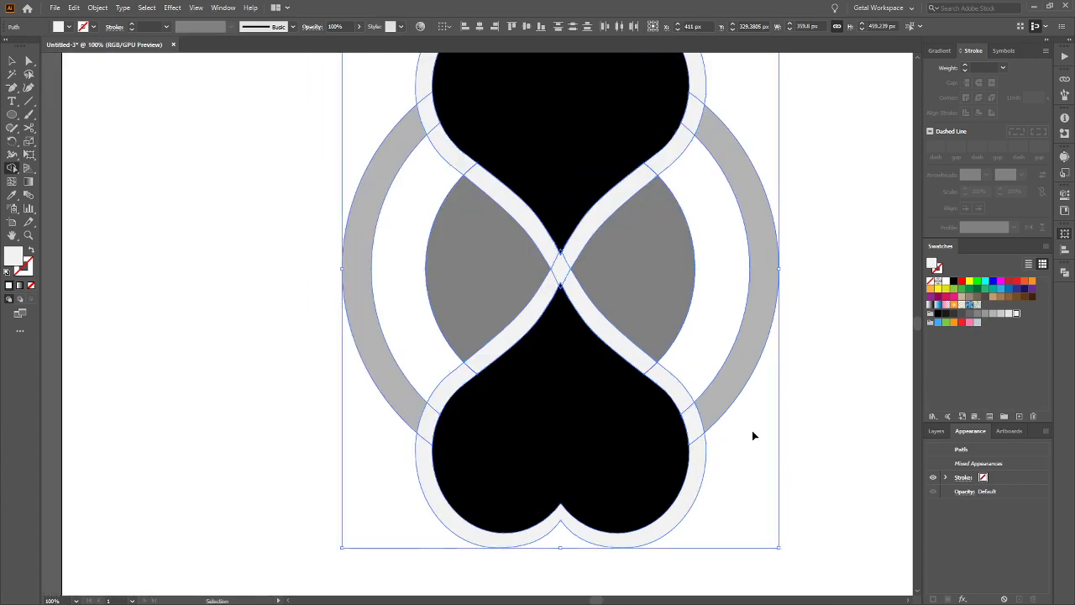
pyautogui.scroll(2, 816, 403)
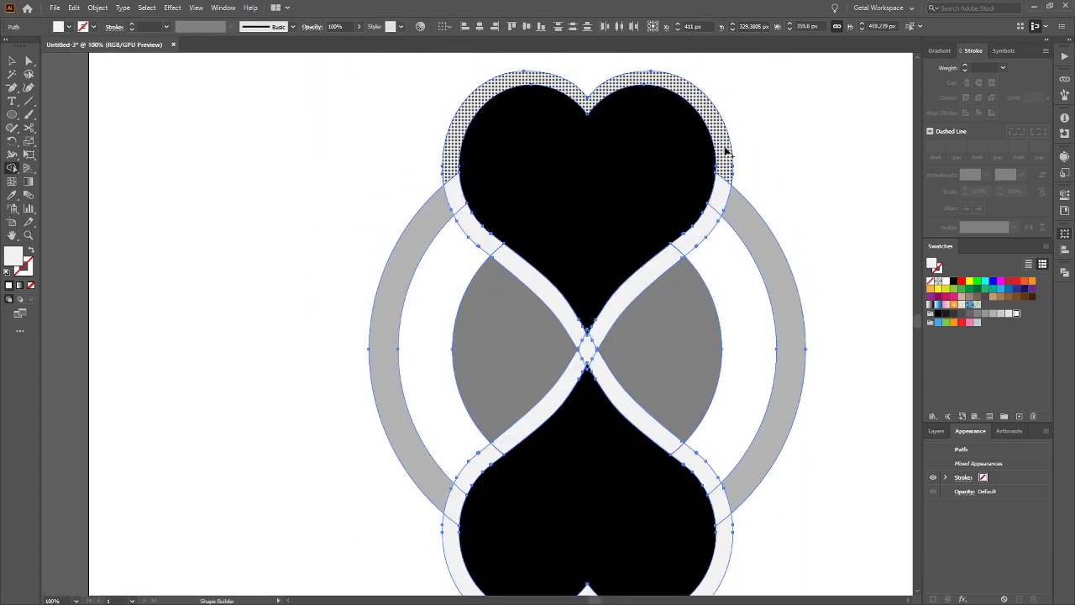
pyautogui.moveTo(727, 165)
pyautogui.mouseDown()
pyautogui.moveTo(710, 224)
pyautogui.moveTo(663, 262)
pyautogui.mouseUp()
pyautogui.moveTo(598, 341); pyautogui.dragTo(583, 366)
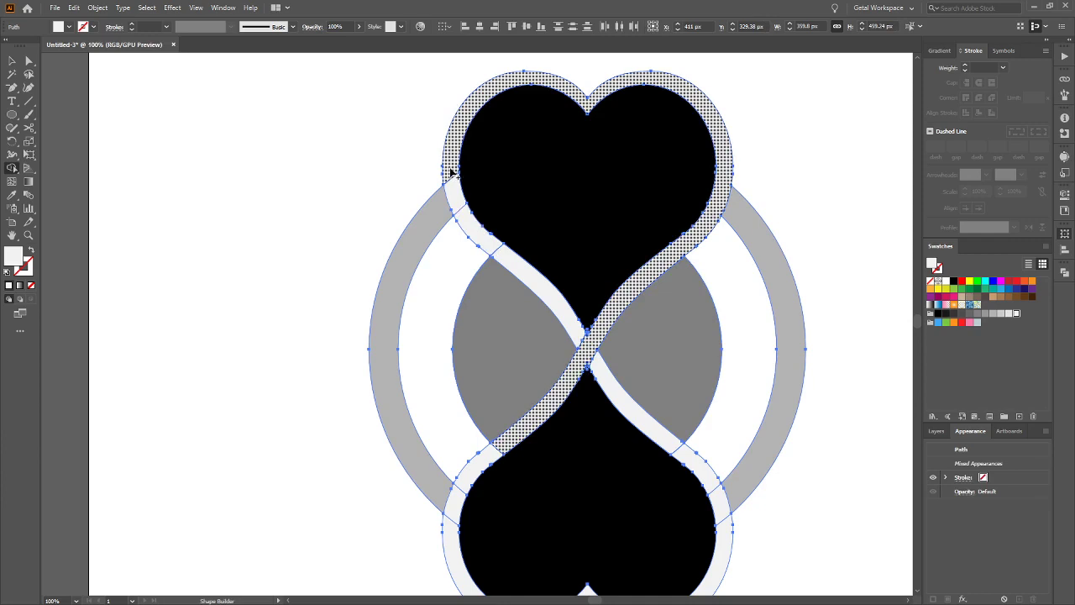
pyautogui.moveTo(452, 173)
pyautogui.mouseDown()
pyautogui.moveTo(460, 216)
pyautogui.moveTo(559, 318)
pyautogui.mouseUp()
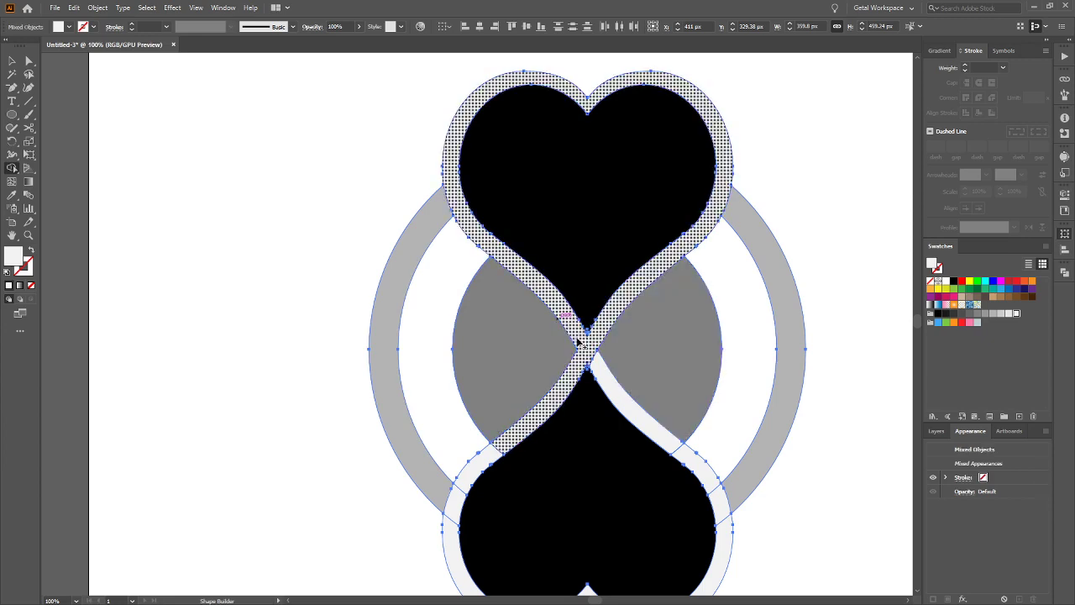
# Join the band strands into the lower heart's ring, then delete the merged light band
pyautogui.scroll(-3, 747, 380)
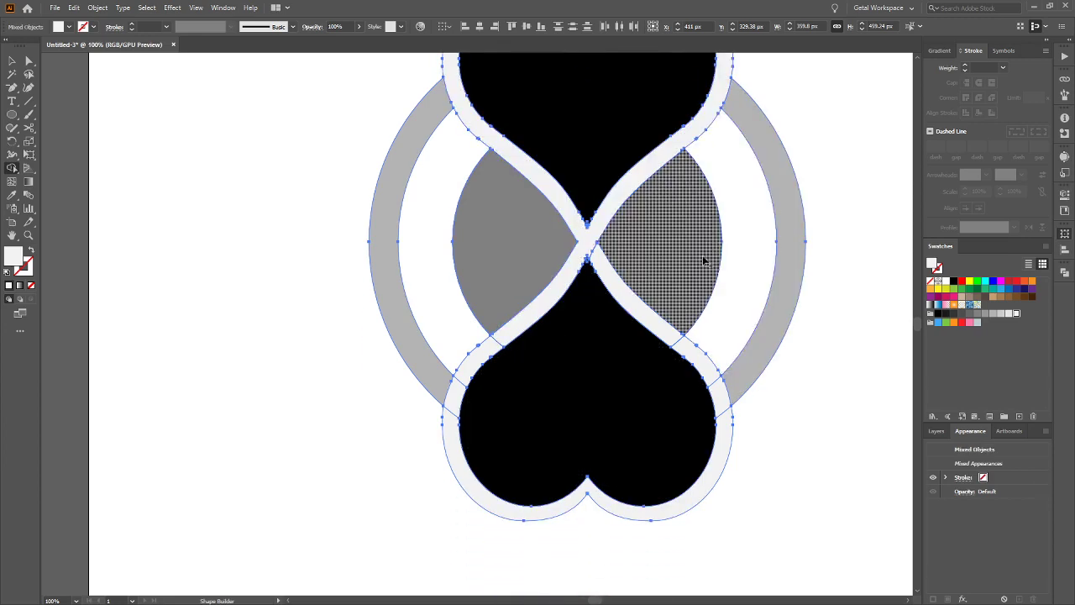
pyautogui.moveTo(595, 256); pyautogui.dragTo(619, 312)
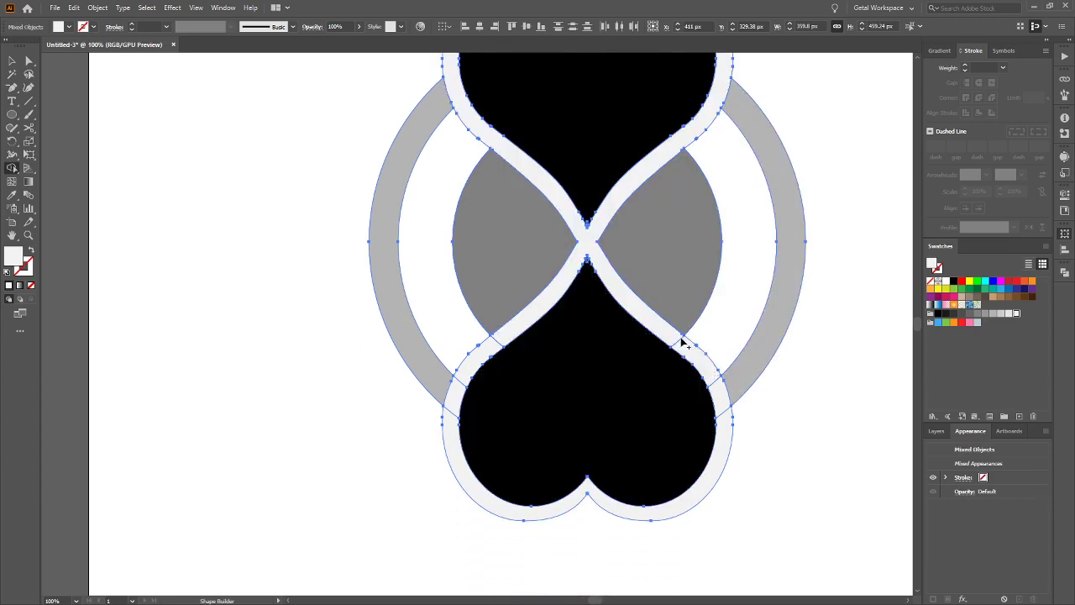
pyautogui.moveTo(708, 371); pyautogui.dragTo(714, 420)
pyautogui.moveTo(504, 342)
pyautogui.mouseDown()
pyautogui.moveTo(464, 383)
pyautogui.moveTo(460, 420)
pyautogui.mouseUp()
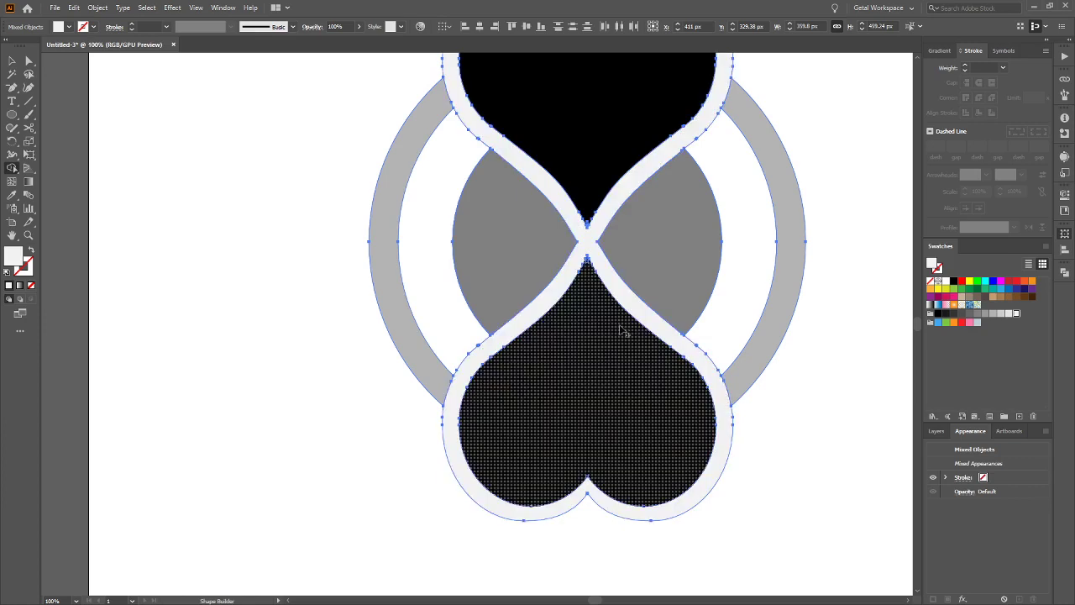
pyautogui.scroll(-1, 823, 202)
pyautogui.scroll(3, 822, 203)
pyautogui.hscroll(1, 756, 252)
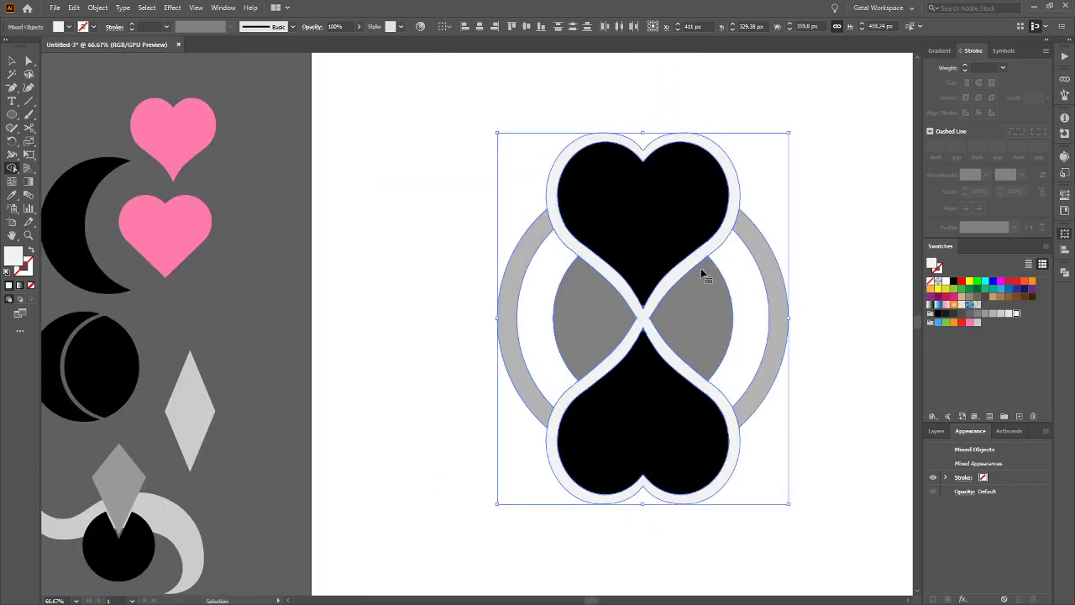
pyautogui.scroll(1, 719, 305)
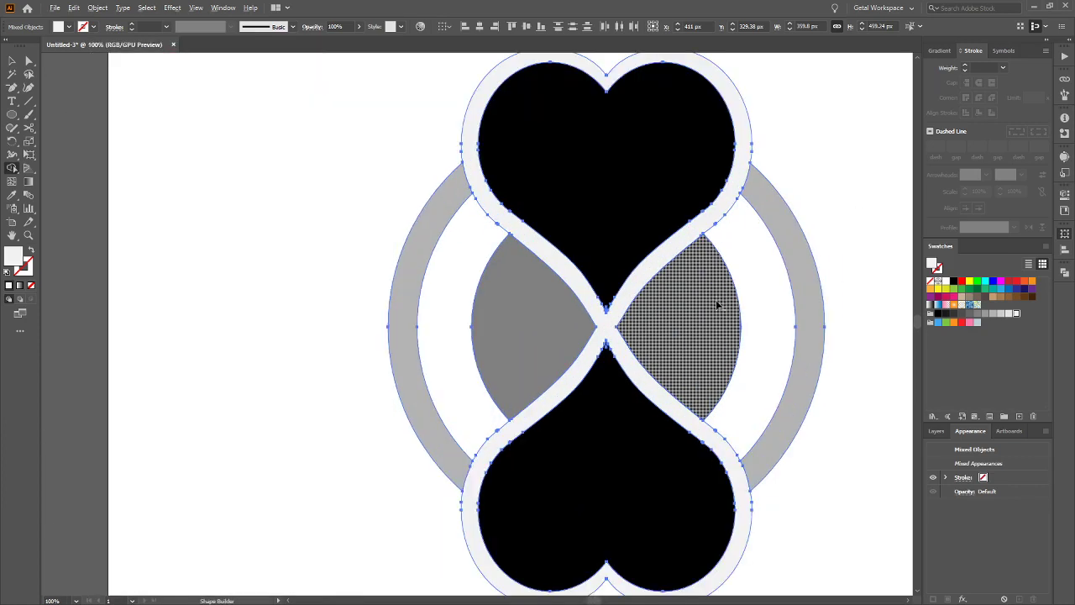
pyautogui.keyDown('alt'); pyautogui.click(653, 270); pyautogui.keyUp('alt')
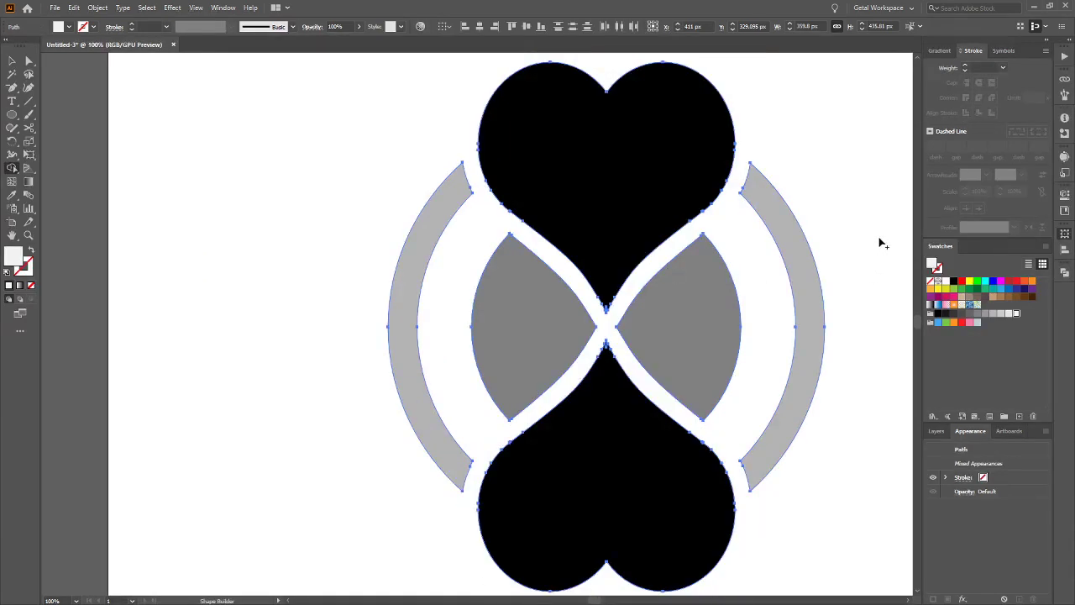
pyautogui.press('v')
pyautogui.click(859, 195)
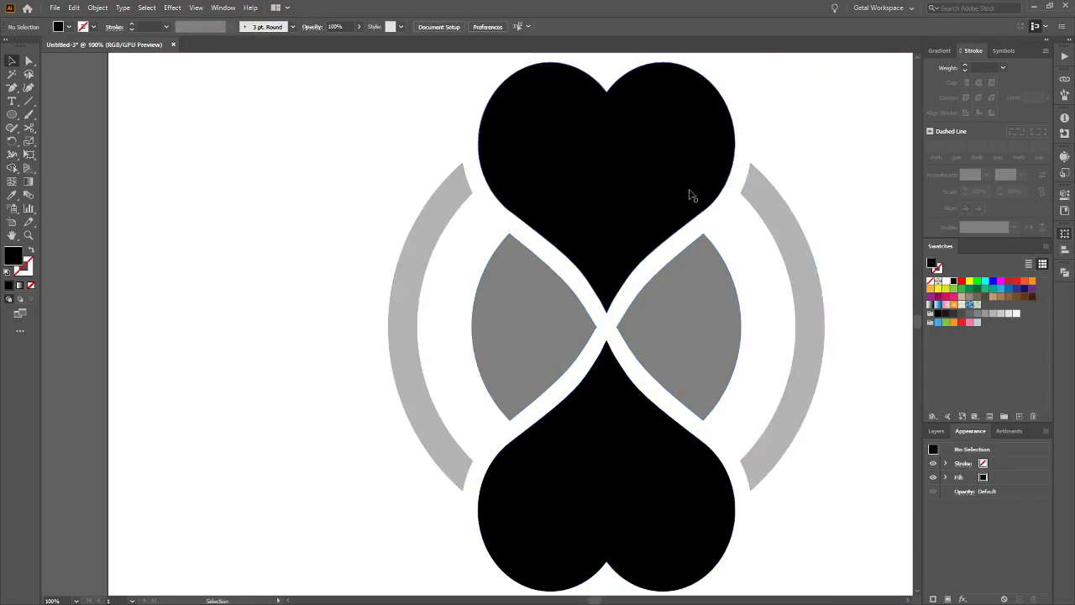
# Reselect all icon paths and remove the leftover sliver where the hearts cross
pyautogui.scroll(-1, 837, 234)
pyautogui.hscroll(2, 837, 234)
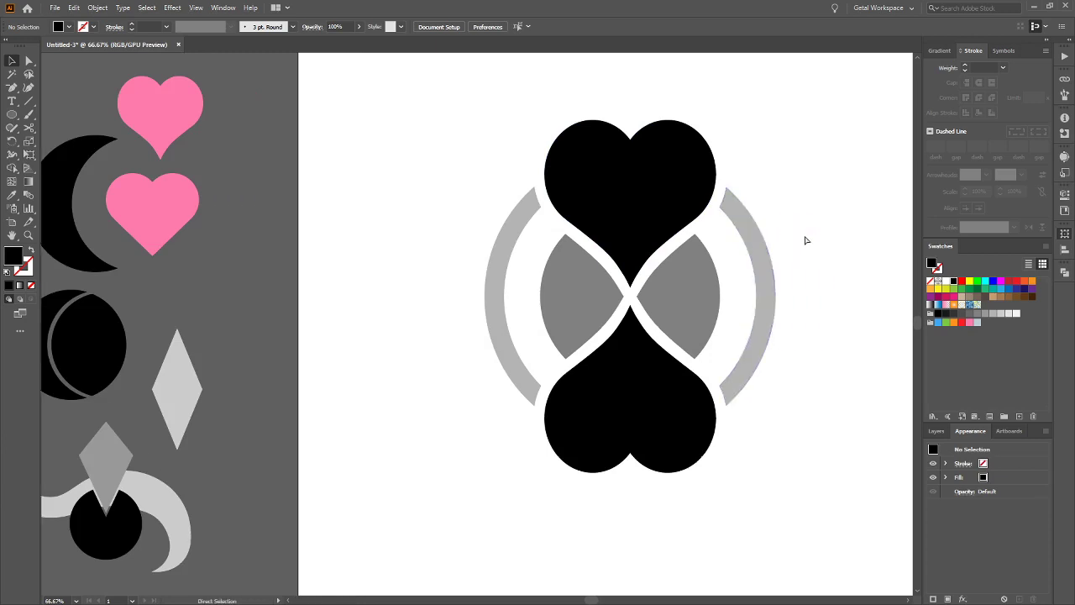
pyautogui.moveTo(430, 95); pyautogui.dragTo(856, 515)
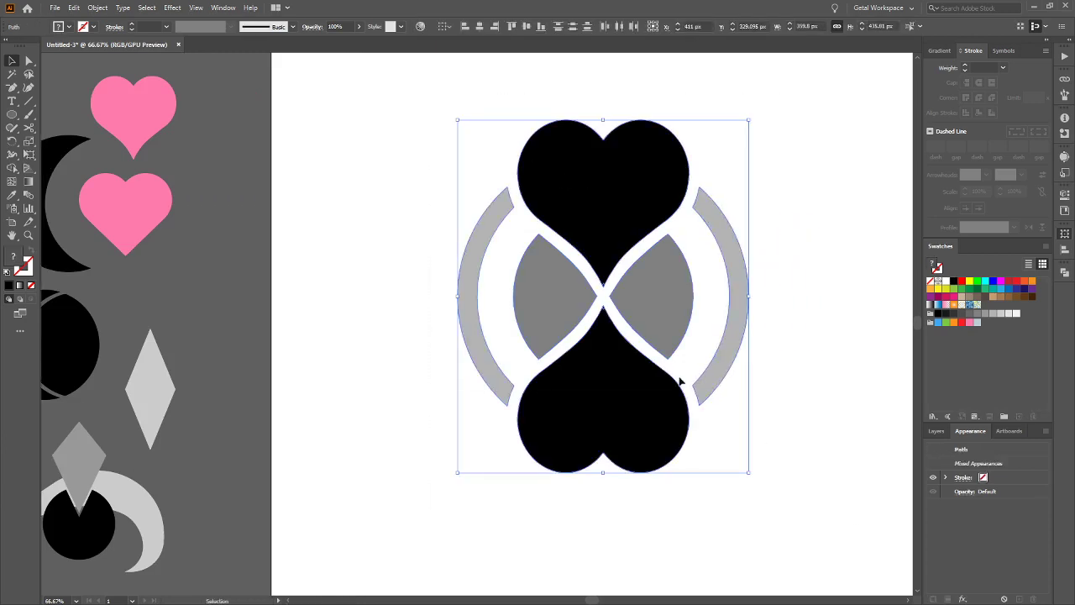
pyautogui.scroll(3, 672, 371)
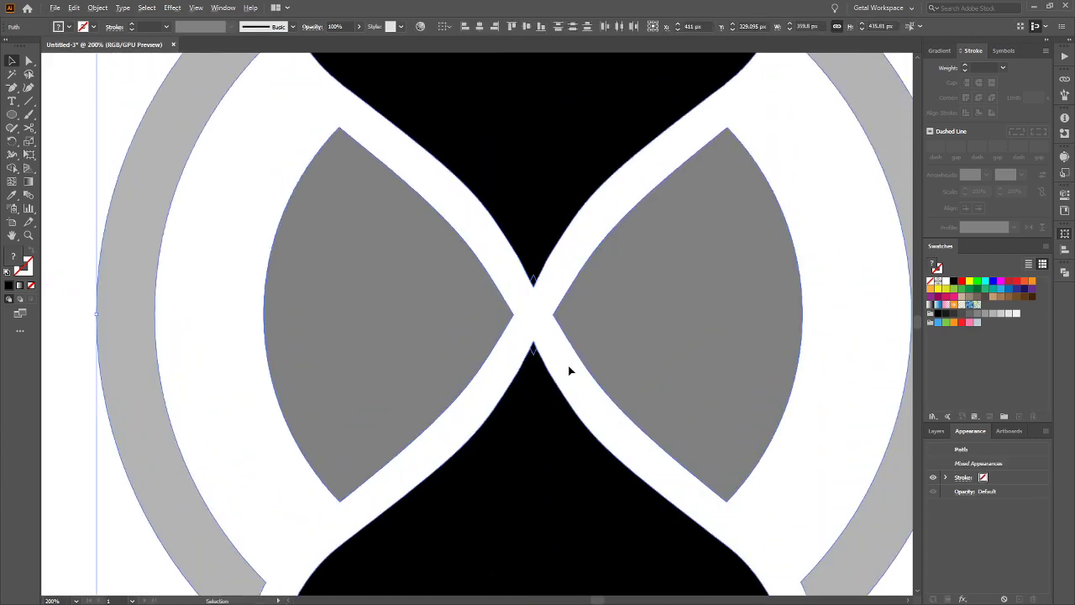
pyautogui.scroll(2, 569, 367)
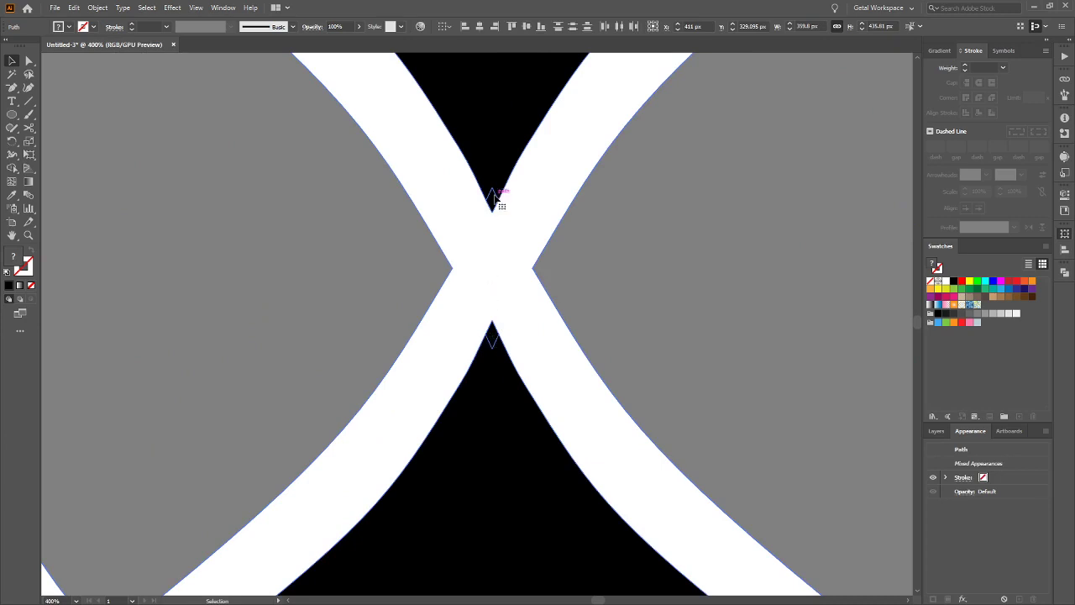
pyautogui.scroll(-1, 486, 322)
pyautogui.scroll(-1, 486, 321)
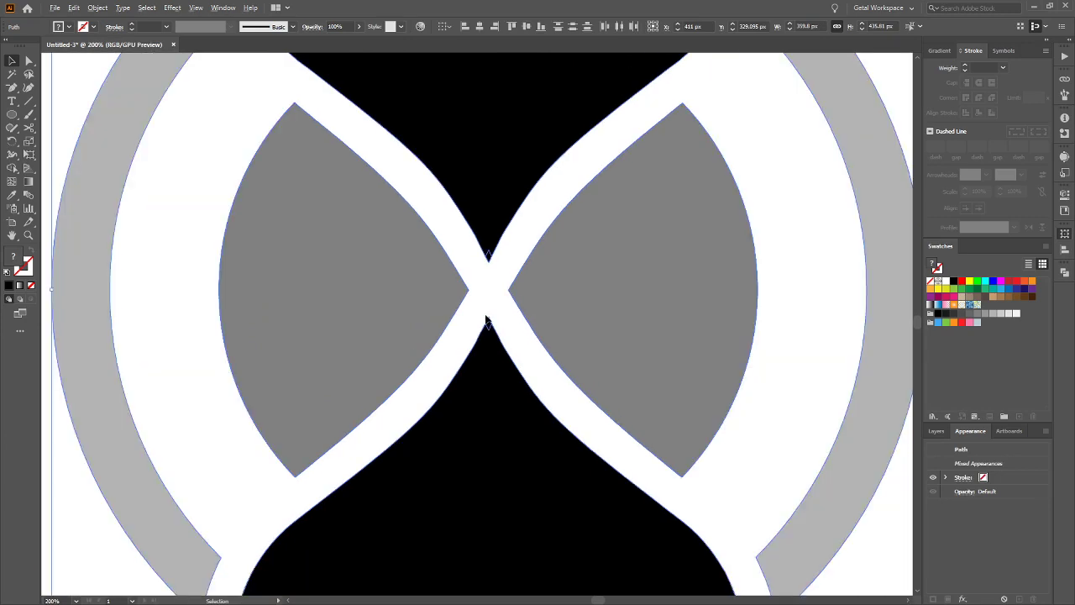
pyautogui.hotkey('shift', 'm')
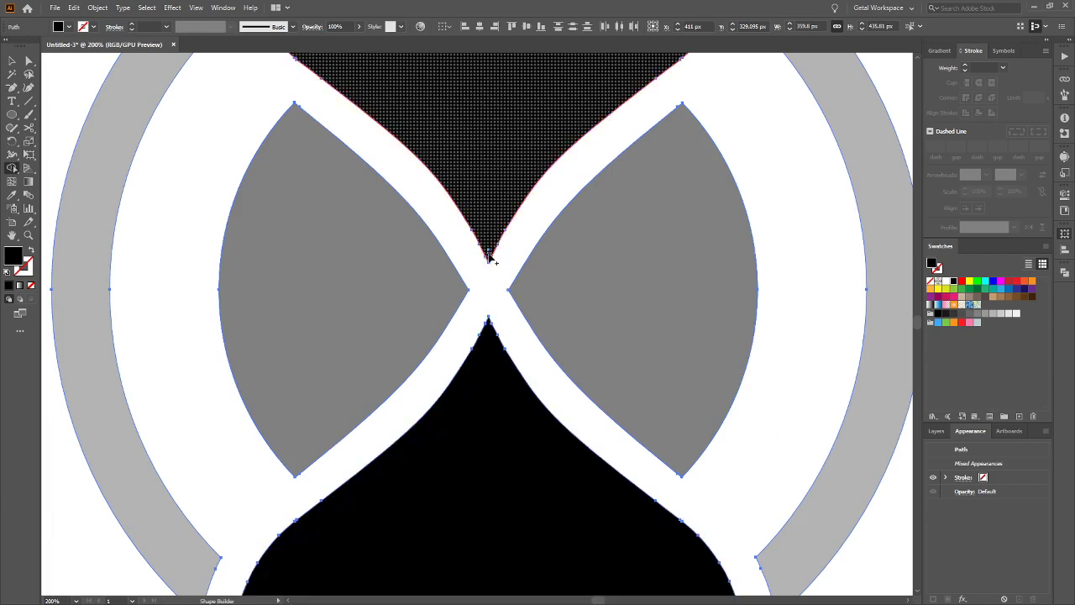
pyautogui.click(504, 229)
pyautogui.scroll(-3, 500, 215)
pyautogui.scroll(2, 519, 232)
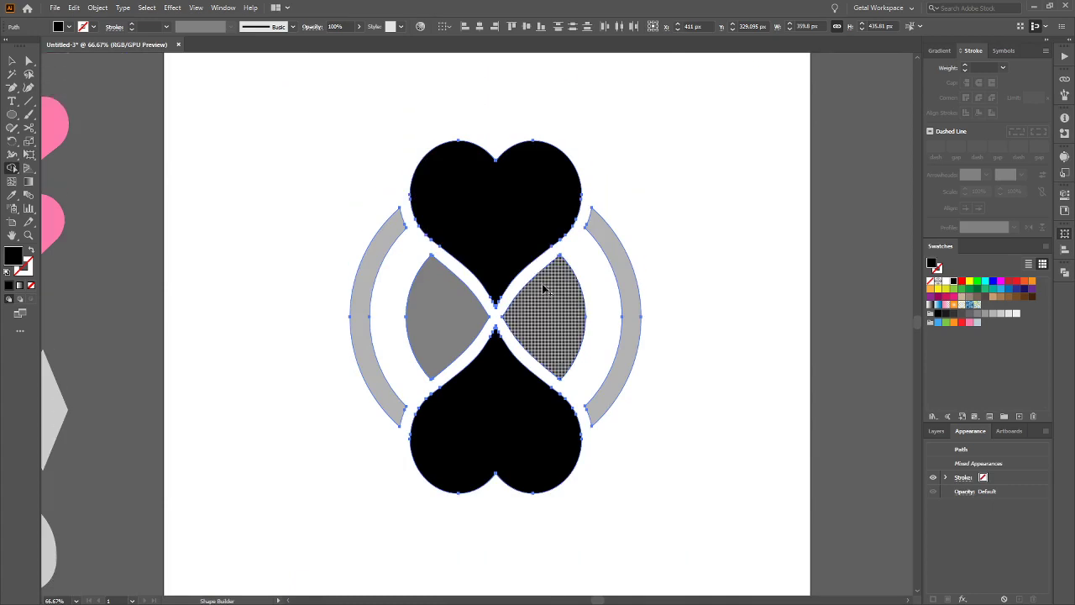
pyautogui.press('v')
pyautogui.click(734, 280)
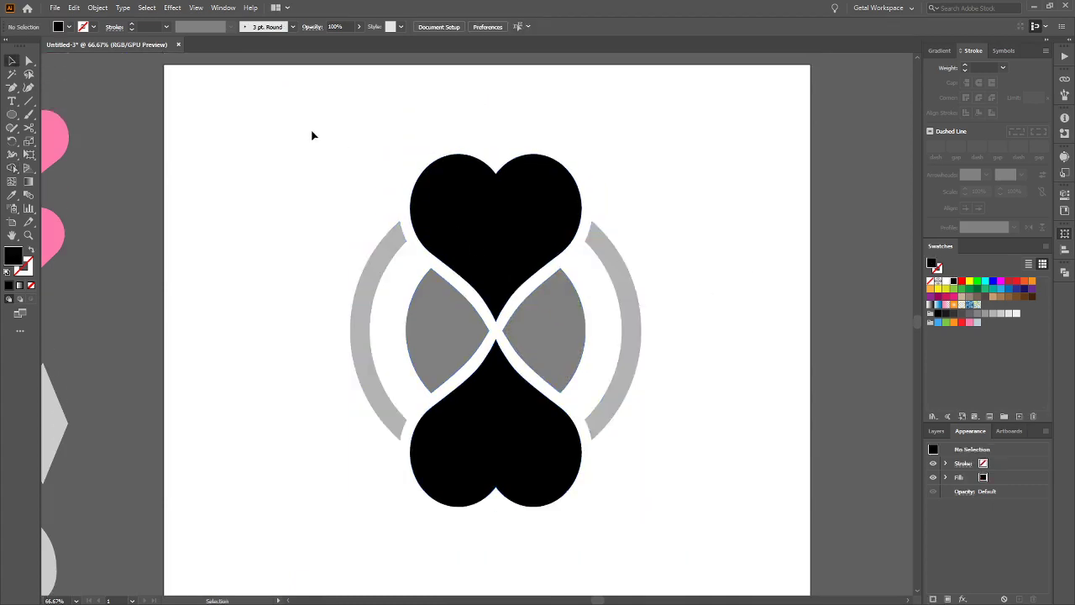
# Nudge the whole icon group slightly up and to the left
pyautogui.moveTo(309, 130); pyautogui.dragTo(696, 519)
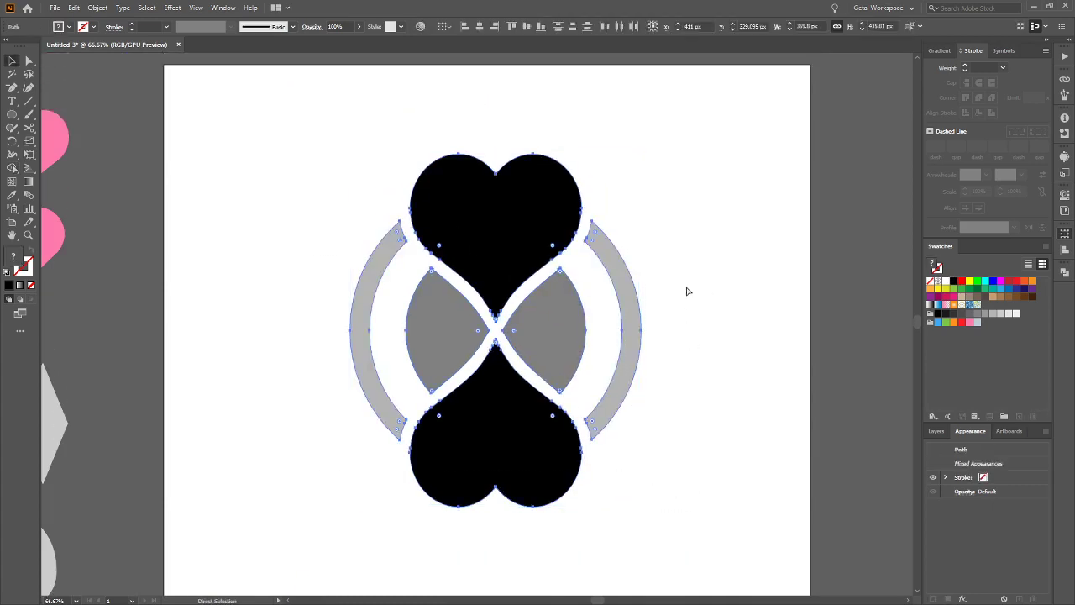
pyautogui.click(705, 358)
pyautogui.scroll(-1, 641, 315)
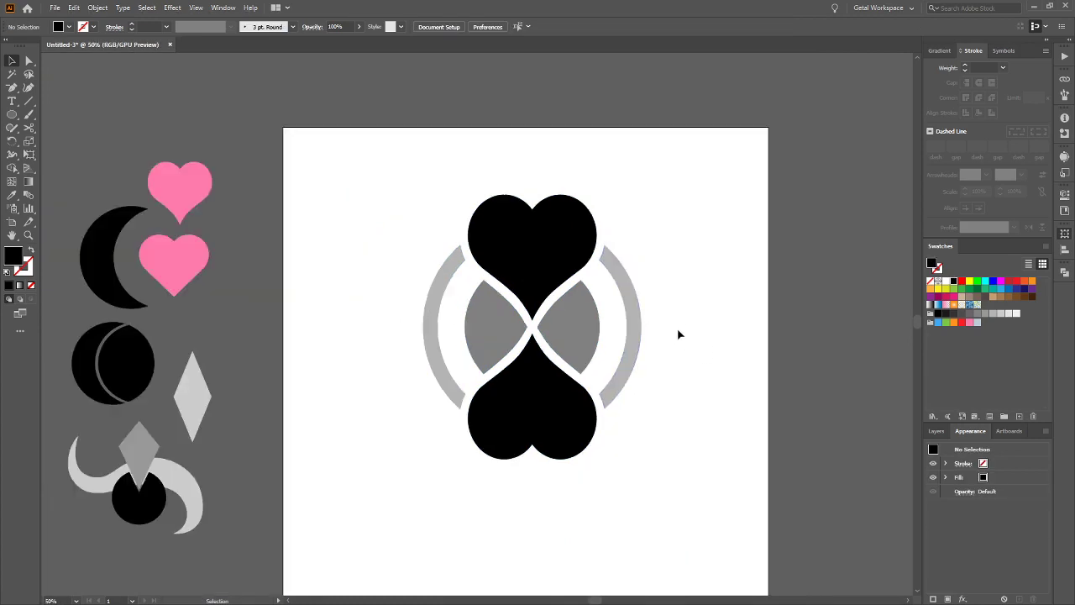
pyautogui.click(578, 332)
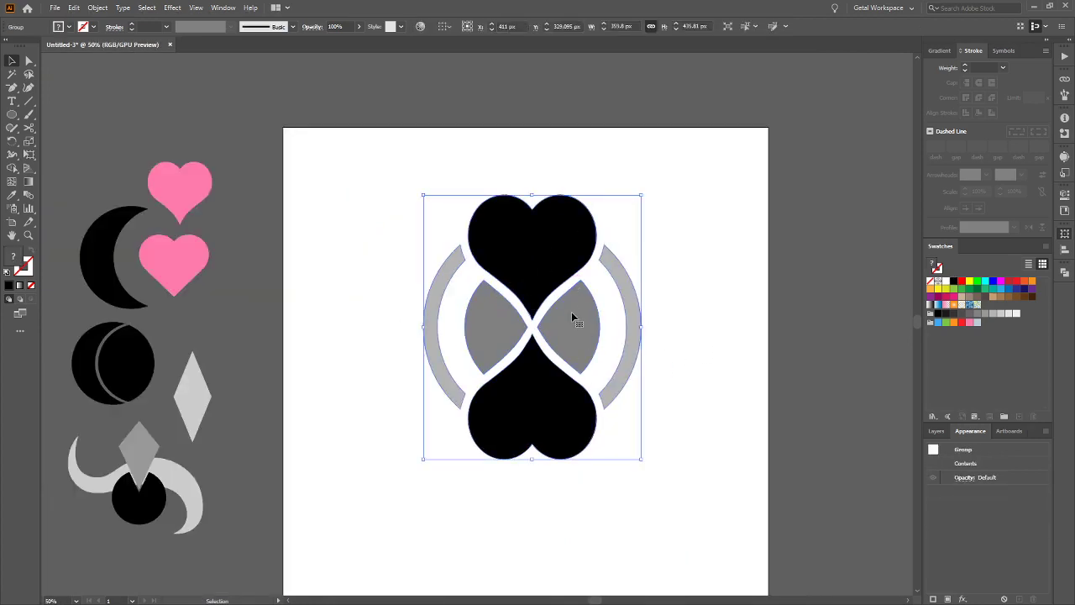
pyautogui.moveTo(571, 317); pyautogui.dragTo(609, 322)
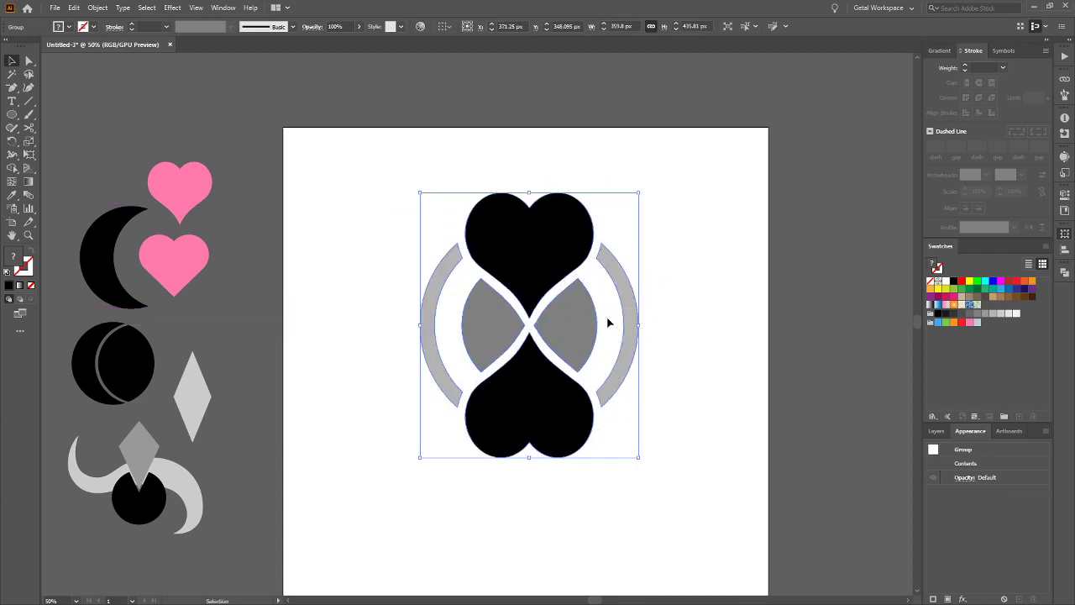
pyautogui.click(670, 308)
pyautogui.scroll(2, 572, 339)
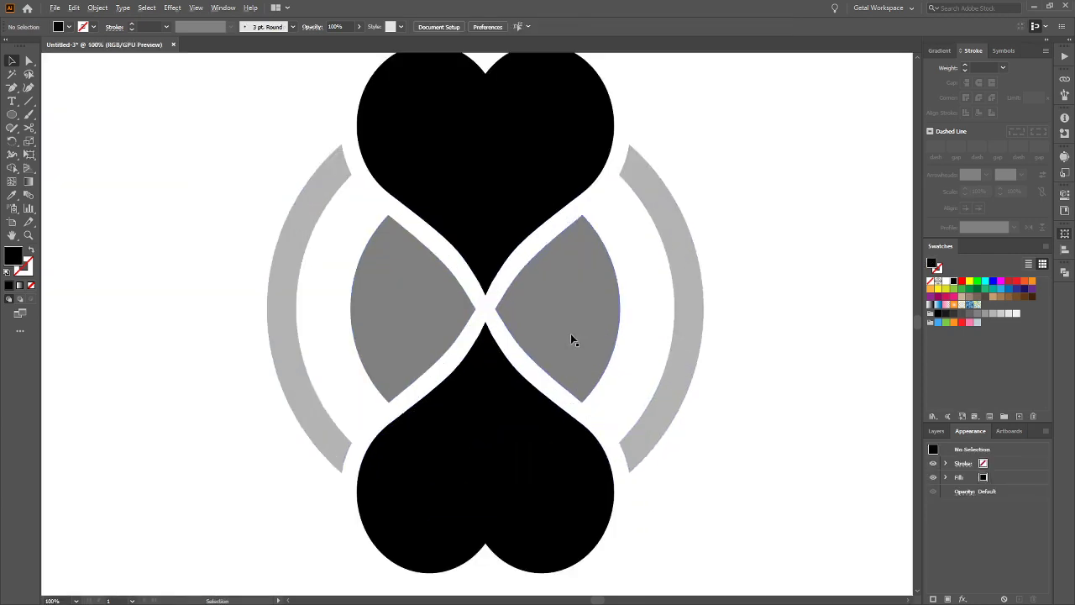
# Try adjusting the right grey lens's points and position, then undo the lens moves
pyautogui.press('a')
pyautogui.click(574, 290)
pyautogui.moveTo(583, 216); pyautogui.dragTo(583, 219)
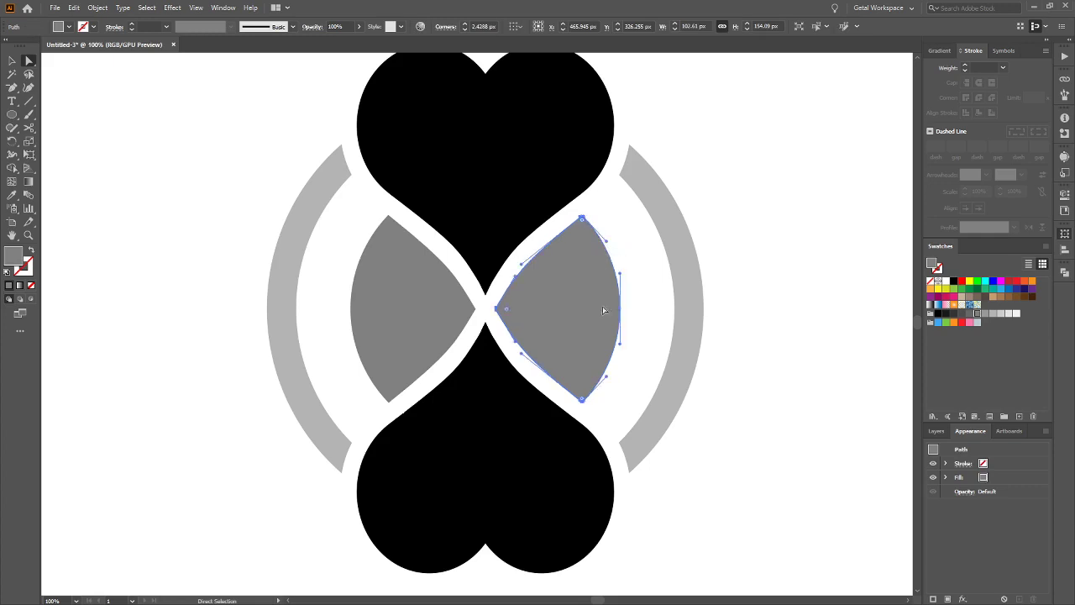
pyautogui.moveTo(501, 314); pyautogui.dragTo(644, 295)
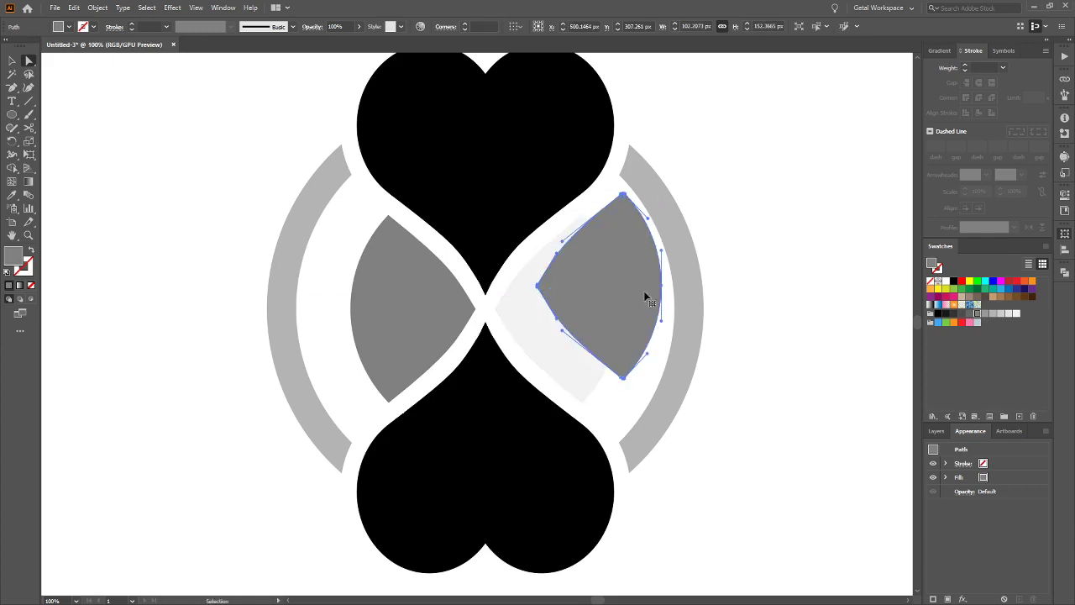
pyautogui.hotkey('ctrl', 'z')
pyautogui.hotkey('ctrl', 'z')
pyautogui.scroll(-1, 720, 274)
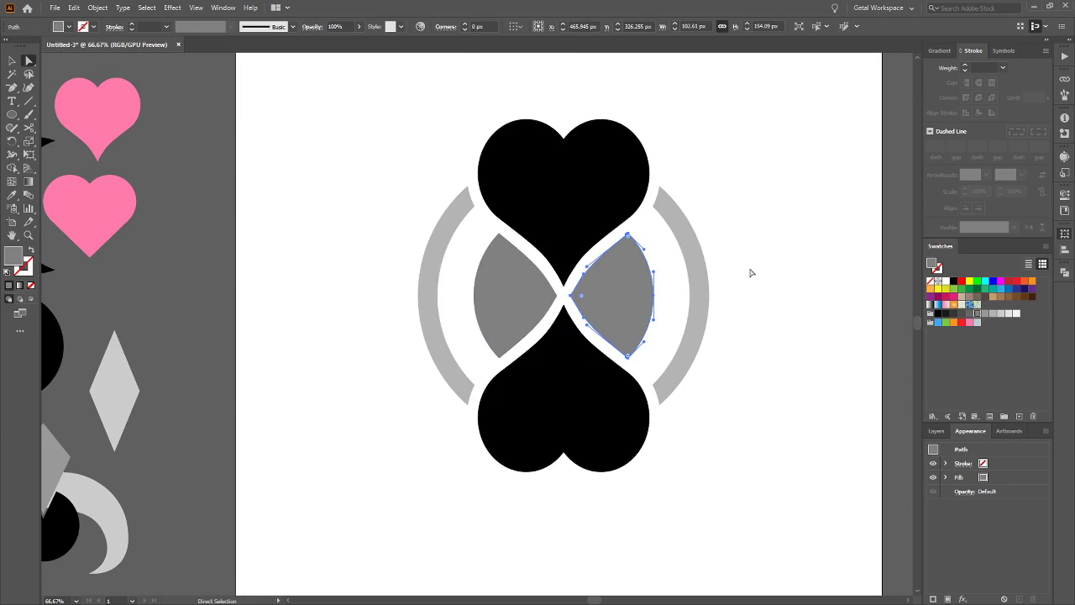
pyautogui.press('v')
pyautogui.click(761, 252)
# Inside the group, reposition the black hearts, grey lenses and left arc, then raise the artwork
pyautogui.doubleClick(577, 208)
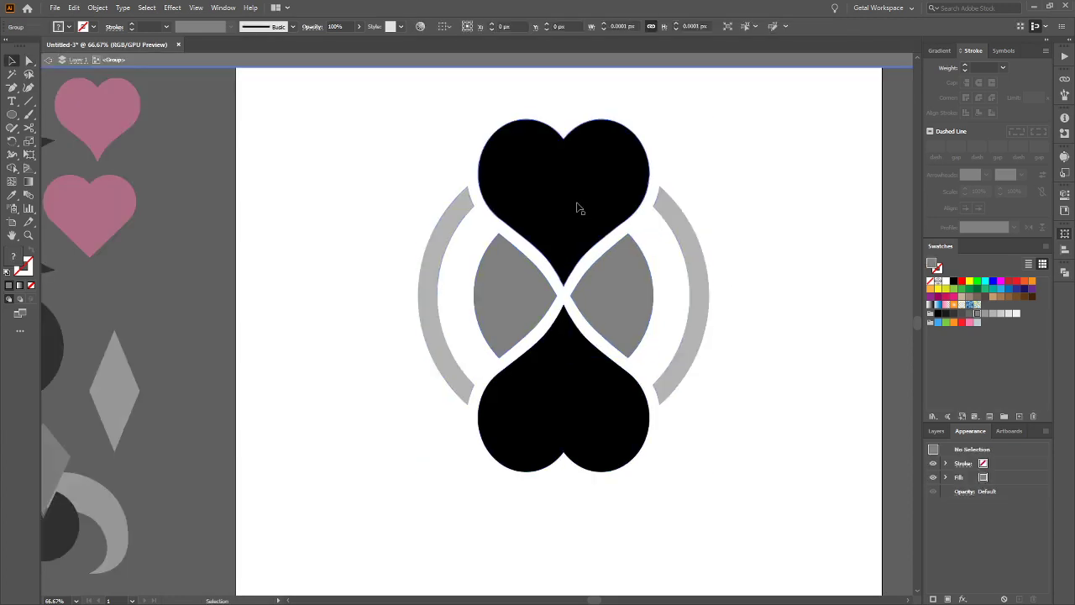
pyautogui.moveTo(579, 217)
pyautogui.mouseDown()
pyautogui.moveTo(562, 240)
pyautogui.moveTo(602, 198)
pyautogui.moveTo(588, 218)
pyautogui.mouseUp()
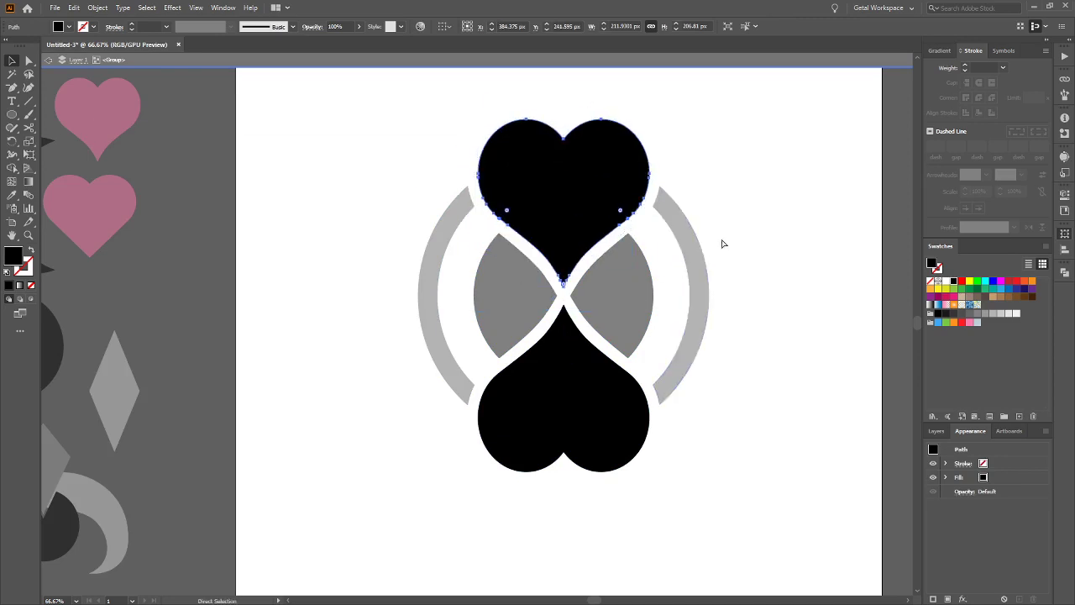
pyautogui.moveTo(605, 324); pyautogui.dragTo(659, 289)
pyautogui.moveTo(496, 373); pyautogui.dragTo(495, 311)
pyautogui.moveTo(447, 254); pyautogui.dragTo(474, 227)
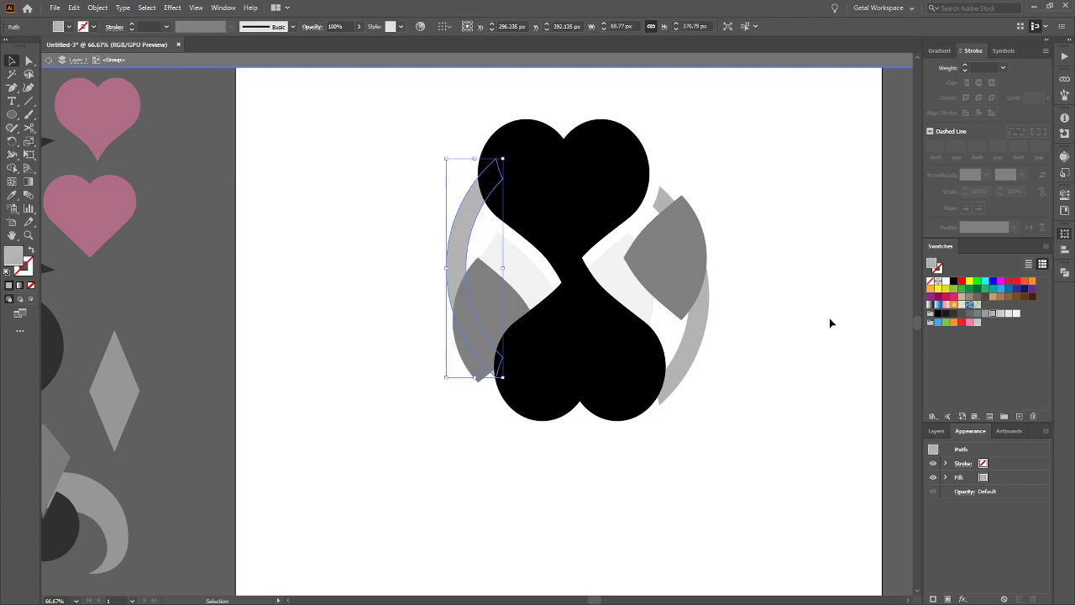
pyautogui.doubleClick(828, 256)
pyautogui.click(583, 367)
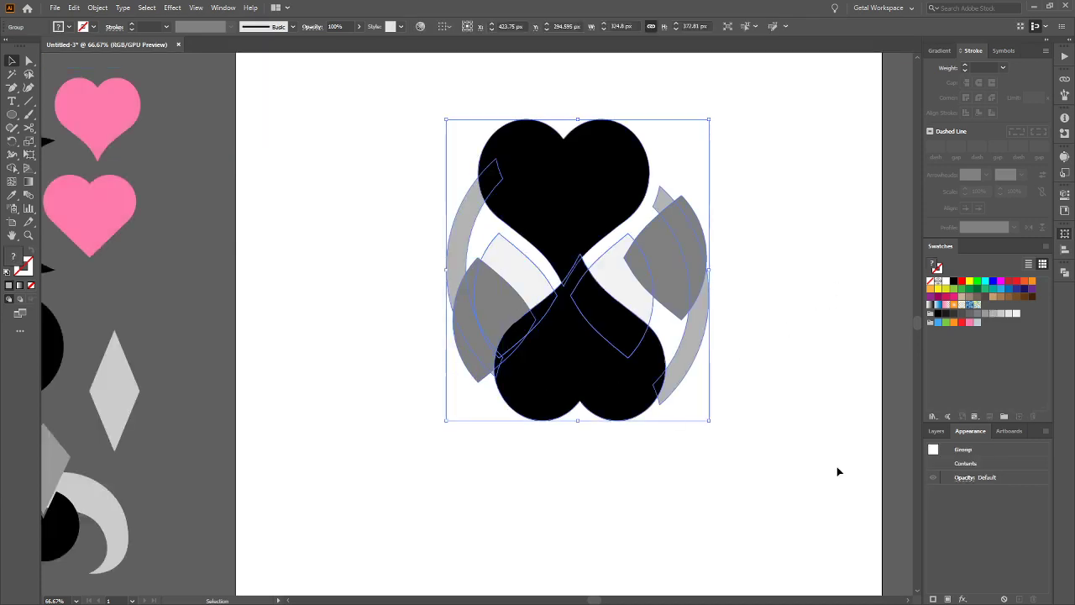
pyautogui.moveTo(600, 245); pyautogui.dragTo(618, 382)
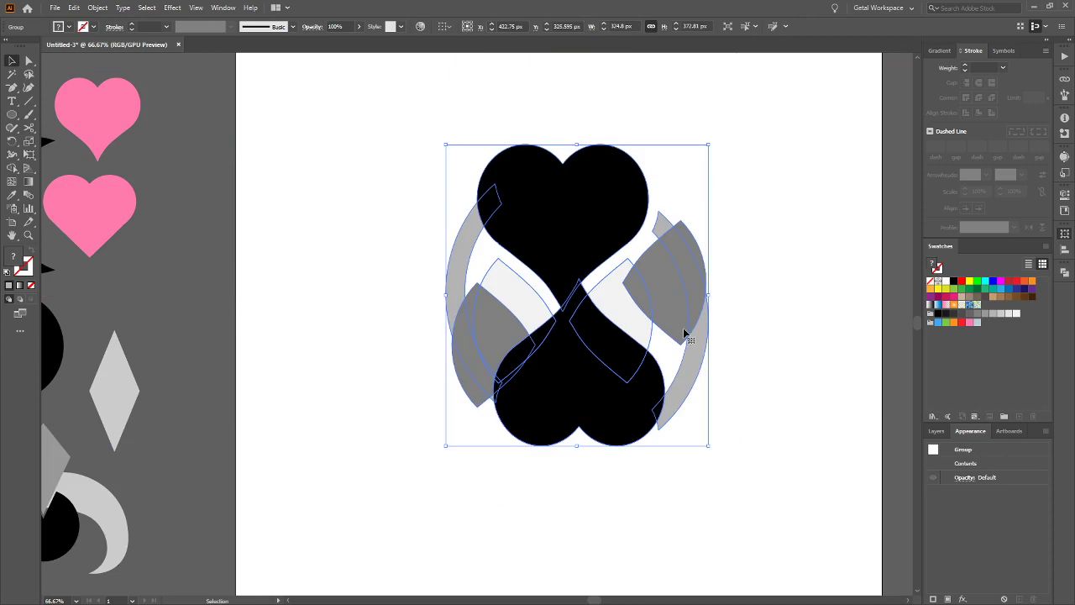
# Undo back to the symmetric arrangement, leave isolation mode and zoom out
pyautogui.hotkey('ctrl', 'z')
pyautogui.hotkey('ctrl', 'z')
pyautogui.hotkey('ctrl', 'z')
pyautogui.hotkey('ctrl', 'z')
pyautogui.hotkey('ctrl', 'z')
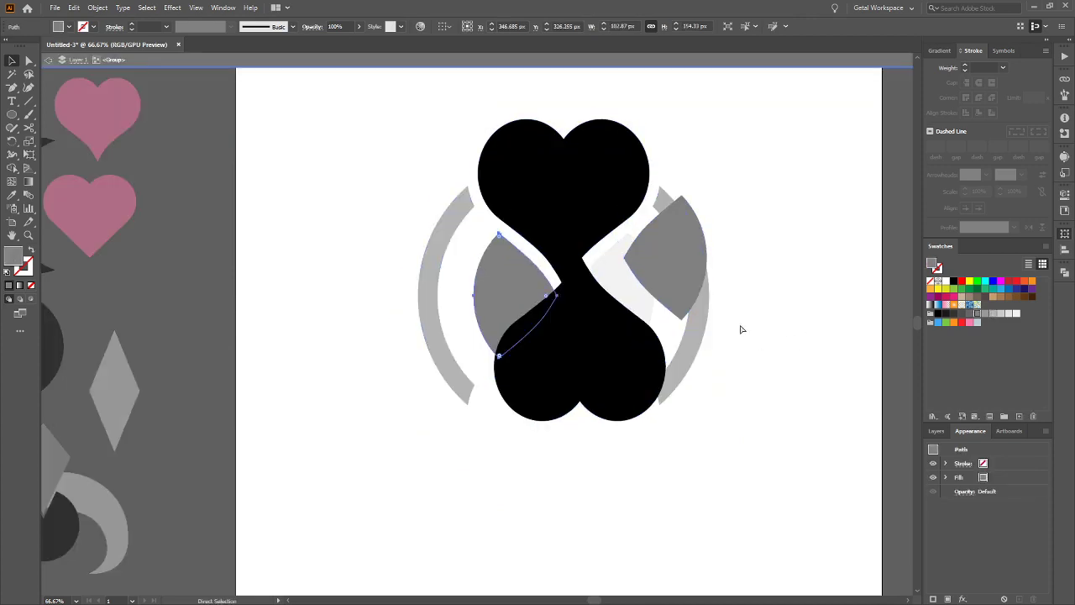
pyautogui.hotkey('ctrl', 'z')
pyautogui.hotkey('ctrl', 'z')
pyautogui.press('v')
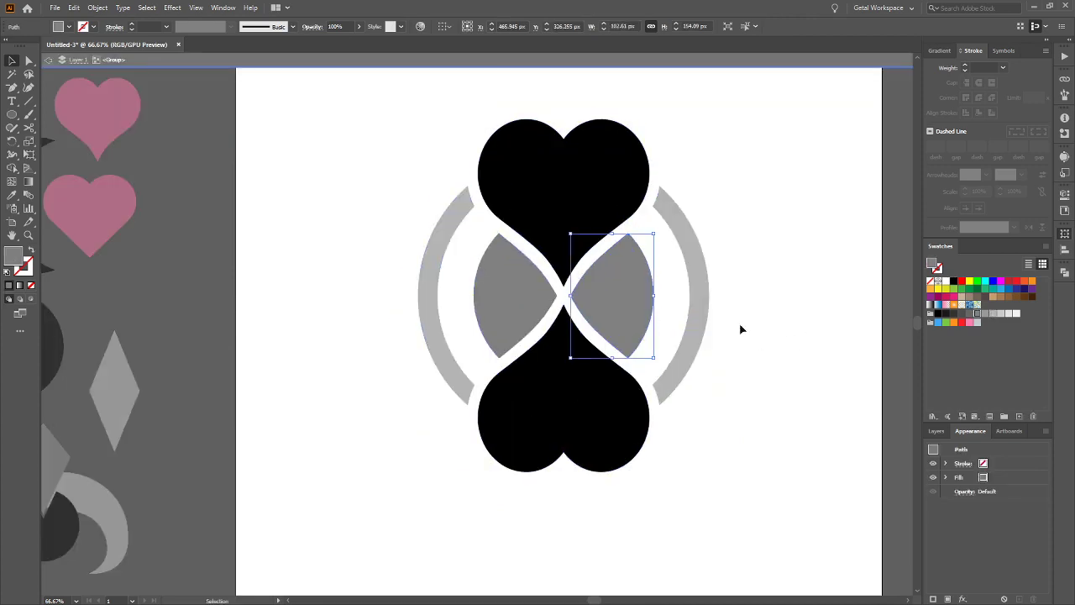
pyautogui.click(757, 321)
pyautogui.doubleClick(775, 400)
pyautogui.hotkey('ctrl', '-')
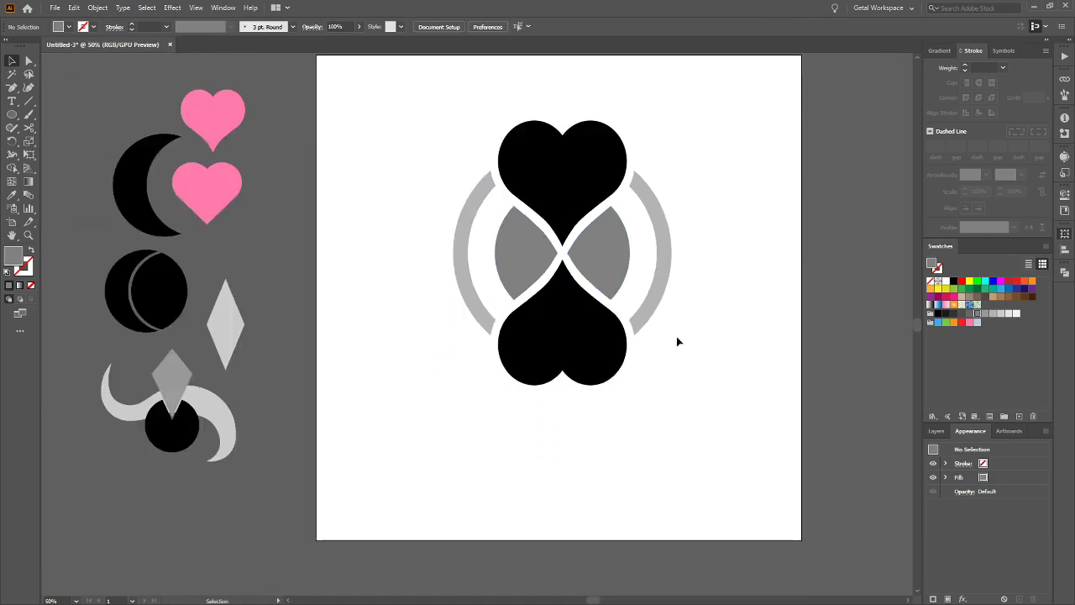
# Scale the heart-and-lens group down and move it off the artboard to the left
pyautogui.click(578, 351)
pyautogui.moveTo(672, 386); pyautogui.dragTo(558, 276)
pyautogui.moveTo(507, 223); pyautogui.dragTo(109, 540)
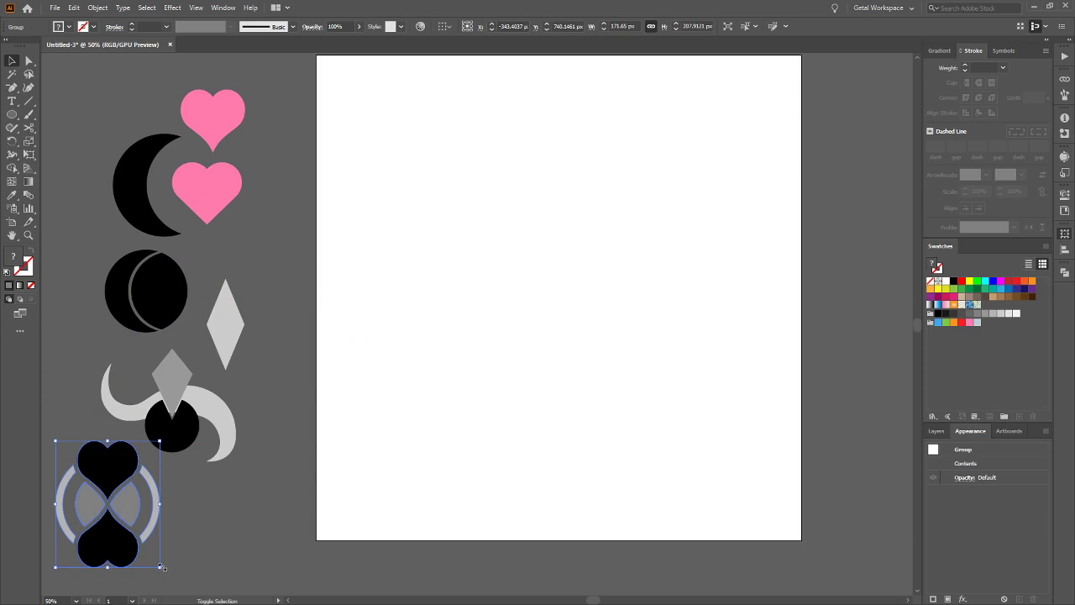
# Shrink the icon to about 106 × 129 px and place it beside the pink hearts
pyautogui.moveTo(162, 568); pyautogui.dragTo(268, 304)
pyautogui.scroll(2, 168, 529)
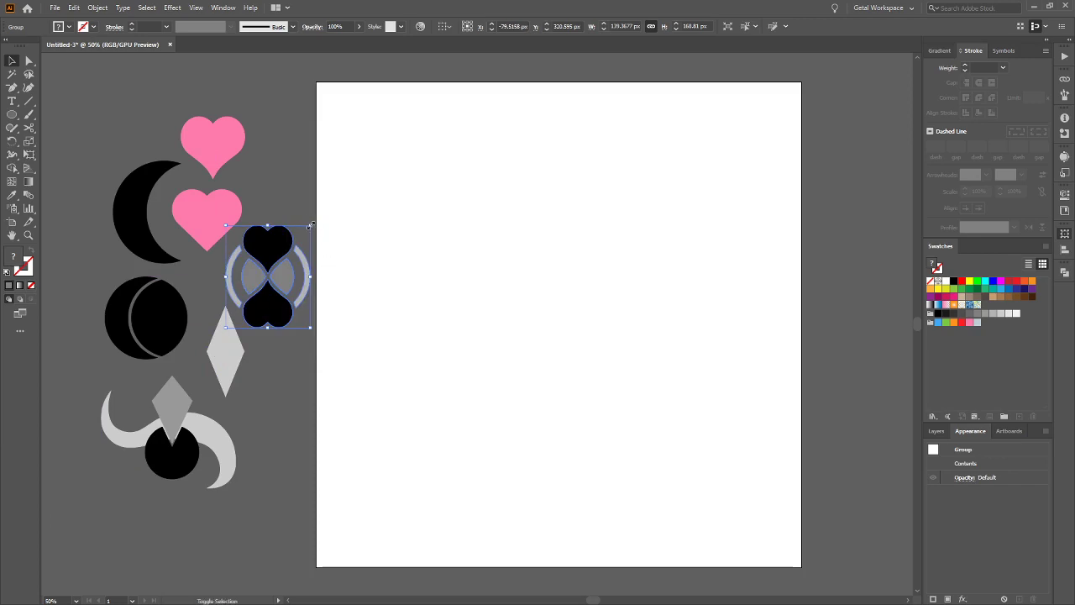
pyautogui.moveTo(311, 225); pyautogui.dragTo(291, 250)
pyautogui.moveTo(264, 323); pyautogui.dragTo(265, 304)
pyautogui.click(283, 375)
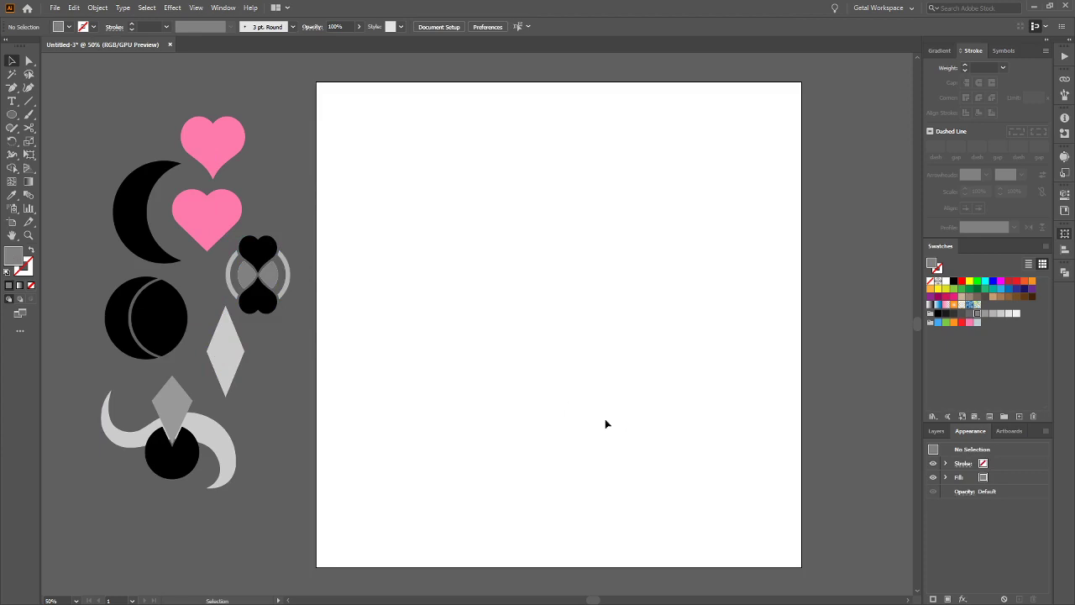
pyautogui.hscroll(1, 538, 419)
pyautogui.press('a')
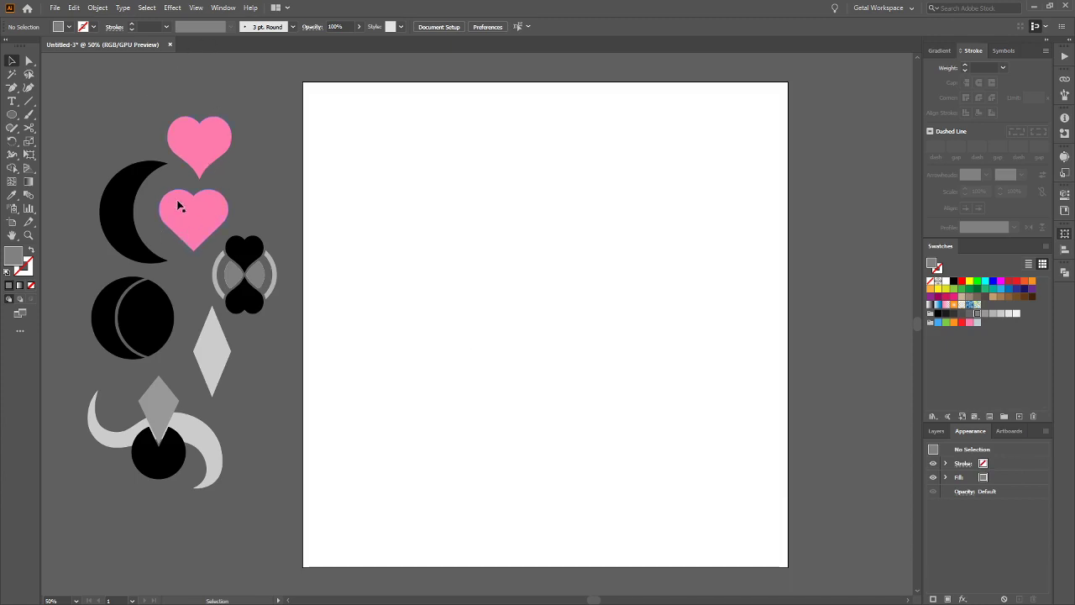
# Set up the Ellipse tool to draw unfilled shapes with a blue outline
pyautogui.click(11, 116)
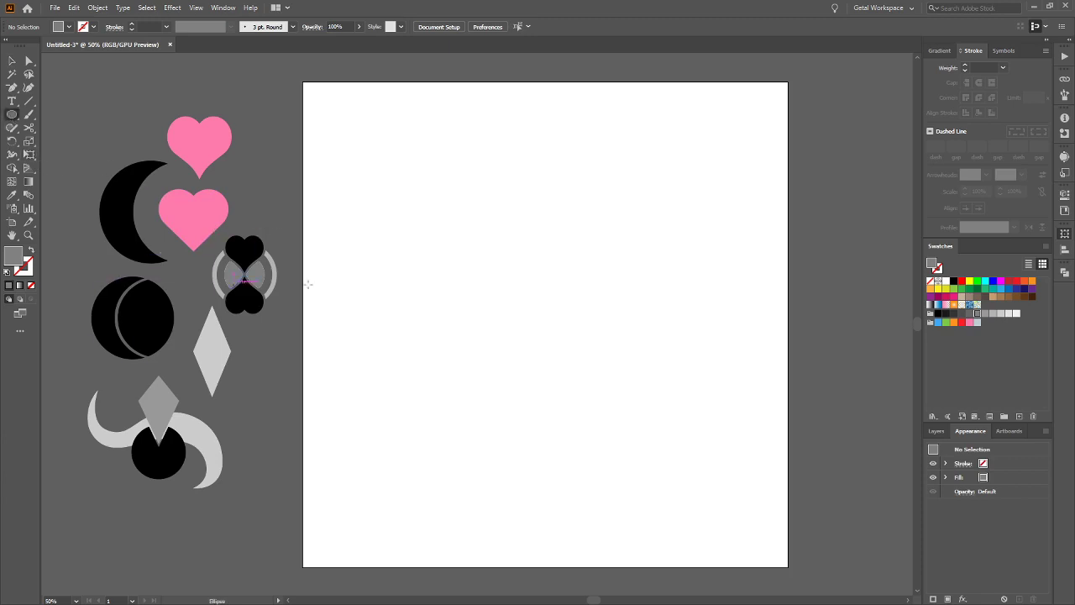
pyautogui.click(30, 251)
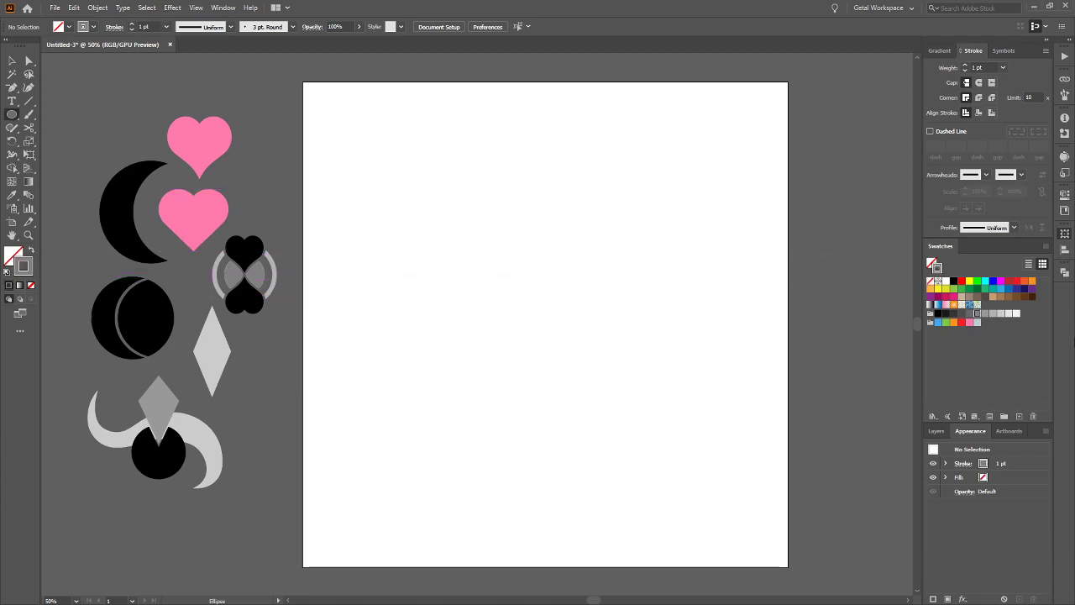
pyautogui.click(939, 312)
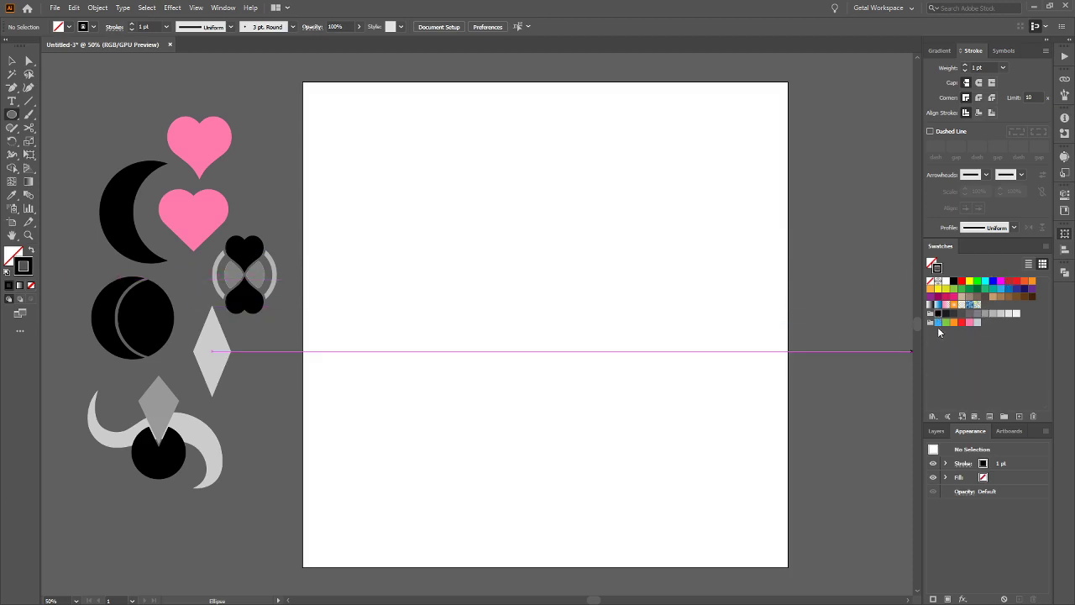
pyautogui.click(938, 322)
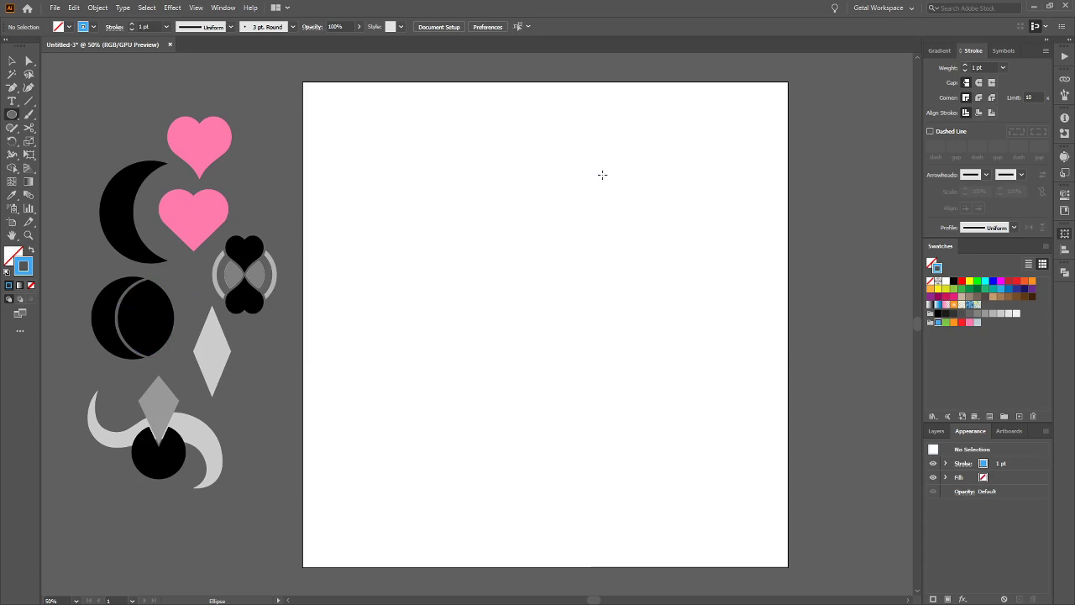
# Draw a 167 × 248 px ellipse in the artboard's upper right and select it
pyautogui.moveTo(586, 151); pyautogui.dragTo(690, 303)
pyautogui.scroll(1, 616, 277)
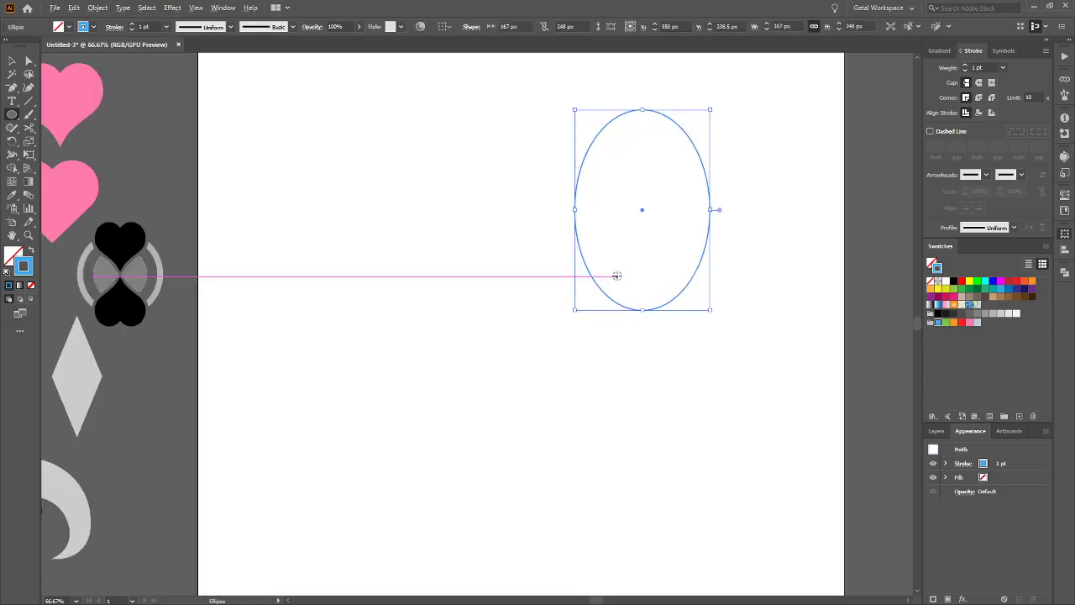
pyautogui.scroll(-1, 617, 276)
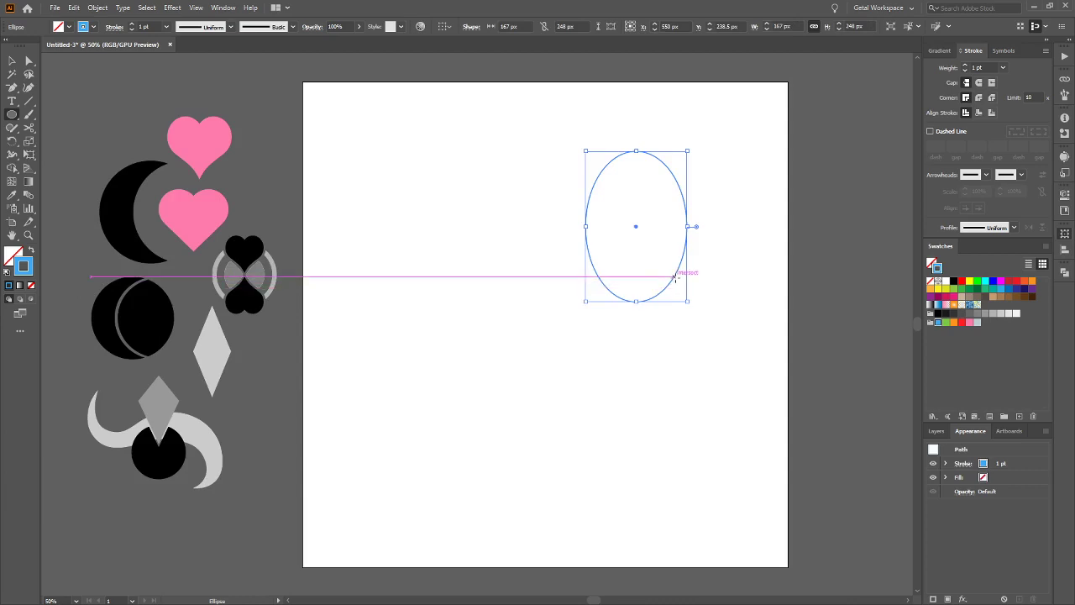
pyautogui.press('v')
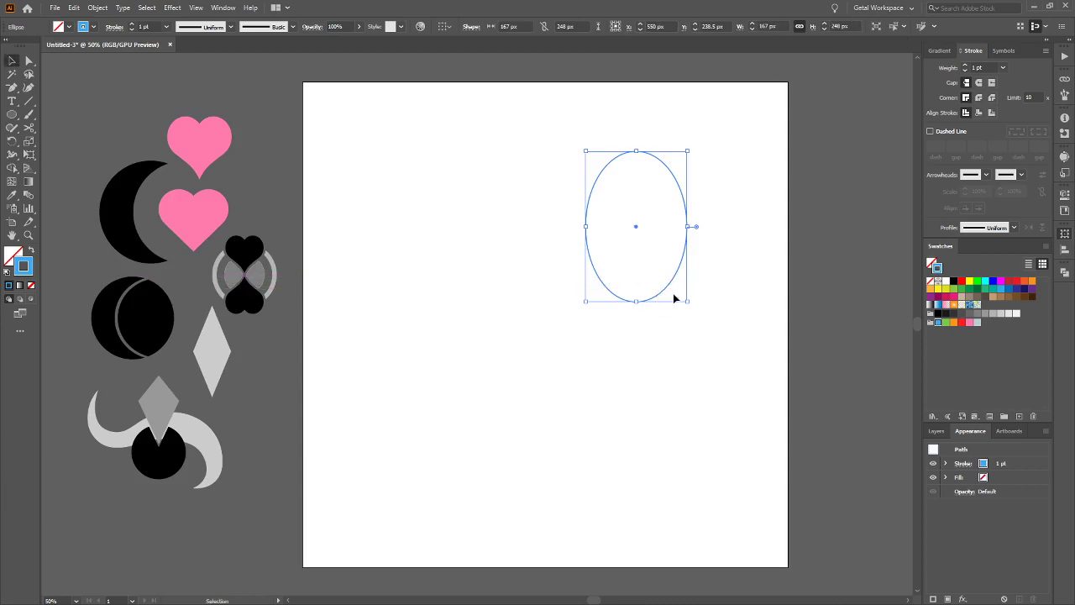
pyautogui.click(601, 256)
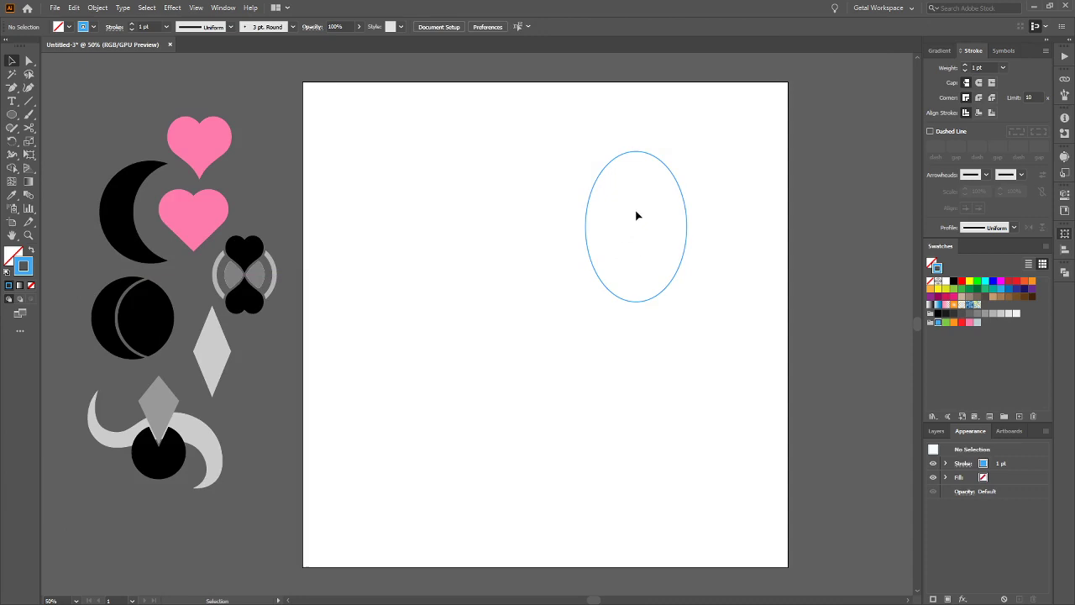
pyautogui.click(586, 245)
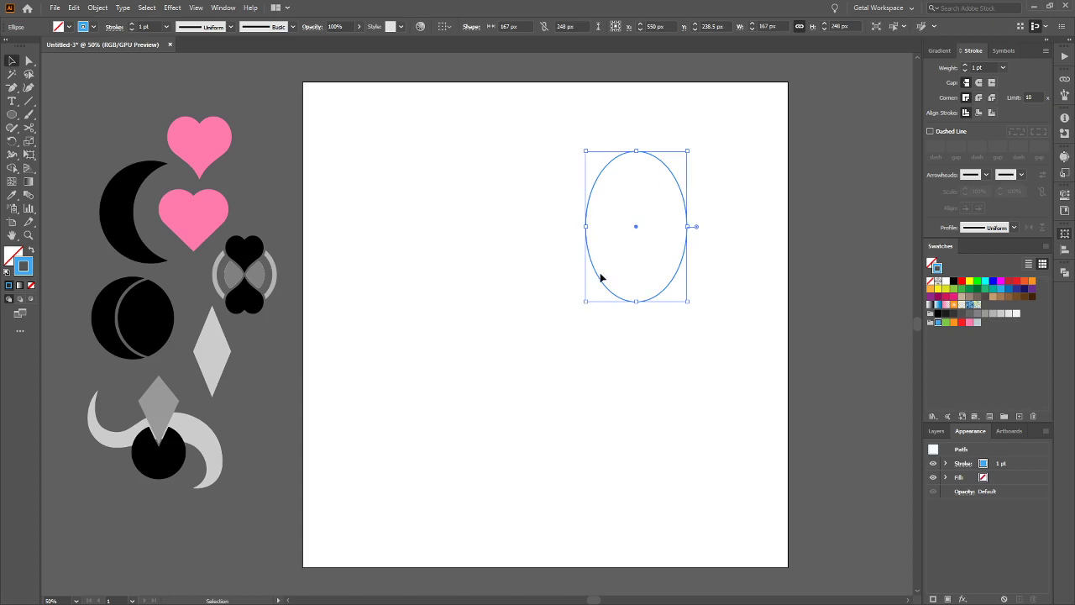
# Place an overlapping copy of the ellipse to its left and select both ellipses
pyautogui.moveTo(602, 281); pyautogui.dragTo(507, 272)
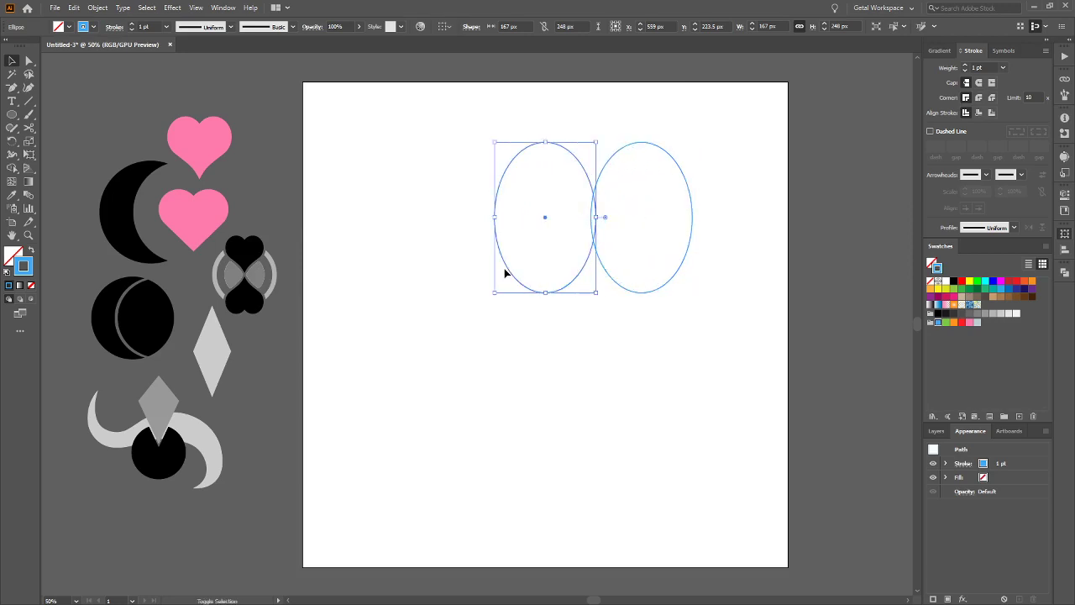
pyautogui.click(617, 336)
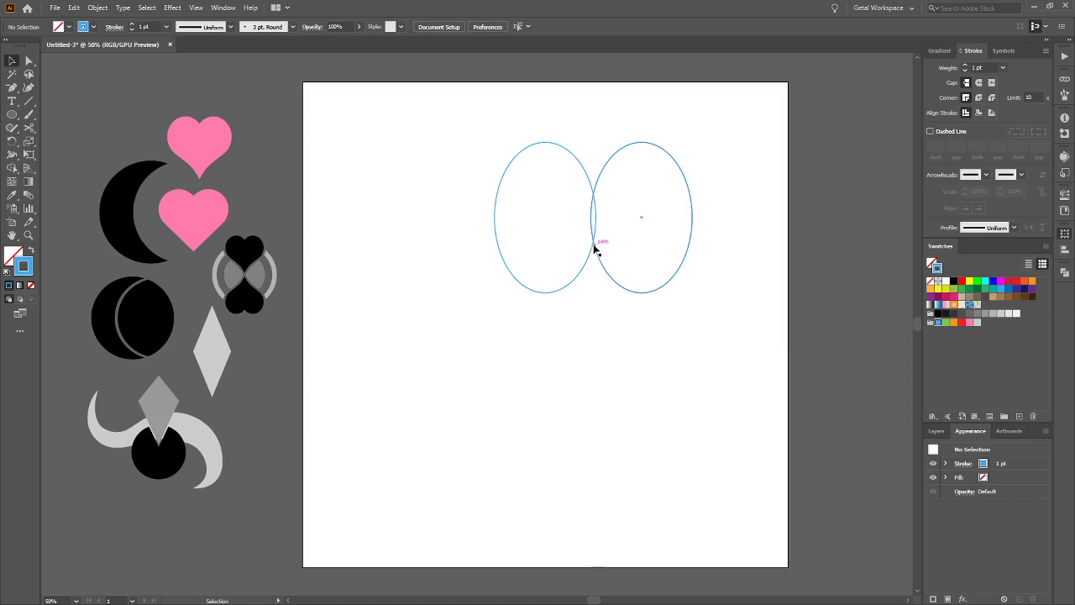
pyautogui.click(655, 146)
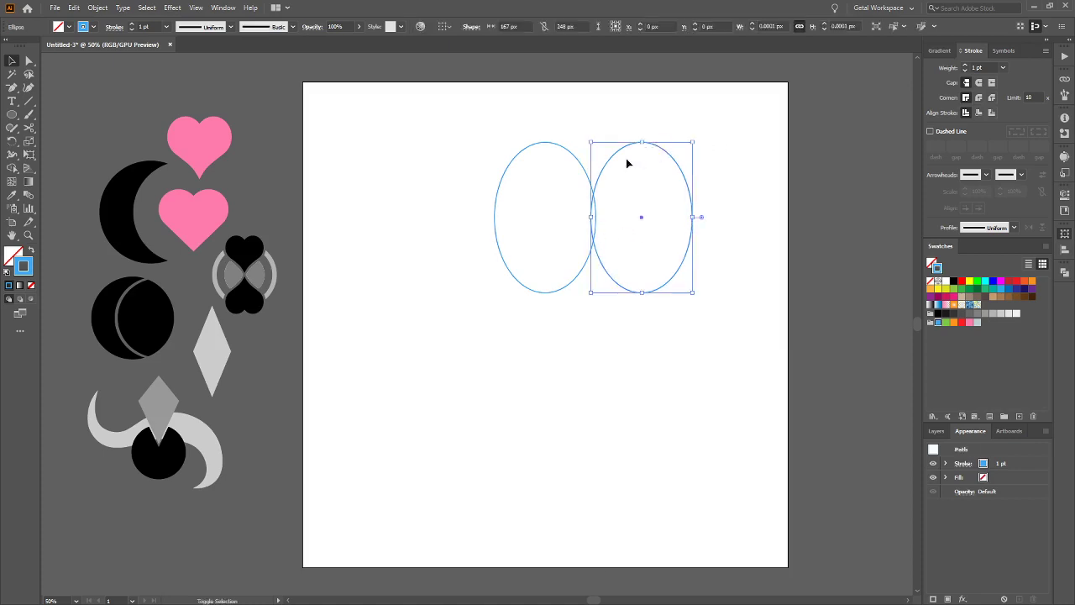
pyautogui.keyDown('shift'); pyautogui.click(569, 151); pyautogui.keyUp('shift')
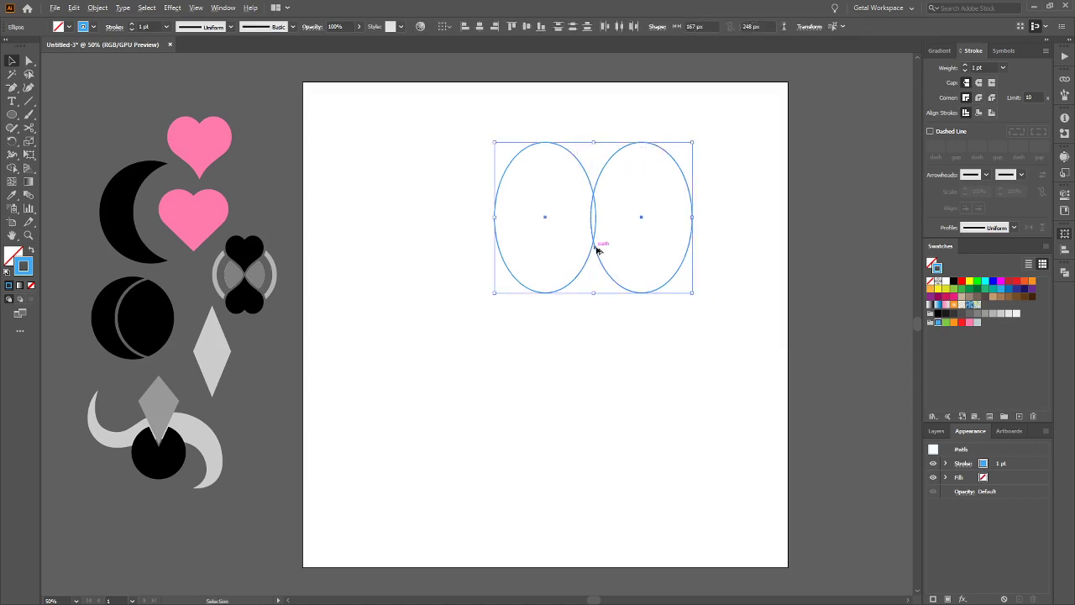
# Copy the ellipse pair straight down to complete the 2 × 2 grid, then select the bottom-right one
pyautogui.moveTo(595, 249); pyautogui.dragTo(603, 393)
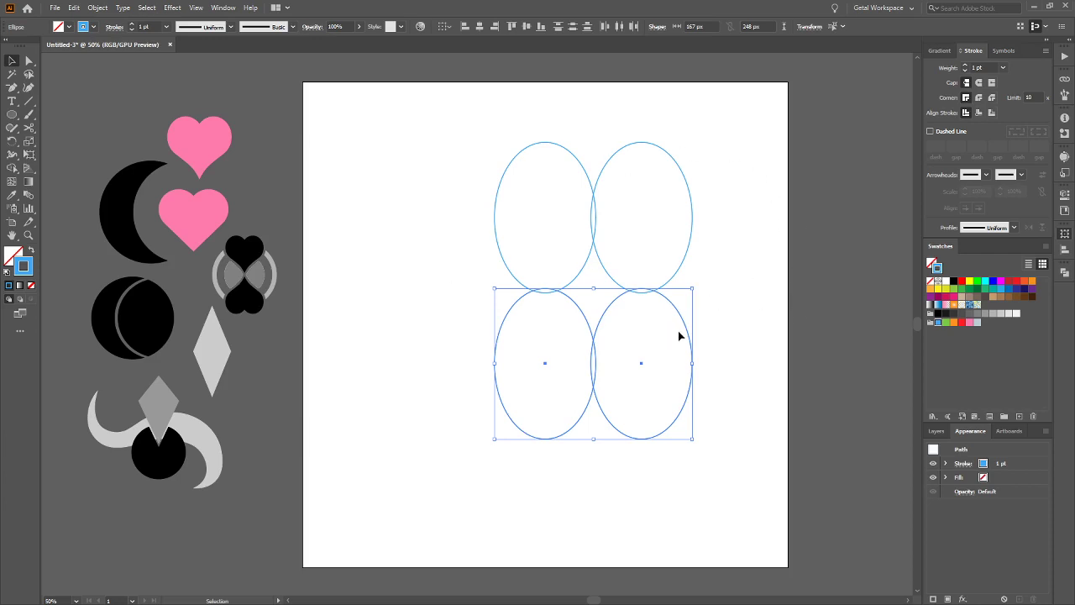
pyautogui.click(672, 363)
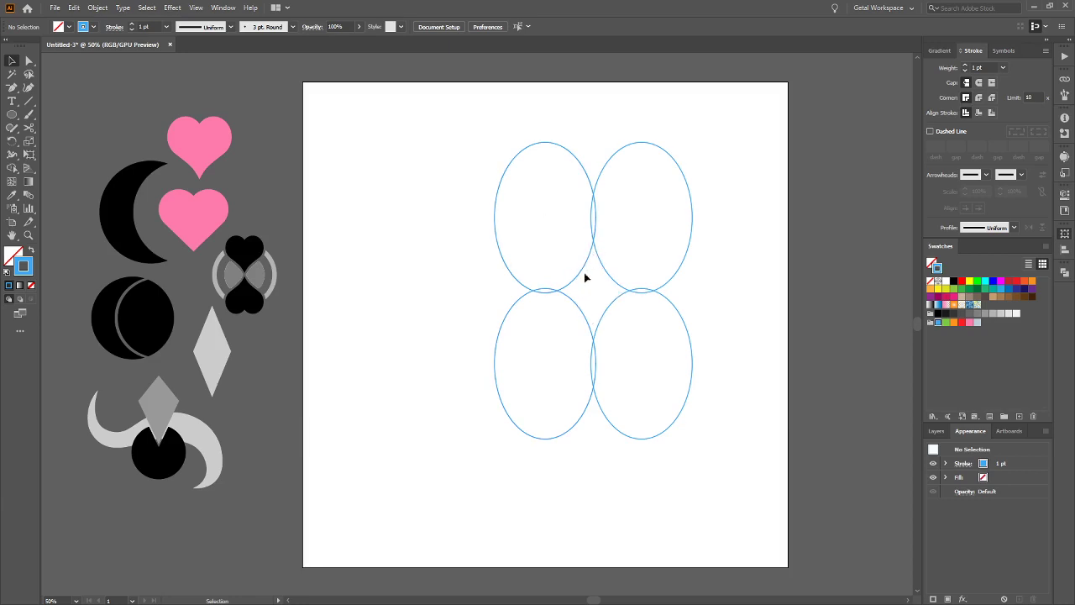
pyautogui.scroll(1, 603, 342)
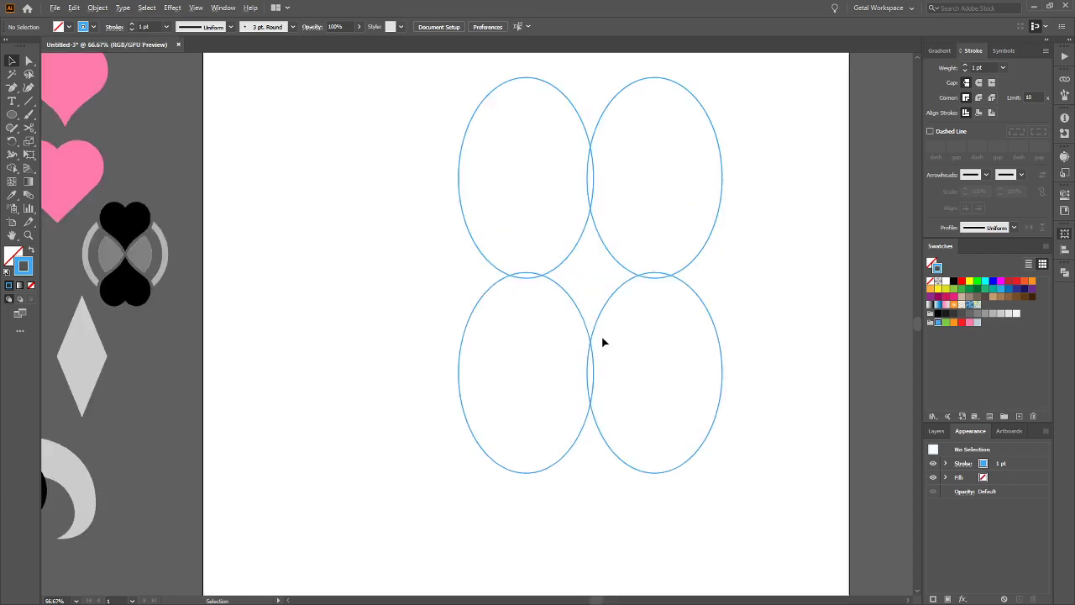
pyautogui.hscroll(2, 585, 343)
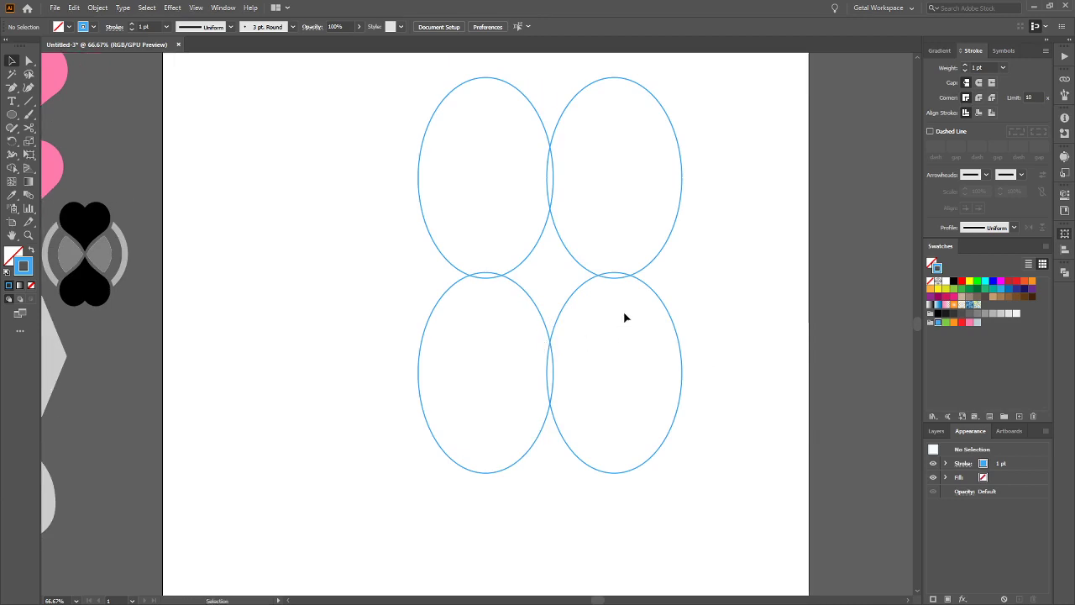
pyautogui.click(663, 306)
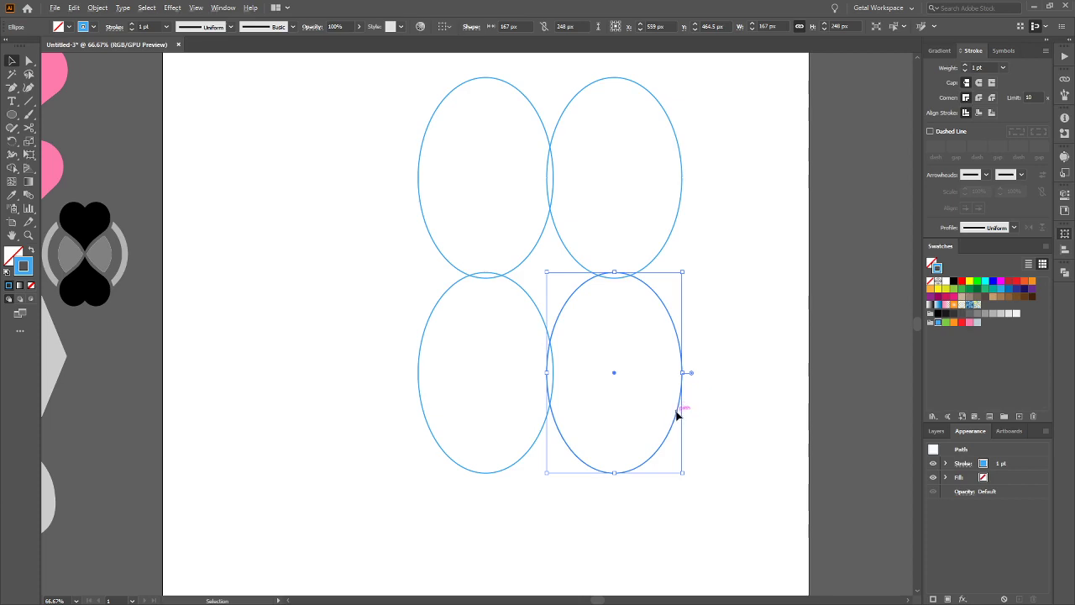
# Duplicate the lower-right ellipse slightly up-left, undo a stray lower-left copy, and turn on rulers
pyautogui.moveTo(677, 414); pyautogui.dragTo(664, 405)
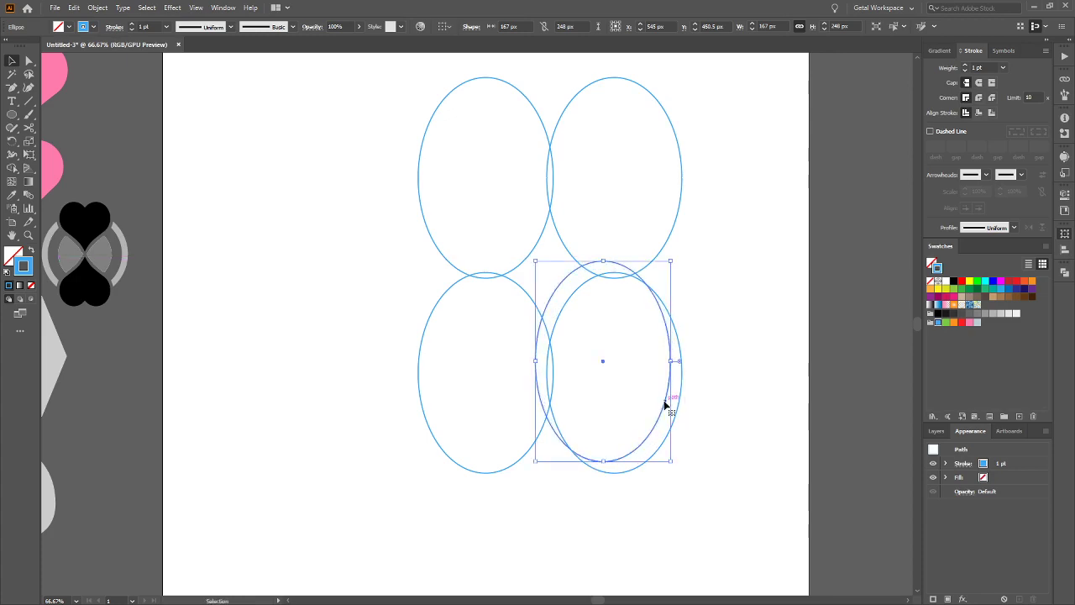
pyautogui.click(419, 362)
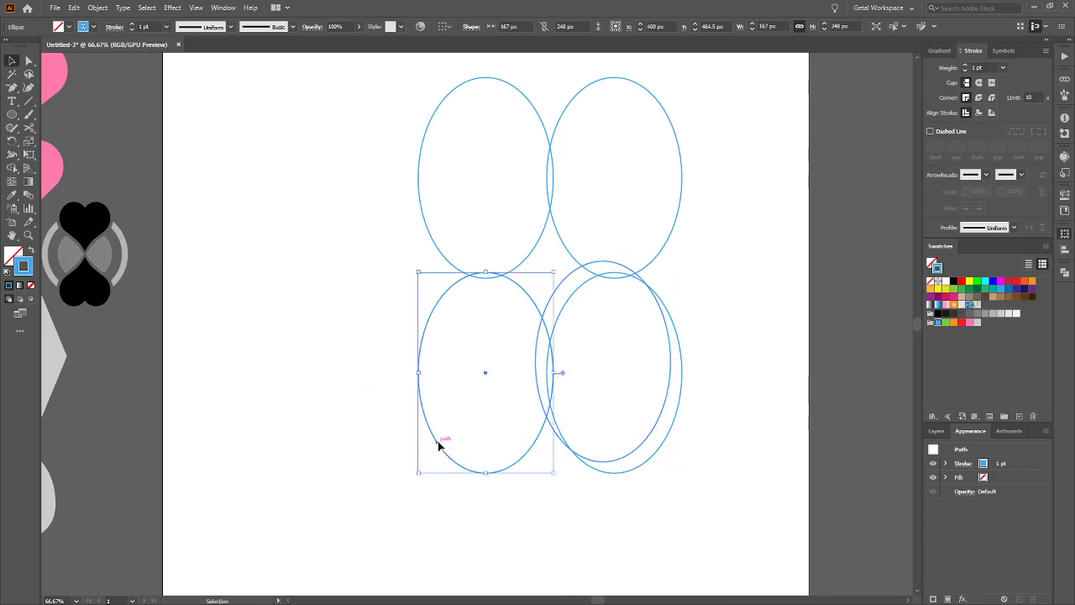
pyautogui.moveTo(439, 446)
pyautogui.mouseDown()
pyautogui.moveTo(463, 426)
pyautogui.moveTo(439, 436)
pyautogui.moveTo(459, 431)
pyautogui.moveTo(450, 436)
pyautogui.mouseUp()
pyautogui.hotkey('ctrl', 'z')
pyautogui.hotkey('ctrl', 'r')
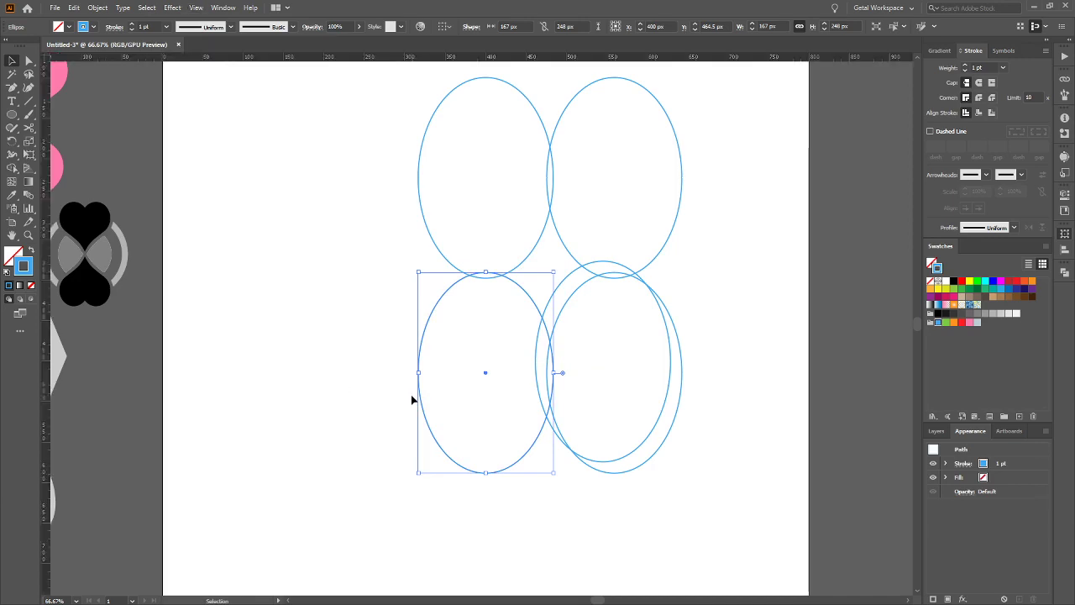
pyautogui.click(797, 314)
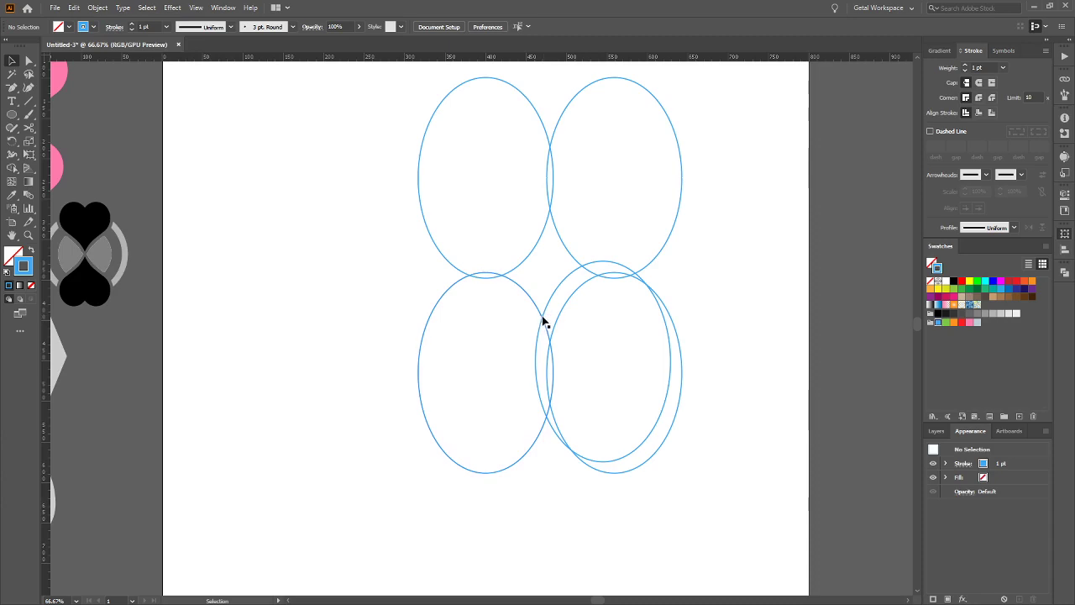
# Drag a horizontal and a vertical guide out to the ellipse intersections
pyautogui.scroll(5, 542, 321)
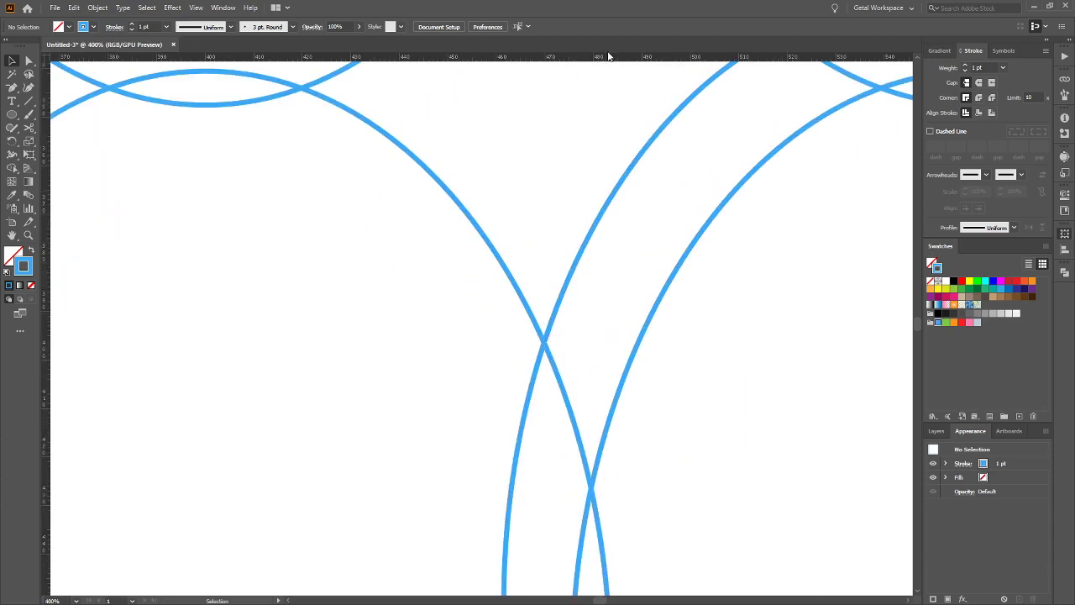
pyautogui.moveTo(611, 64); pyautogui.dragTo(547, 345)
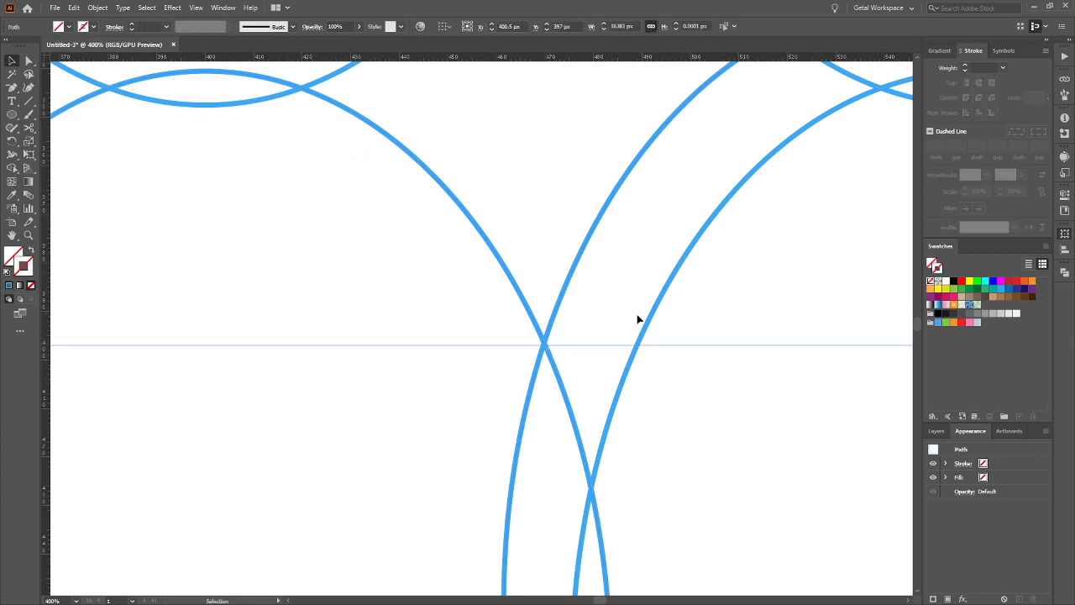
pyautogui.scroll(-1, 640, 267)
pyautogui.scroll(-4, 644, 273)
pyautogui.hscroll(2, 617, 267)
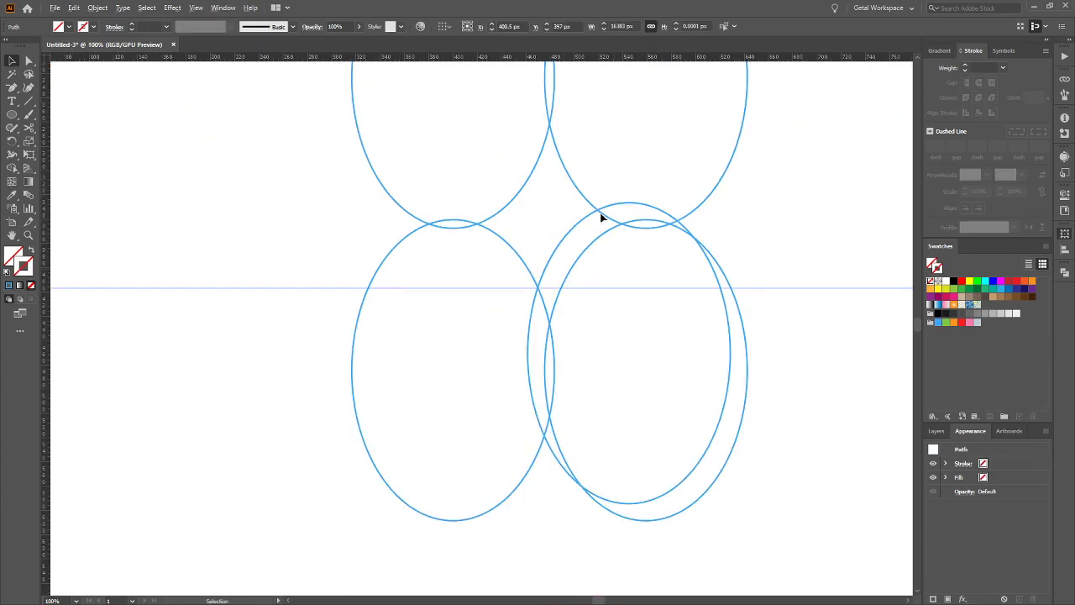
pyautogui.scroll(5, 601, 213)
pyautogui.scroll(3, 601, 214)
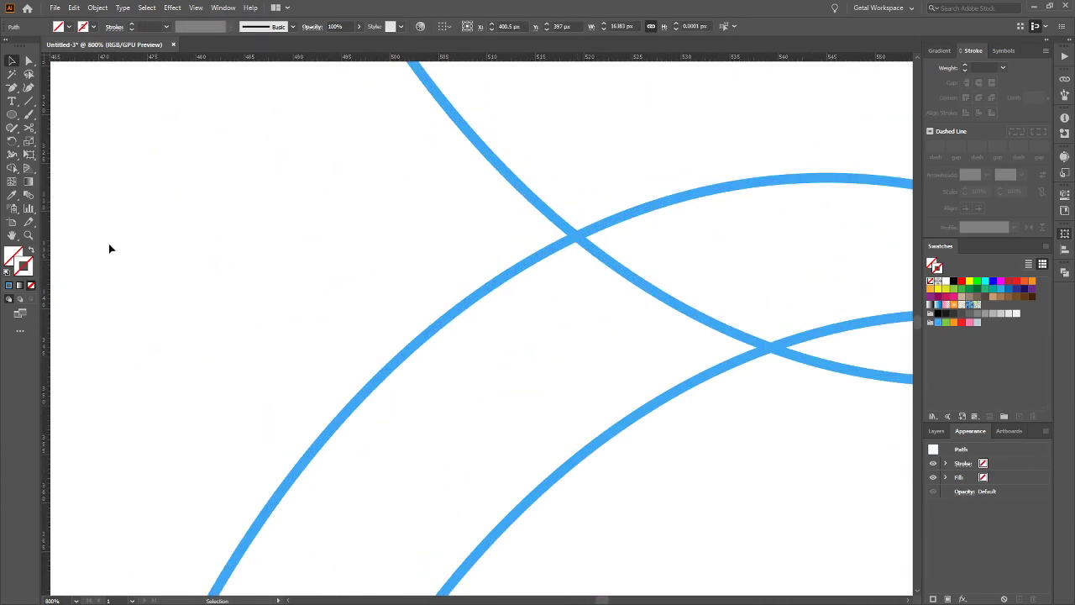
pyautogui.moveTo(48, 204); pyautogui.dragTo(574, 242)
# Make an offset copy of the lower-left ellipse, shifted up and to the right
pyautogui.scroll(-5, 574, 242)
pyautogui.hscroll(-3, 504, 294)
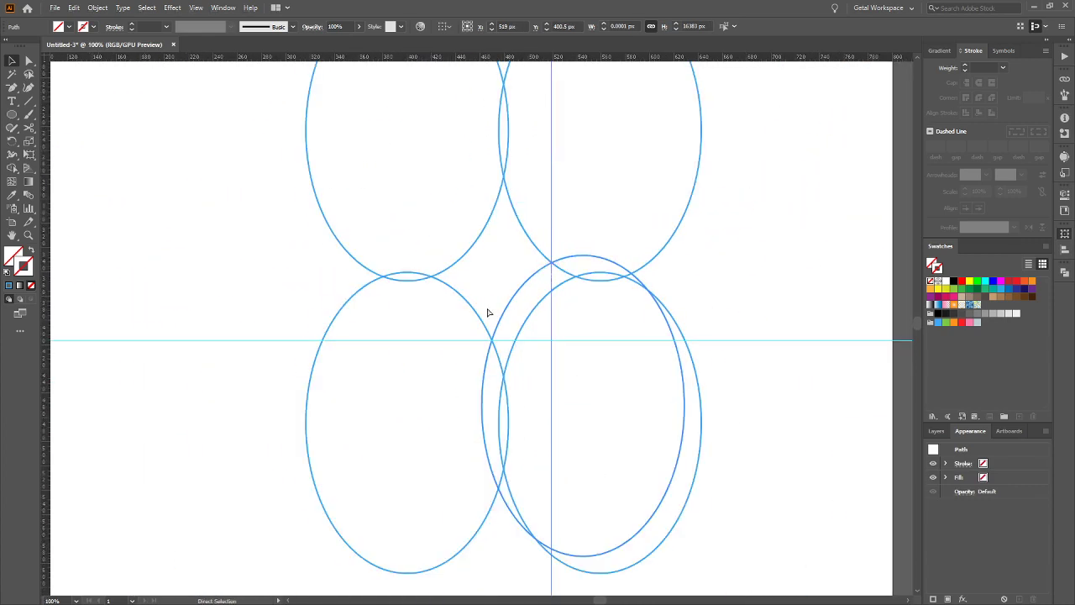
pyautogui.scroll(3, 607, 300)
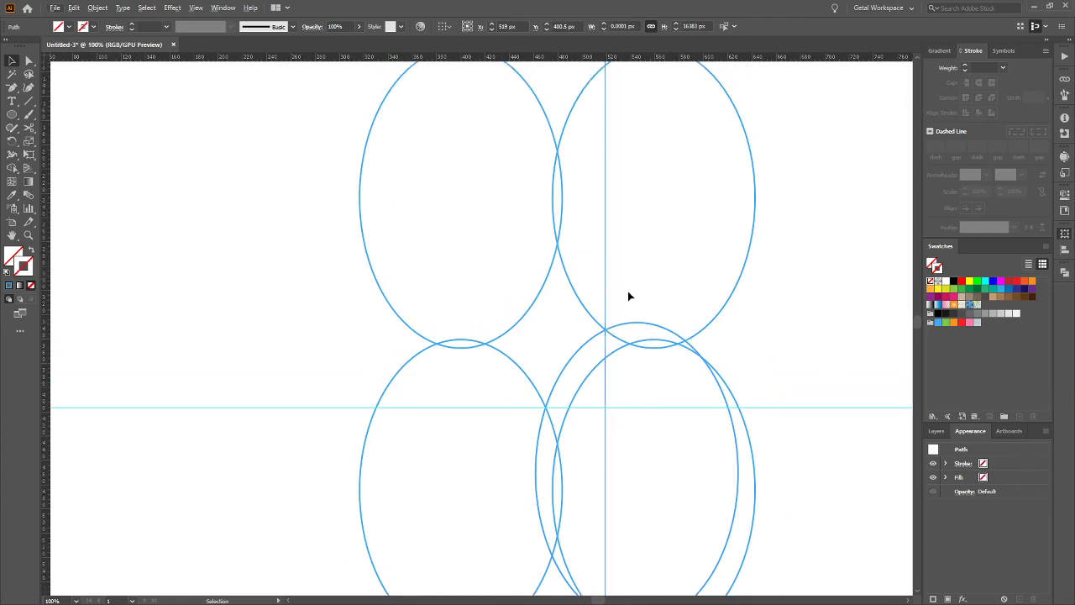
pyautogui.scroll(-2, 626, 292)
pyautogui.hscroll(2, 588, 311)
pyautogui.scroll(1, 546, 345)
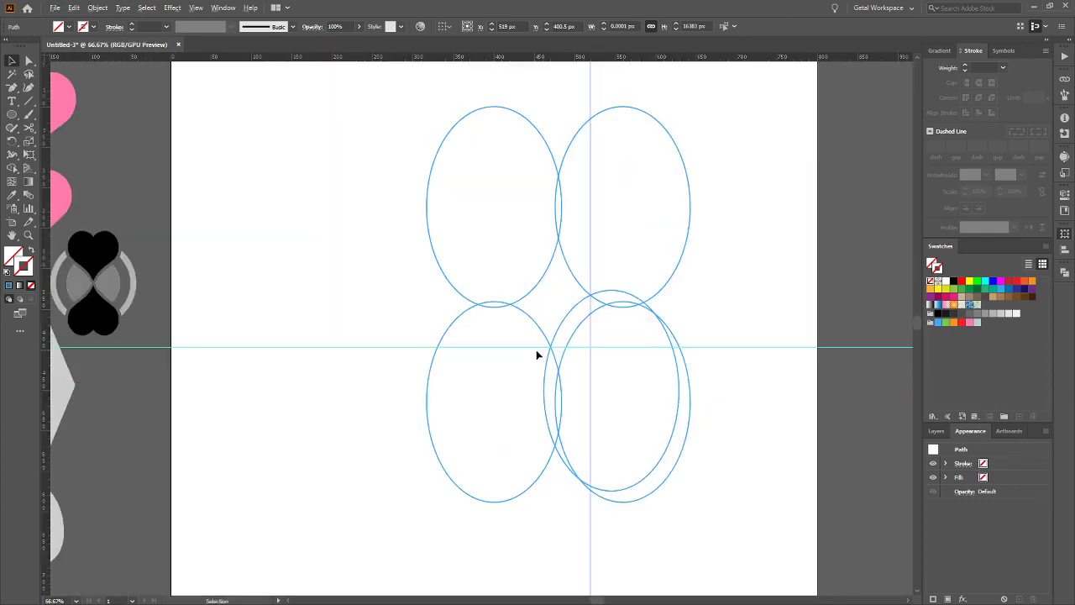
pyautogui.scroll(-1, 549, 332)
pyautogui.scroll(1, 550, 336)
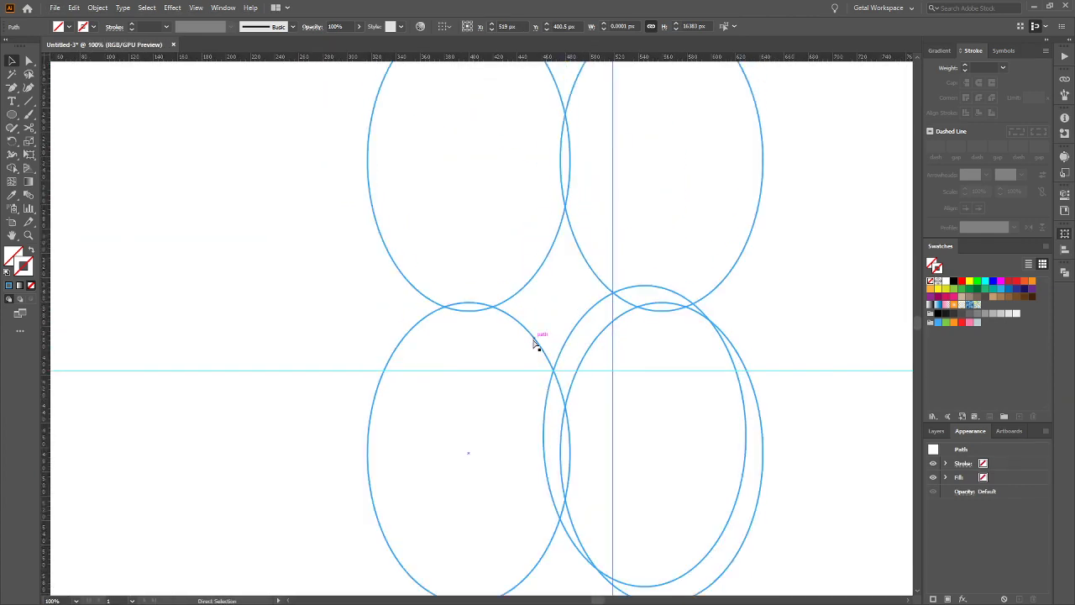
pyautogui.hscroll(1, 542, 340)
pyautogui.scroll(-1, 540, 341)
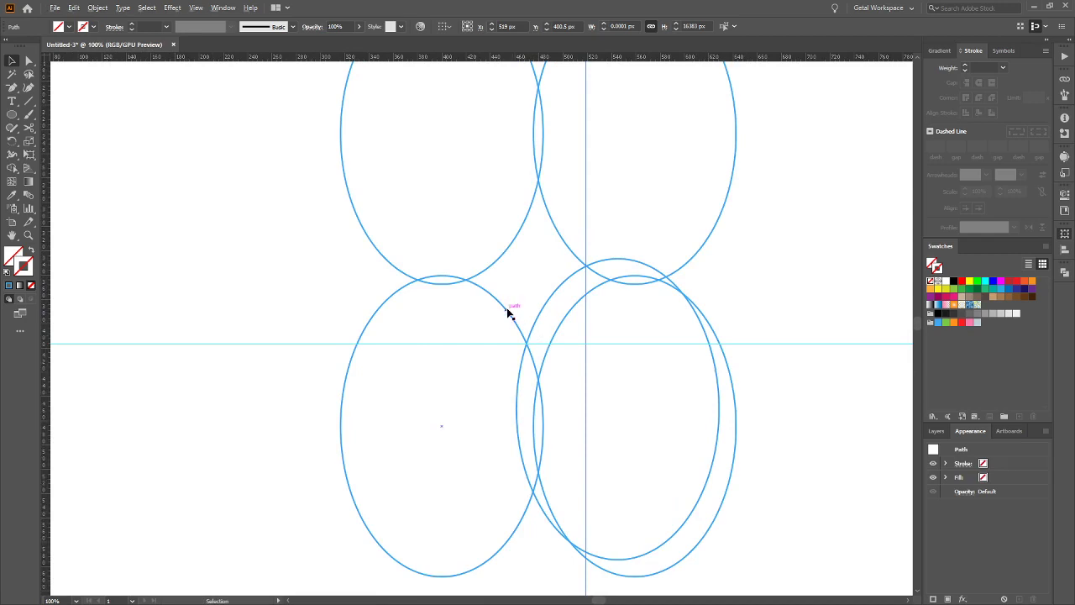
pyautogui.moveTo(509, 308); pyautogui.dragTo(528, 303)
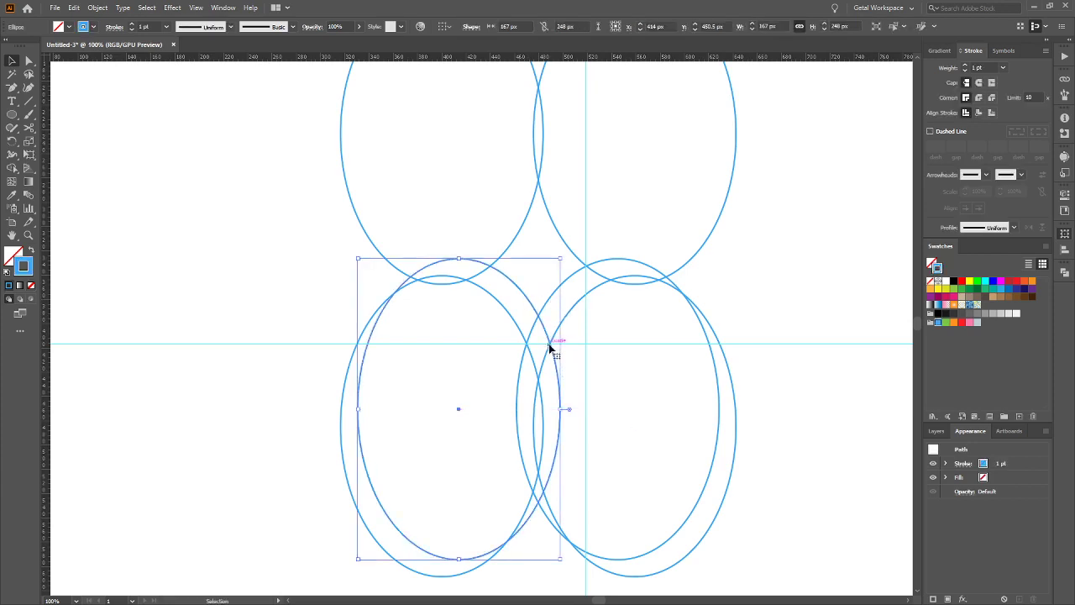
# Make an offset copy of the upper-right ellipse, shifted down-left
pyautogui.click(785, 288)
pyautogui.scroll(3, 787, 290)
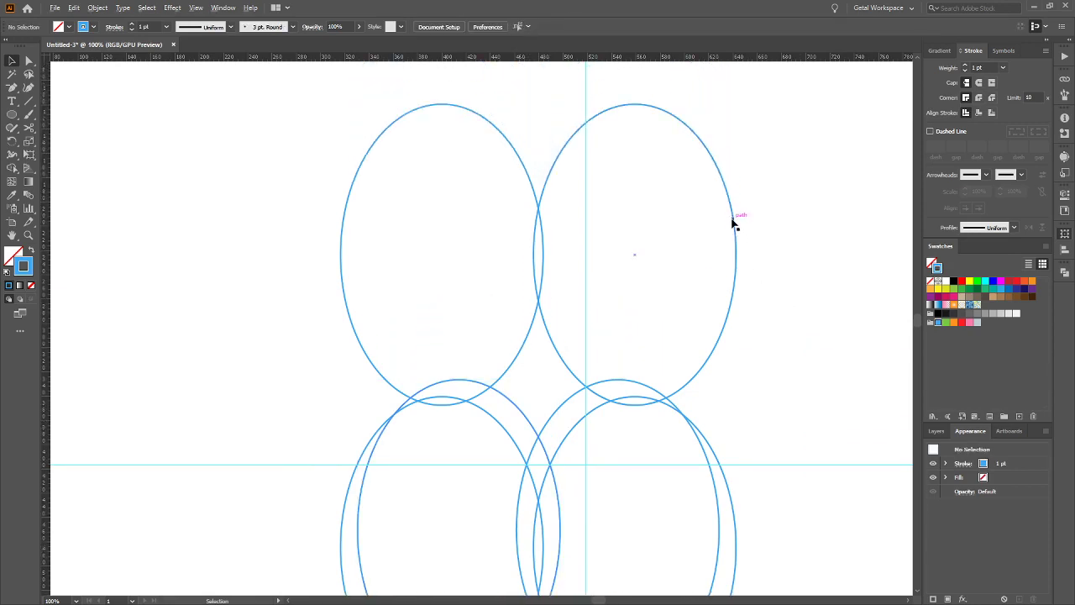
pyautogui.moveTo(734, 217); pyautogui.dragTo(716, 237)
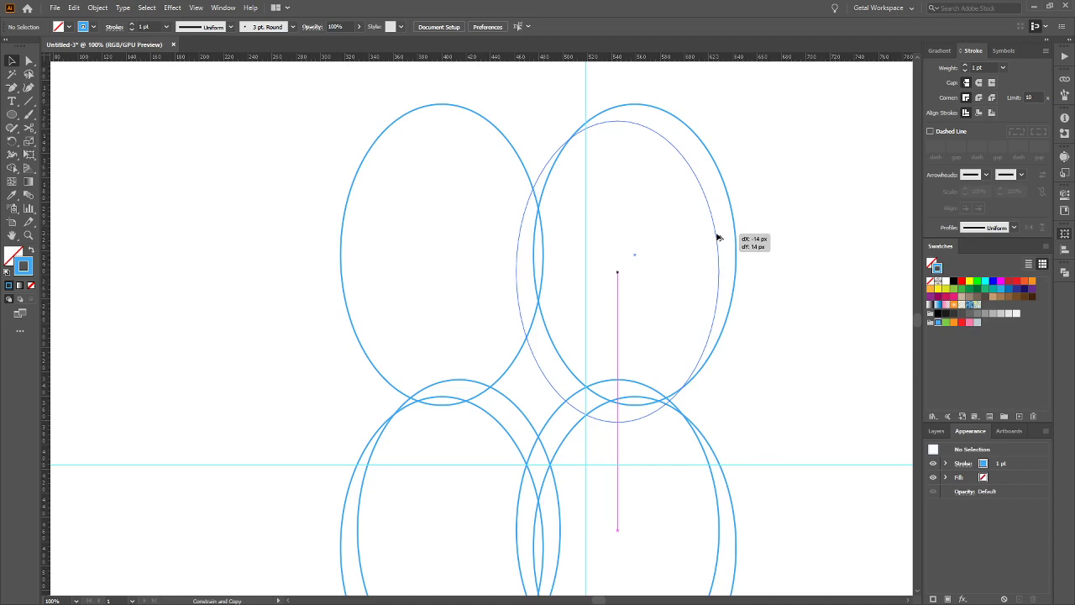
pyautogui.moveTo(718, 238); pyautogui.dragTo(718, 238)
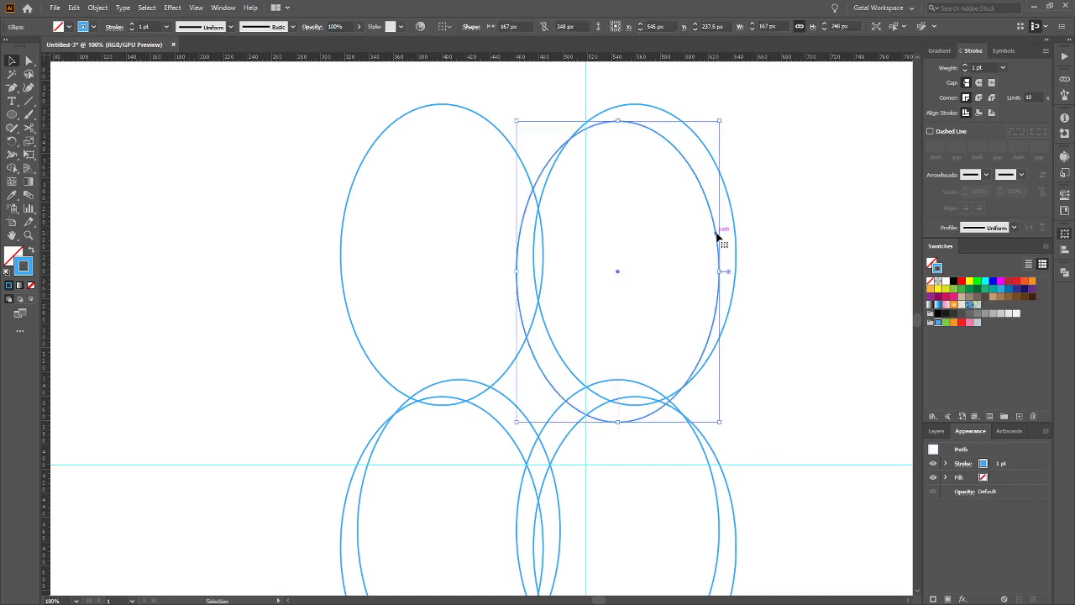
# Make an offset copy of the upper-left ellipse, shifted down-right
pyautogui.scroll(2, 556, 424)
pyautogui.scroll(2, 644, 424)
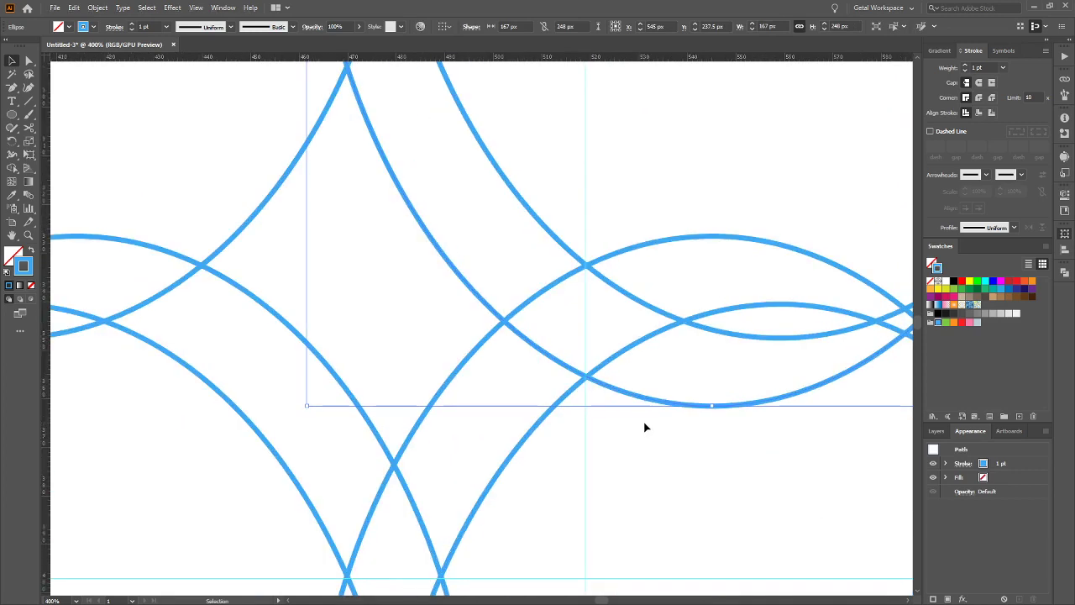
pyautogui.scroll(-5, 605, 391)
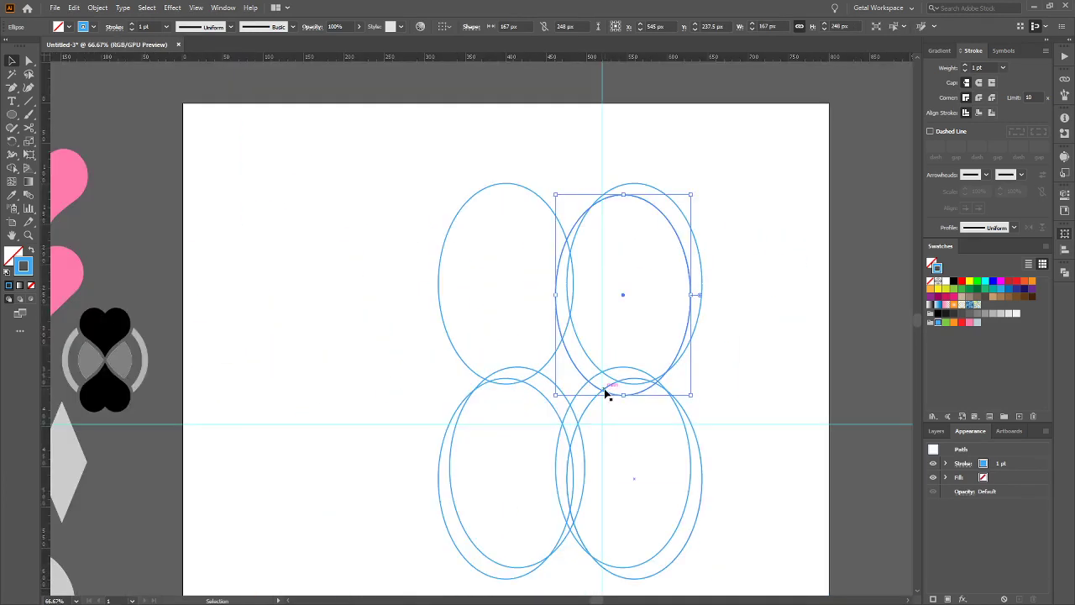
pyautogui.scroll(1, 605, 393)
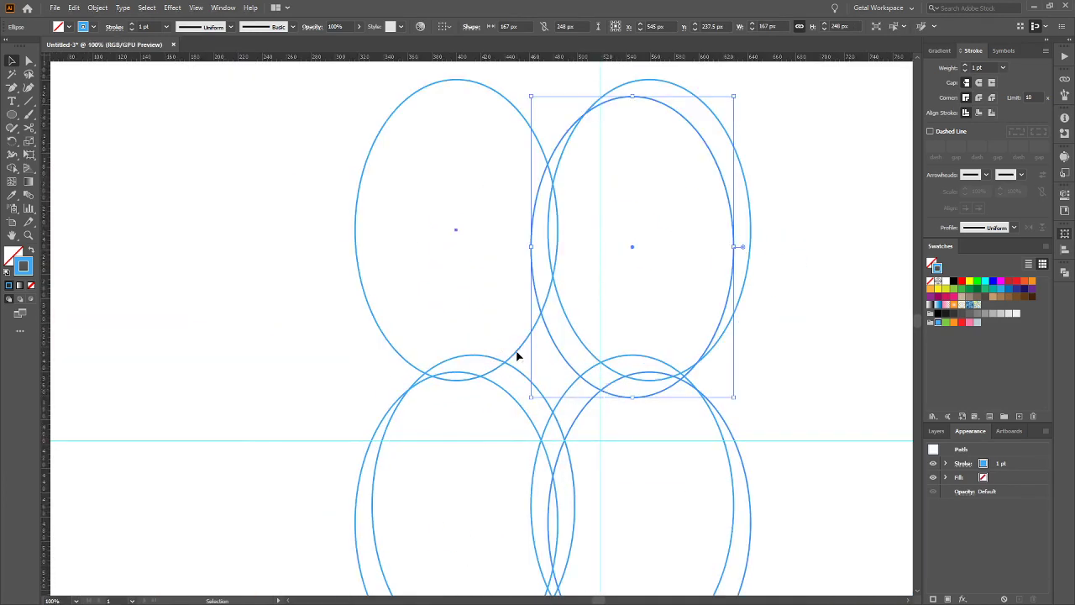
pyautogui.moveTo(521, 359); pyautogui.dragTo(535, 373)
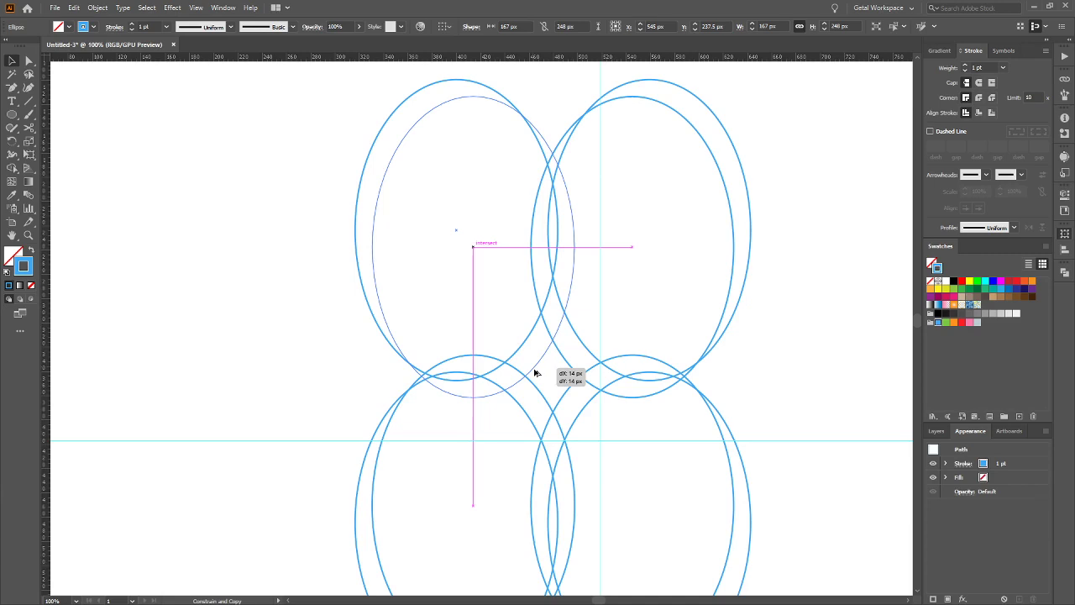
pyautogui.moveTo(535, 373); pyautogui.dragTo(535, 372)
# Zoom in and marquee-select all eight ellipses together
pyautogui.click(804, 334)
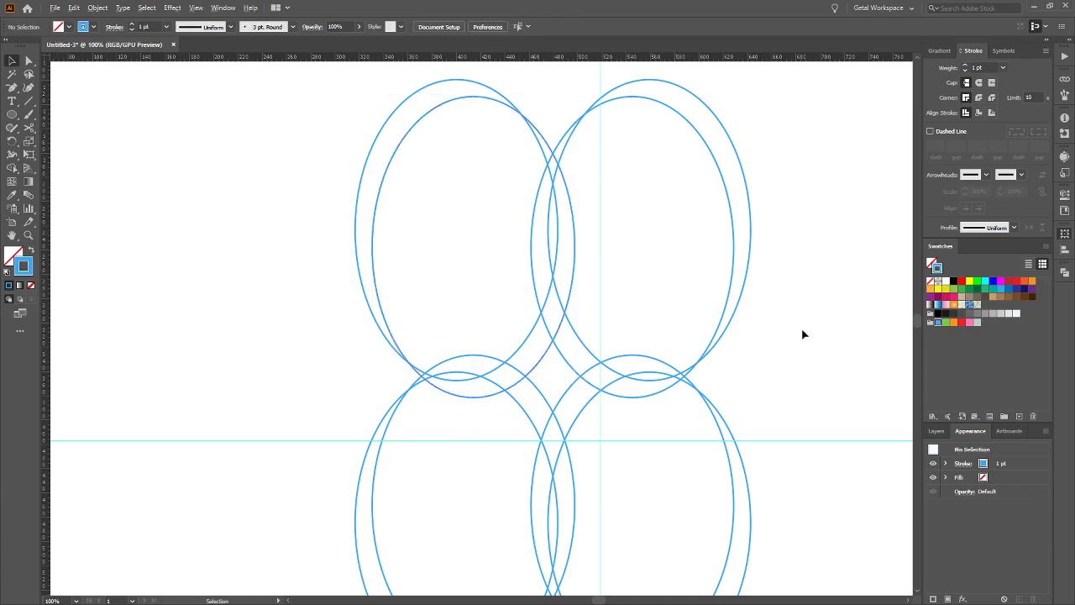
pyautogui.hotkey('ctrl', '+')
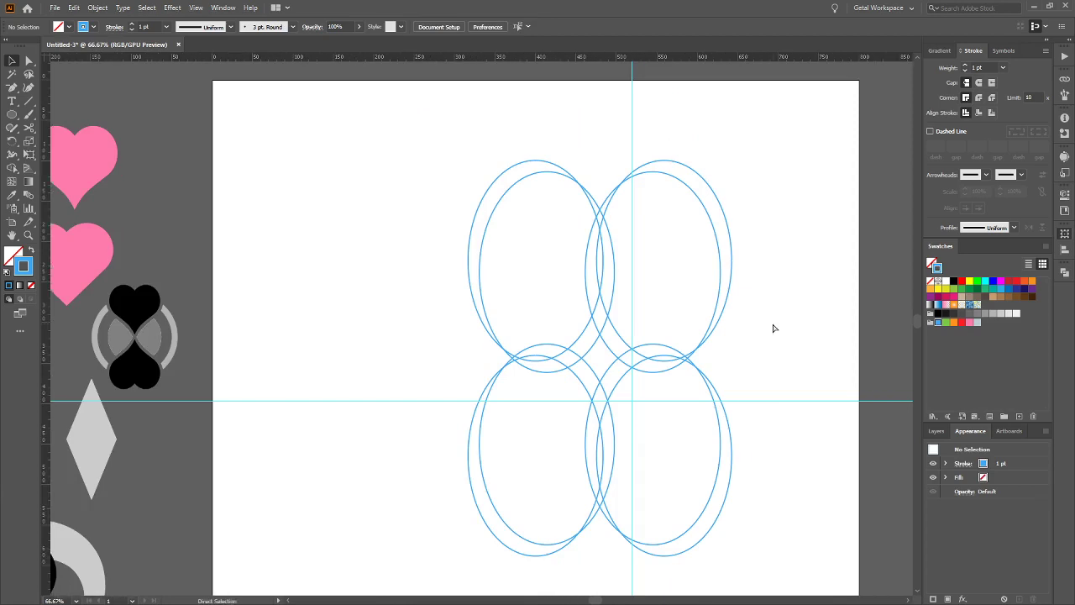
pyautogui.scroll(-1, 761, 322)
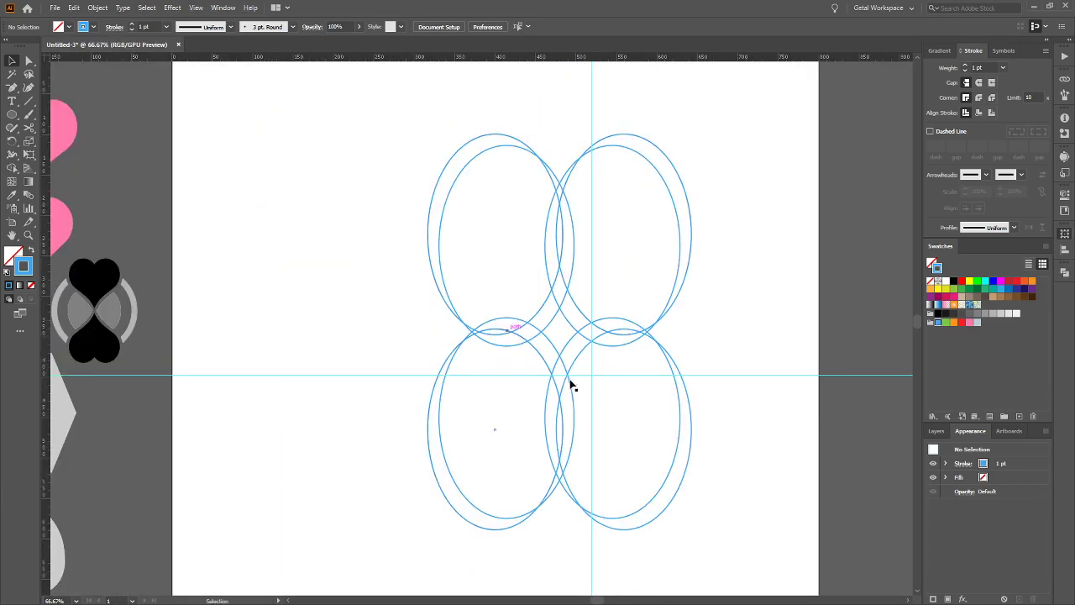
pyautogui.moveTo(398, 129); pyautogui.dragTo(726, 574)
# With the Shape Builder tool (Shift+M), merge the central overlapping regions into one shape
pyautogui.hotkey('shift', 'm')
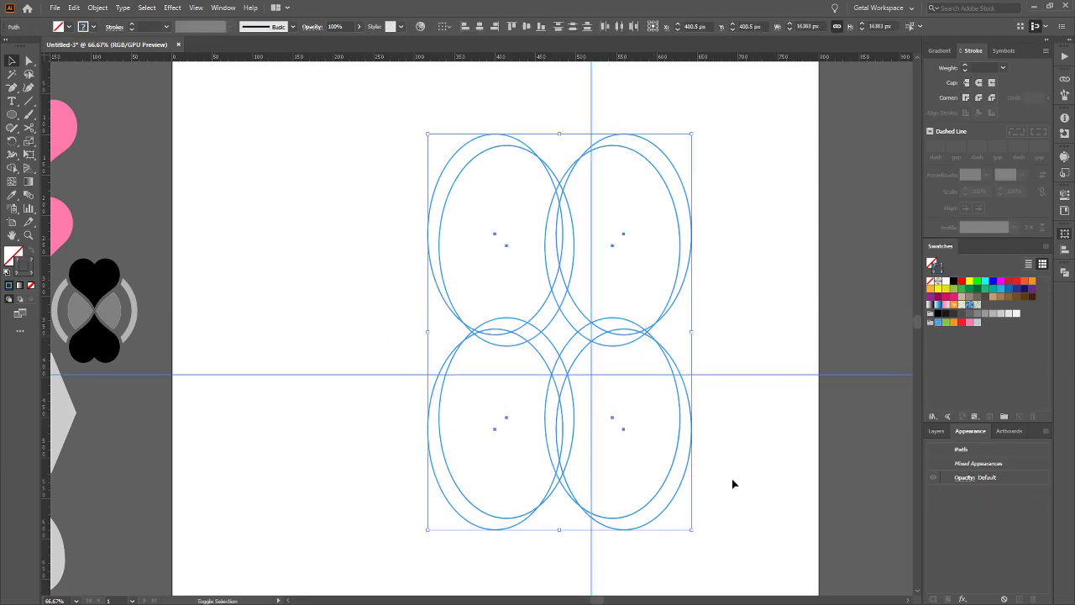
pyautogui.scroll(2, 648, 428)
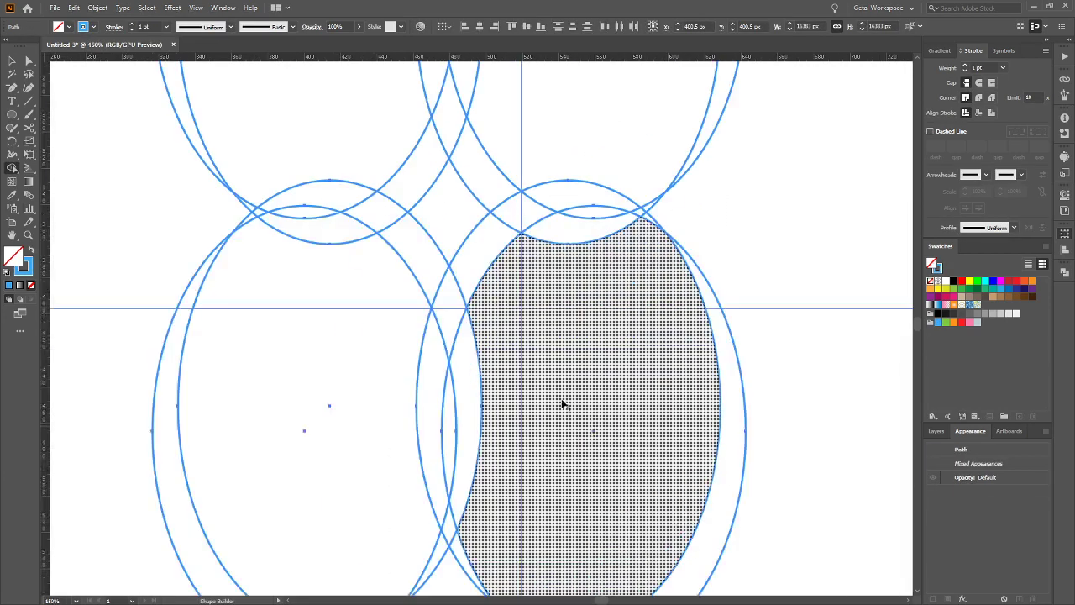
pyautogui.scroll(1, 506, 375)
pyautogui.moveTo(466, 211)
pyautogui.mouseDown()
pyautogui.moveTo(393, 281)
pyautogui.moveTo(423, 311)
pyautogui.moveTo(431, 341)
pyautogui.moveTo(459, 361)
pyautogui.moveTo(509, 287)
pyautogui.moveTo(511, 257)
pyautogui.mouseUp()
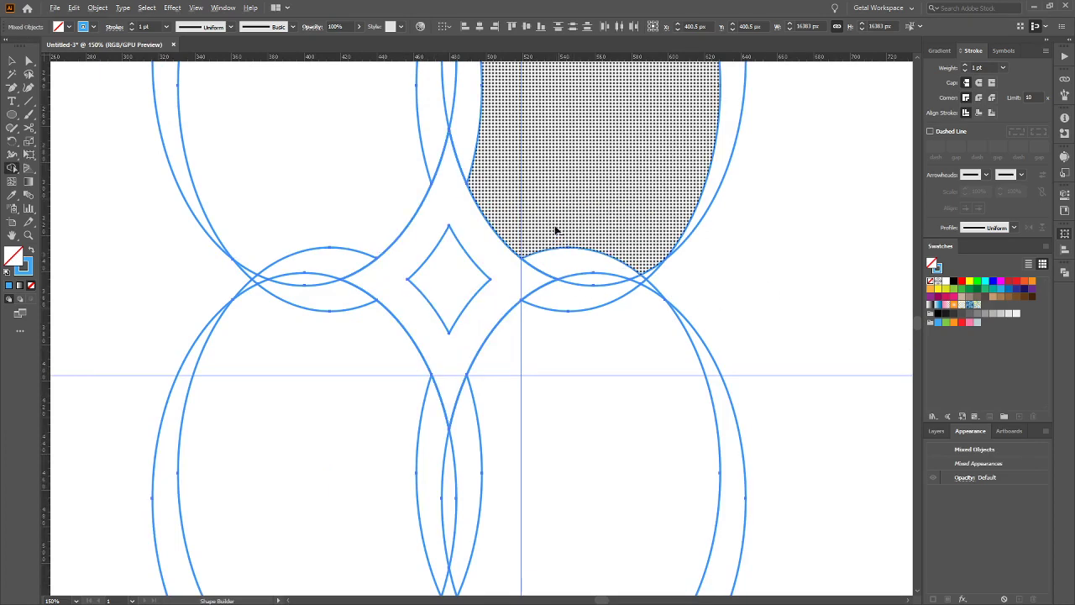
pyautogui.moveTo(556, 228)
pyautogui.mouseDown()
pyautogui.moveTo(594, 281)
pyautogui.moveTo(592, 316)
pyautogui.moveTo(503, 477)
pyautogui.moveTo(435, 500)
pyautogui.moveTo(387, 481)
pyautogui.moveTo(325, 402)
pyautogui.moveTo(296, 329)
pyautogui.moveTo(293, 241)
pyautogui.moveTo(343, 141)
pyautogui.moveTo(423, 105)
pyautogui.moveTo(532, 123)
pyautogui.mouseUp()
# Delete the left and right crescent fragments, leaving only the four-pointed star outline
pyautogui.moveTo(679, 199)
pyautogui.mouseDown()
pyautogui.moveTo(666, 440)
pyautogui.moveTo(645, 229)
pyautogui.moveTo(636, 315)
pyautogui.mouseUp()
pyautogui.moveTo(261, 235)
pyautogui.mouseDown()
pyautogui.moveTo(264, 307)
pyautogui.moveTo(244, 218)
pyautogui.moveTo(199, 437)
pyautogui.moveTo(263, 401)
pyautogui.mouseUp()
pyautogui.scroll(-3, 331, 425)
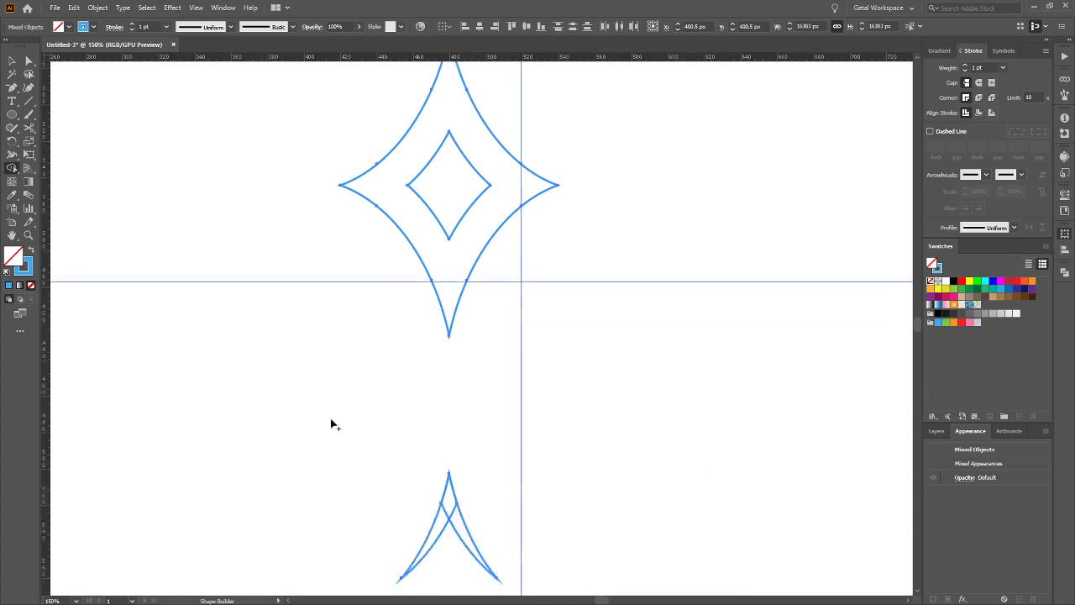
pyautogui.moveTo(417, 503)
pyautogui.mouseDown()
pyautogui.moveTo(463, 547)
pyautogui.moveTo(482, 513)
pyautogui.mouseUp()
pyautogui.scroll(10, 638, 365)
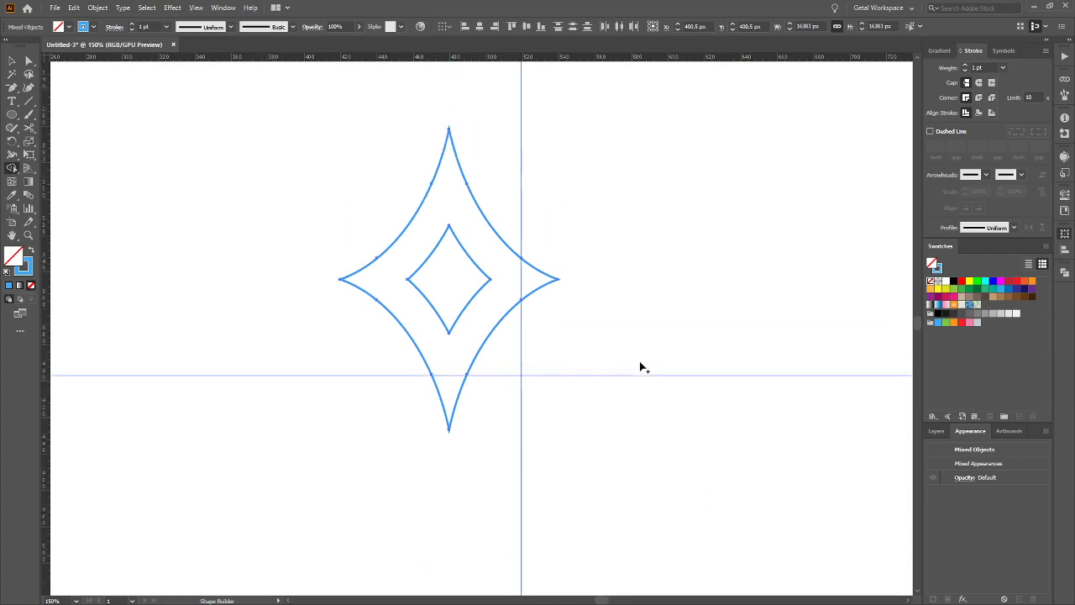
pyautogui.scroll(4, 639, 364)
pyautogui.moveTo(408, 293)
pyautogui.mouseDown()
pyautogui.moveTo(528, 250)
pyautogui.moveTo(432, 317)
pyautogui.moveTo(544, 363)
pyautogui.mouseUp()
pyautogui.scroll(-8, 538, 359)
pyautogui.hscroll(-2, 502, 343)
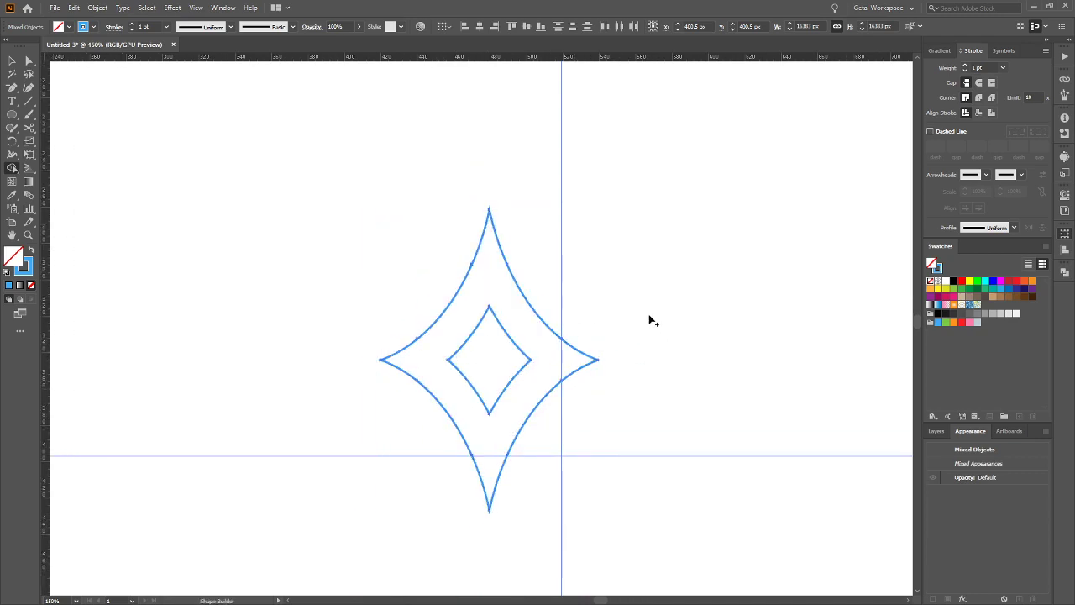
# Swap the star's fill and stroke so it becomes a solid blue star
pyautogui.press('v')
pyautogui.click(686, 335)
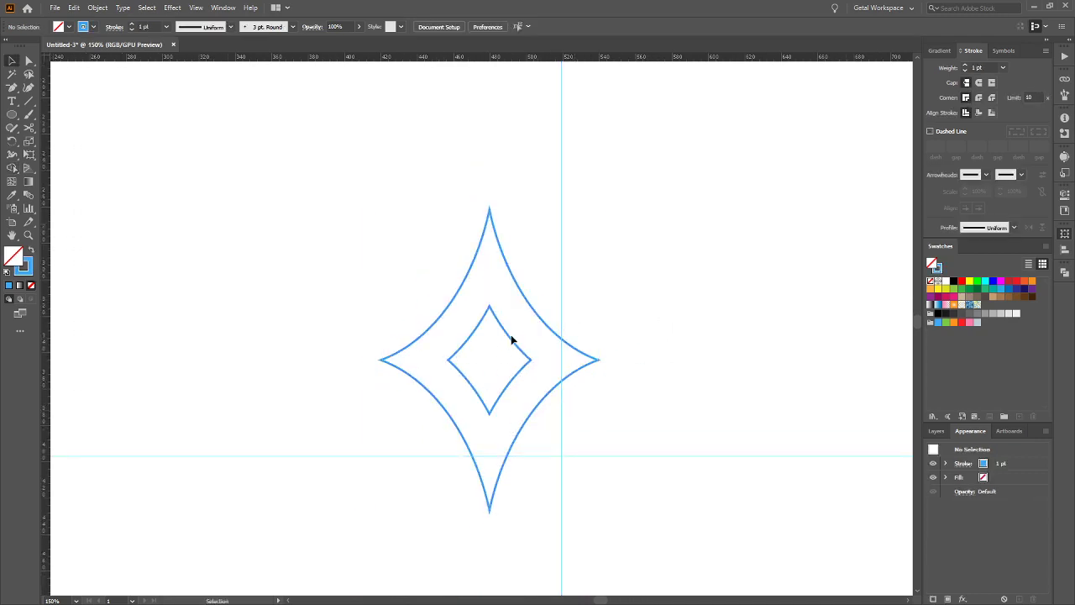
pyautogui.click(511, 339)
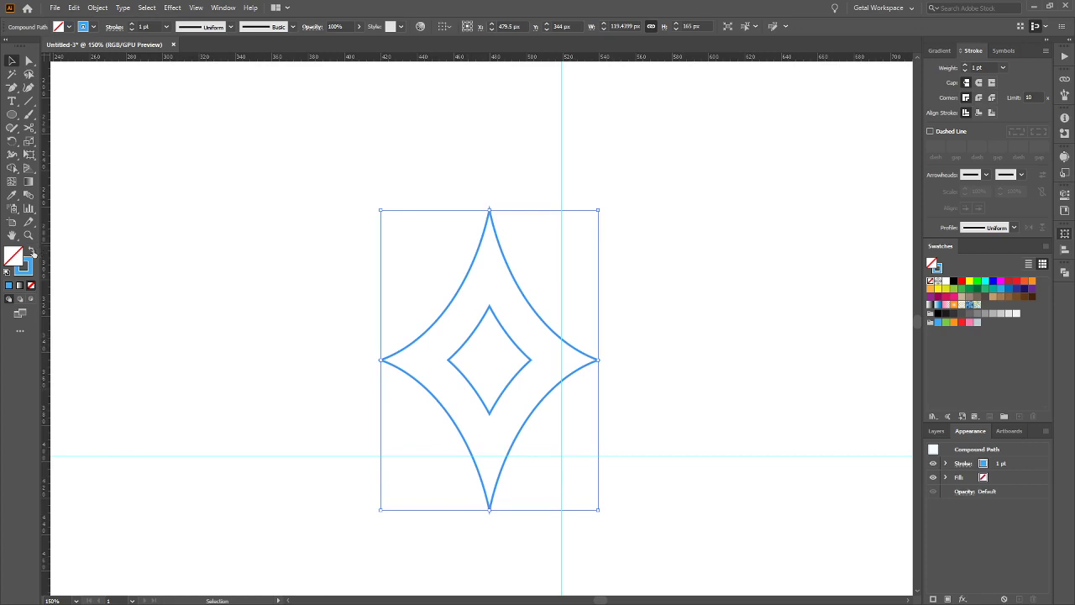
pyautogui.click(31, 251)
pyautogui.click(172, 303)
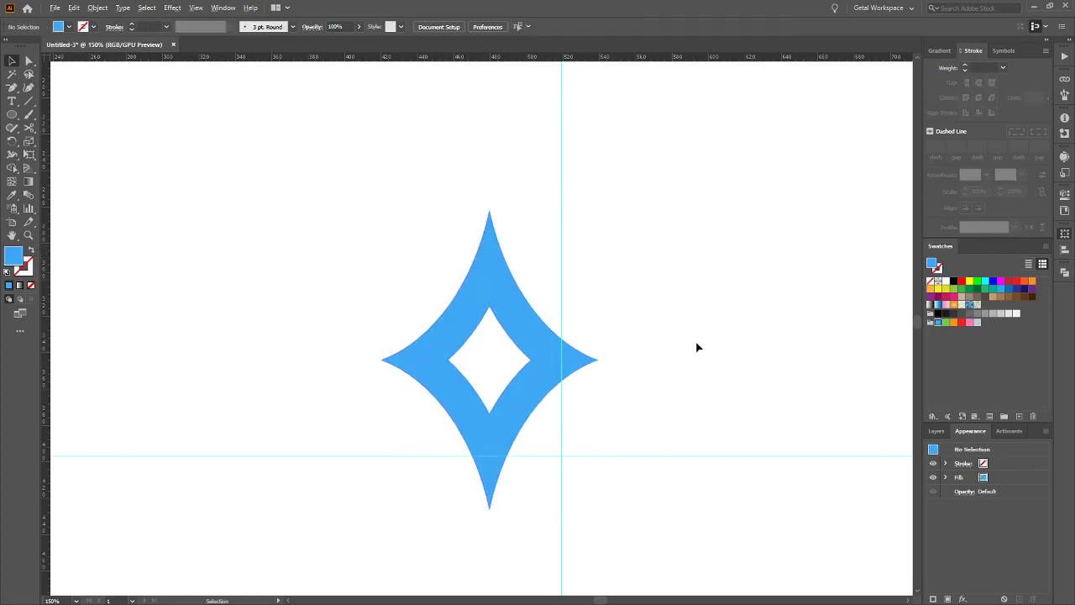
# Move the star off the artboard beside the other sample shapes
pyautogui.scroll(-3, 696, 347)
pyautogui.scroll(-1, 697, 345)
pyautogui.moveTo(644, 339); pyautogui.dragTo(271, 477)
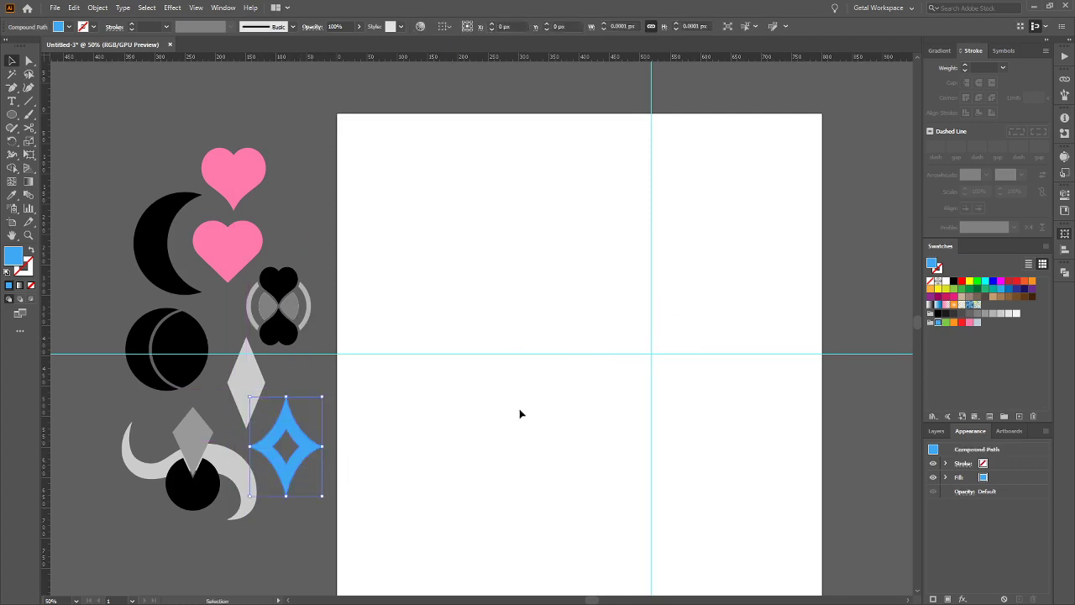
pyautogui.press('a')
pyautogui.hscroll(2, 492, 389)
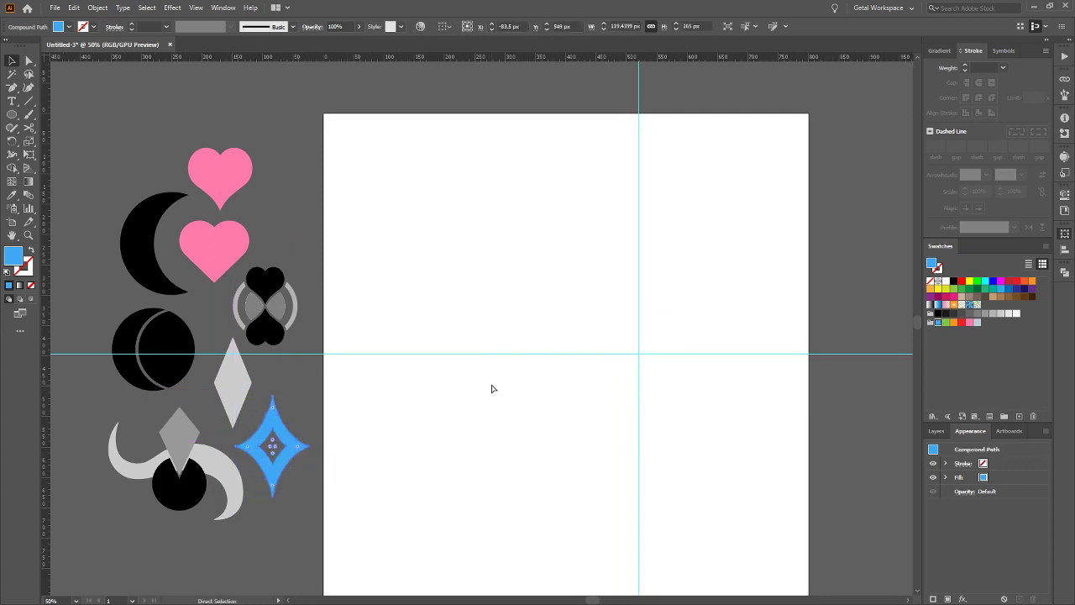
pyautogui.press('v')
pyautogui.click(557, 459)
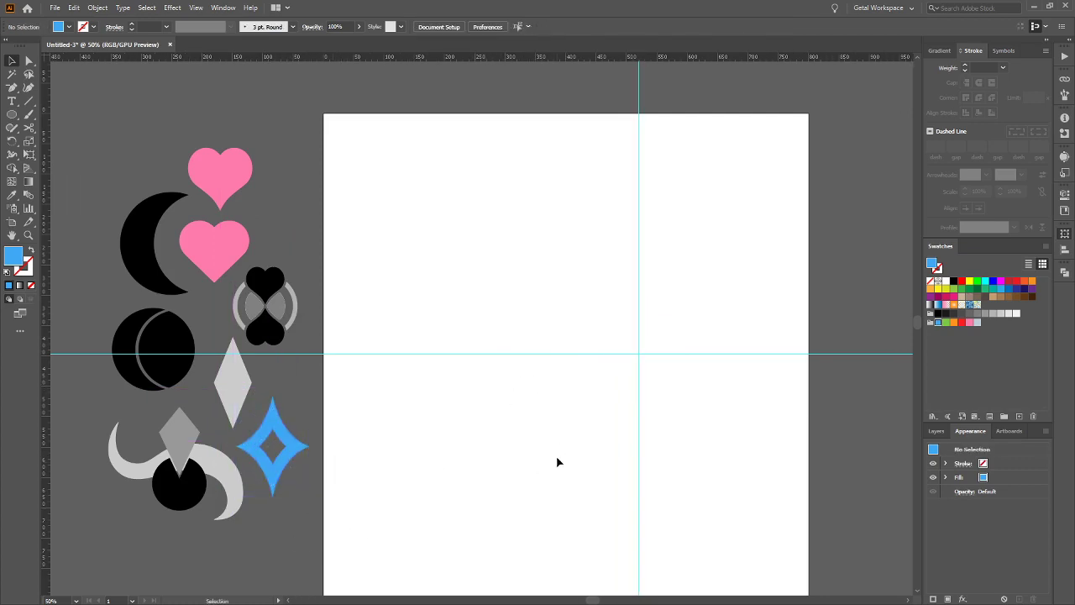
# Check the stroke and fill settings for new shapes, then dismiss the fill options
pyautogui.hscroll(4, 538, 437)
pyautogui.scroll(-3, 550, 378)
pyautogui.scroll(1, 532, 375)
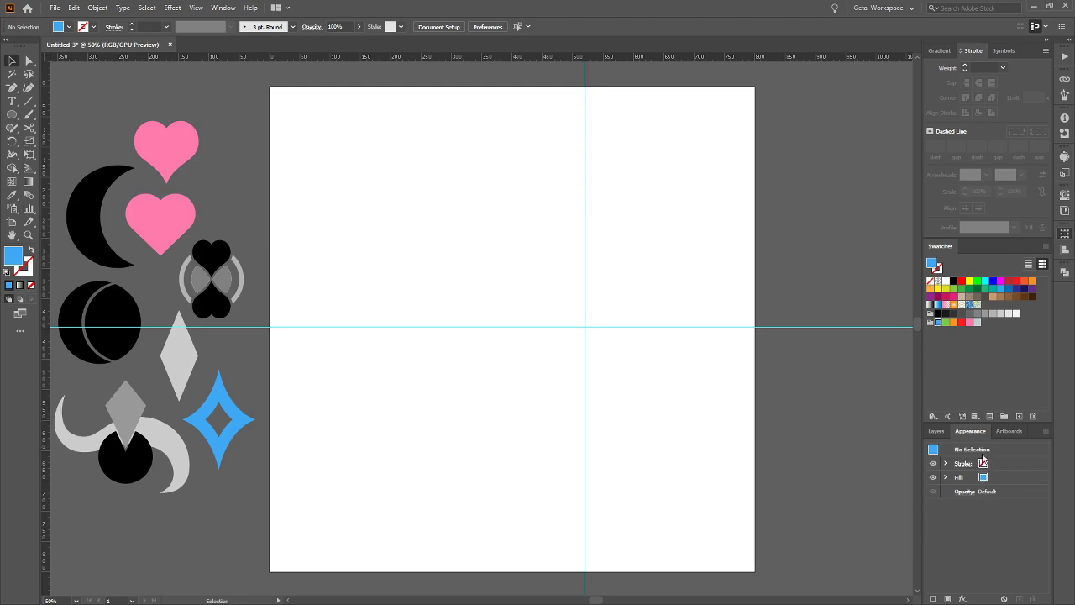
pyautogui.click(1010, 467)
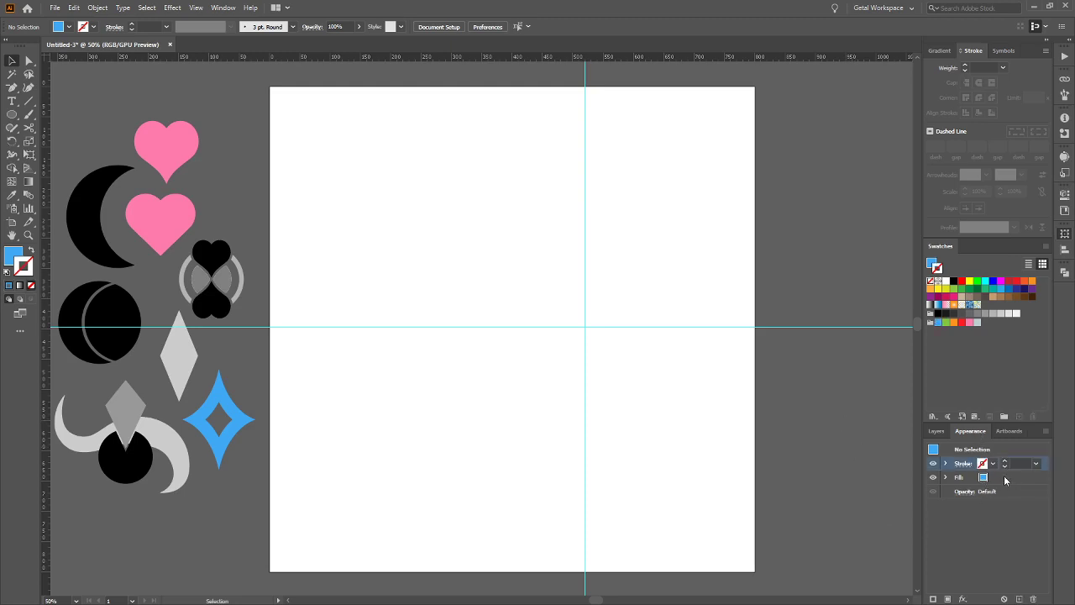
pyautogui.click(1005, 479)
pyautogui.click(999, 527)
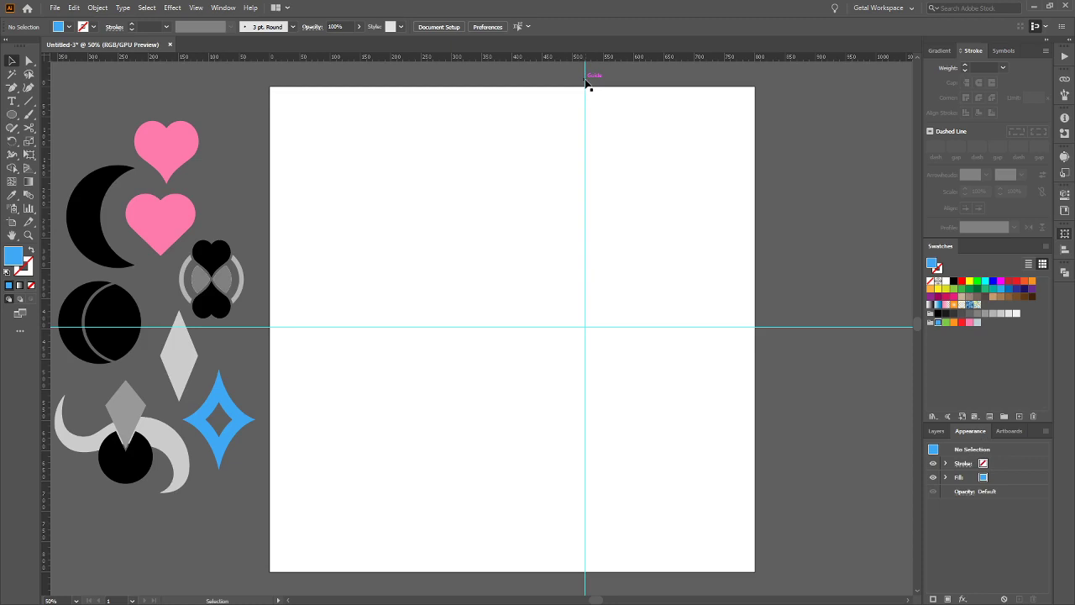
# Drag the vertical and horizontal guides back into the rulers to remove them
pyautogui.moveTo(585, 81); pyautogui.dragTo(45, 313)
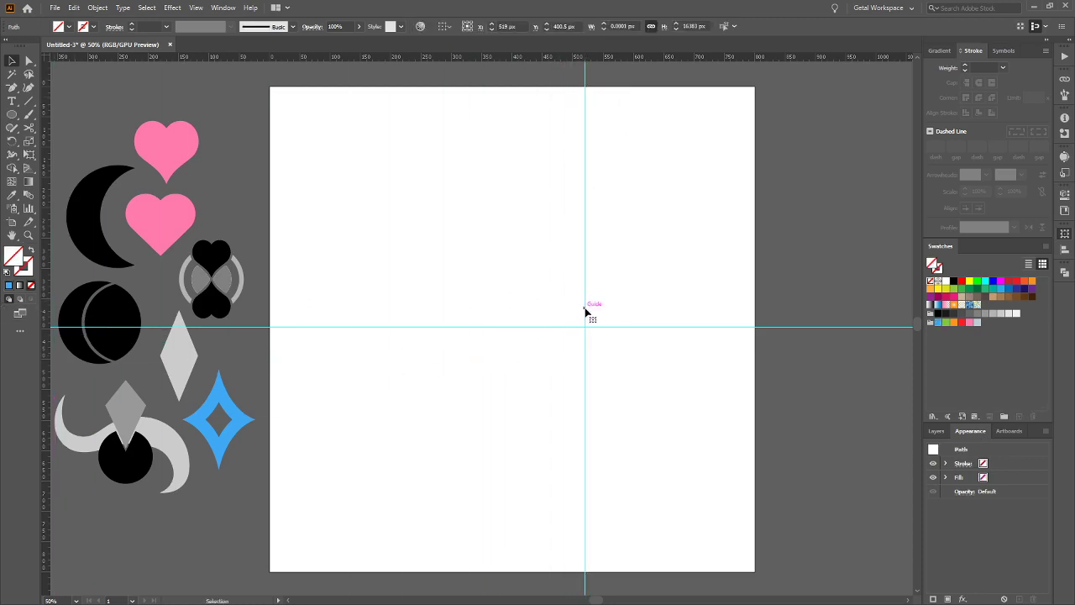
pyautogui.moveTo(588, 312); pyautogui.dragTo(47, 284)
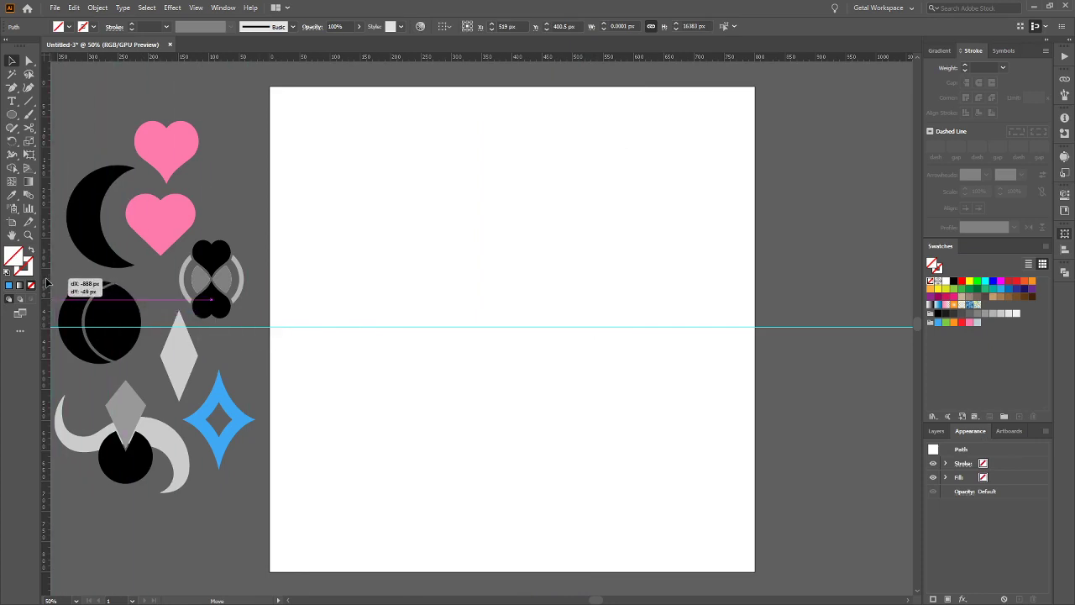
pyautogui.moveTo(590, 328); pyautogui.dragTo(641, 58)
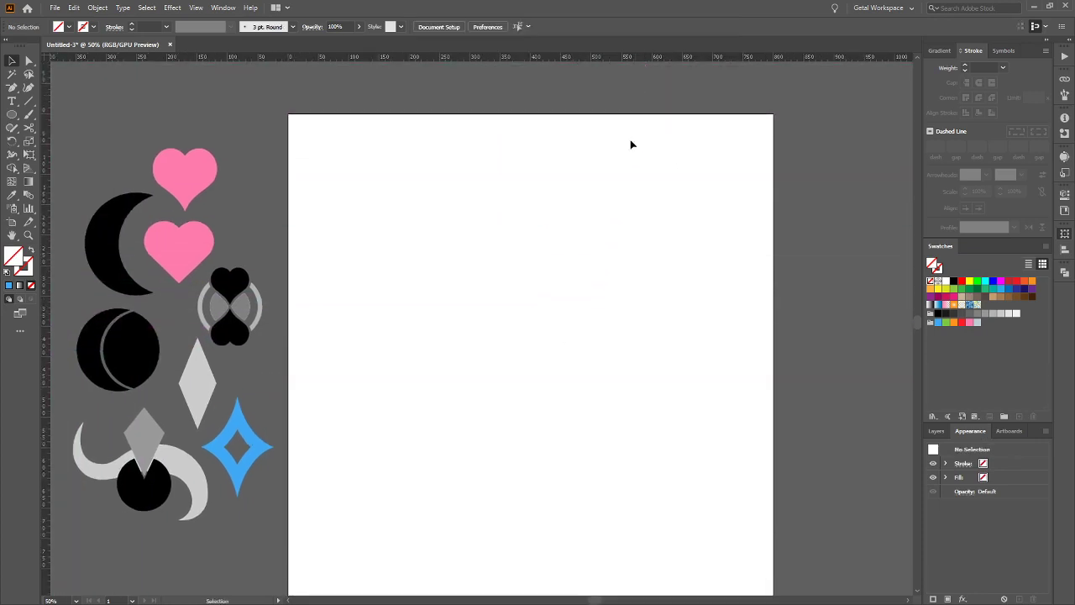
# With the Ellipse tool chosen, set new shapes to a black outline
pyautogui.scroll(-1, 633, 165)
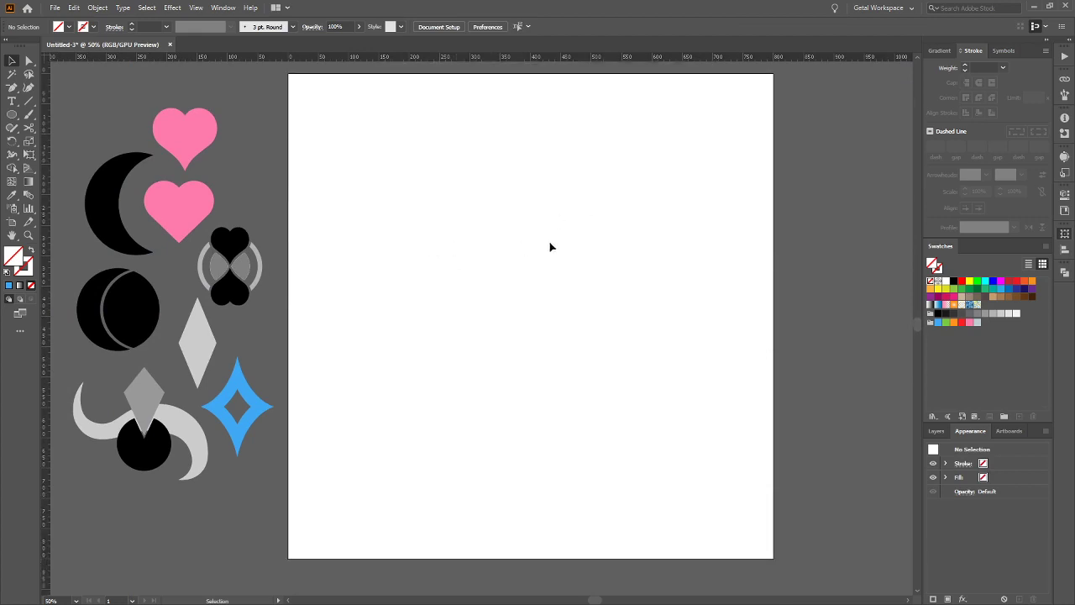
pyautogui.click(12, 115)
pyautogui.click(936, 315)
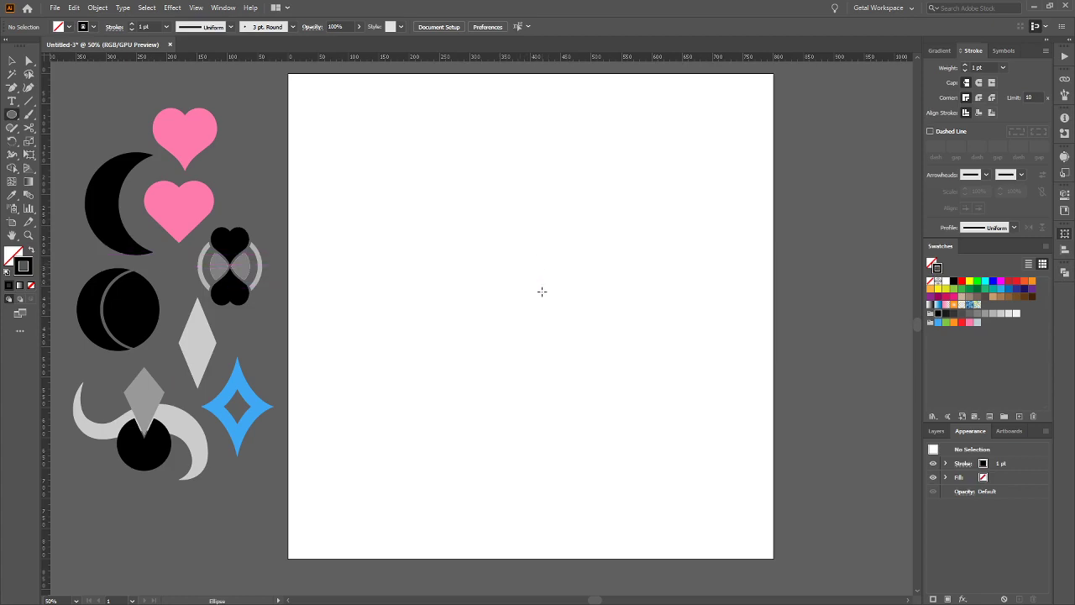
# Draw a 142 px circle, raise its stroke to 5 pt, and place an overlapping copy down-right
pyautogui.moveTo(530, 282); pyautogui.dragTo(575, 314)
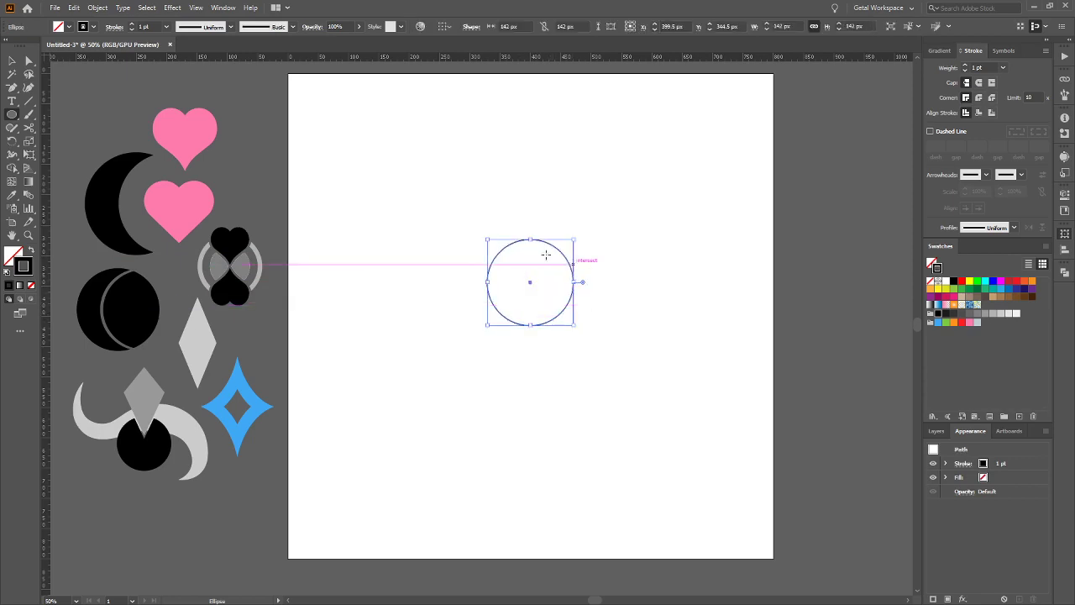
pyautogui.click(133, 26)
pyautogui.click(133, 27)
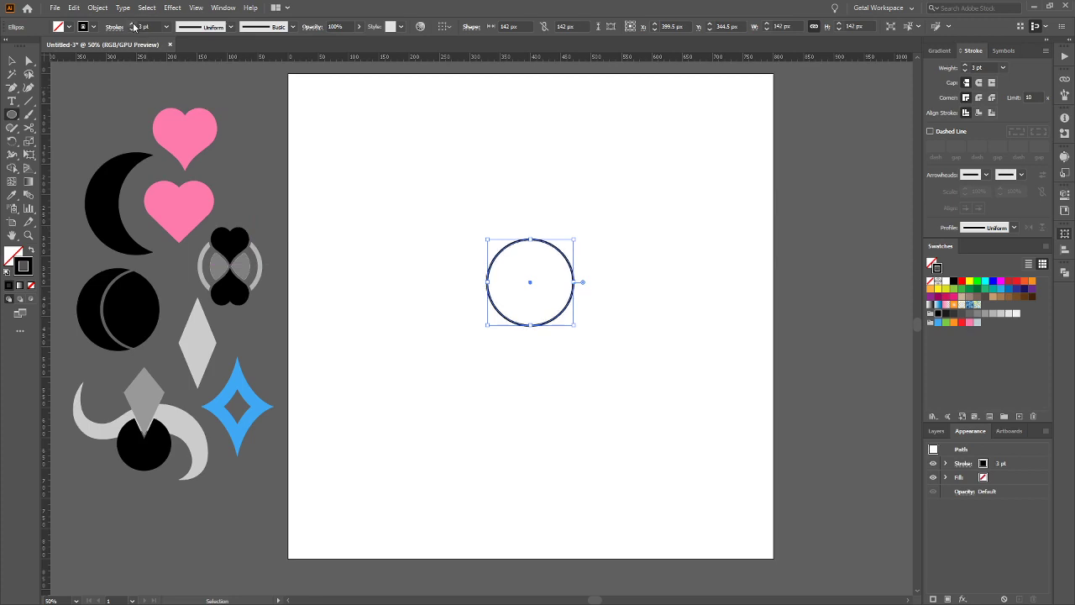
pyautogui.click(133, 27)
pyautogui.click(134, 27)
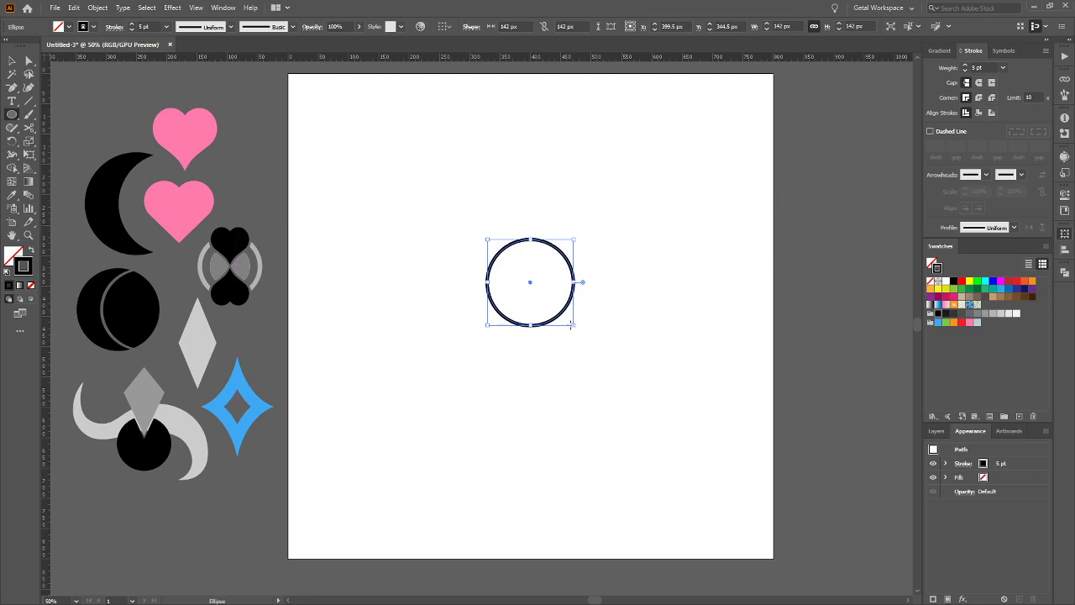
pyautogui.press('v')
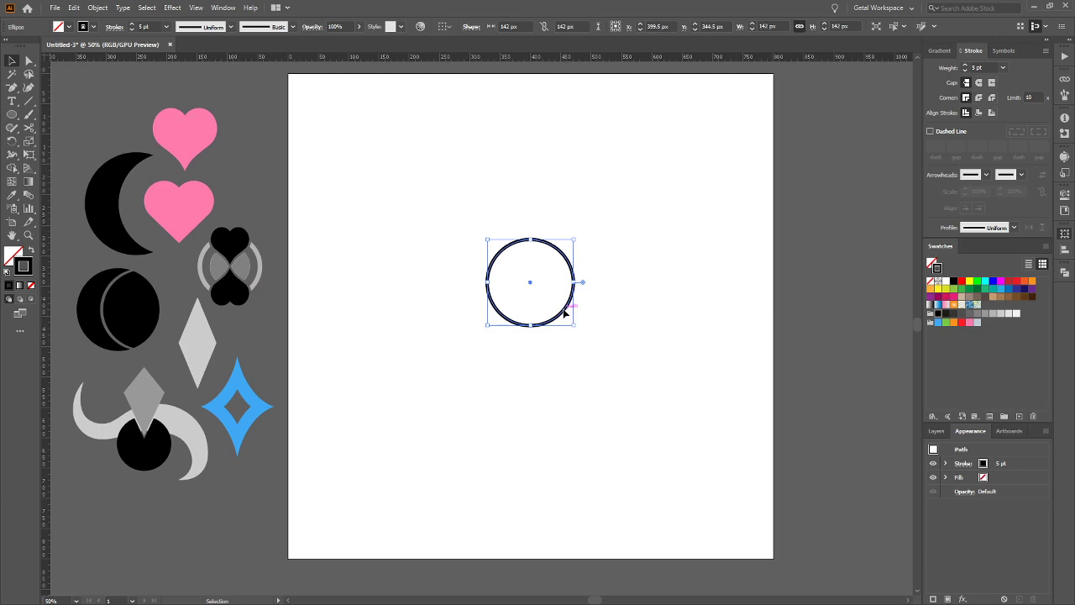
pyautogui.moveTo(565, 312); pyautogui.dragTo(584, 351)
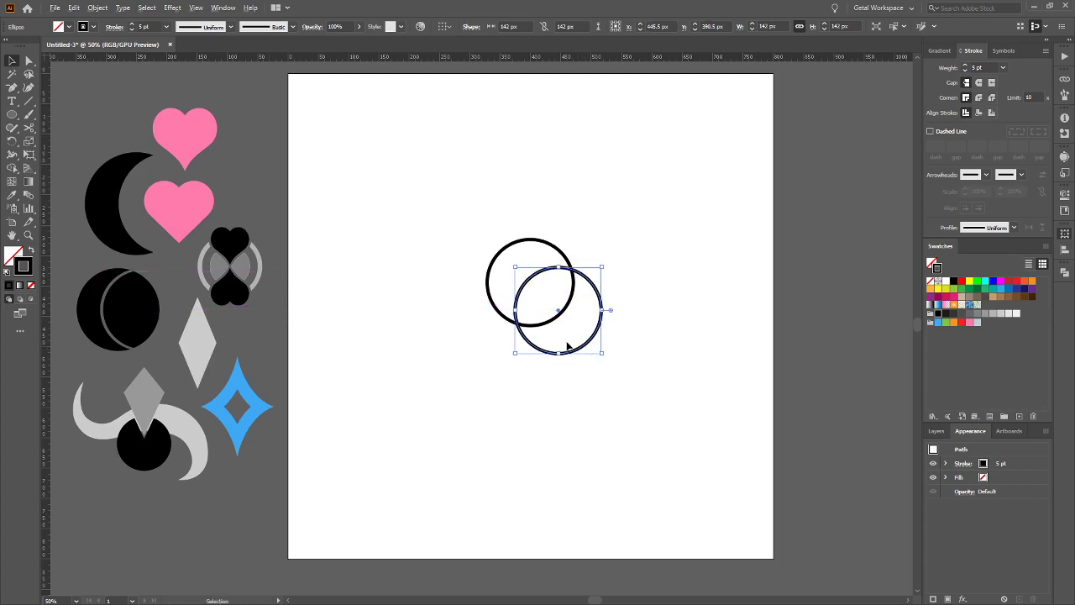
# Scale the lower circle down around its centre, cancelling a stray copy along the way
pyautogui.scroll(3, 567, 344)
pyautogui.scroll(-1, 555, 357)
pyautogui.scroll(1, 521, 378)
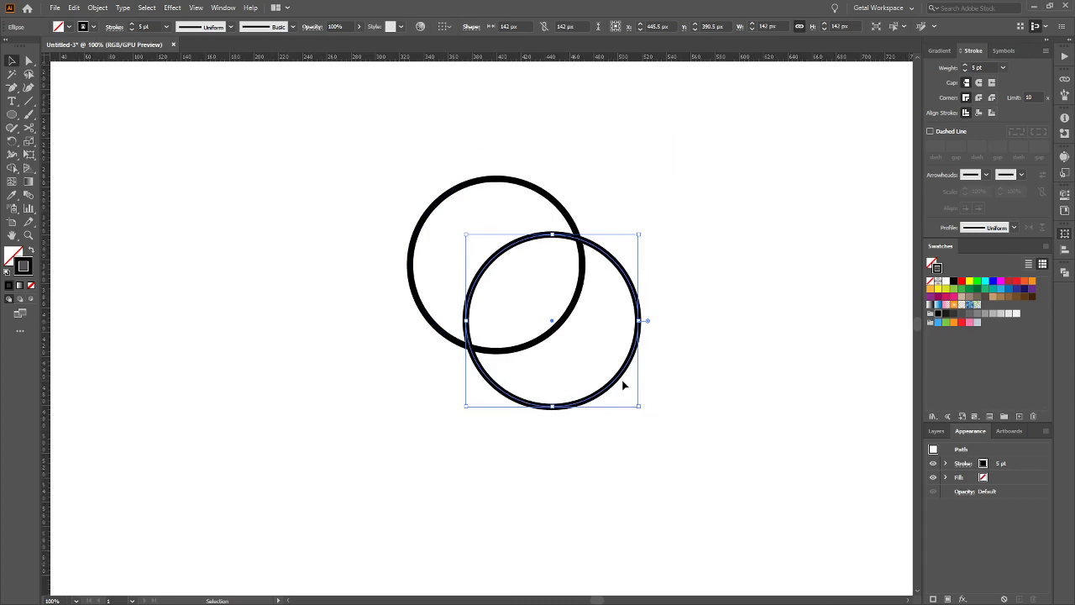
pyautogui.moveTo(615, 384); pyautogui.dragTo(691, 456)
pyautogui.press('Escape')
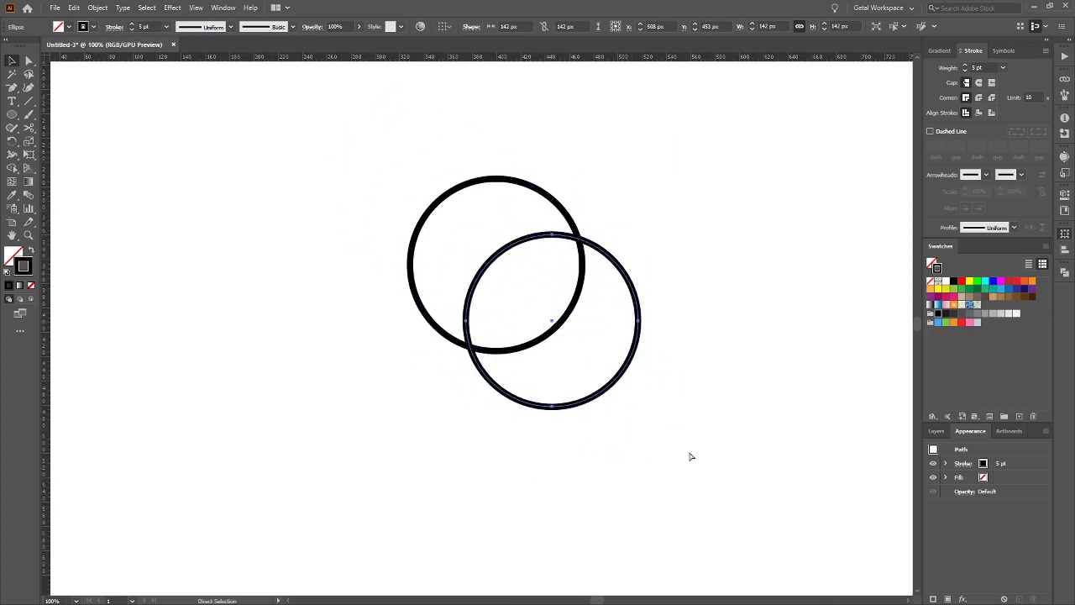
pyautogui.press('ctrl')
pyautogui.click(621, 384)
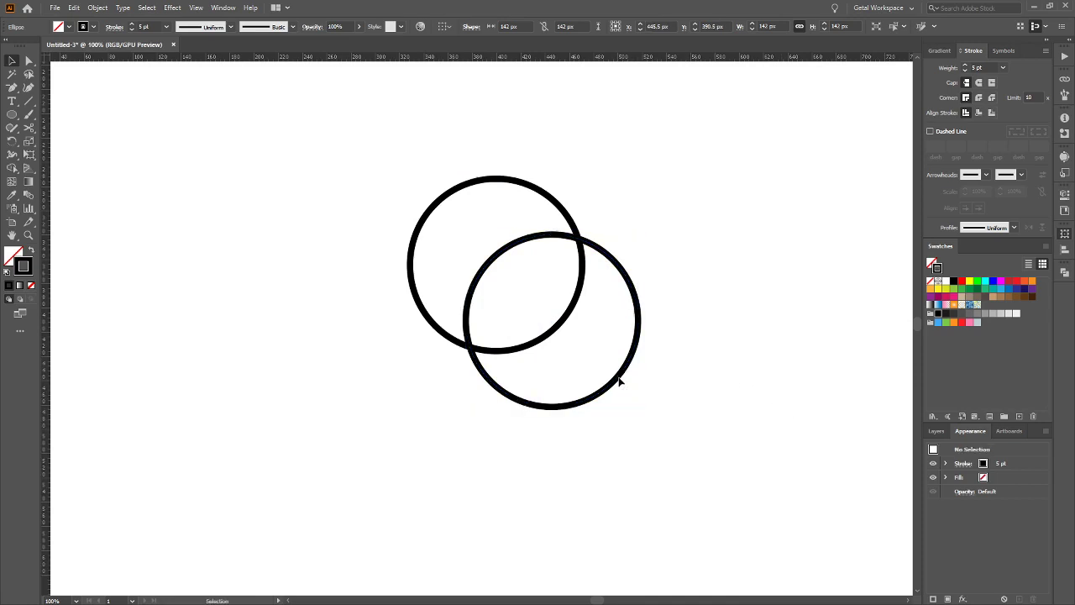
pyautogui.moveTo(618, 383)
pyautogui.mouseDown()
pyautogui.moveTo(628, 395)
pyautogui.moveTo(623, 386)
pyautogui.mouseUp()
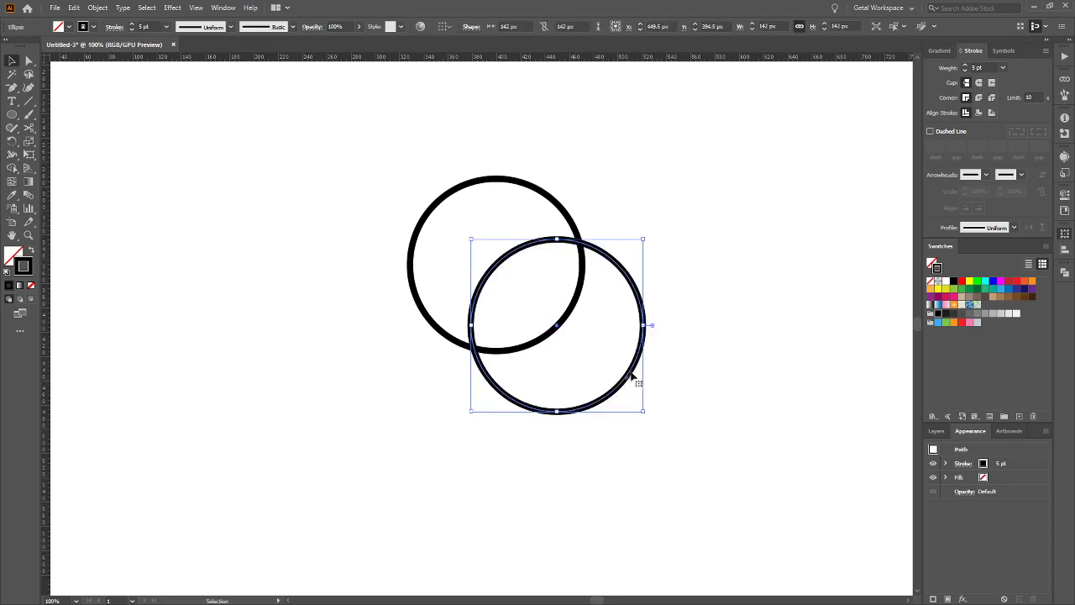
pyautogui.moveTo(645, 411)
pyautogui.mouseDown()
pyautogui.moveTo(621, 374)
pyautogui.moveTo(611, 379)
pyautogui.moveTo(653, 425)
pyautogui.moveTo(638, 417)
pyautogui.mouseUp()
pyautogui.click(673, 372)
# Add a smaller 59 px circle further down-right and a small copy near the top left
pyautogui.click(609, 382)
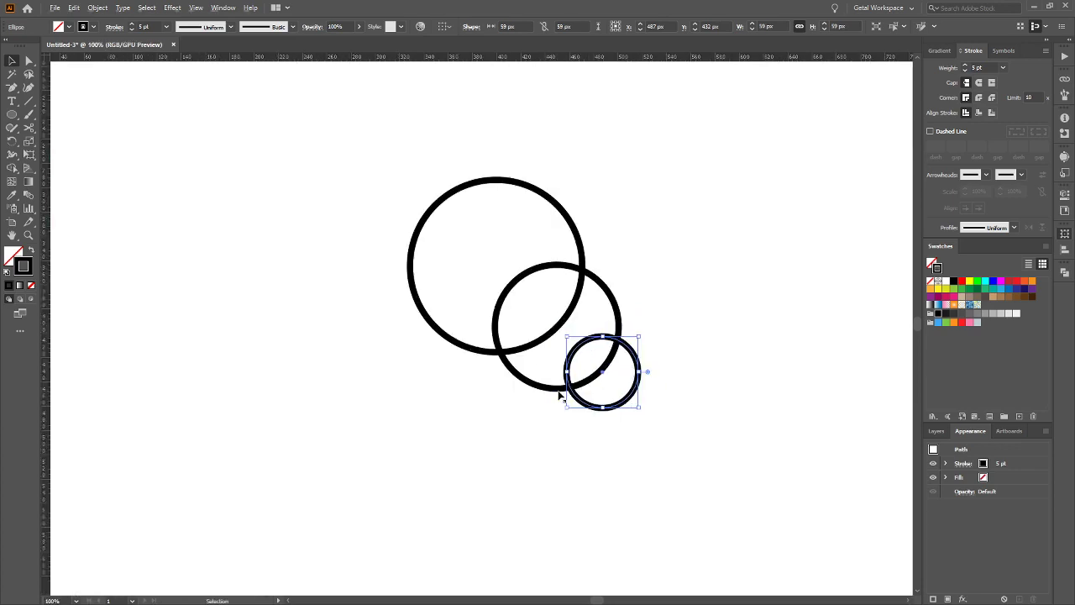
pyautogui.hotkey('ctrl', '-')
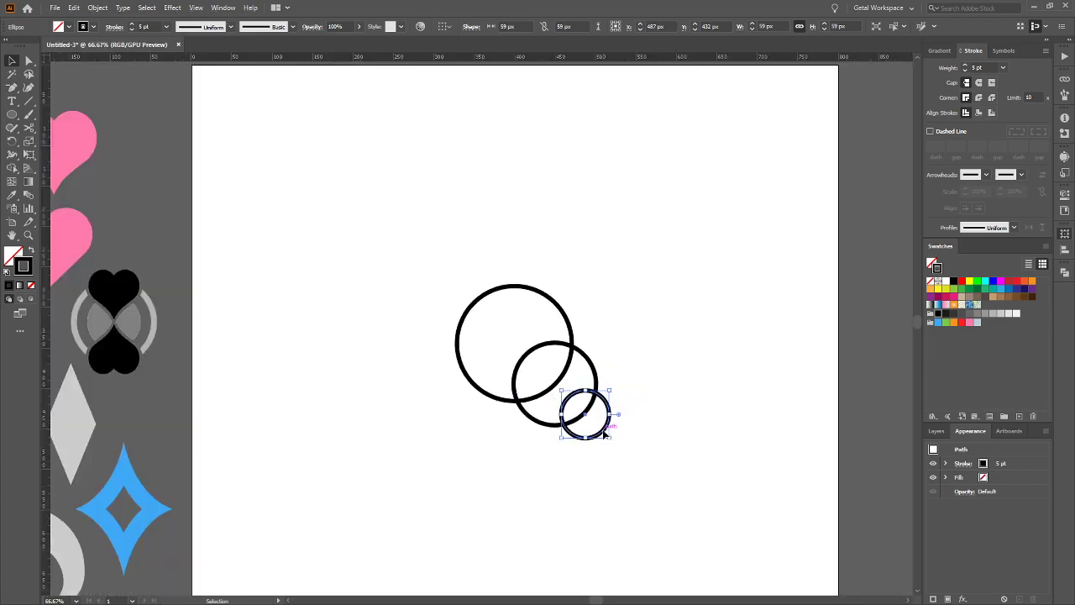
pyautogui.moveTo(603, 432); pyautogui.dragTo(425, 242)
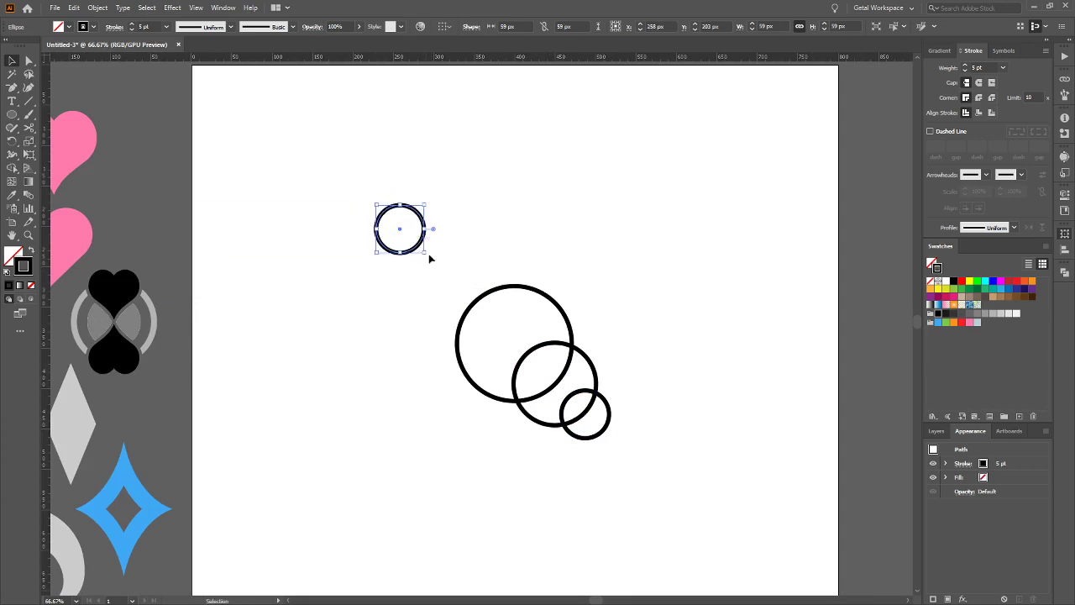
pyautogui.scroll(1, 689, 408)
pyautogui.hscroll(-2, 650, 412)
pyautogui.scroll(1, 651, 413)
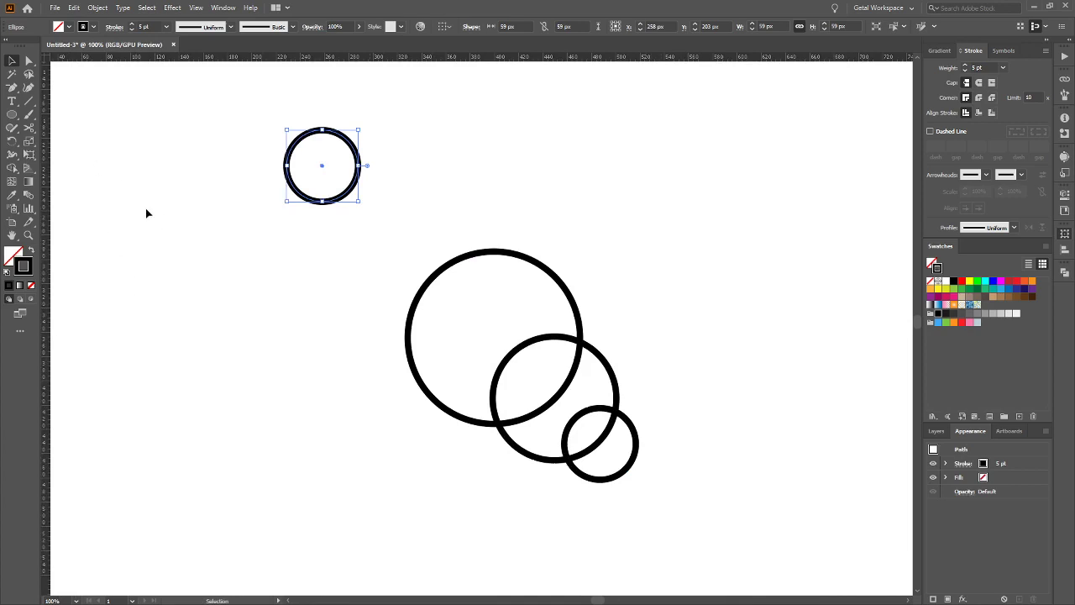
pyautogui.press('/')
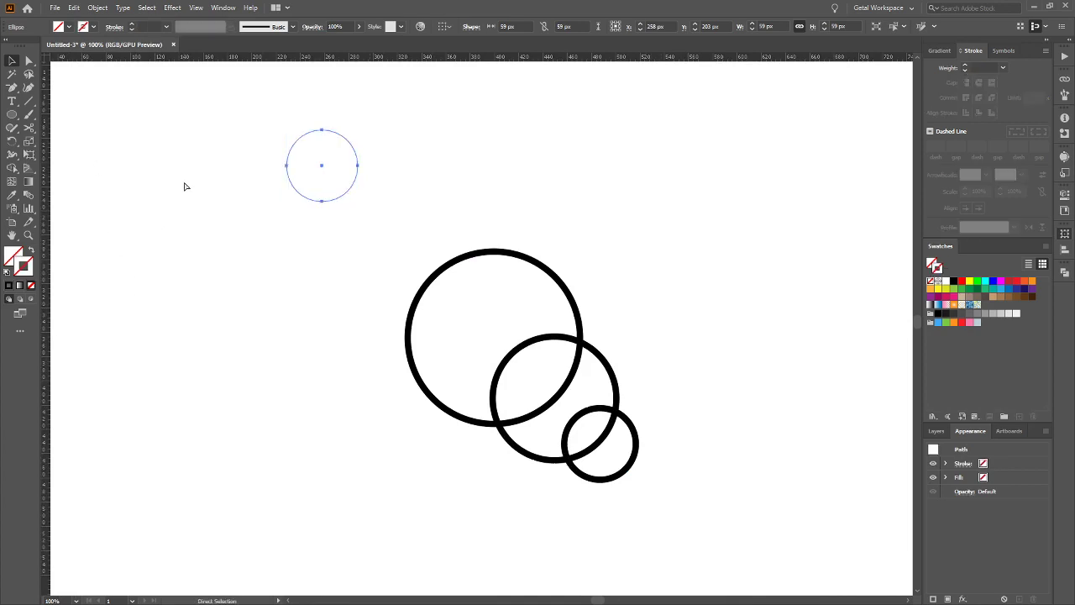
pyautogui.hotkey('ctrl', 'z')
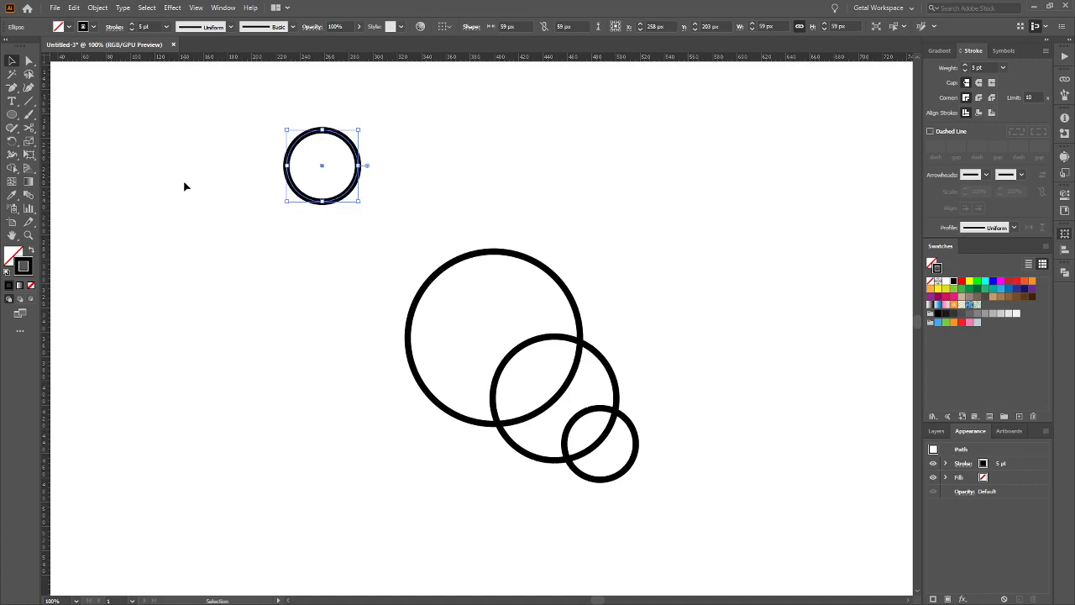
# Draw a 357 px diagonal line from the large circle's centre through all four circles
pyautogui.click(30, 103)
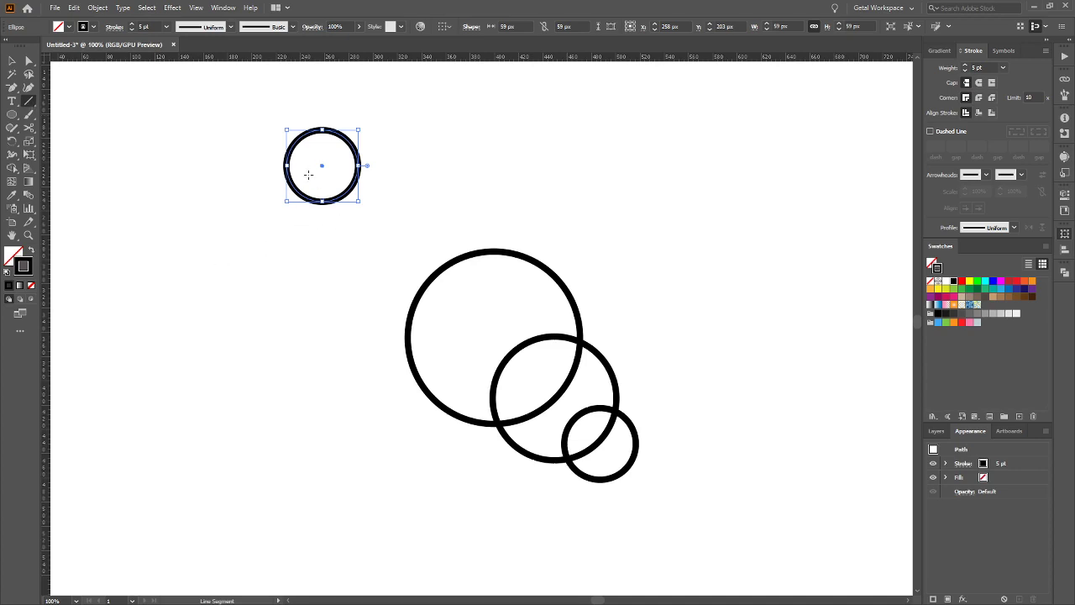
pyautogui.click(494, 337)
pyautogui.moveTo(493, 337); pyautogui.dragTo(710, 554)
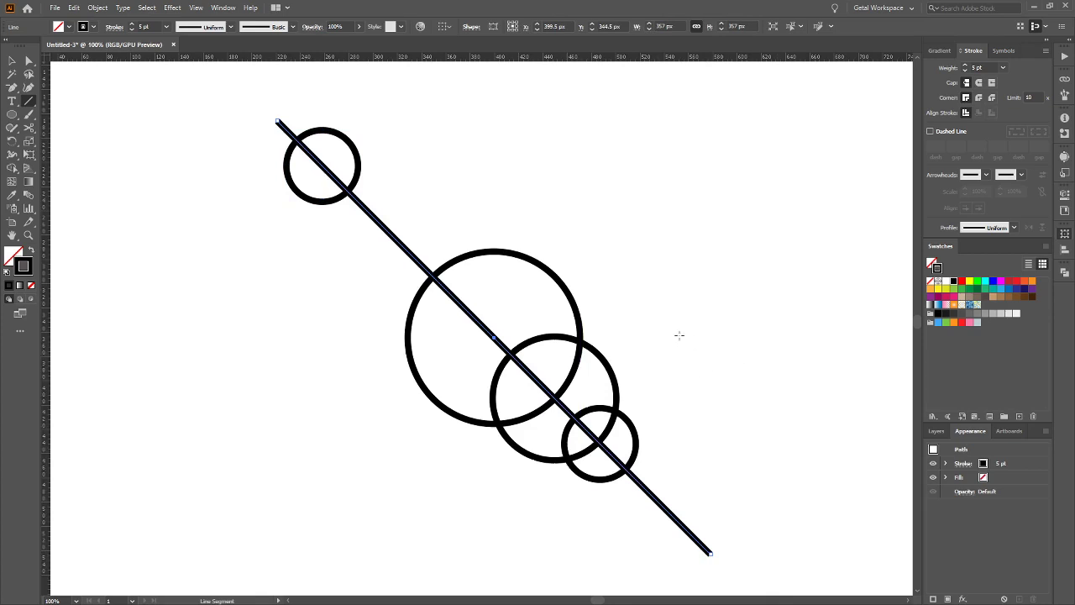
pyautogui.scroll(-1, 656, 317)
pyautogui.scroll(1, 688, 327)
pyautogui.hscroll(-1, 714, 328)
pyautogui.scroll(-1, 731, 326)
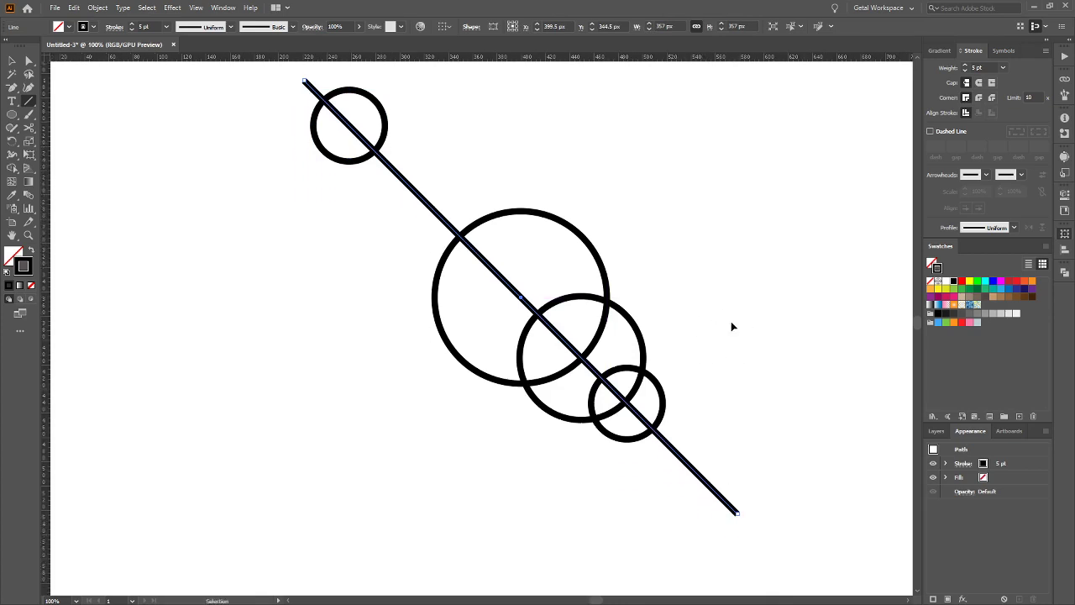
pyautogui.scroll(3, 731, 326)
pyautogui.scroll(-1, 730, 319)
pyautogui.hscroll(2, 727, 321)
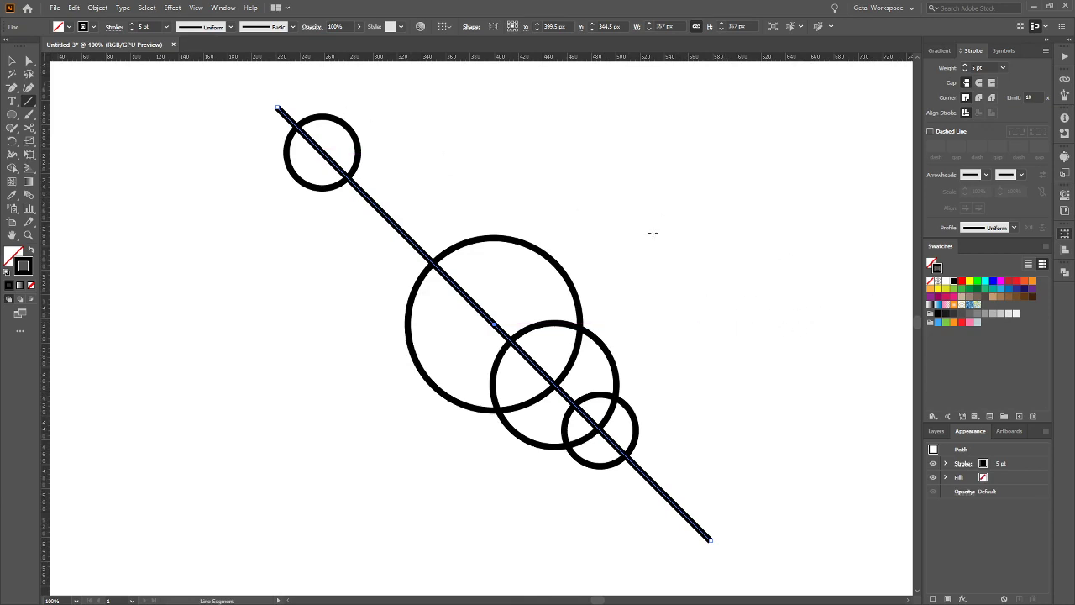
pyautogui.press('v')
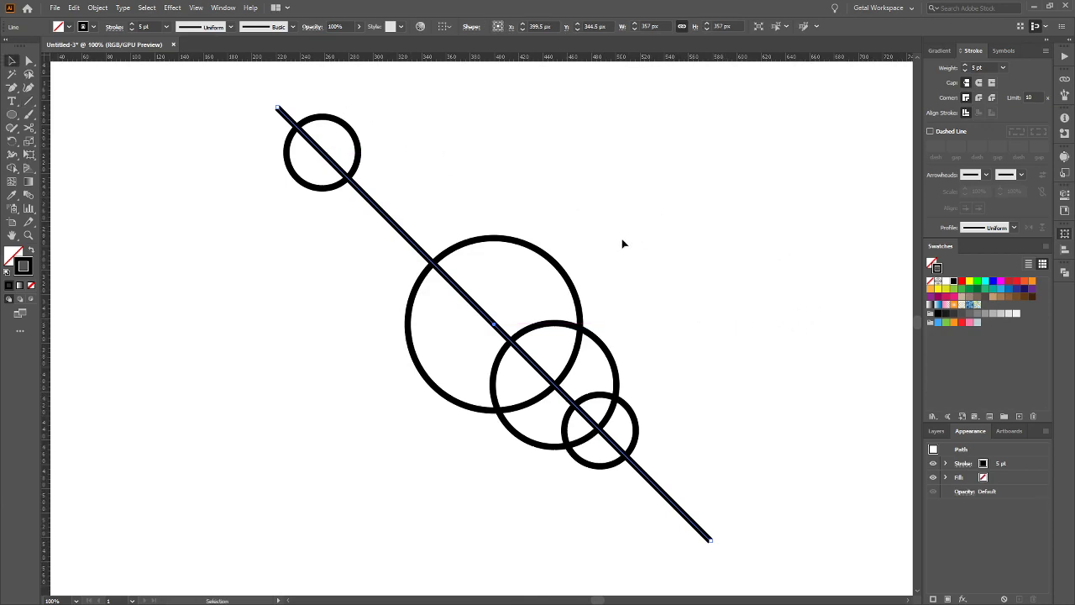
pyautogui.click(623, 243)
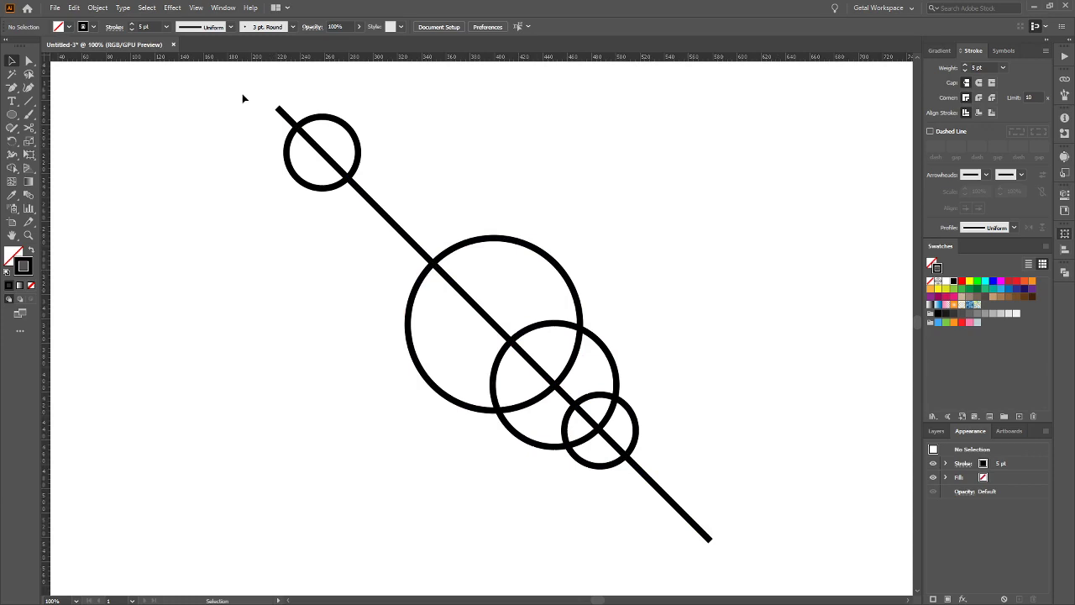
# Select the line and four circles and add a second stroke, 9 pt white, below the black one
pyautogui.moveTo(235, 89); pyautogui.dragTo(759, 579)
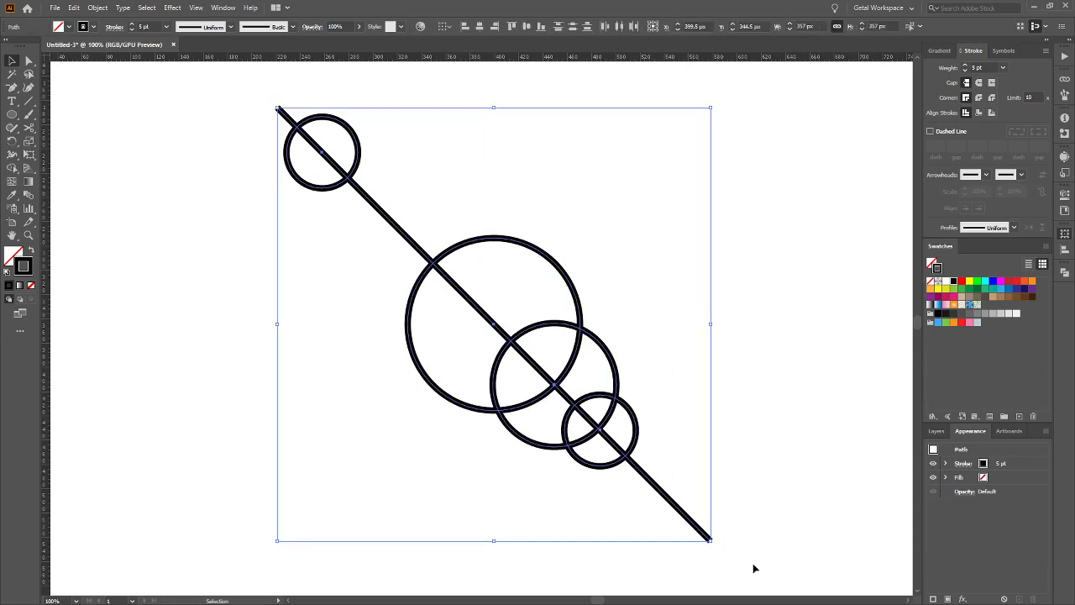
pyautogui.click(1008, 481)
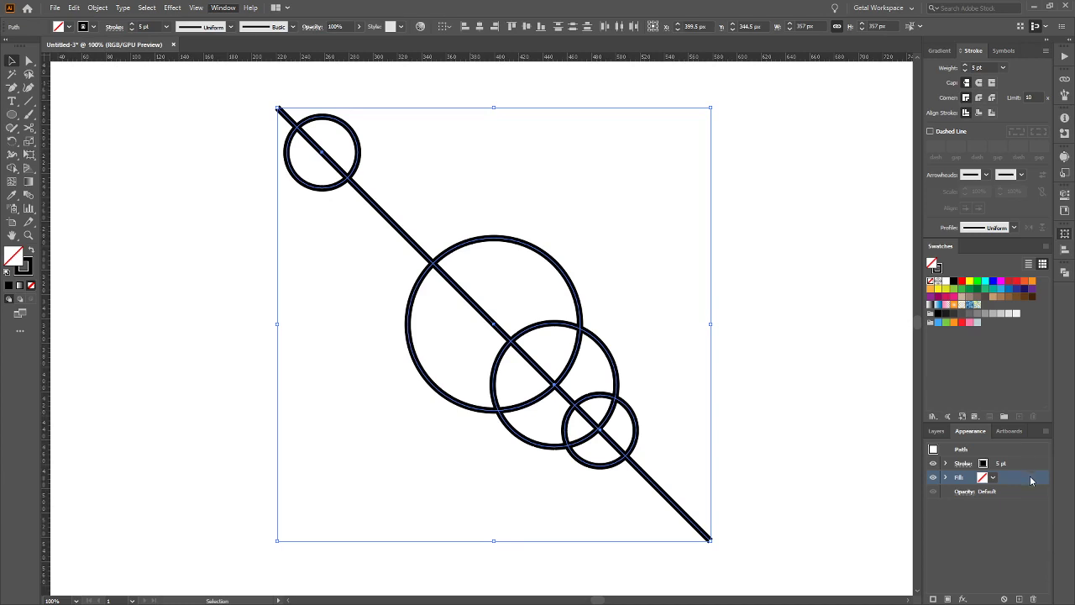
pyautogui.click(933, 599)
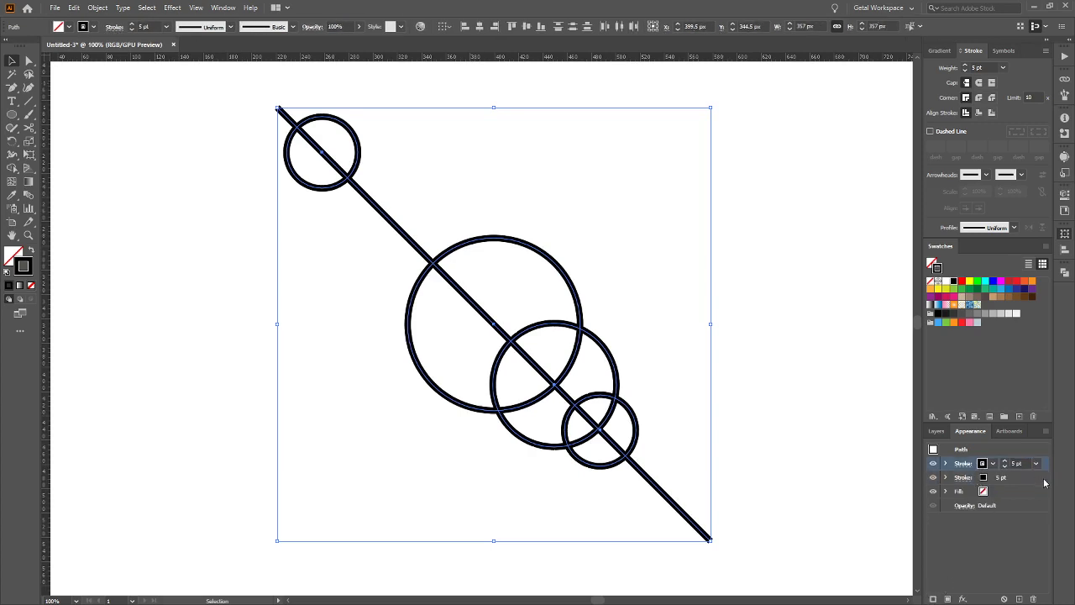
pyautogui.click(1045, 463)
pyautogui.click(1037, 481)
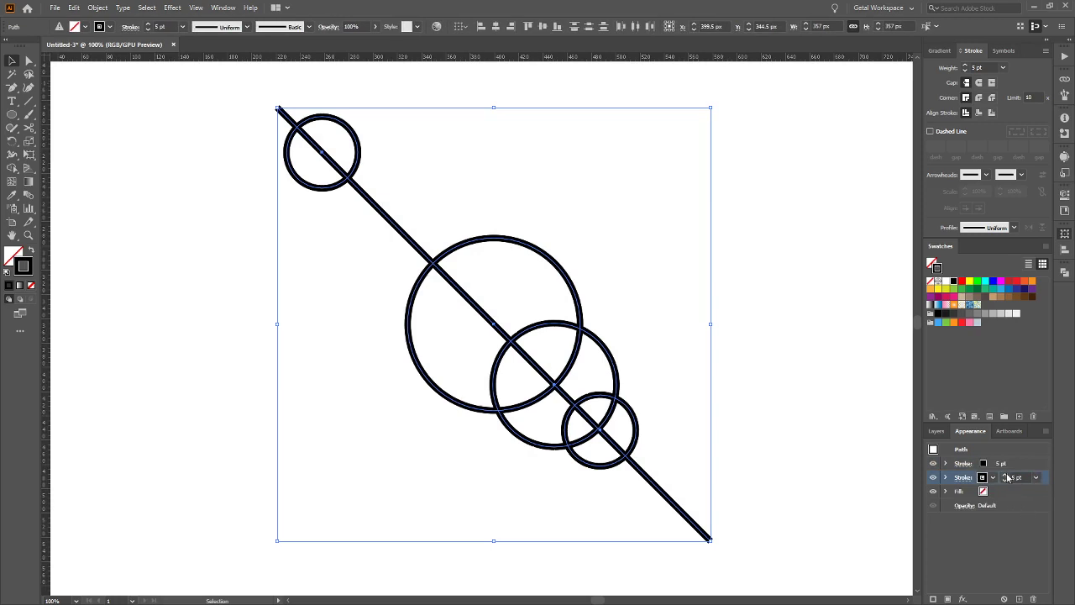
pyautogui.click(1007, 476)
pyautogui.click(1006, 476)
pyautogui.click(1006, 475)
pyautogui.click(1006, 476)
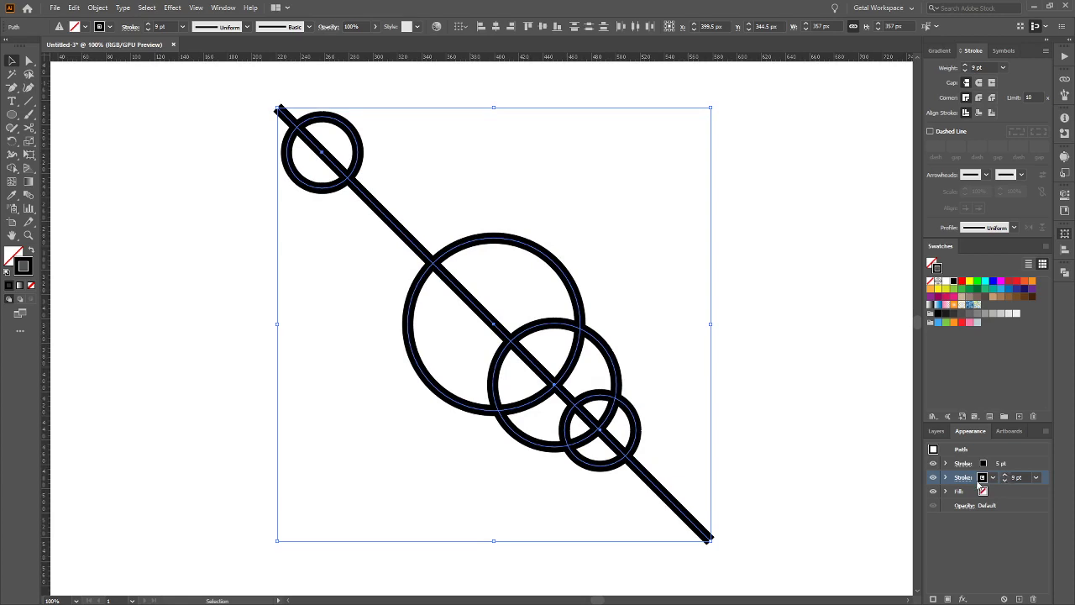
pyautogui.click(890, 500)
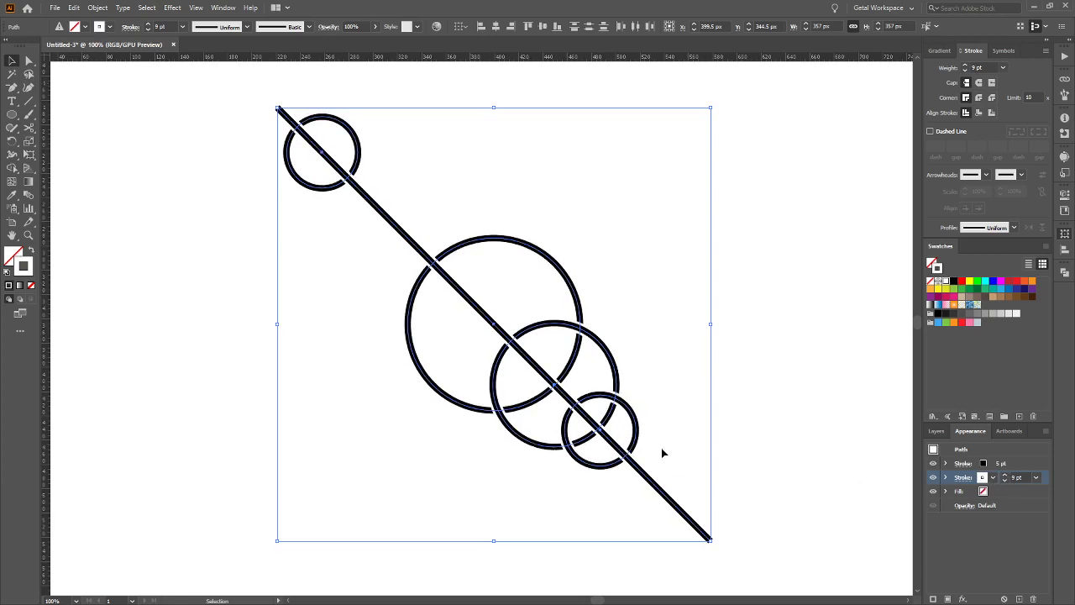
pyautogui.click(780, 418)
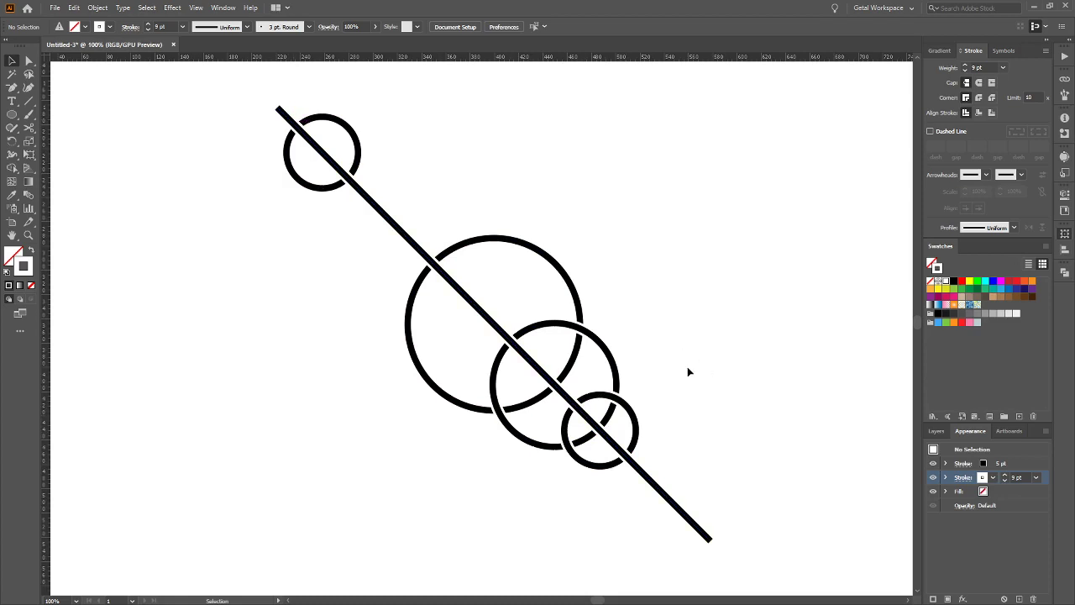
# Zoom in and cut the small circle's inner arc on both sides of the diagonal line
pyautogui.press('c')
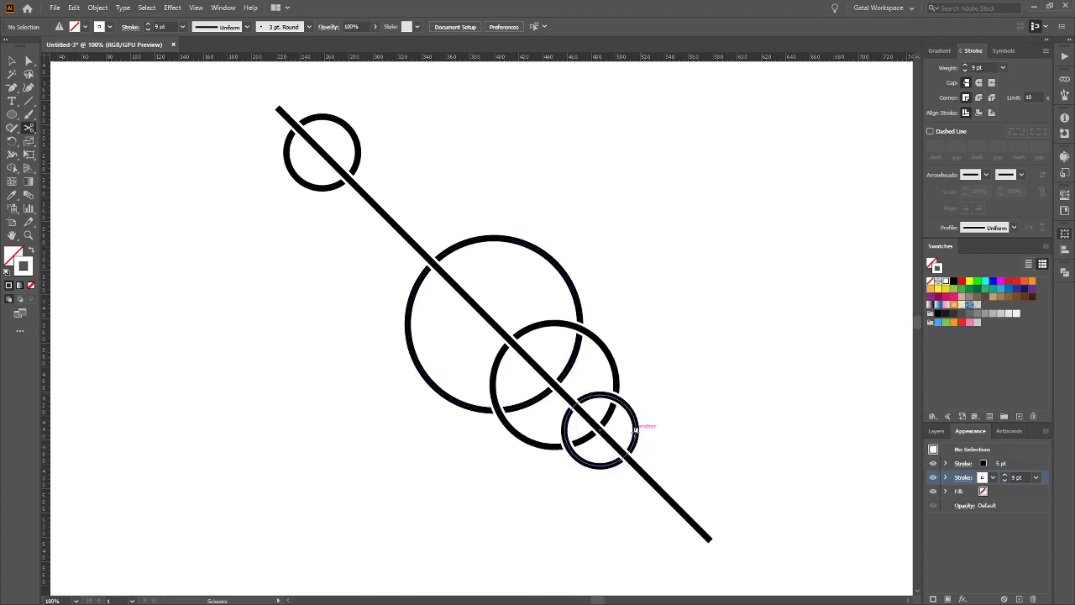
pyautogui.press('+')
pyautogui.scroll(4, 642, 484)
pyautogui.press('c')
pyautogui.scroll(-1, 626, 458)
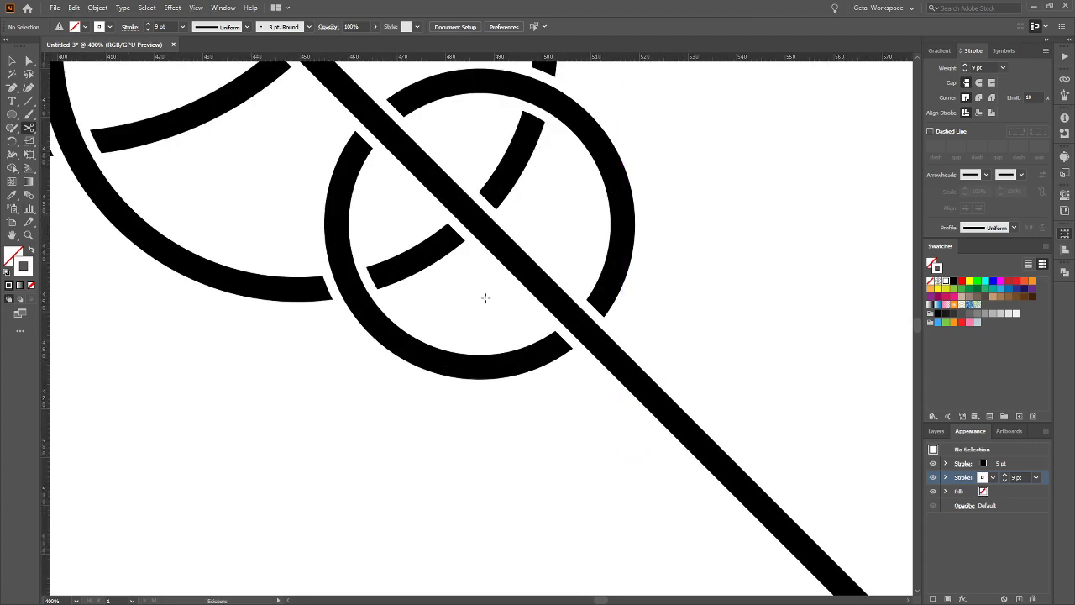
pyautogui.scroll(1, 485, 297)
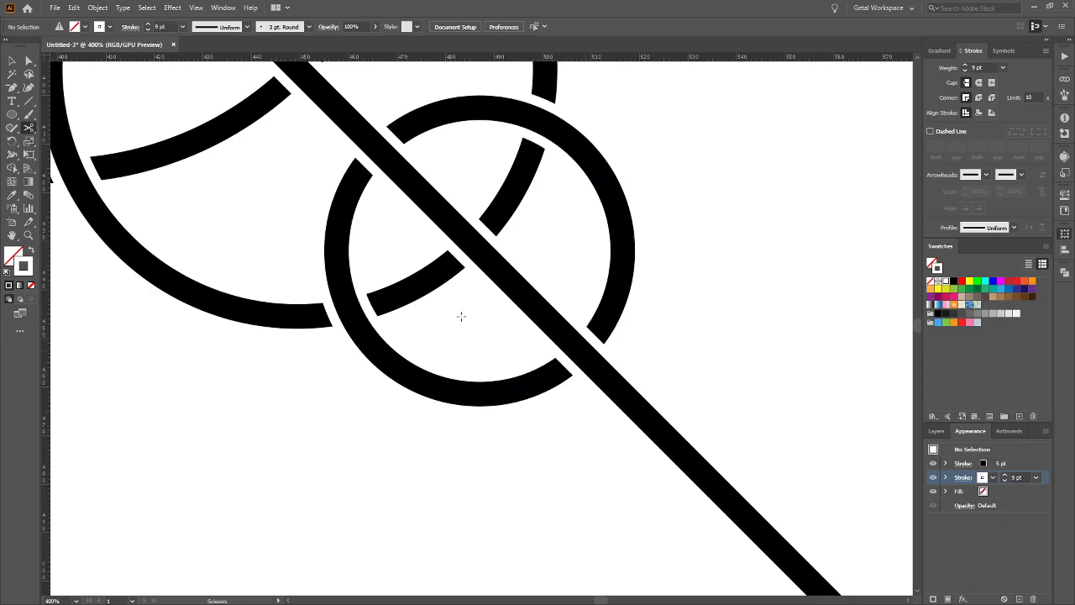
pyautogui.click(437, 270)
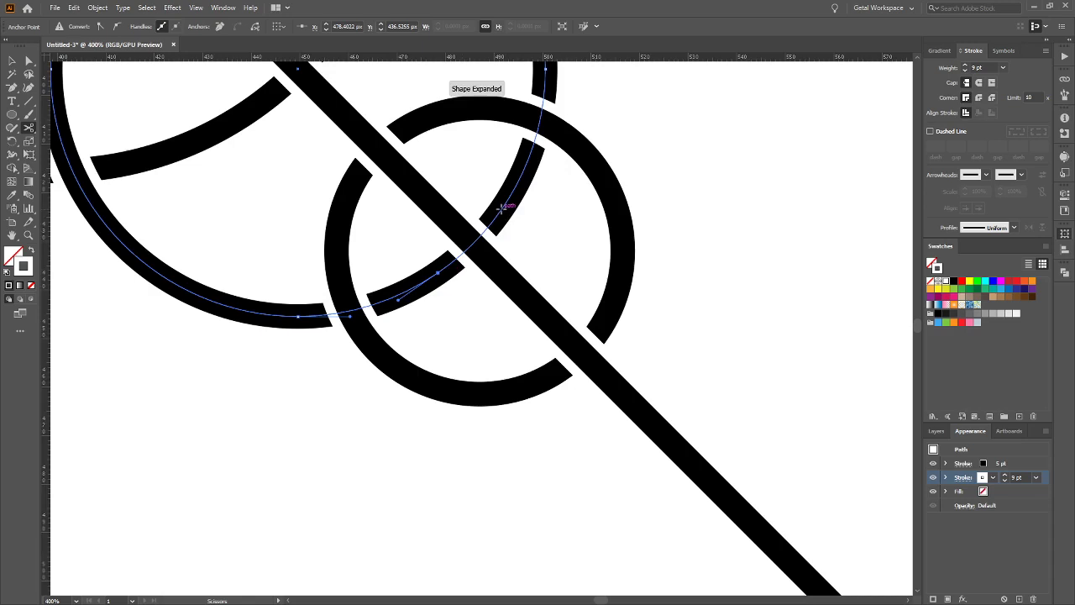
pyautogui.click(501, 207)
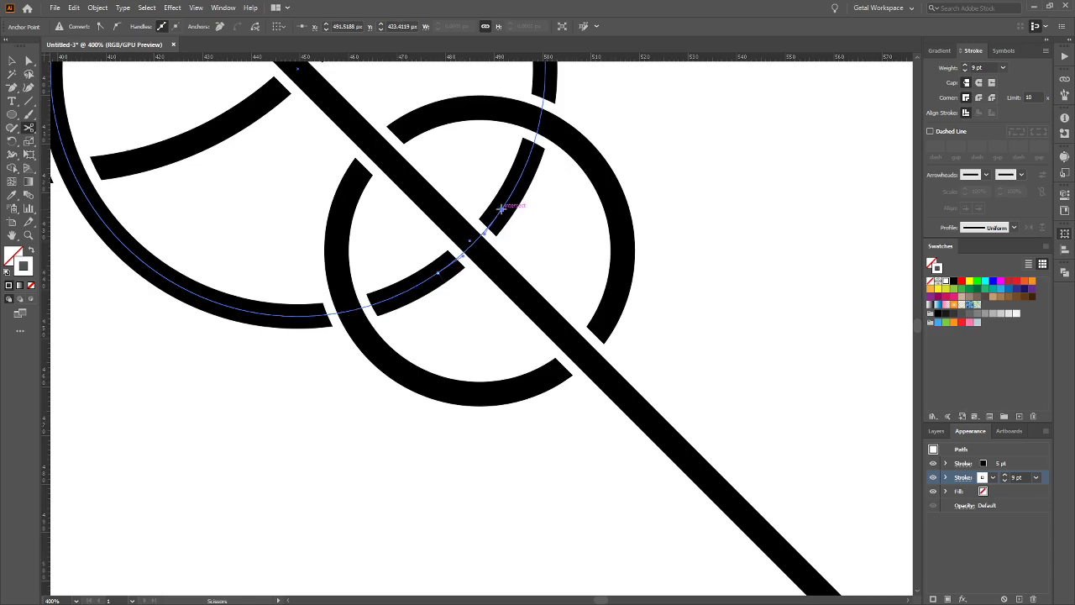
# Bring the short cut arc piece in front of the diagonal line
pyautogui.press('v')
pyautogui.click(475, 260)
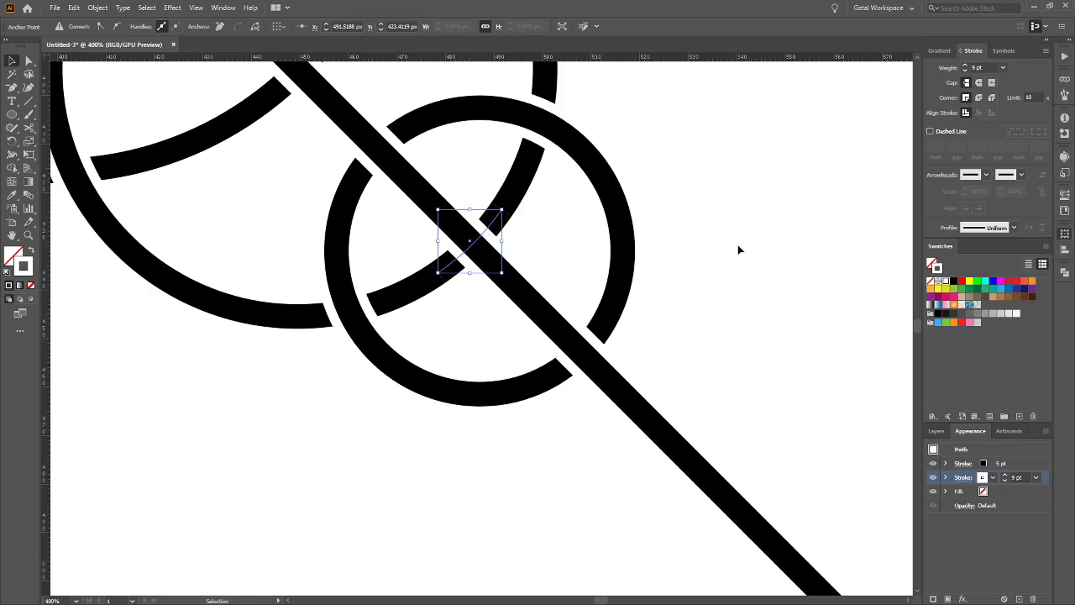
pyautogui.scroll(1, 739, 250)
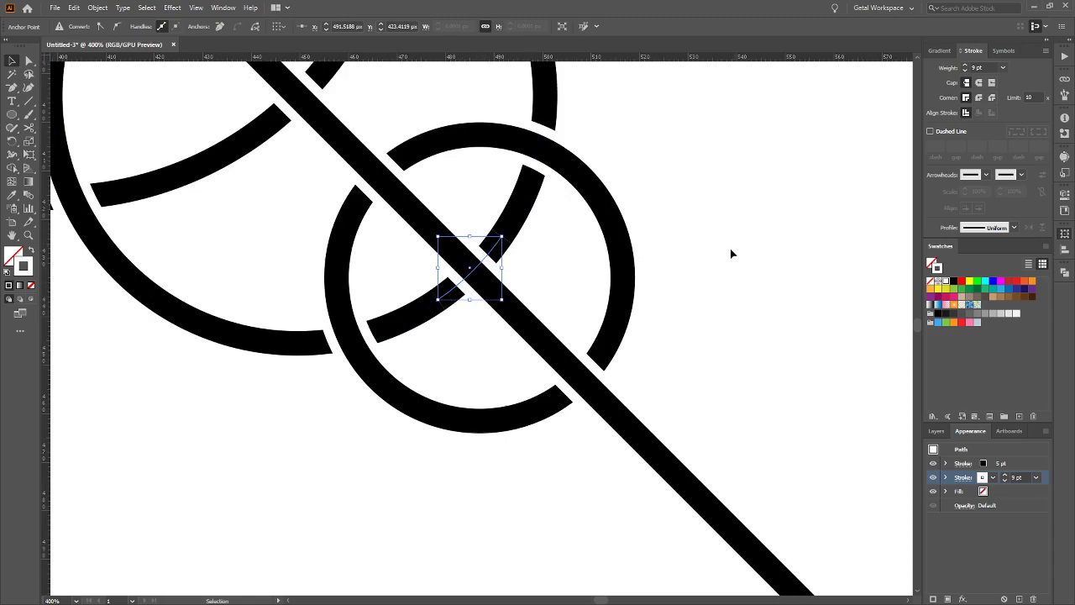
pyautogui.press('ctrl')
pyautogui.hotkey('ctrl', ']')
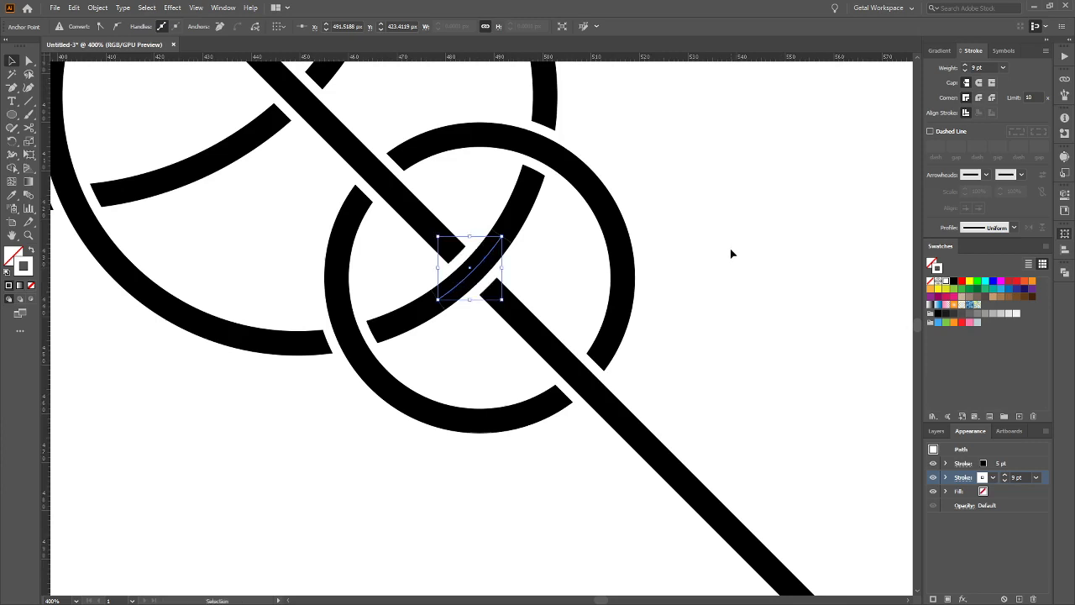
pyautogui.click(731, 254)
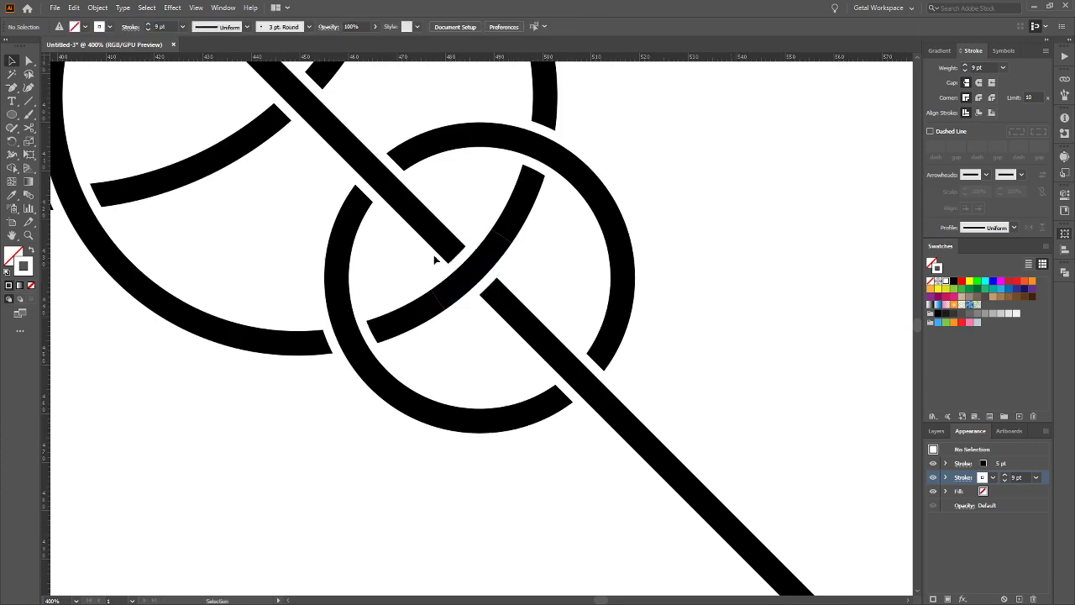
pyautogui.hscroll(-5, 473, 360)
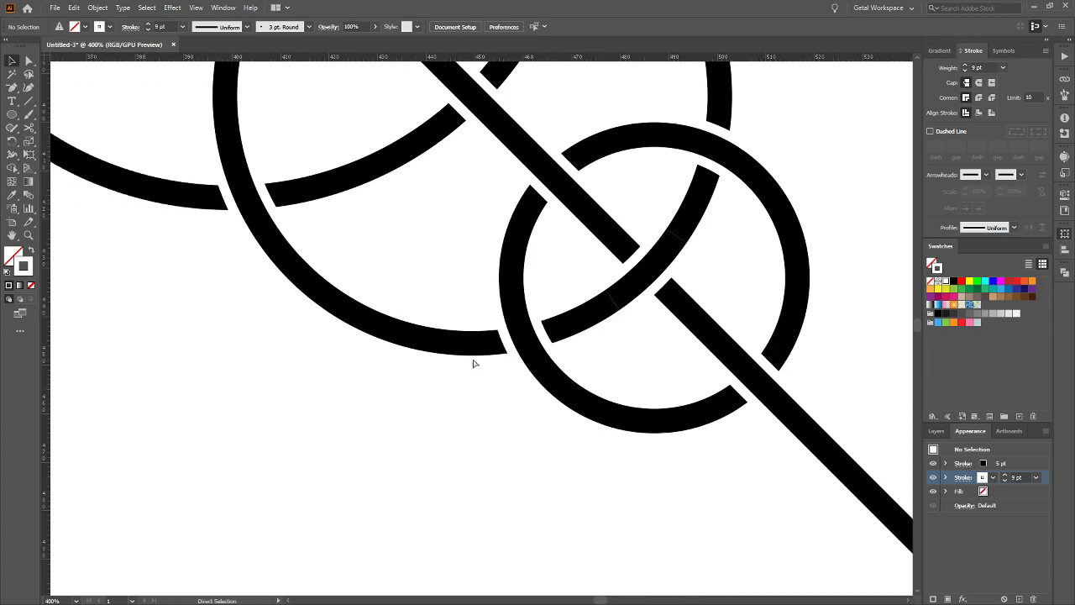
pyautogui.scroll(3, 466, 368)
pyautogui.scroll(4, 463, 370)
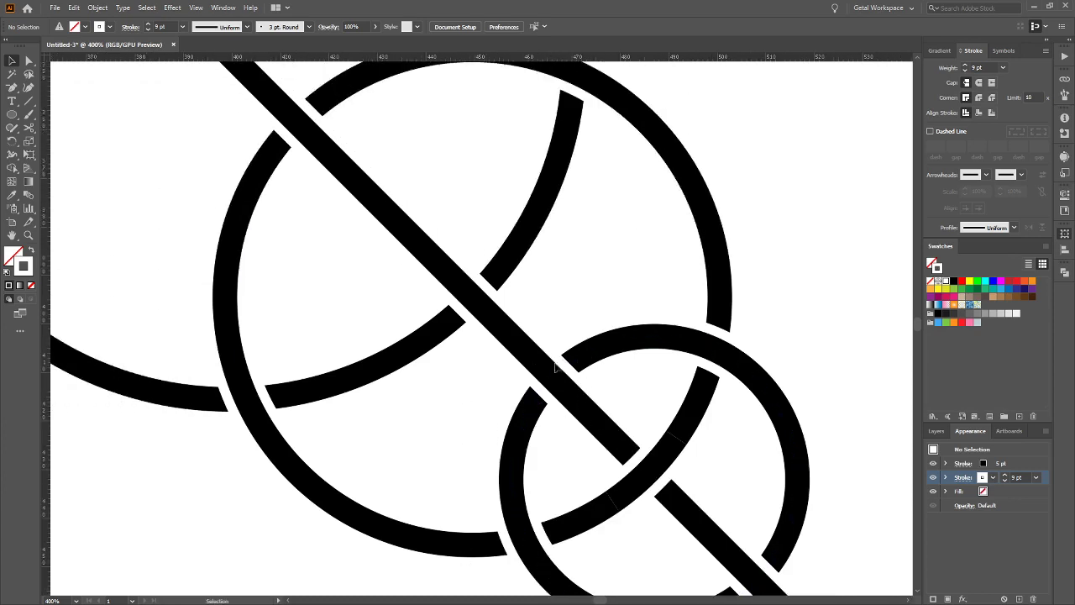
pyautogui.hscroll(-2, 548, 368)
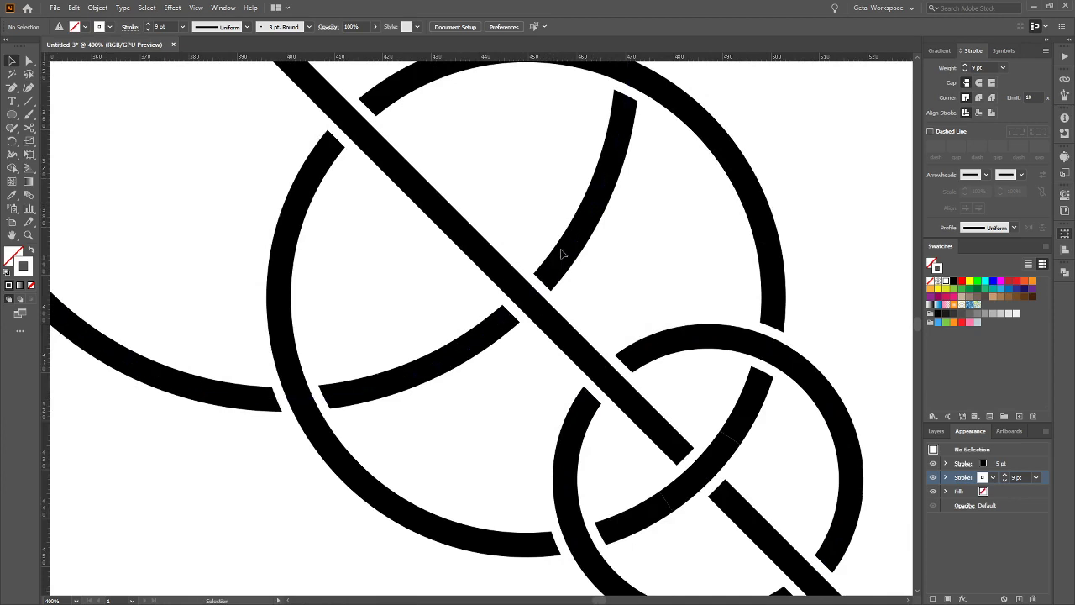
# Cut the next arc on both sides of the line and bring it to front
pyautogui.press('c')
pyautogui.click(487, 333)
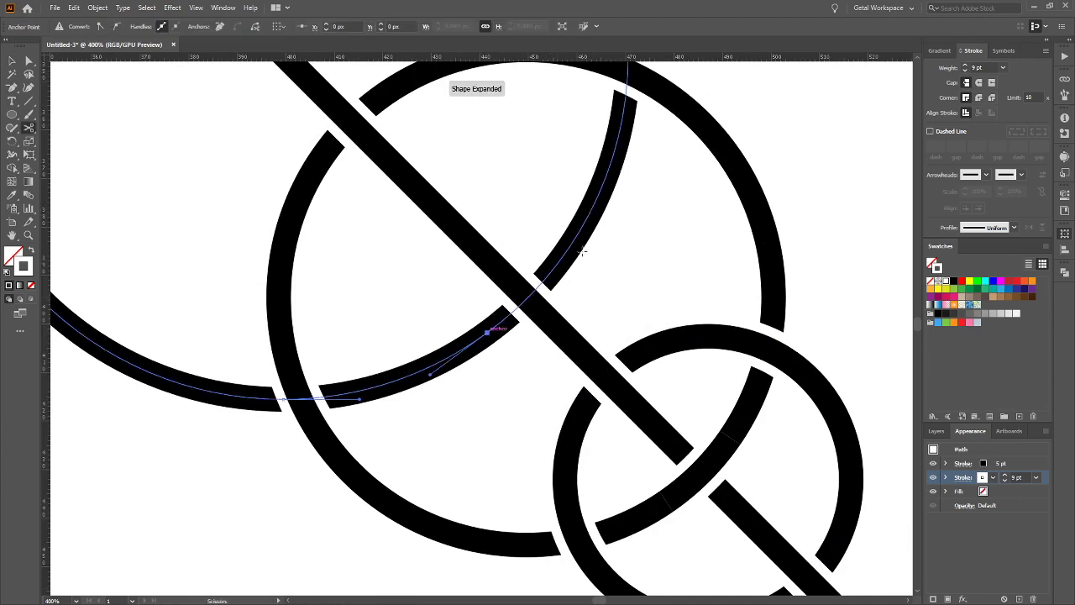
pyautogui.click(565, 251)
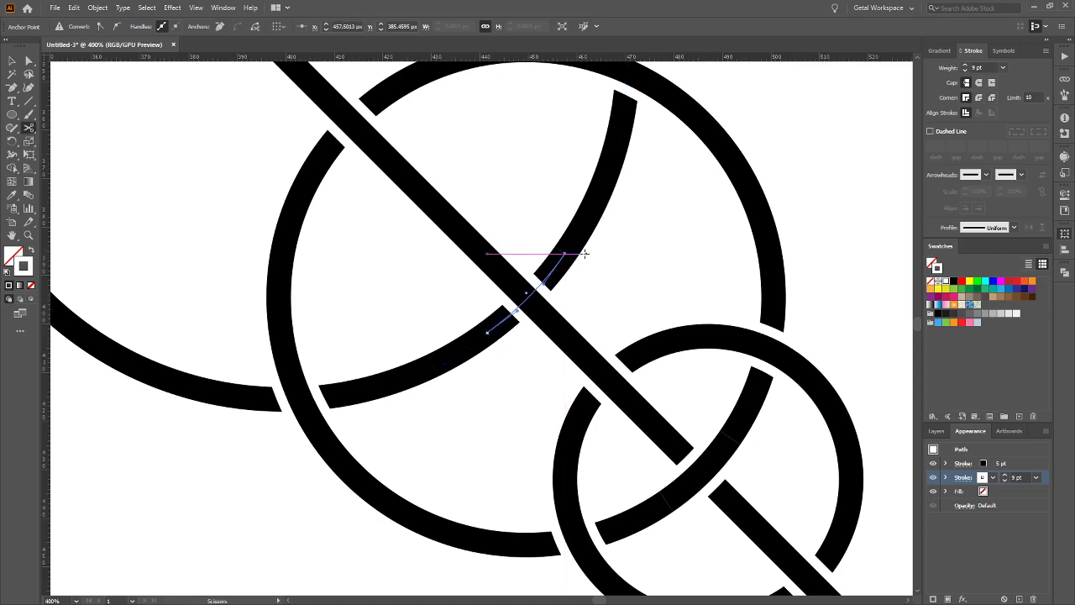
pyautogui.press('v')
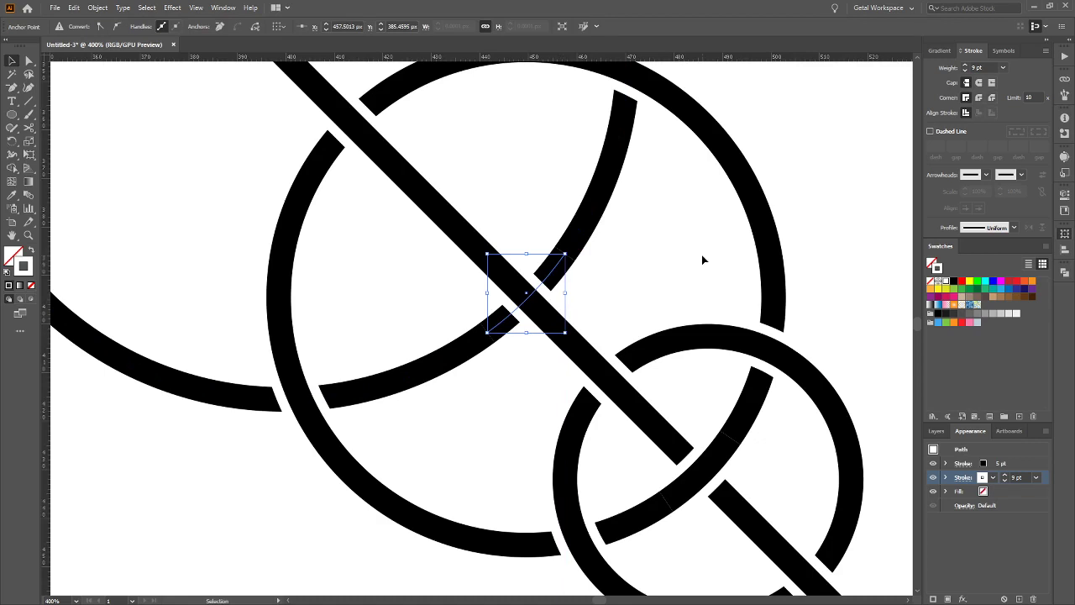
pyautogui.hotkey('ctrl', 'shift', ']')
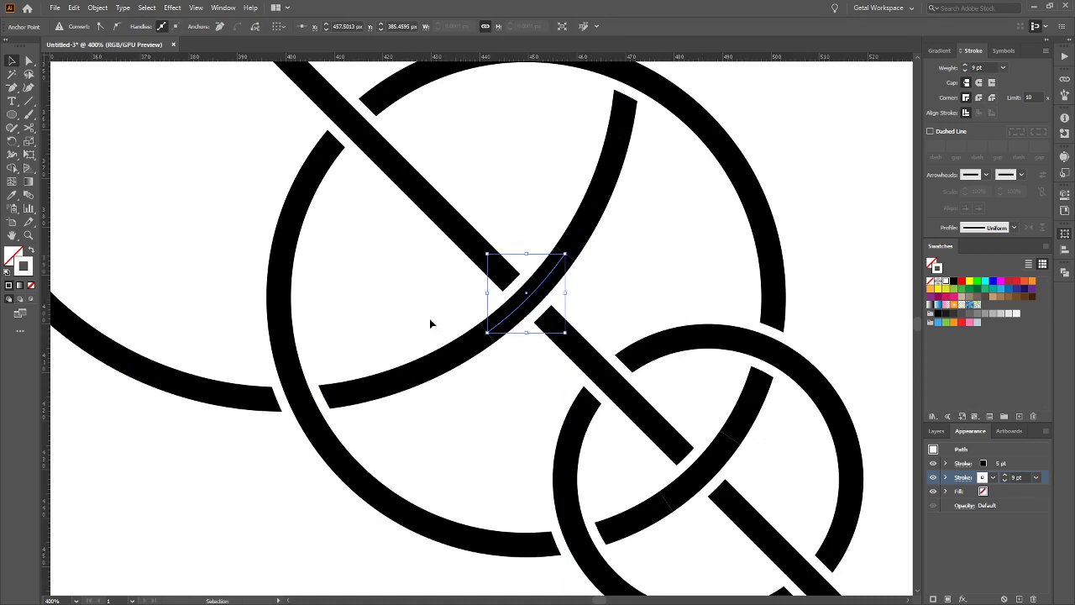
pyautogui.hscroll(-3, 453, 329)
pyautogui.scroll(4, 446, 328)
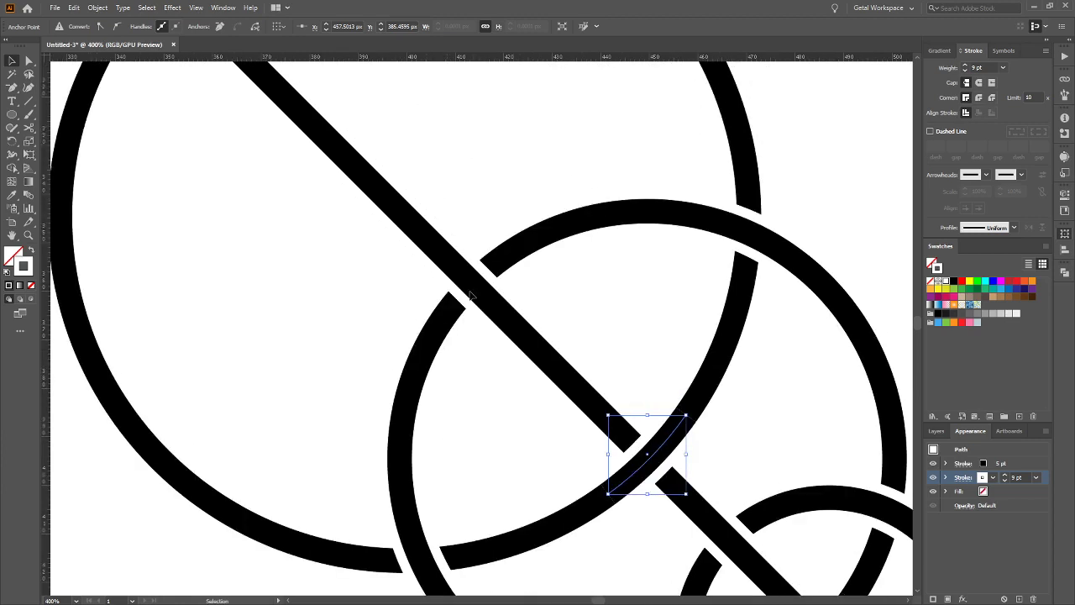
pyautogui.hscroll(-6, 448, 340)
pyautogui.scroll(7, 446, 338)
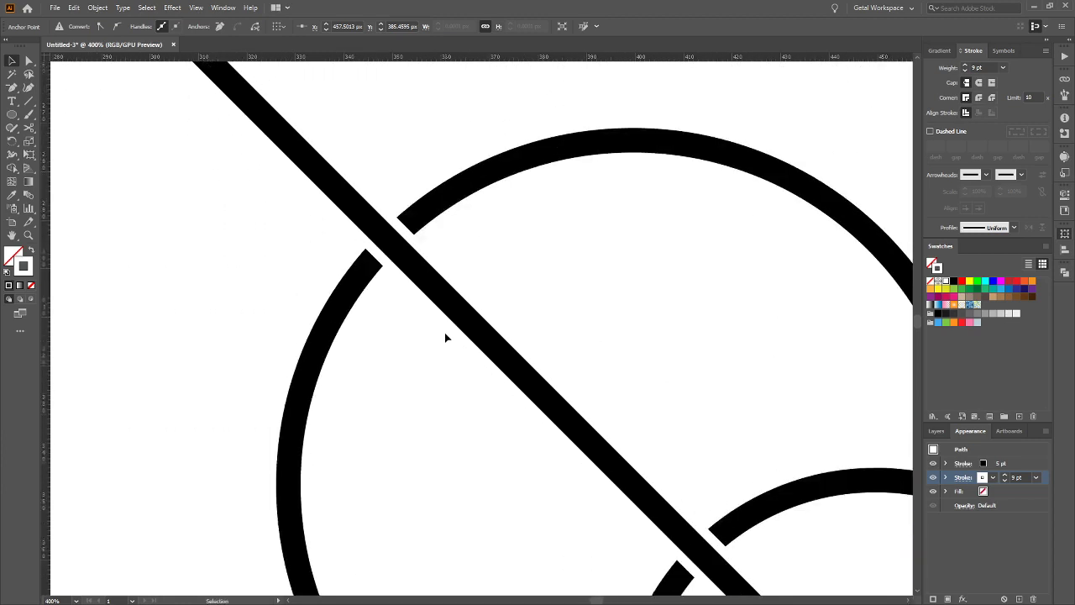
pyautogui.scroll(2, 446, 338)
pyautogui.hscroll(-2, 449, 344)
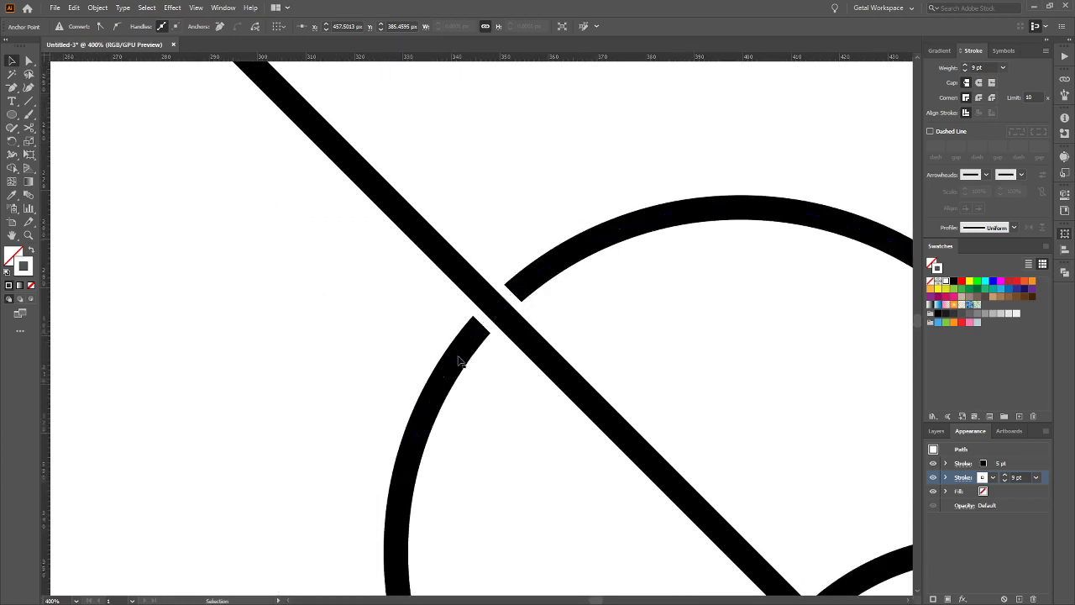
# Cut the large circle's arc at the line crossing and bring the short piece to front
pyautogui.press('c')
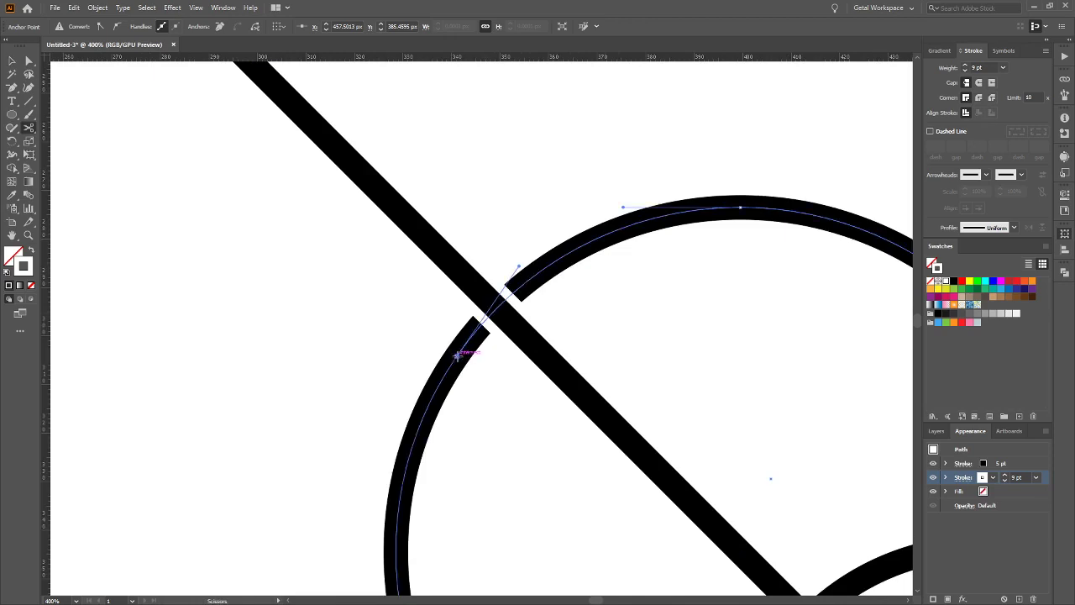
pyautogui.click(457, 354)
pyautogui.click(540, 270)
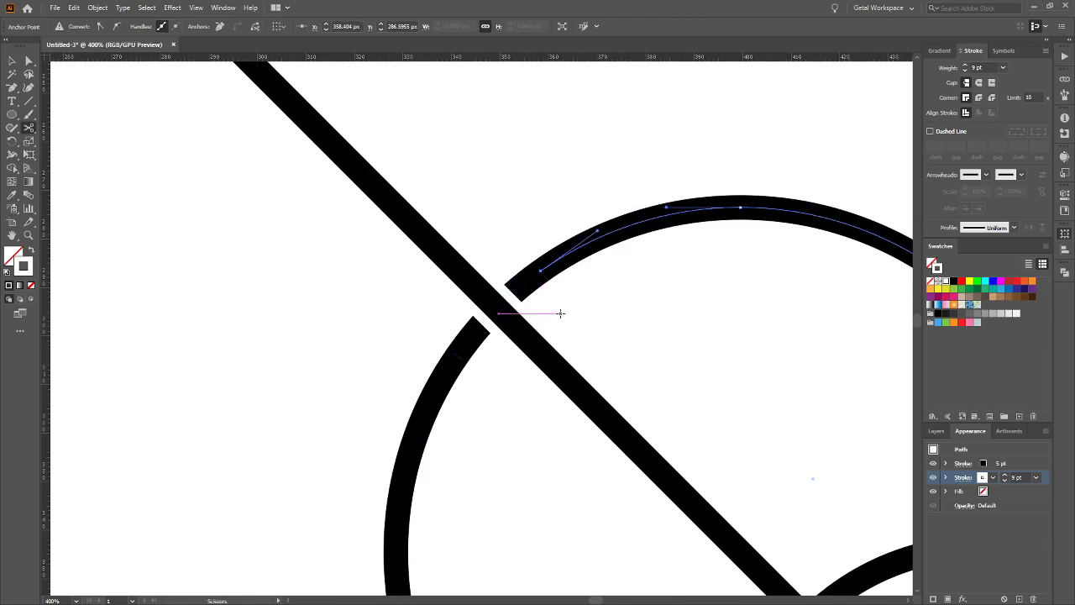
pyautogui.press('v')
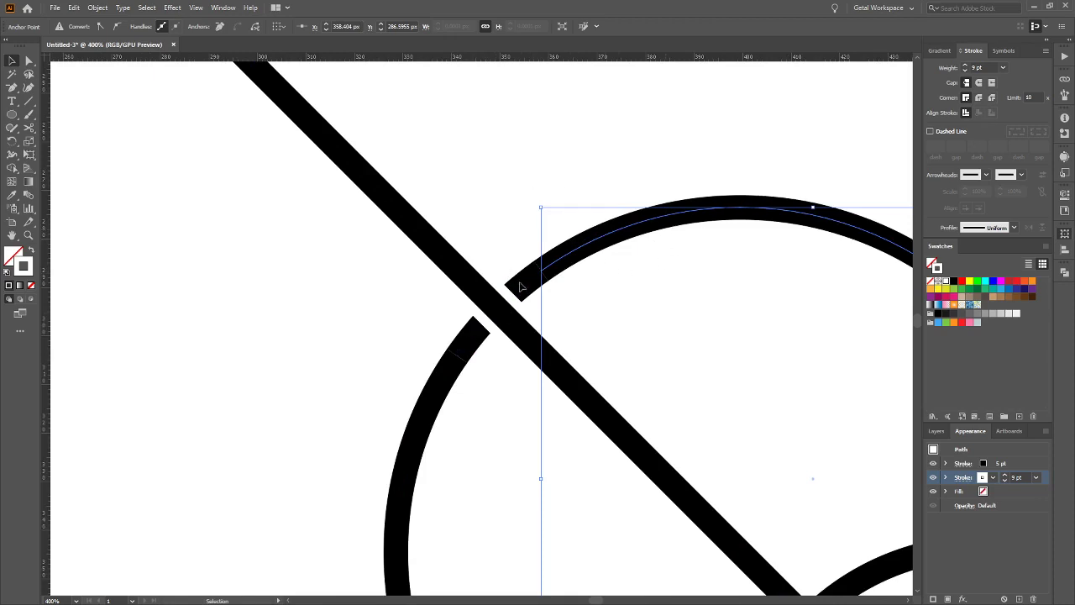
pyautogui.click(521, 285)
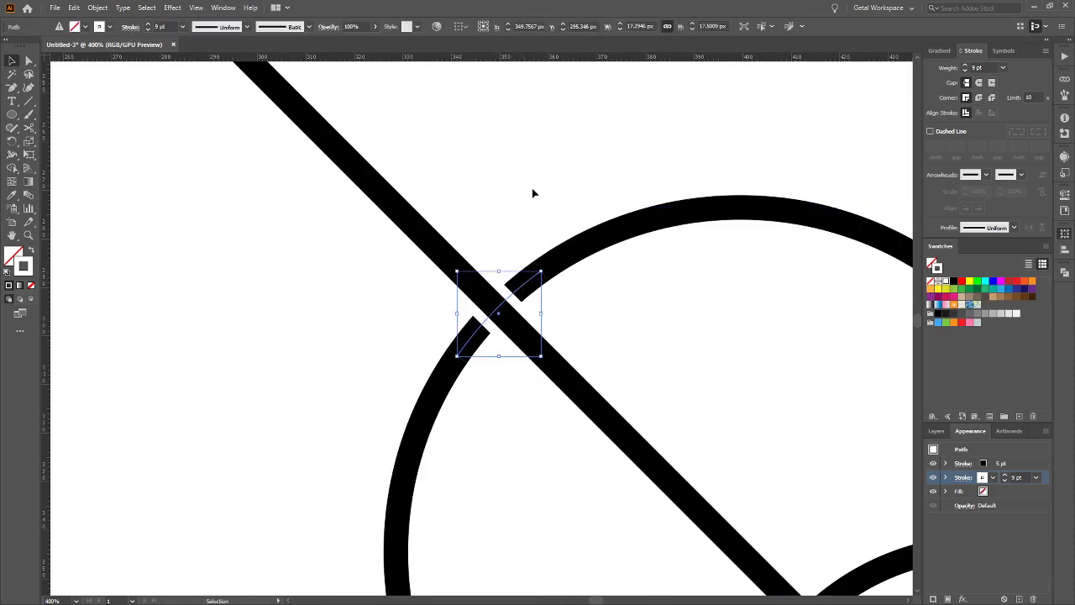
pyautogui.hotkey('ctrl', 'shift', ']')
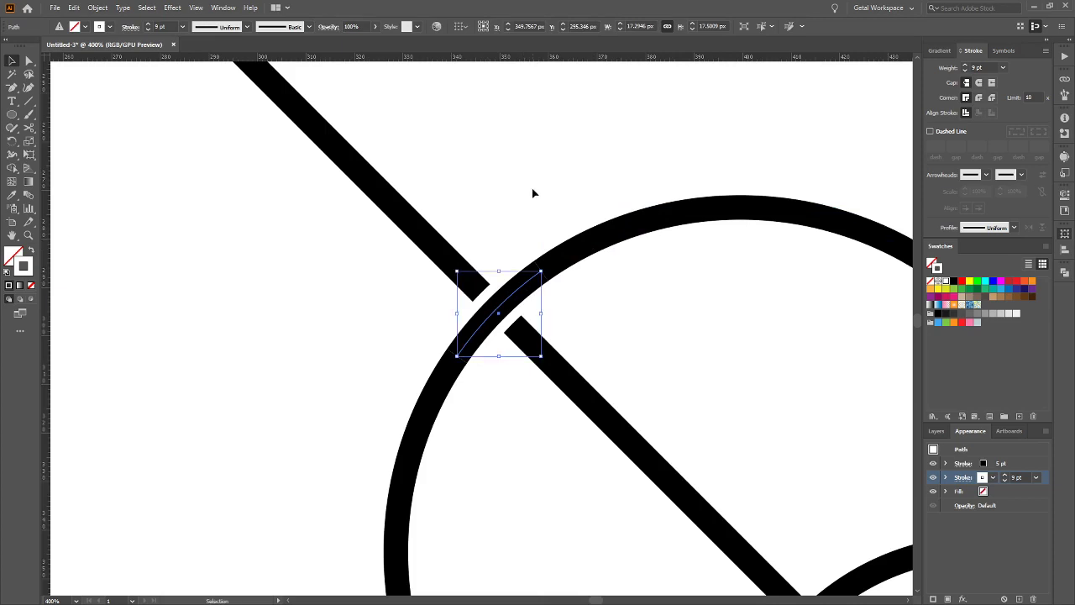
pyautogui.scroll(5, 476, 207)
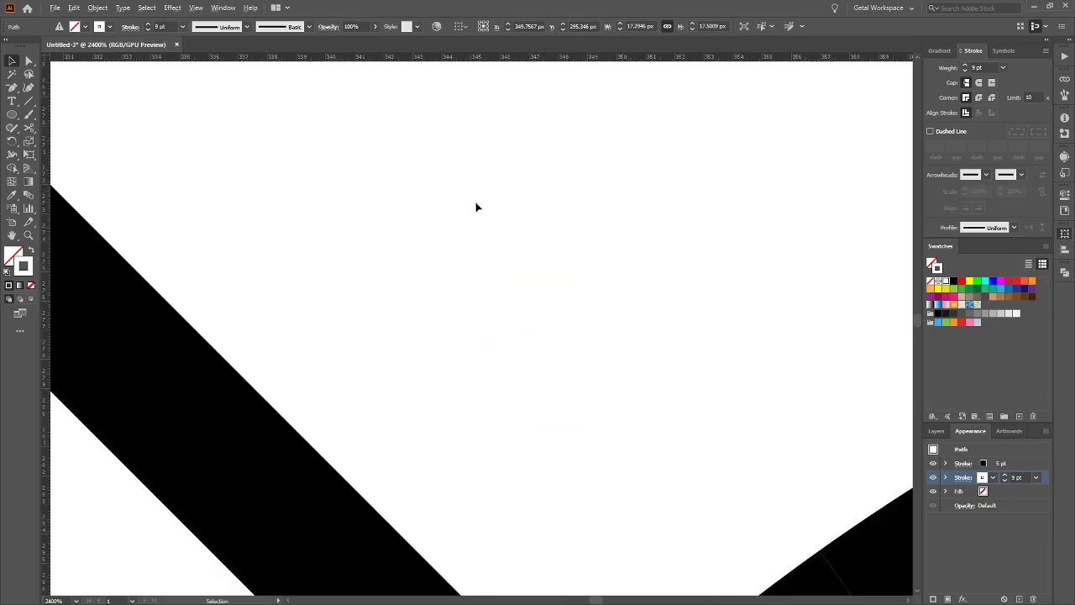
pyautogui.scroll(-5, 438, 228)
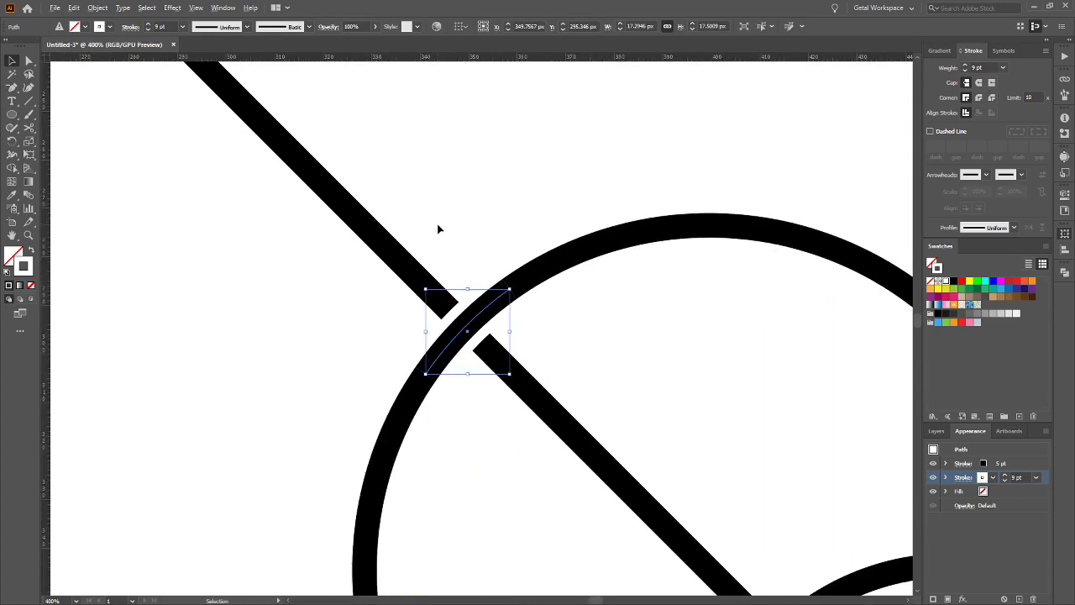
# Cut the upper-left circle at its crossing with the line and bring that arc piece forward
pyautogui.press('a')
pyautogui.hscroll(-10, 444, 227)
pyautogui.scroll(8, 384, 245)
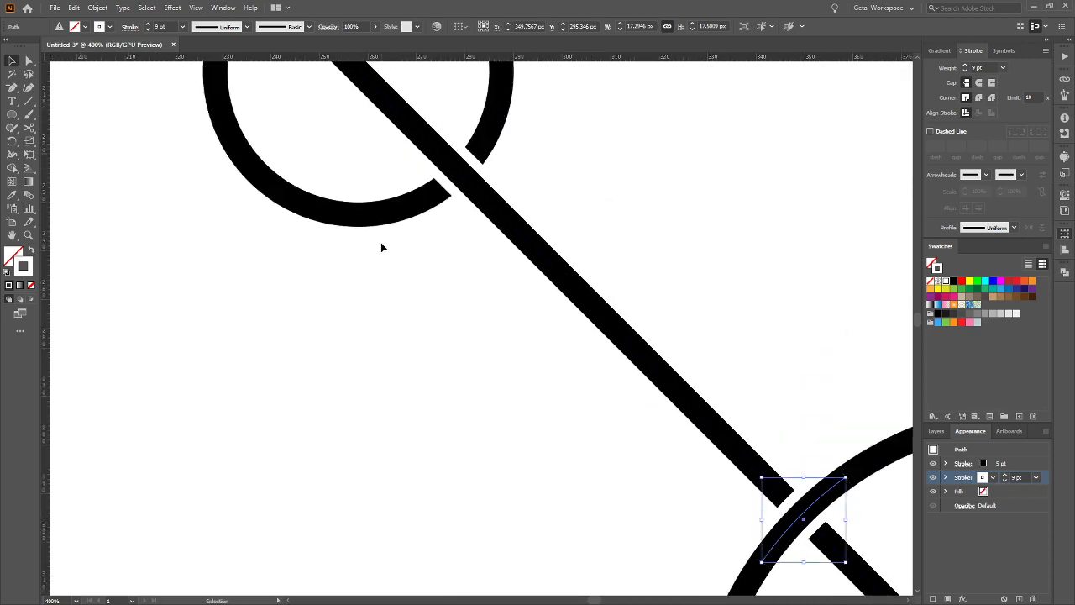
pyautogui.scroll(-3, 492, 295)
pyautogui.hscroll(-5, 420, 152)
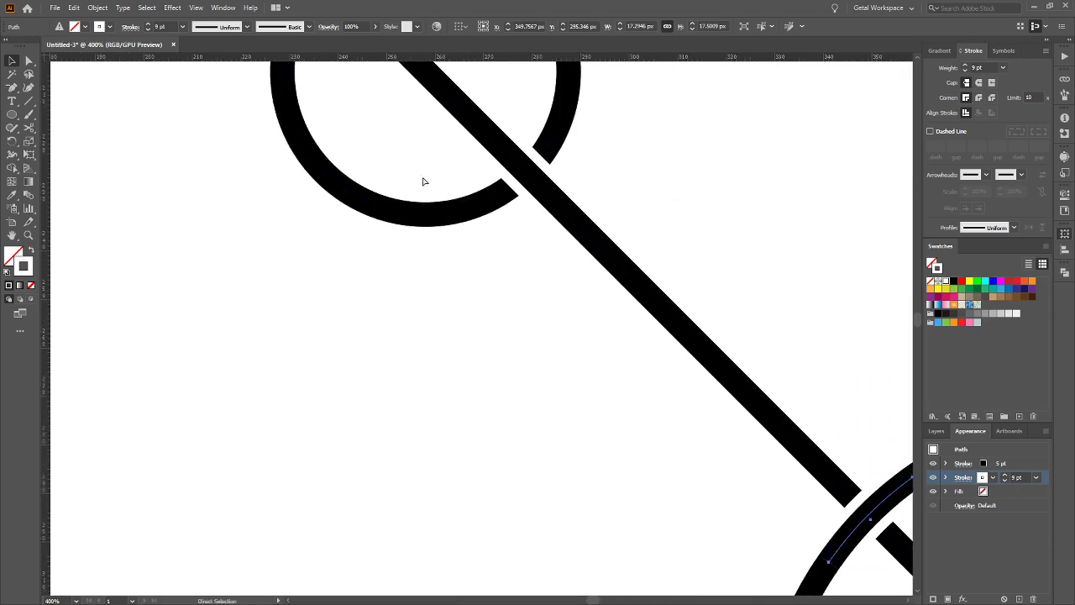
pyautogui.scroll(4, 456, 249)
pyautogui.hscroll(-2, 518, 252)
pyautogui.scroll(4, 518, 254)
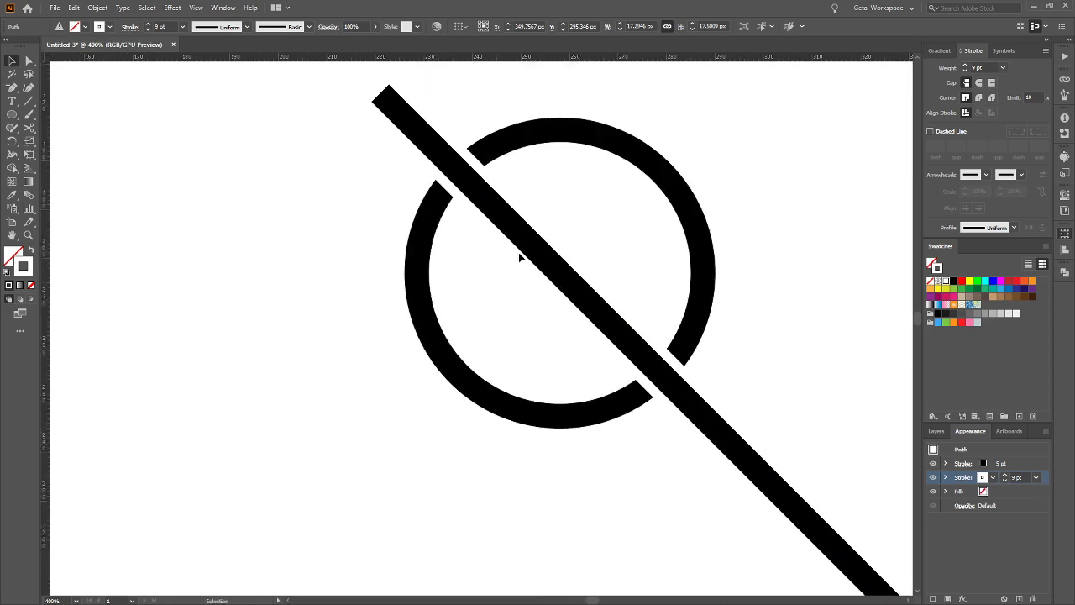
pyautogui.press('c')
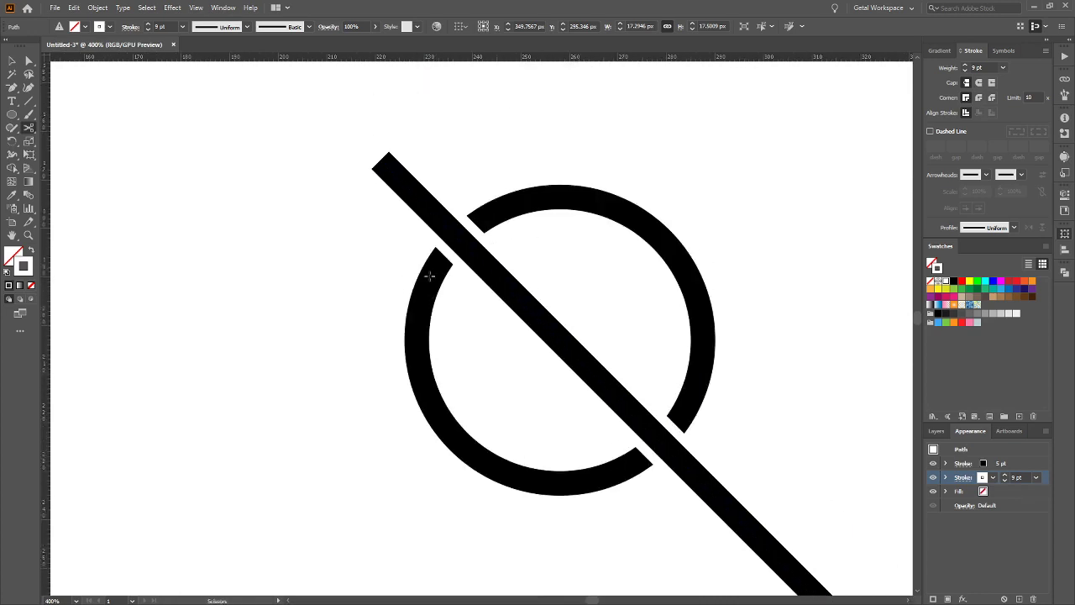
pyautogui.click(432, 274)
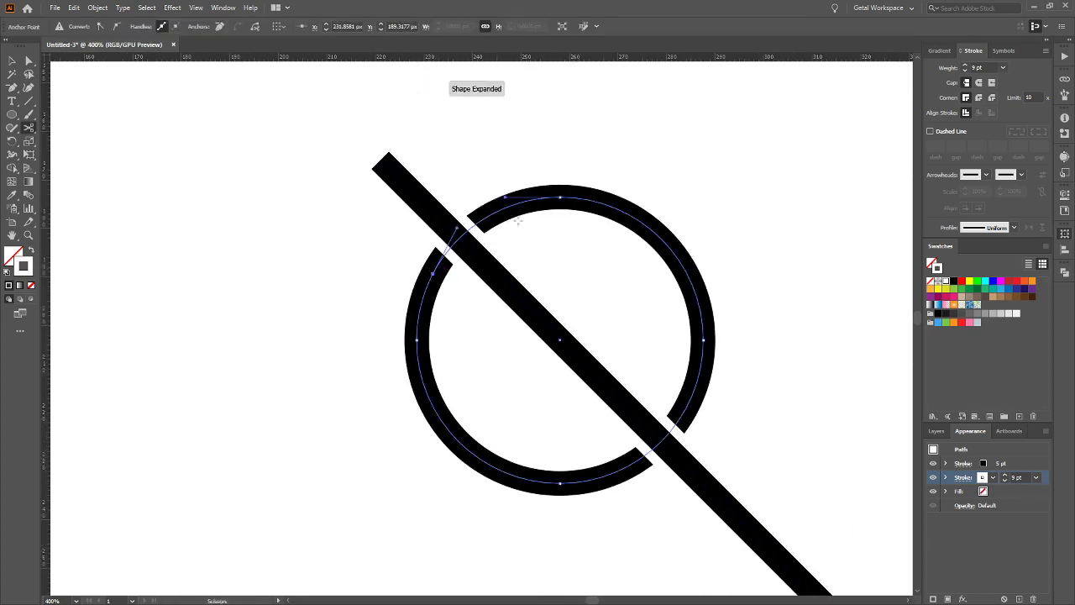
pyautogui.click(500, 208)
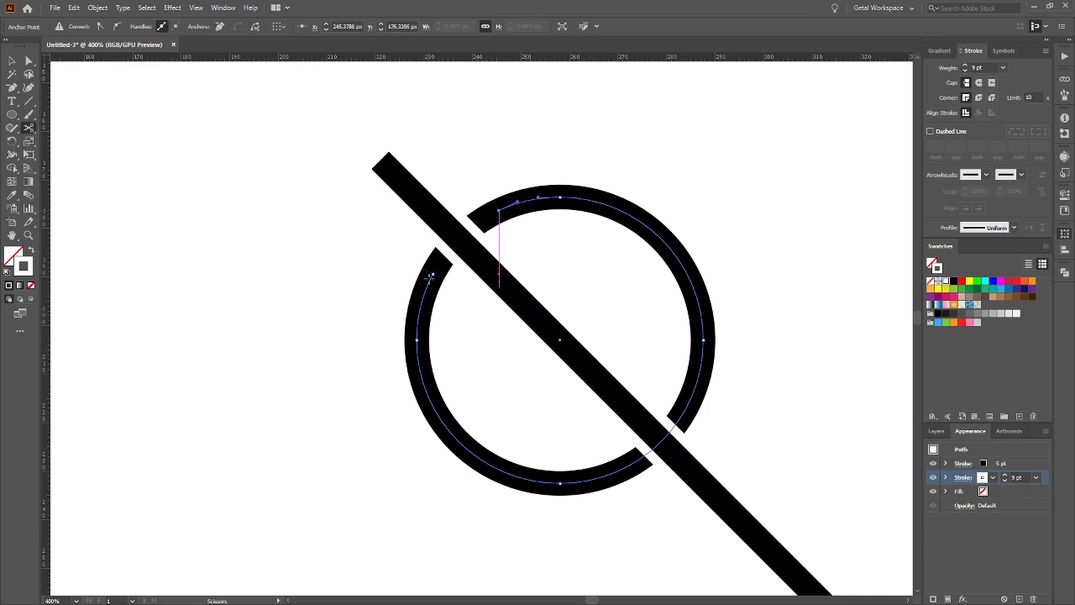
pyautogui.press('v')
pyautogui.click(490, 215)
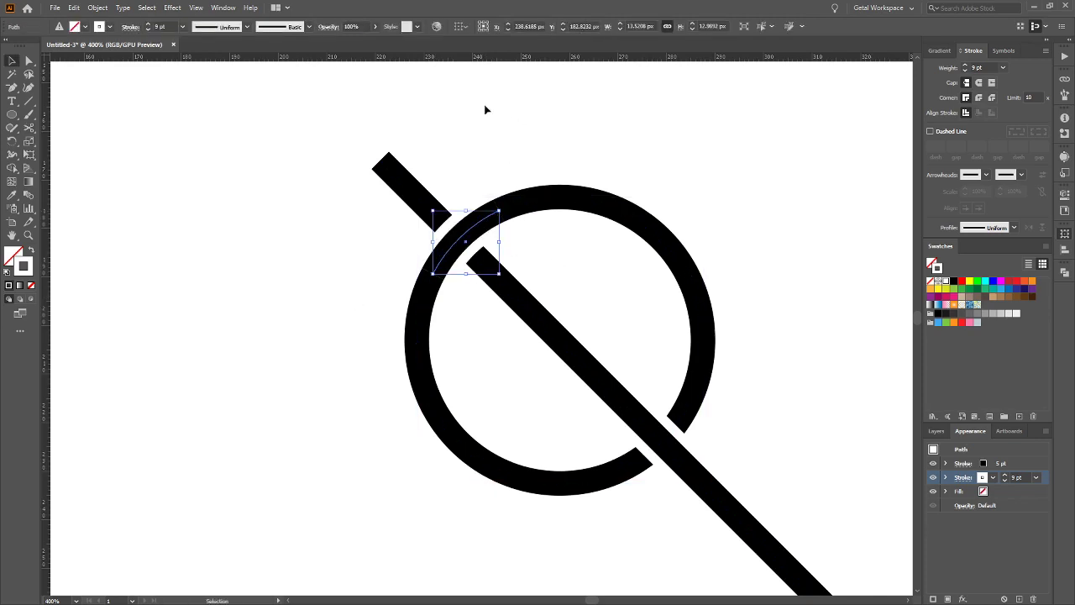
pyautogui.hotkey('ctrl', 'shift', ']')
pyautogui.click(742, 216)
# Zoom out to the whole woven design and target the 5 pt stroke in Appearance
pyautogui.scroll(-5, 758, 329)
pyautogui.hscroll(5, 756, 332)
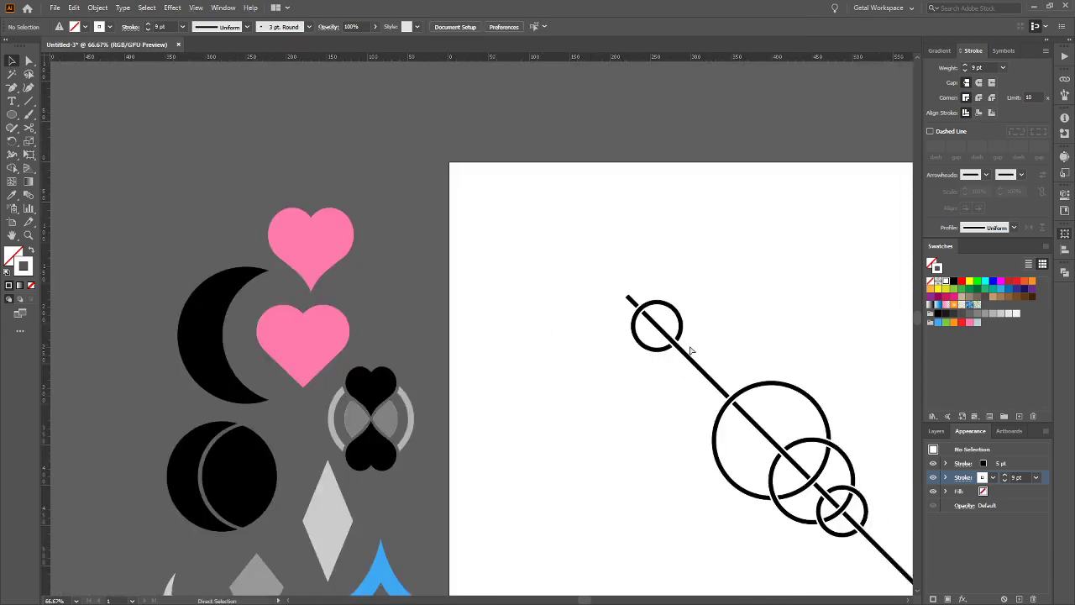
pyautogui.scroll(2, 717, 347)
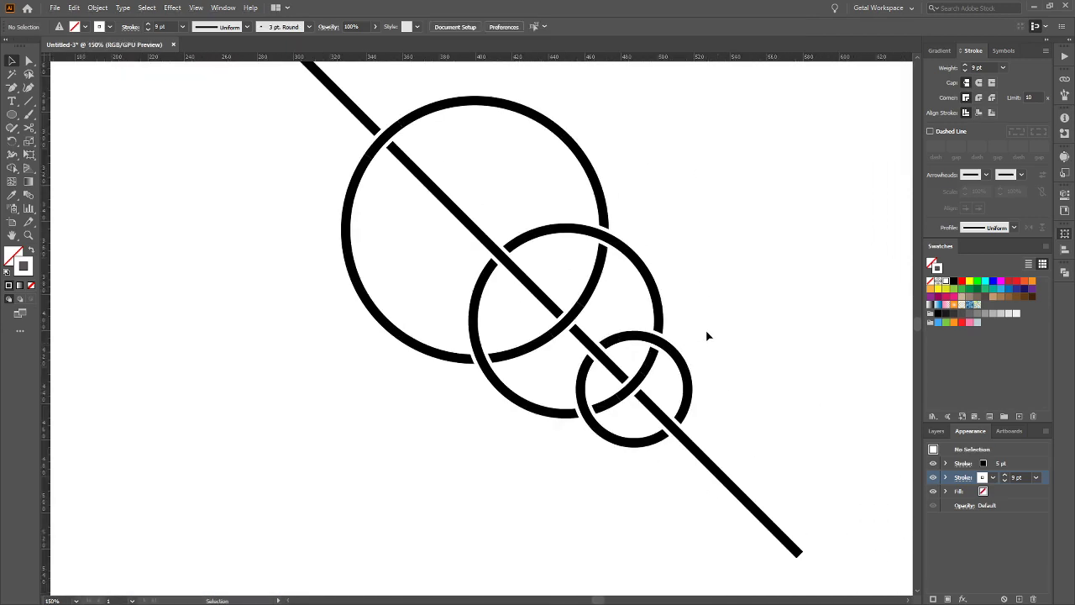
pyautogui.scroll(-1, 710, 327)
pyautogui.scroll(2, 722, 315)
pyautogui.hscroll(3, 723, 321)
pyautogui.scroll(1, 723, 321)
pyautogui.press('v')
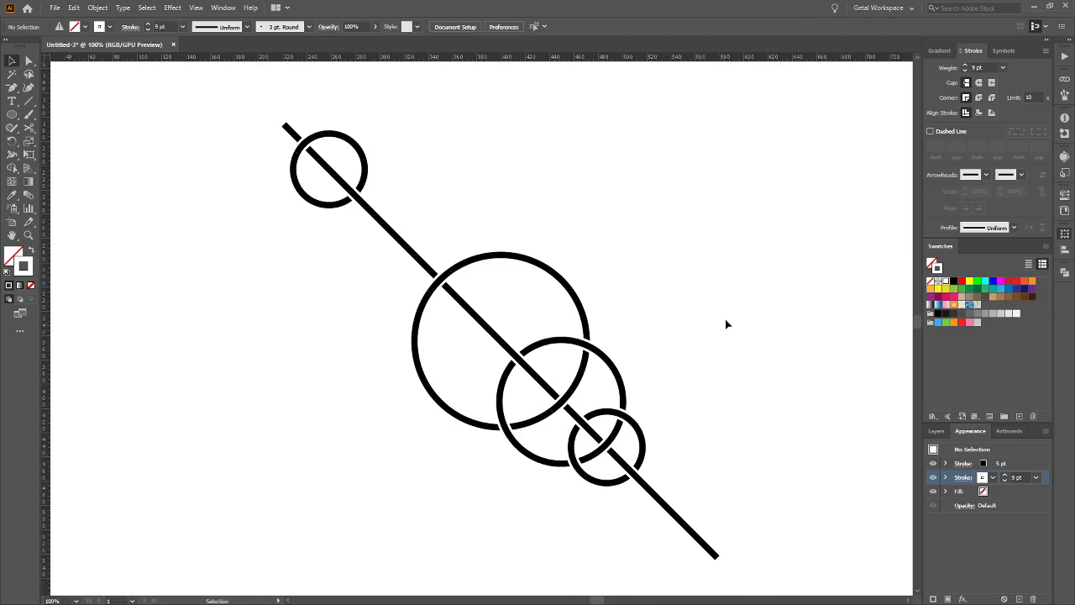
pyautogui.scroll(-2, 729, 317)
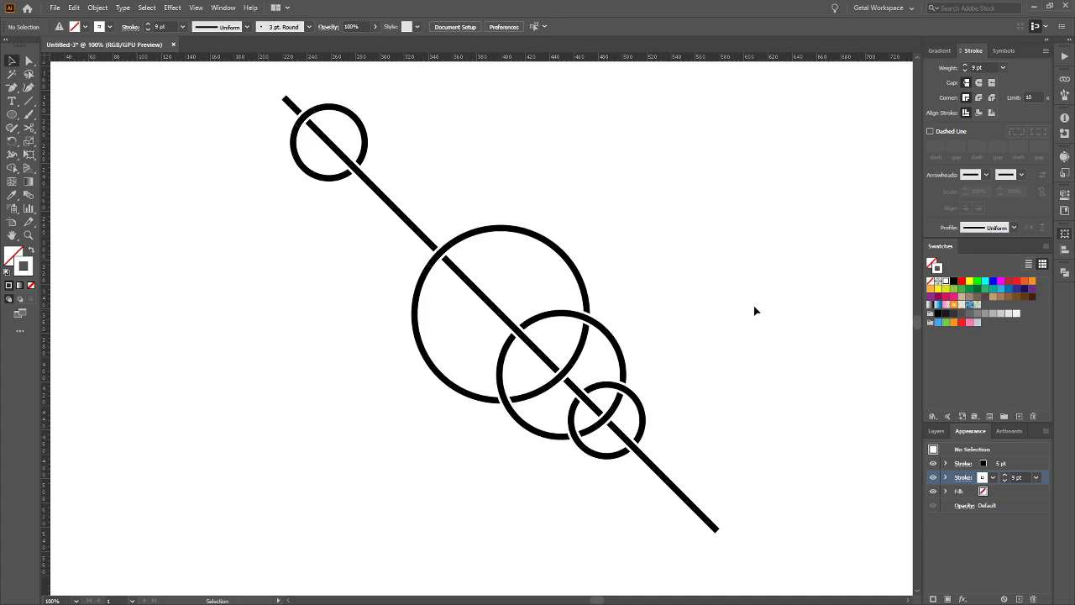
pyautogui.click(1029, 462)
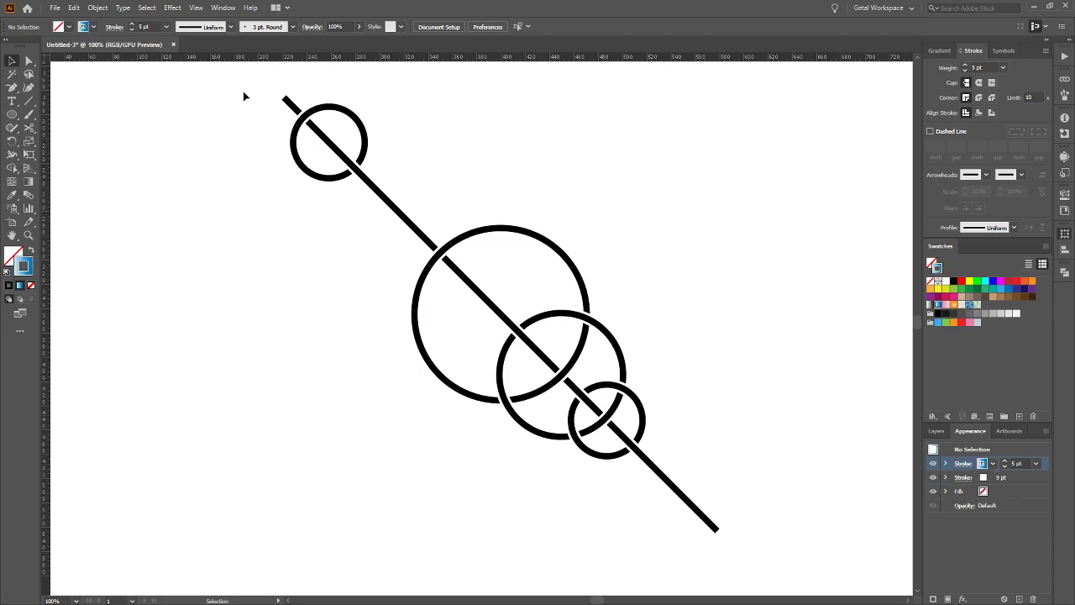
# Apply the blue gradient across the stroke of the line and all four circles
pyautogui.moveTo(244, 97); pyautogui.dragTo(758, 562)
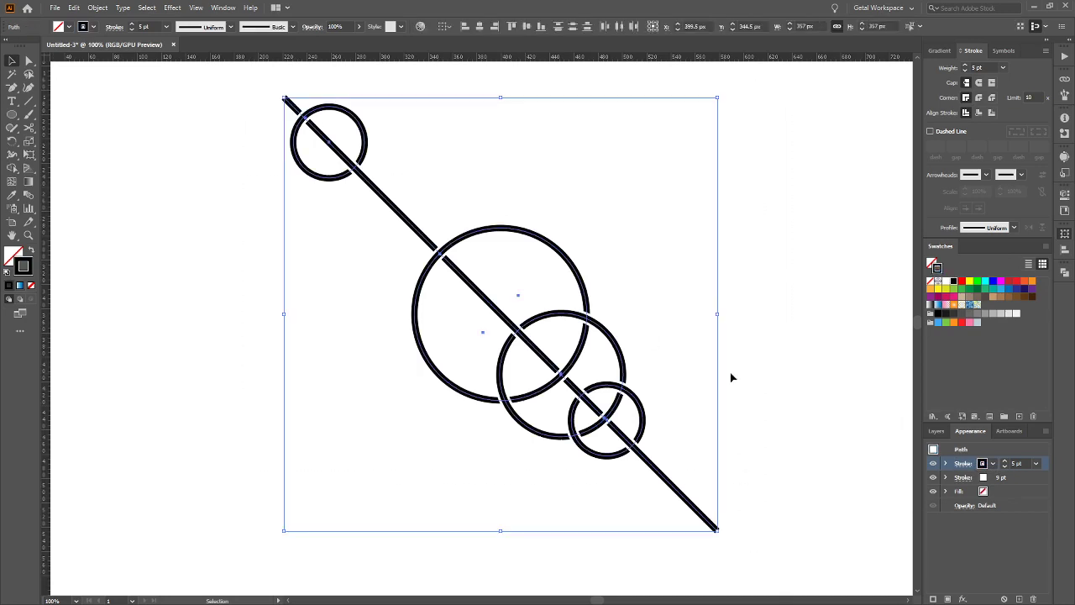
pyautogui.click(941, 51)
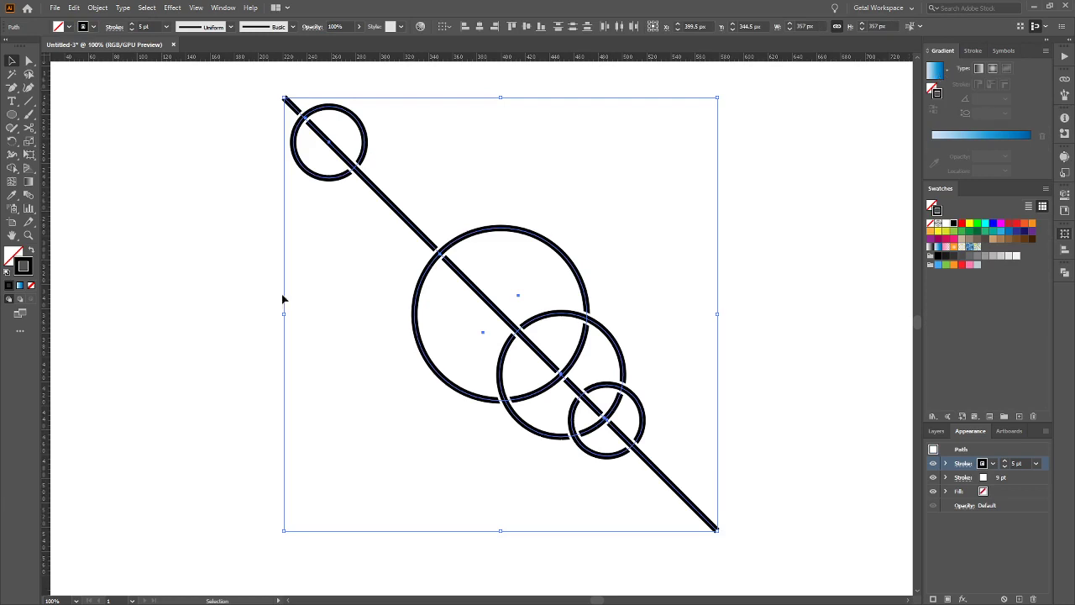
pyautogui.click(935, 74)
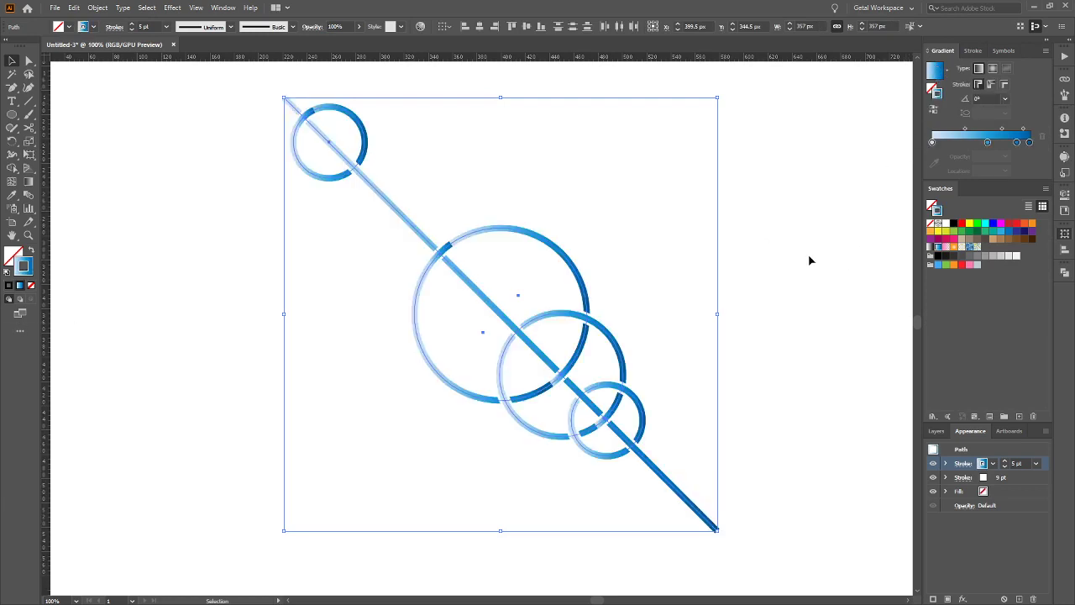
pyautogui.click(1006, 84)
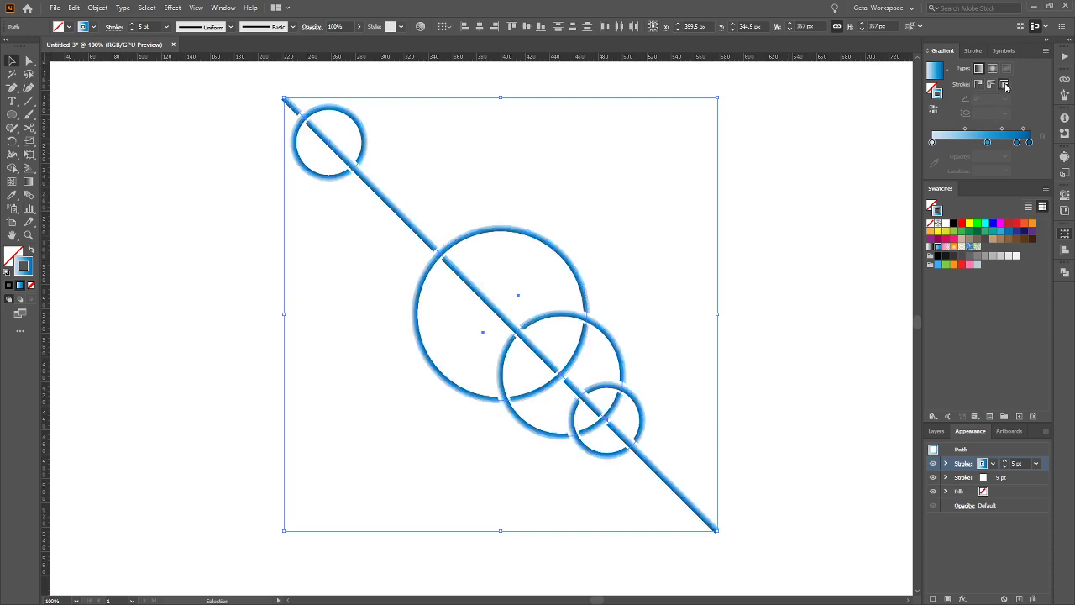
# Add a new 7 pt black stroke between the 5 pt blue and 9 pt white strokes
pyautogui.click(849, 203)
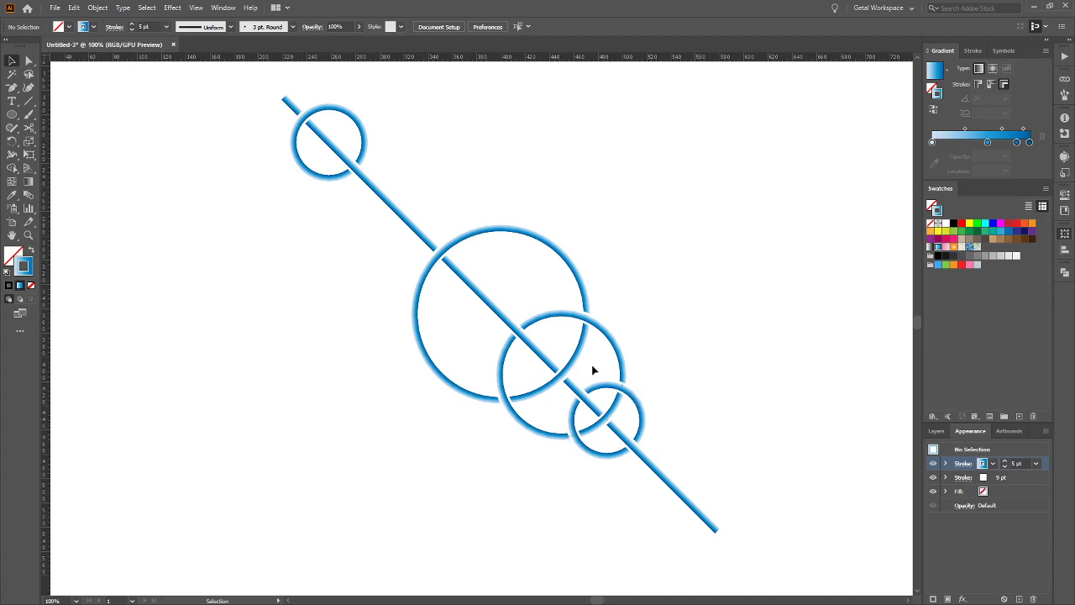
pyautogui.click(1028, 478)
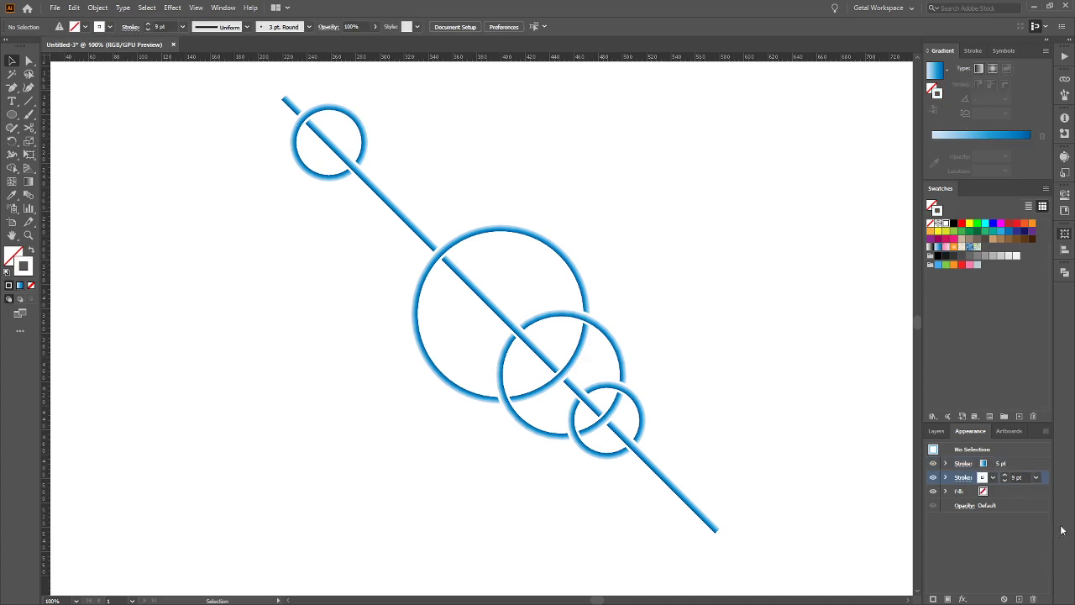
pyautogui.click(933, 599)
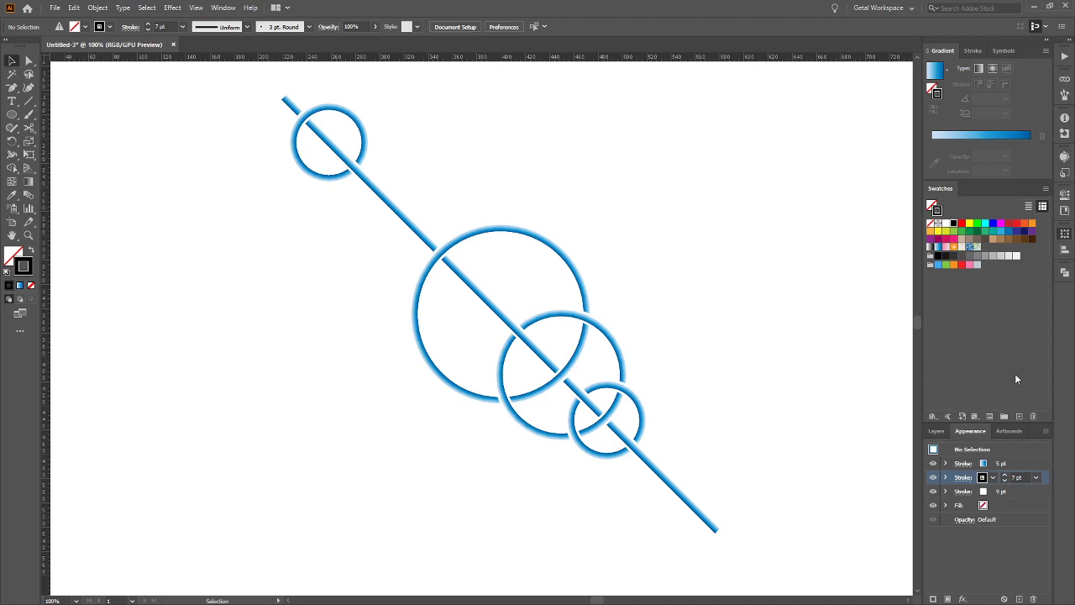
# Align the 7 pt stroke to the outside of the path and select all the line-and-circles artwork
pyautogui.click(981, 50)
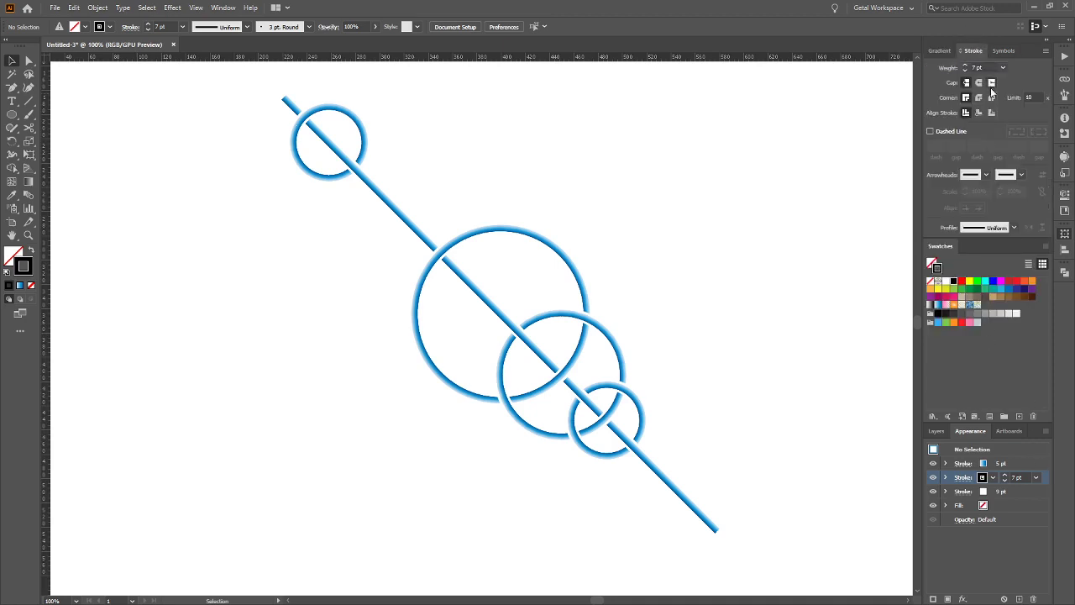
pyautogui.click(992, 113)
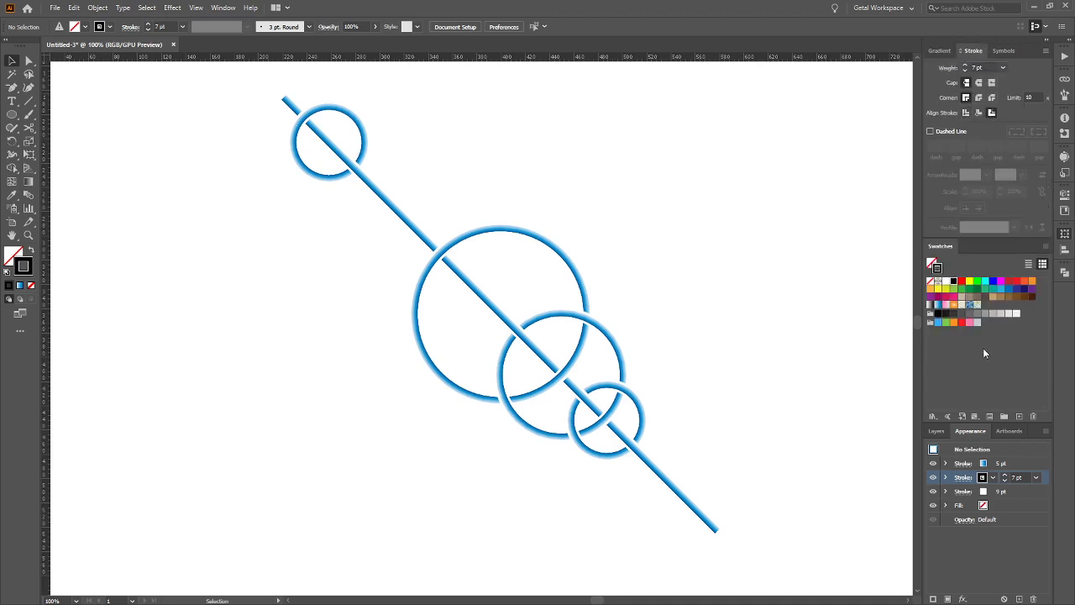
pyautogui.moveTo(242, 84); pyautogui.dragTo(760, 560)
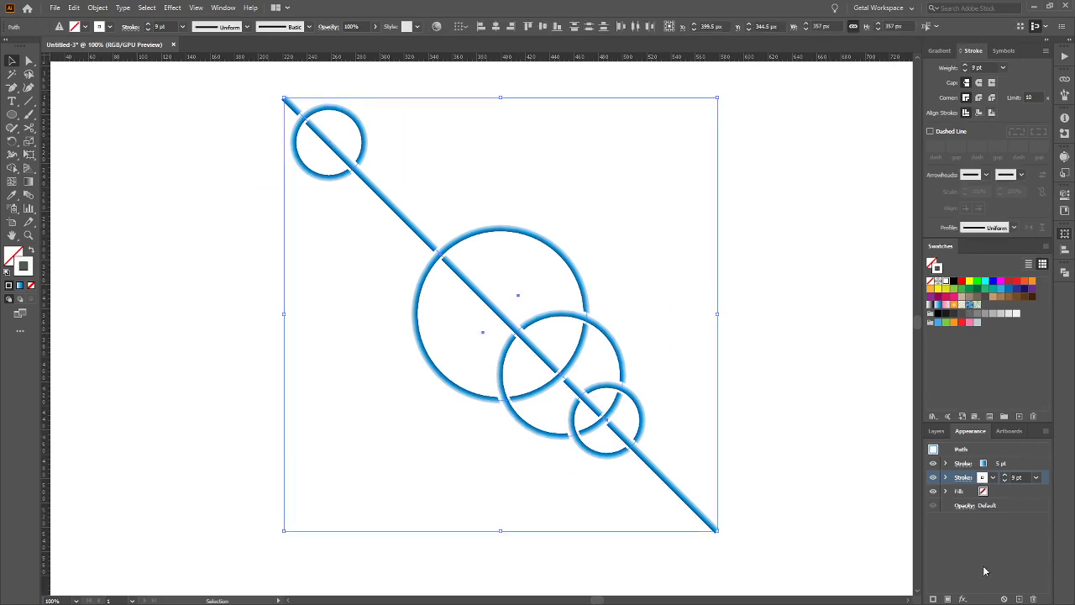
# Add a 7 pt outline stroke to the line and circles, black instead of red
pyautogui.click(938, 600)
pyautogui.click(1005, 481)
pyautogui.click(1005, 481)
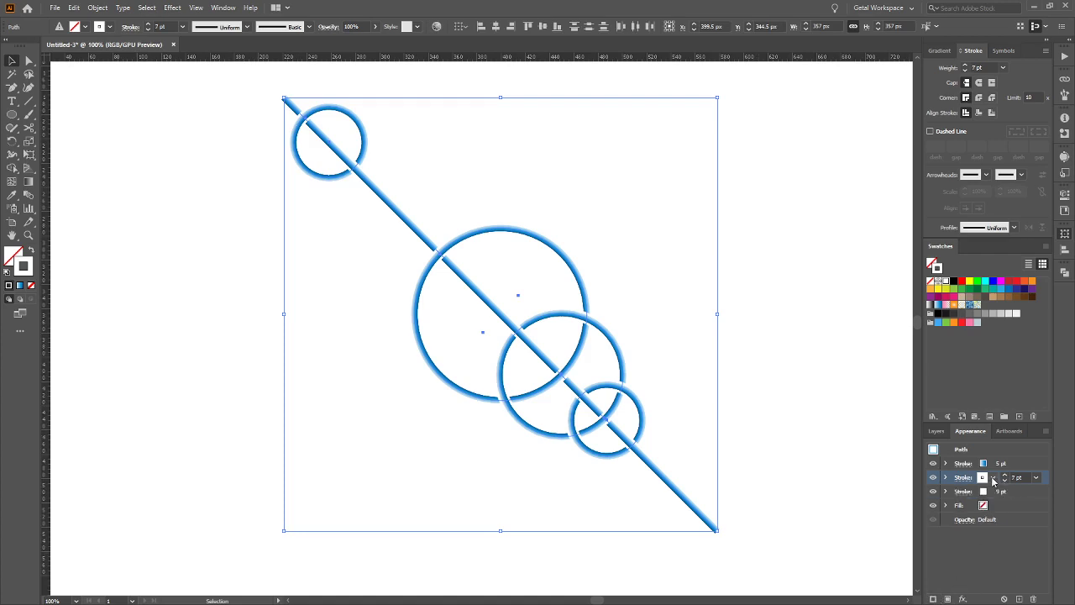
pyautogui.click(993, 478)
pyautogui.click(904, 499)
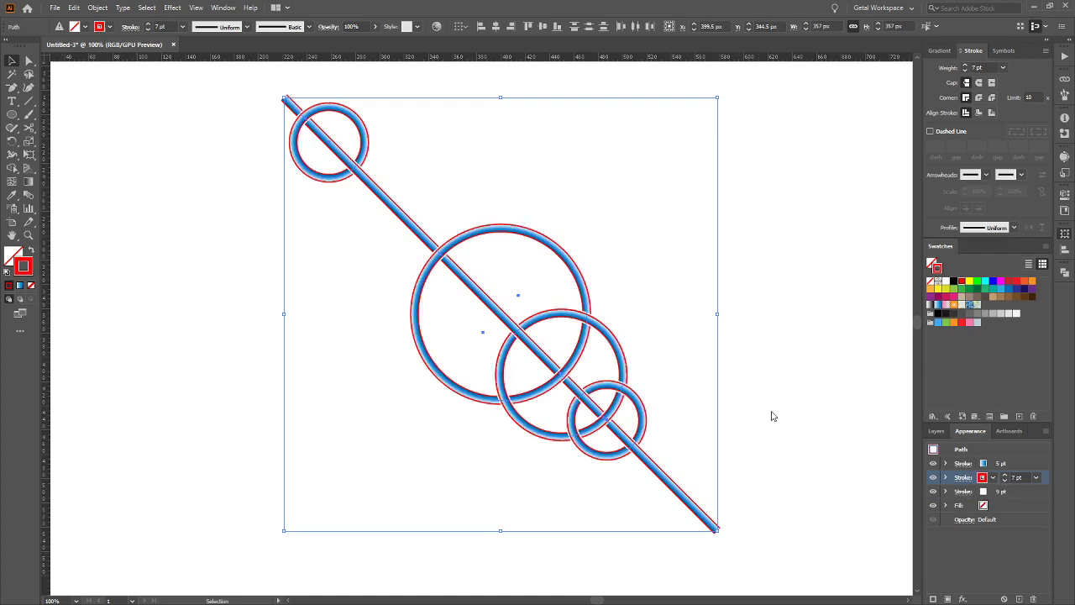
pyautogui.click(811, 418)
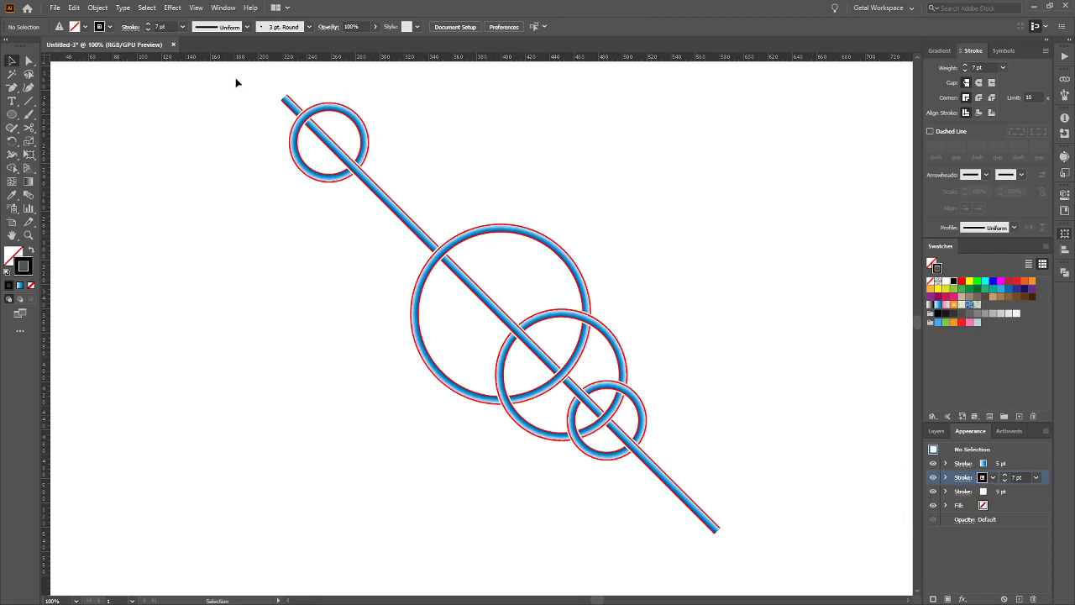
pyautogui.moveTo(236, 79); pyautogui.dragTo(749, 567)
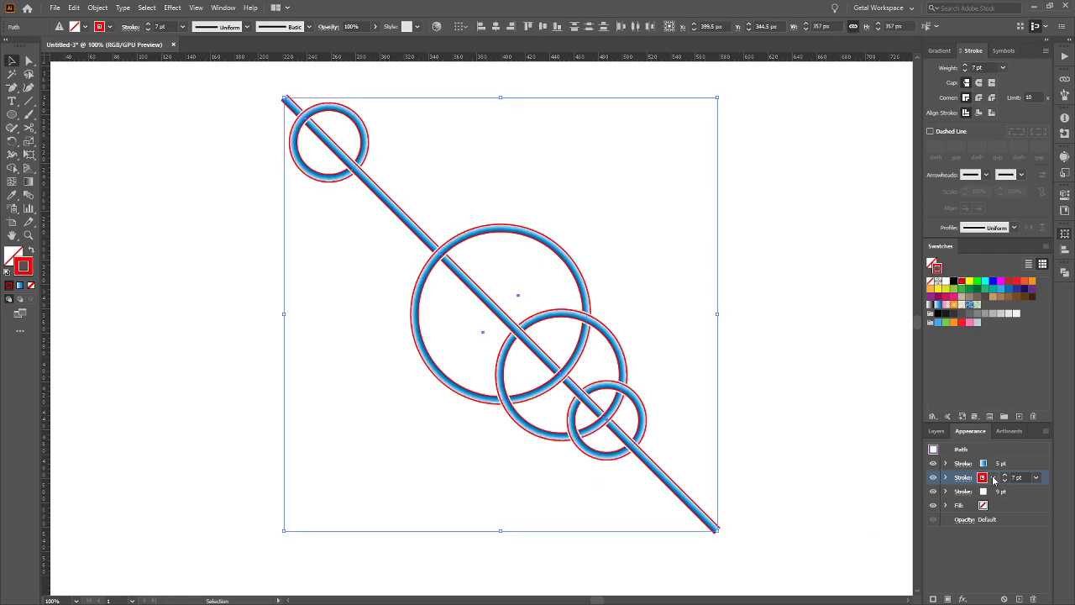
pyautogui.hotkey('ctrl', 'z')
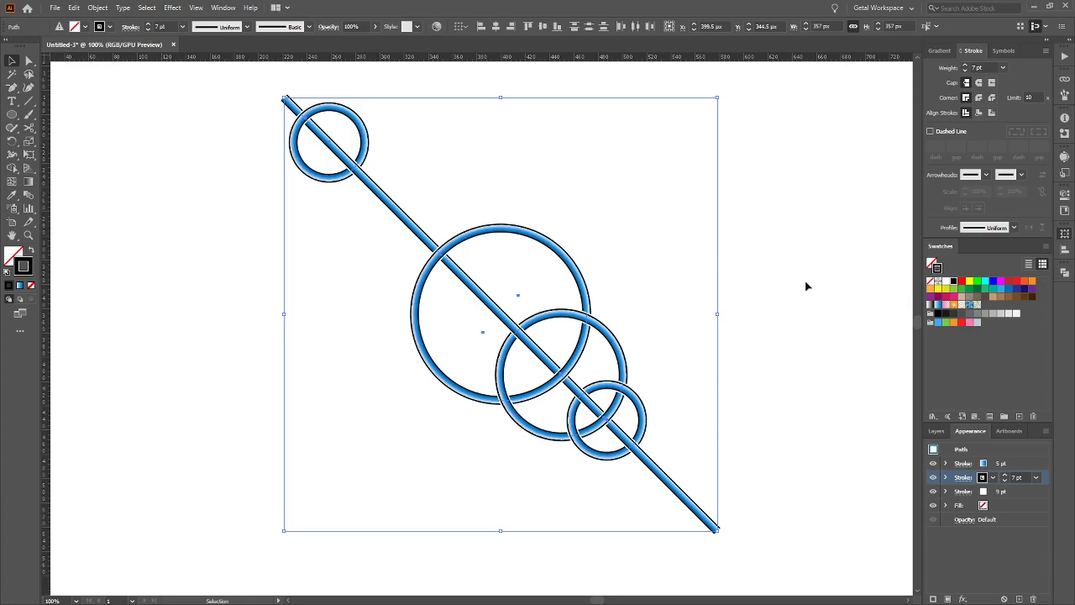
pyautogui.click(833, 338)
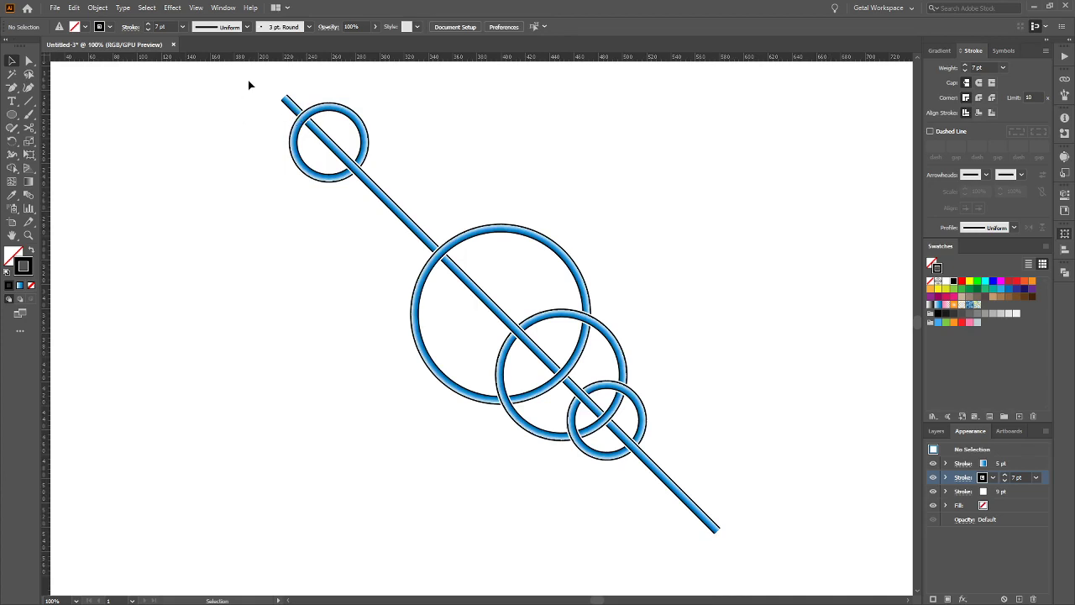
pyautogui.moveTo(249, 85); pyautogui.dragTo(747, 568)
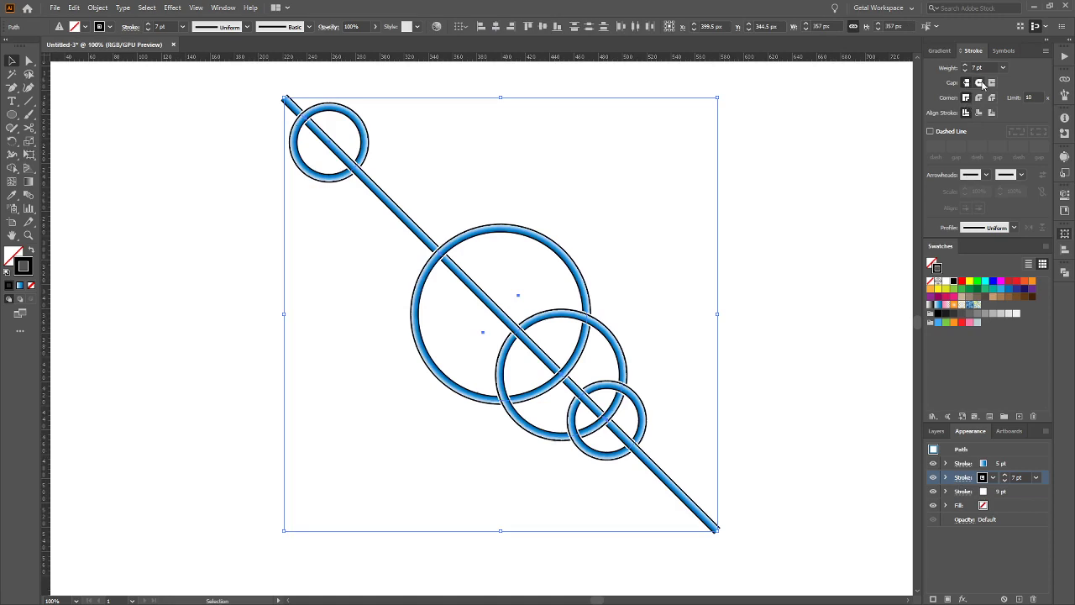
# Set the diagonal line's stroke cap to Round after trying Projecting Cap
pyautogui.click(980, 83)
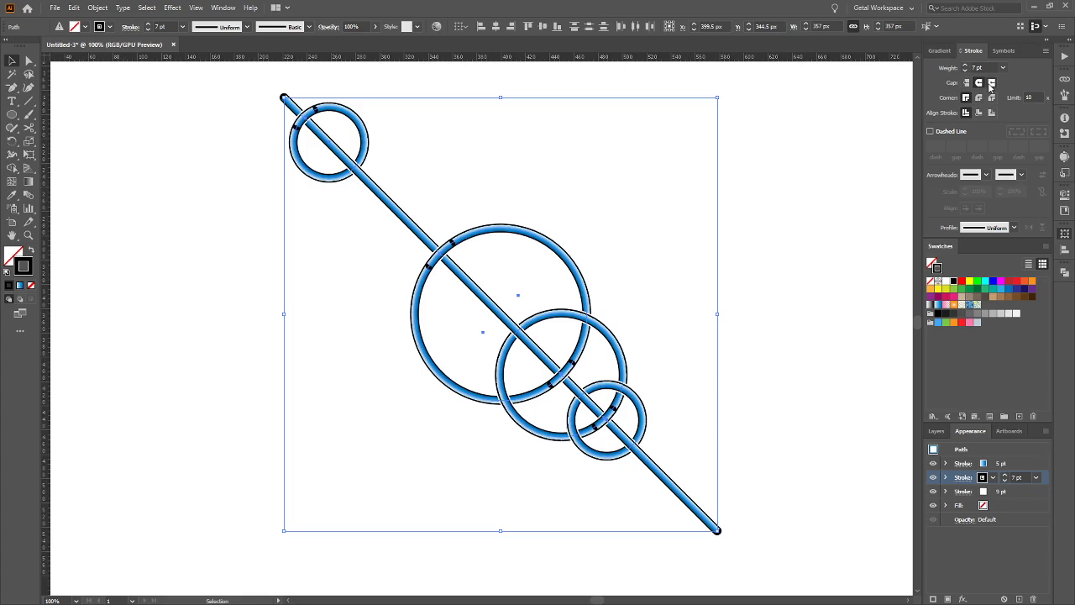
pyautogui.click(992, 83)
pyautogui.press('a')
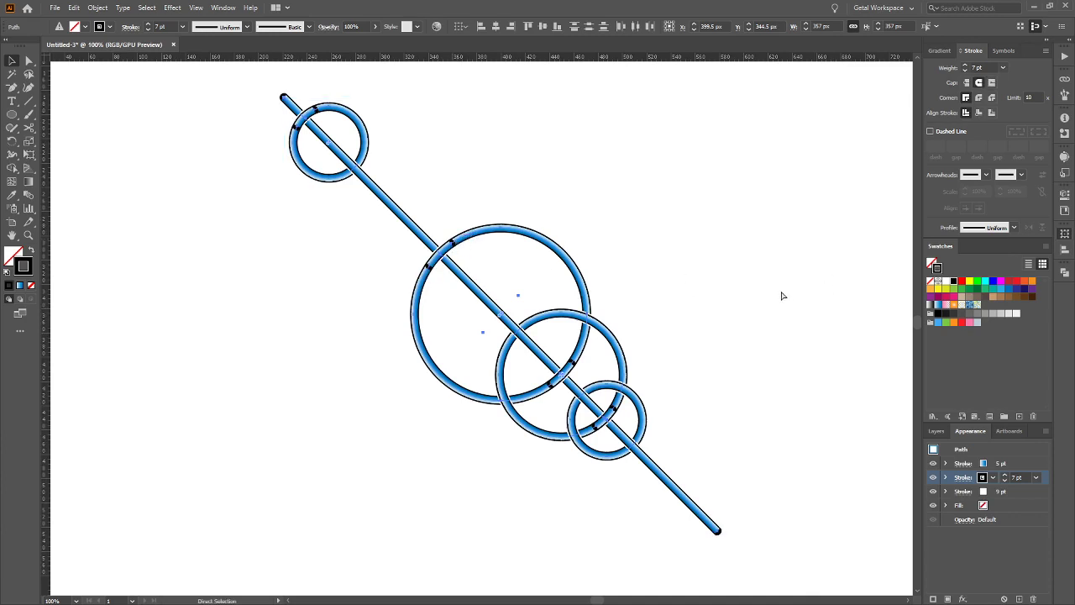
pyautogui.press('v')
pyautogui.click(750, 357)
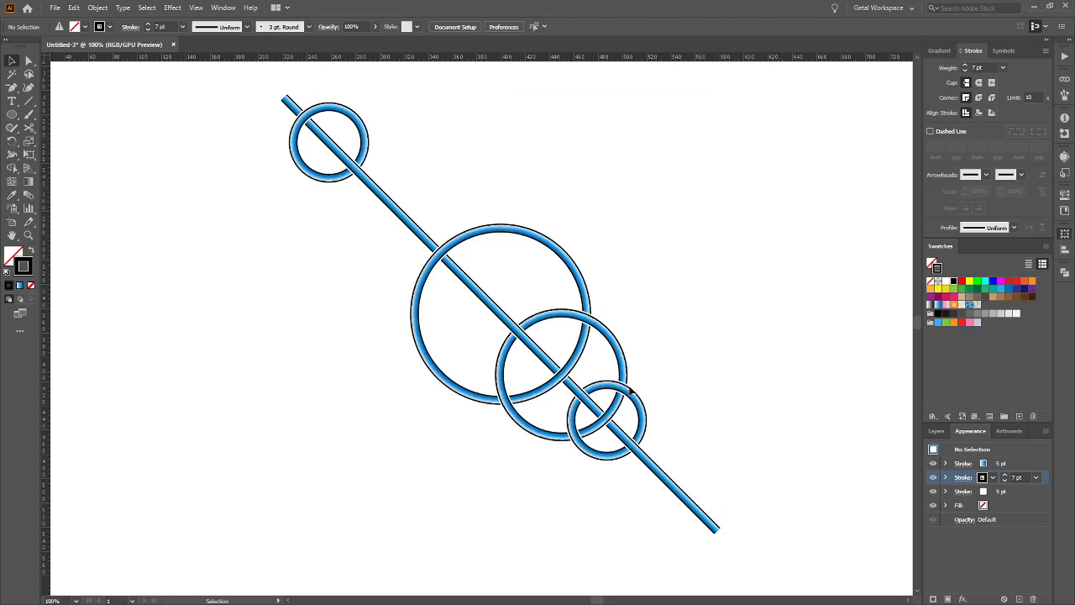
pyautogui.click(368, 184)
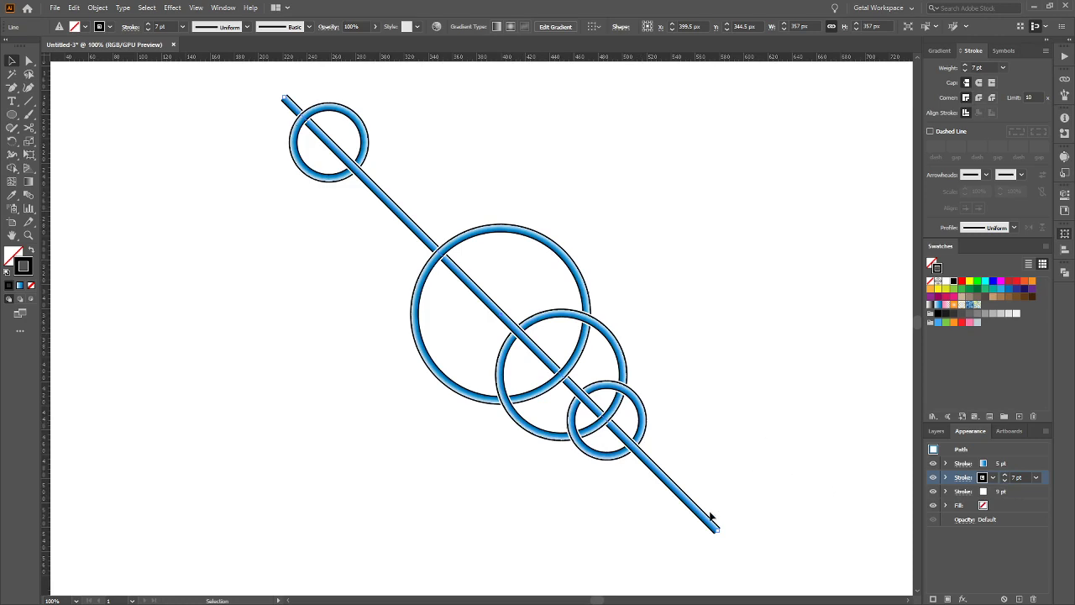
pyautogui.click(979, 83)
pyautogui.click(709, 574)
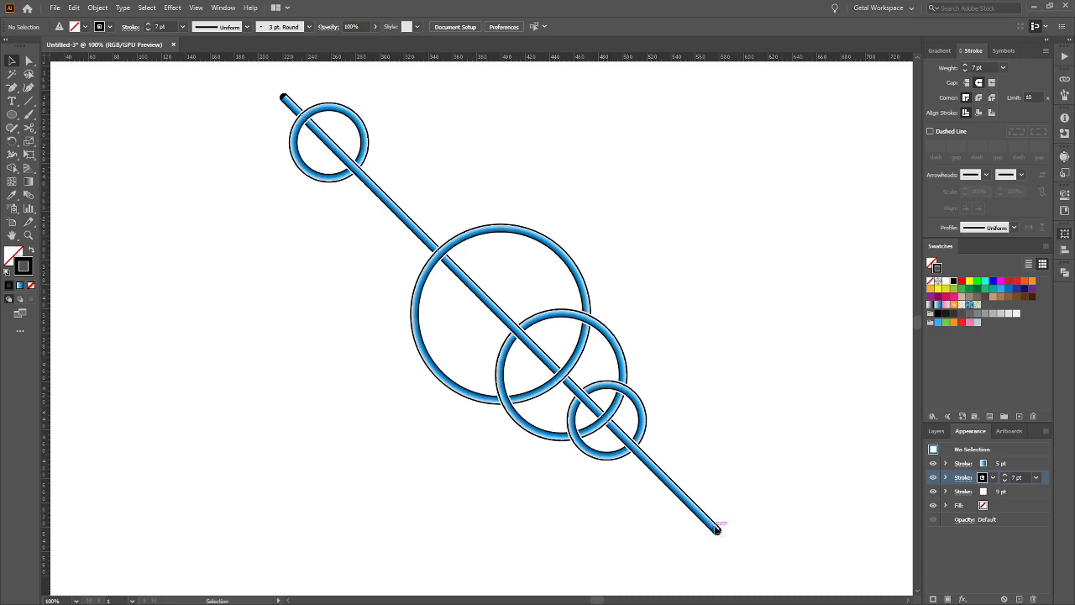
pyautogui.click(719, 530)
pyautogui.click(968, 466)
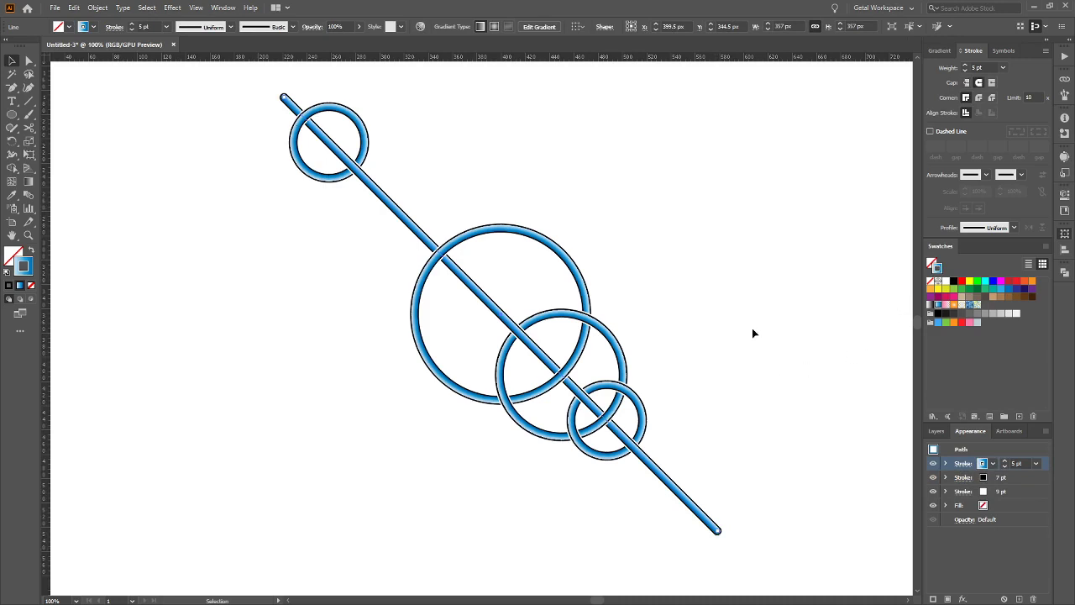
pyautogui.click(809, 367)
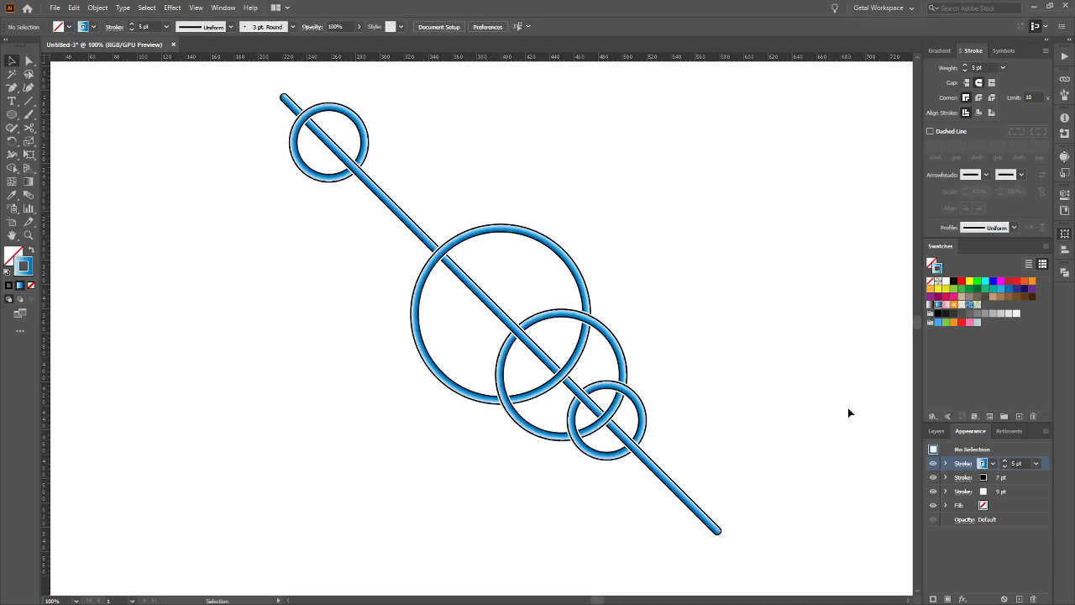
pyautogui.scroll(-1, 789, 387)
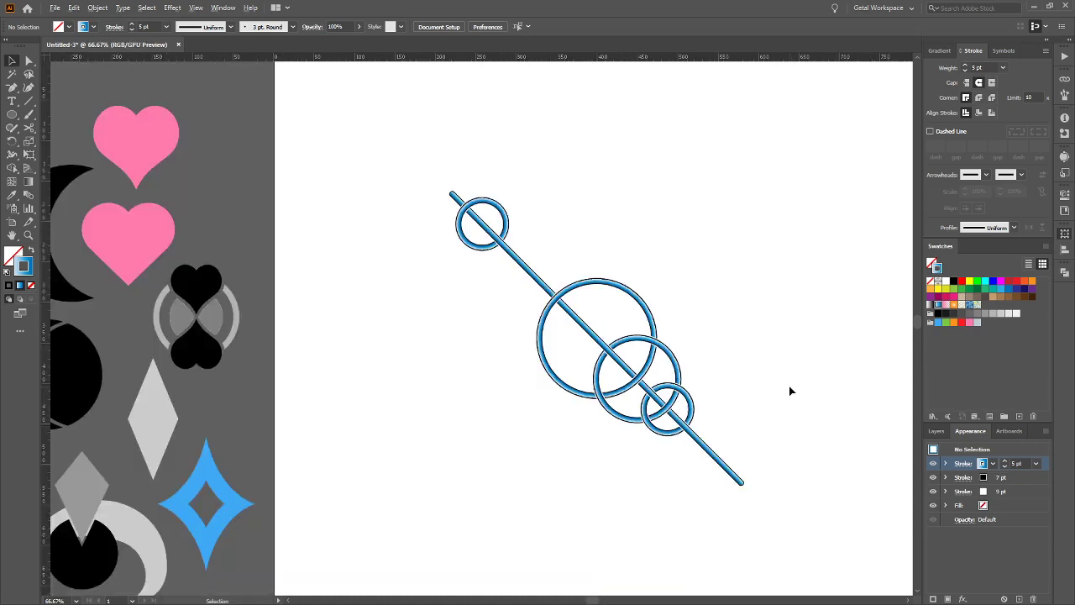
pyautogui.moveTo(420, 171); pyautogui.dragTo(860, 571)
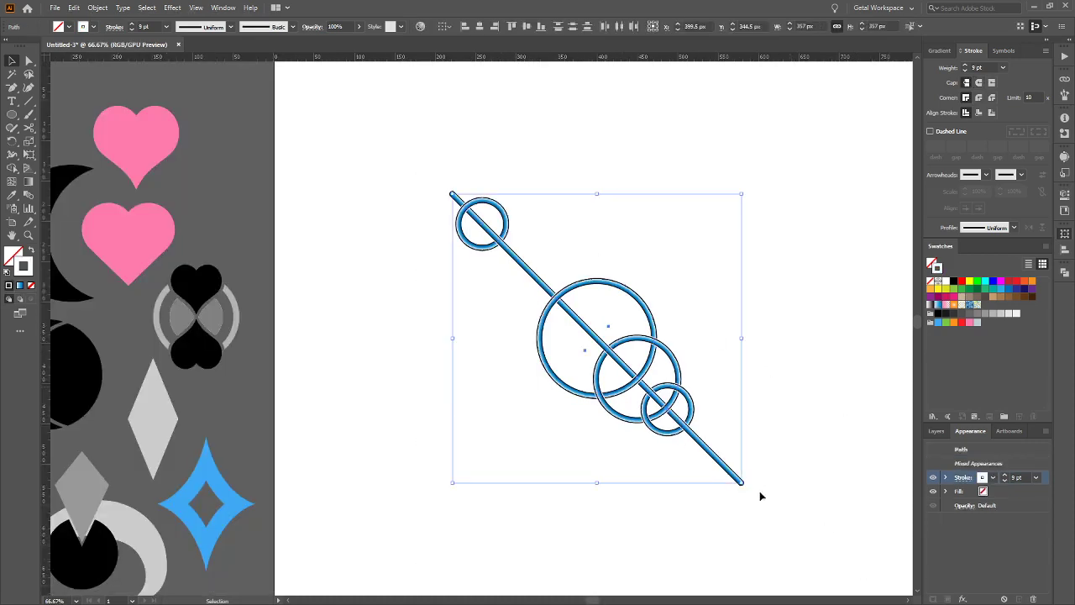
pyautogui.click(806, 458)
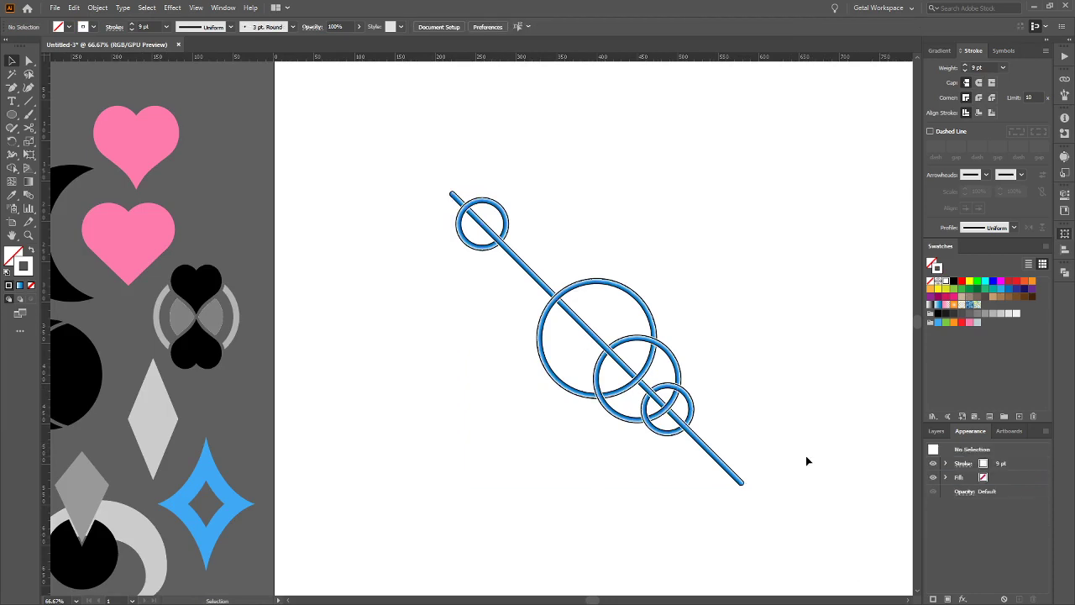
pyautogui.scroll(-1, 781, 371)
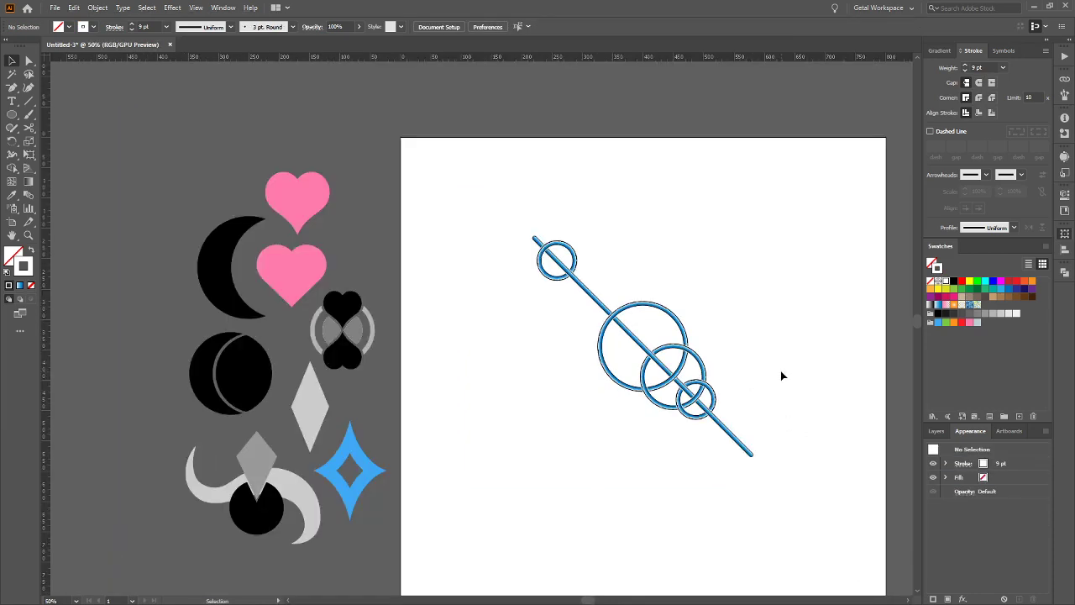
pyautogui.click(689, 361)
pyautogui.moveTo(751, 449); pyautogui.dragTo(607, 337)
pyautogui.click(614, 313)
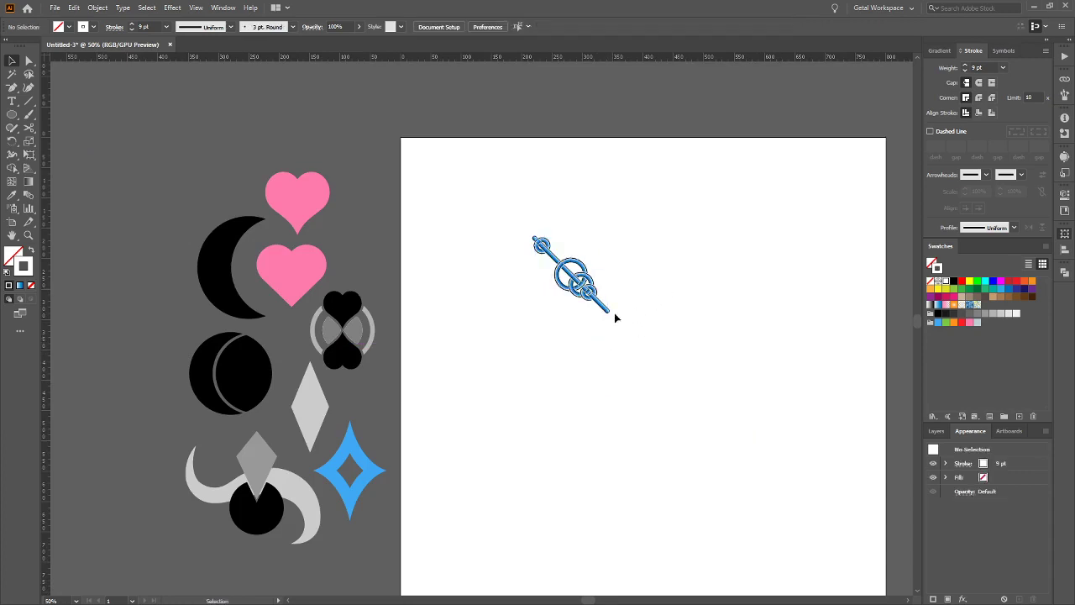
pyautogui.scroll(4, 584, 310)
pyautogui.scroll(3, 562, 353)
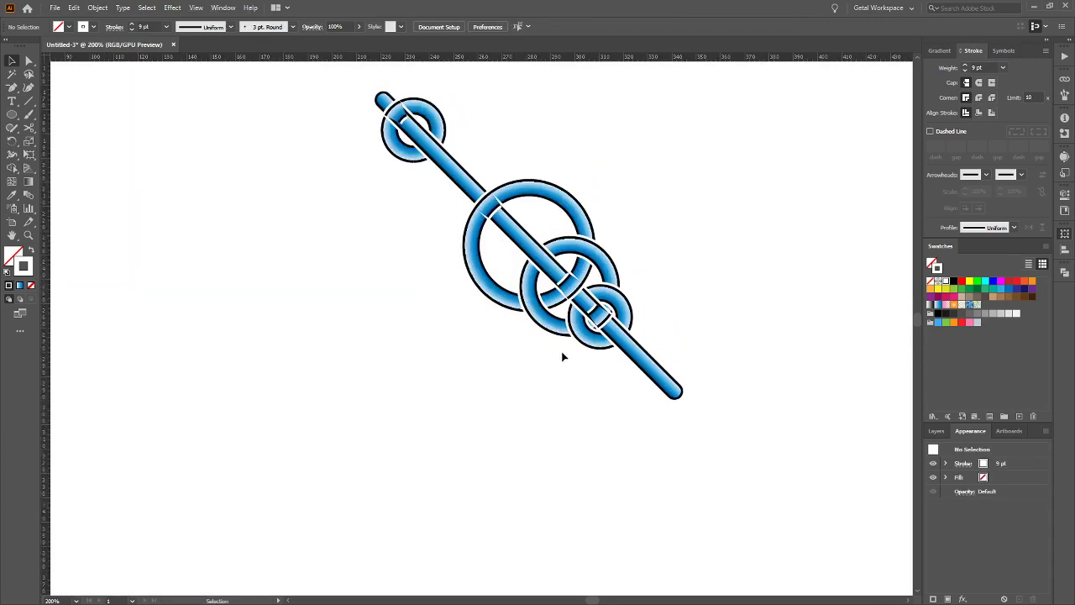
pyautogui.hotkey('ctrl', 'z')
pyautogui.scroll(-4, 614, 364)
pyautogui.hscroll(1, 604, 363)
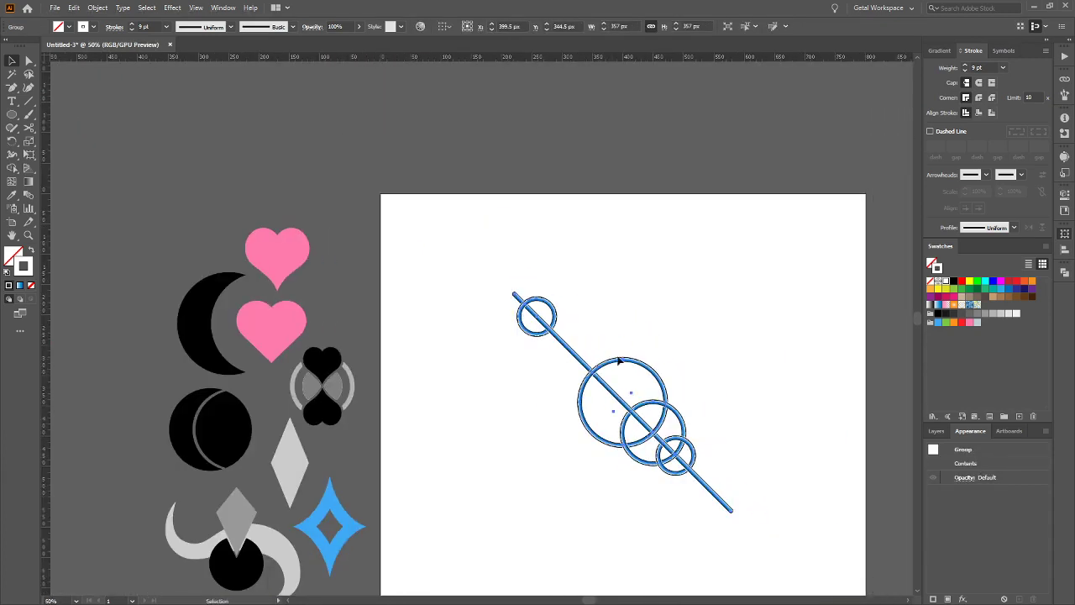
pyautogui.scroll(-1, 621, 361)
pyautogui.scroll(2, 668, 357)
pyautogui.scroll(-1, 668, 357)
pyautogui.scroll(-1, 638, 353)
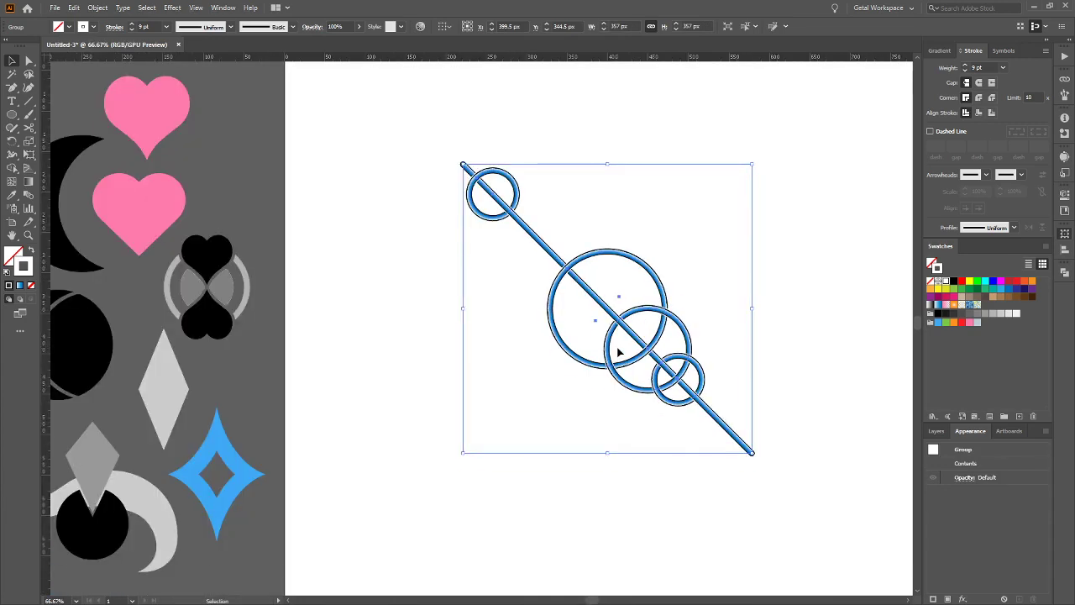
pyautogui.hotkey('ctrl', 'shift', 'b')
pyautogui.hscroll(3, 622, 351)
pyautogui.hotkey('ctrl', 'shift', 'b')
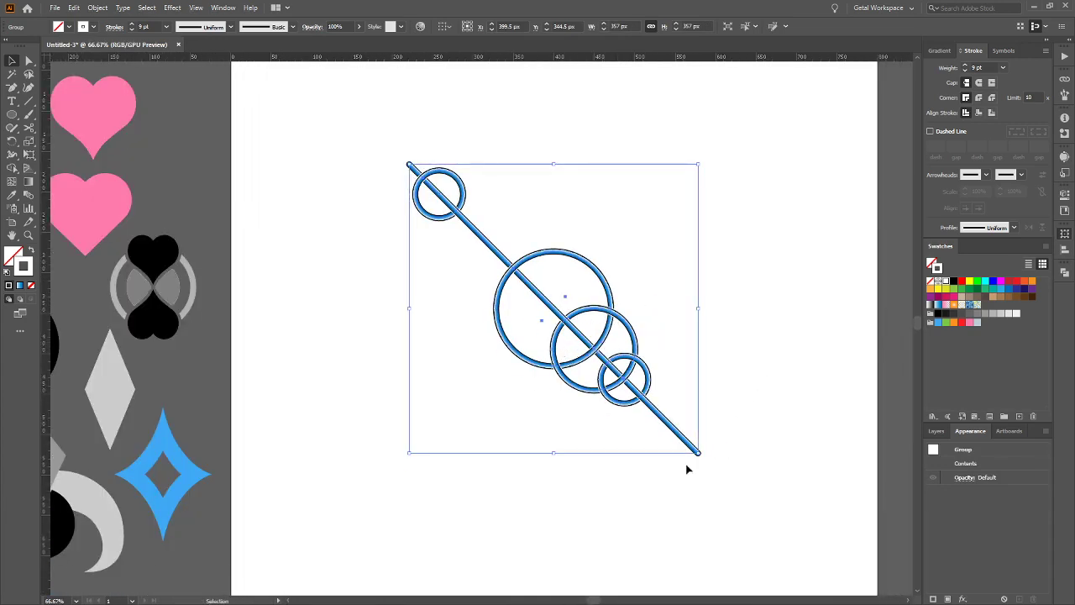
pyautogui.click(724, 388)
pyautogui.scroll(-3, 711, 363)
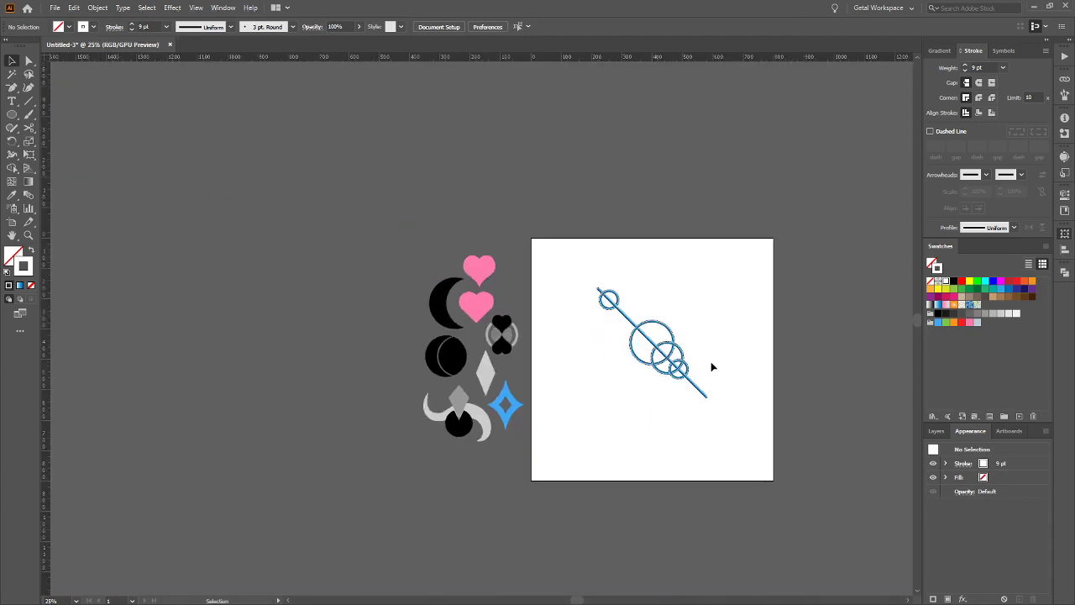
pyautogui.scroll(1, 710, 361)
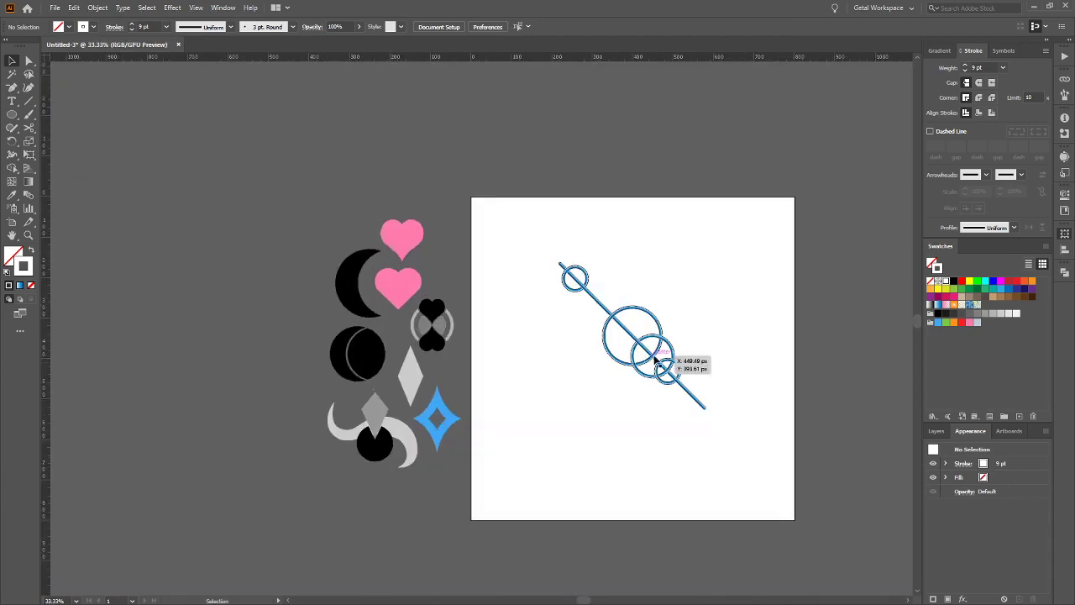
# Move the line-and-circles group to the upper left and place two pink hearts, crescent moon and bow
pyautogui.moveTo(656, 360); pyautogui.dragTo(584, 303)
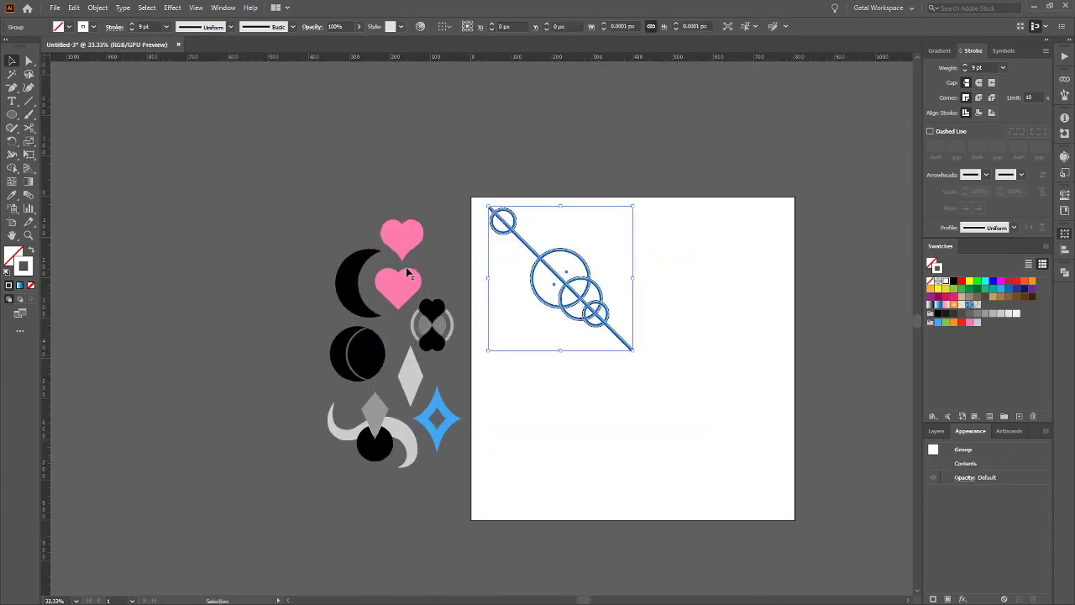
pyautogui.moveTo(405, 248); pyautogui.dragTo(612, 240)
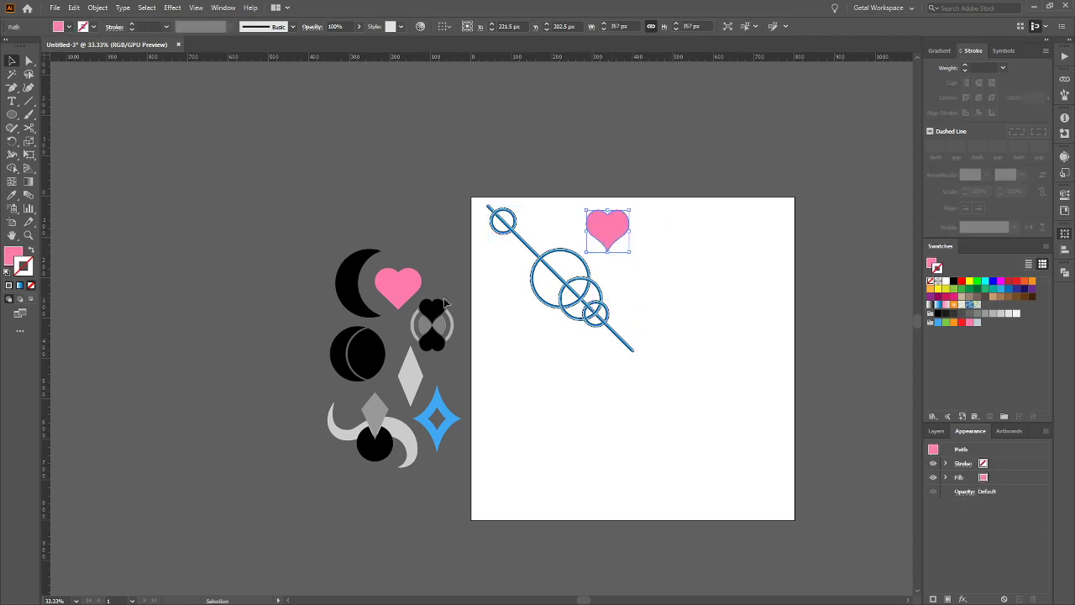
pyautogui.moveTo(410, 290); pyautogui.dragTo(634, 298)
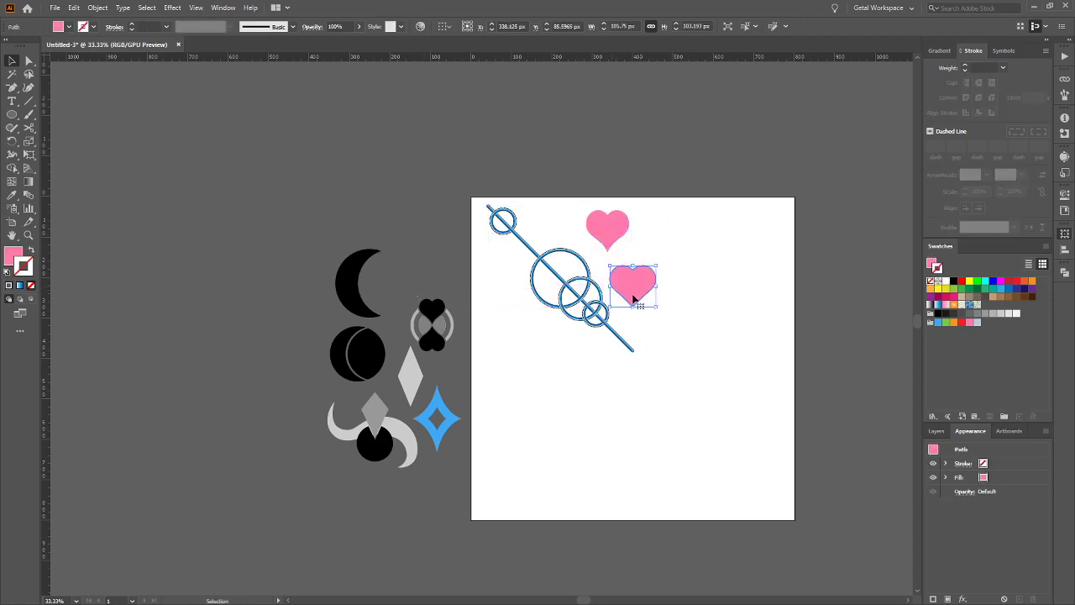
pyautogui.moveTo(361, 295); pyautogui.dragTo(505, 311)
pyautogui.moveTo(436, 341); pyautogui.dragTo(670, 256)
# Place the black moon circle, grey diamond, blue star and grey swirl cluster, then fit the artboard in view
pyautogui.moveTo(368, 363); pyautogui.dragTo(566, 367)
pyautogui.moveTo(411, 375); pyautogui.dragTo(498, 385)
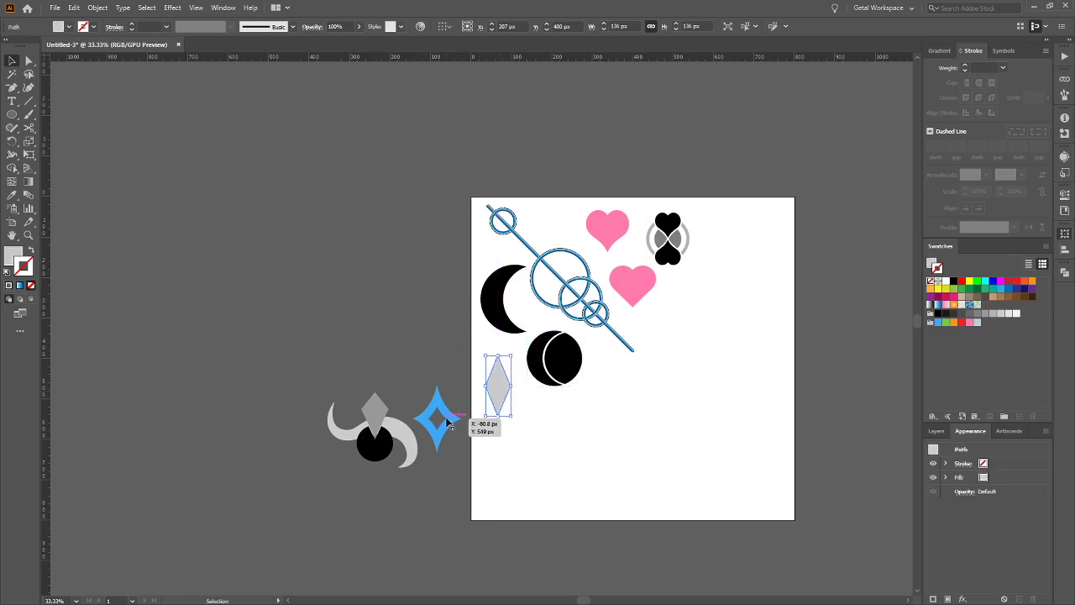
pyautogui.moveTo(451, 424); pyautogui.dragTo(683, 326)
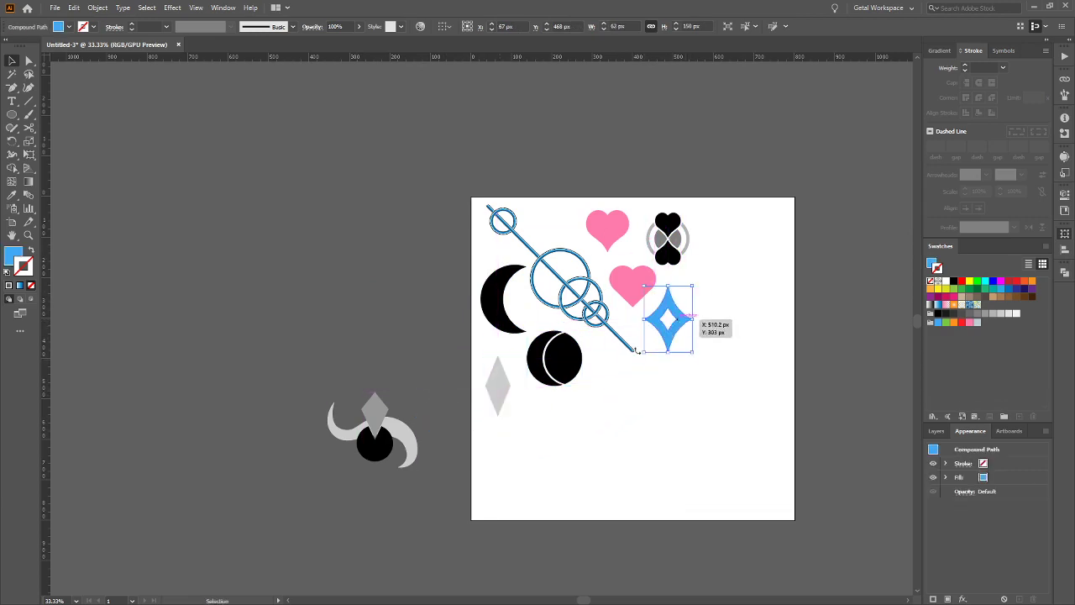
pyautogui.moveTo(409, 426); pyautogui.dragTo(673, 417)
pyautogui.click(694, 439)
pyautogui.hotkey('ctrl', '0')
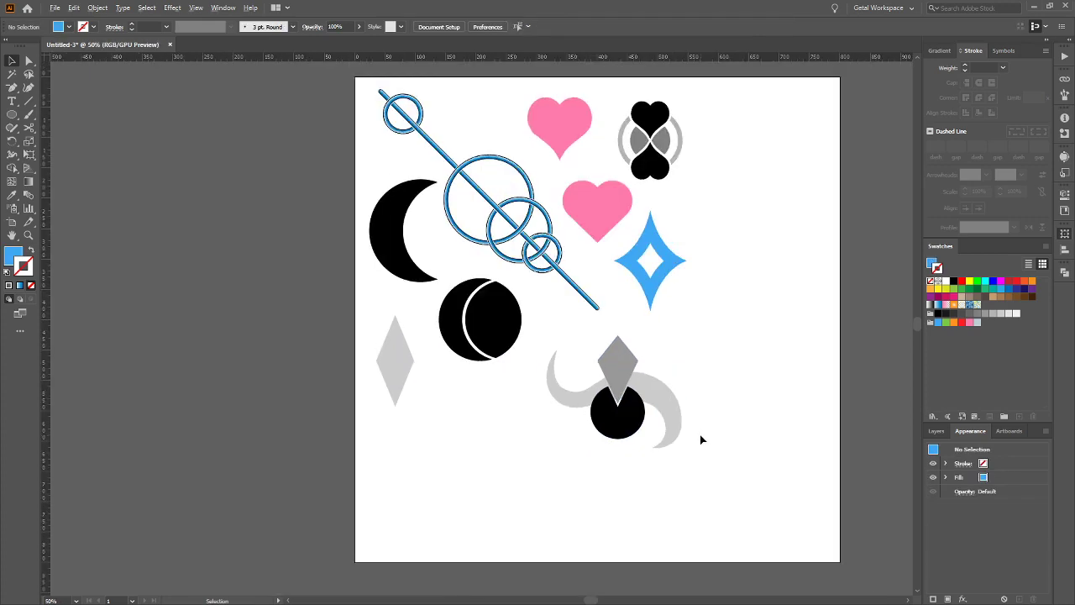
pyautogui.hscroll(2, 685, 438)
pyautogui.scroll(1, 793, 436)
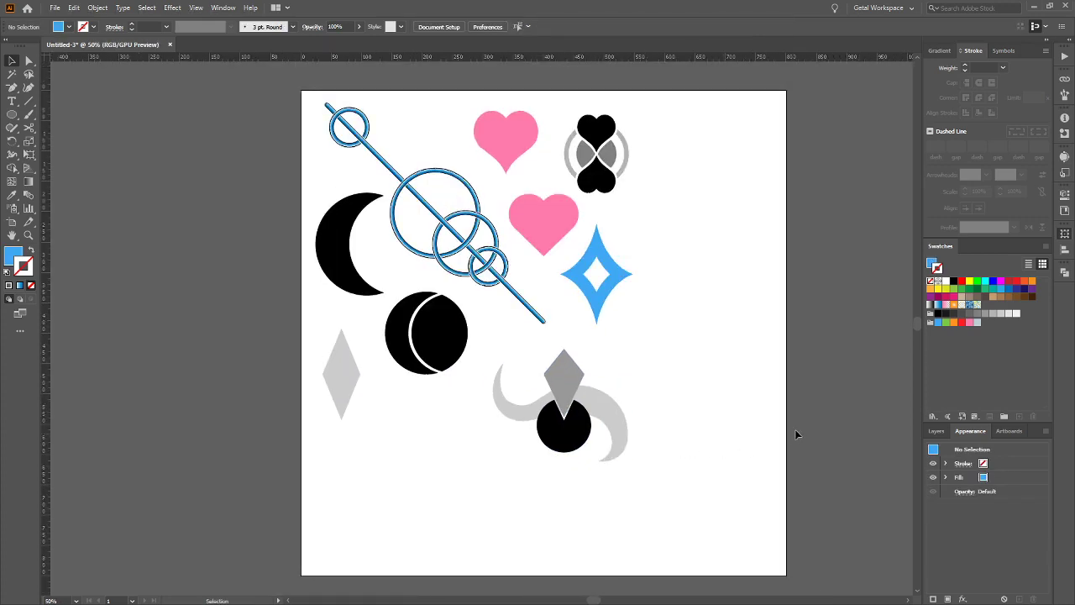